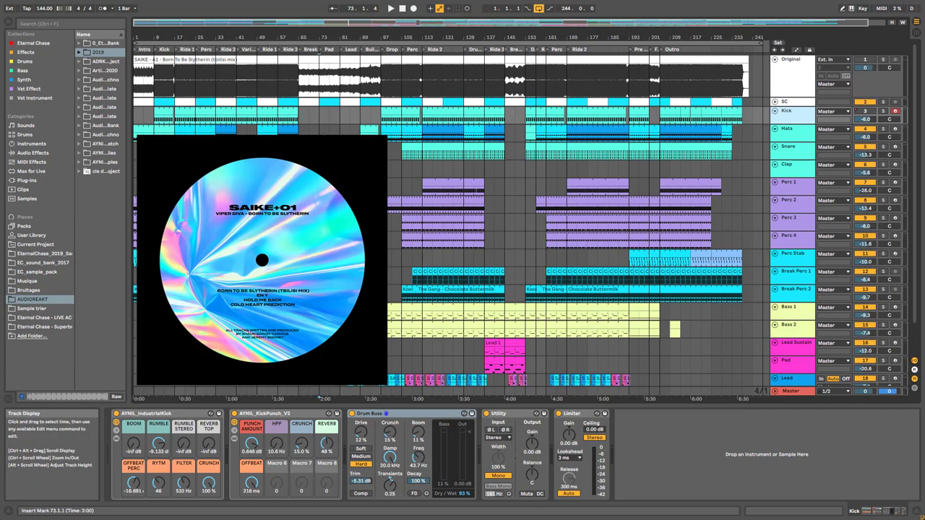
Step: Select the Original reference clip and look over all tracks of the arrangement
left_click(732, 60)
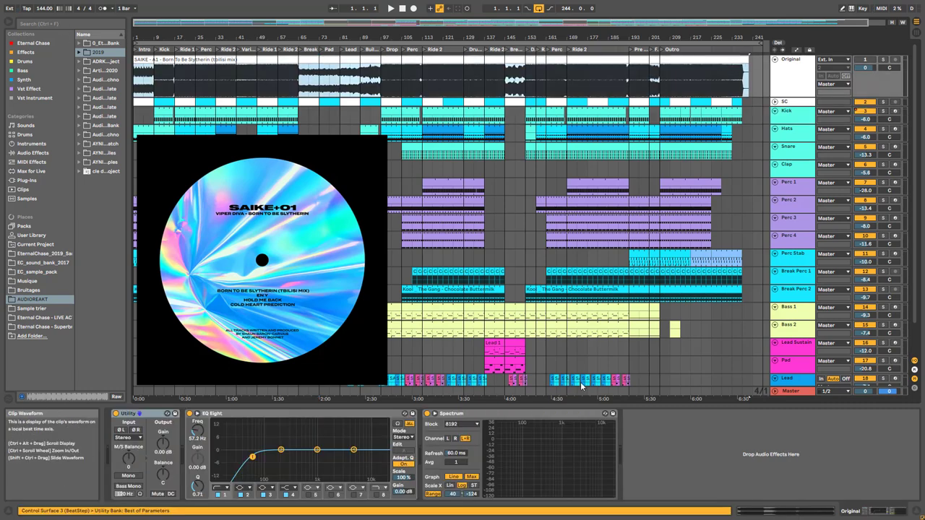
left_click(661, 200)
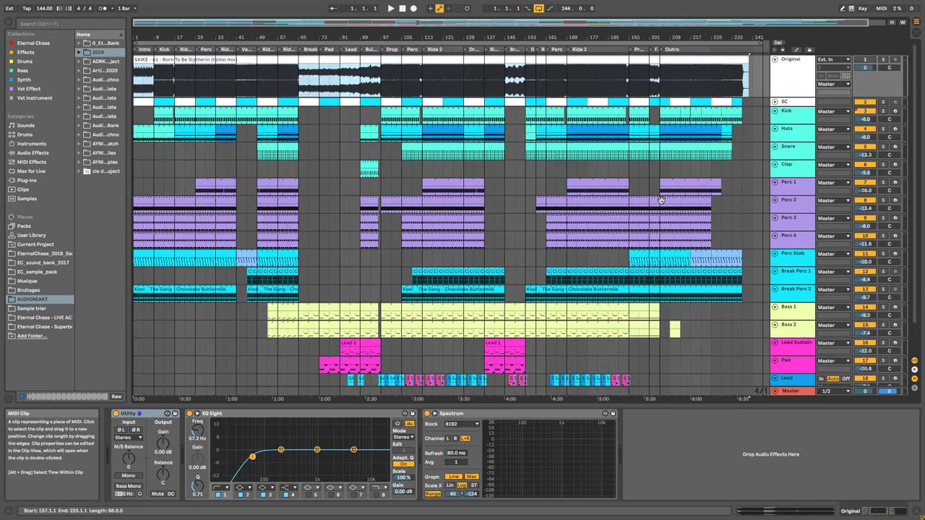
left_click(272, 131)
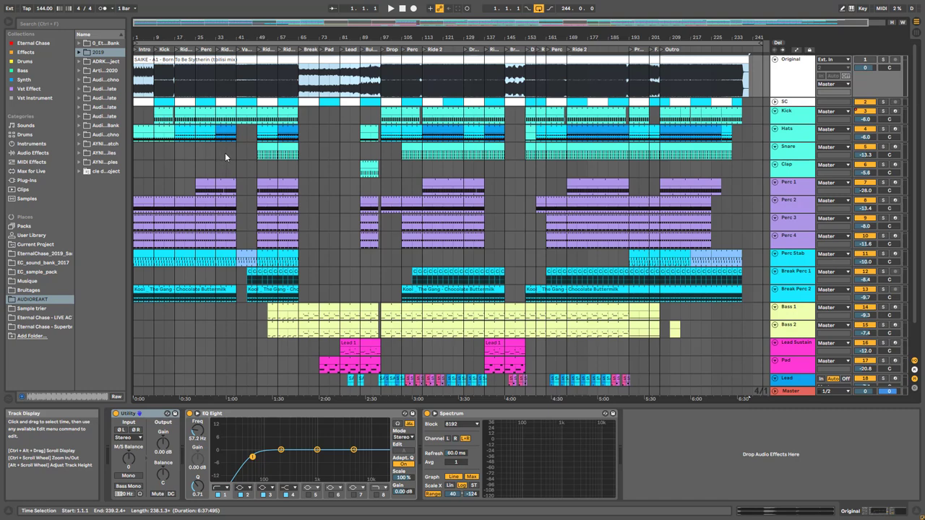
scroll(604, 193, "down", 1)
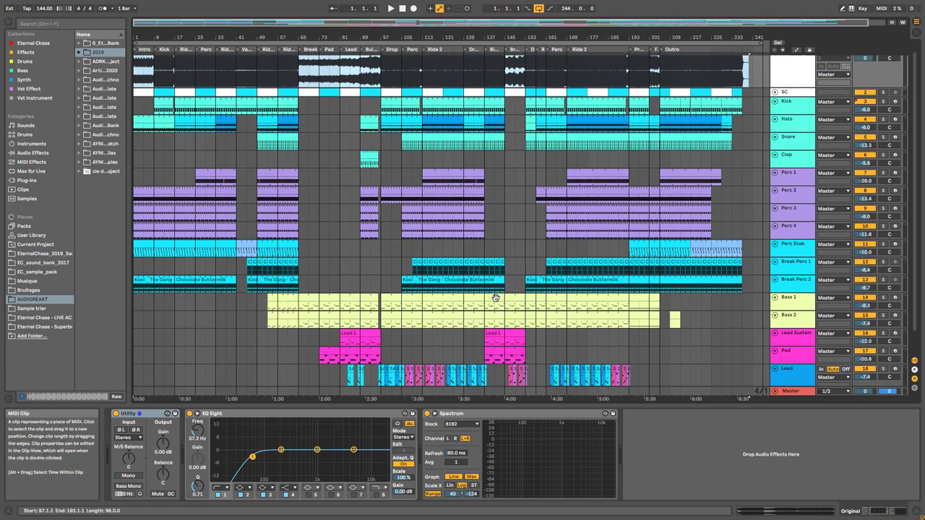
scroll(507, 297, "up", 1)
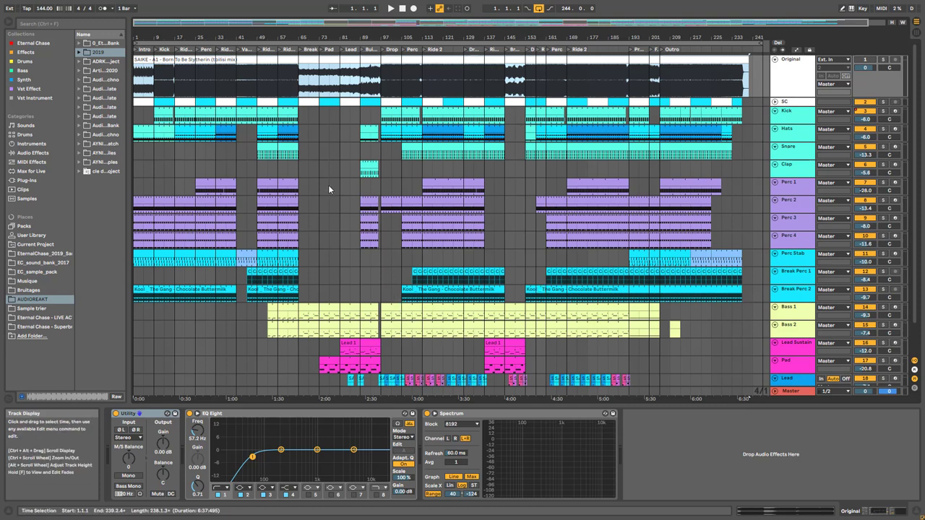
Step: Play the arrangement from bar 73, where the Pad section starts, and look over the lower tracks
left_click(322, 277)
key("space")
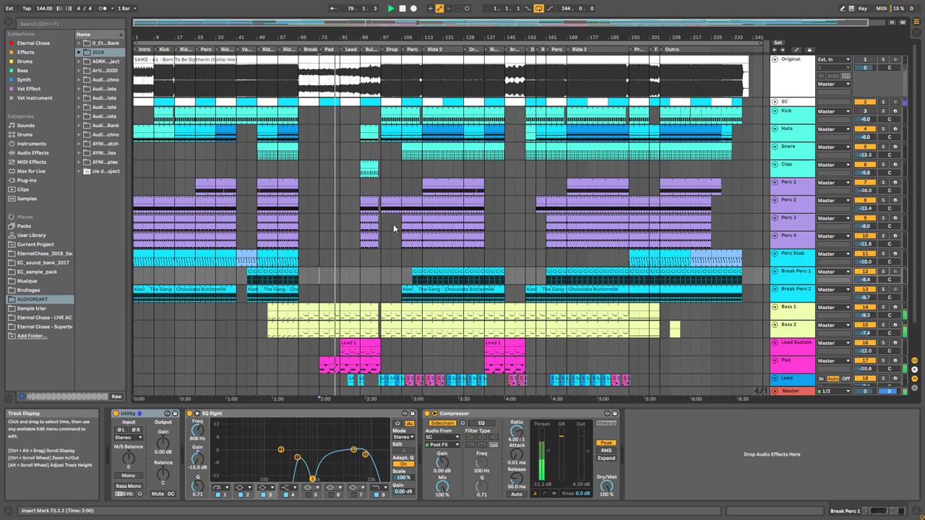
scroll(397, 226, "down", 2)
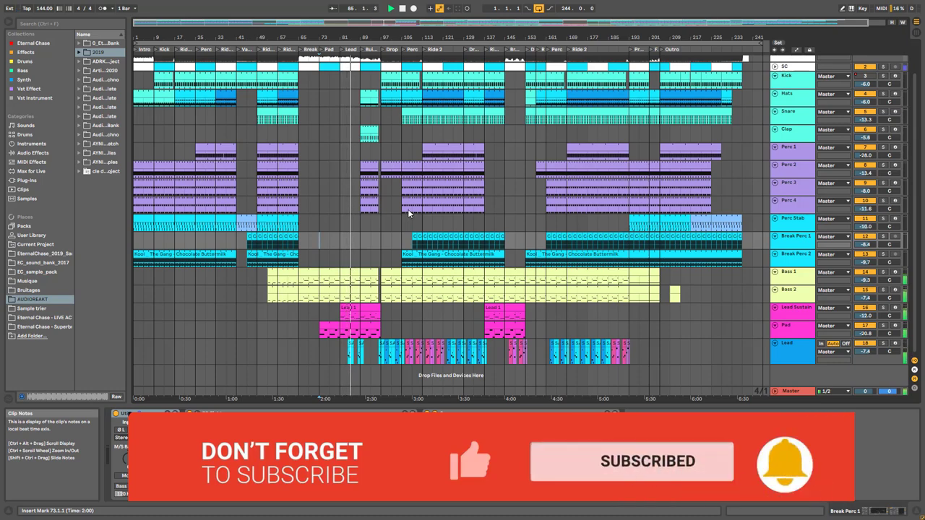
scroll(409, 208, "up", 2)
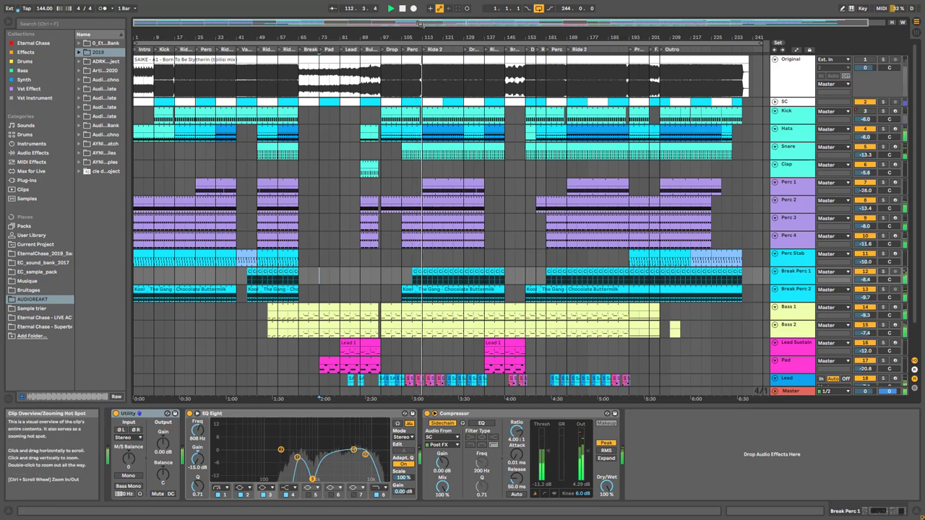
Step: Audition the arrangement from bar 25 and from bar 53, stopping playback after each passage
key("space")
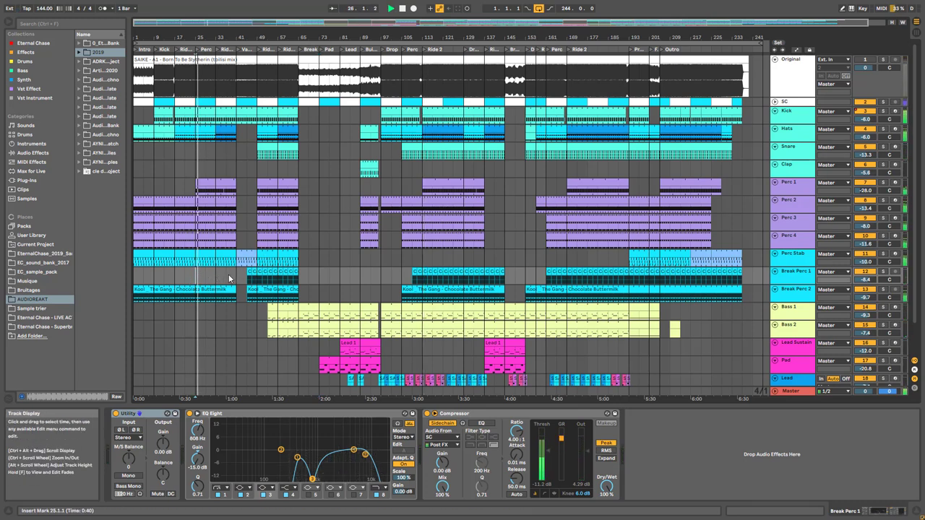
key("space")
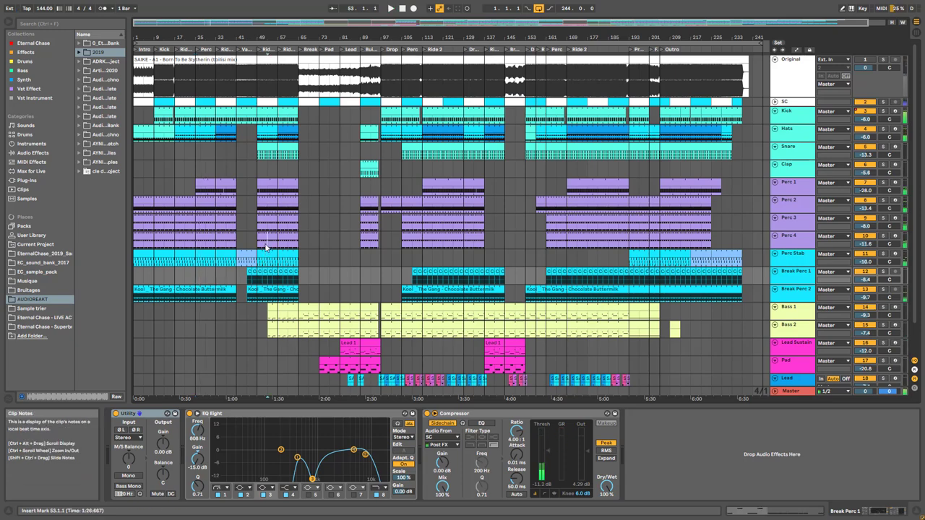
left_click(266, 248)
key("space")
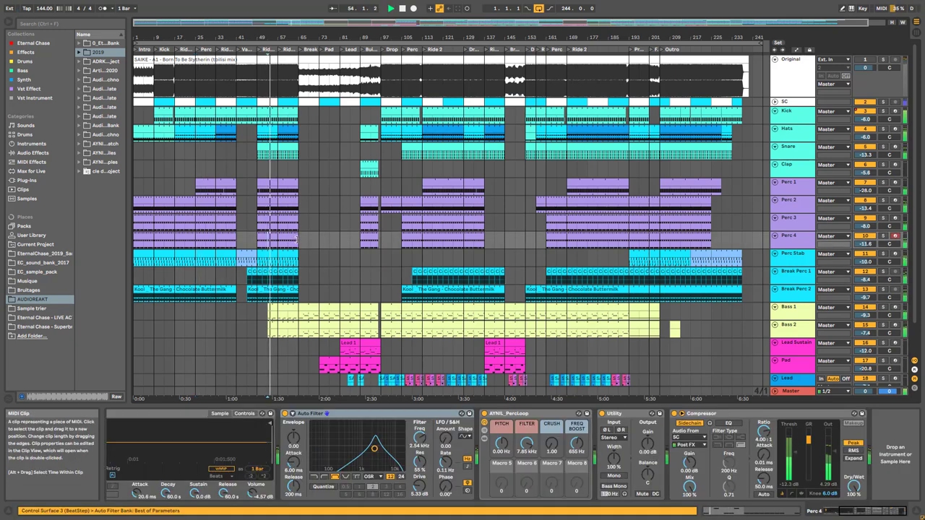
key("space")
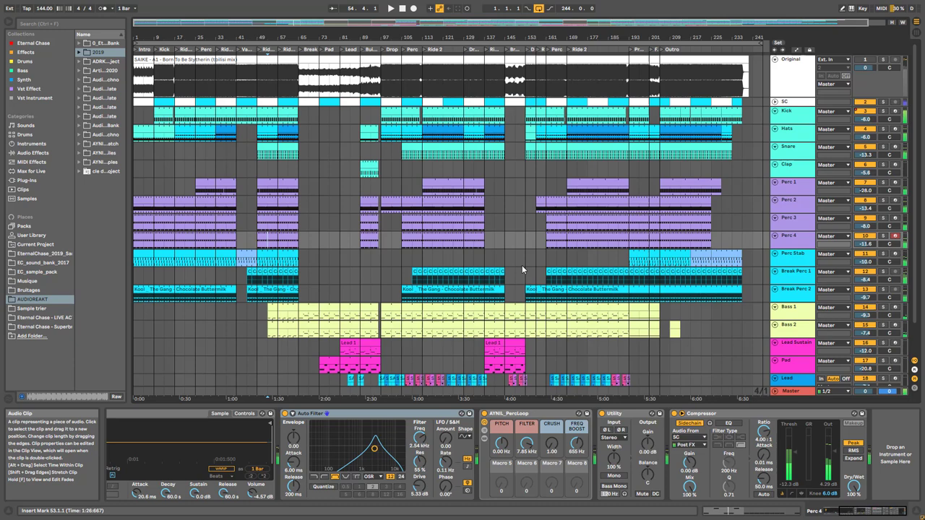
Step: Play the arrangement from bar 137 and briefly solo the Original track to compare it with the remake
left_click(484, 260)
key("space")
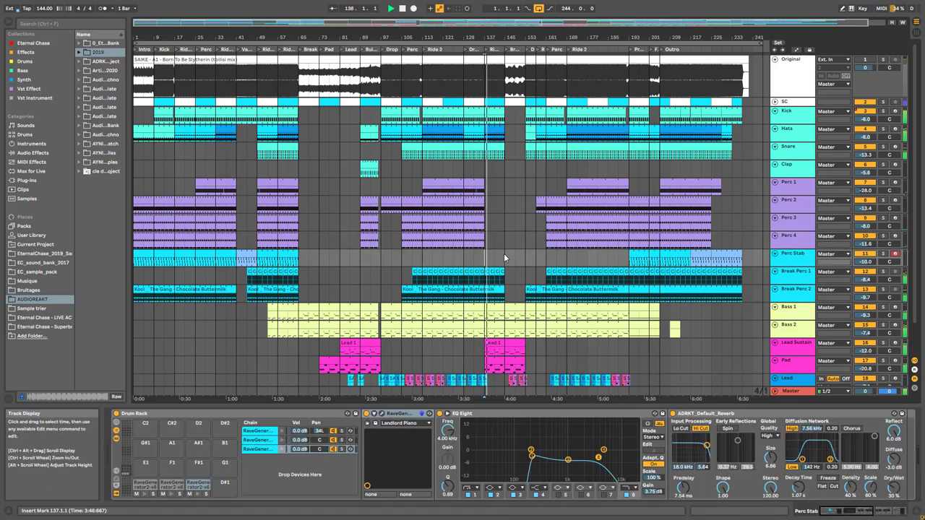
left_click(885, 62)
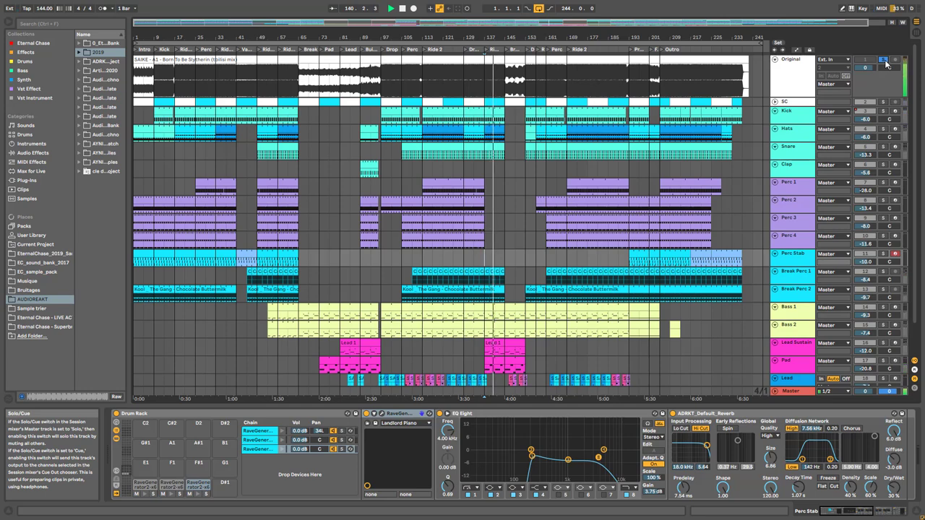
left_click(885, 62)
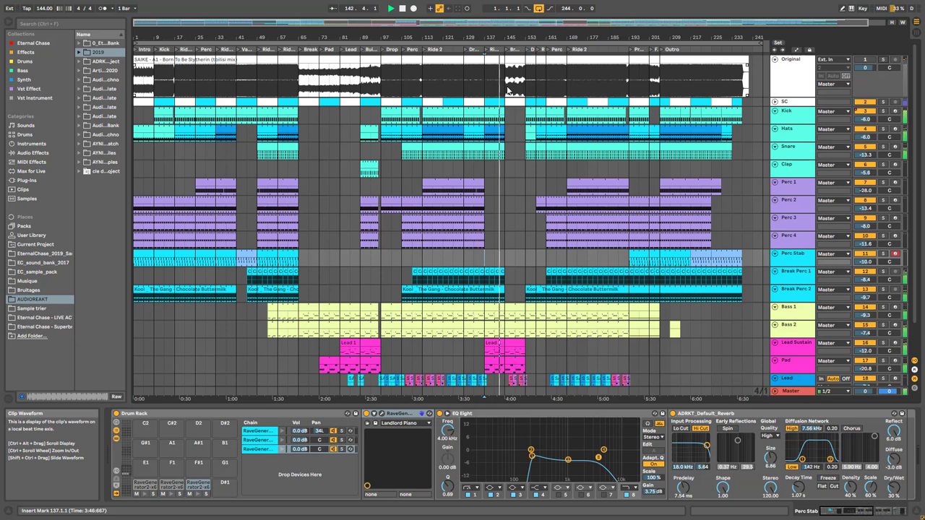
Step: Play from bar 145, compare the break with the Original track by toggling its solo, and stop playback
left_click(882, 60)
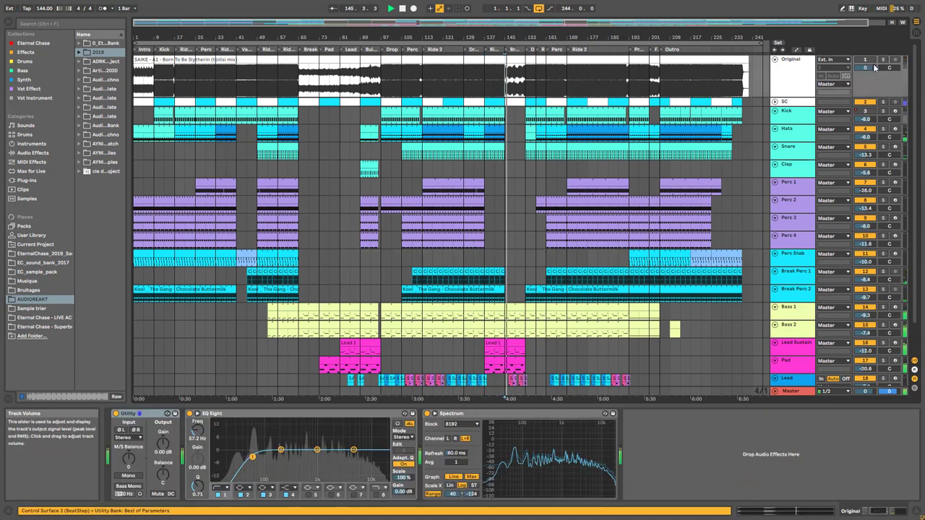
left_click(883, 62)
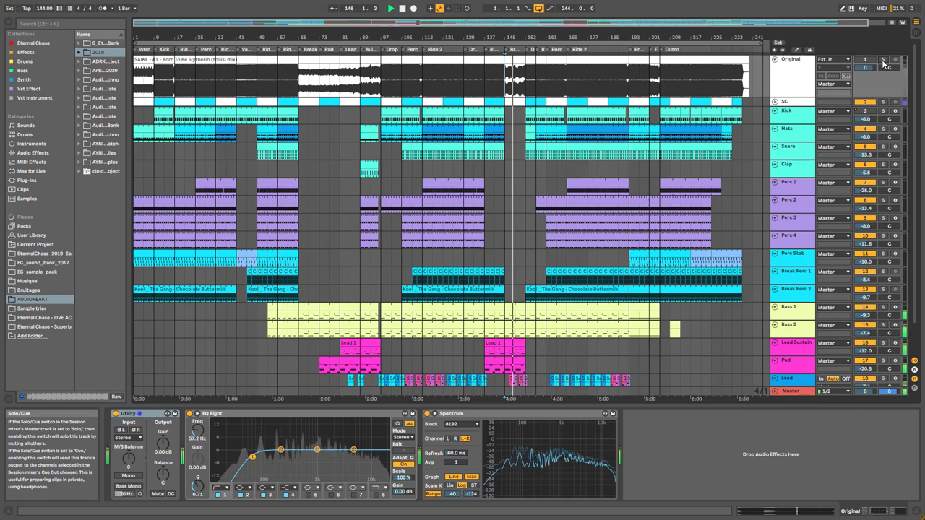
left_click(883, 62)
left_click(883, 60)
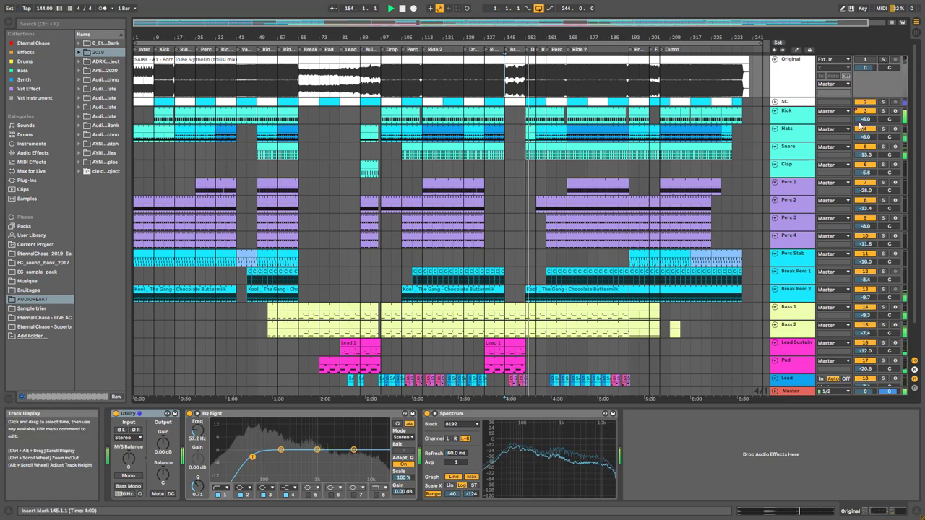
key("space")
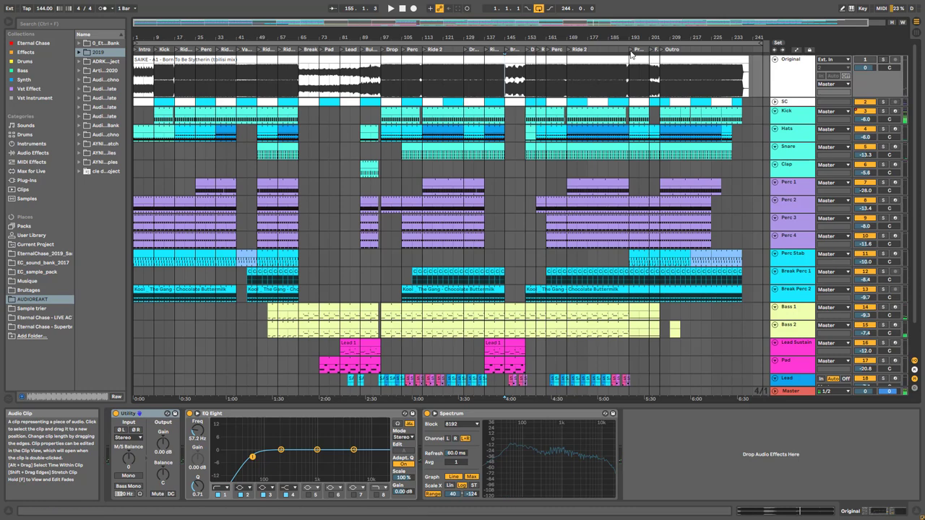
Step: Increase the height of the Hats track and select its clips starting at bars 1, 17 and 57 in turn
scroll(448, 217, "down", 2)
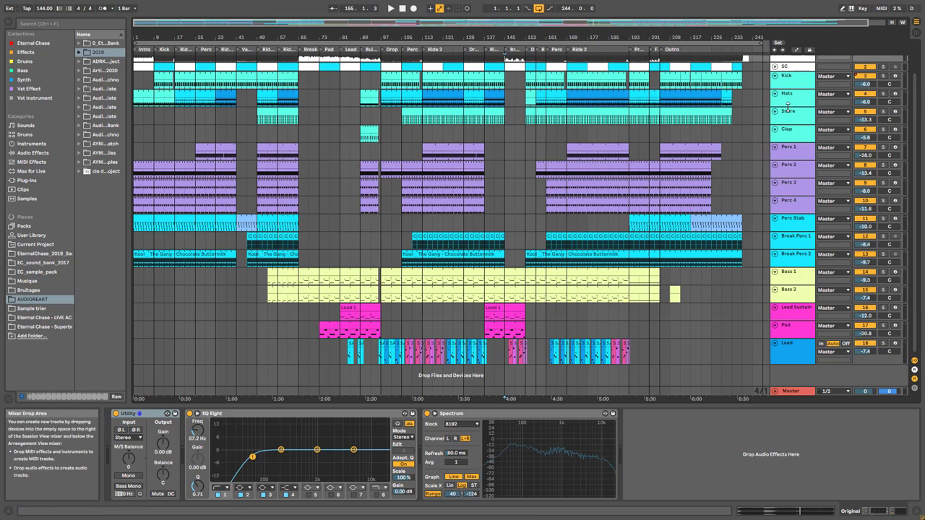
left_click_drag(788, 107, 787, 132)
left_click(160, 95)
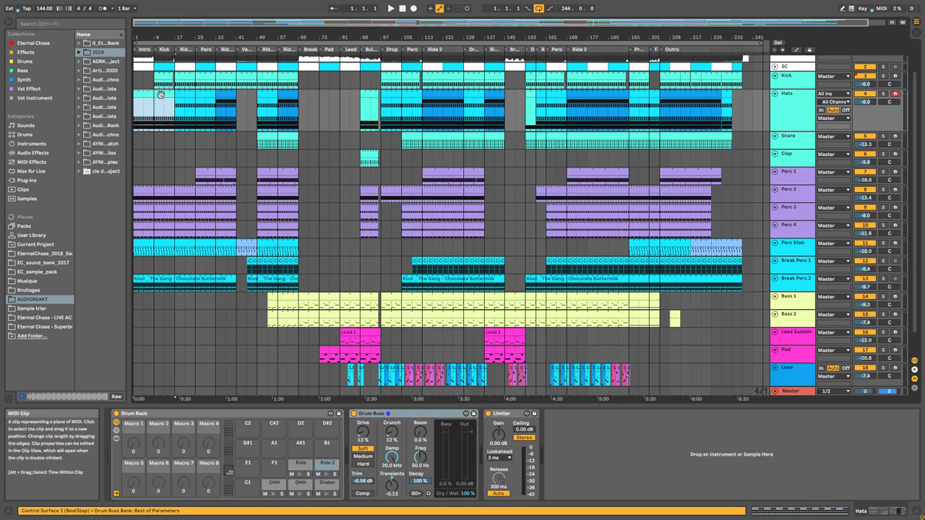
left_click(201, 90)
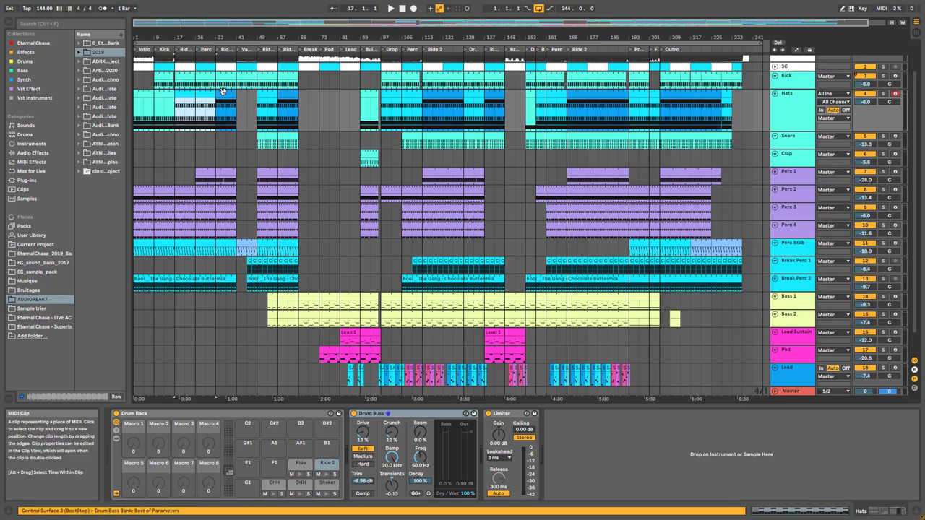
left_click(288, 90)
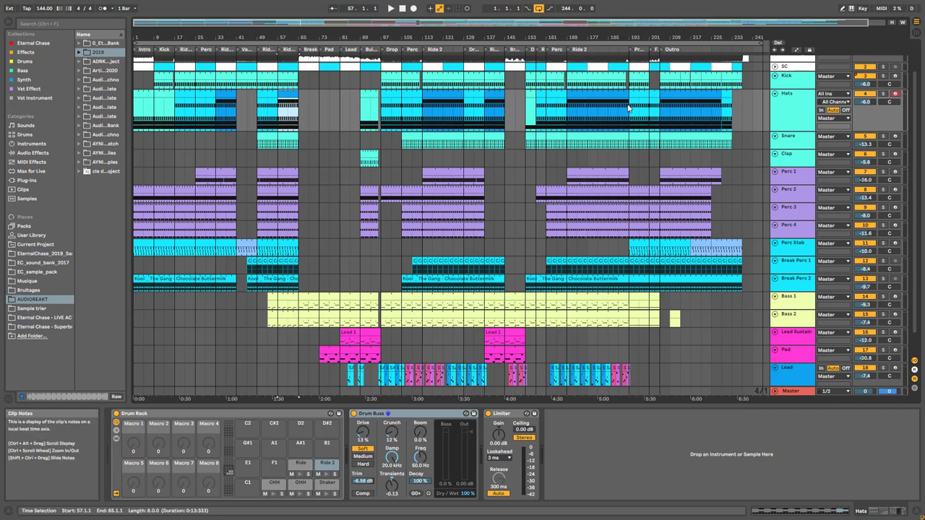
Step: Examine the Lead track's clips between the Drop and the second Ride 2 section up close, and return to the wider arrangement
scroll(433, 253, "down", 1)
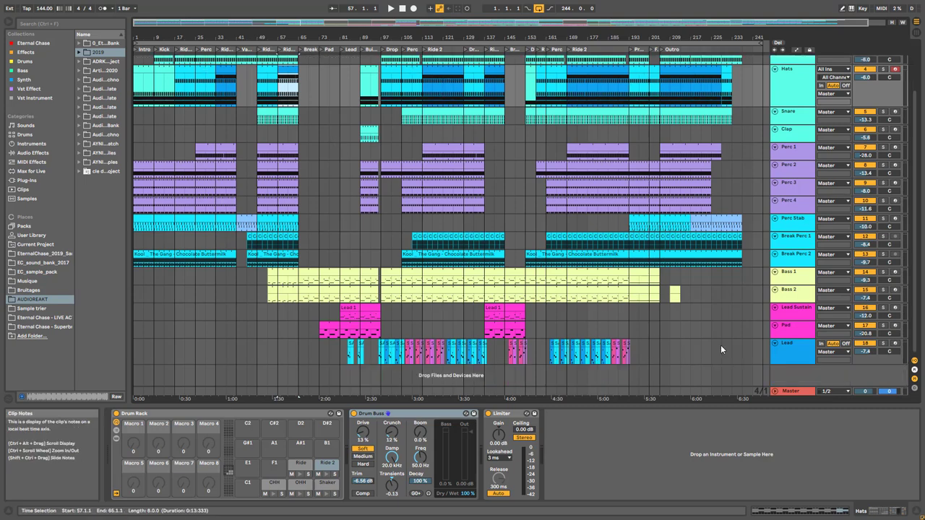
left_click_drag(457, 22, 457, 76)
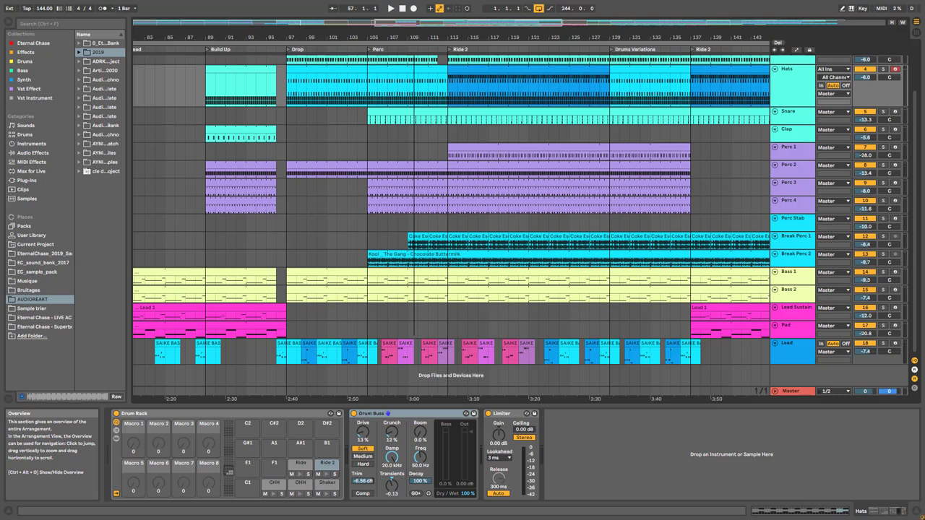
left_click(486, 342)
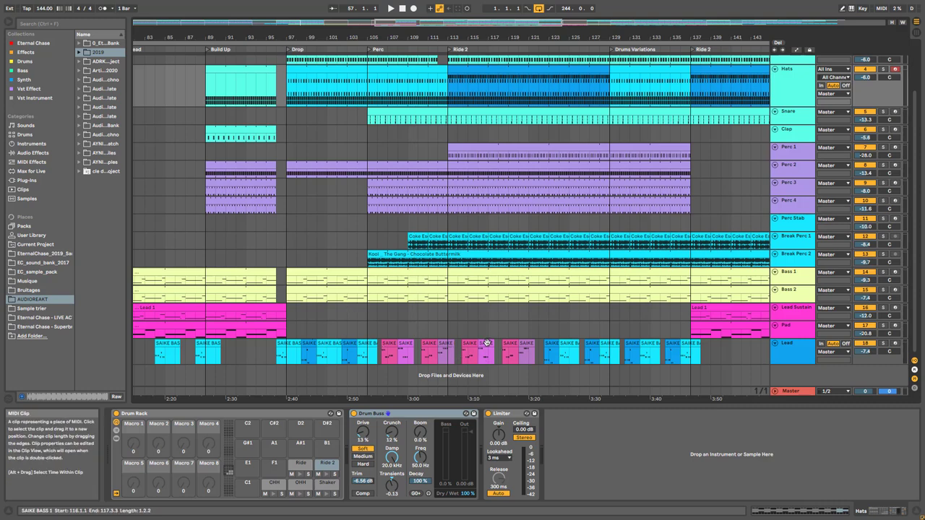
left_click_drag(428, 28, 383, 18)
scroll(382, 73, "up", 3)
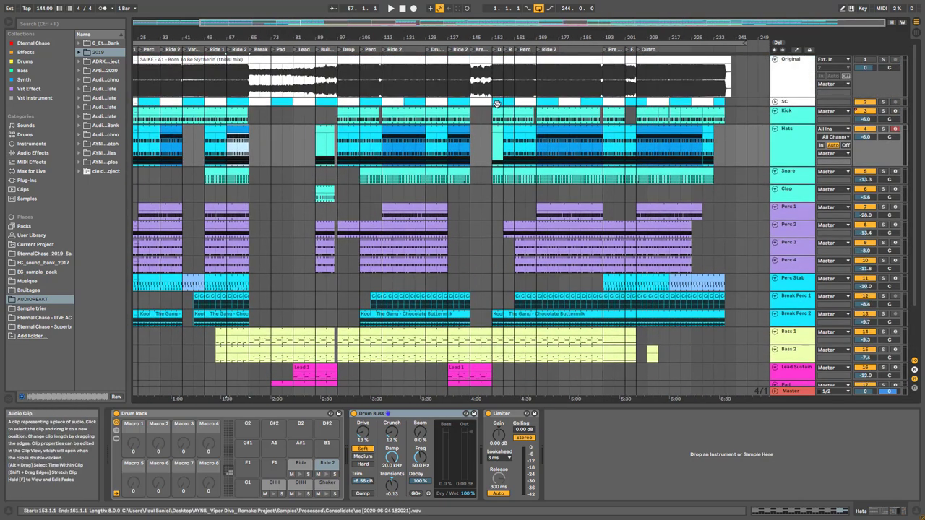
Step: Solo the Kick track and deactivate its AYNIL_KickPunch_V2, Drum Buss and Utility devices
left_click(790, 117)
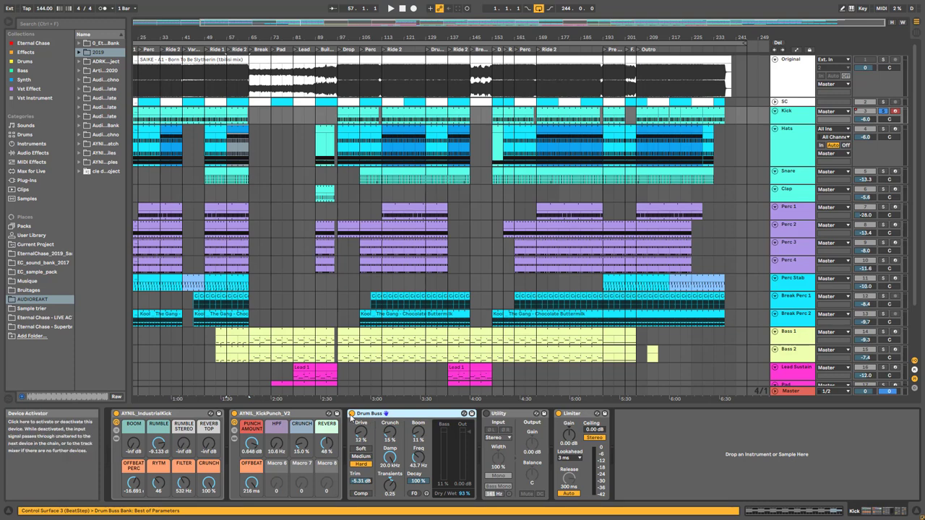
left_click(352, 414)
left_click(235, 414)
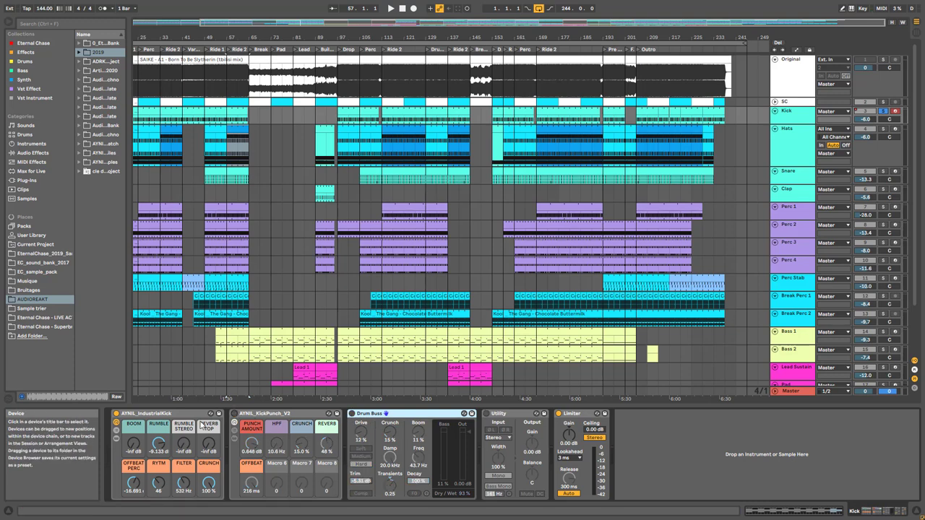
Step: Show the devices inside the AYNIL_IndustrialKick rack and examine the Kick chain's sampler and effects
left_click(116, 438)
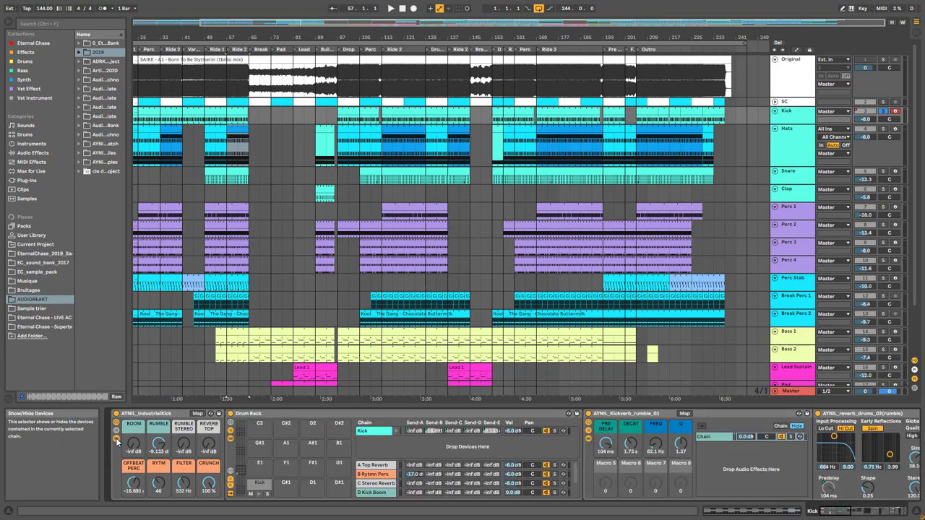
left_click(382, 433)
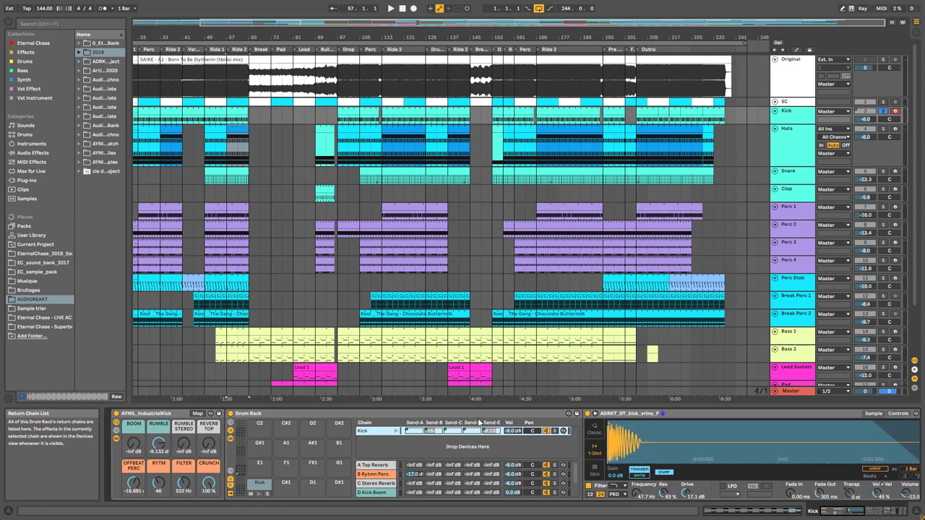
scroll(751, 466, "down", 5)
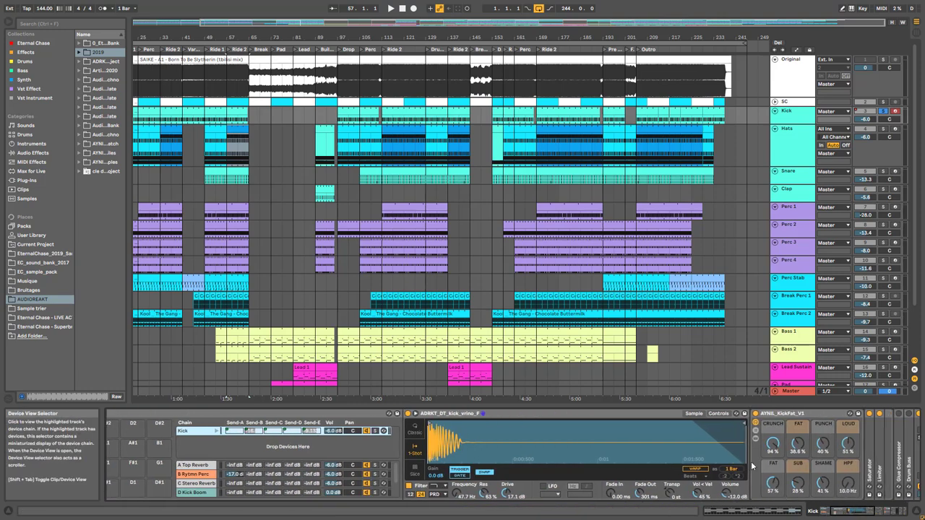
Step: Locate the Kick chain's sample in the browser through hot-swap, widen the browser to read the file names, and leave hot-swap mode
left_click(741, 460)
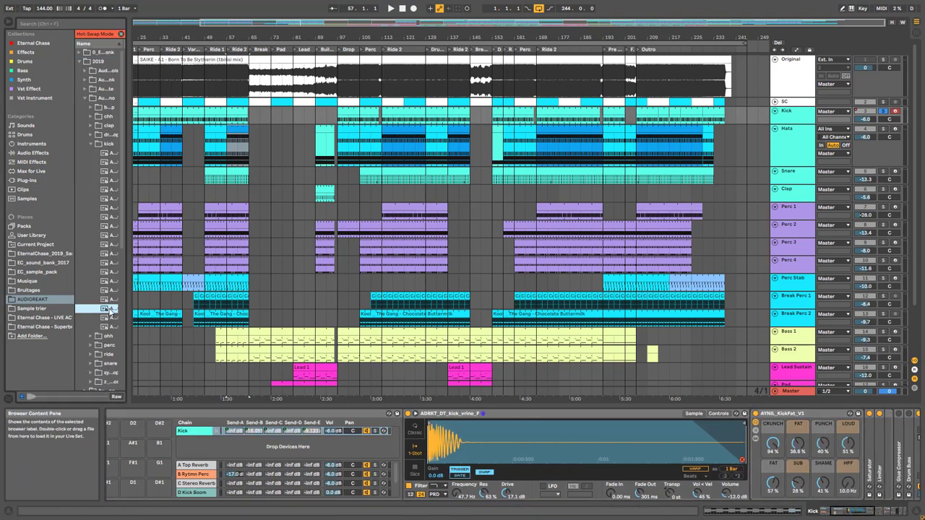
left_click_drag(128, 289, 258, 286)
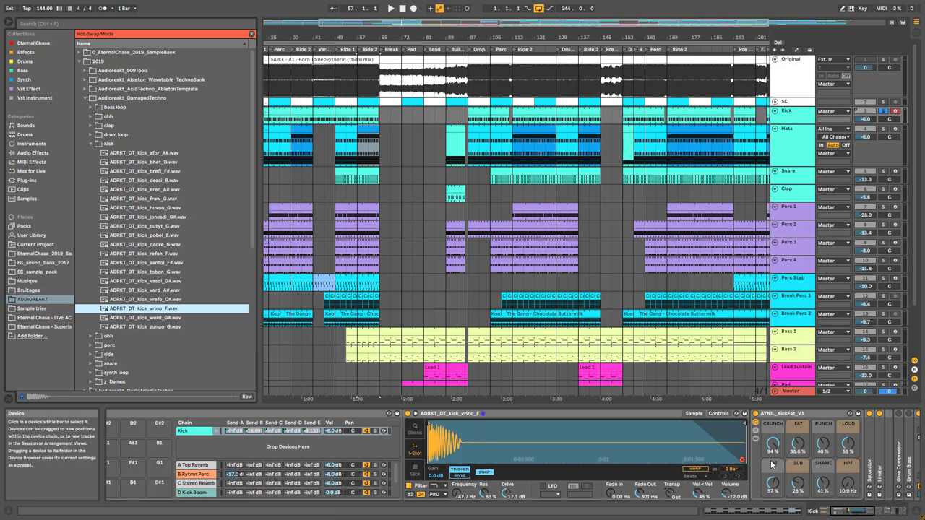
left_click(743, 460)
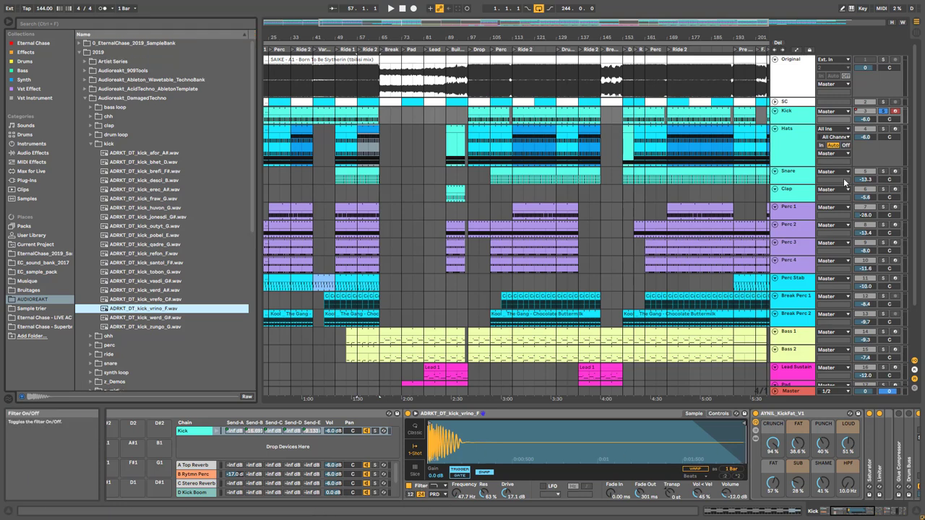
Step: Solo the Kick chain in the Drum Rack and compare its sound with the sampler's filter off and on
left_click(375, 432)
key("space")
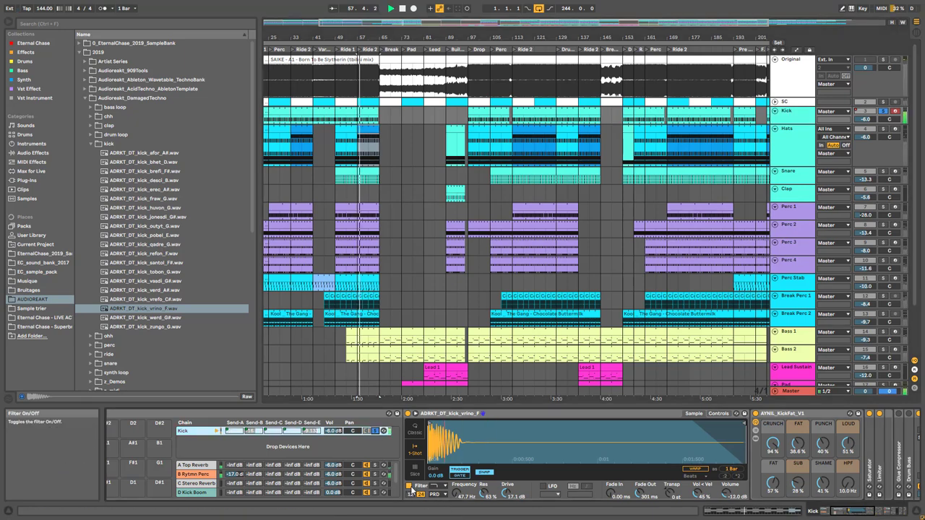
left_click(410, 486)
left_click(410, 487)
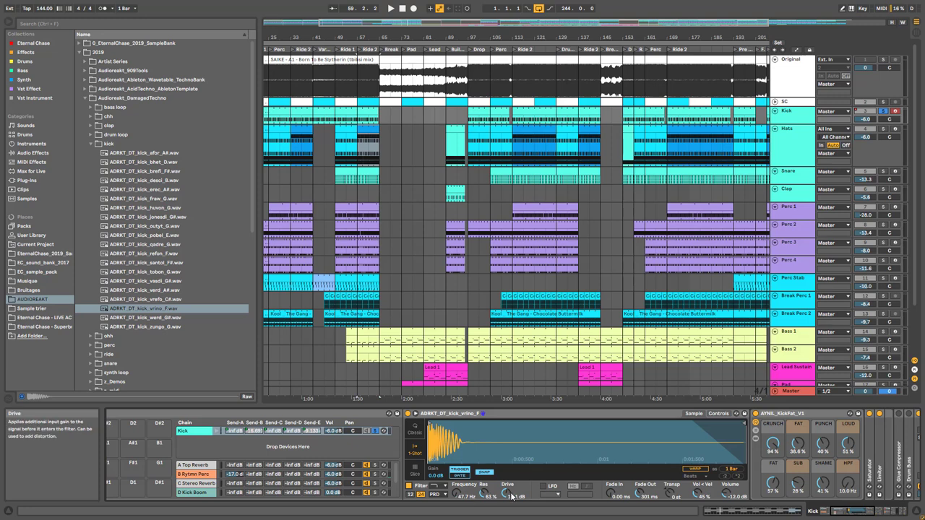
Step: Show the sampler's filter envelope controls and replay the kick, bypassing and re-enabling the filter to hear the envelope's effect
left_click(717, 414)
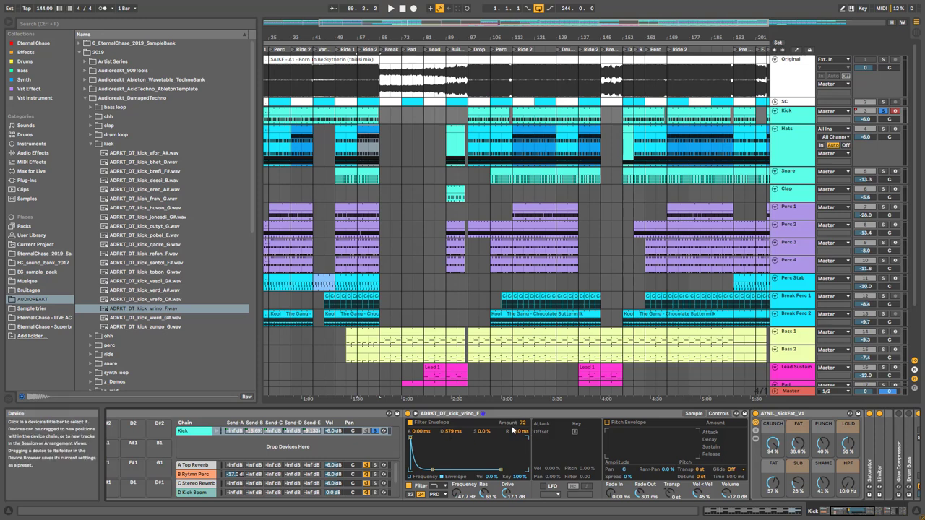
key("space")
left_click(409, 488)
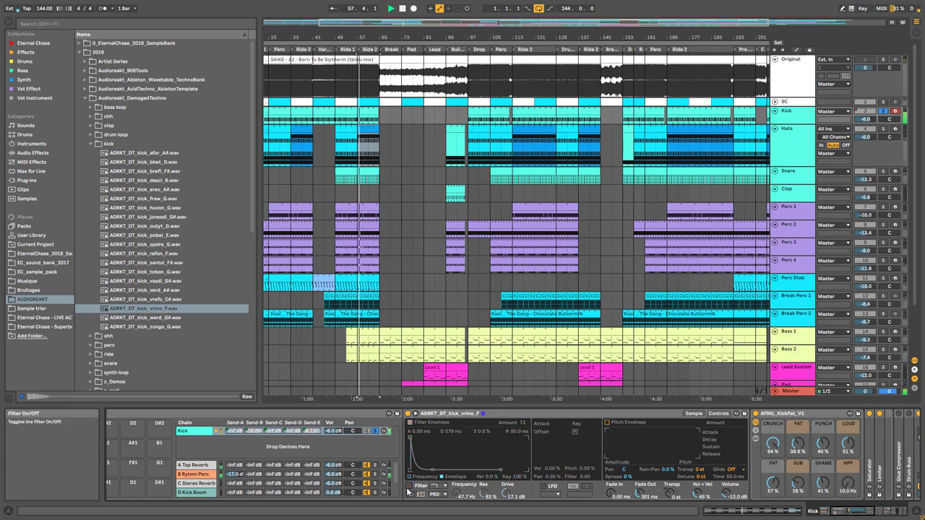
left_click(409, 488)
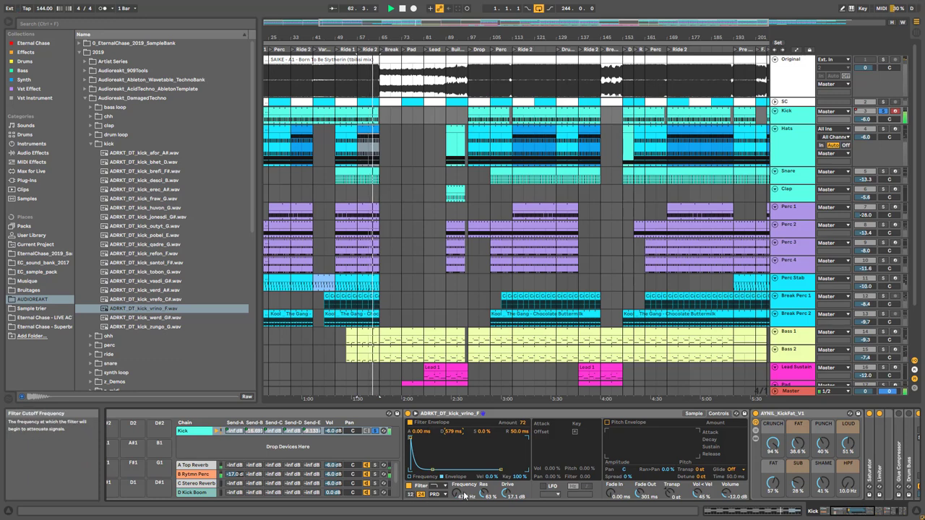
Step: Fold the Kick chain's sampler, audition the chain through the AYNIL_KickFat_V1 rack, and unsolo the chain
left_click(453, 414)
double_click(452, 414)
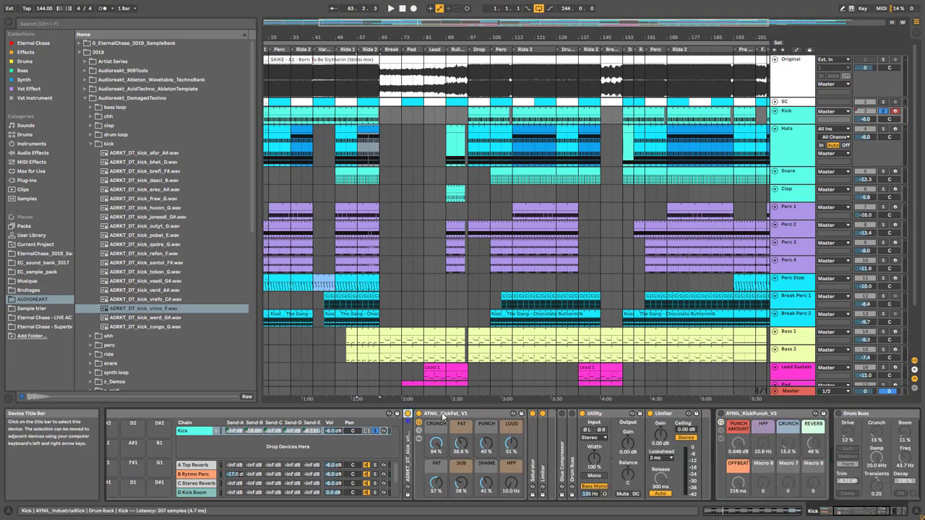
scroll(531, 425, "left", 3)
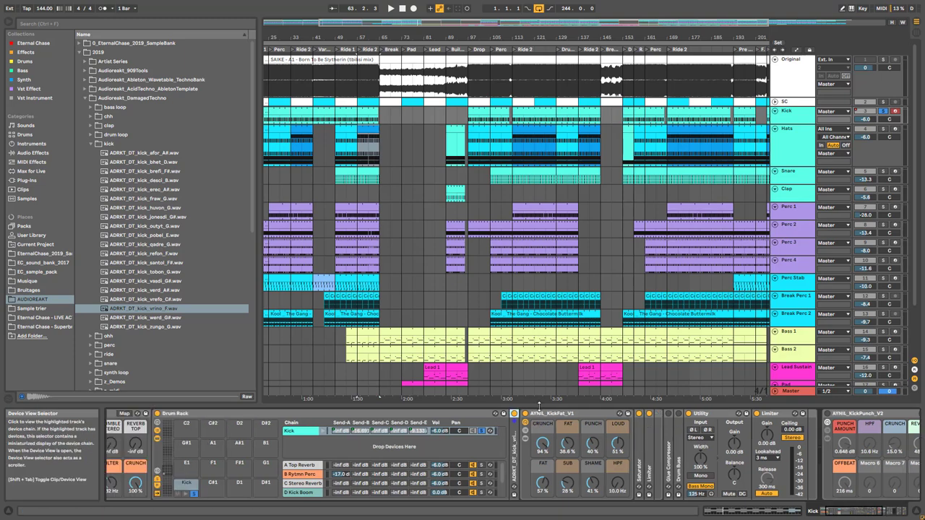
key("space")
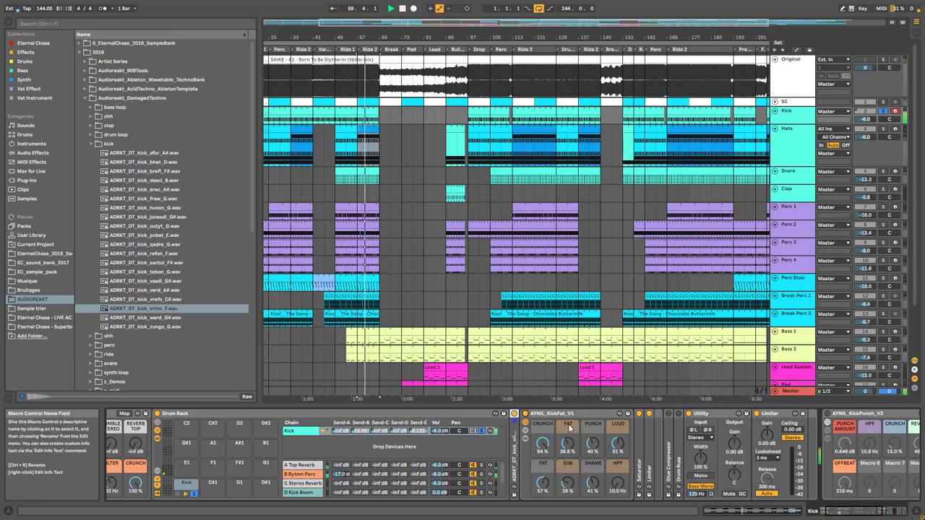
left_click(481, 432)
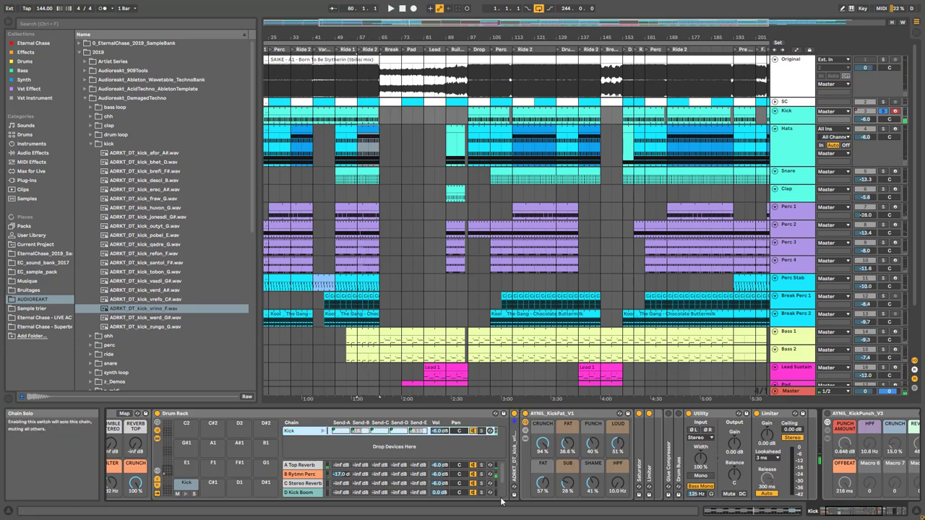
Step: Solo the B Rytmn Perc return chain, show its devices and audition the offbeat percussion
left_click(831, 512)
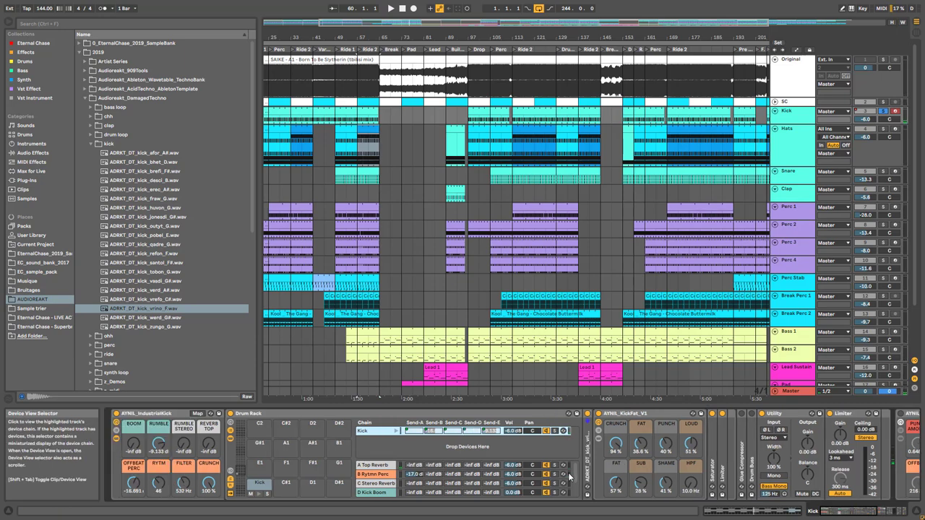
left_click(373, 475)
key("space")
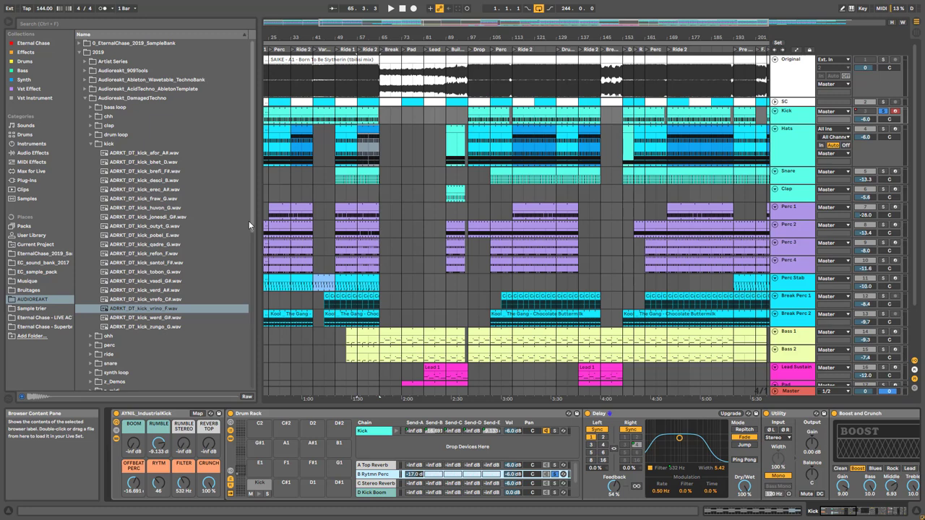
Step: Solo the E Kick Rumble return chain and examine its devices from the AYNIL_Kickverb_rumble_01 rack through to the Compressor during playback
scroll(563, 477, "down", 2)
left_click(562, 483)
key("space")
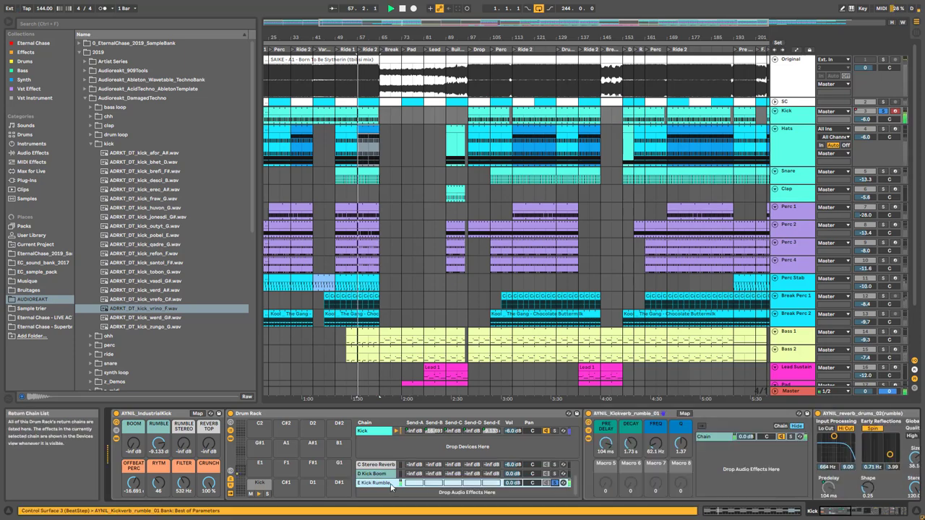
left_click_drag(830, 511, 845, 511)
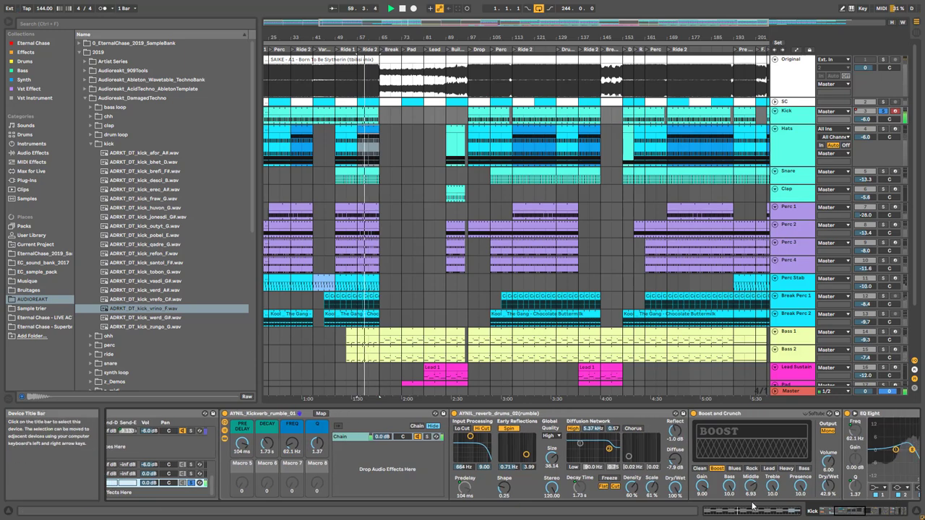
left_click(854, 512)
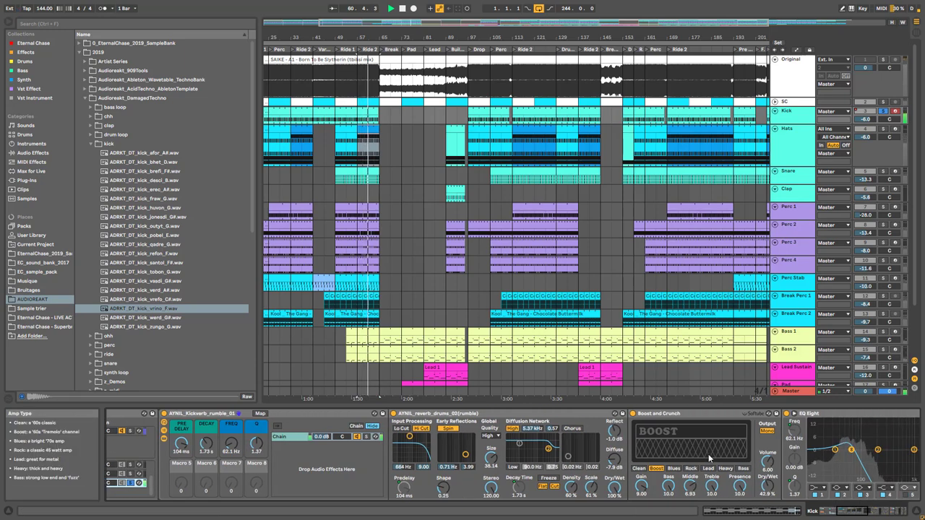
left_click(855, 512)
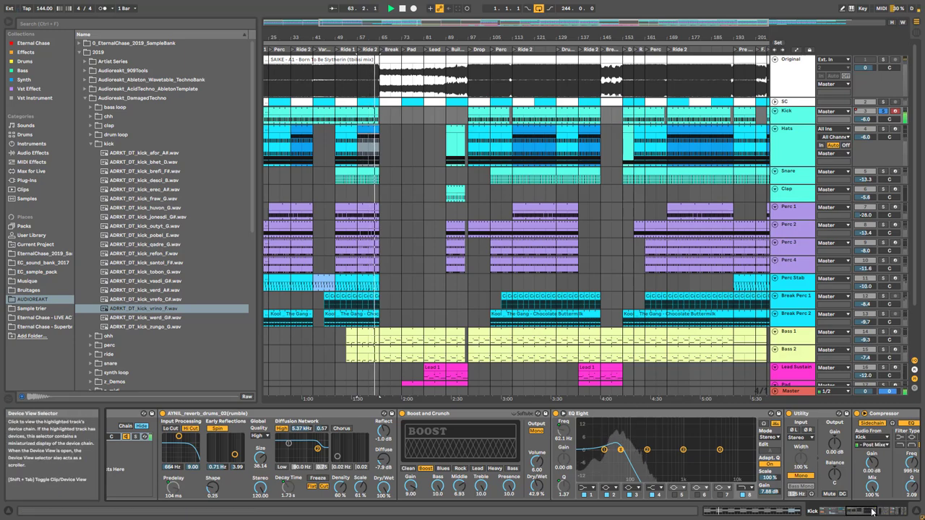
left_click_drag(869, 511, 841, 508)
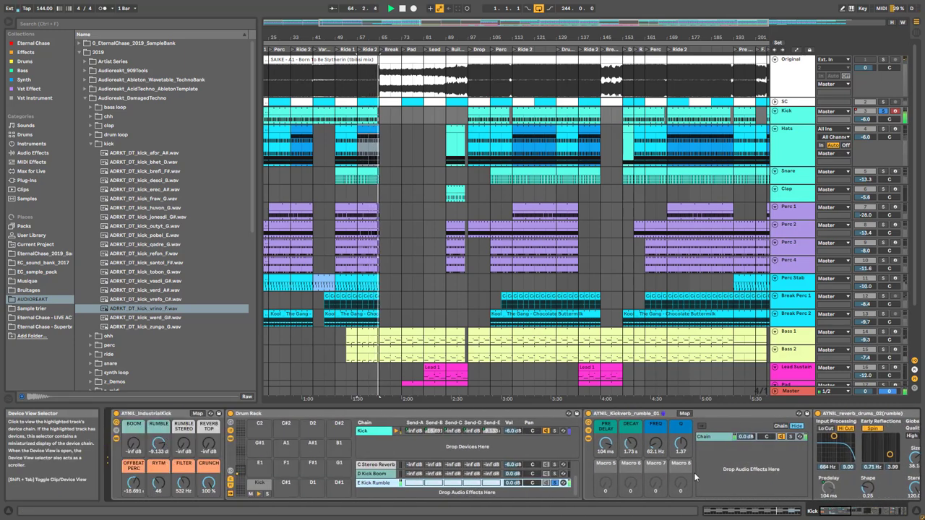
Step: Replay the kick rumble from the start marker, and hide the devices inside the AYNIL_IndustrialKick rack
key("space")
key("space")
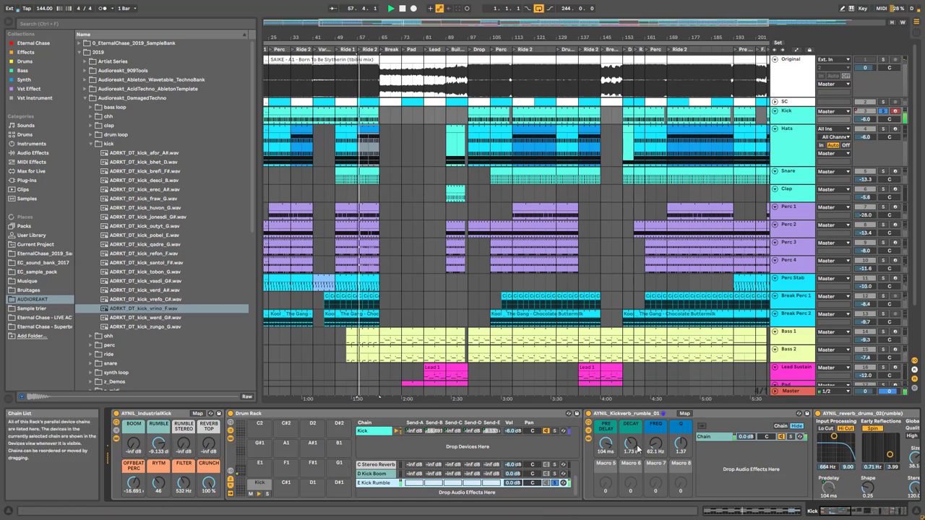
left_click(589, 438)
left_click(589, 431)
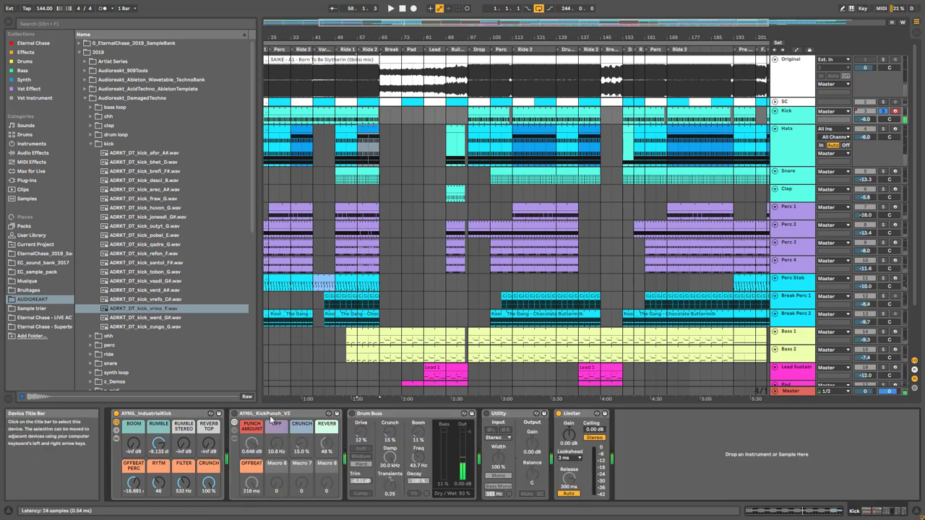
Step: Activate the AYNIL_KickPunch_V2 rack, show its ORIGINAL and TOP chains, and solo the TOP chain
left_click(233, 435)
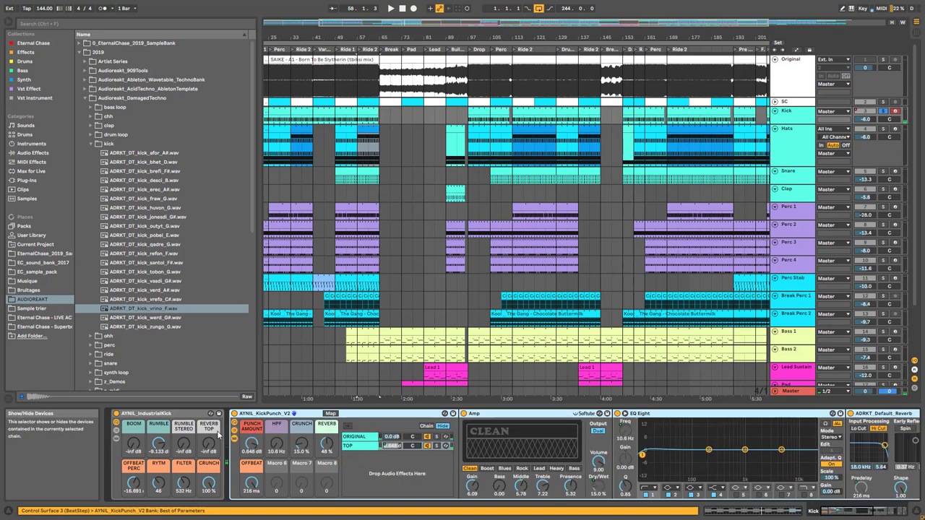
left_click(370, 437)
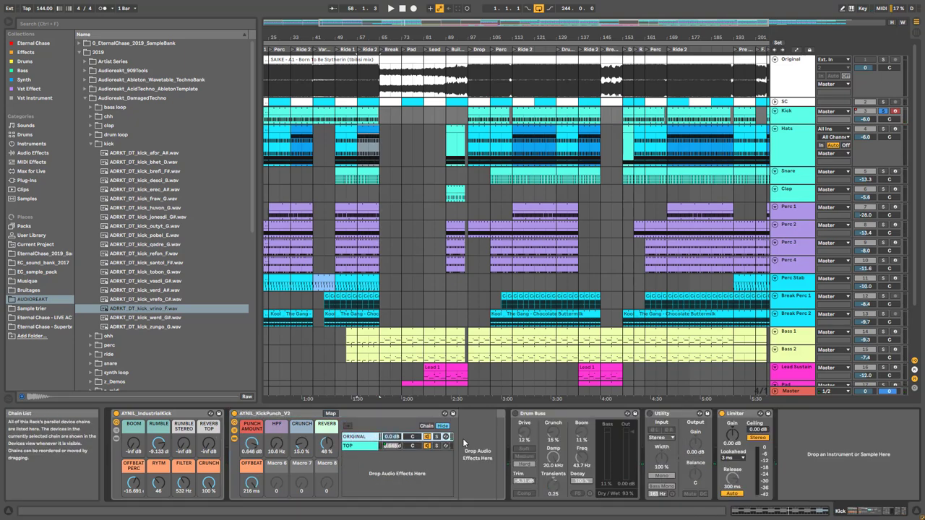
left_click(352, 447)
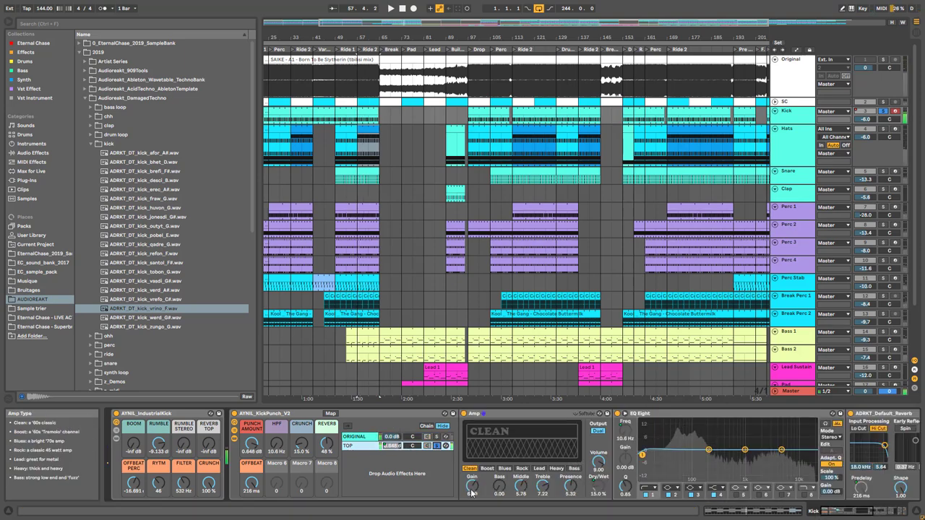
Step: Examine the TOP chain's Amp, EQ Eight and reverb, unsolo it to hear the whole AYNIL_KickPunch_V2 rack, and hide the rack's devices
left_click_drag(840, 510, 844, 511)
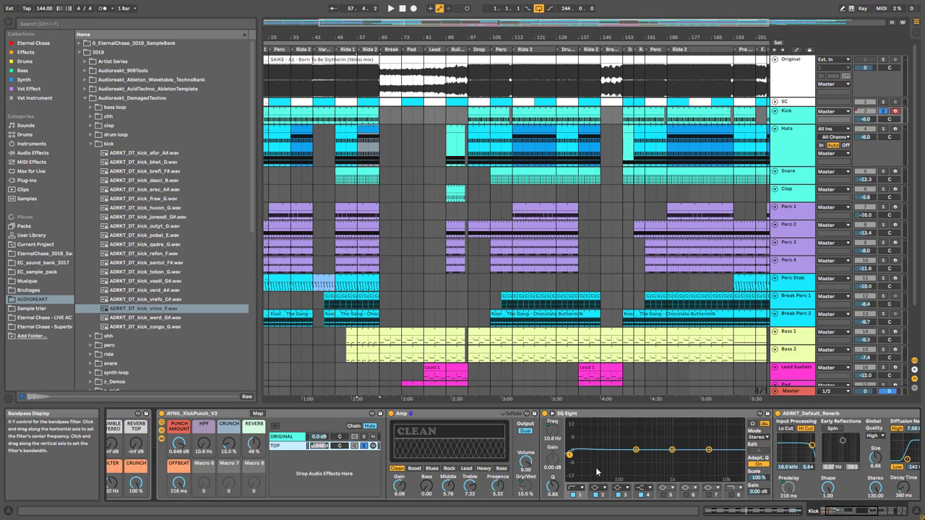
mouse_move(839, 513)
left_mouse_down()
mouse_move(849, 515)
mouse_move(834, 515)
left_mouse_up()
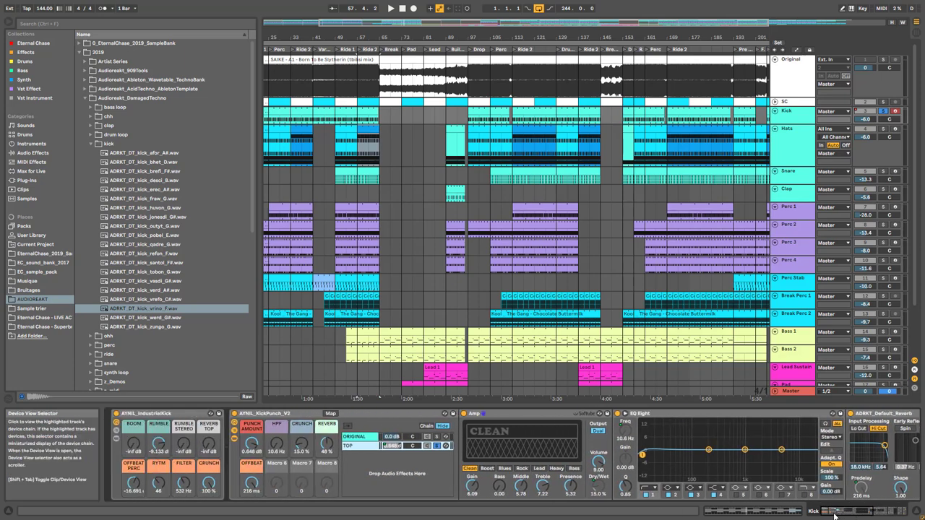
key("space")
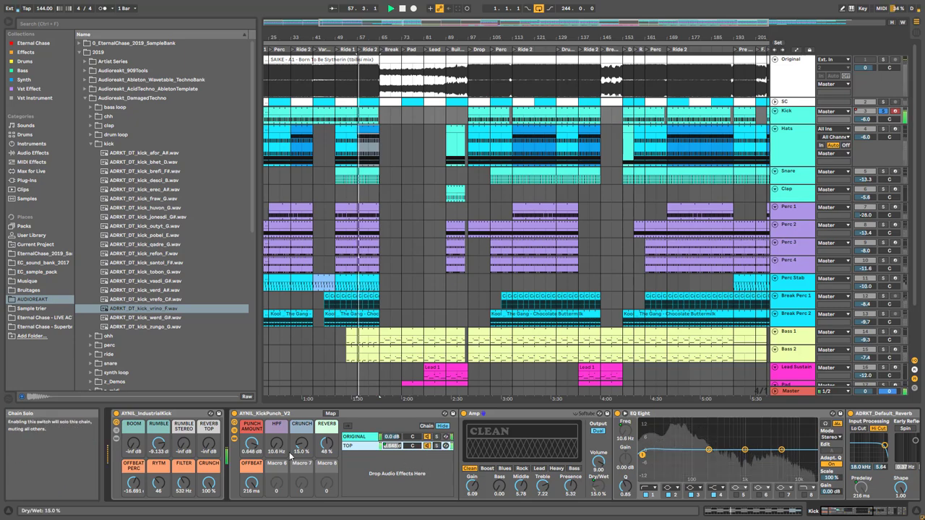
left_click(234, 434)
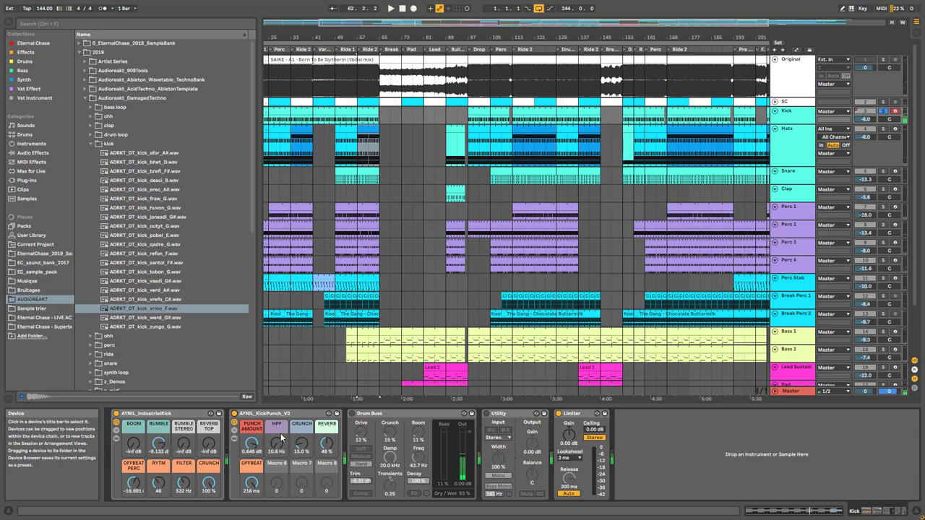
Step: Unsolo the Kick track to hear the punched kick within the full mix, and solo it again
left_click(883, 111)
key("space")
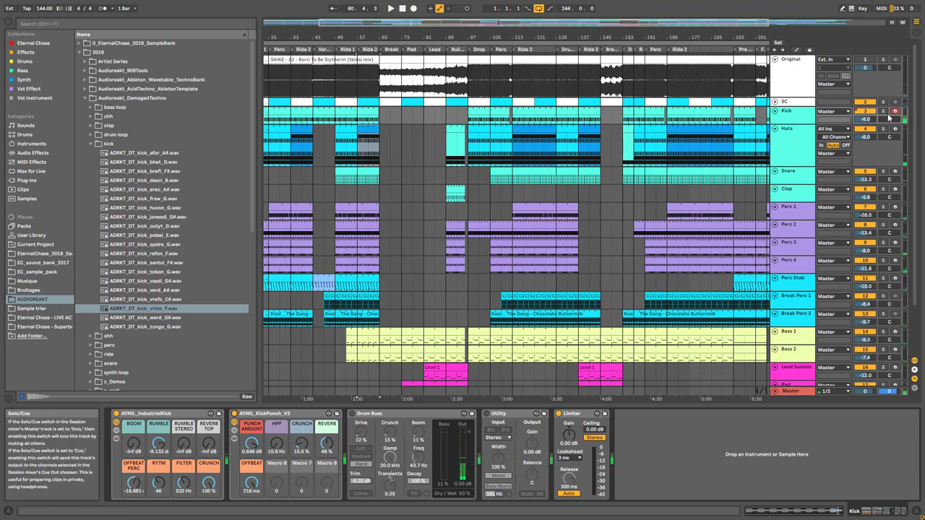
left_click(885, 112)
key("space")
Step: Activate the Kick track's Drum Buss and audition changes to Drive, Transients and Boom, returning them to 12 %, 0.25 and 11 %
left_click(352, 414)
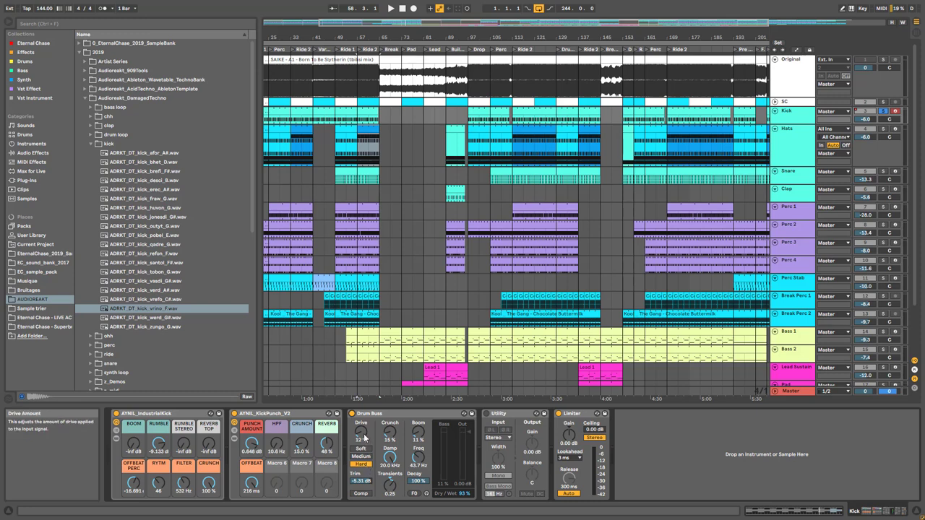
key("space")
left_click_drag(364, 435, 364, 427)
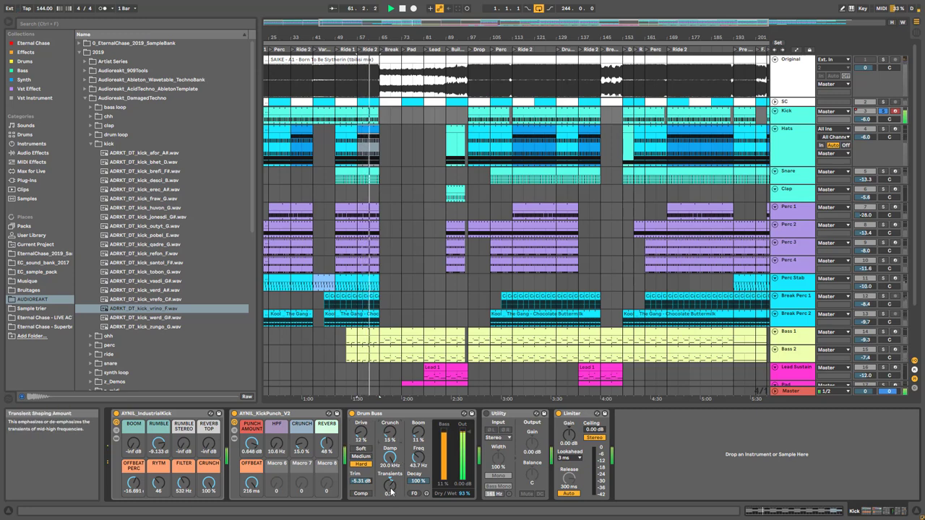
left_click_drag(390, 484, 390, 467)
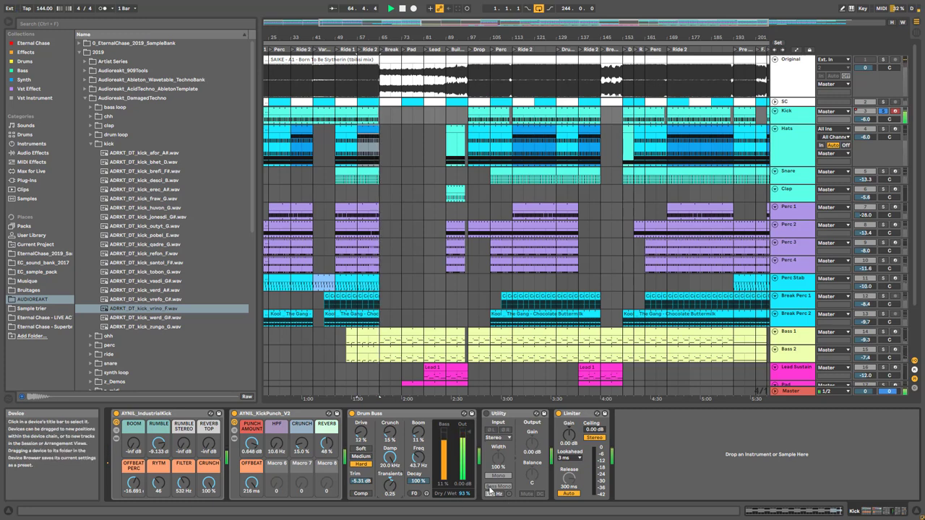
key("space")
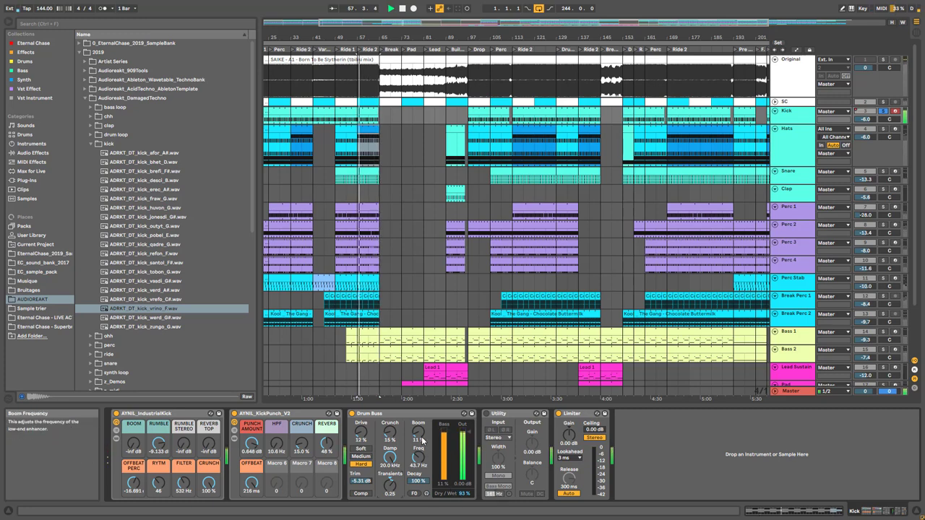
mouse_move(419, 433)
left_mouse_down()
mouse_move(419, 449)
mouse_move(418, 433)
left_mouse_up()
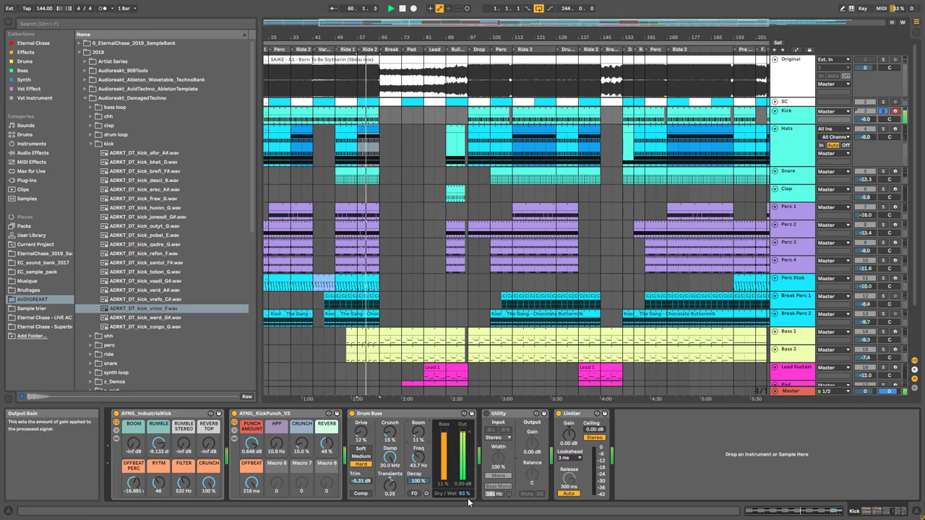
key("space")
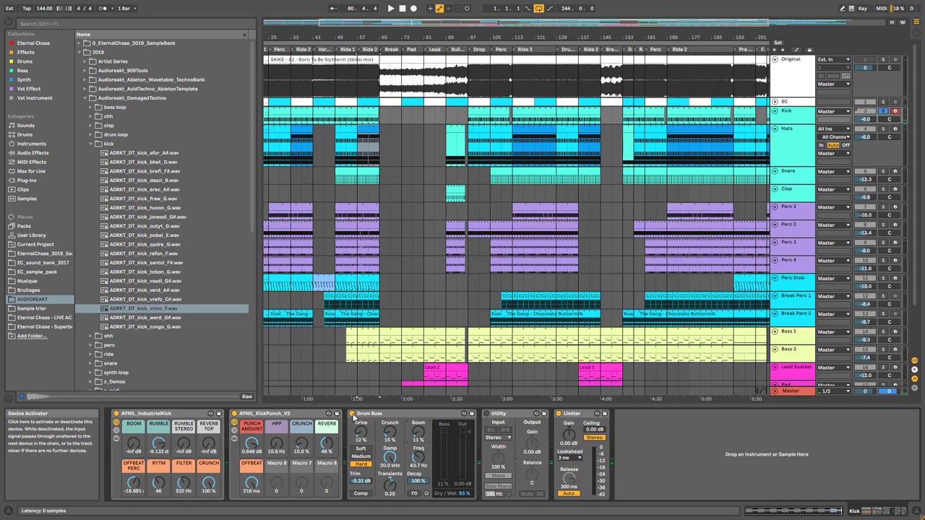
Step: Set the Drum Buss Dry/Wet to 0.0 % and compare the playback with the device off and on
left_click_drag(463, 494, 464, 517)
key("space")
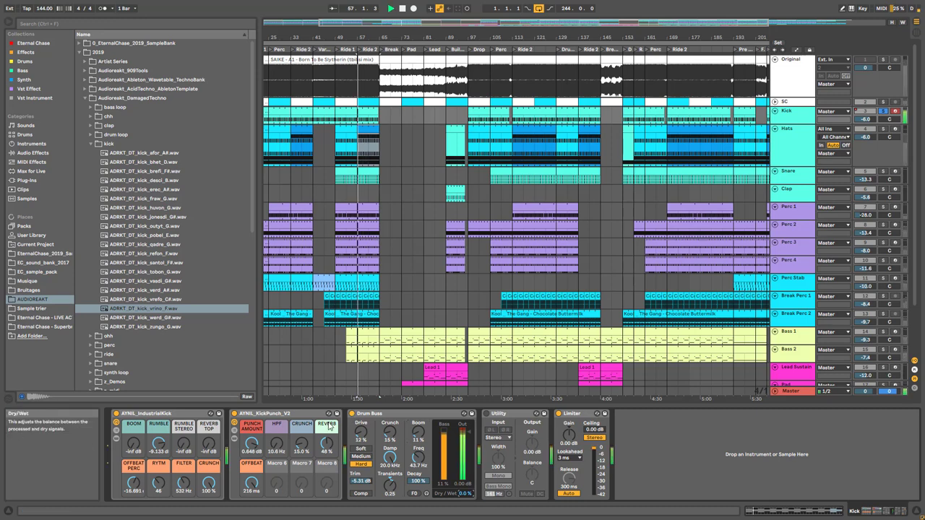
left_click(351, 414)
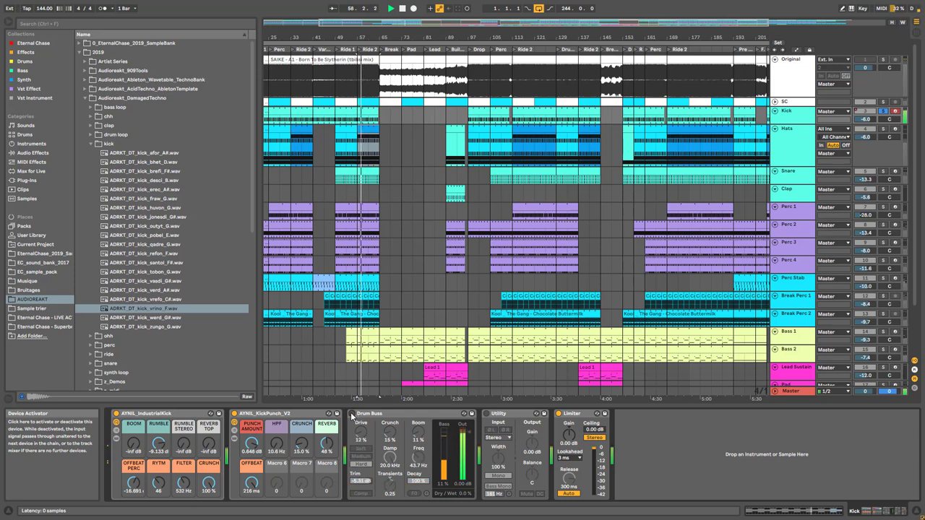
left_click(352, 414)
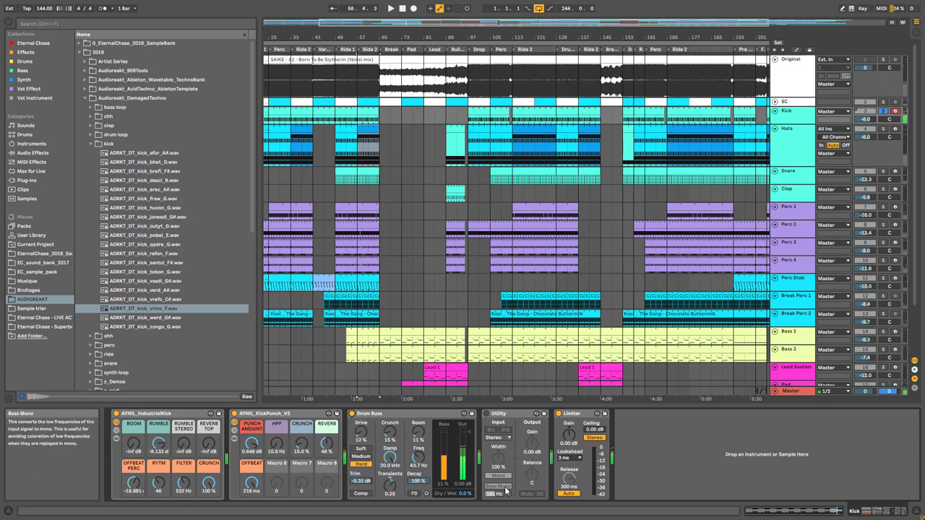
Step: Play the soloed kick and switch on the Kick track's Utility with Mono enabled
key("space")
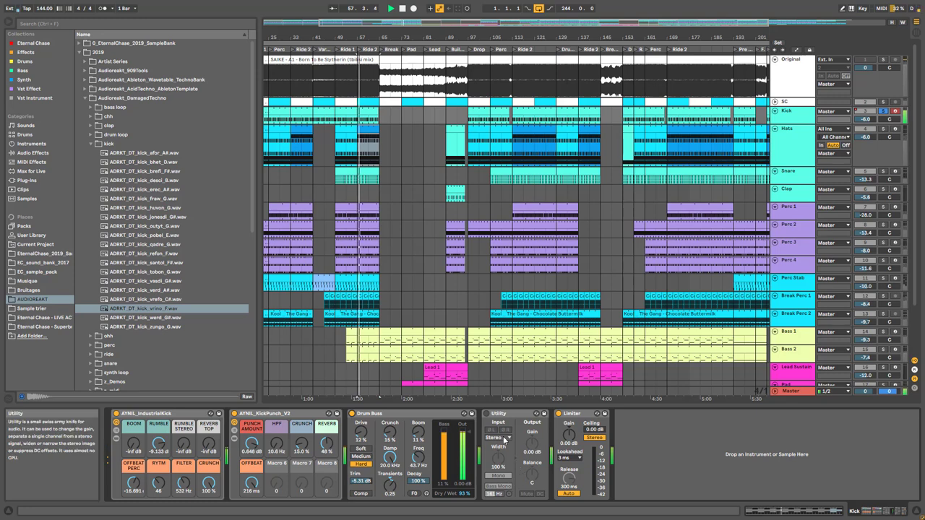
left_click(498, 475)
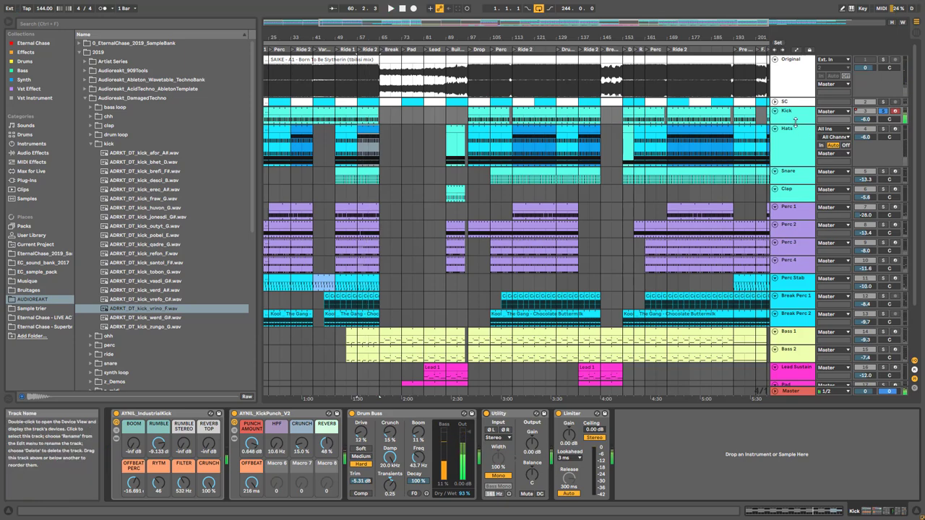
Step: Enlarge the Kick track, show its Speaker On automation, and reveal the devices inside the AYNIL_IndustrialKick rack
left_click_drag(795, 124, 796, 164)
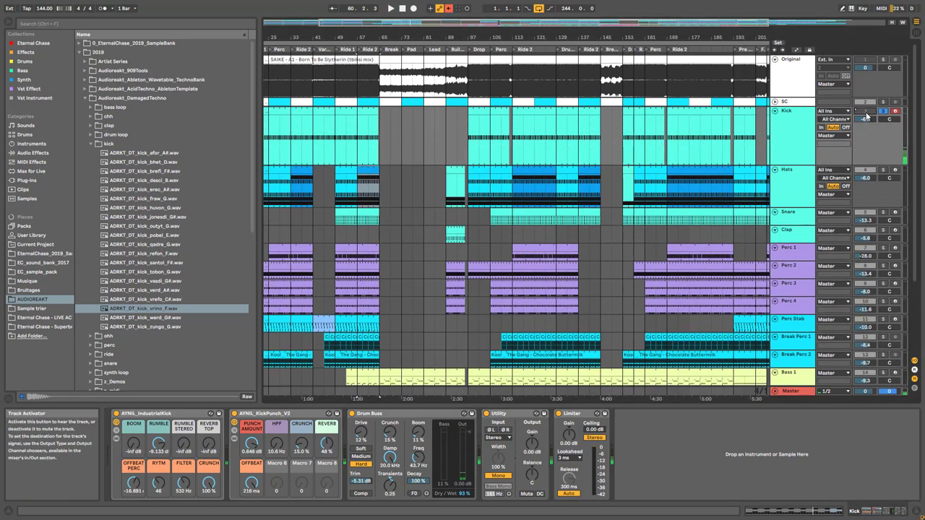
key("a")
scroll(390, 156, "up", 4)
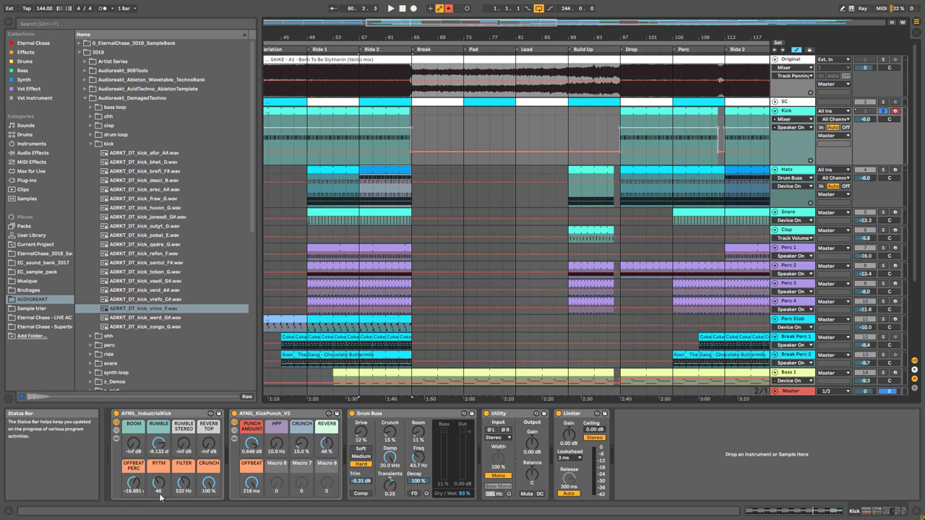
left_click(117, 440)
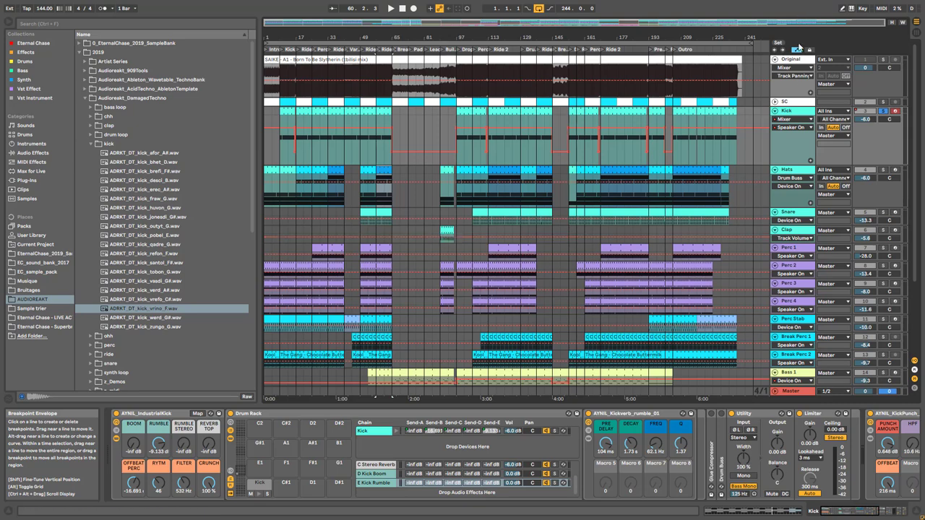
Step: Fold the Kick track and select the Hats track with the arrangement view set closer on the first half
left_click(774, 111)
left_click(789, 122)
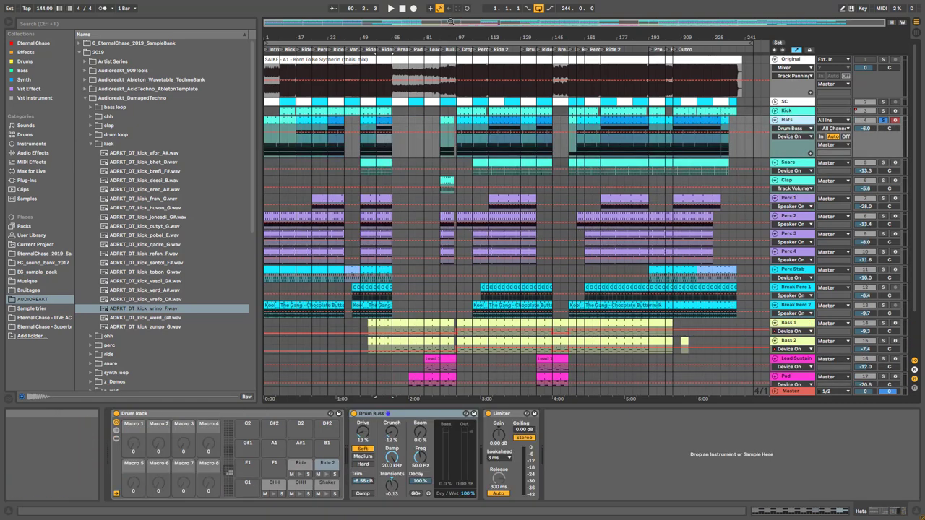
left_click_drag(451, 21, 402, 34)
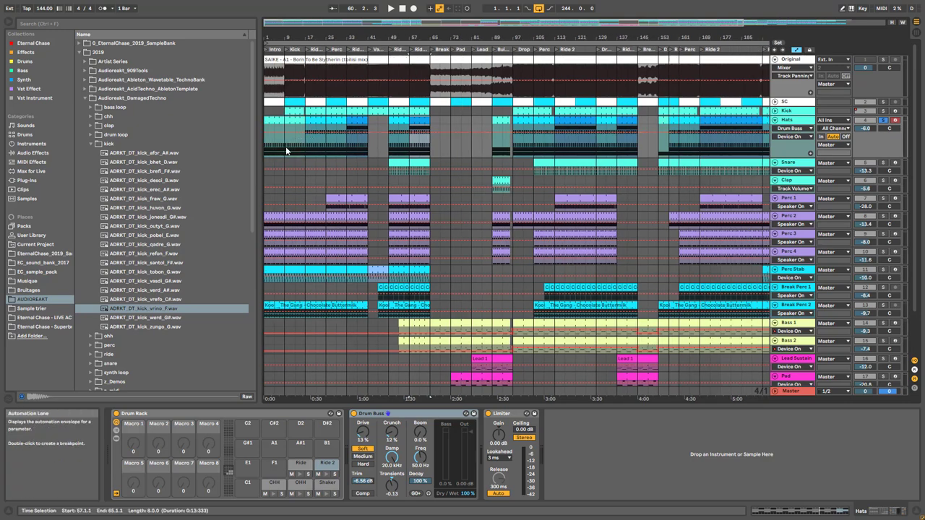
Step: Open the intro clip of the soloed Hats track, play its pattern, and show the track's Drum Rack
left_click(272, 121)
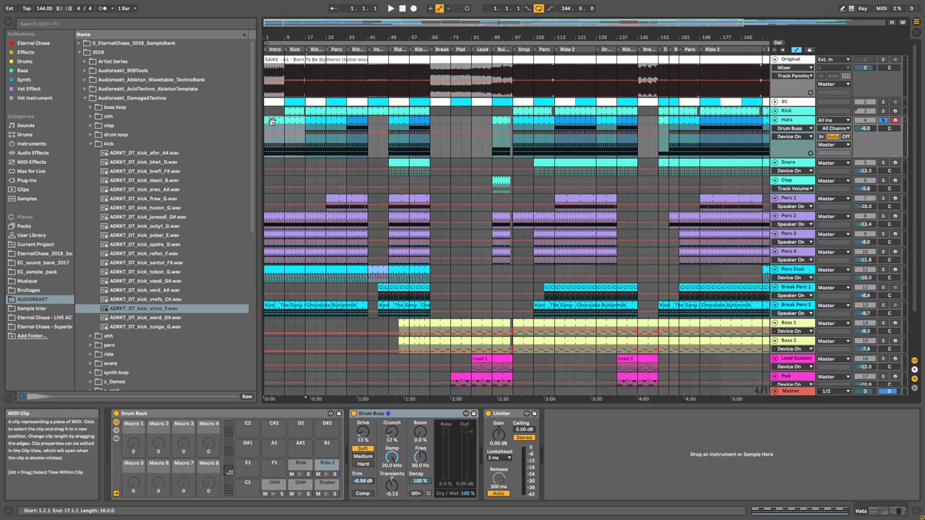
double_click(273, 121)
key("space")
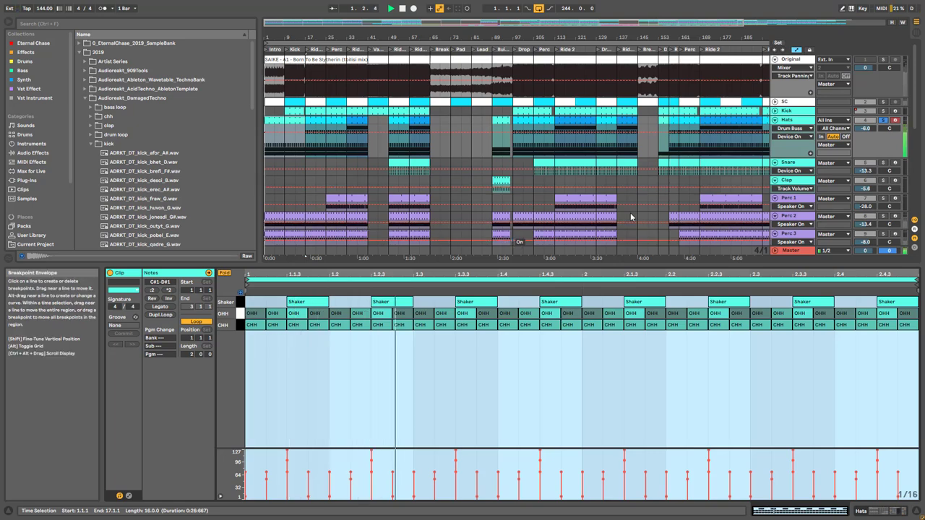
double_click(793, 124)
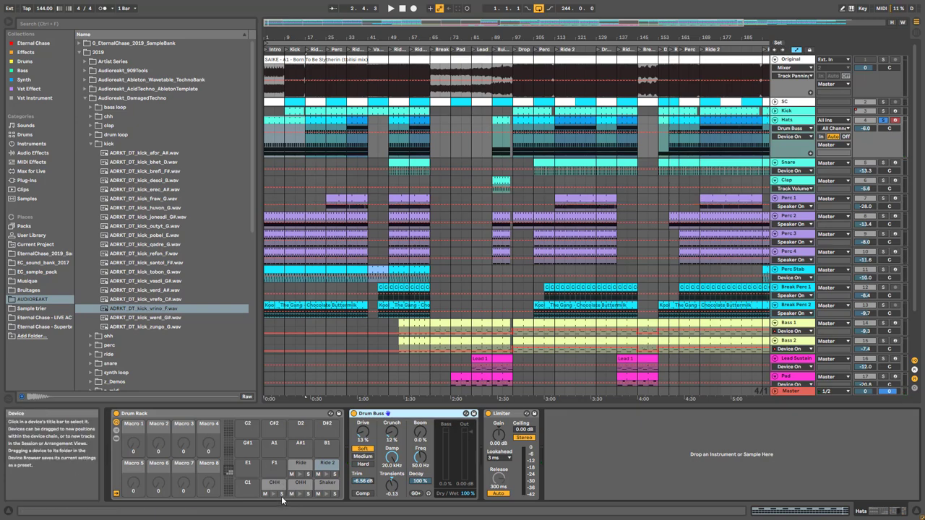
Step: Reopen the intro Hats clip and examine its CHH, OHH and Shaker note rows one after another
double_click(277, 121)
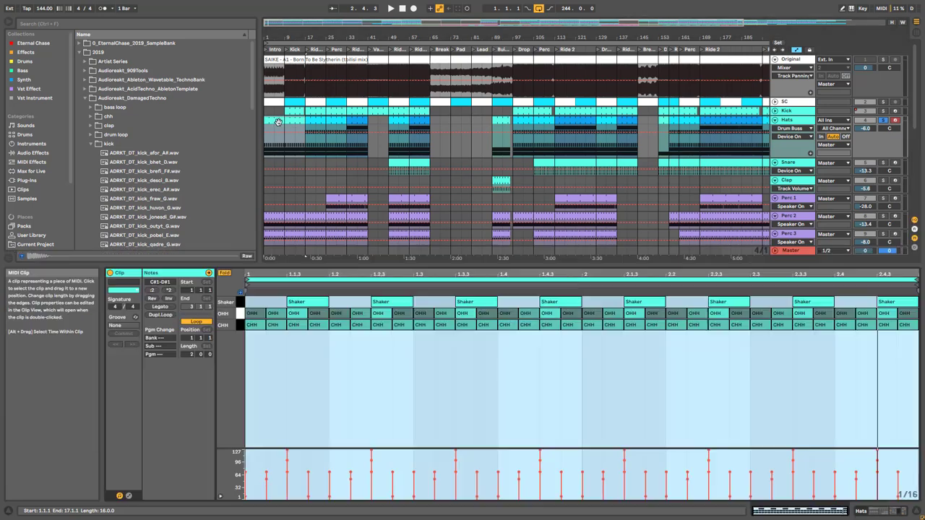
left_click(258, 328)
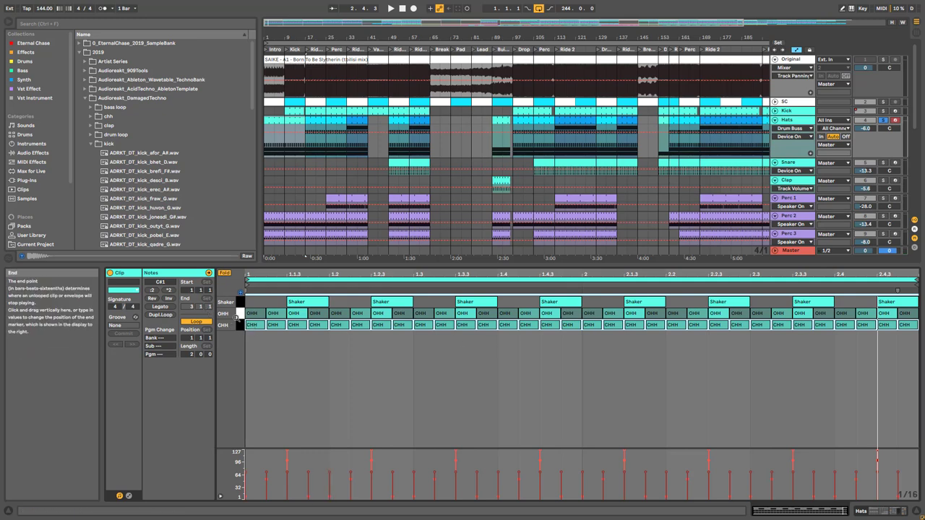
left_click(242, 315)
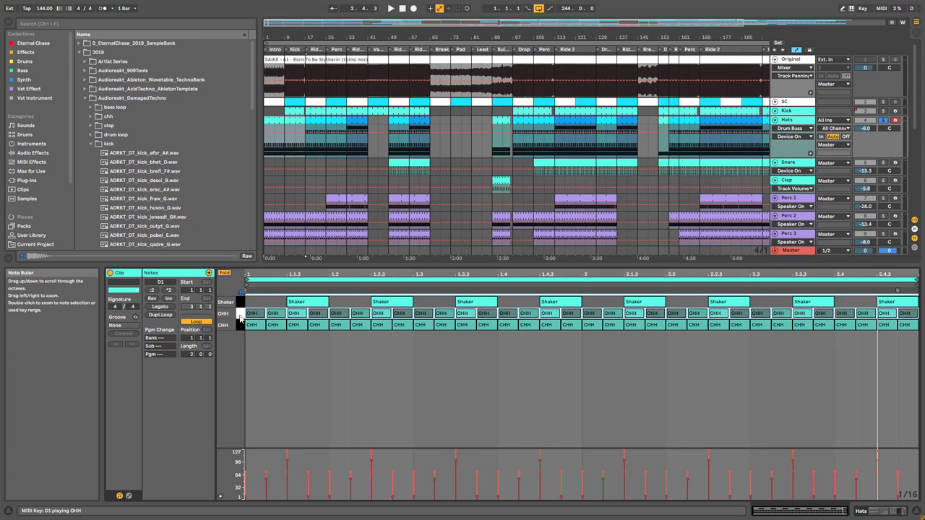
left_click(241, 302)
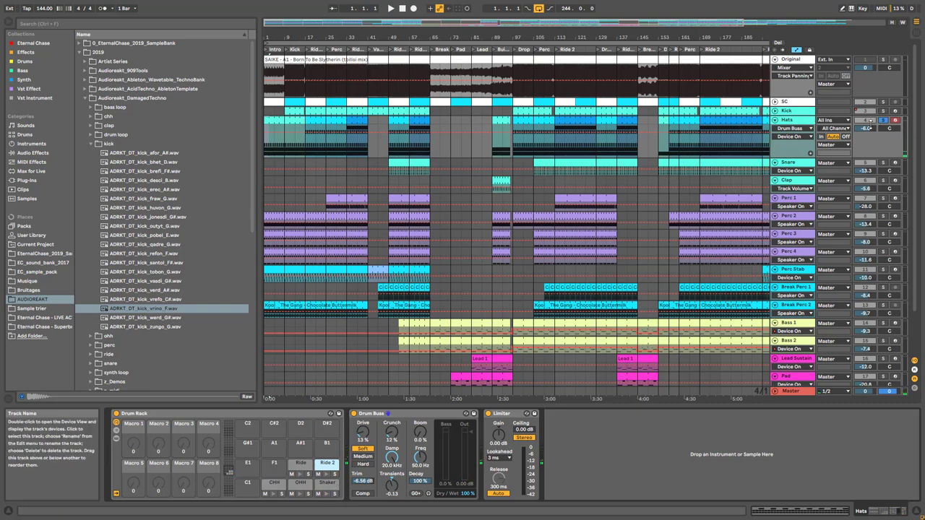
Step: Play the intro Hats clip from bar 1 and show the Drum Rack pads while it runs
left_click(276, 120)
double_click(277, 122)
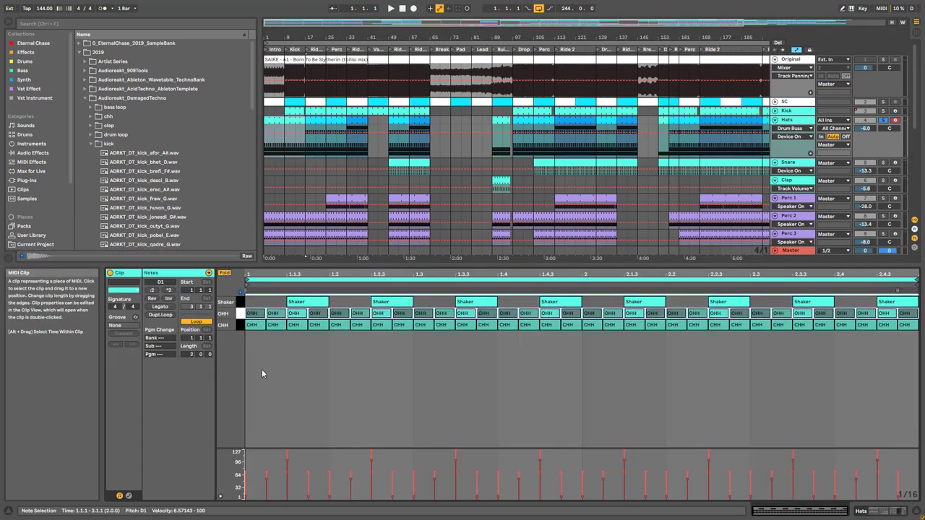
key("space")
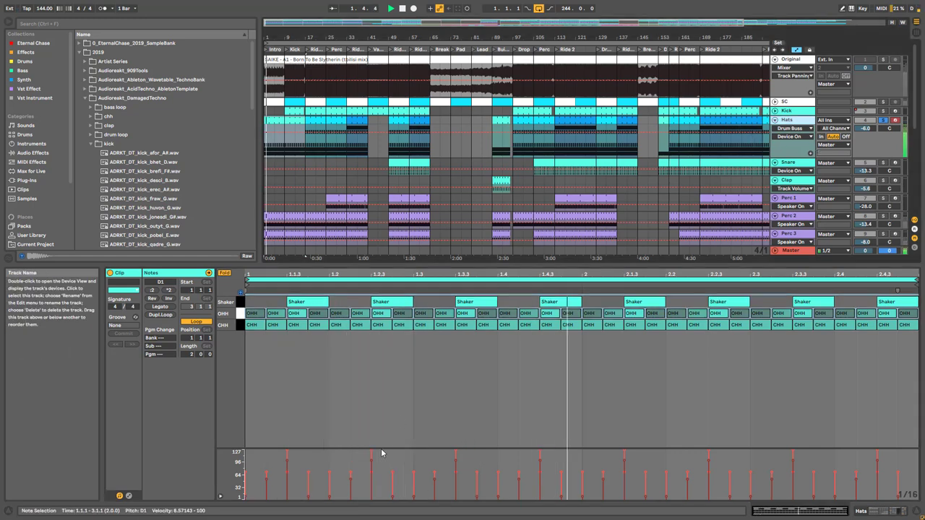
double_click(796, 121)
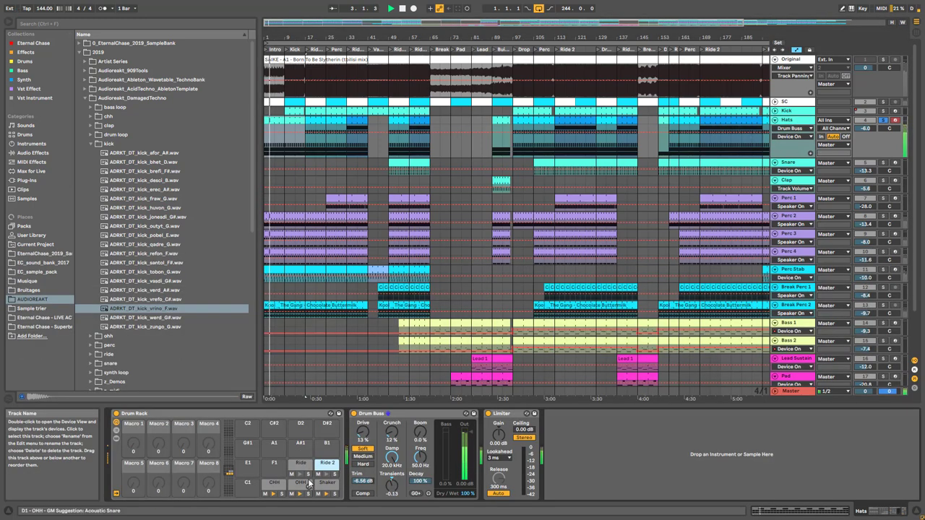
Step: Examine the velocities of the OHH notes in the intro Hats clip and listen to that pattern
double_click(269, 123)
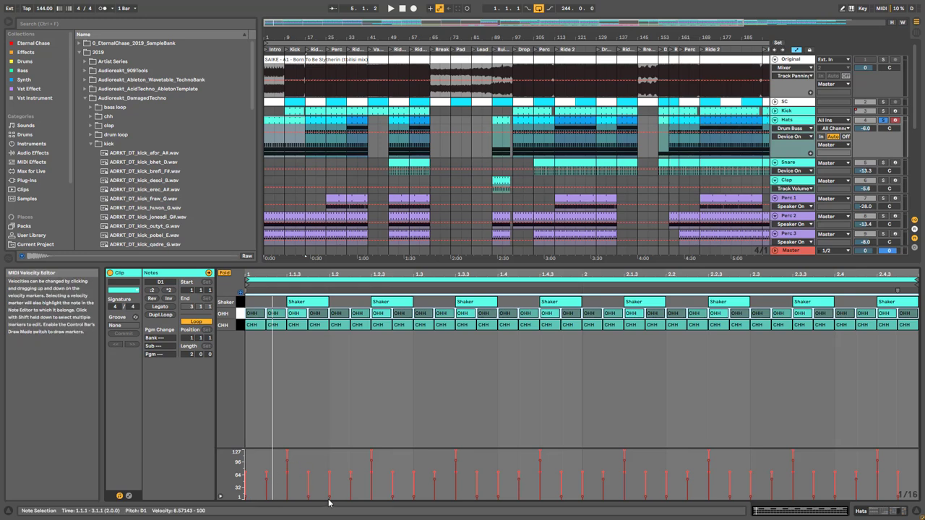
left_click(286, 455)
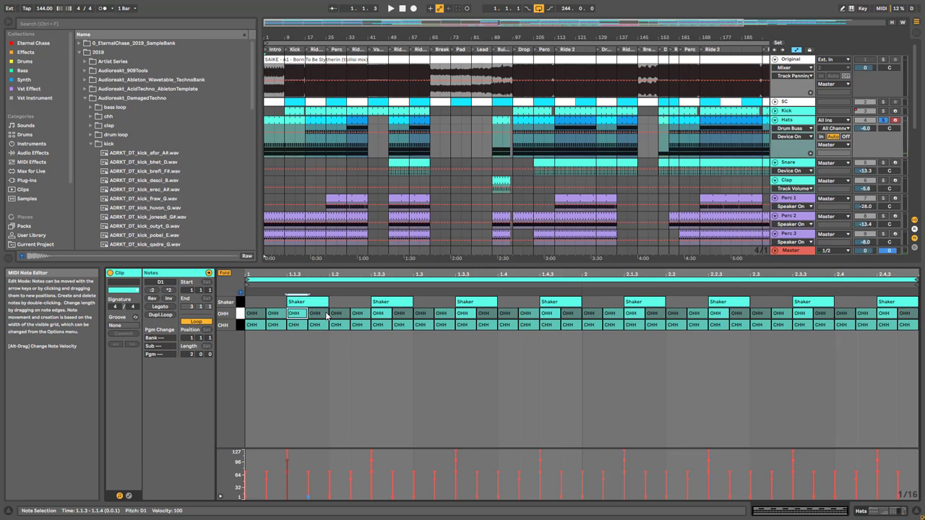
left_click(241, 314)
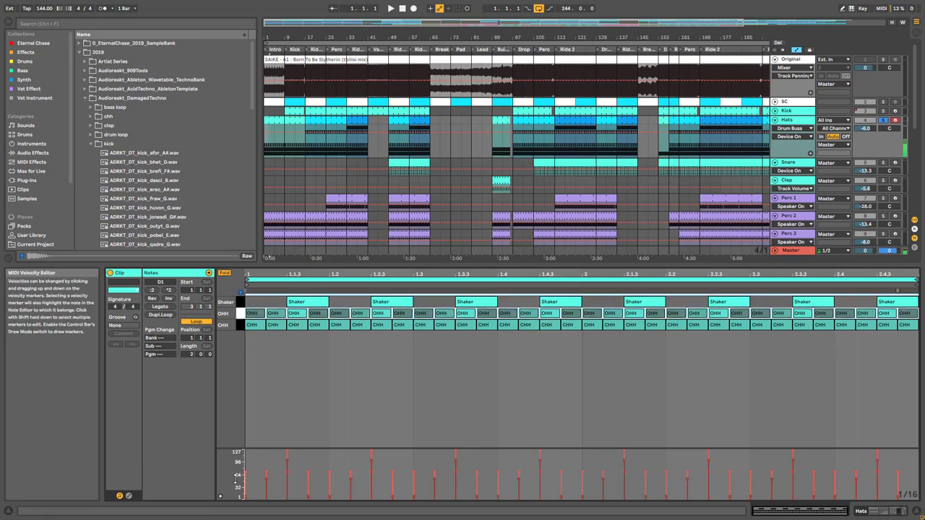
key("space")
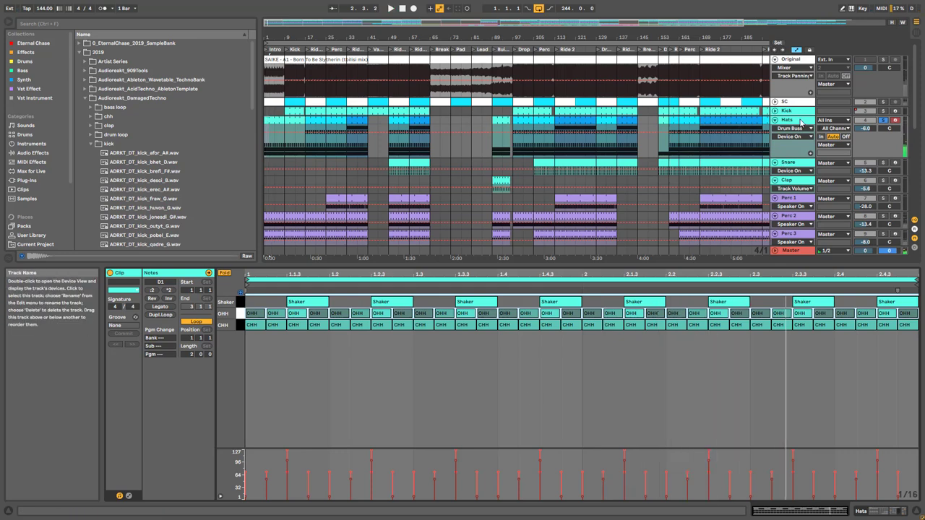
Step: Return to the Hats track's Drum Rack and solo the Shaker pad
double_click(800, 121)
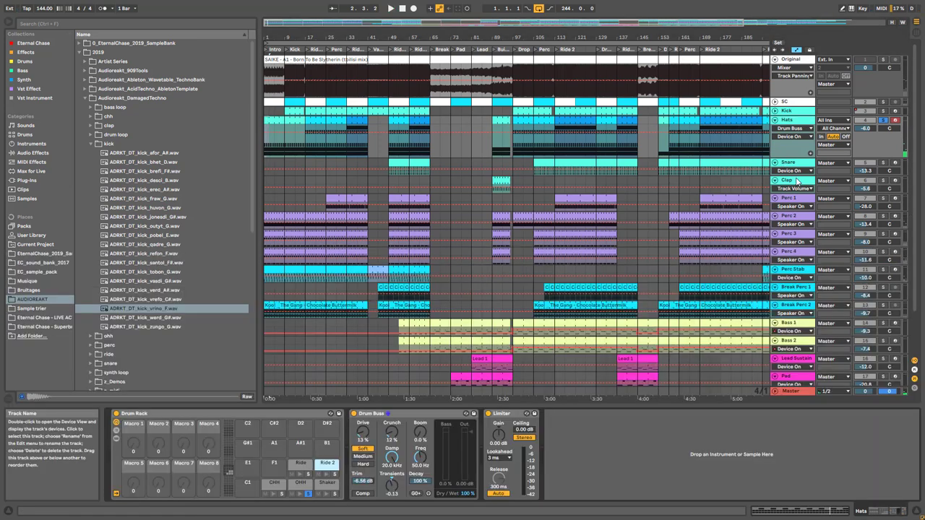
left_click(322, 483)
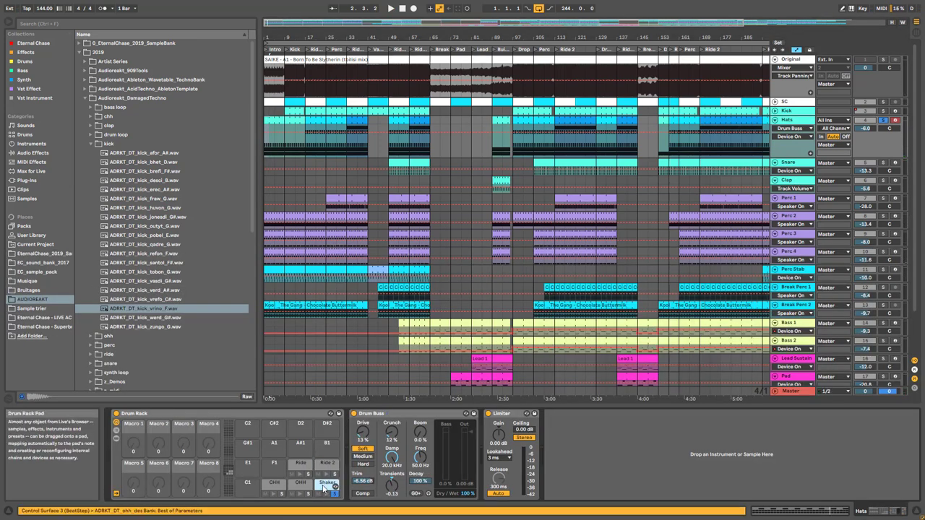
Step: Unsolo the Hats track to hear the hats in the full mix from bars 1 and 9, and solo it again
double_click(274, 119)
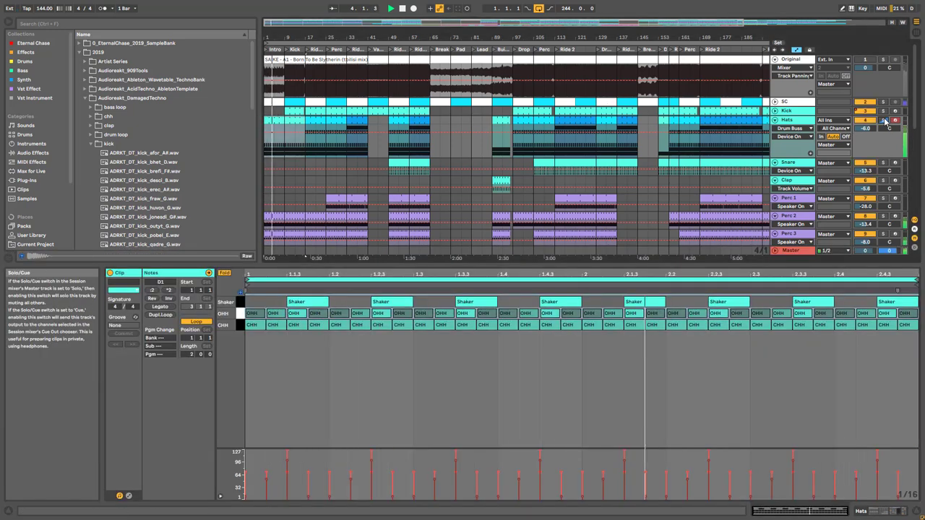
left_click(284, 145)
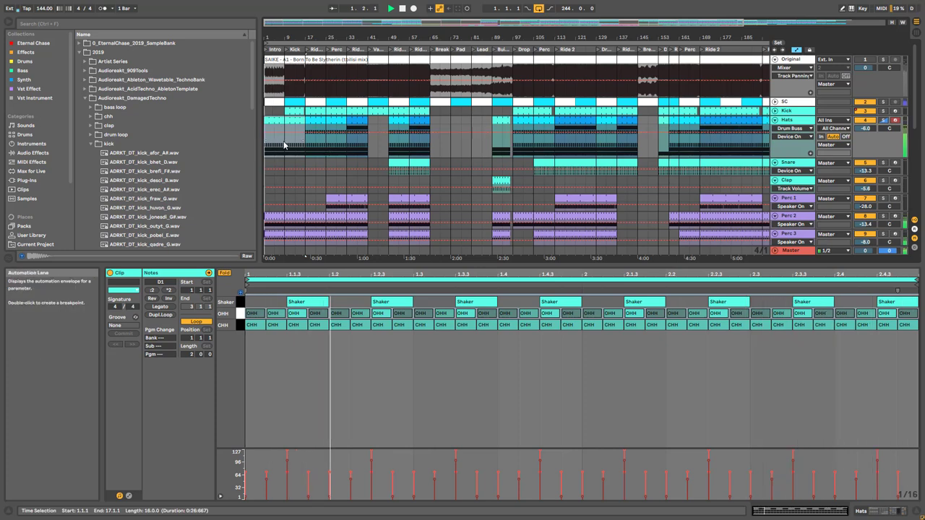
left_click(284, 146)
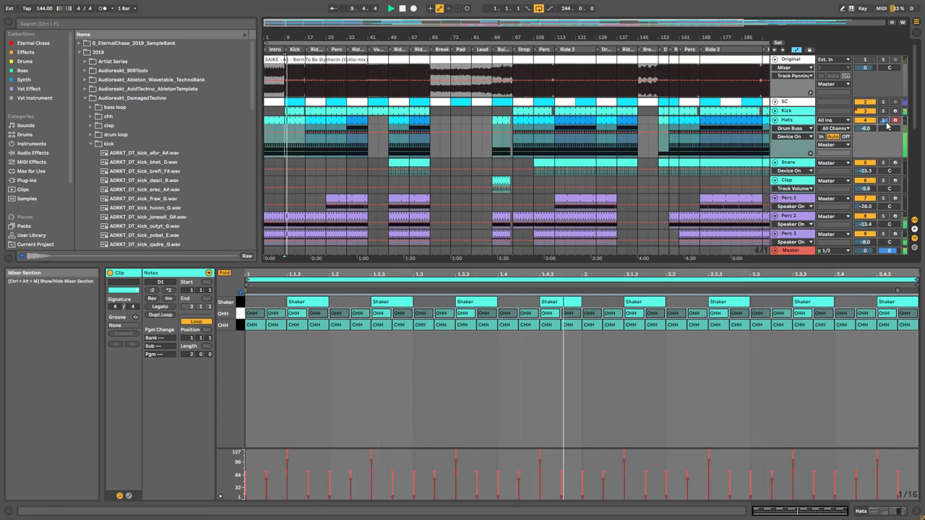
left_click(887, 126)
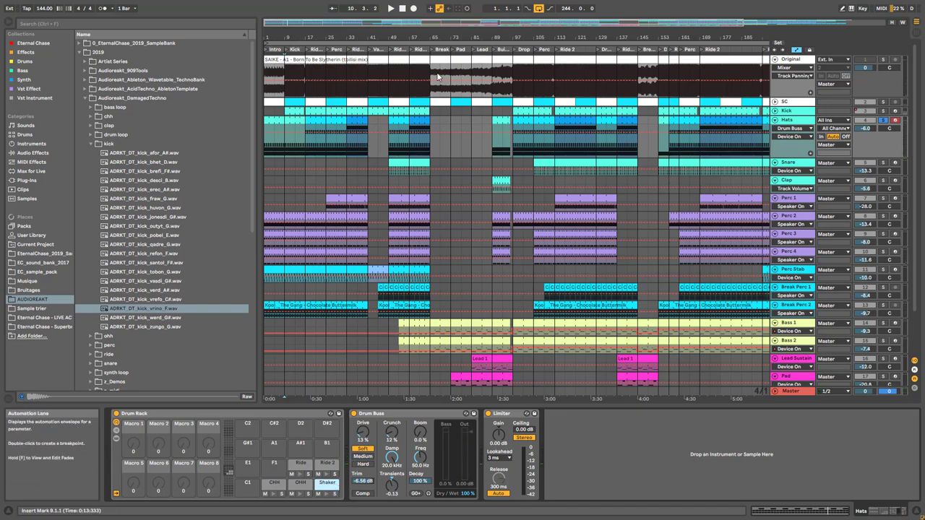
Step: Open the Hats clip at bar 17 and play its pattern with the added Ride notes
left_click(318, 119)
double_click(317, 120)
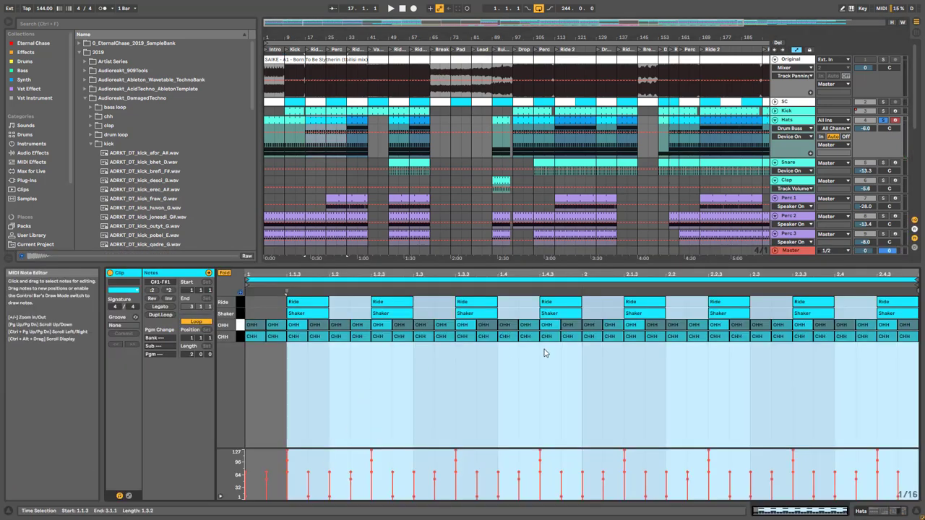
key("space")
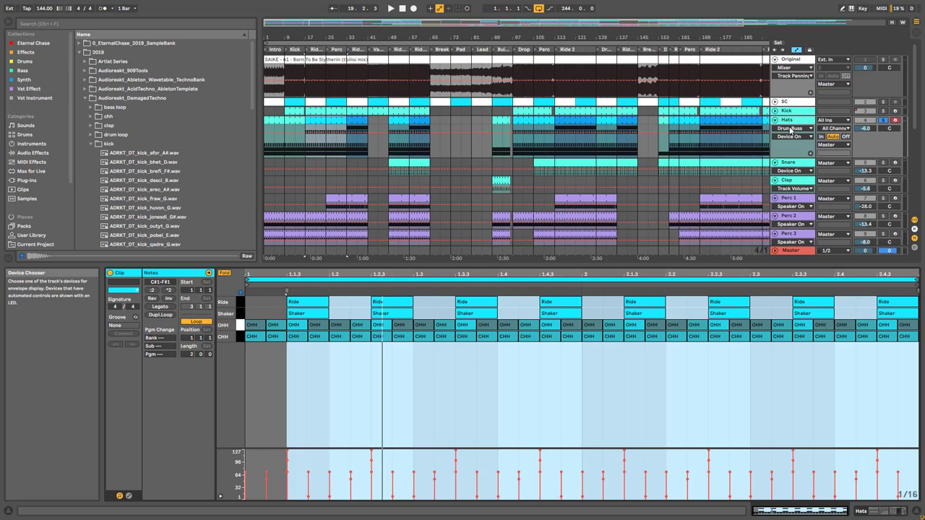
key("space")
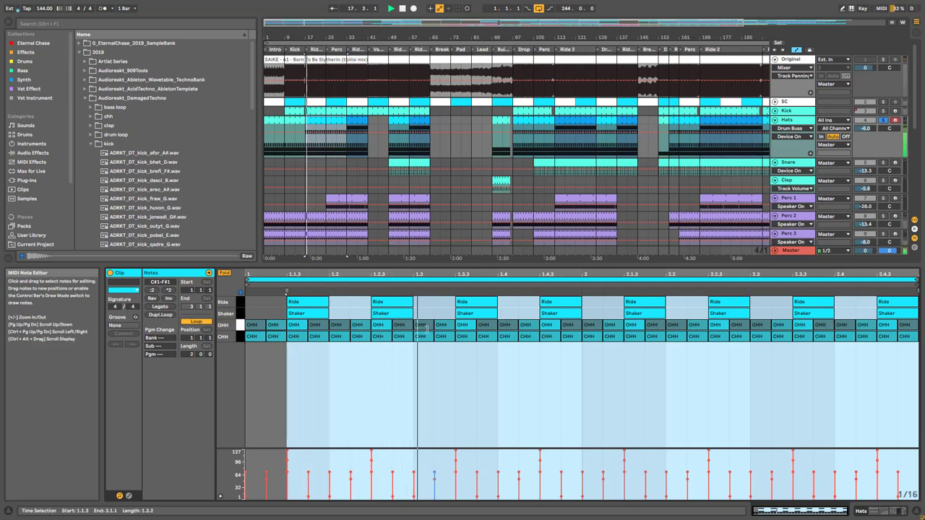
Step: Show the Hats track's Drum Rack and audition the Ride 2 pad in solo during playback
double_click(797, 122)
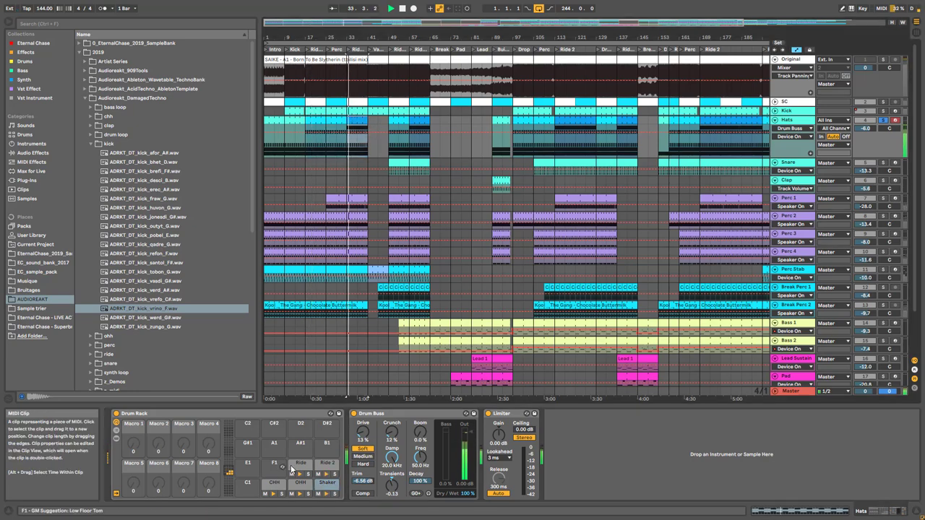
left_click(328, 464)
left_click(334, 474)
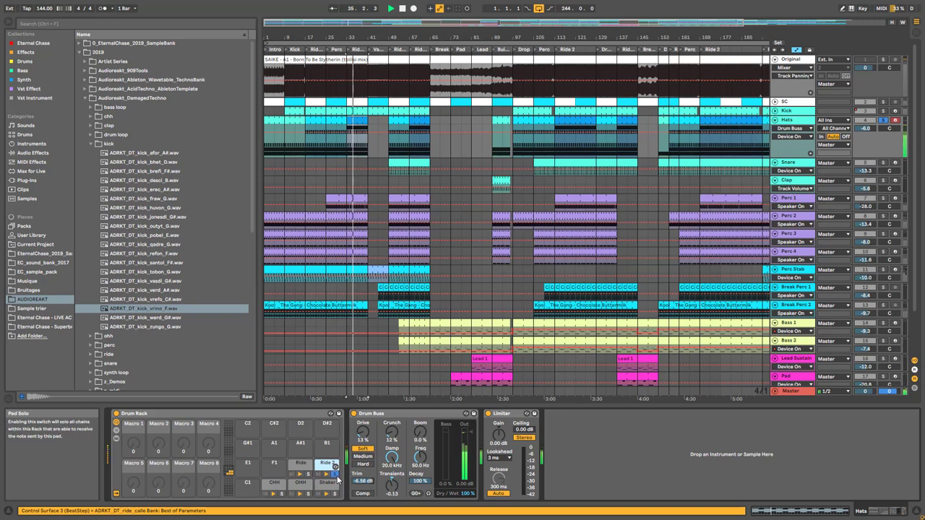
key("space")
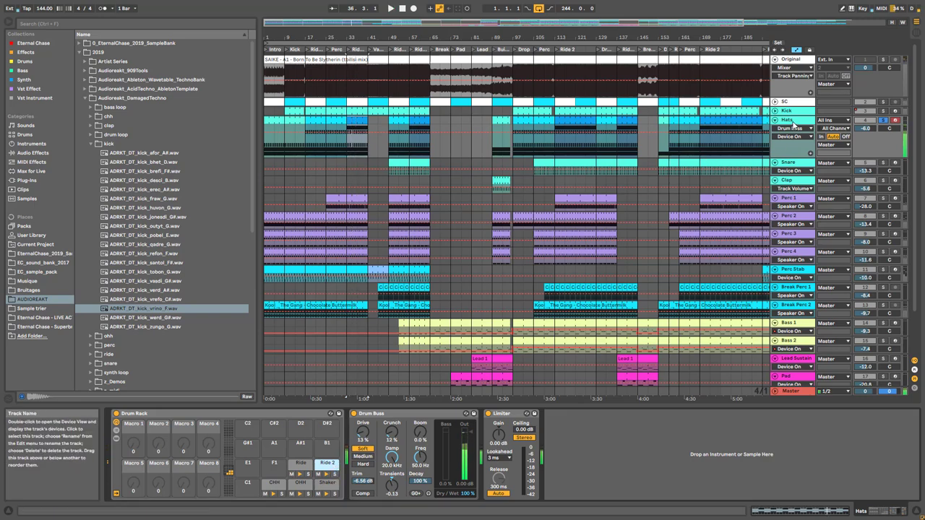
Step: Open the Hats clip at bar 33, examine its OHH and Ride 2 note rows, and play the pattern
left_click(383, 126)
double_click(383, 127)
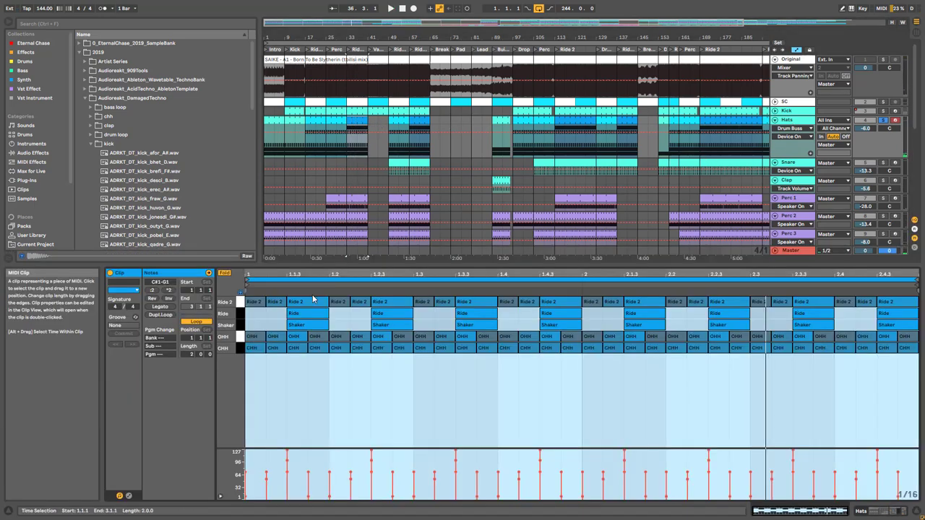
left_click(241, 337)
key("space")
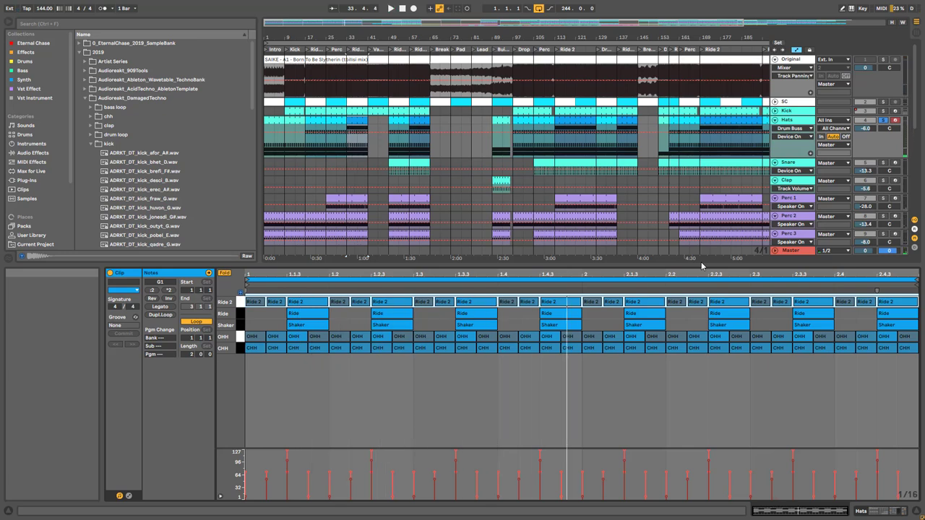
Step: Show the Hats track's Drum Rack, solo the CHH pad, and loop playback over the Hats clip at bar 33
double_click(787, 120)
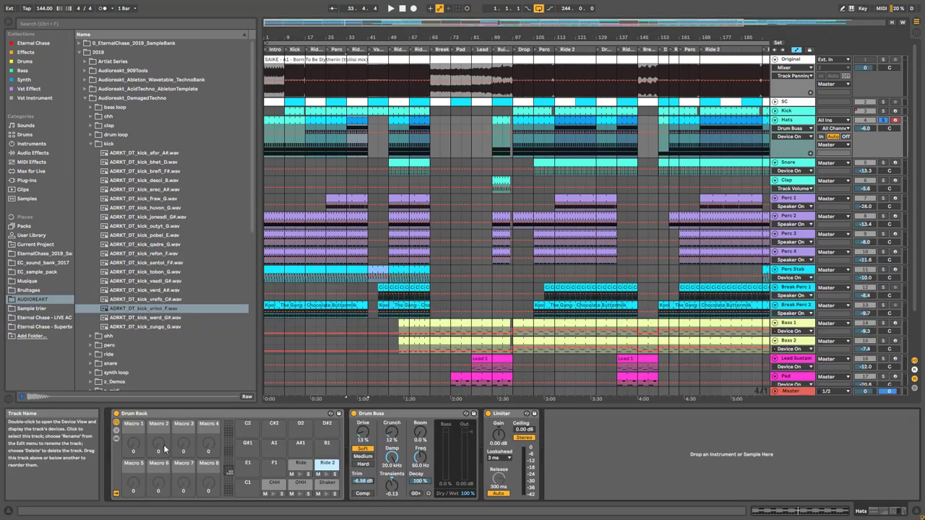
left_click(281, 495)
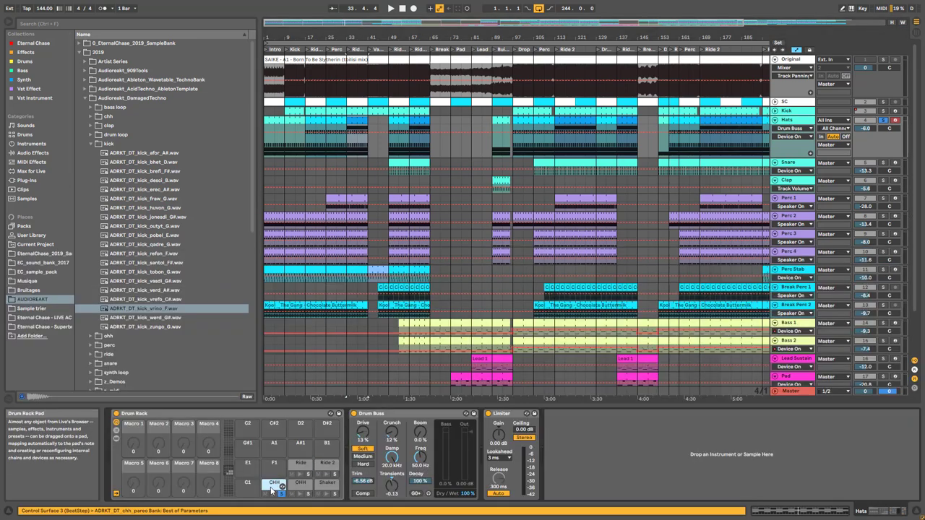
left_click(360, 122)
key("ctrl+l")
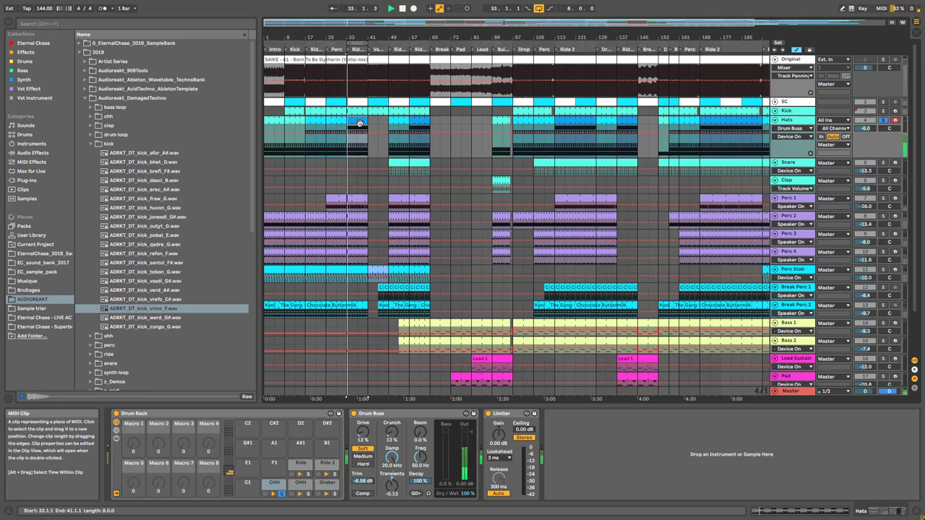
Step: Examine the CHH pad's device chain through to the Limiter, comparing the sound with EQ Eight bypassed and re-enabled
left_click(267, 489)
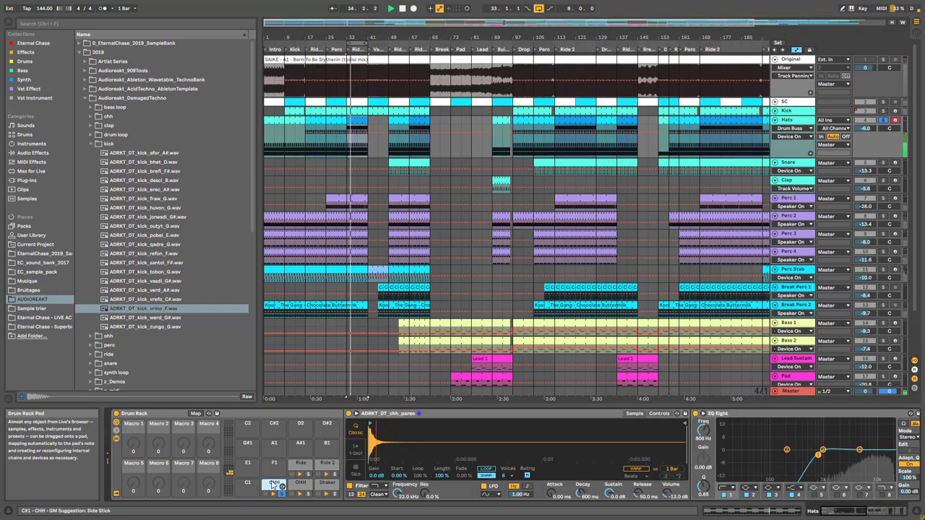
scroll(858, 509, "right", 10)
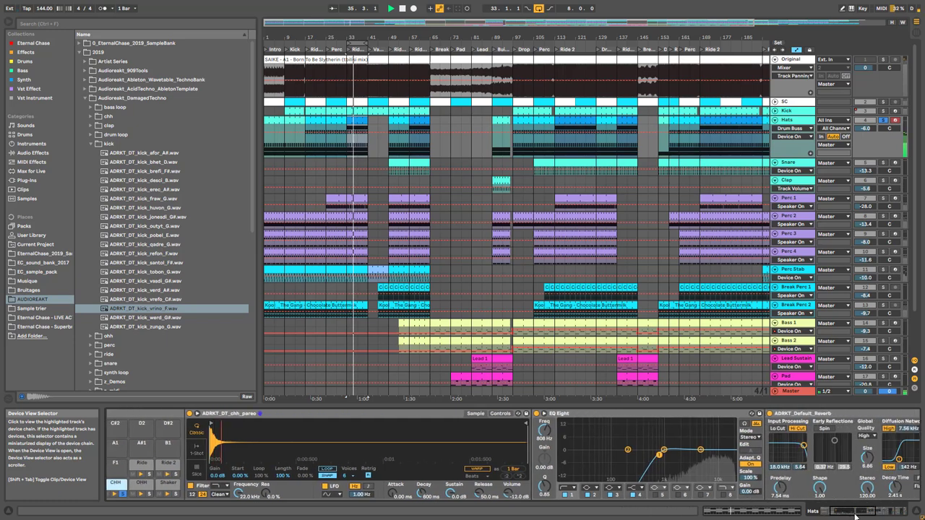
left_click(433, 414)
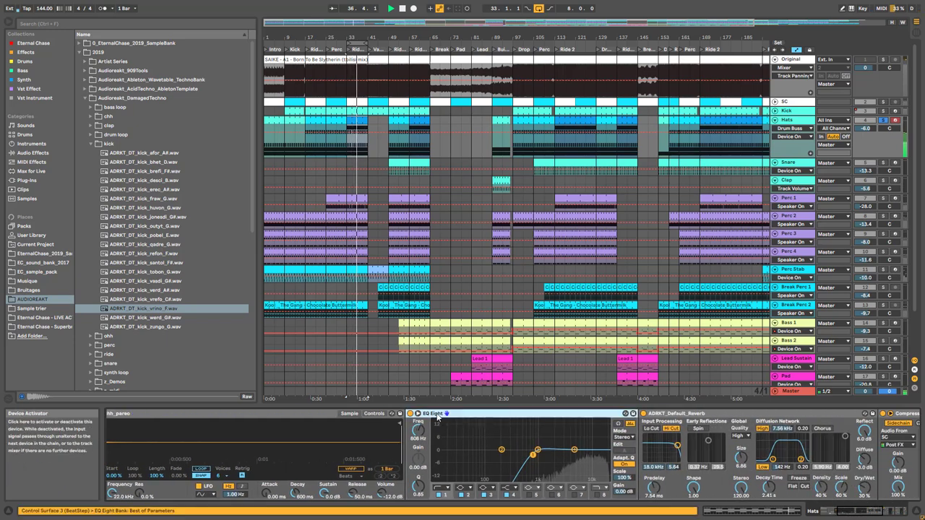
left_click(411, 414)
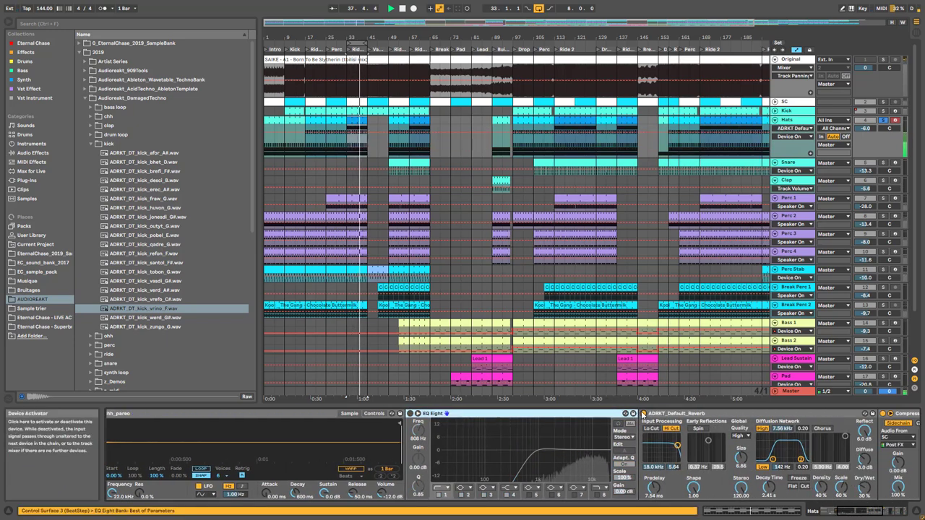
left_click(410, 414)
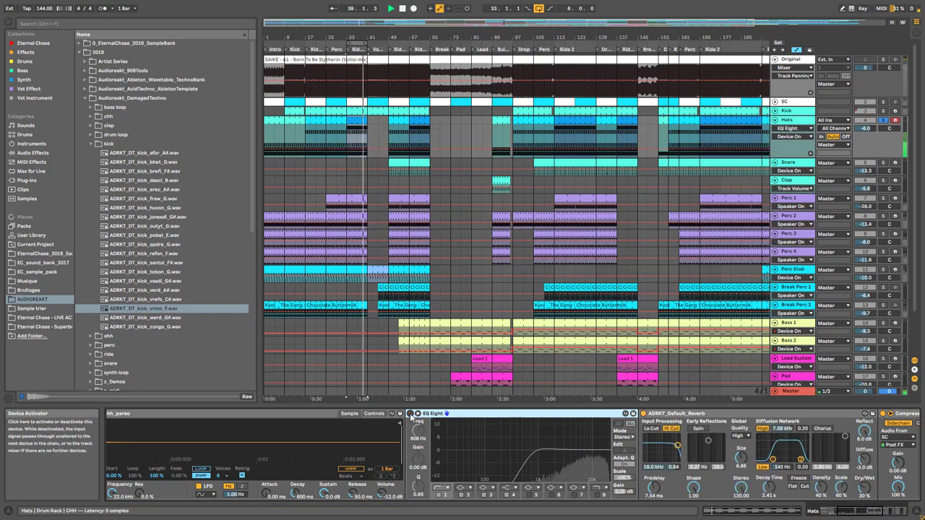
scroll(875, 511, "right", 8)
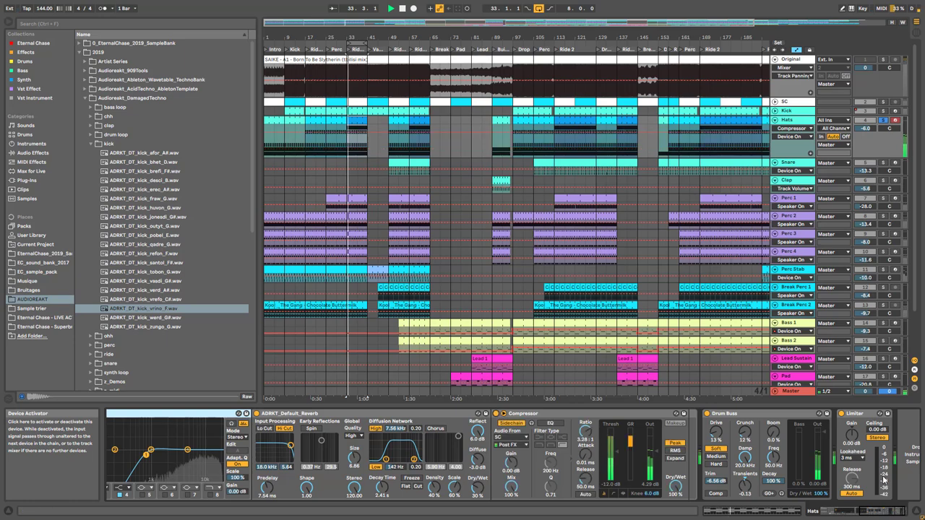
scroll(840, 512, "left", 5)
scroll(840, 513, "left", 4)
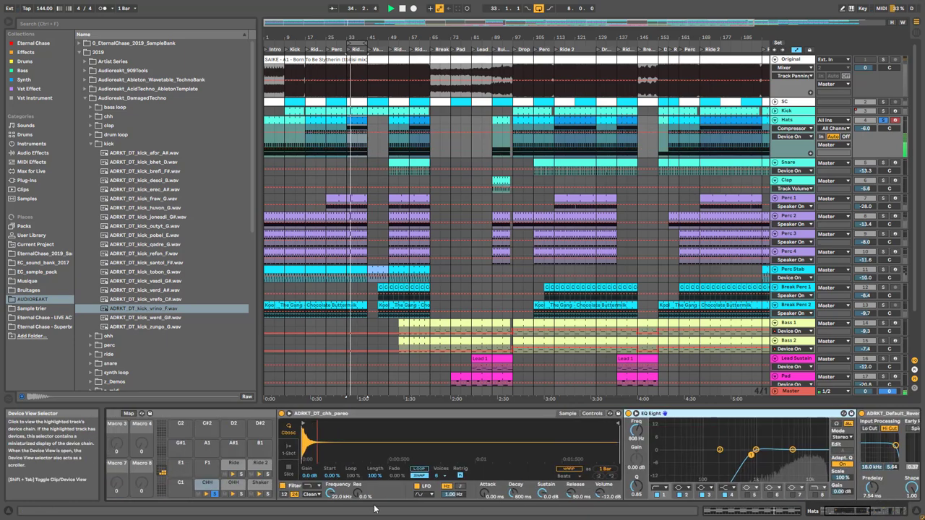
Step: Audition the OHH pad in solo with its EQ Eight and reverb bypassed, and restore both devices
left_click(233, 484)
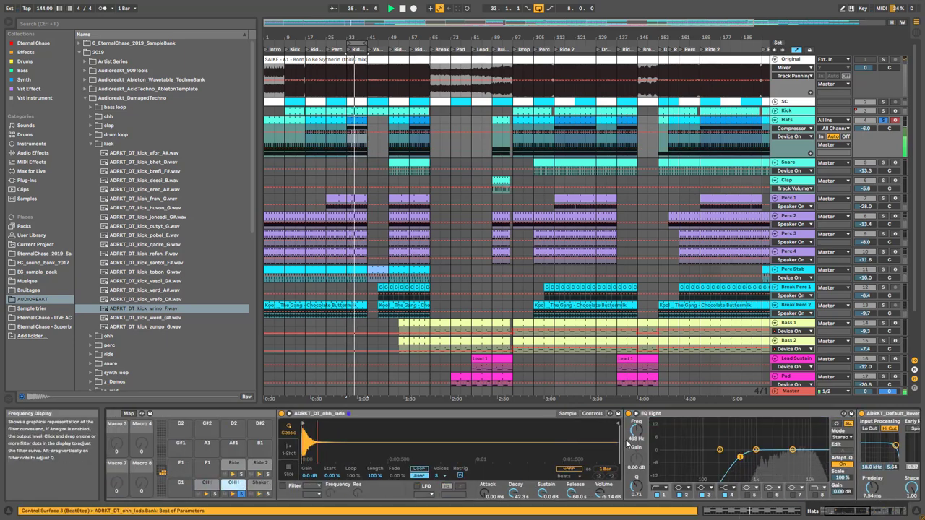
left_click(861, 415)
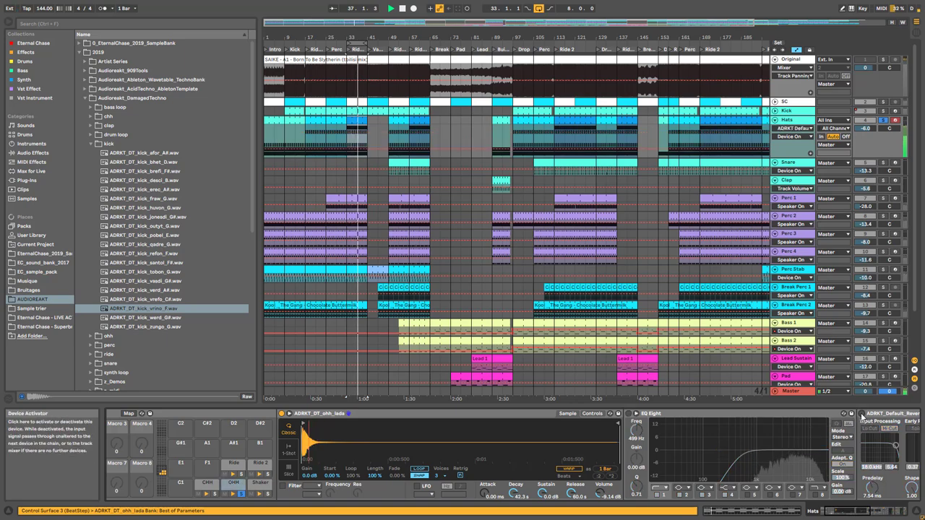
key("ctrl+z")
key("ctrl+z")
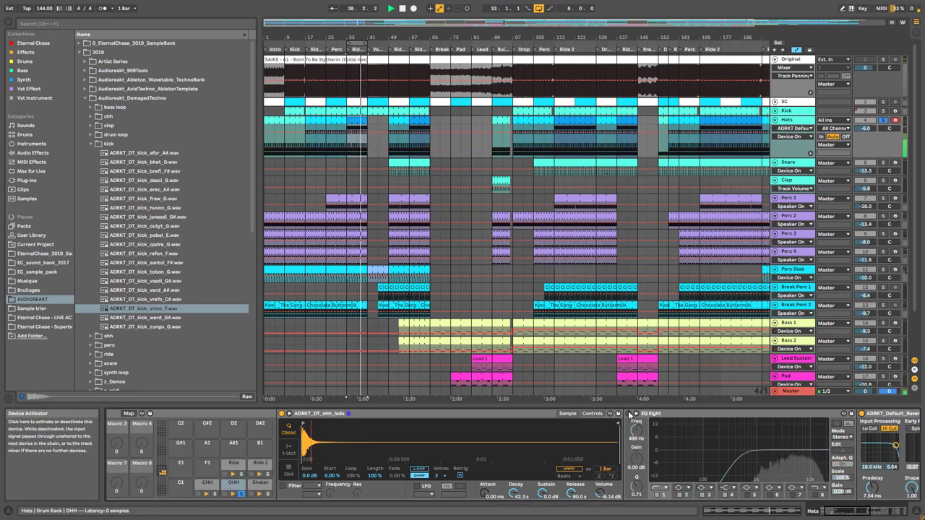
left_click_drag(842, 514, 870, 512)
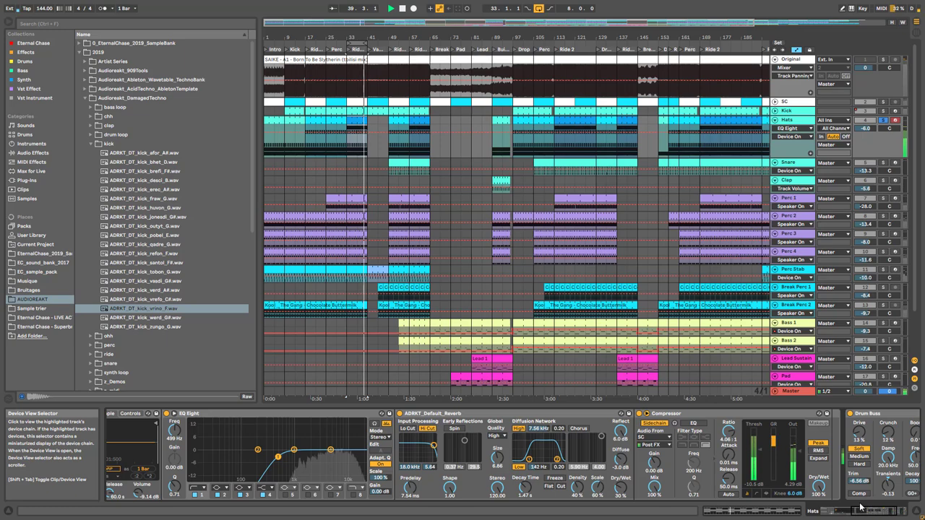
Step: Compare the OHH chain's sound with its sidechained Compressor bypassed and re-enabled
left_click(643, 415)
double_click(643, 416)
left_click(640, 414)
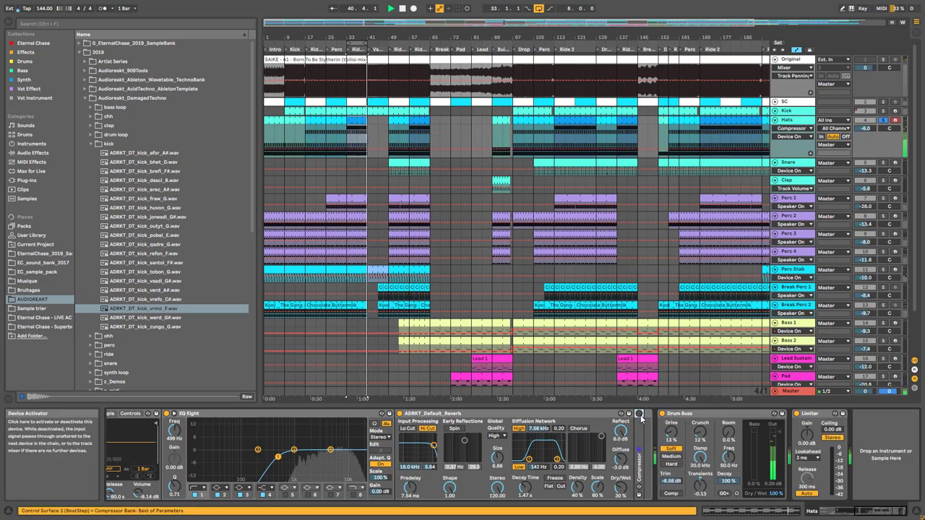
left_click(640, 414)
double_click(640, 421)
Step: Audition the Shaker pad in solo, comparing its sound with EQ Eight and the reverb bypassed and re-enabled
left_click_drag(873, 511, 840, 512)
left_click(318, 484)
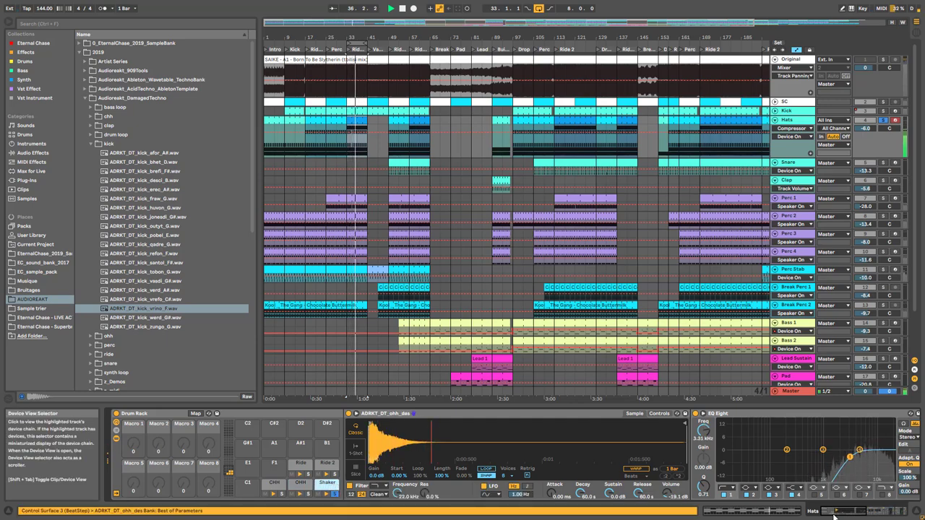
left_click_drag(844, 512, 859, 511)
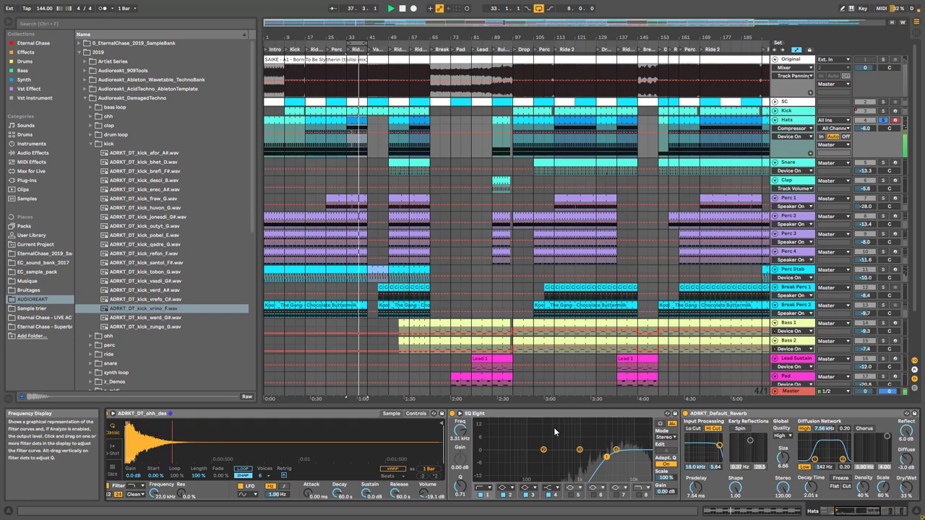
left_click(453, 415)
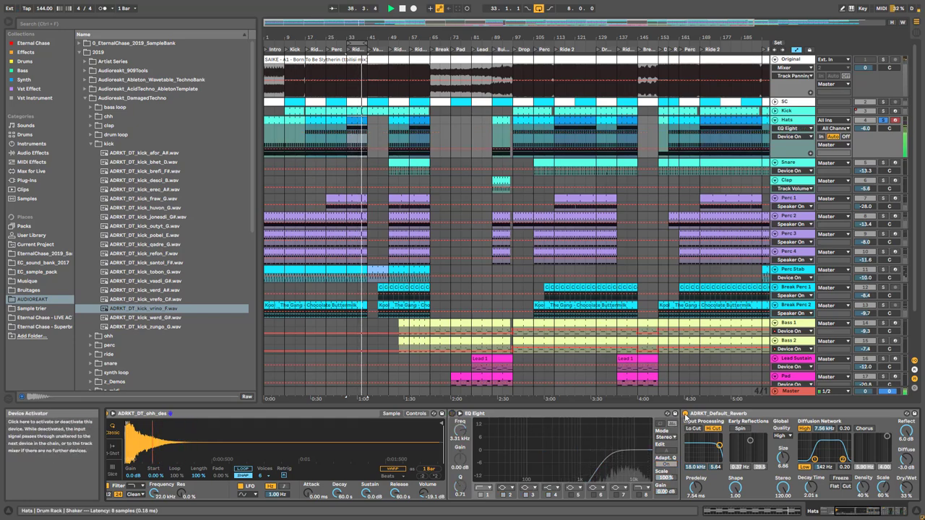
left_click(685, 414)
left_click(685, 414)
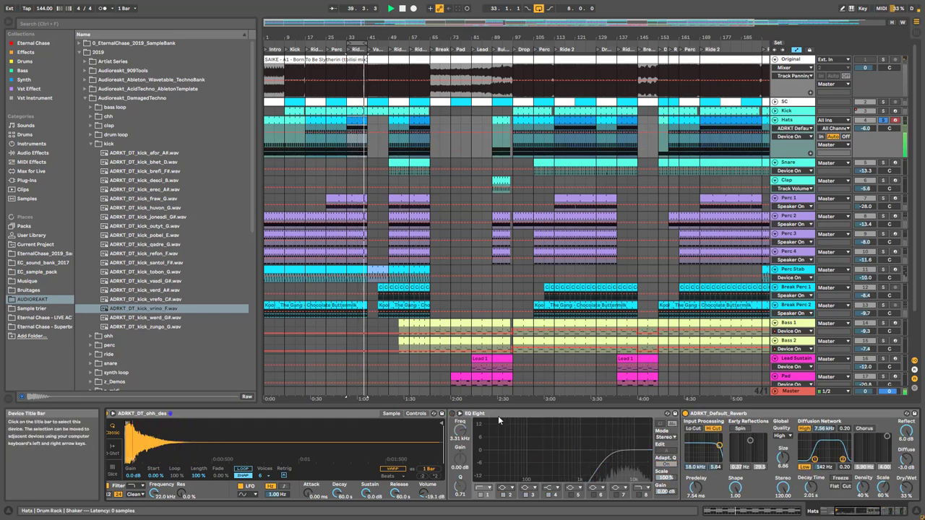
left_click(451, 414)
Step: Solo the Ride pad and show its EQ Eight, Utility, reverb and Compressor chain
mouse_move(853, 511)
left_mouse_down()
mouse_move(872, 512)
mouse_move(847, 512)
left_mouse_up()
left_click(292, 475)
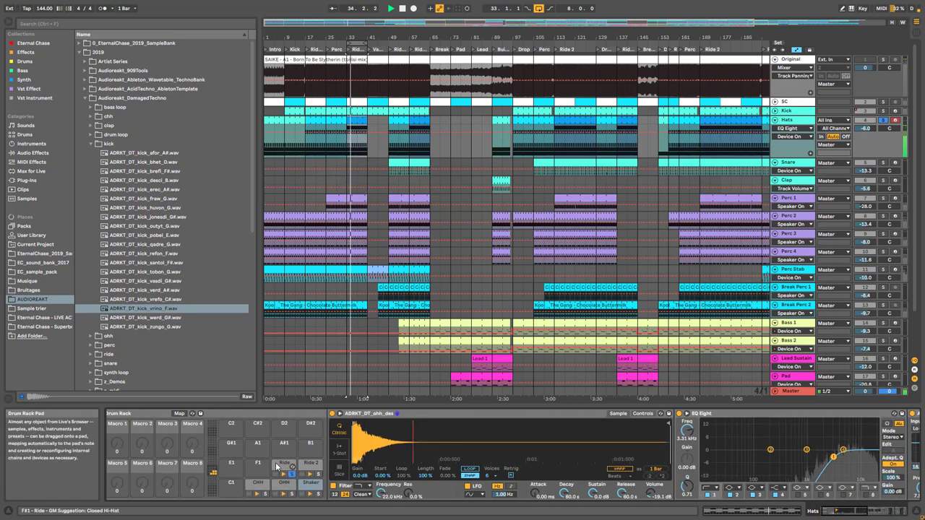
left_click(278, 465)
left_click_drag(847, 511, 871, 513)
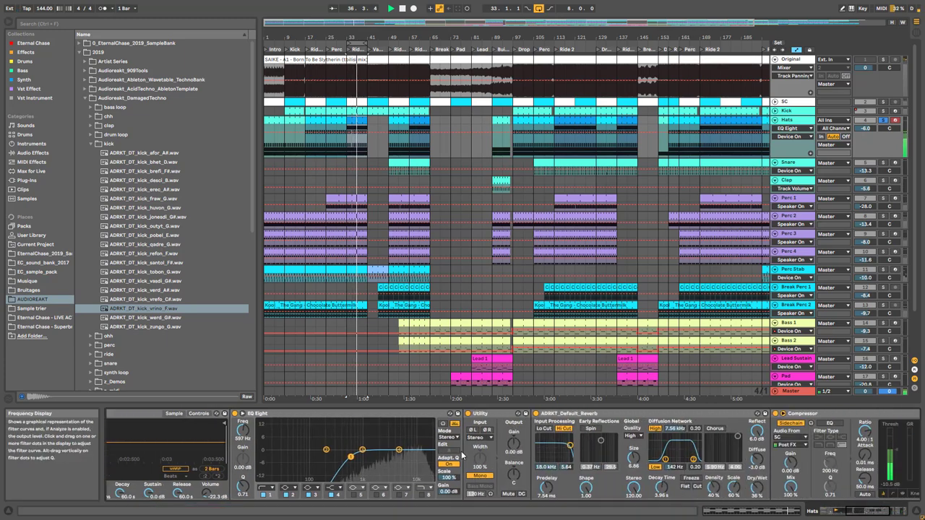
Step: Bypass the Ride chain's EQ Eight, Utility and reverb, and re-enable them one by one to compare the sound
left_click(234, 415)
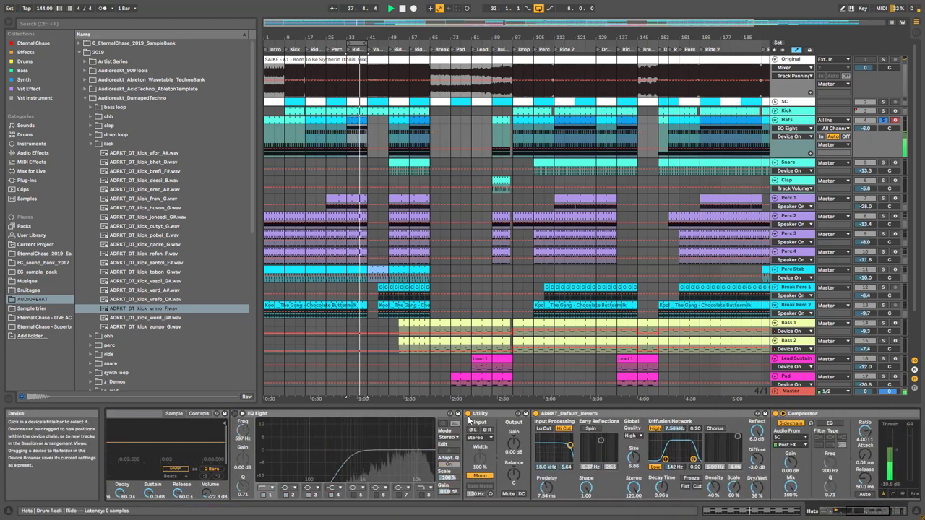
left_click(539, 414)
left_click(536, 413)
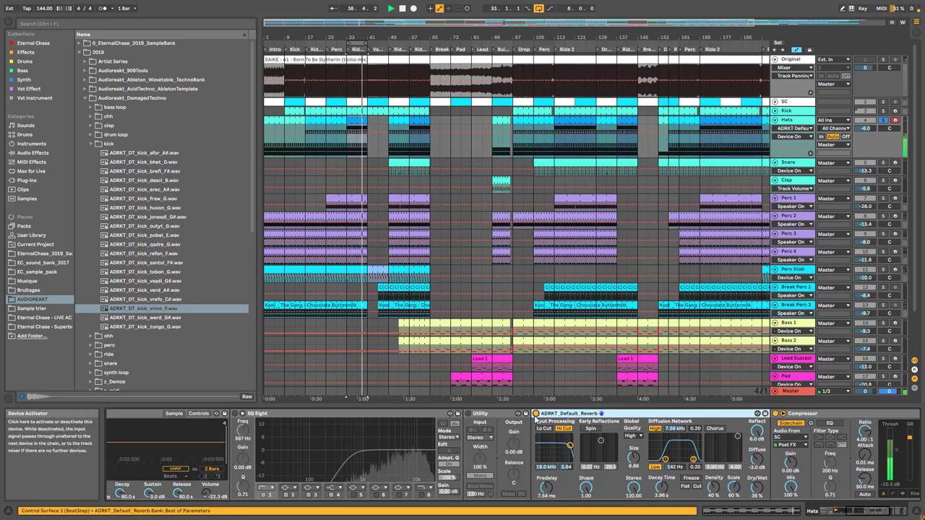
left_click(235, 415)
left_click(468, 414)
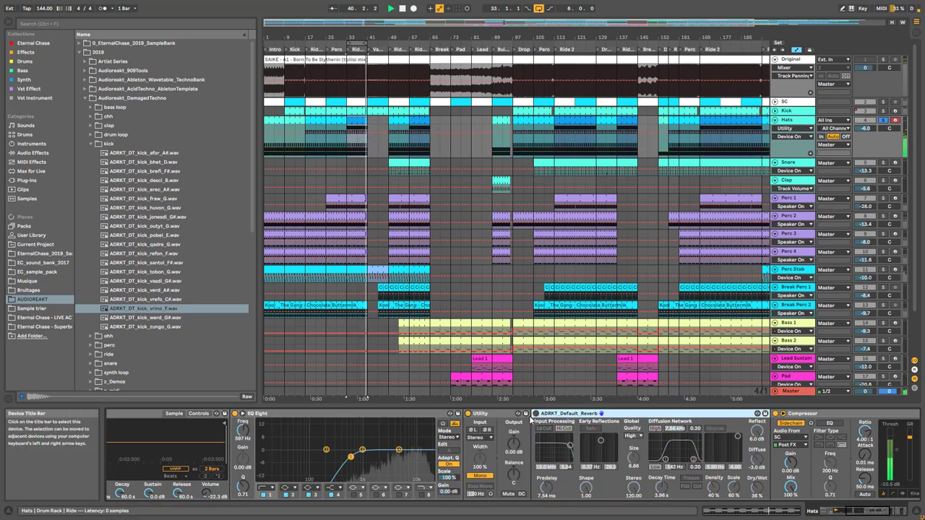
left_click(536, 414)
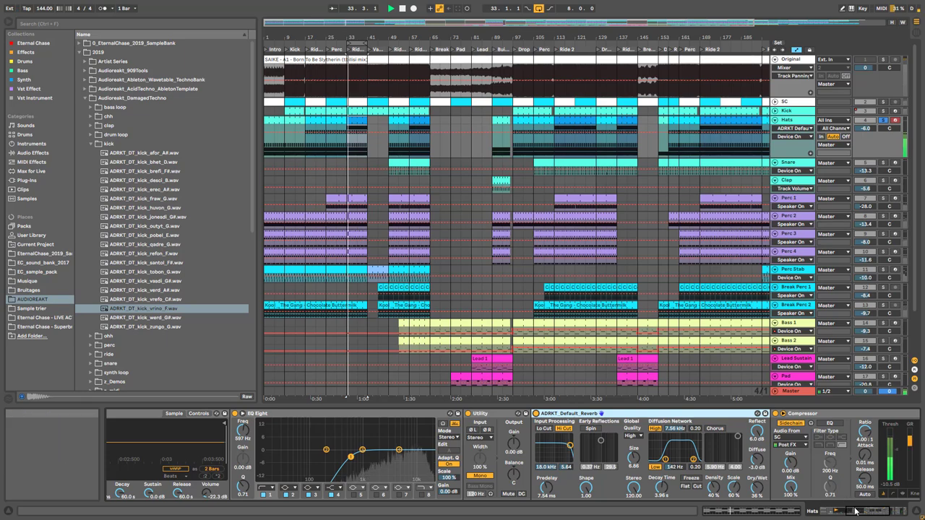
Step: Solo the Ride 2 pad and show the effects in its device chain
left_click(820, 511)
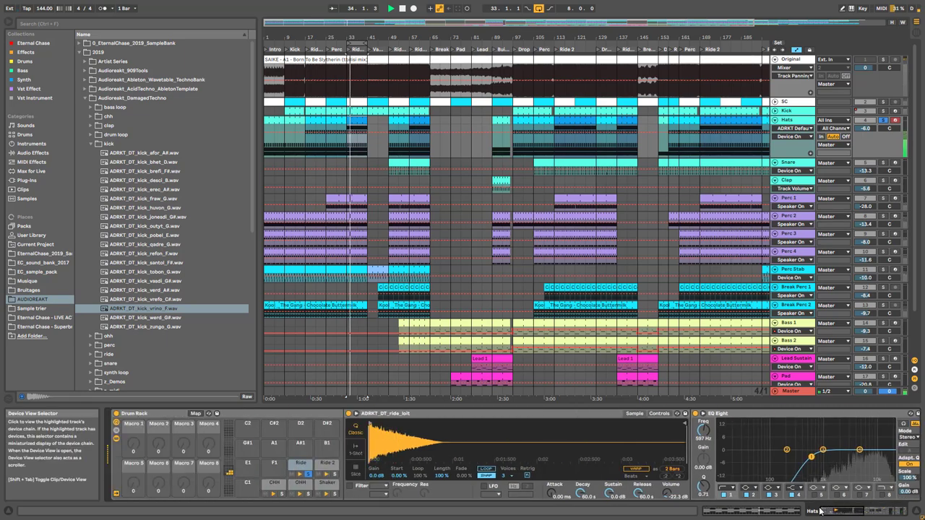
left_click(318, 465)
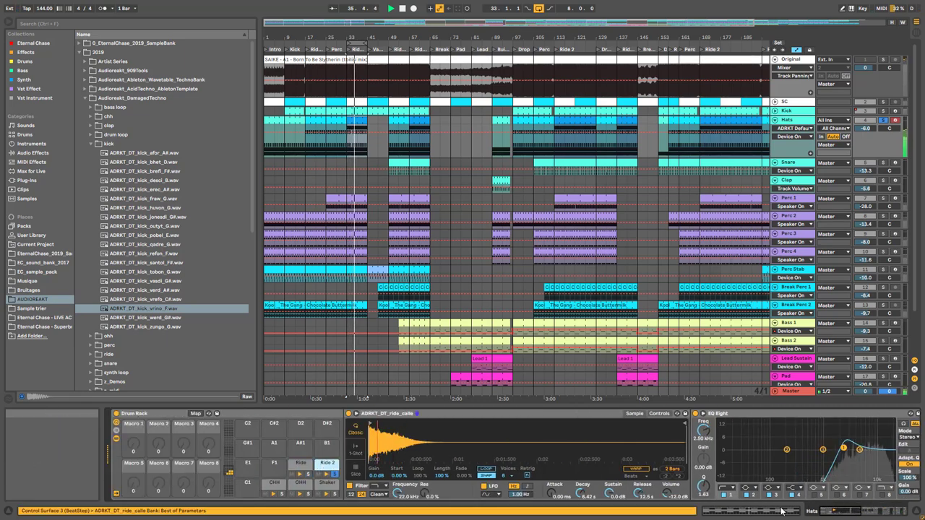
left_click(837, 511)
left_click(839, 511)
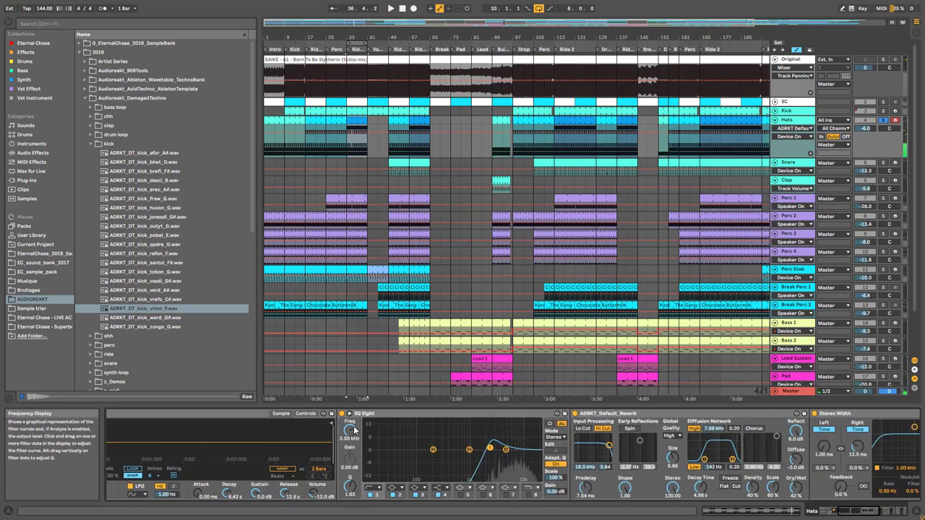
Step: Listen to Ride 2 with its effects bypassed, re-enabling EQ Eight, the reverb and Stereo Width in turn
left_click(815, 416)
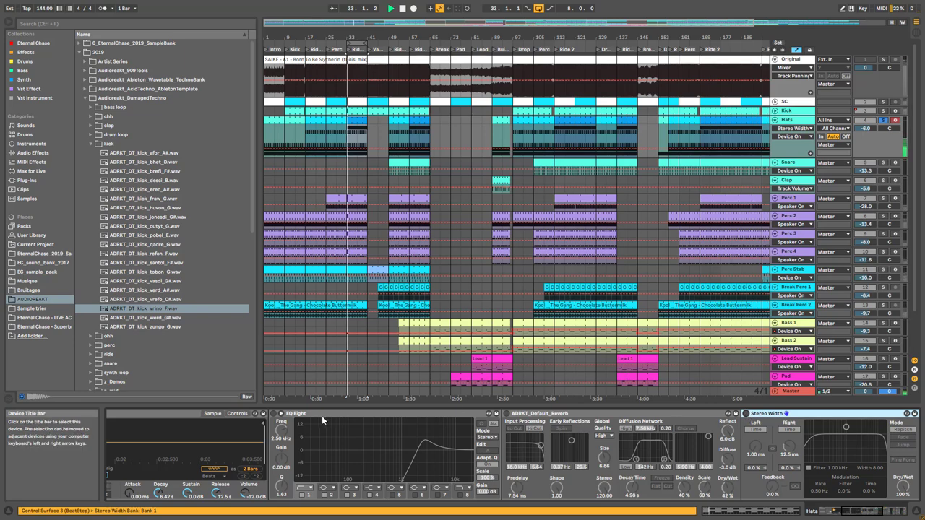
left_click(273, 414)
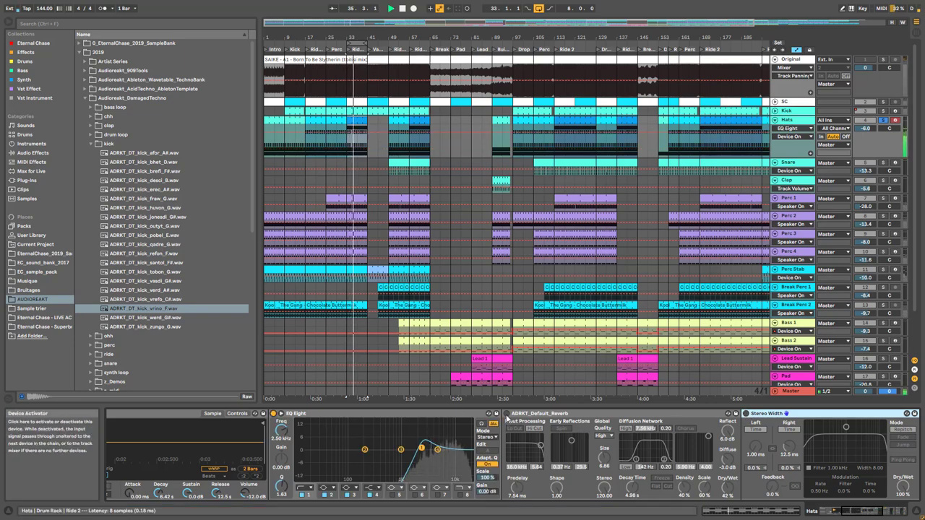
left_click(507, 413)
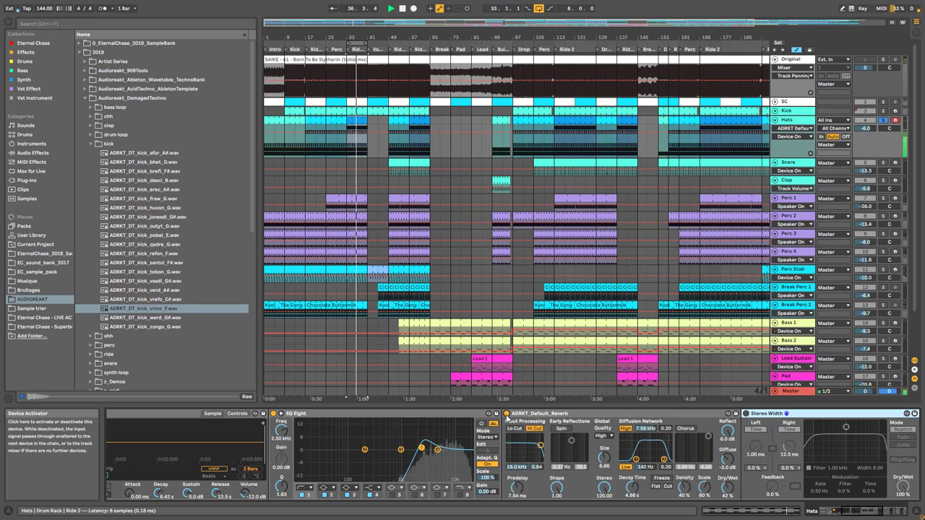
left_click(746, 414)
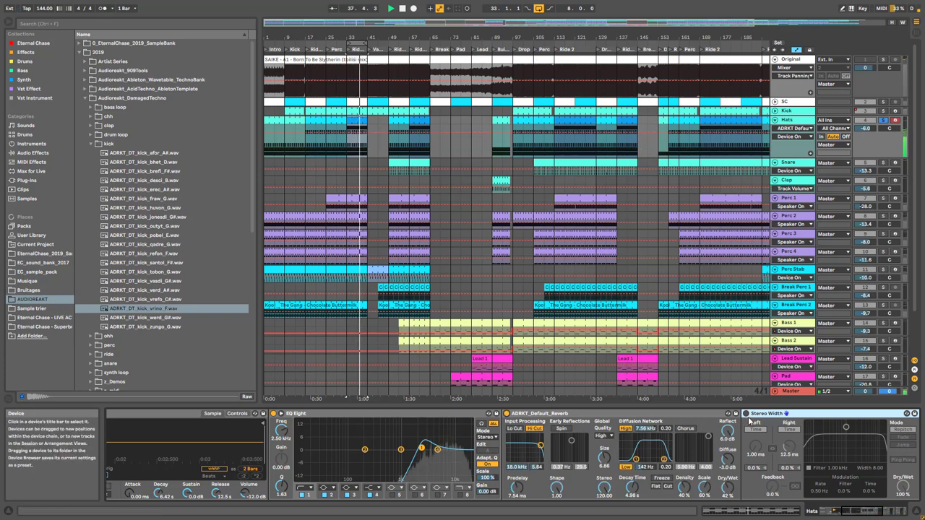
Step: Examine the left and right times of Ride 2's Stereo Width delay, play the loop, and return to the Drum Rack pads
left_click(862, 511)
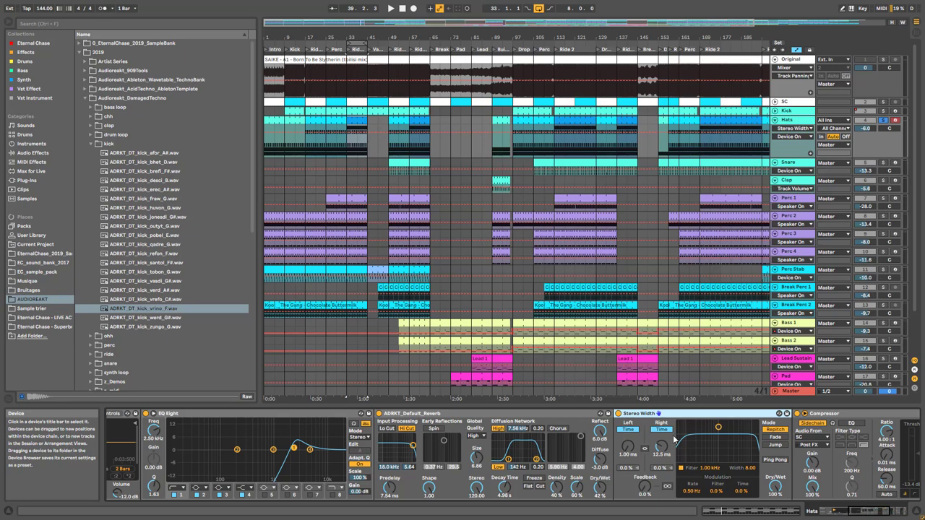
left_click_drag(626, 449, 626, 447)
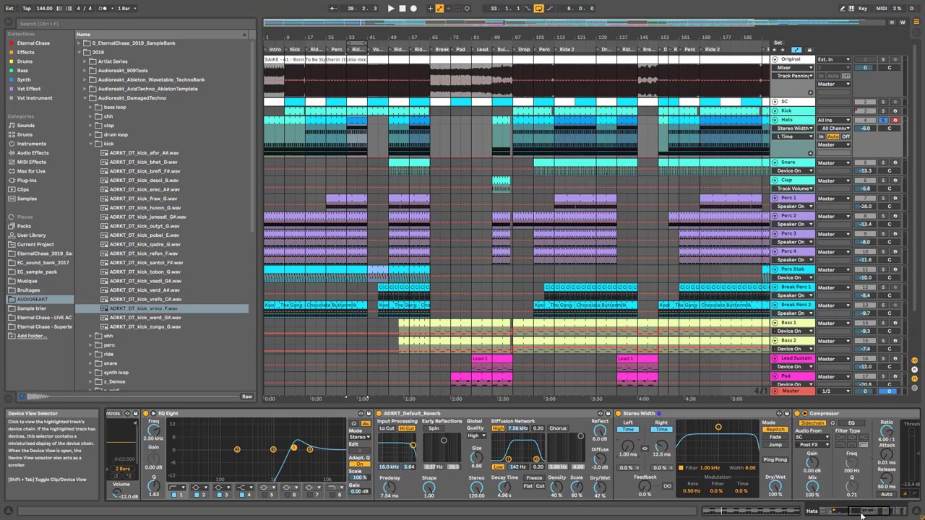
key("space")
left_click_drag(867, 511, 828, 512)
key("space")
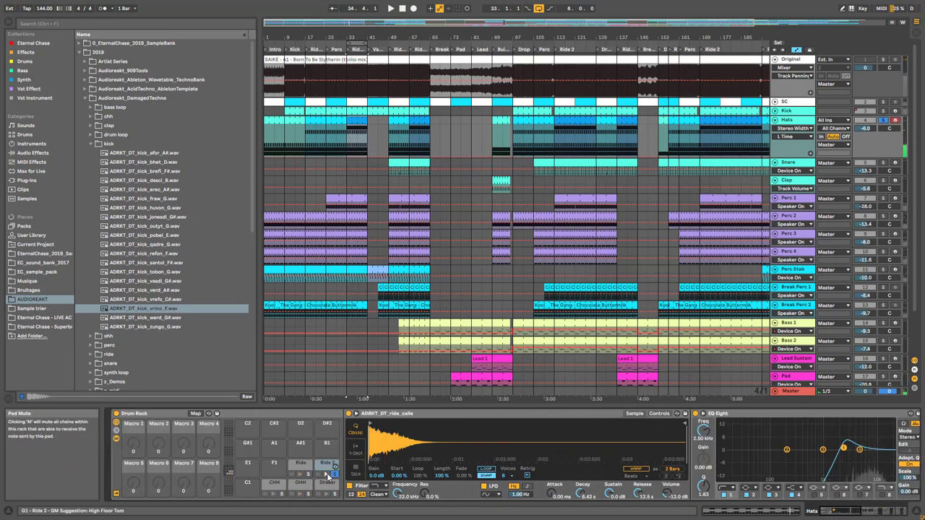
Step: Hide the pad's devices and compare the Hats loop with Drum Buss bypassed and re-enabled
left_click(118, 438)
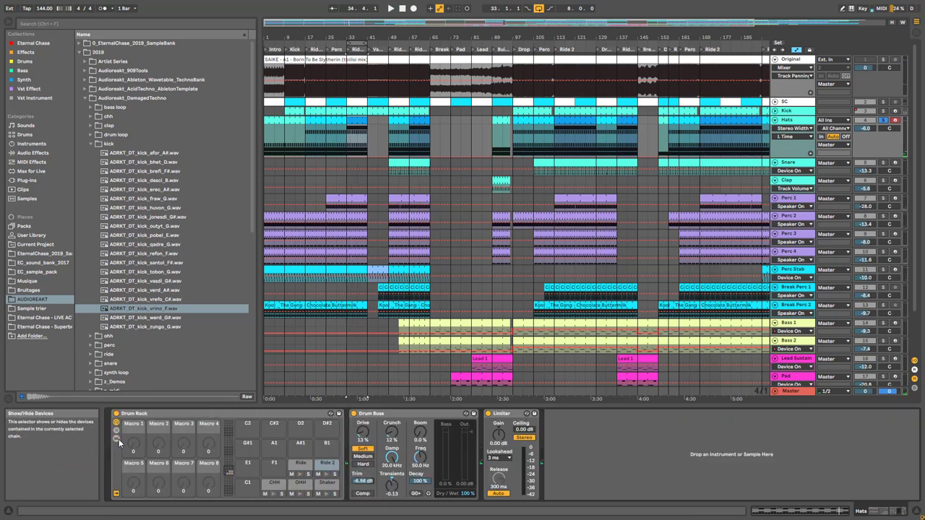
left_click(383, 415)
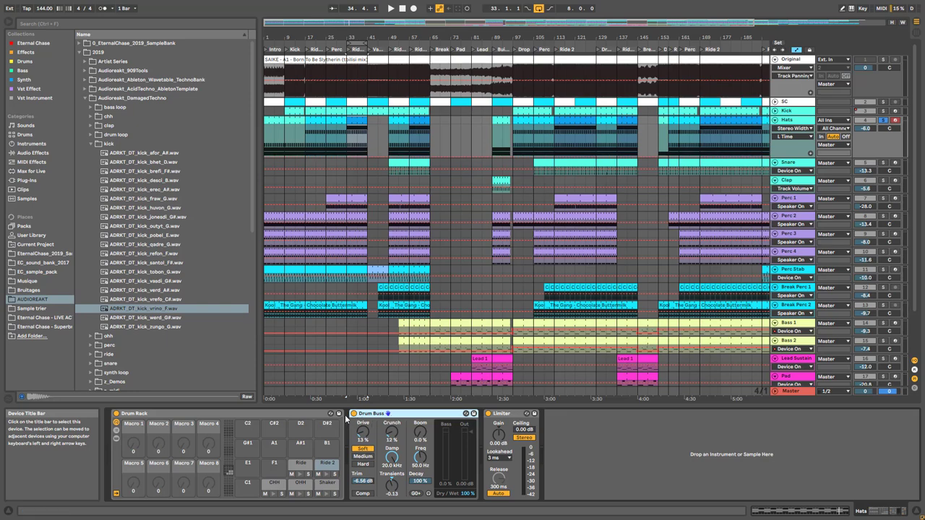
left_click(353, 414)
key("space")
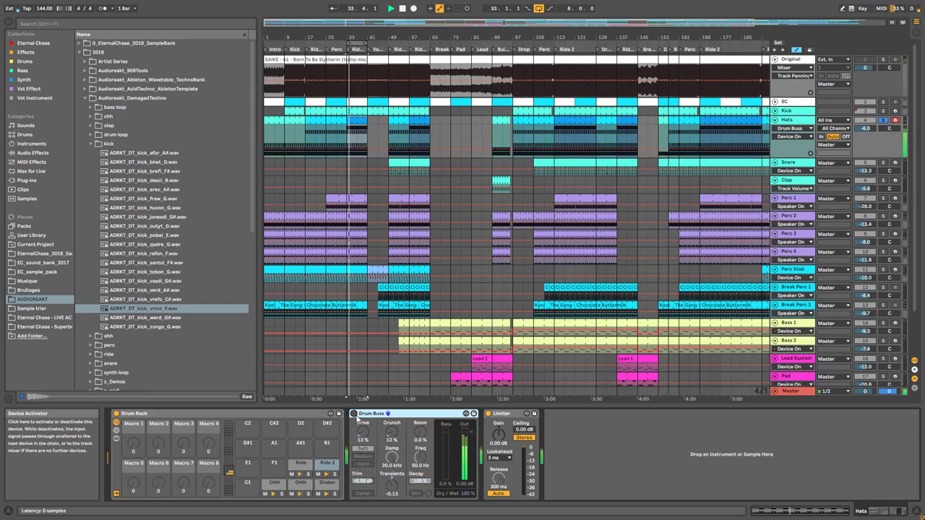
left_click(353, 414)
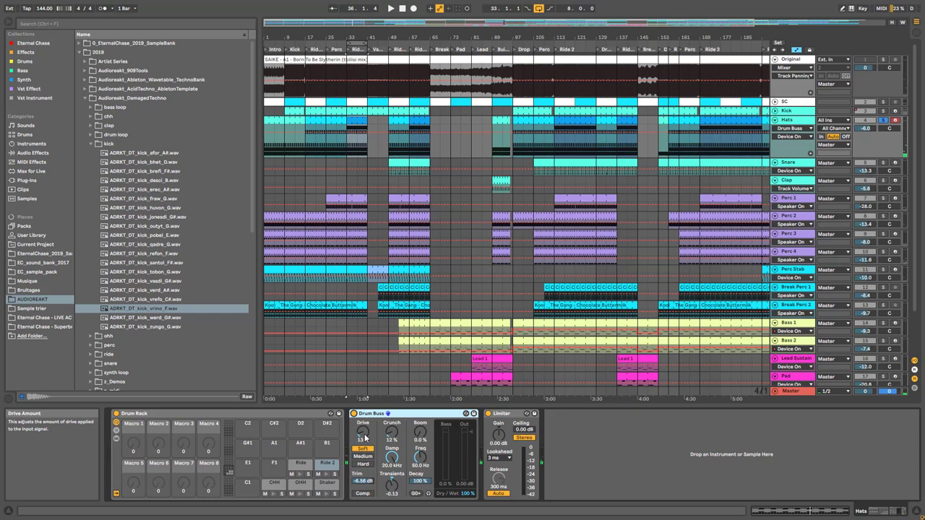
Step: Raise Drum Buss's Drive to 14 % and audition Transients at 0.00 and -0.40 while the loop plays
left_click_drag(364, 433, 391, 424)
key("space")
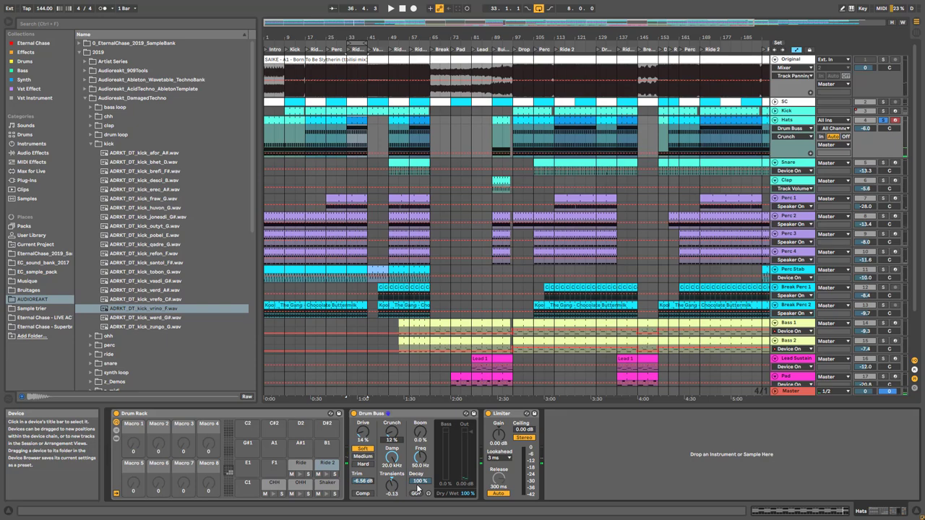
key("space")
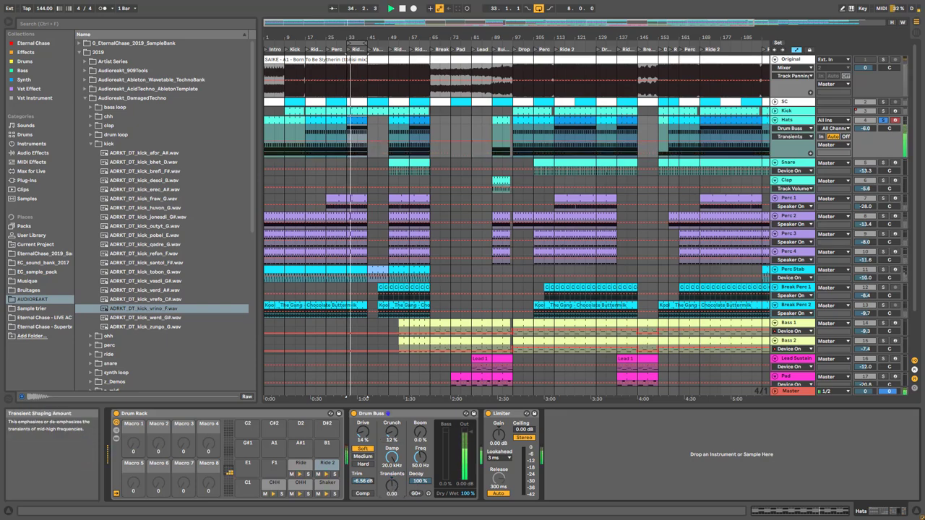
left_click_drag(392, 488, 392, 499)
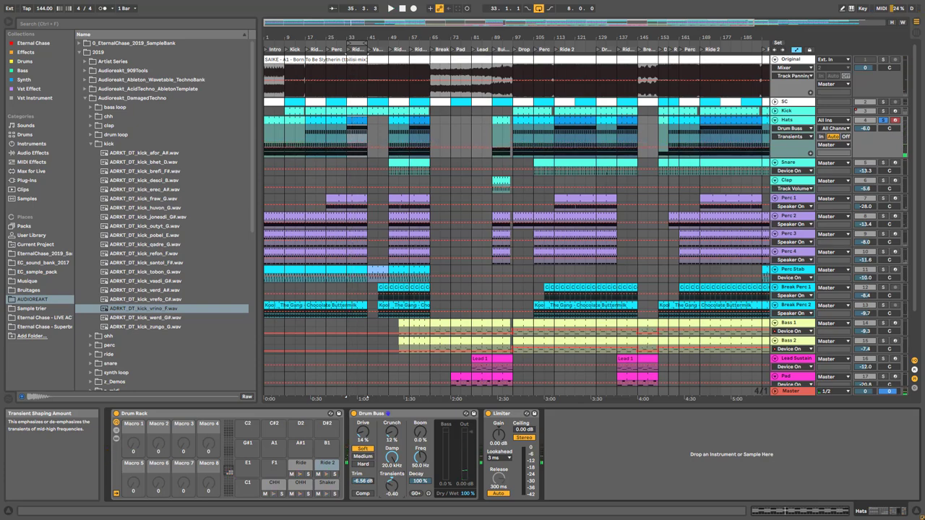
key("space")
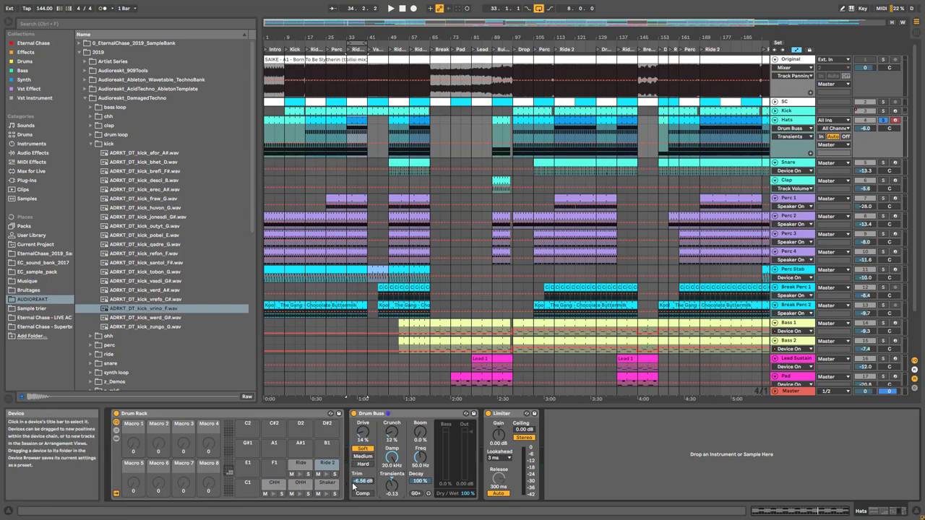
Step: Show the OHH pad's device chain, compare the playing loop with Drum Buss bypassed and enabled, and hide the chain again
double_click(299, 484)
left_click_drag(834, 511, 881, 514)
left_click(726, 471)
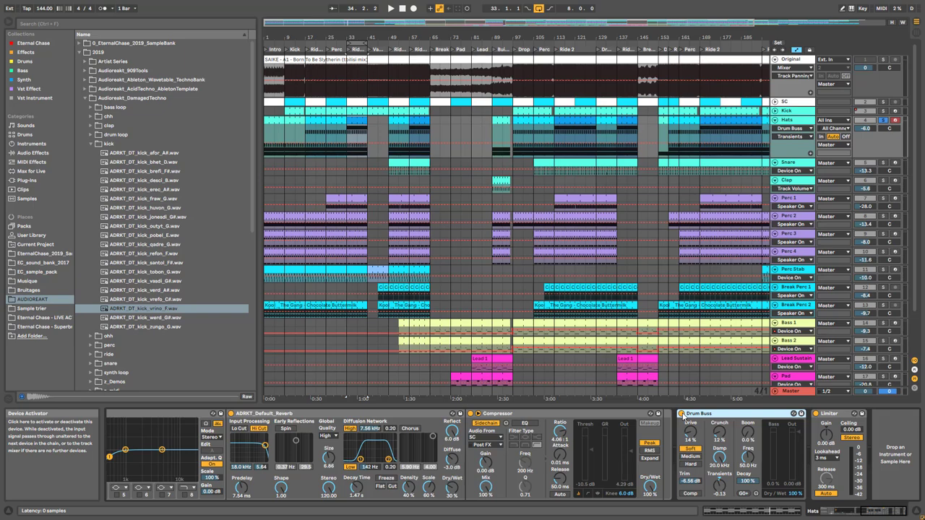
key("space")
left_click(681, 414)
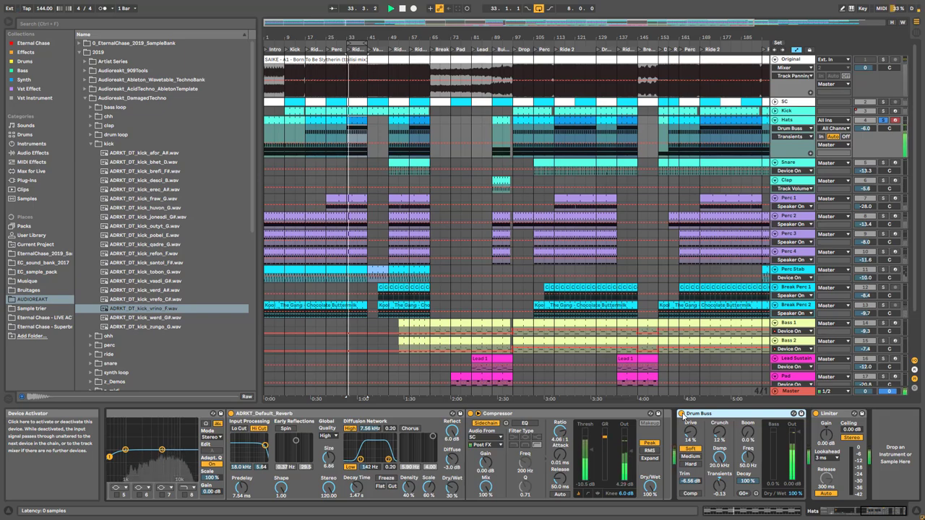
left_click(681, 414)
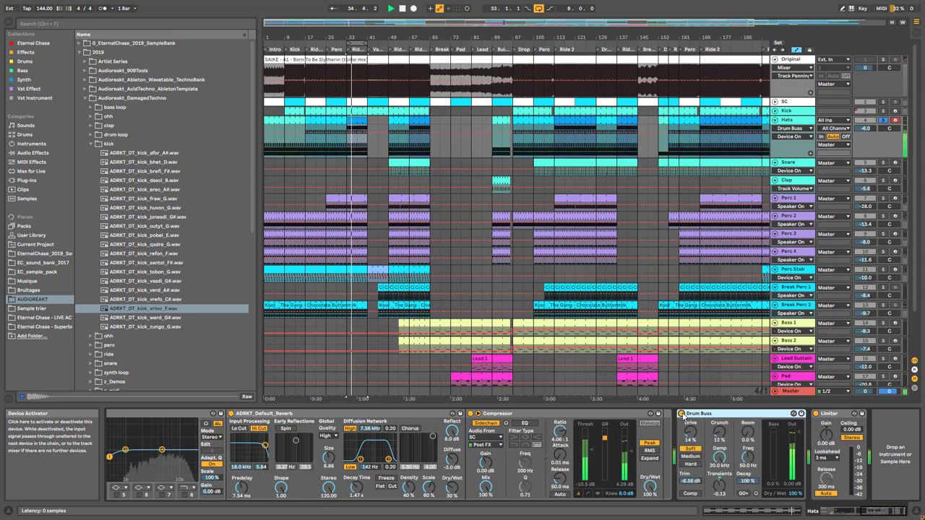
key("space")
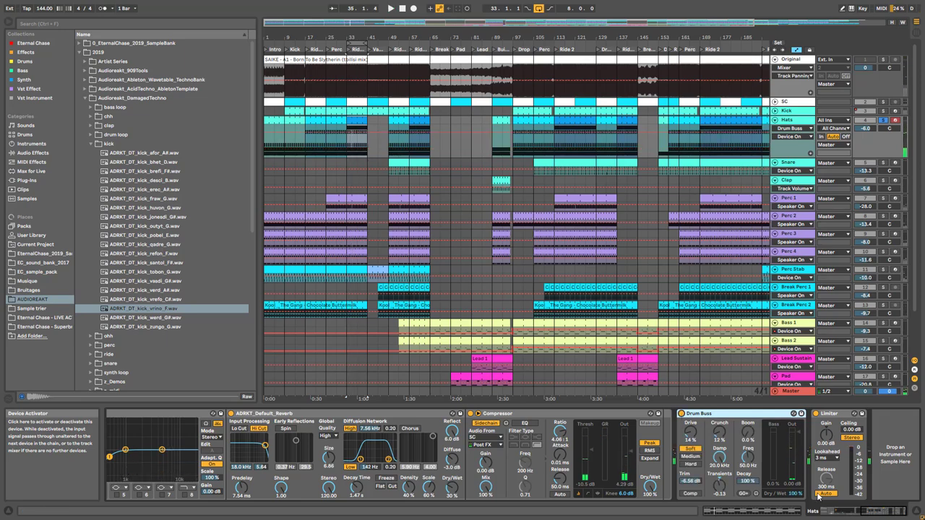
left_click_drag(870, 512, 821, 510)
left_click(116, 438)
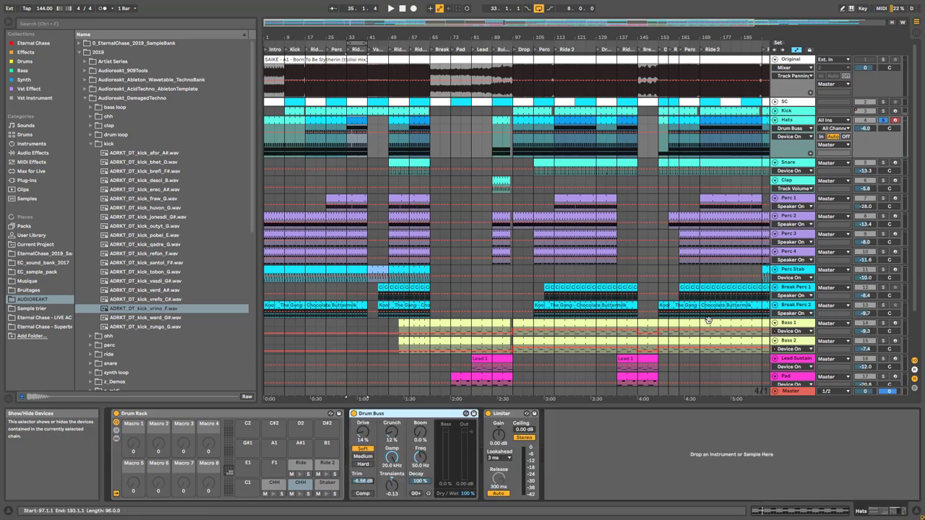
Step: Play the hats loop briefly and select the Limiter at the end of the Hats chain
key("space")
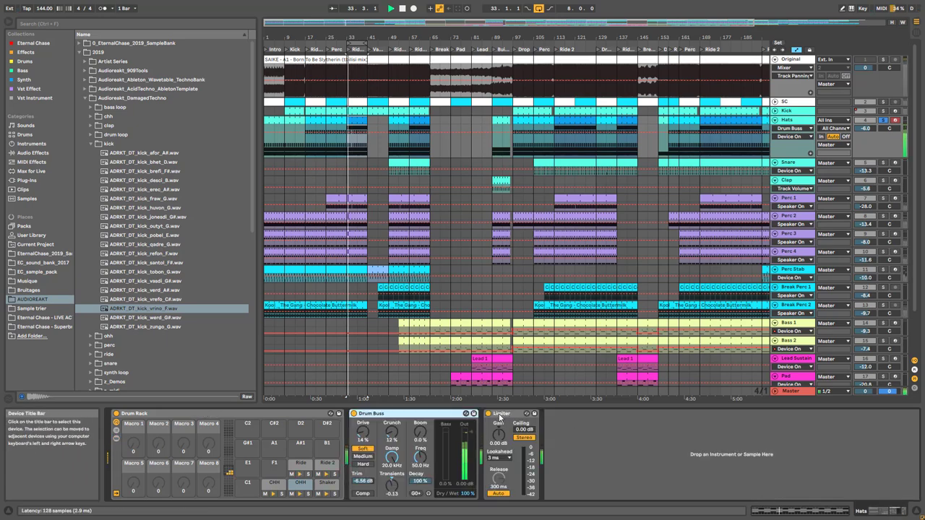
key("space")
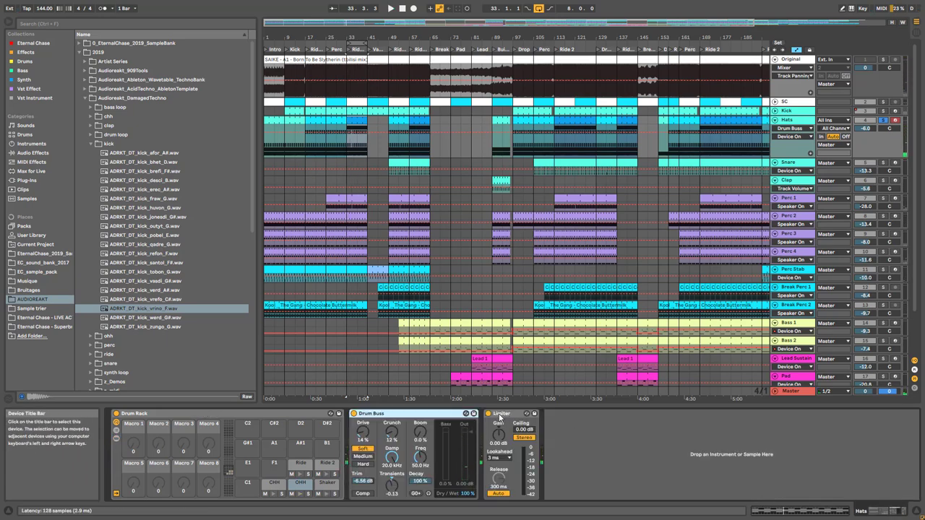
left_click(498, 416)
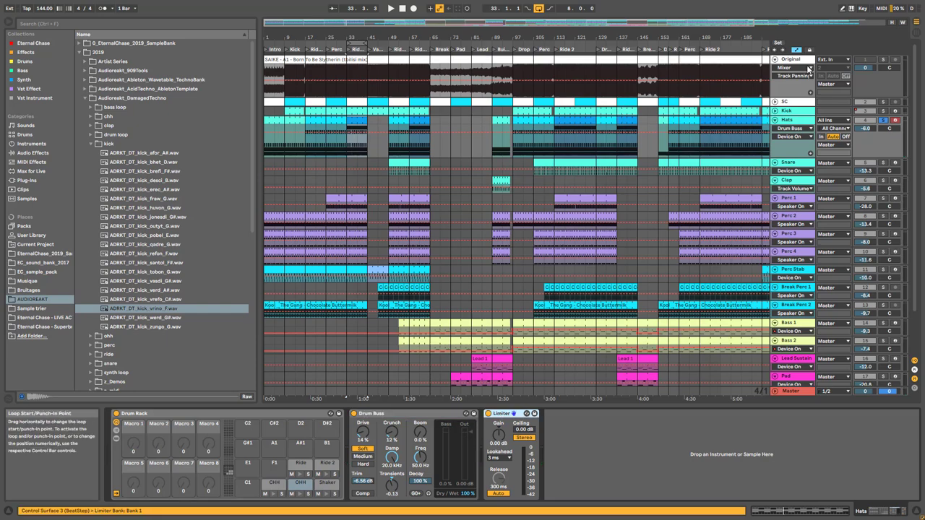
Step: Examine how the Hats clips are arranged across the track, starting with the sections at bars 1, 17 and 33
left_click(806, 122)
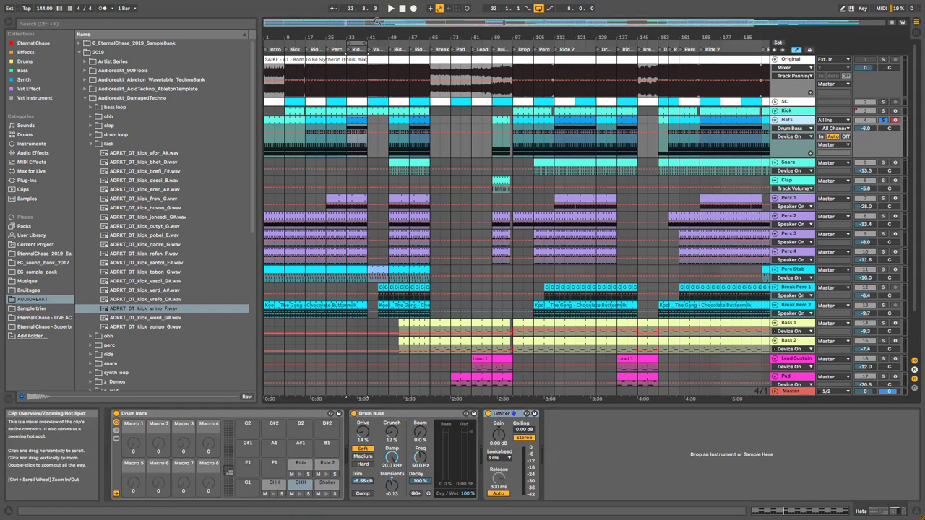
scroll(467, 59, "down", 2)
left_click(653, 114)
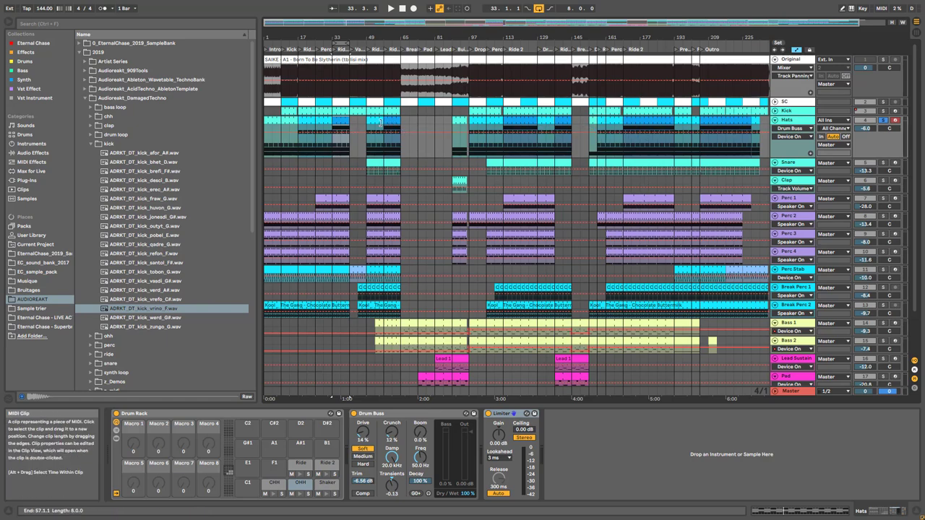
left_click(286, 123)
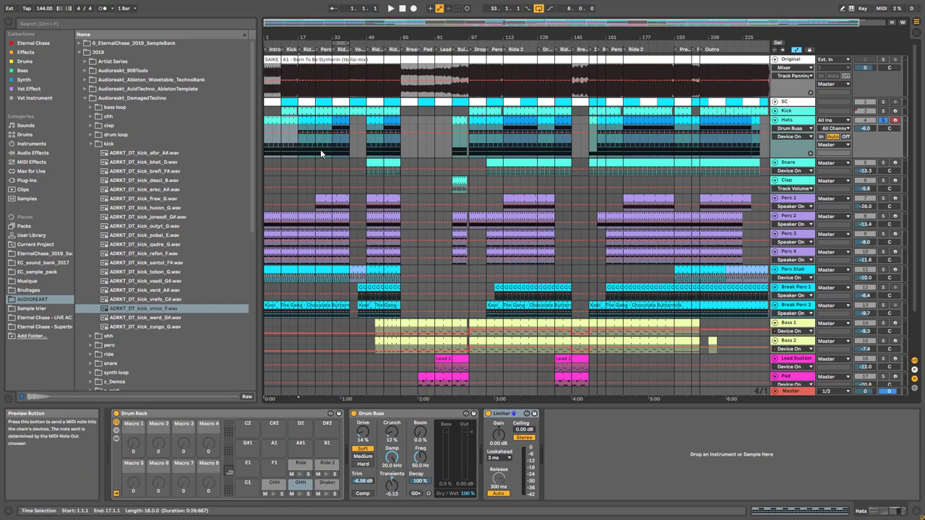
left_click(315, 122)
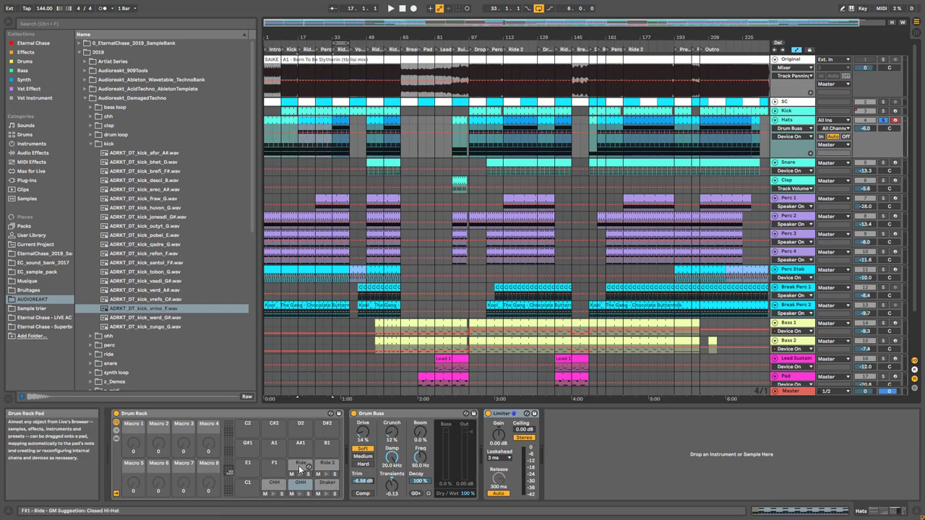
left_click(341, 121)
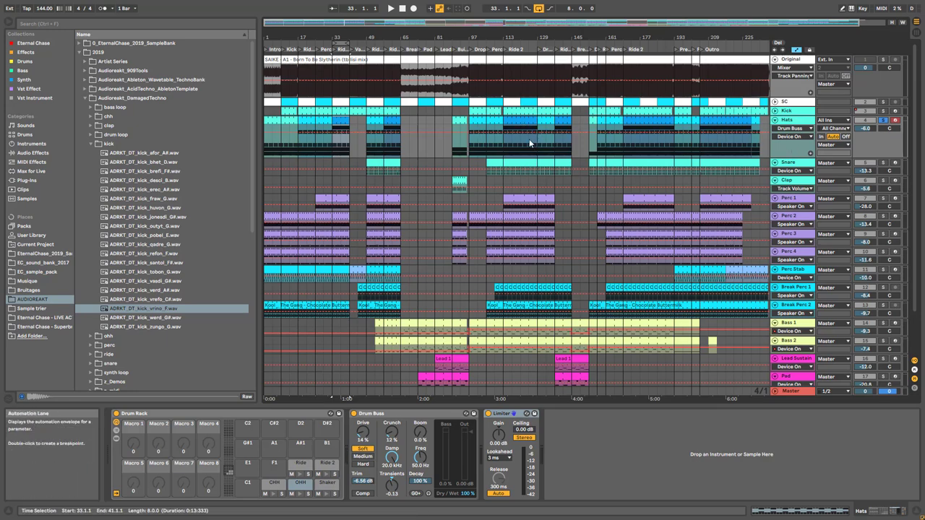
Step: Solo the Snare track, play its pattern, and locate the Amen Brother sample in the browser through hot-swap
left_click(882, 162)
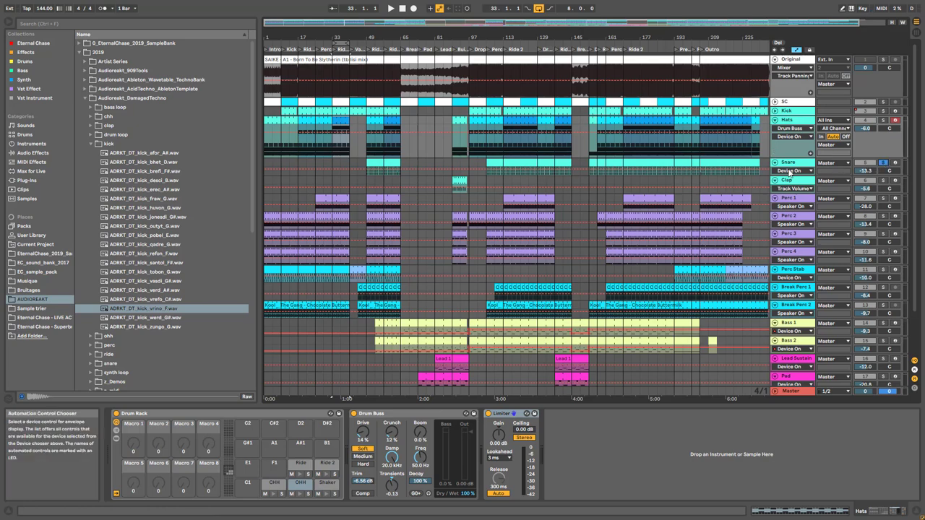
left_click(508, 162)
key("space")
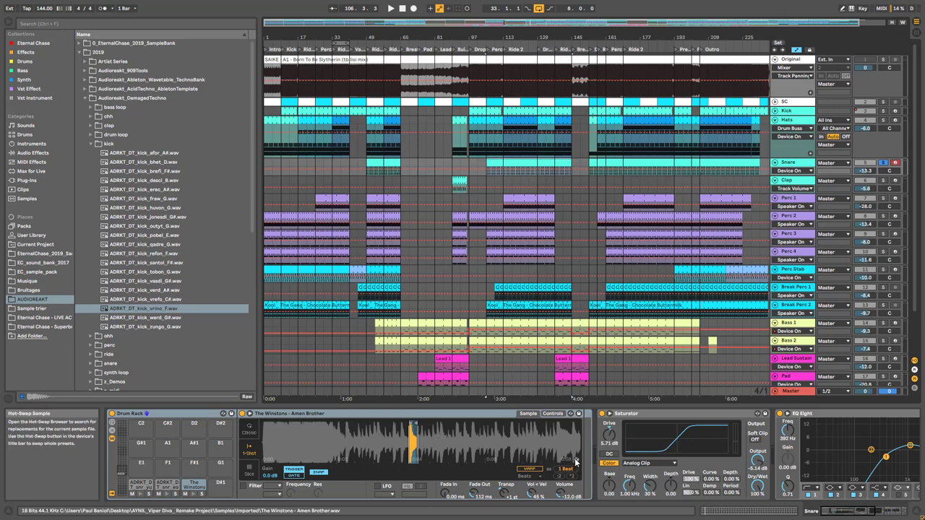
left_click(250, 413)
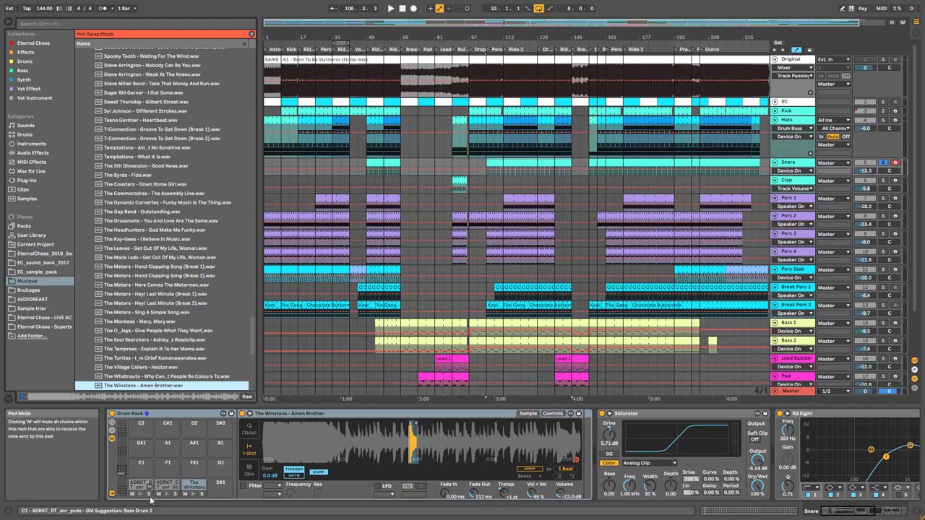
Step: Audition the snare pads in solo and locate the ADRKT_DT_snr_eomo and ADRKT_DT_snr_yude samples in the browser
left_click(175, 495)
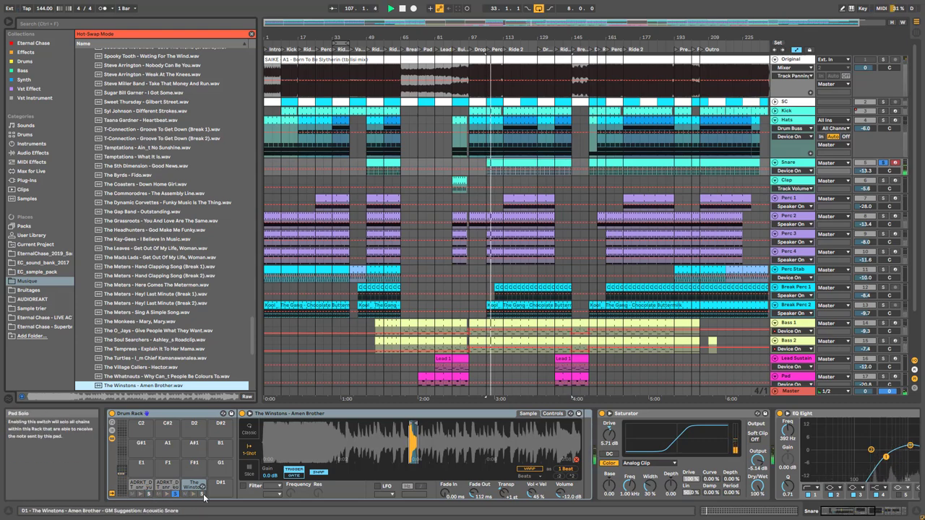
left_click(134, 487)
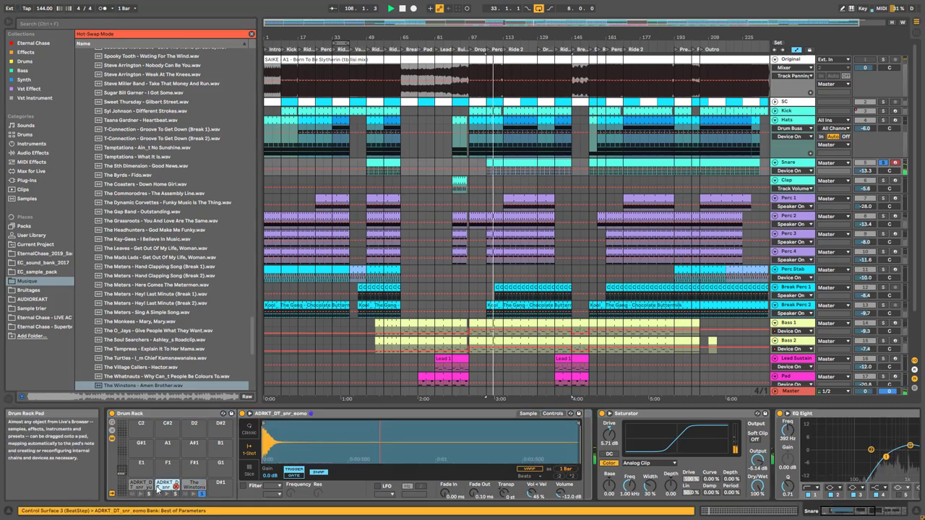
left_click(179, 487)
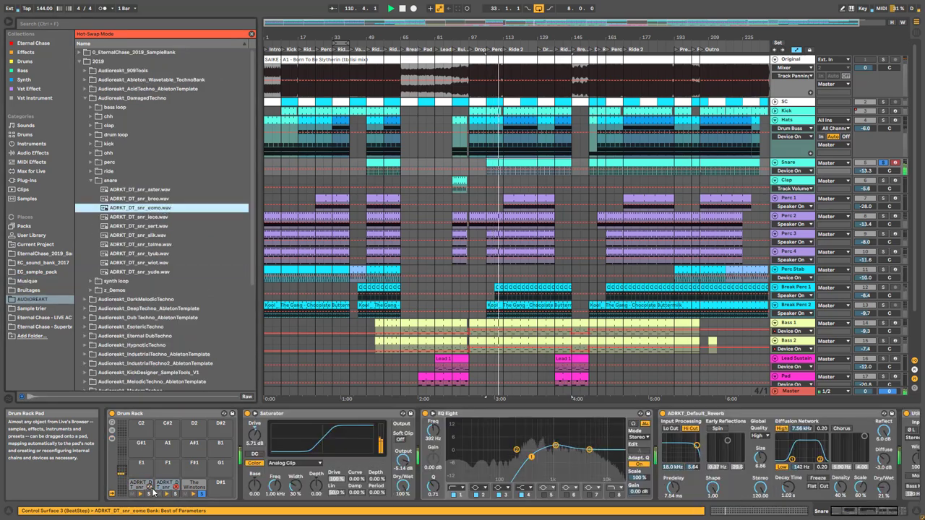
left_click(201, 493)
left_click(202, 488)
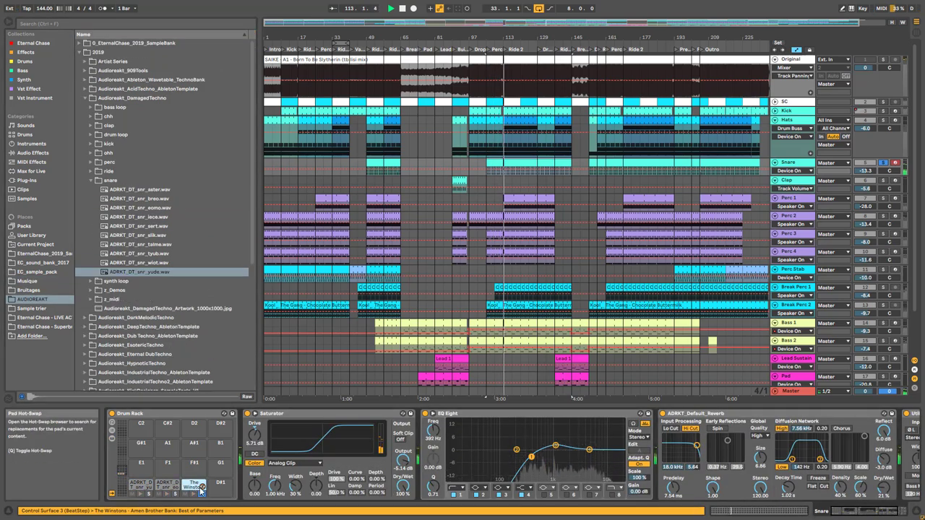
Step: Unsolo the Snare track and its pads, and listen to the snares within the full mix in the section from bar 49
key("space")
key("space")
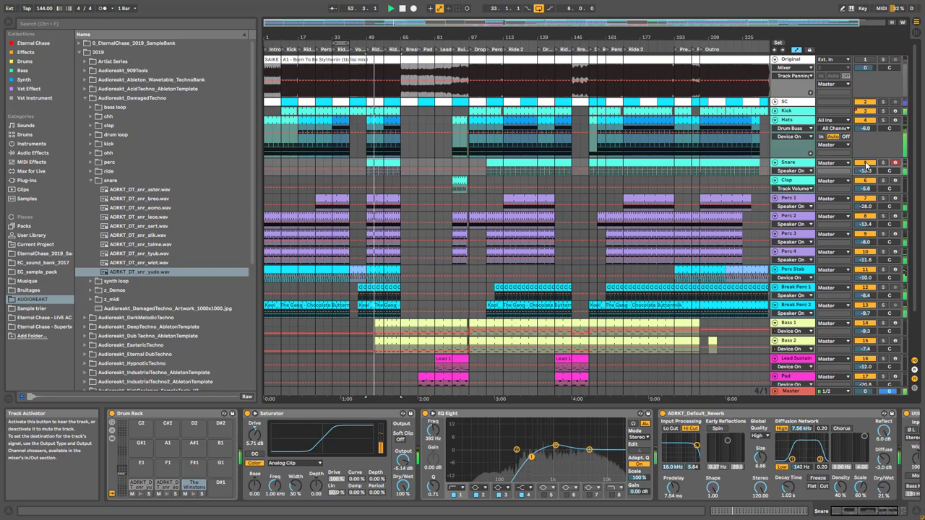
key("space")
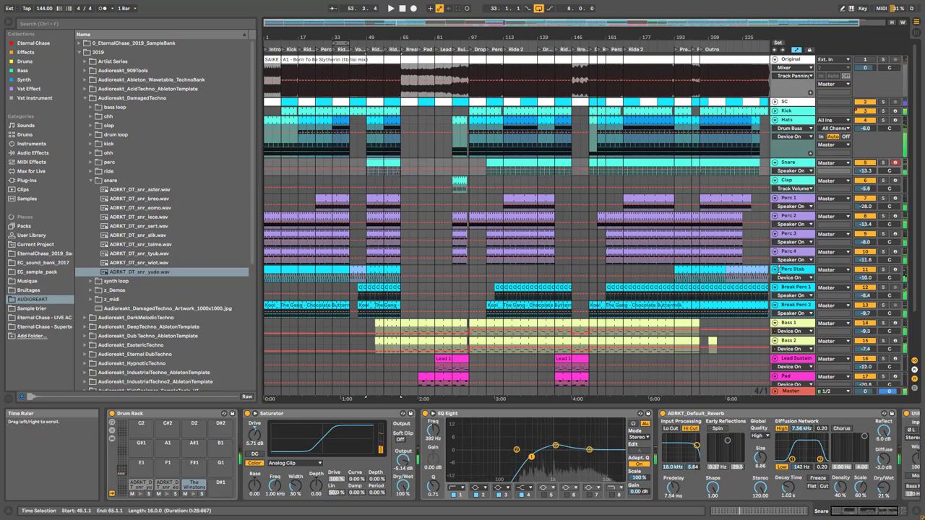
Step: Solo the Snare track and bypass its Saturator, EQ Eight and ADRKT_Default_Reverb to hear the snares without effects
left_click(883, 163)
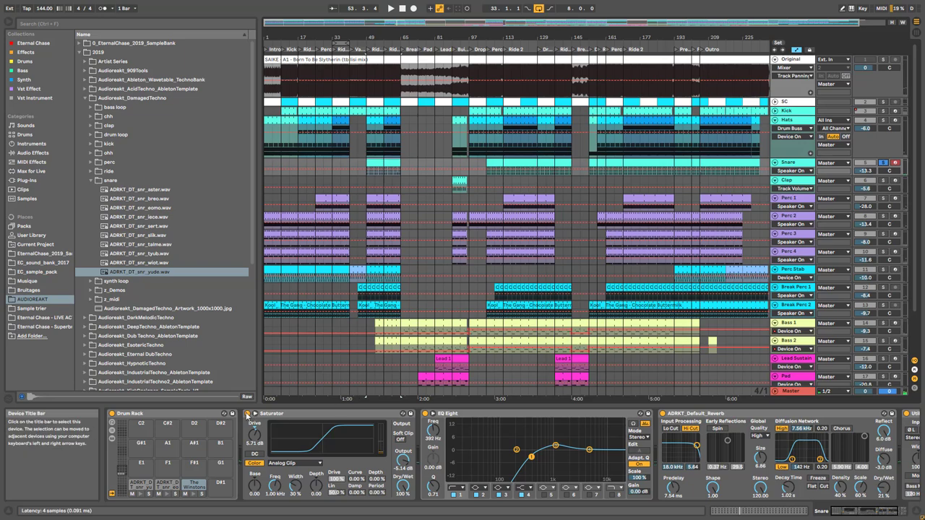
left_click(432, 417)
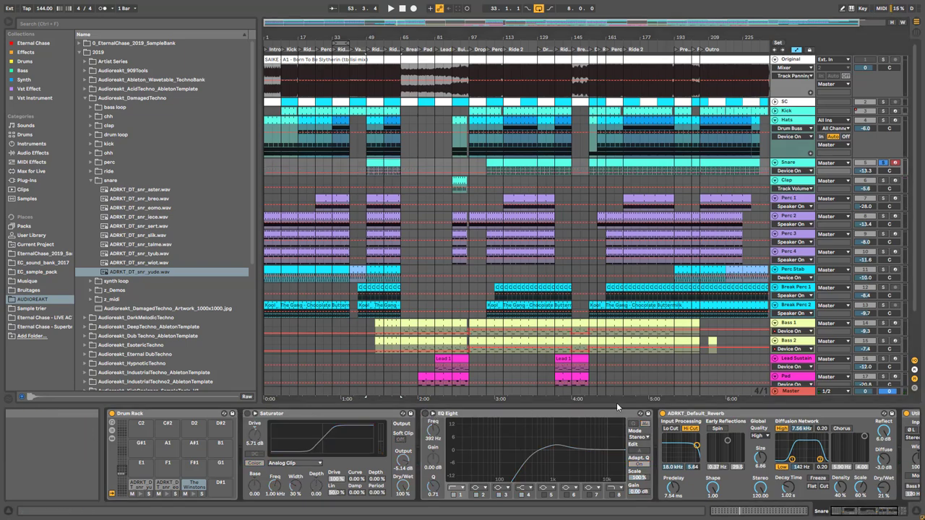
left_click(663, 415)
left_click(870, 510)
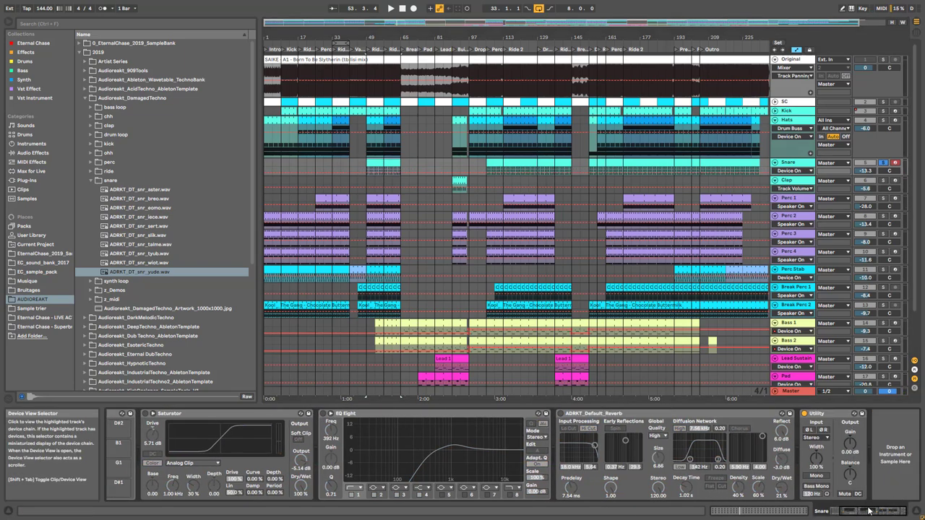
left_click_drag(861, 513, 846, 512)
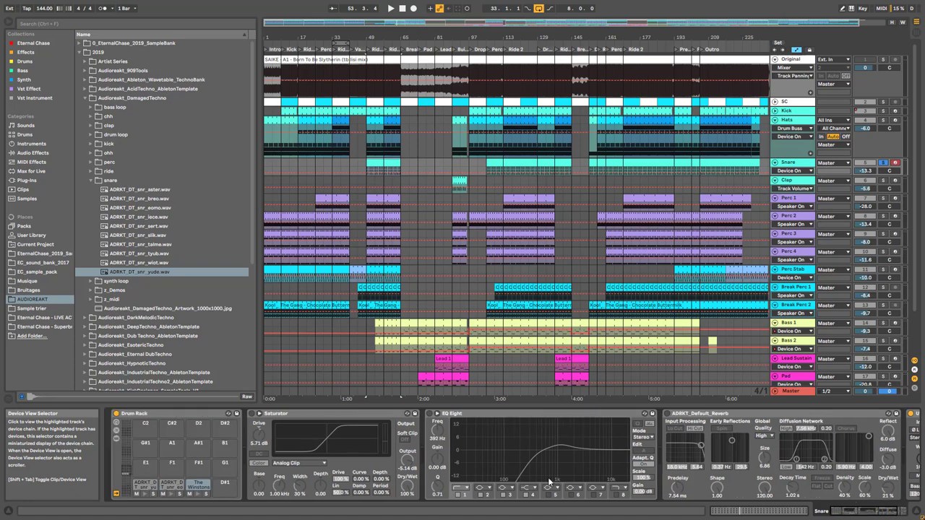
Step: Re-enable the Snare track's Saturator, EQ Eight and ADRKT_Default_Reverb one by one, playing the soloed pattern to hear each effect
left_click(252, 415)
left_click(431, 414)
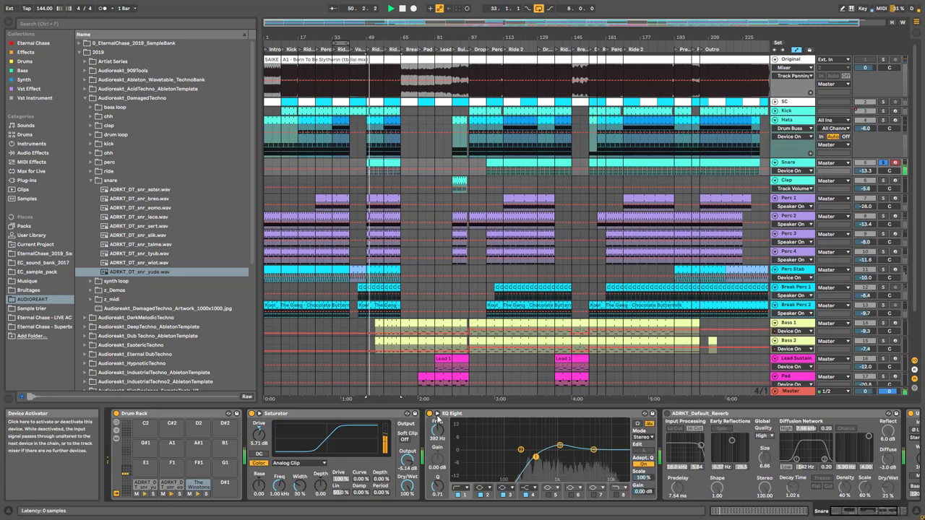
key("space")
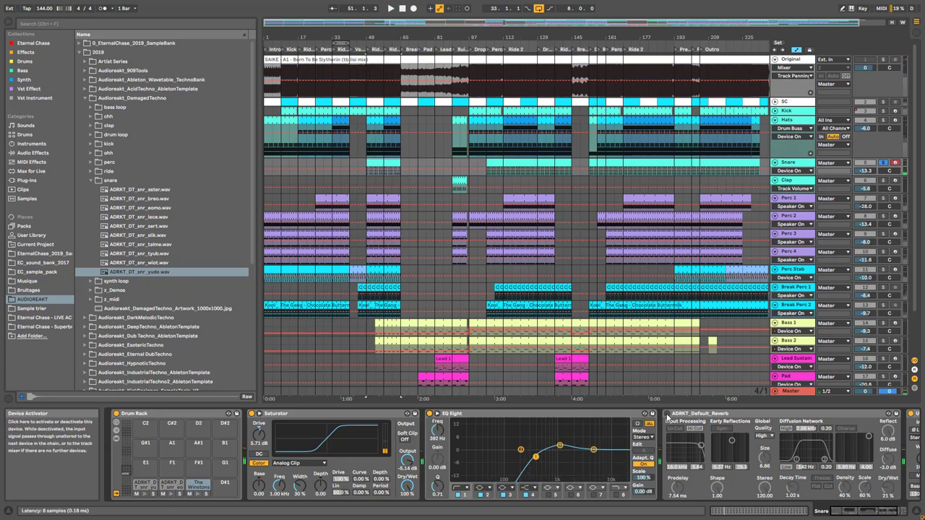
left_click(666, 414)
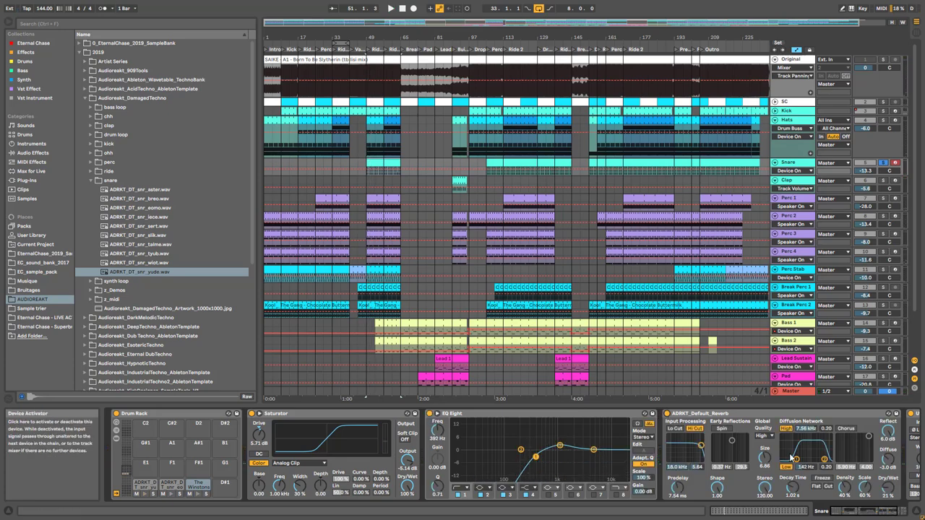
key("space")
left_click_drag(856, 511, 870, 511)
key("space")
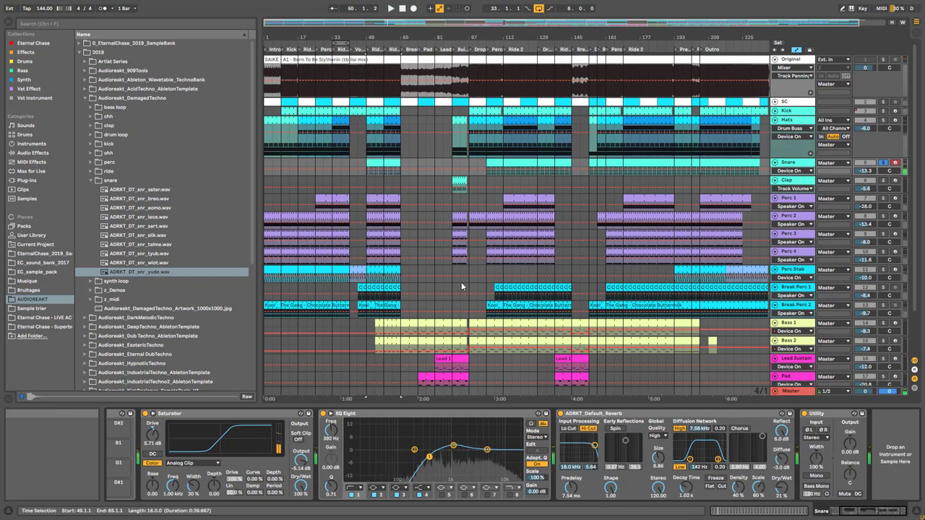
Step: Play the Clap clip in the Build Up section from bar 89 and compare the mix with the Clap track muted and active
left_click(457, 180)
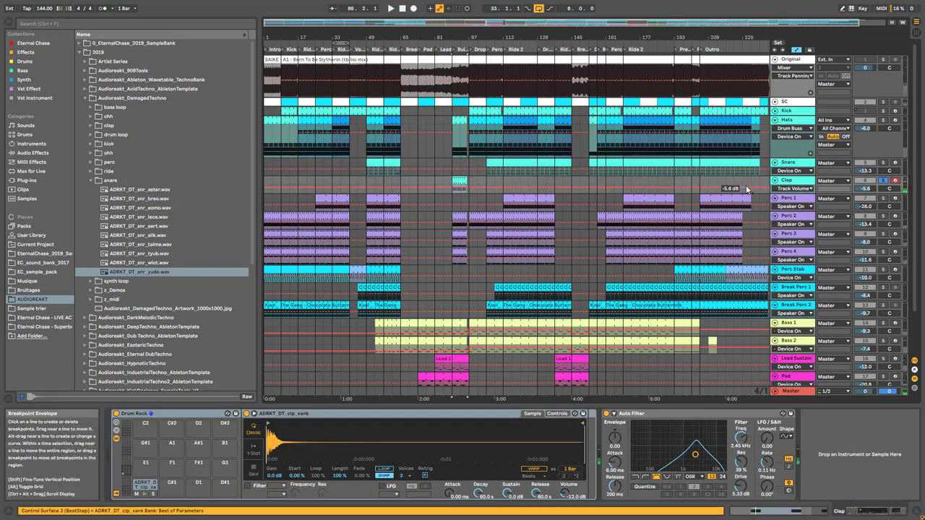
scroll(457, 127, "up", 4)
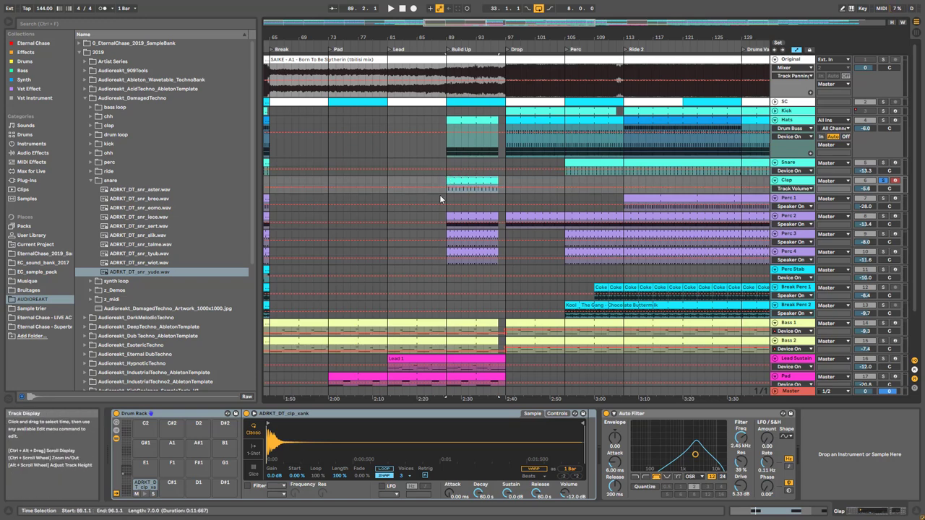
key("space")
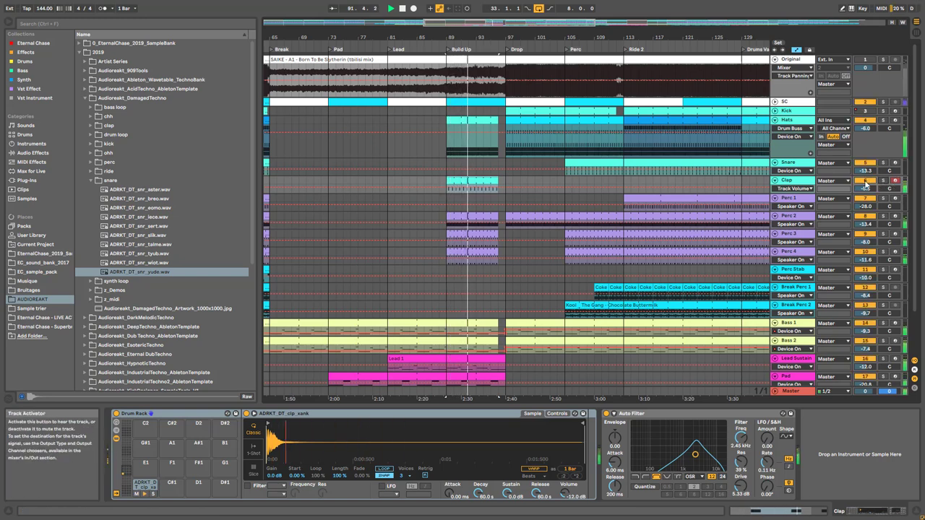
left_click(865, 182)
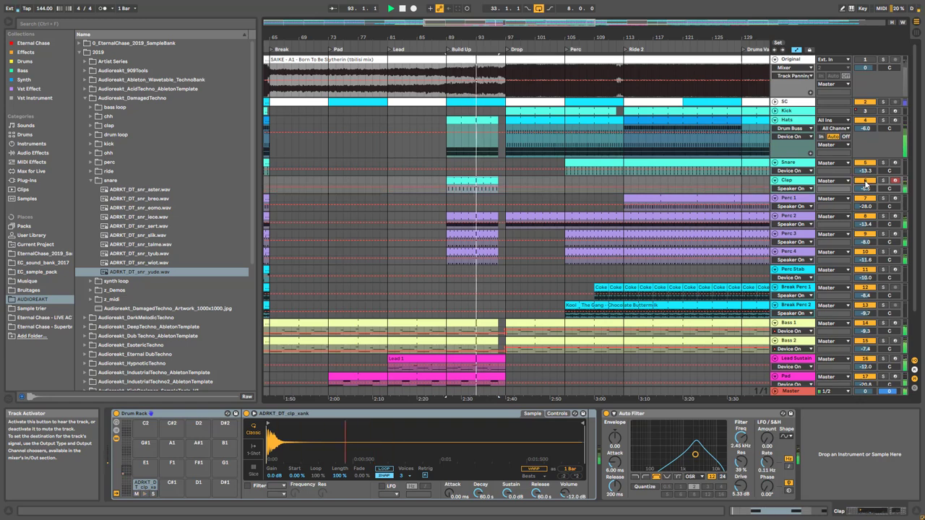
Step: Stop playback and audition the ADRKT_DT_clp_xank pad in the Clap track's Drum Rack
left_click(446, 141)
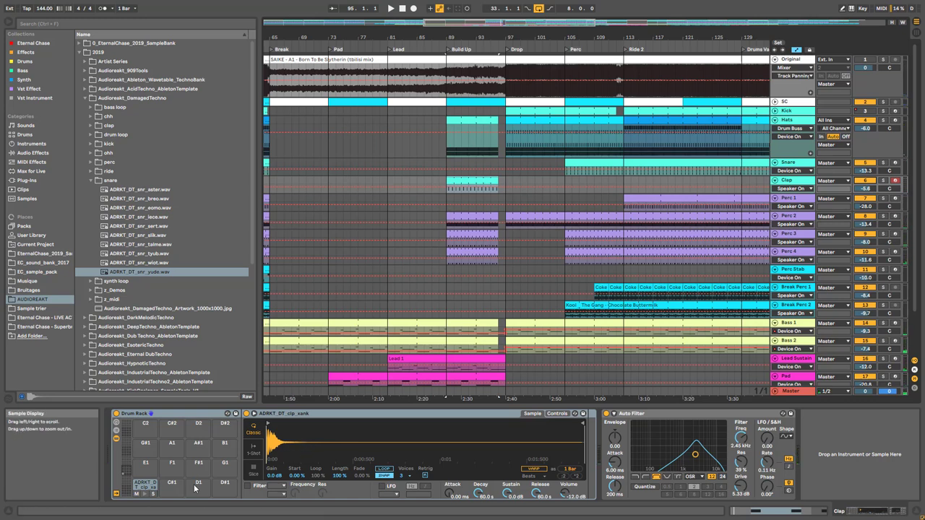
left_click(144, 496)
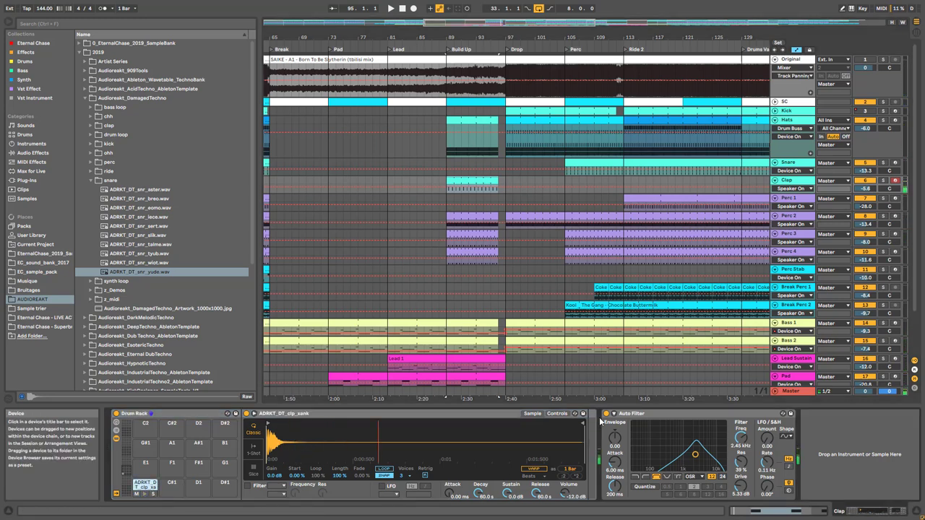
left_click(144, 496)
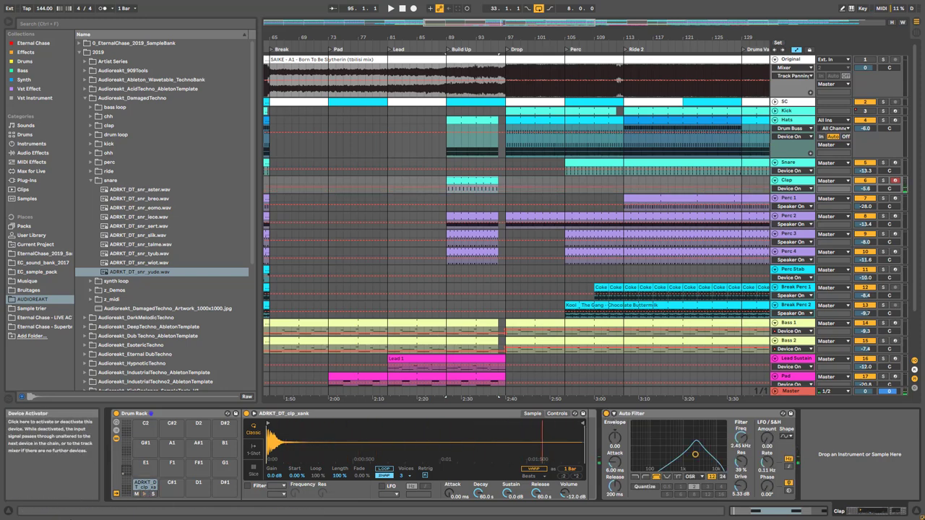
left_click(145, 497)
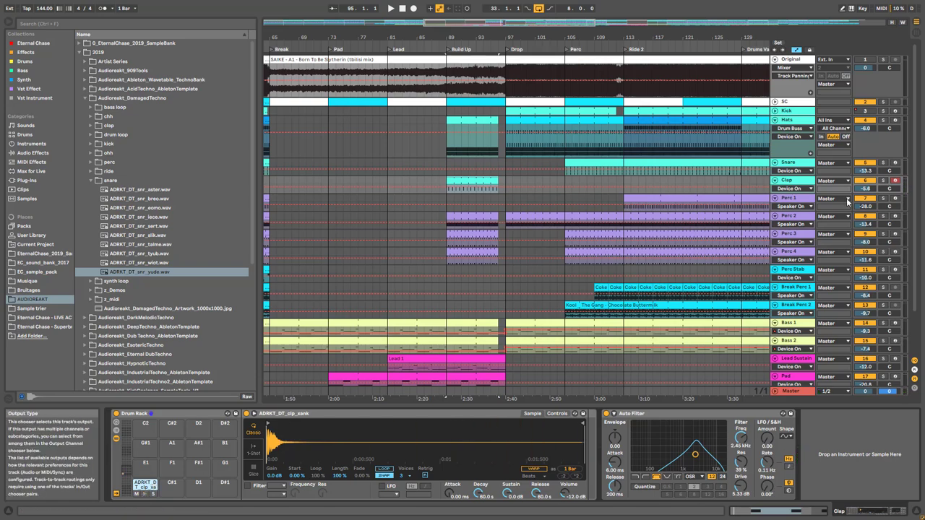
Step: Fold the Hats, Snare and Clap tracks in the arrangement
scroll(691, 198, "down", 5)
left_click(775, 120)
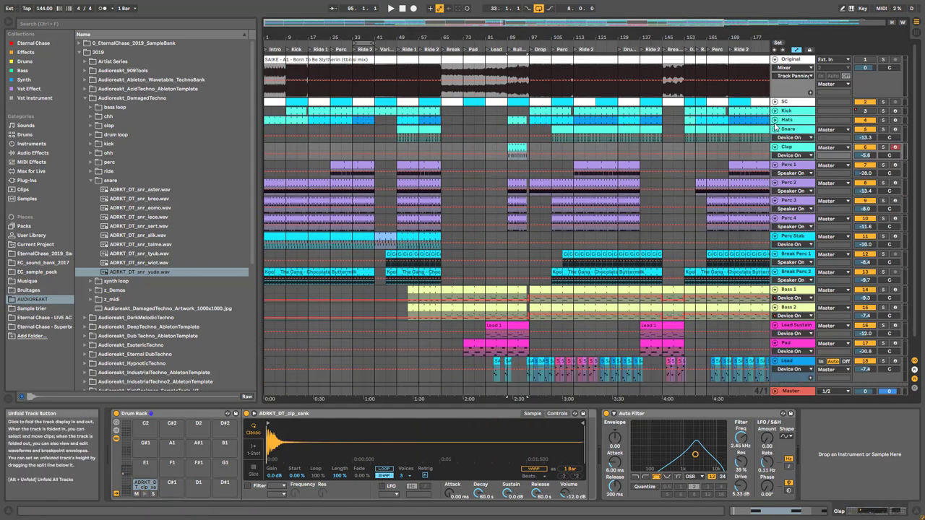
left_click(776, 129)
left_click(775, 138)
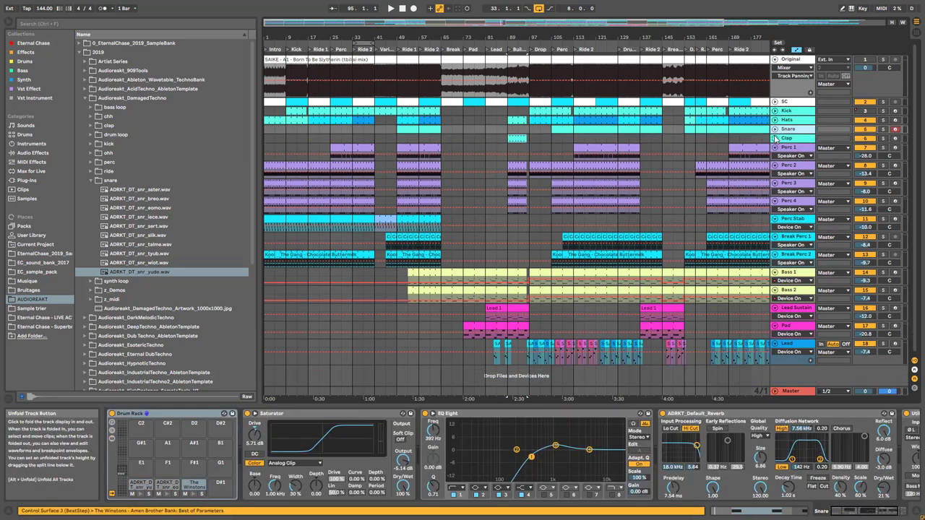
scroll(784, 123, "down", 2)
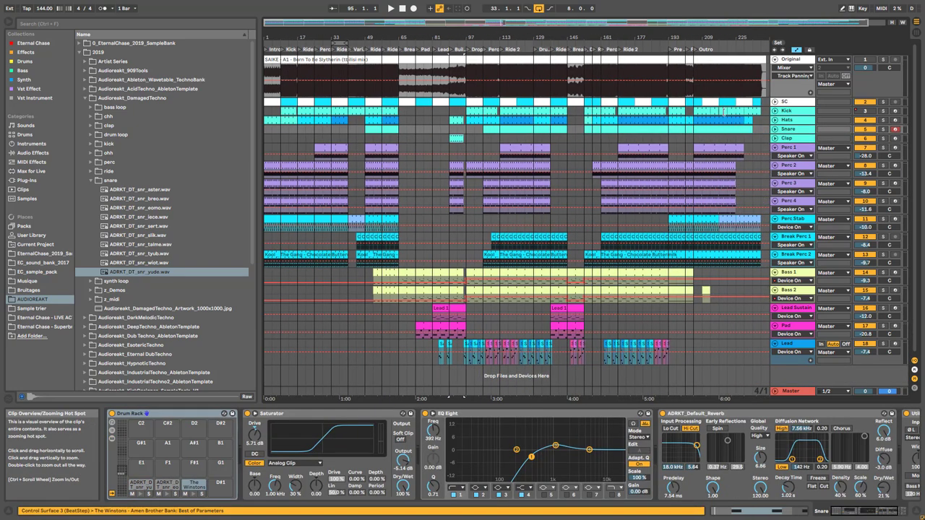
left_click(775, 120)
left_click(776, 120)
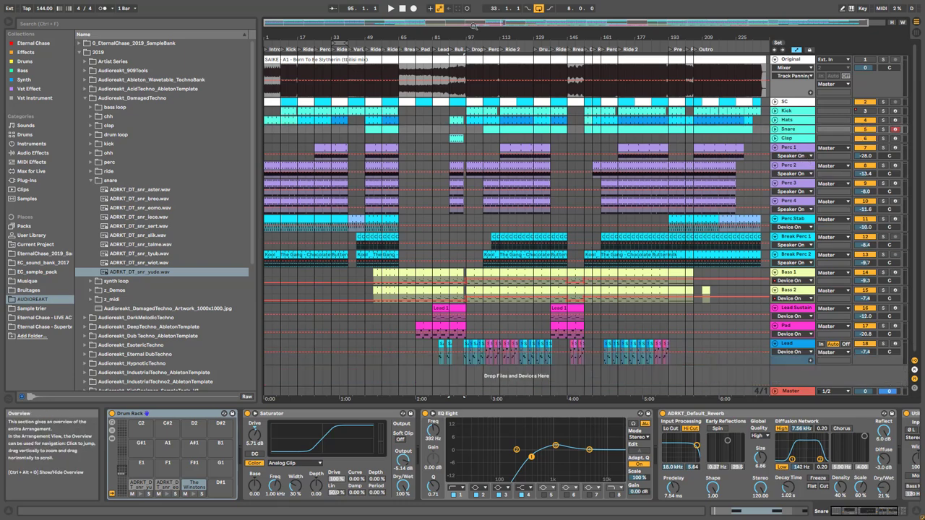
double_click(474, 24)
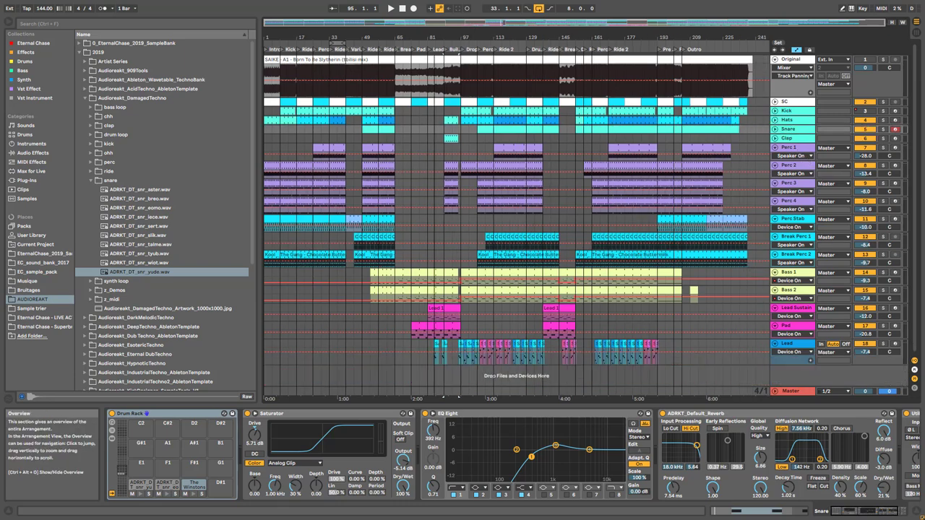
Step: Compare the soloed Perc Stab track with the Original track from bar 1, and solo Break Perc 1 to view its devices
left_click(790, 153)
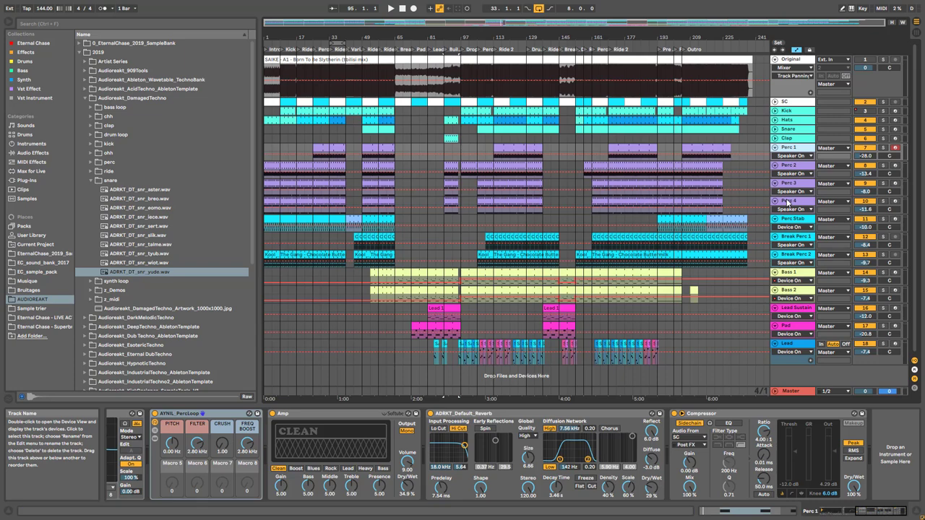
left_click(794, 221)
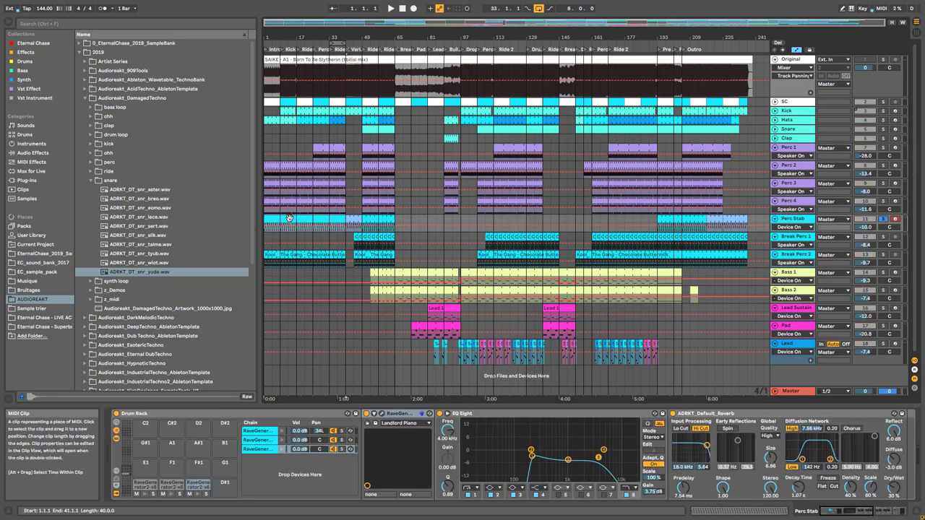
key("space")
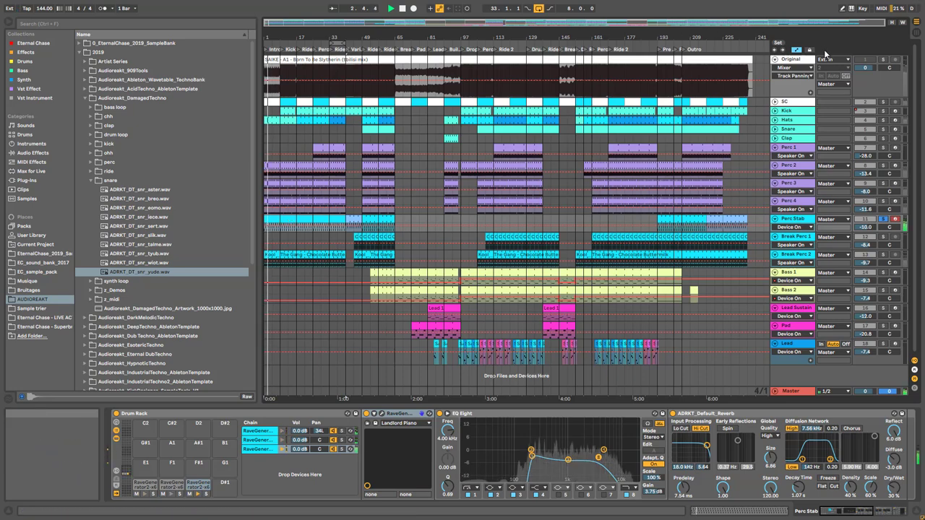
left_click(884, 60)
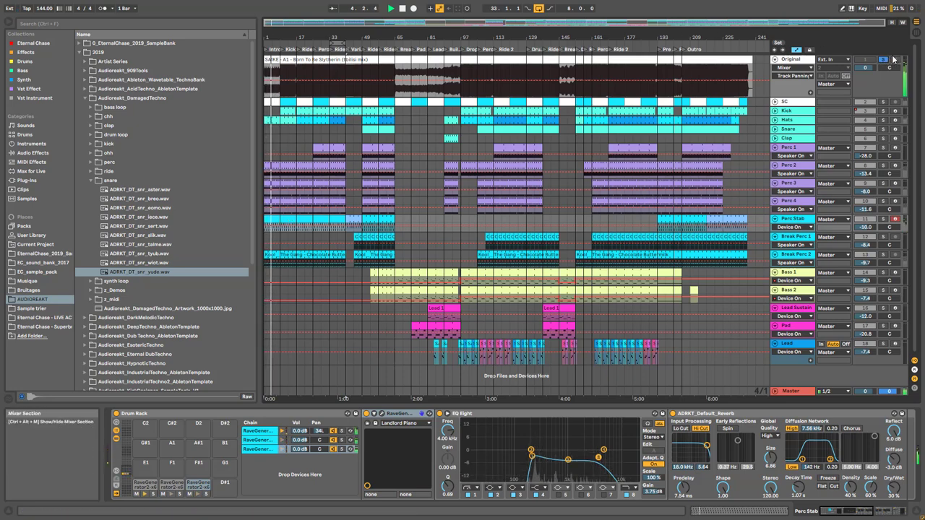
left_click(883, 219)
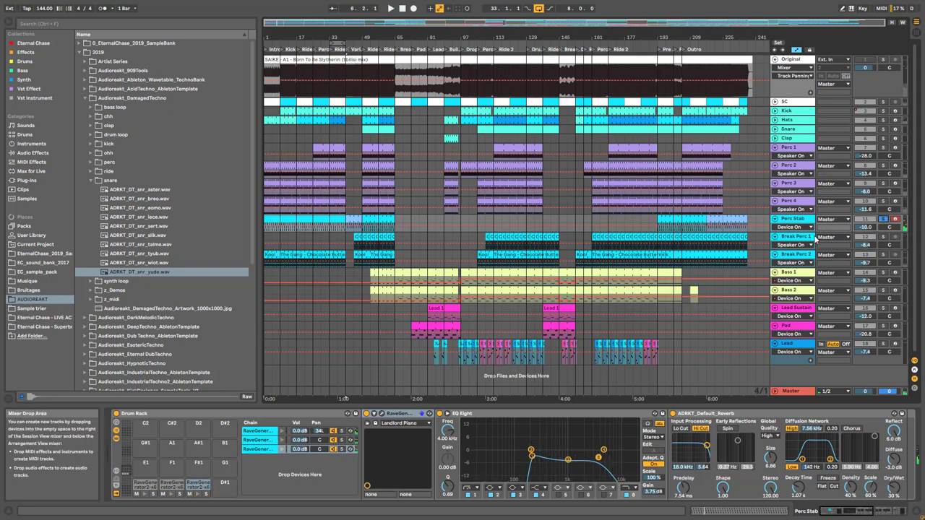
left_click(815, 238)
left_click(884, 238)
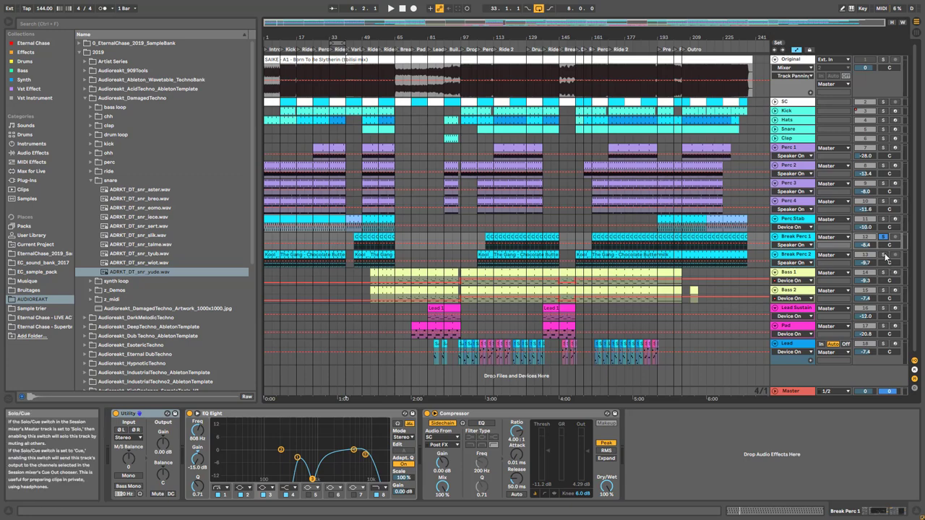
Step: Solo the Perc 1 track, play its clip from bar 25, and show the ADRKT_DT_prc_inot sampler and EQ in its device chain
left_click(882, 148)
left_click(792, 152)
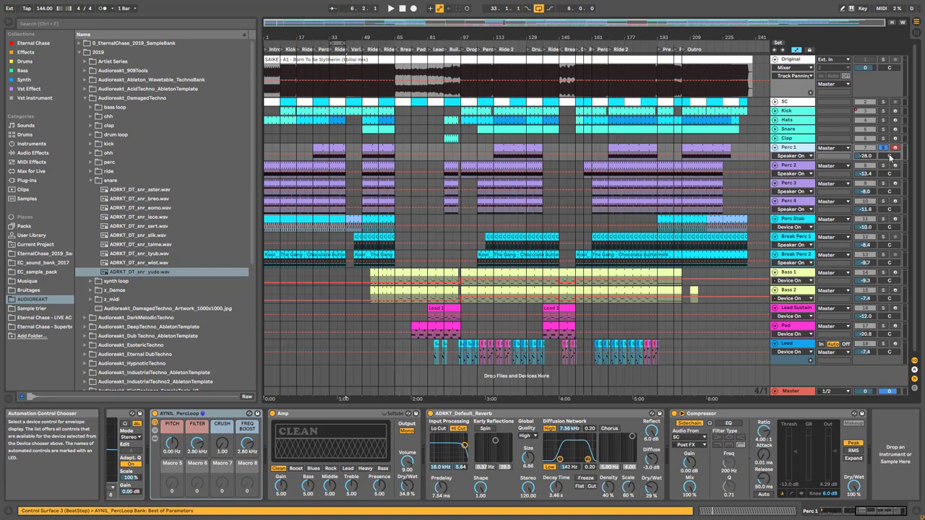
left_click(322, 149)
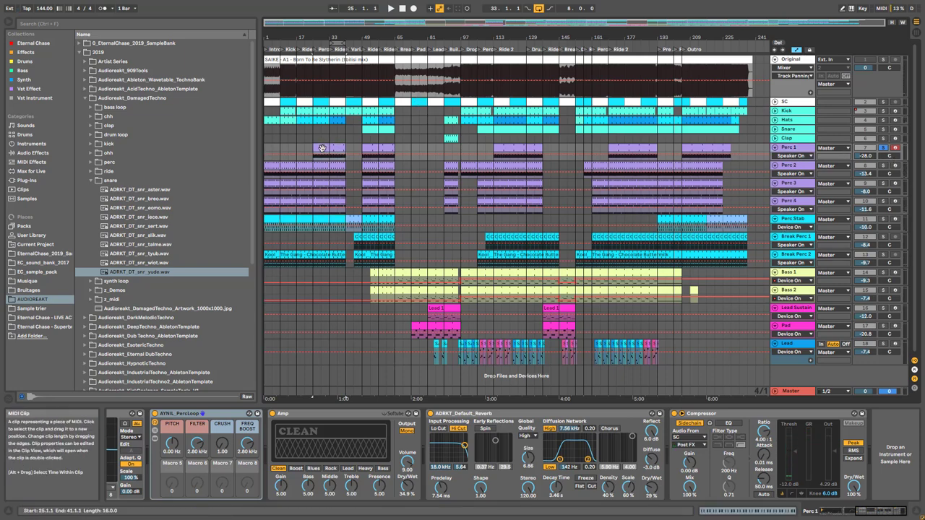
left_click_drag(355, 25, 355, 87)
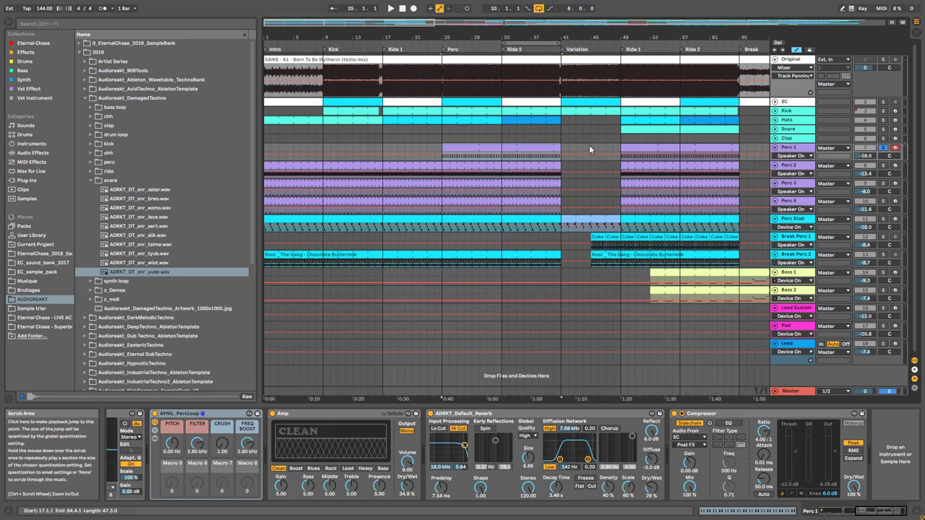
left_click(491, 149)
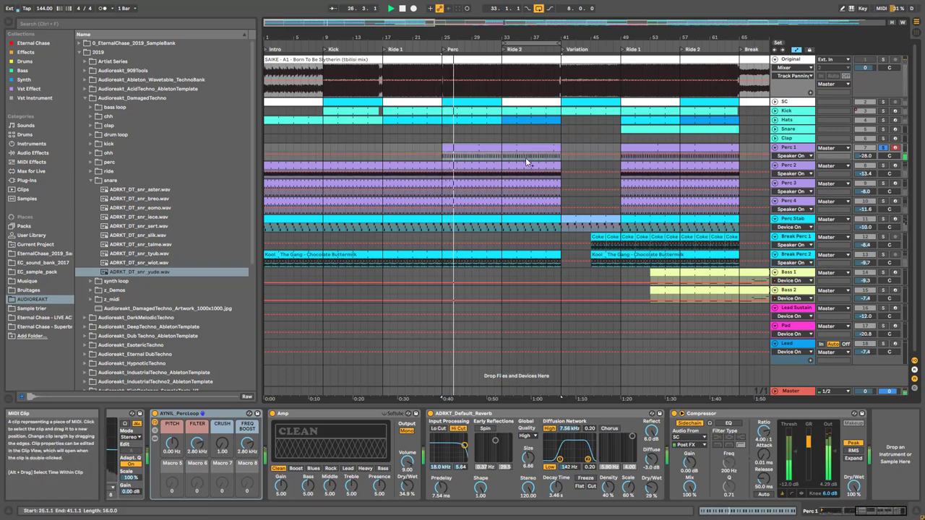
left_click_drag(860, 513, 821, 514)
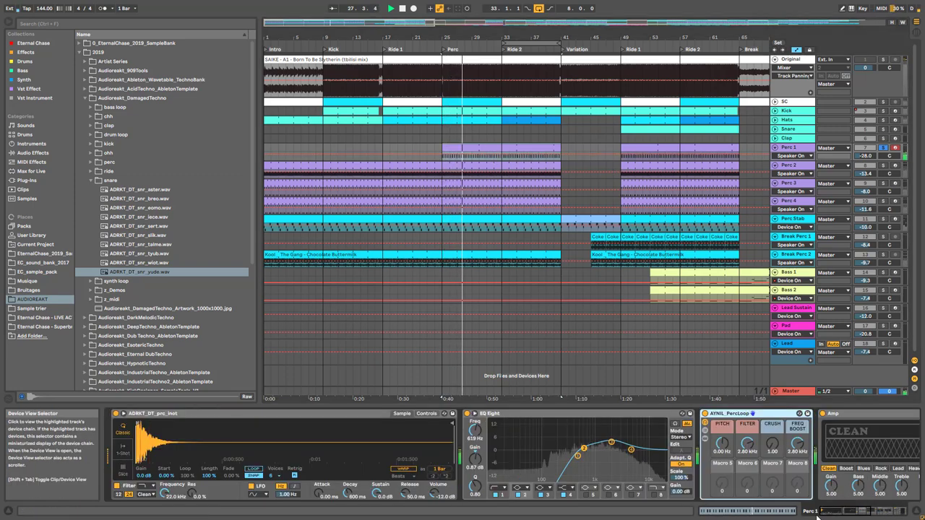
Step: Open the note pattern of the Perc 1 clip at bar 25 and listen to it with the Kick track soloed alongside
double_click(494, 156)
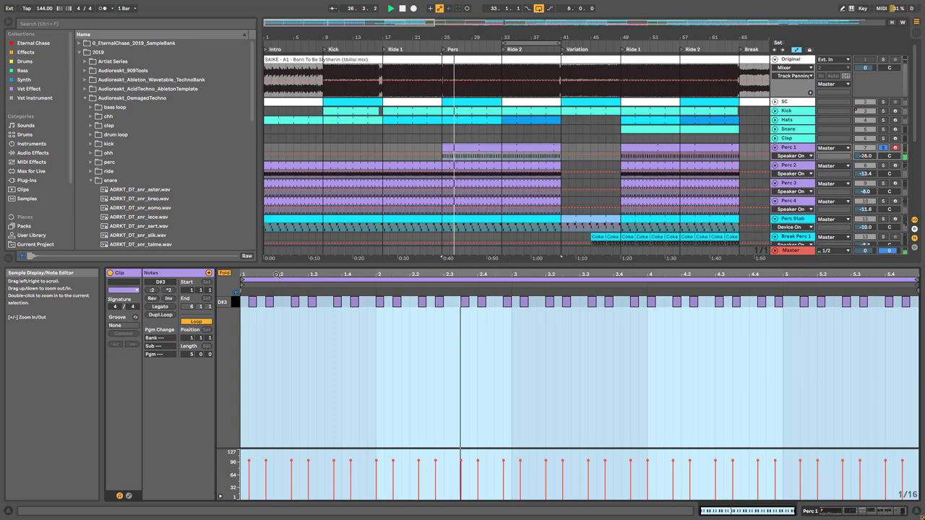
left_click(884, 102)
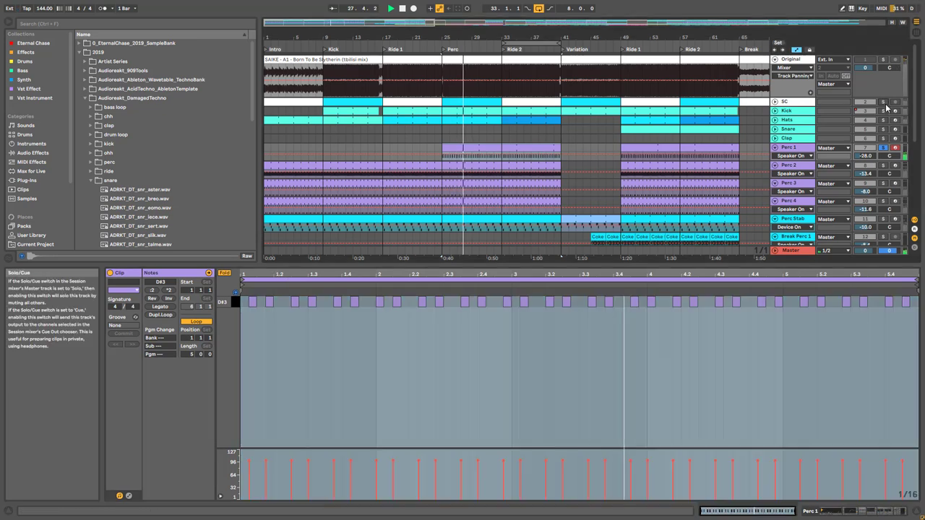
left_click(884, 102)
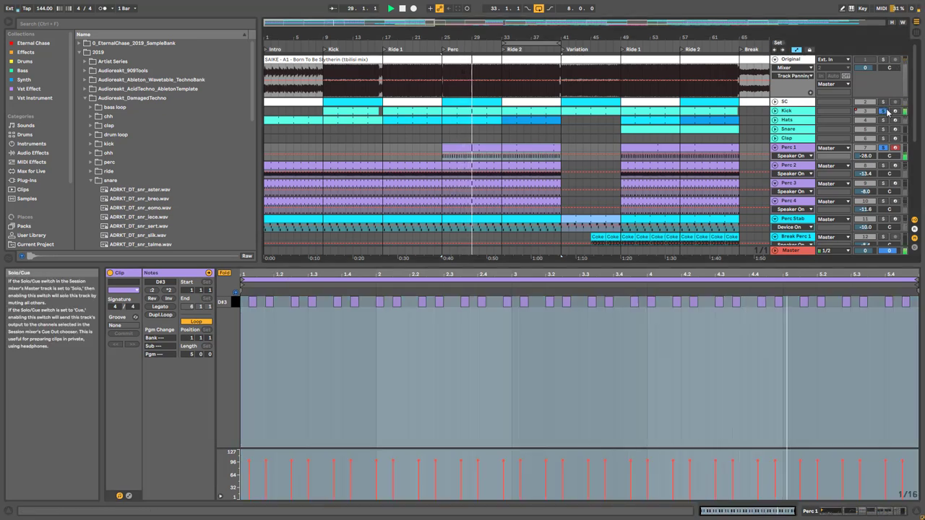
Step: Bypass the Reverb, Amp and EQ Eight in the Perc 1 device chain and play the dry sampler from bar 25
left_click(579, 293)
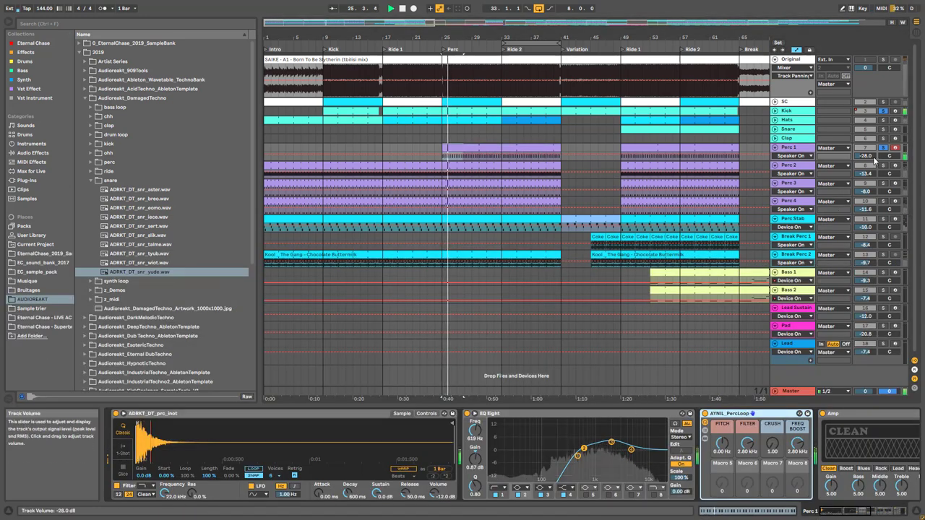
scroll(835, 502, "right", 5)
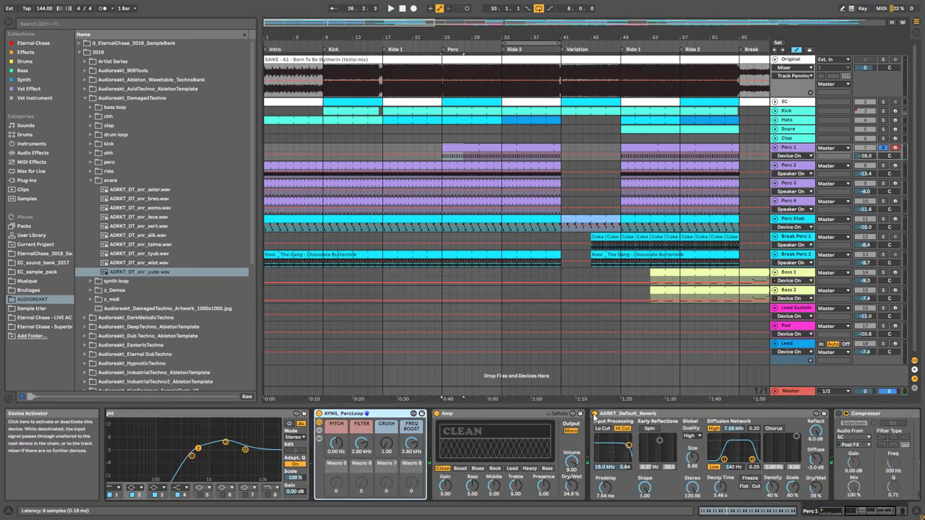
left_click(594, 414)
left_click(436, 414)
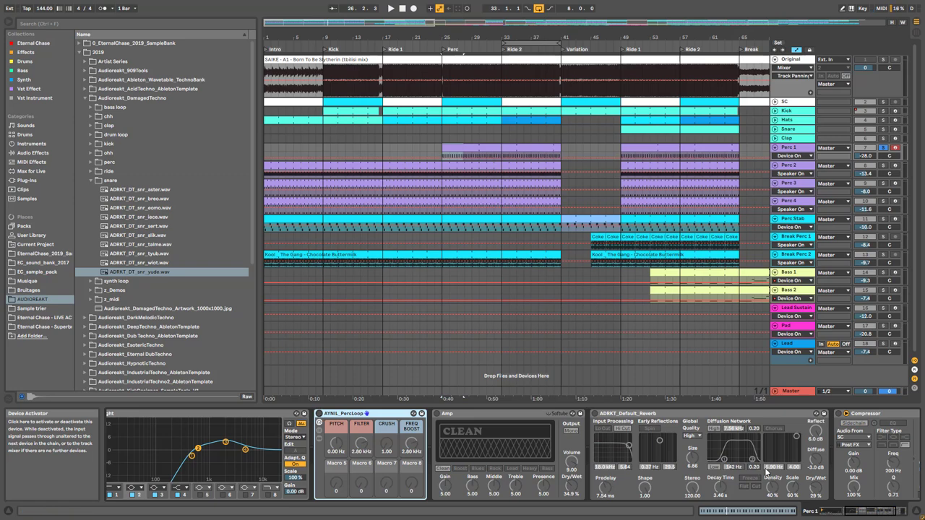
scroll(722, 474, "left", 5)
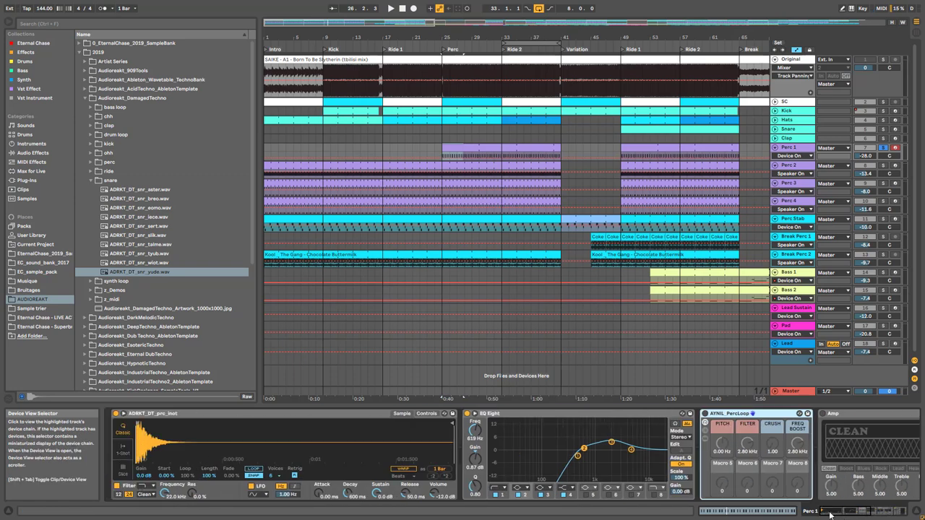
left_click(468, 413)
key("space")
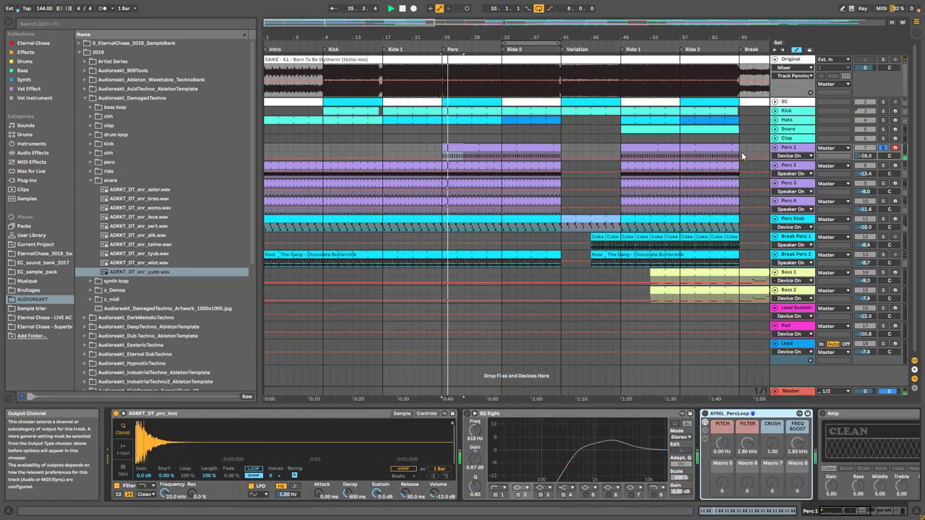
Step: Show the Perc 1 clip's notes, return to its devices, and re-enable the EQ Eight after the sampler during playback
double_click(464, 151)
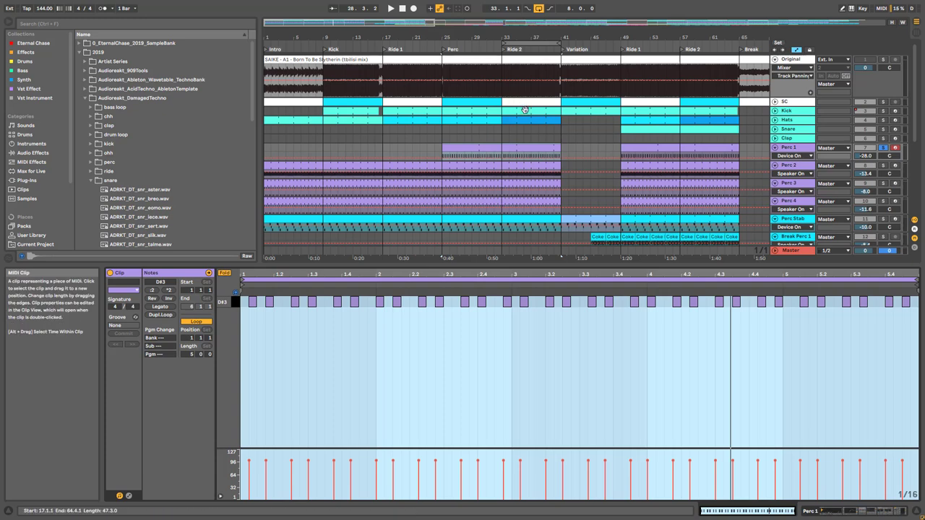
double_click(800, 149)
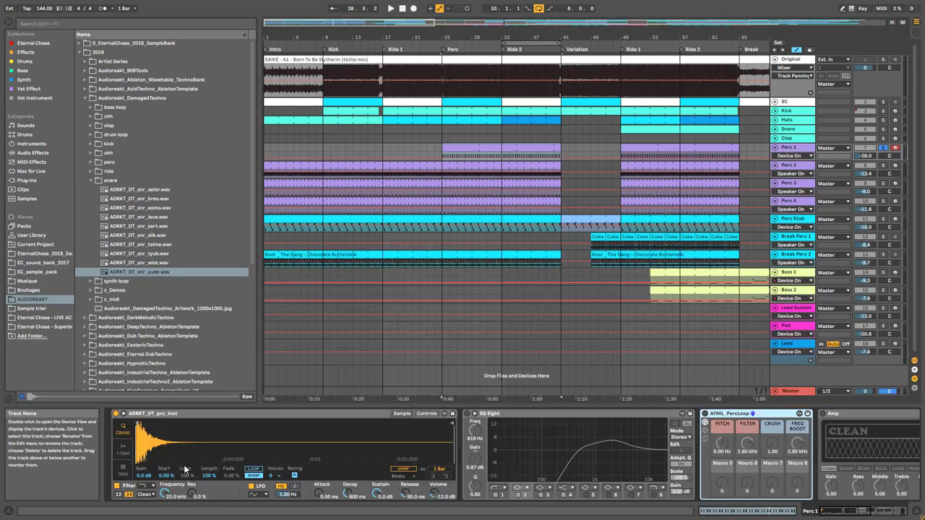
left_click(466, 414)
key("space")
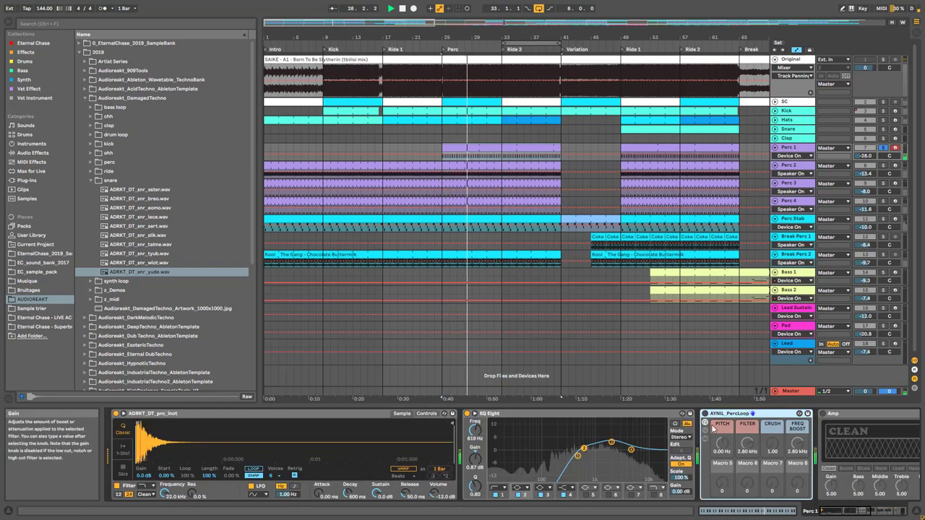
Step: Enable the AYNIL_PercLoop rack, bypass the Delays, EQ Eight and Reverb inside it, and restart playback from bar 25
left_click(705, 414)
mouse_move(856, 512)
left_mouse_down()
mouse_move(879, 512)
mouse_move(864, 510)
left_mouse_up()
left_click(857, 510)
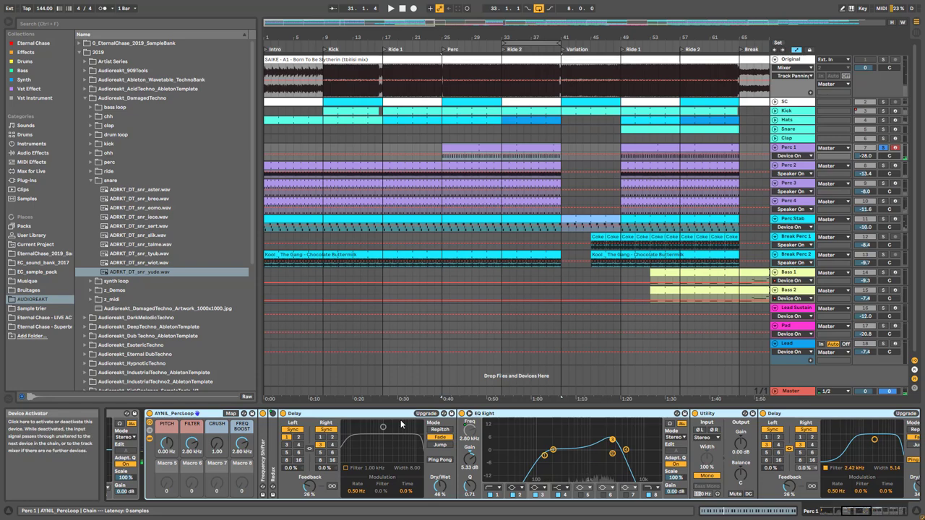
left_click(284, 419)
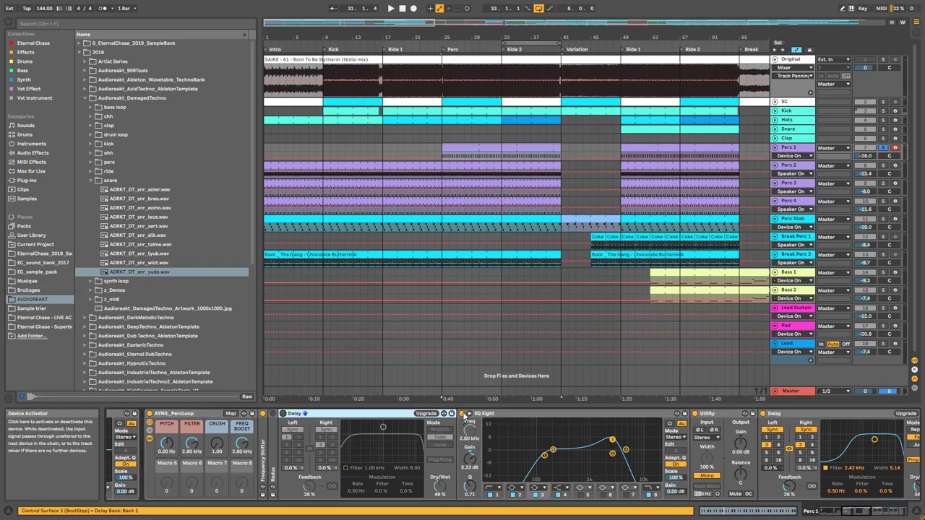
left_click(462, 414)
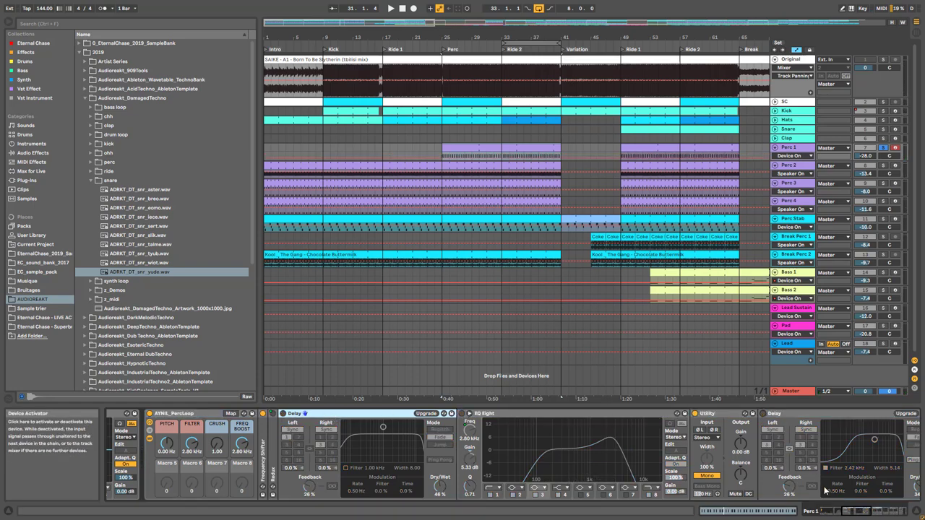
scroll(744, 418, "right", 5)
left_click(727, 415)
key("space")
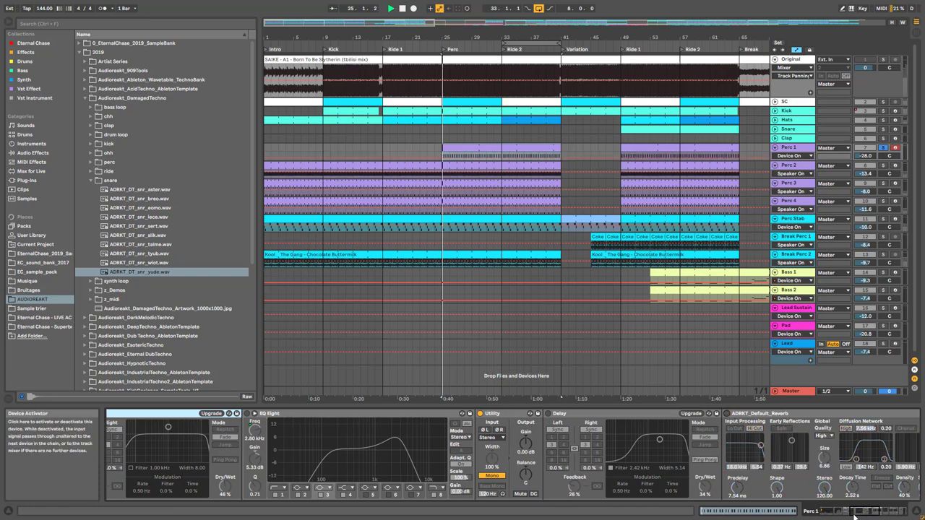
Step: Compare Perc 1 with and without the first Delay of the AYNIL_PercLoop rack, leaving the Delay enabled
left_click_drag(864, 511, 859, 512)
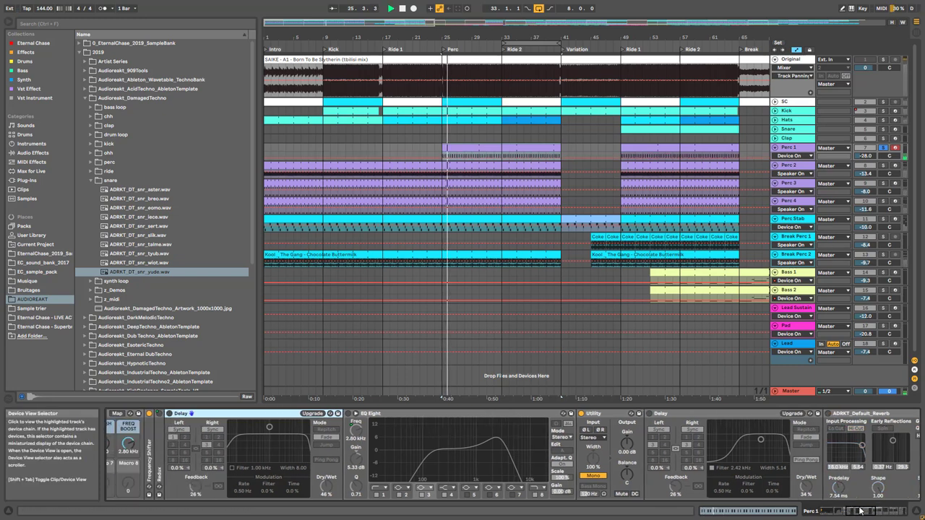
left_click(170, 414)
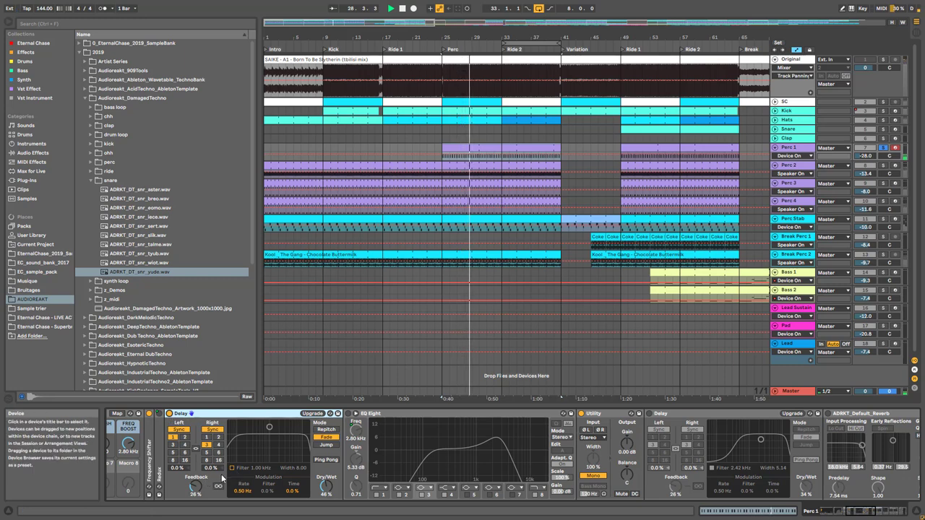
left_click(170, 414)
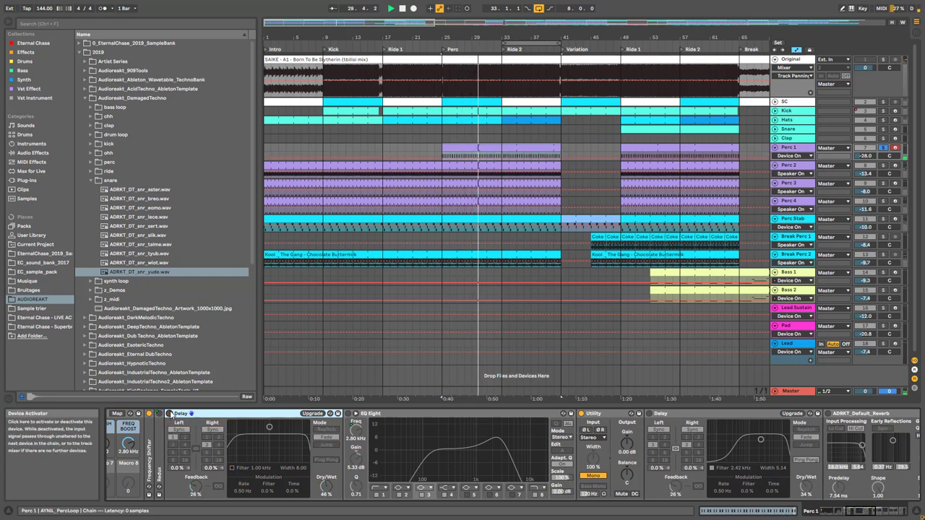
left_click(170, 414)
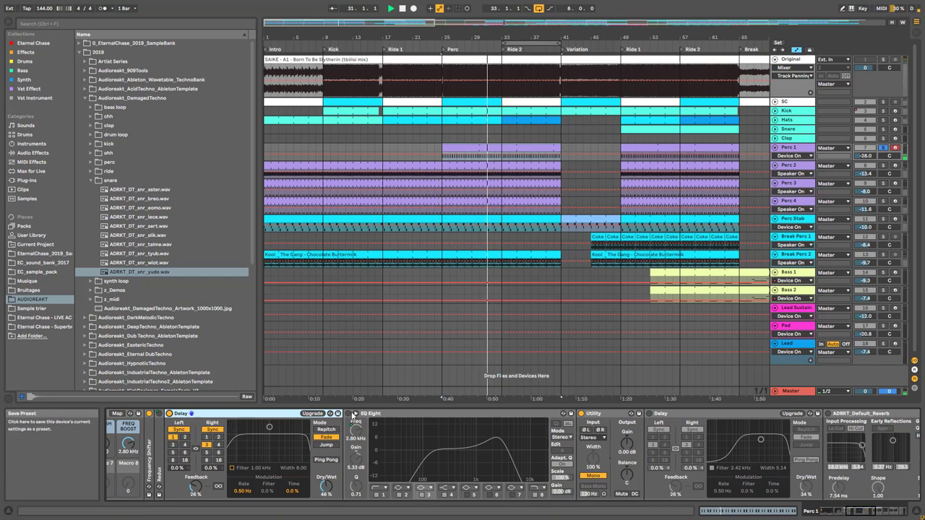
Step: Re-enable the rack's EQ Eight and compare the sound with its mono Utility off and on
left_click(350, 413)
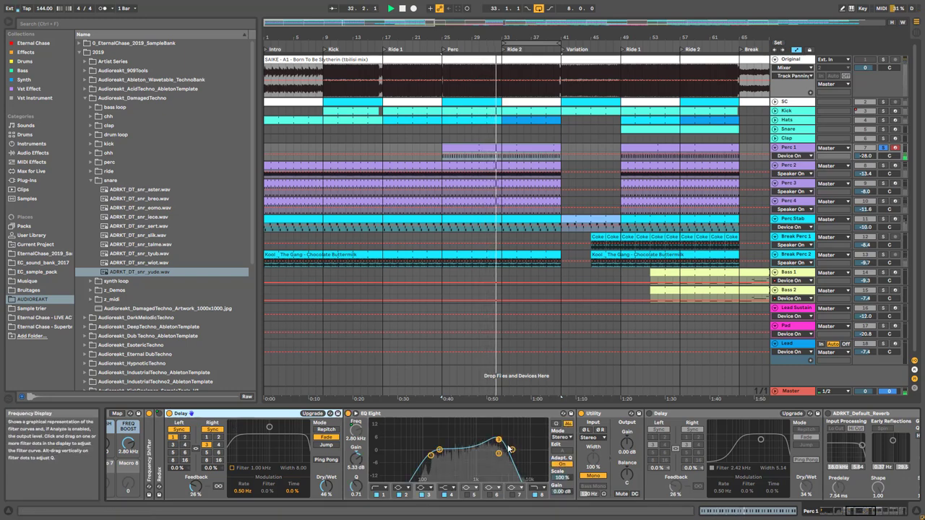
left_click(581, 413)
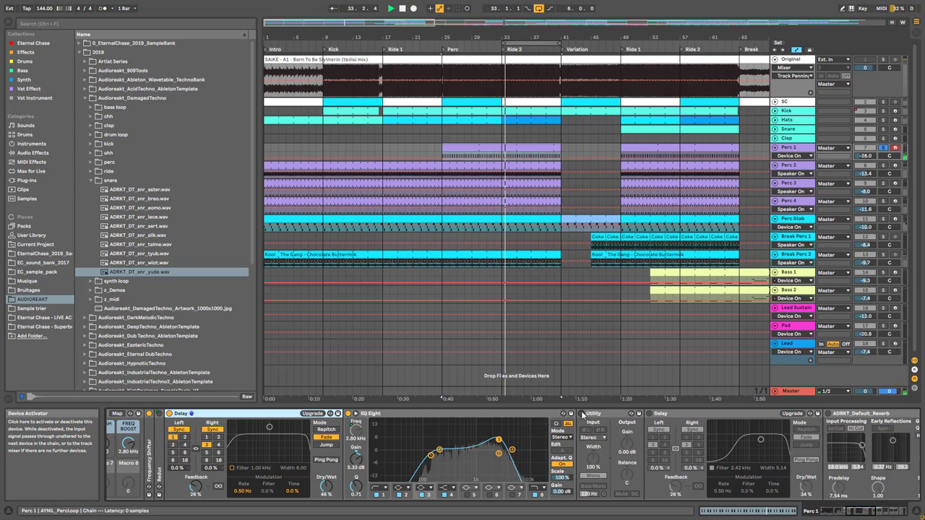
left_click(582, 413)
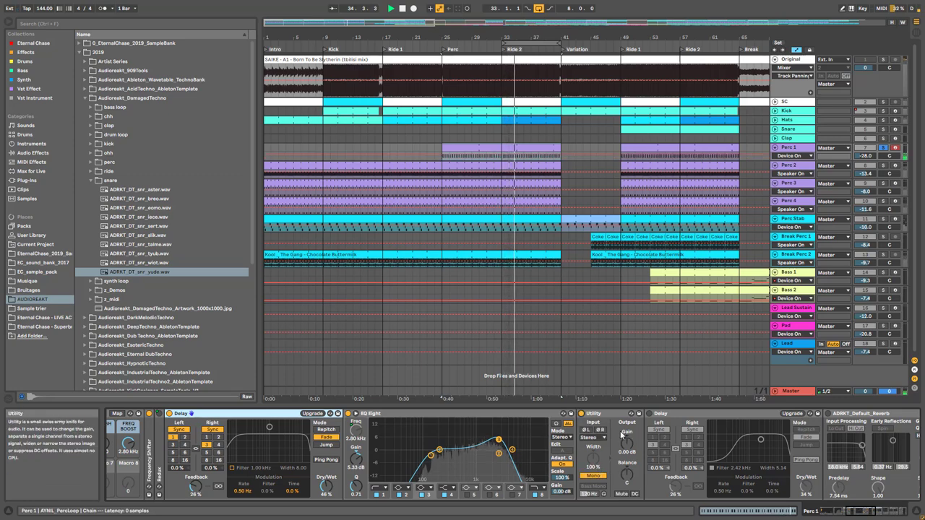
Step: Re-enable the second Delay in the AYNIL_PercLoop rack and listen to the result from bar 25
left_click_drag(852, 510, 861, 511)
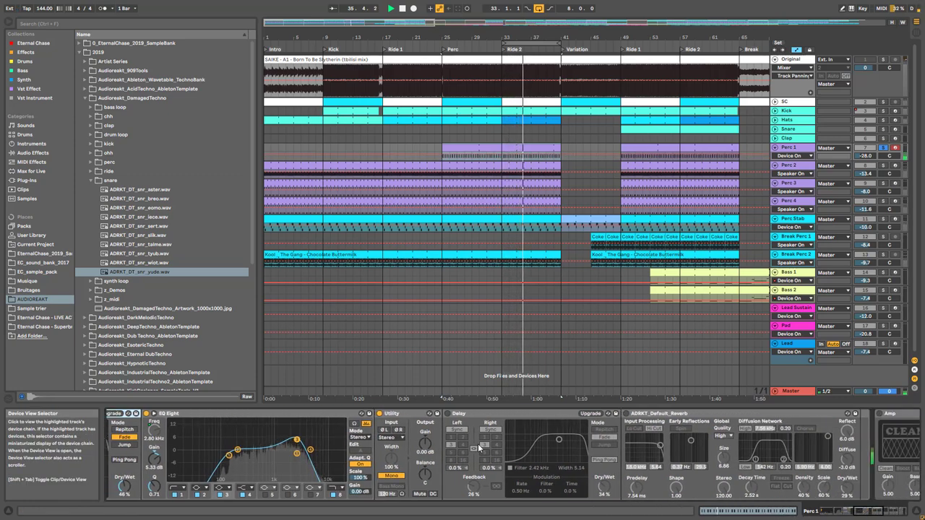
left_click(448, 413)
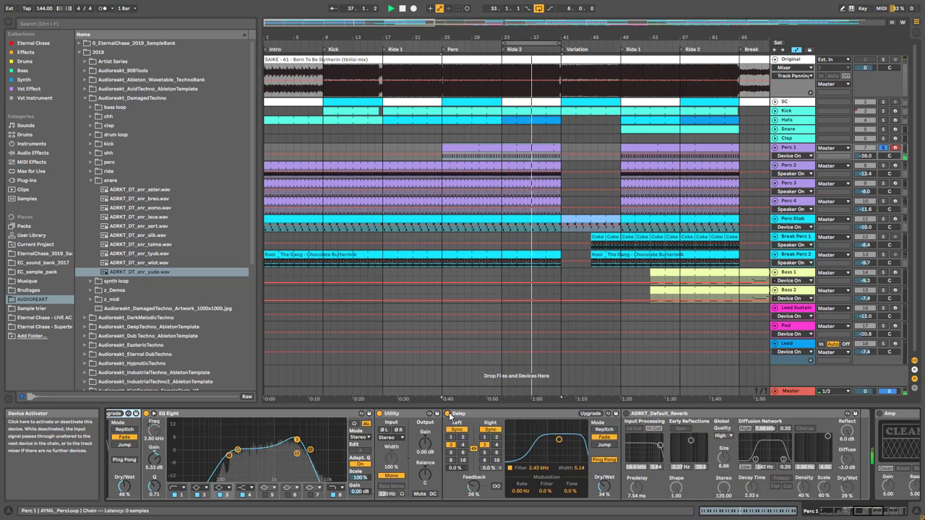
left_click_drag(849, 511, 844, 511)
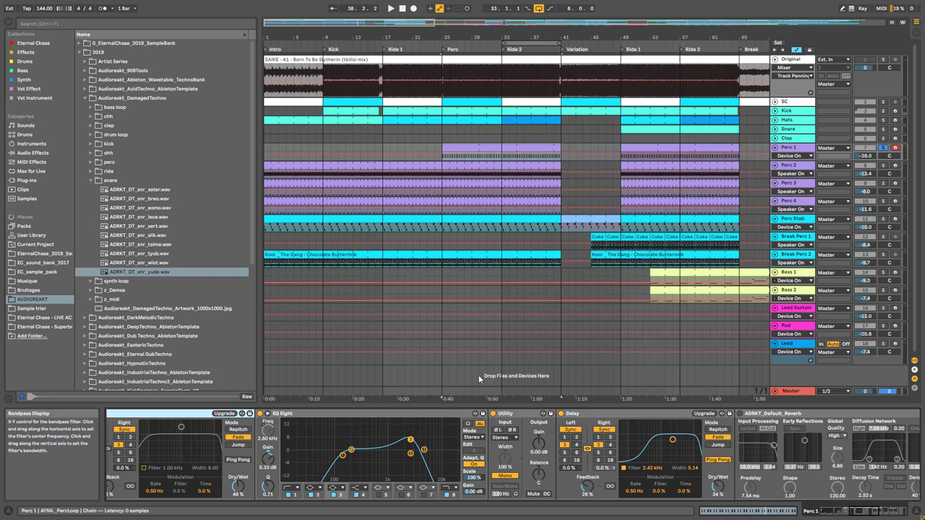
left_click(603, 416)
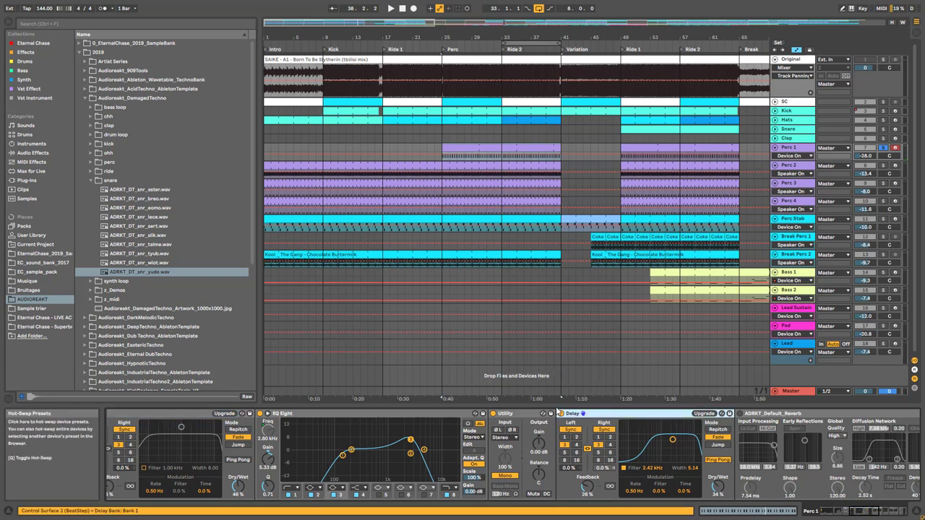
key("space")
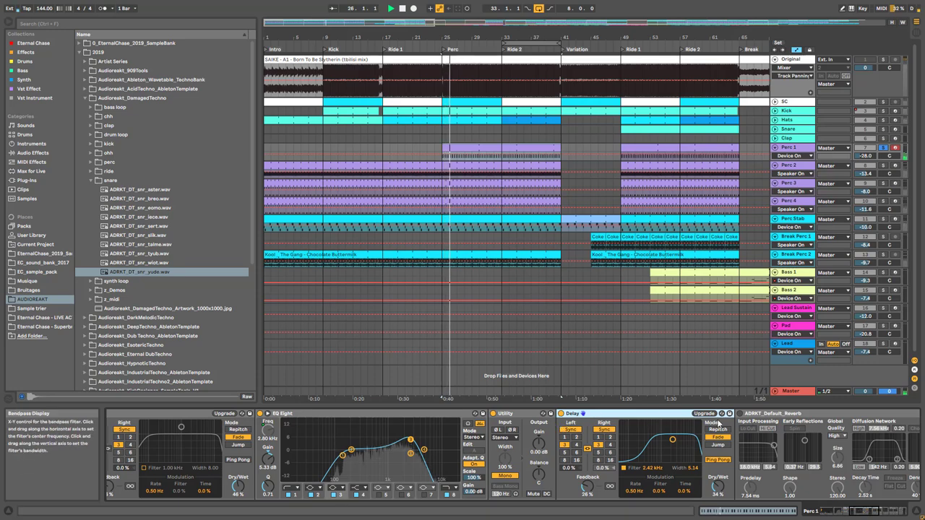
Step: Fold the AYNIL_PercLoop rack's devices and re-enable the Amp, Reverb and sidechained Compressor that follow it
left_click(884, 514)
left_click_drag(884, 514, 834, 514)
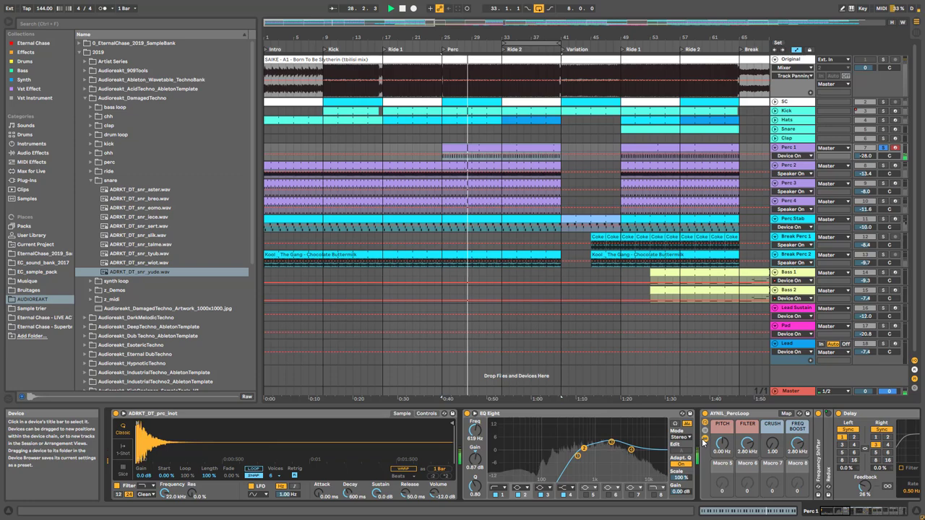
left_click(860, 509)
scroll(498, 422, "right", 3)
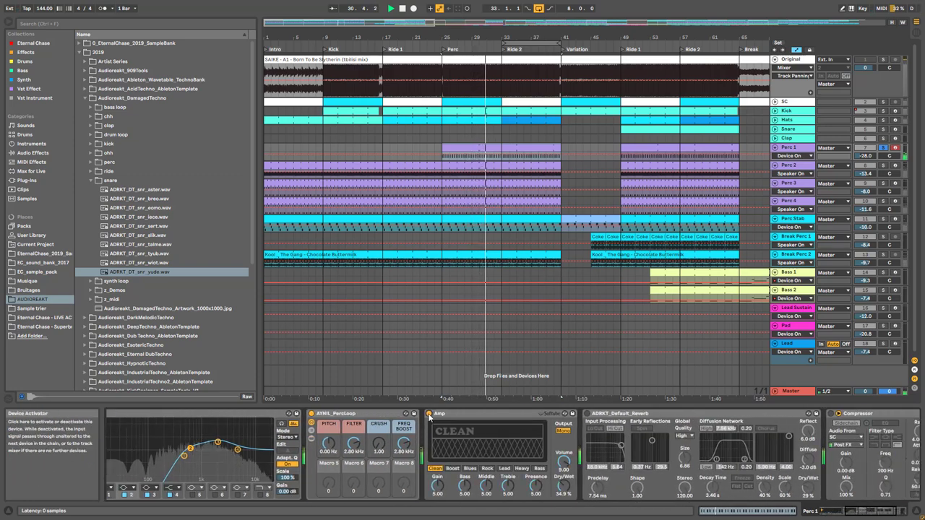
left_click(586, 414)
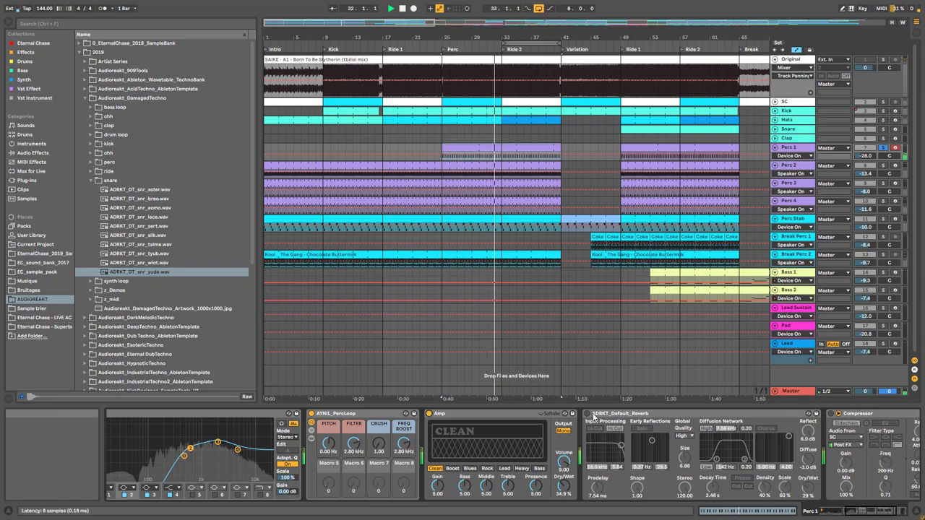
left_click(887, 511)
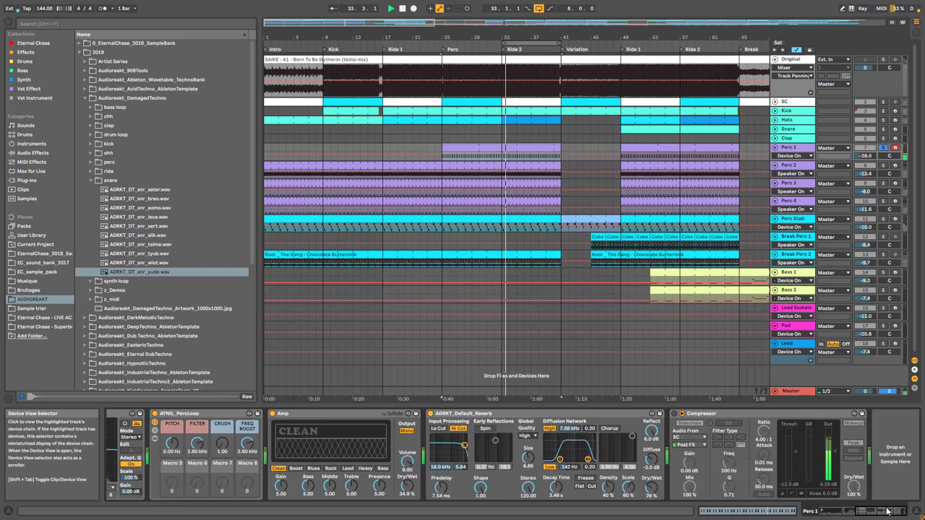
left_click(675, 414)
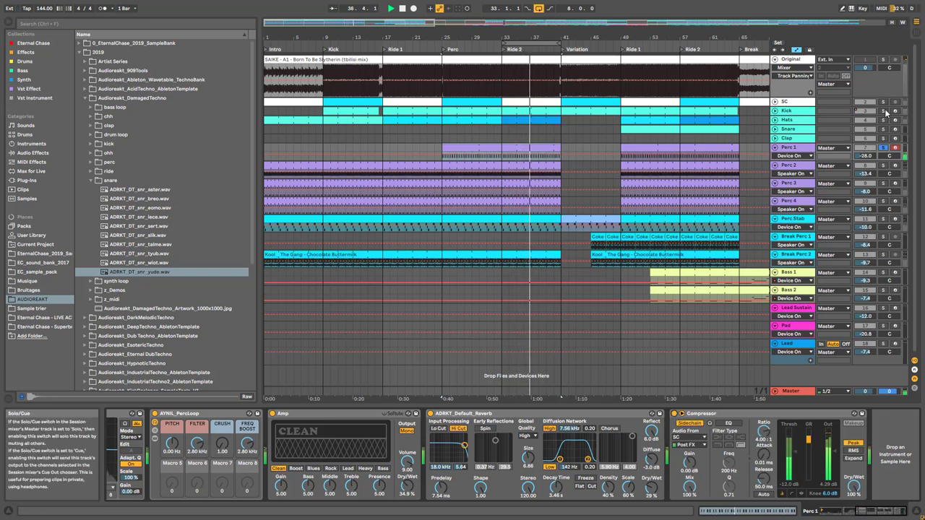
Step: Solo the Kick and Hats tracks alongside Perc 1, listen to them together, and stop playback
left_click(882, 111)
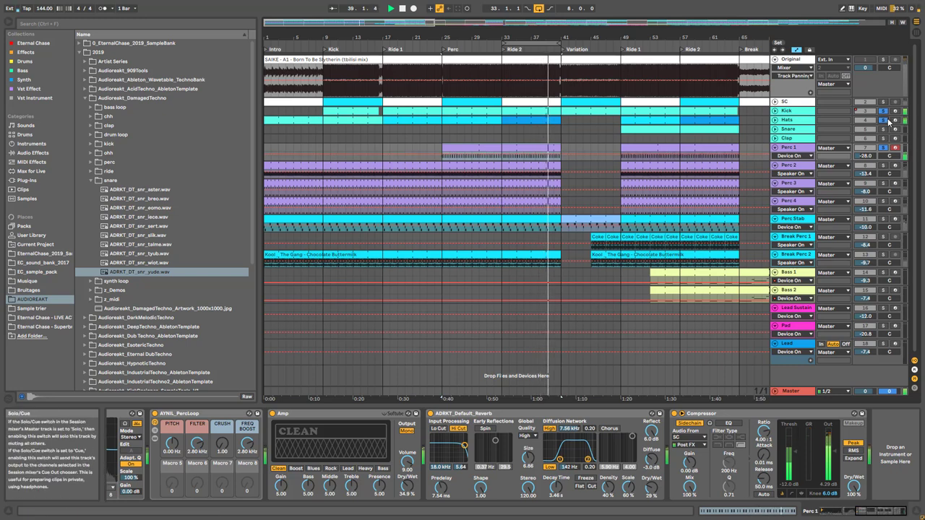
key("space")
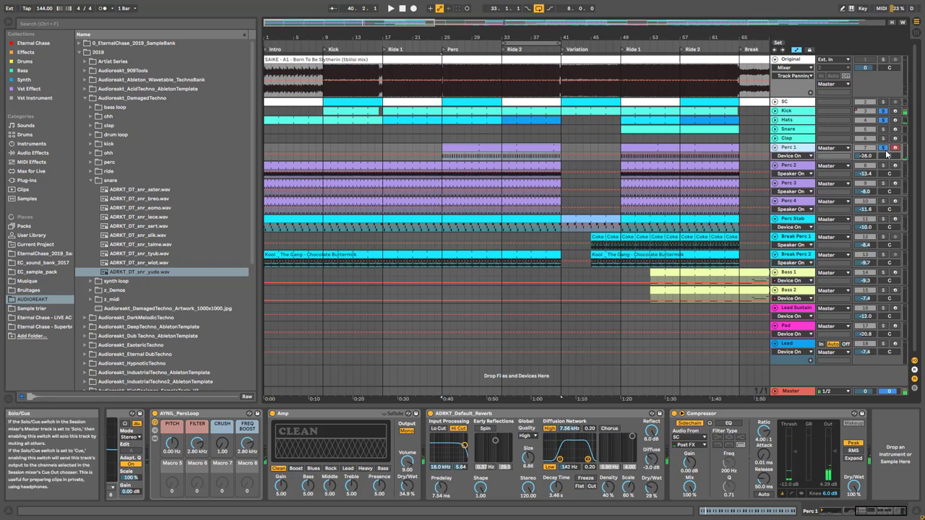
Step: Solo only the Perc 2 track and play it from bar 25
left_click(861, 168)
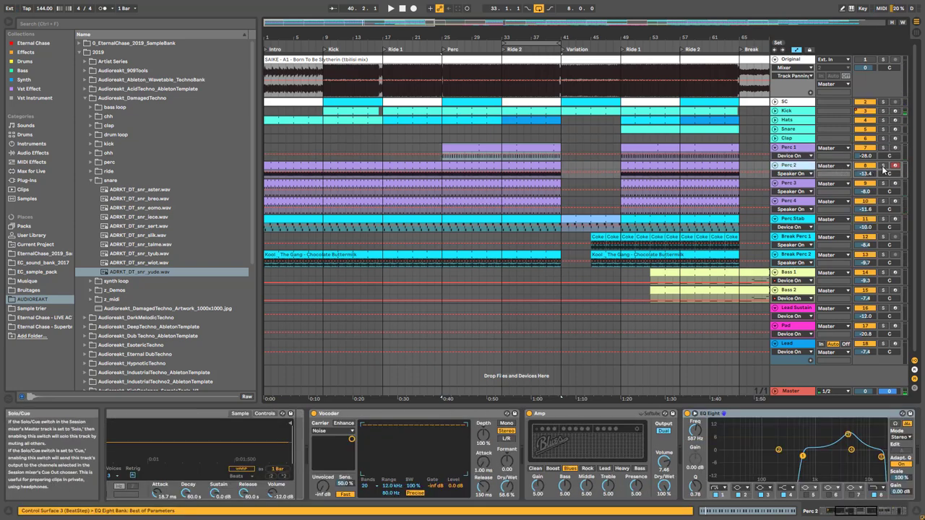
key("space")
left_click(504, 168)
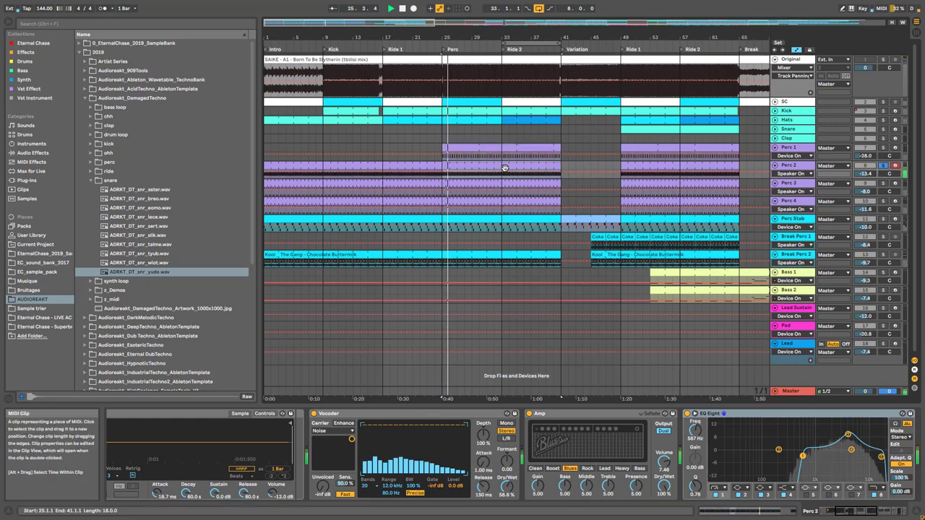
Step: Bypass Perc 2's Vocoder and Amp, stop playback, and show the Drum Rack and ADRKT_DT_prc_cared sampler at the chain's start
left_click_drag(855, 511, 862, 514)
key("space")
left_click(849, 513)
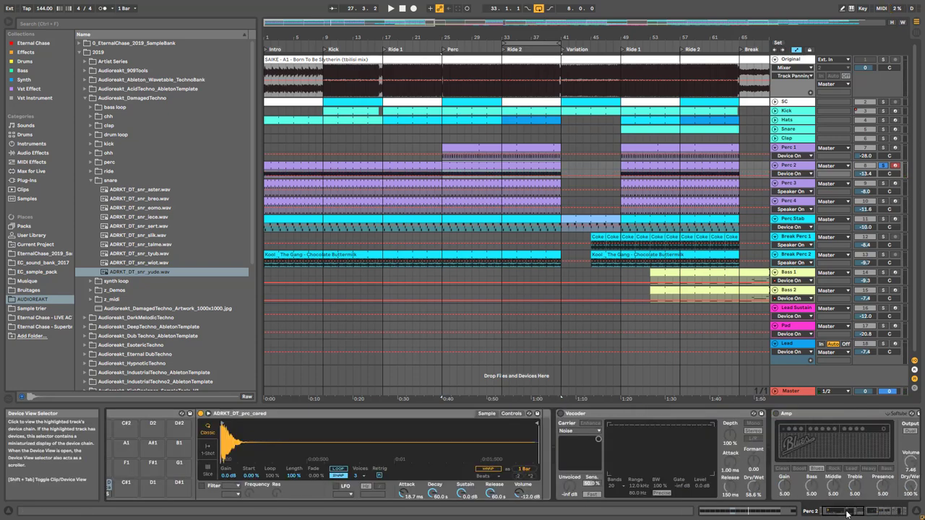
left_click(846, 514)
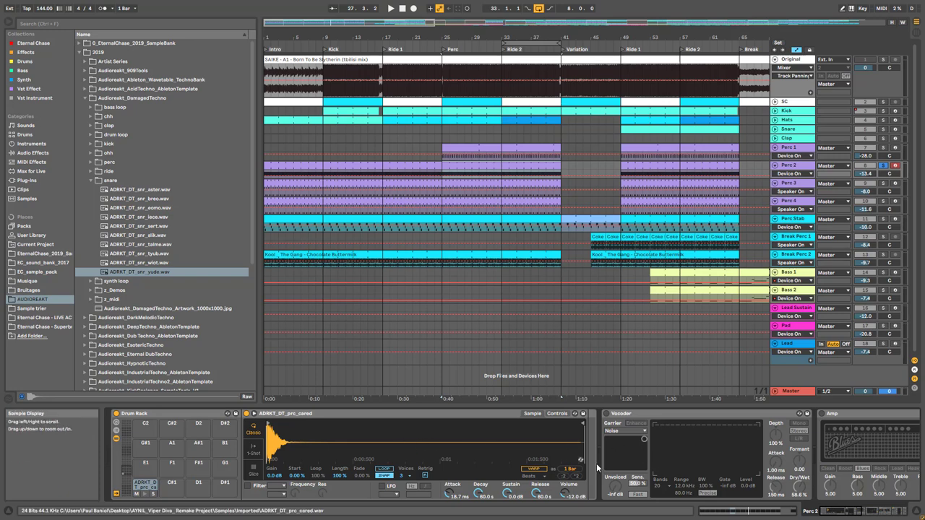
Step: Locate the ADRKT_DT_prc_cared sample in the browser through the sampler's hot-swap, and leave hot-swap mode
left_click(580, 459)
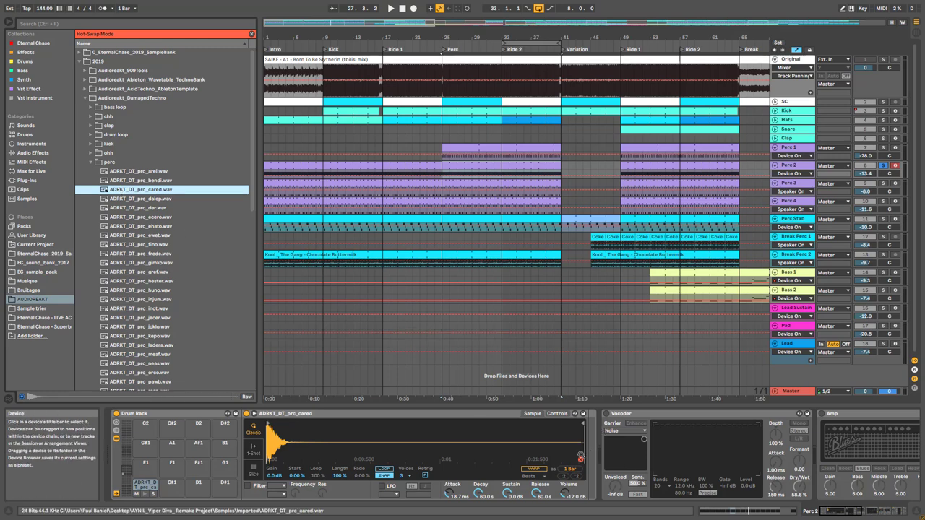
left_click(580, 458)
Step: Play Perc 2 from bar 25 with its Vocoder re-enabled, comparing the sound with the Vocoder bypassed and active
left_click(606, 414)
key("space")
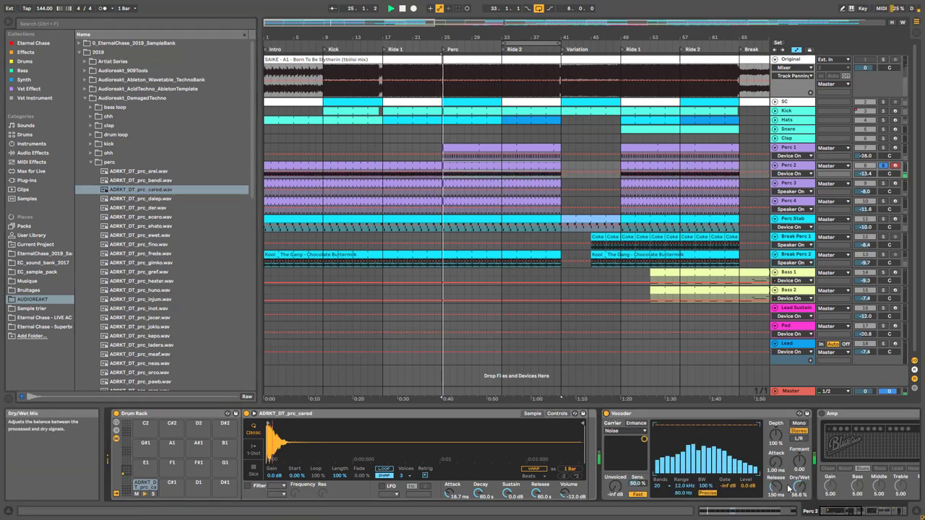
left_click(606, 414)
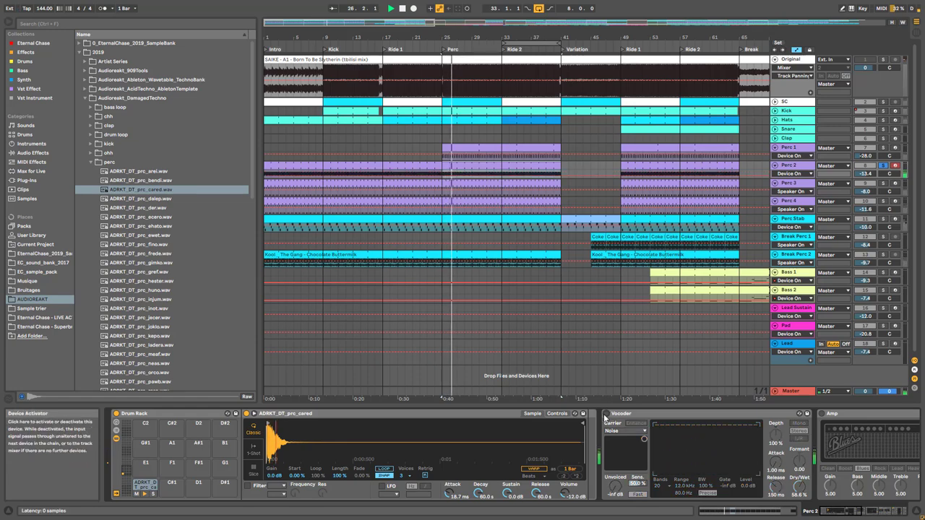
left_click(606, 414)
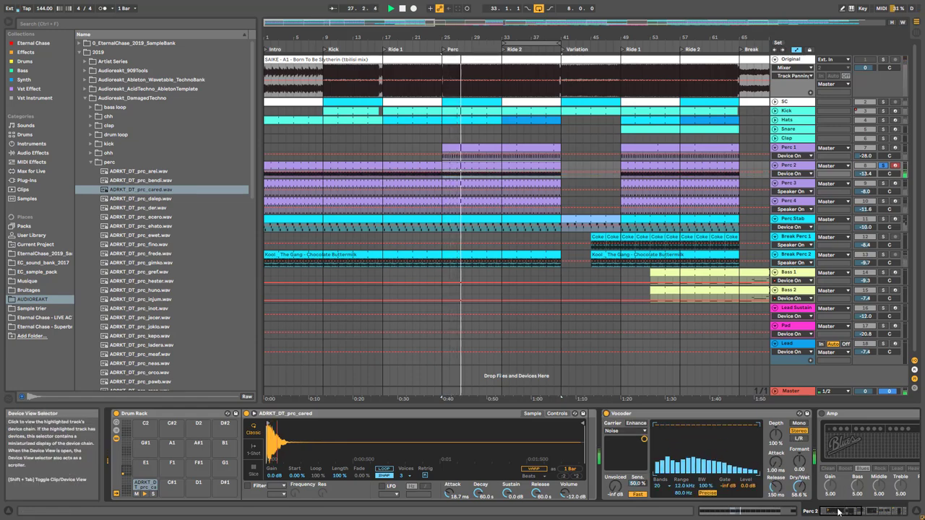
Step: Re-enable Perc 2's Amp, EQ Eight and Reverb during playback and show the Compressor and Utility ending the chain
left_click_drag(866, 511, 877, 511)
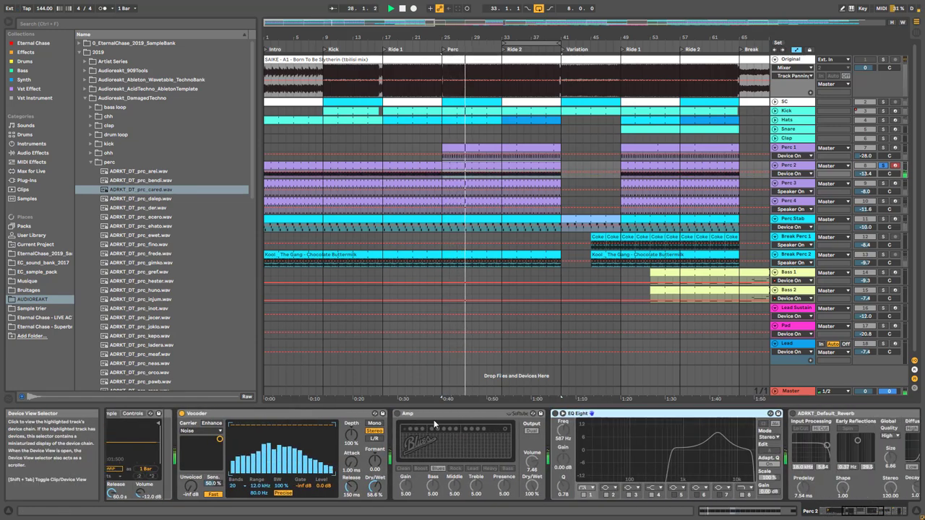
left_click(396, 414)
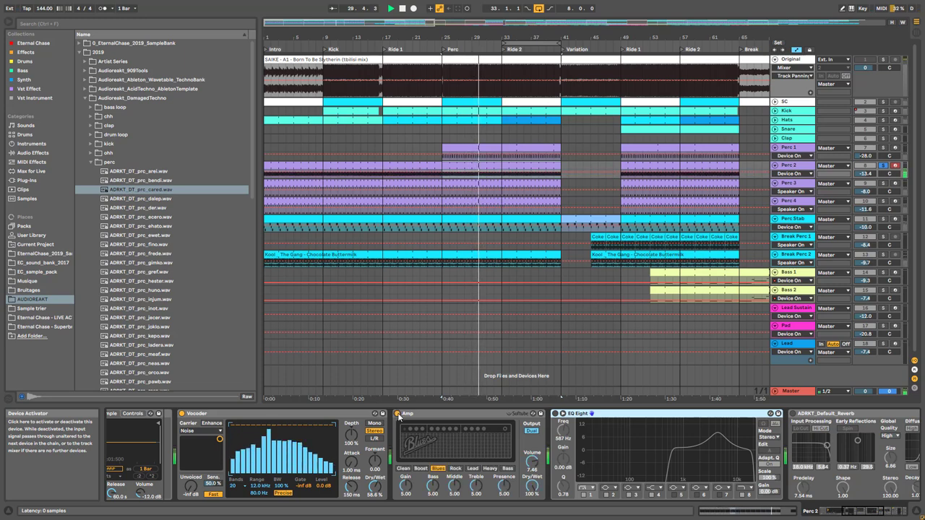
left_click(555, 414)
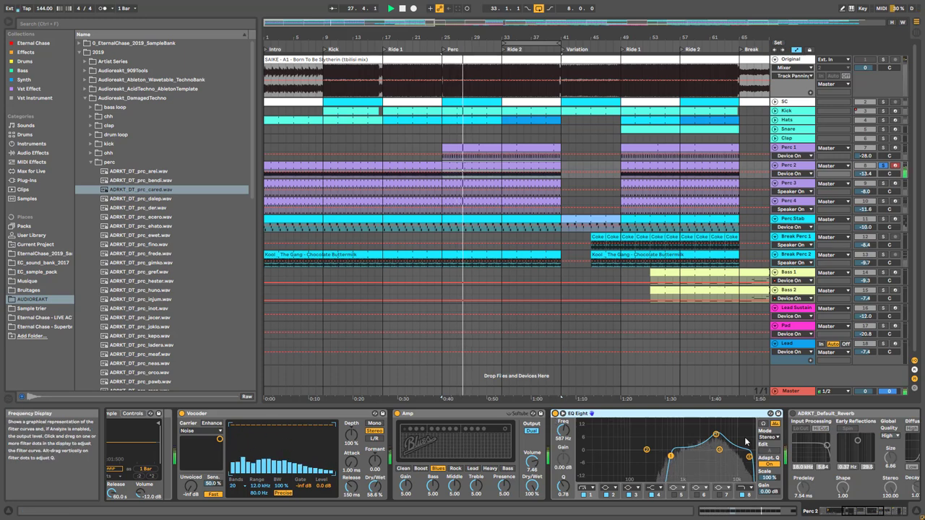
mouse_move(713, 435)
left_mouse_down()
mouse_move(730, 433)
mouse_move(715, 434)
left_mouse_up()
scroll(435, 418, "right", 5)
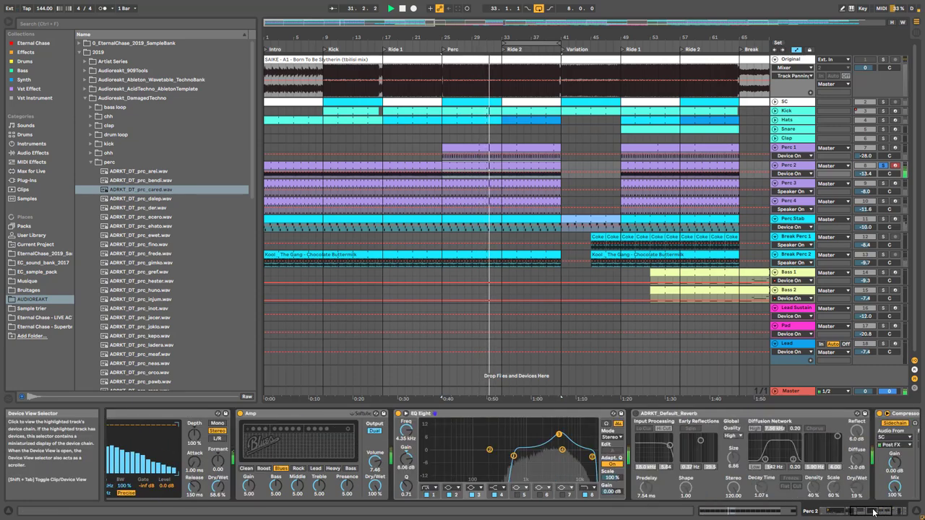
left_click(433, 414)
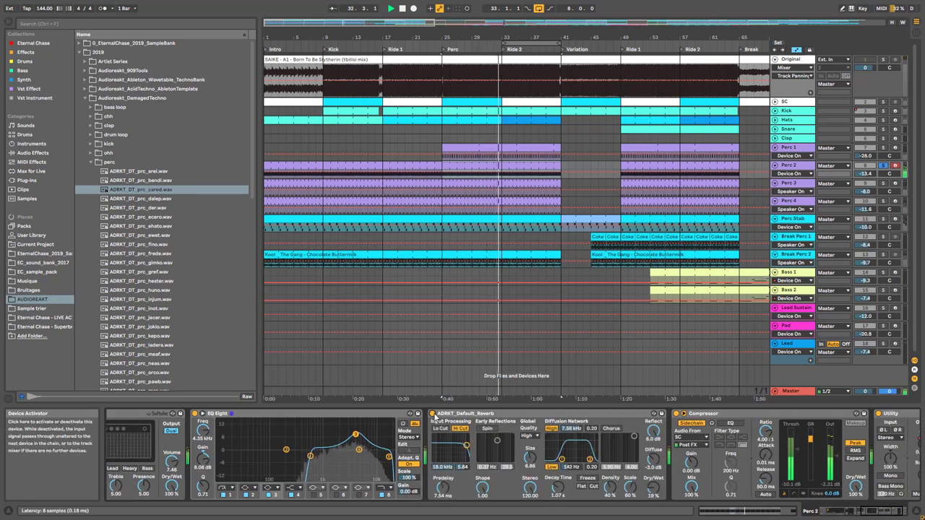
left_click(891, 515)
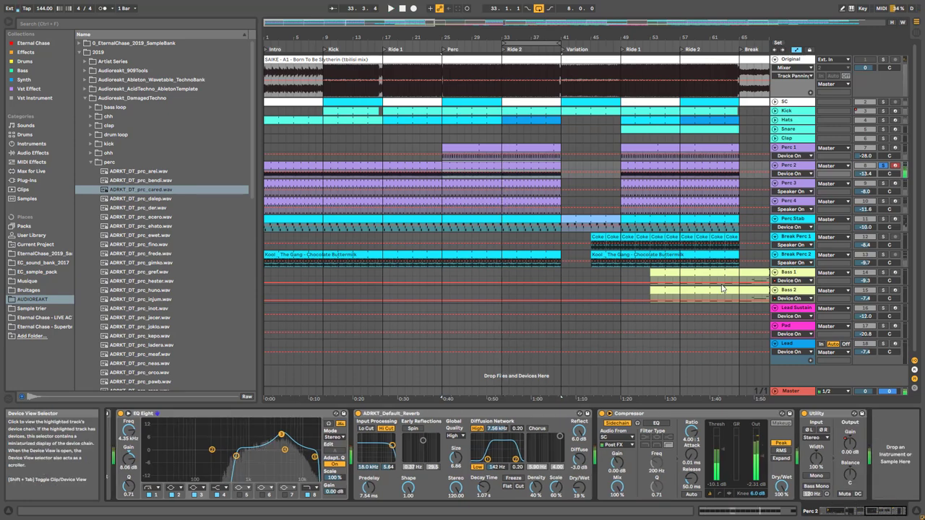
Step: Play from bar 25, unsolo Perc 2 to hear it in the full mix, and stop playback
key("space")
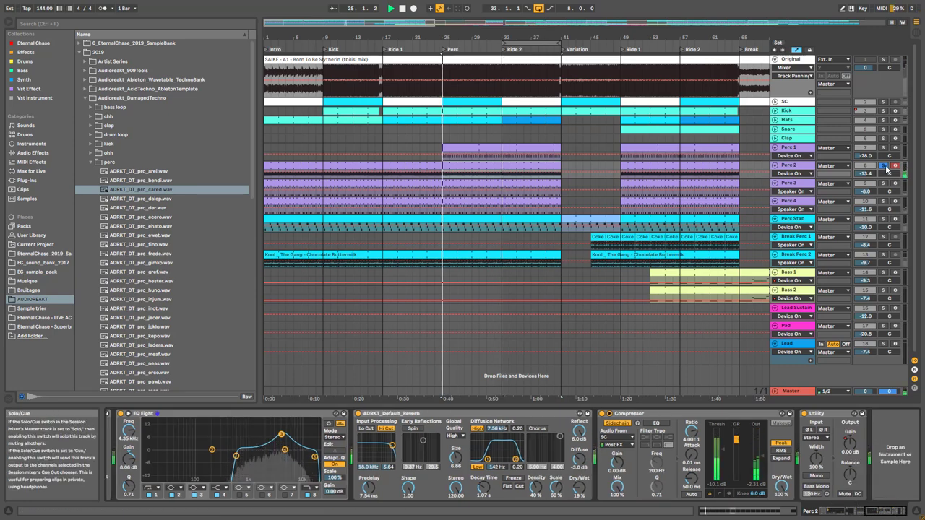
left_click(885, 167)
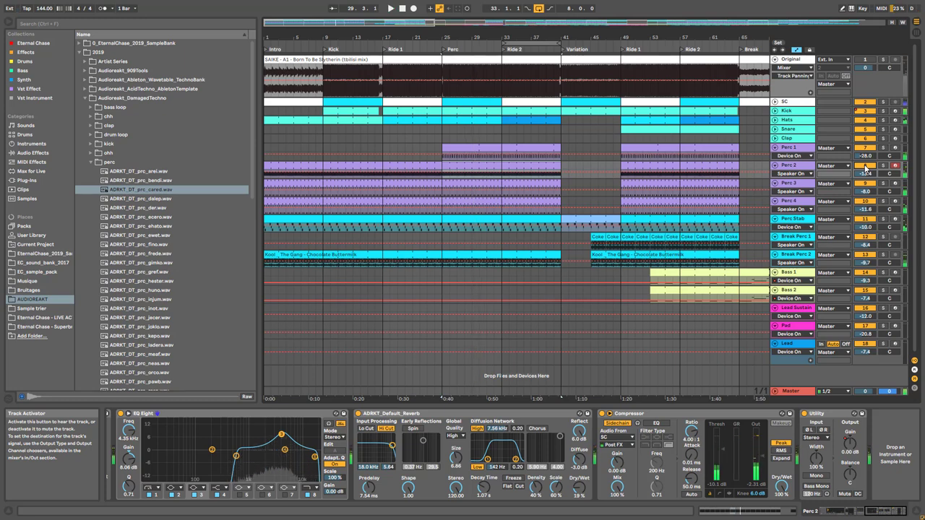
left_click(490, 166)
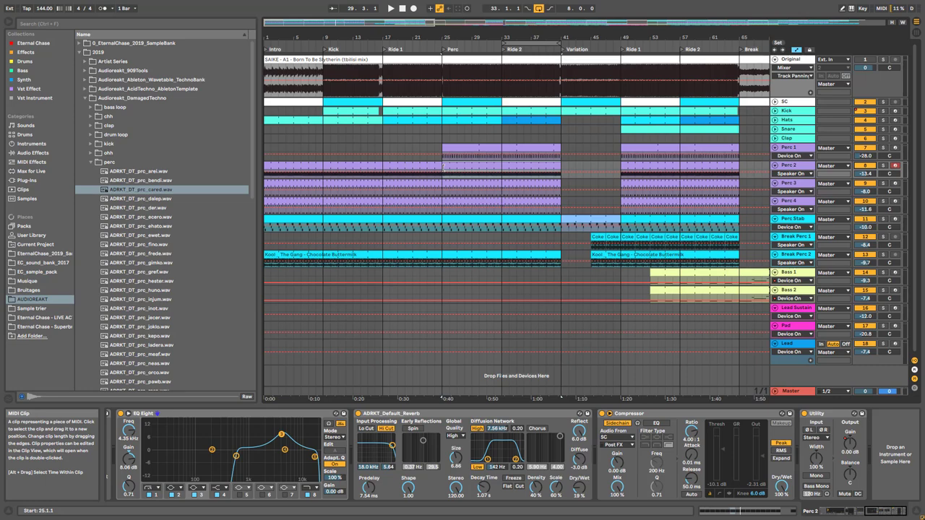
Step: Select the Perc 3 track, solo it and play it from bar 25
left_click(885, 190)
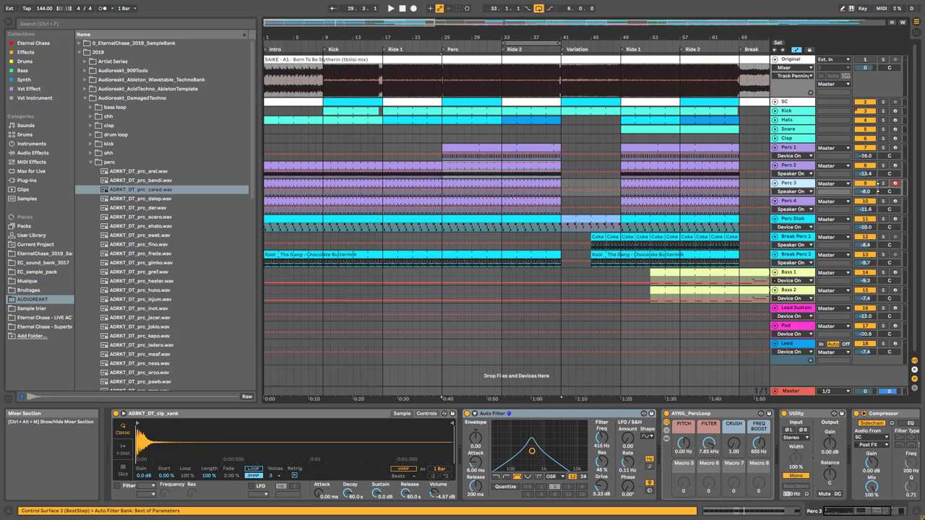
left_click(883, 183)
key("space")
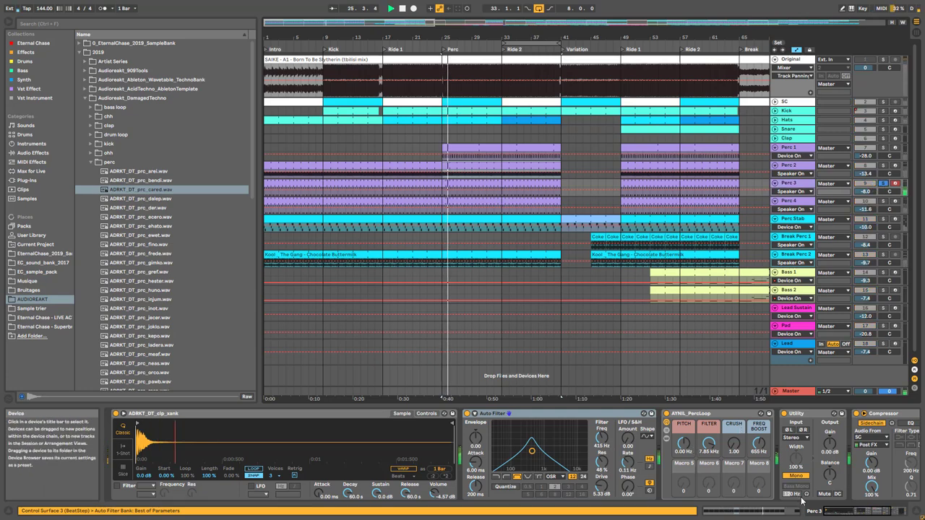
Step: Bypass Perc 3's Auto Filter, AYNIL_PercLoop, Utility and Compressor, and play the dry ADRKT_DT_clp_xank sampler from bar 25
left_click_drag(860, 511, 882, 511)
key("space")
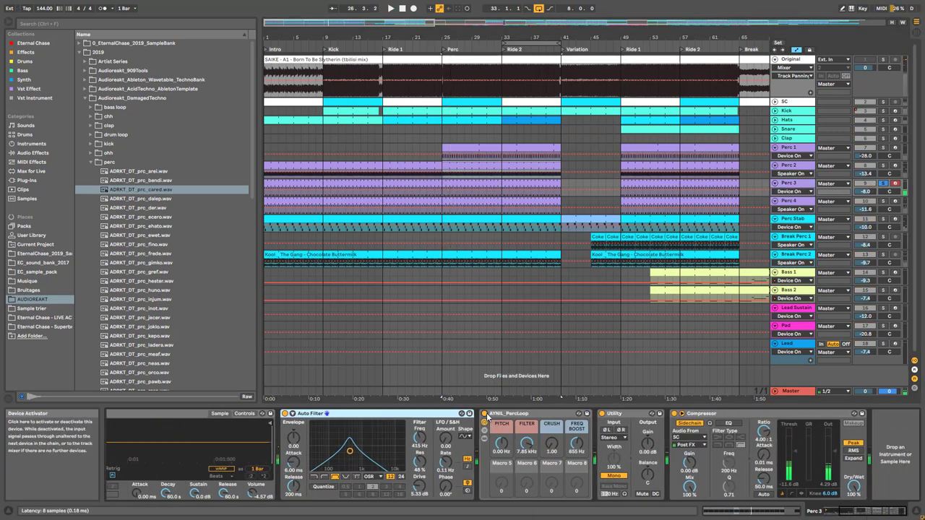
left_click(291, 415)
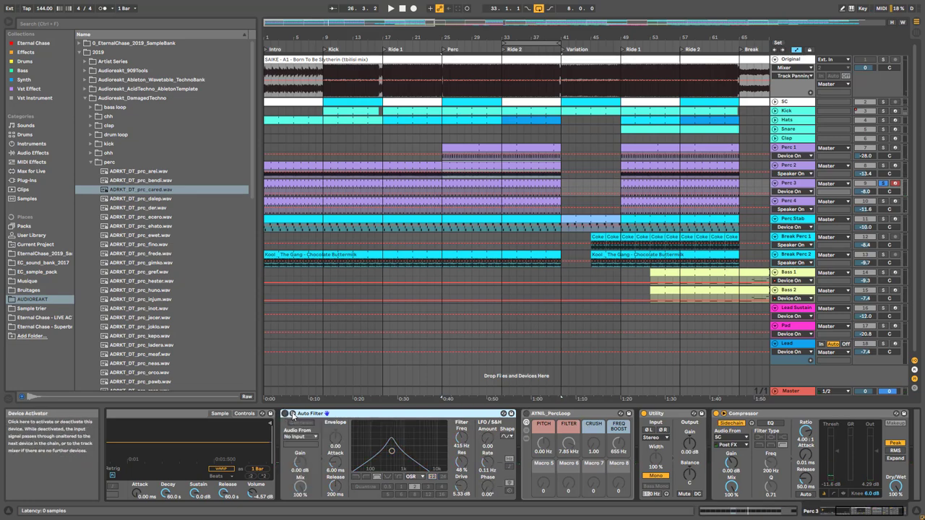
left_click(292, 415)
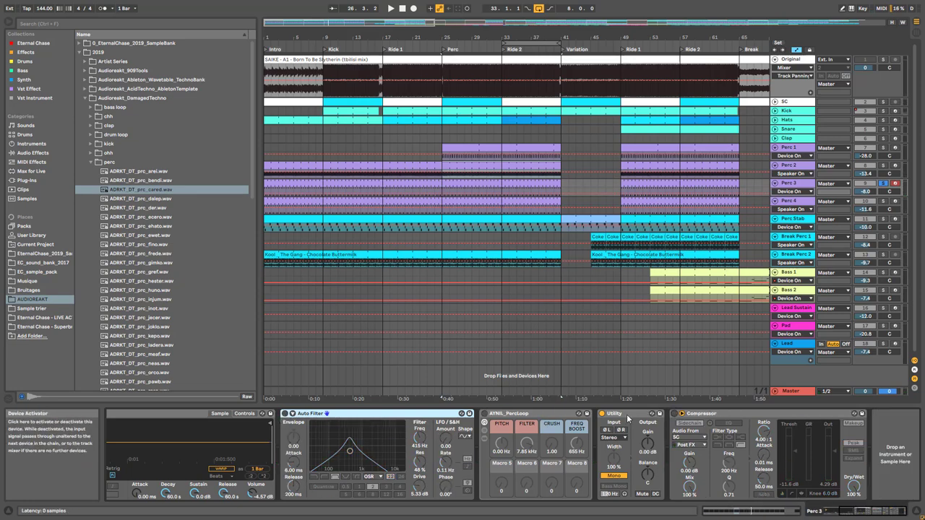
left_click(602, 414)
left_click_drag(890, 511, 875, 511)
key("space")
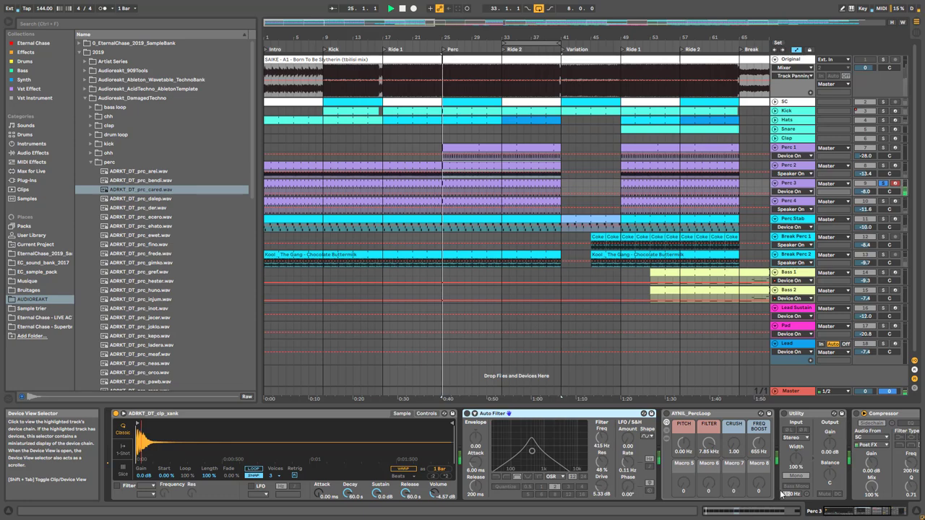
Step: Open Perc 3's MIDI clip with note folding off and add a short C3 note just past the loop's end
double_click(448, 182)
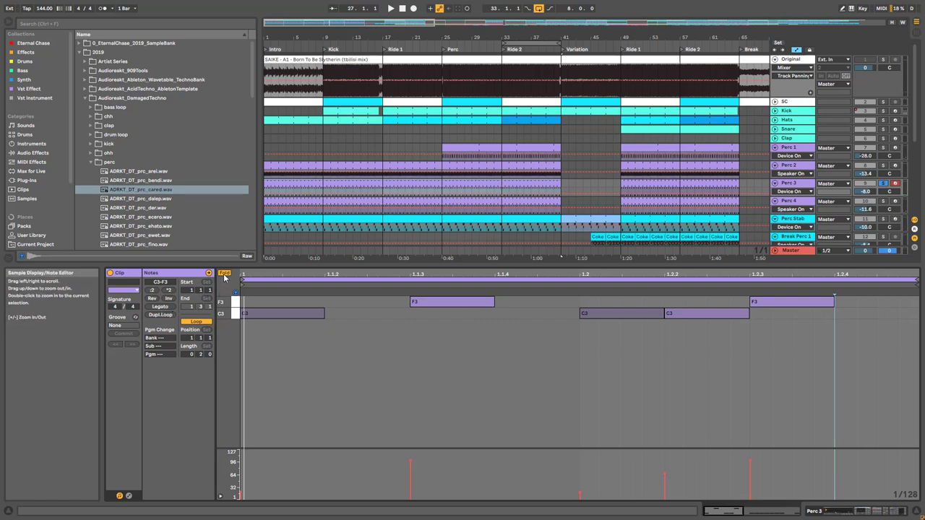
left_click(224, 274)
left_click_drag(286, 276, 227, 269)
left_click_drag(406, 275, 343, 282)
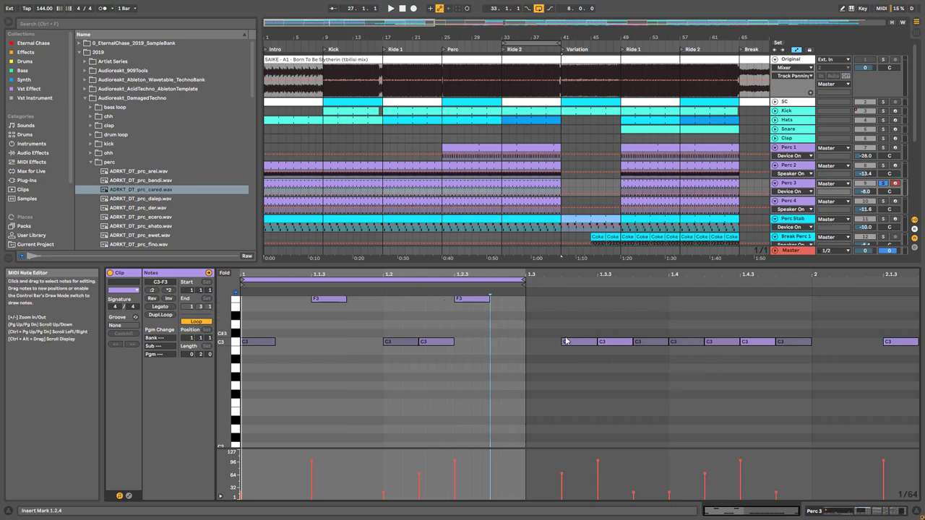
double_click(544, 344)
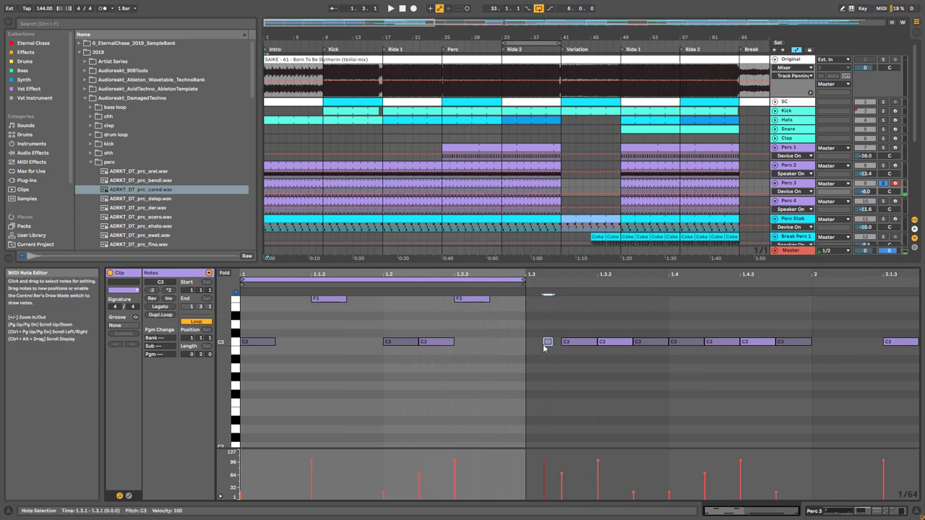
left_click_drag(524, 348, 542, 345)
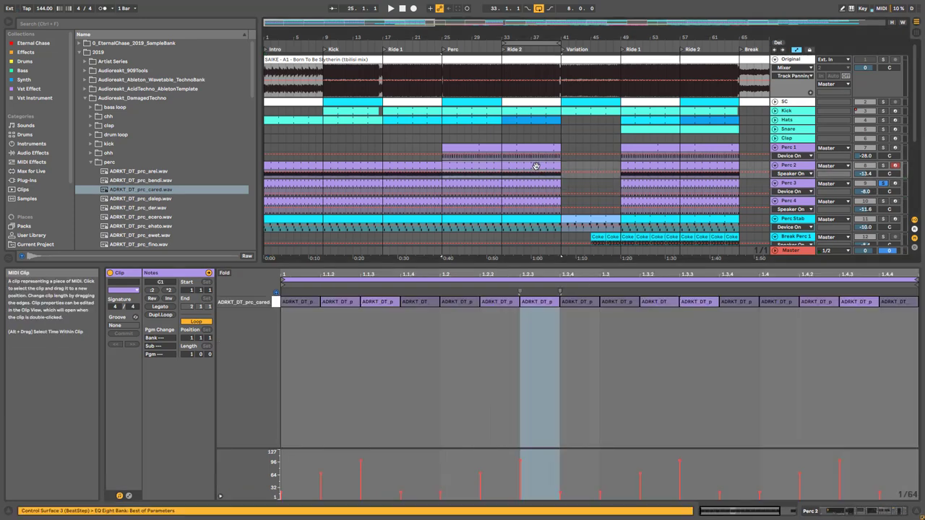
Step: Examine Perc 2's clip notes for comparison, and reopen Perc 3's clip with its loop range selected
left_click(350, 300)
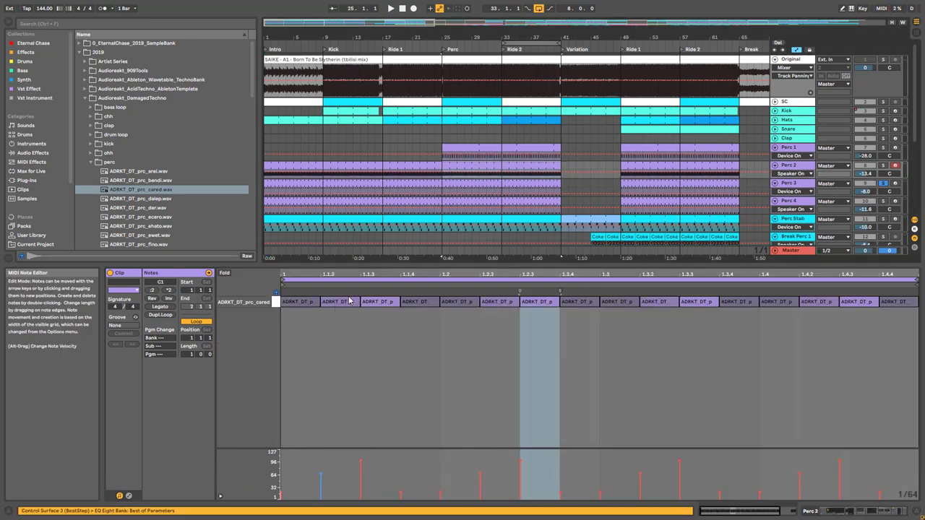
left_click(444, 189)
left_click(441, 279)
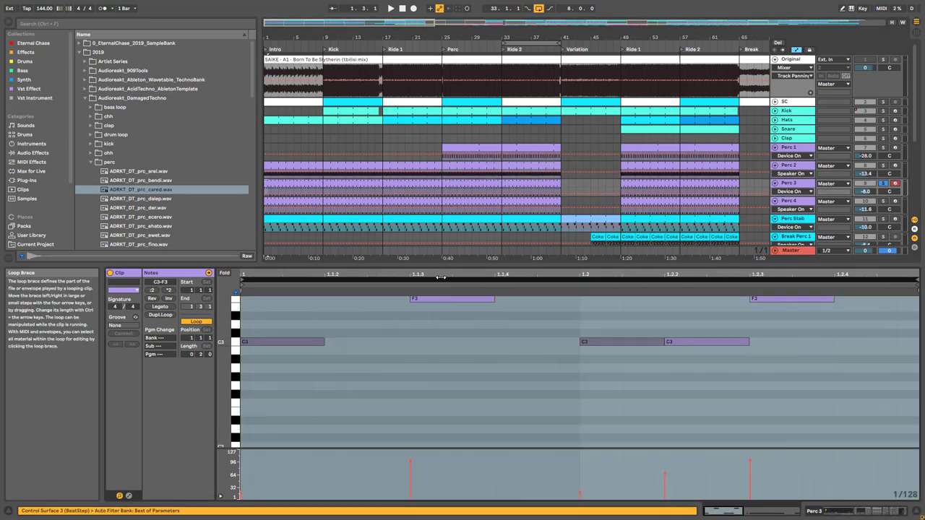
left_click_drag(440, 274, 441, 217)
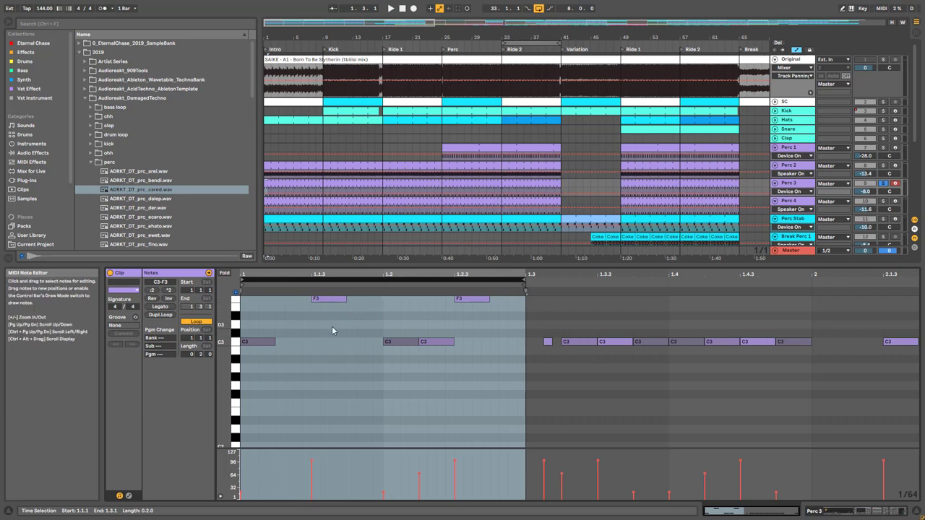
Step: Try an extra low-velocity C3 note at different spots in Perc 3's loop during playback, and undo the changes
key("space")
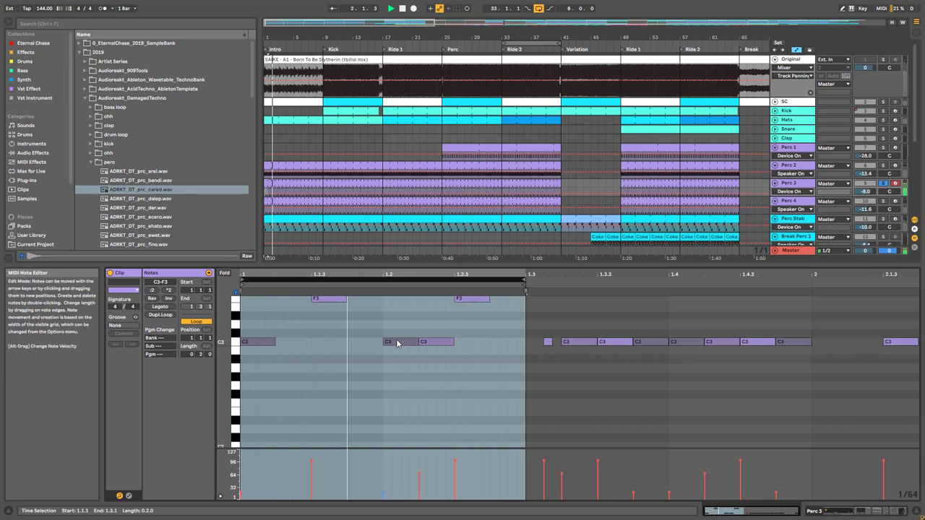
double_click(363, 343)
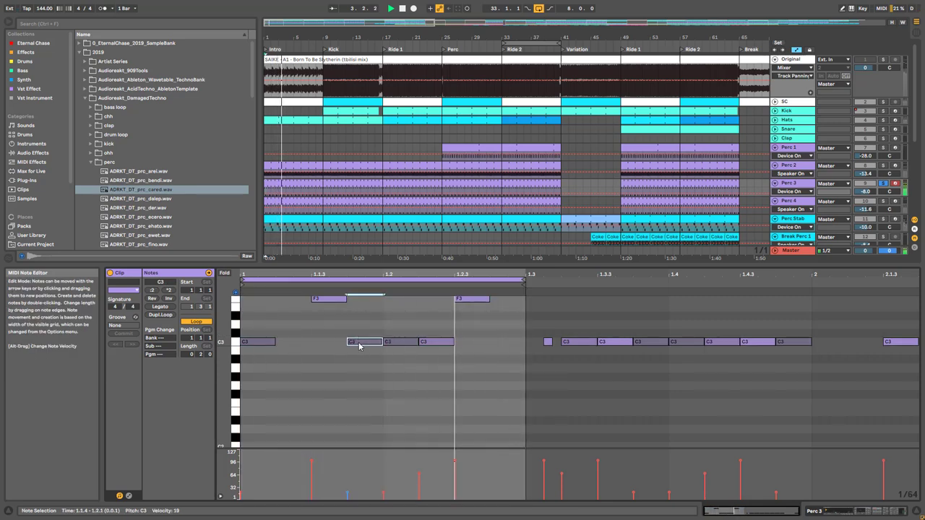
left_click_drag(361, 343, 508, 345)
double_click(446, 344)
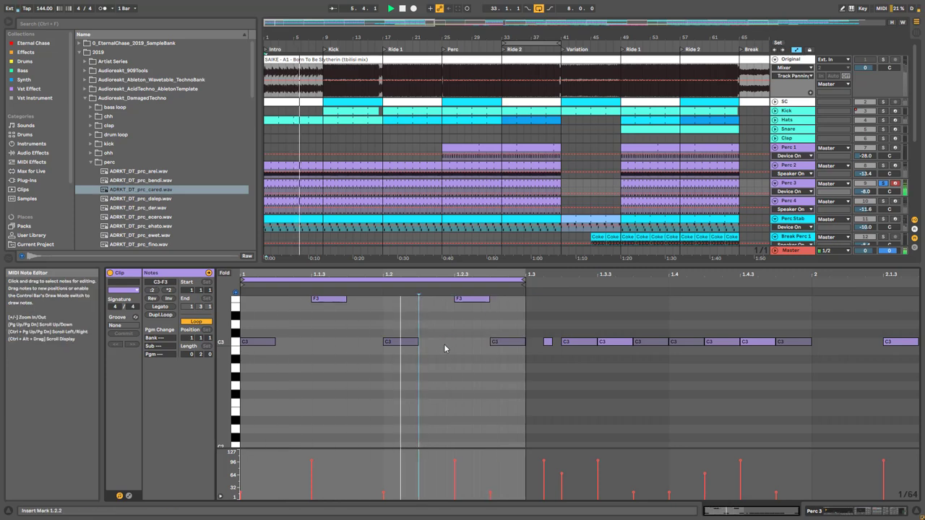
double_click(444, 345)
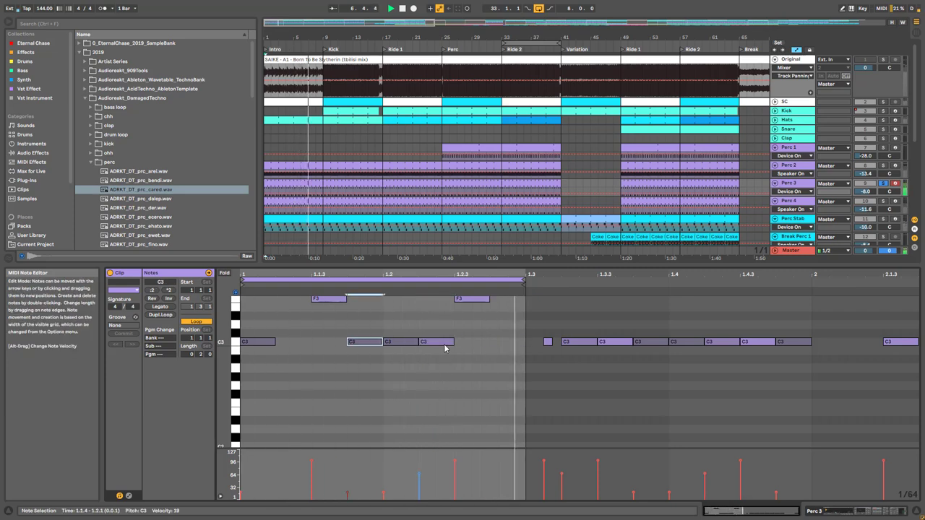
key("super+Left")
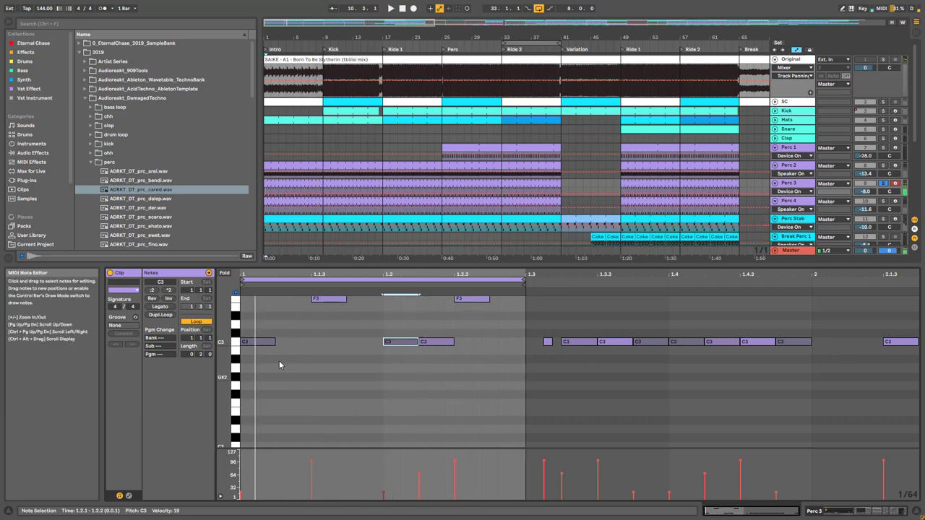
Step: Review the C3 and F3 notes, return to Perc 3's device chain and select the AYNIL_PercLoop rack
scroll(363, 330, "up", 3)
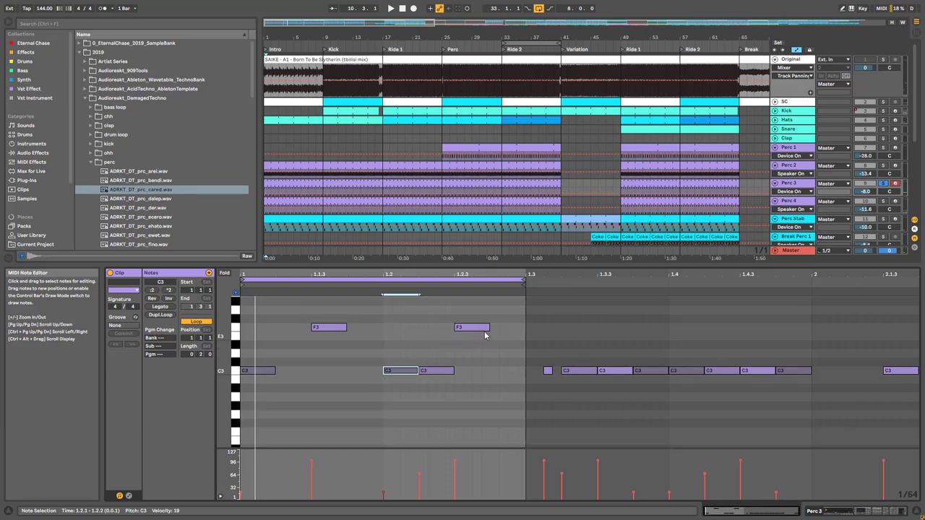
scroll(474, 325, "up", 1)
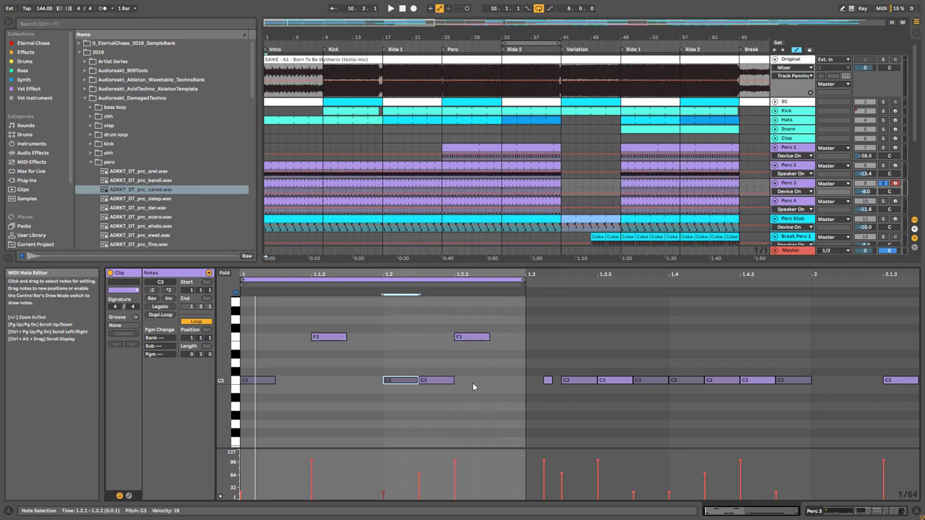
left_click(804, 186)
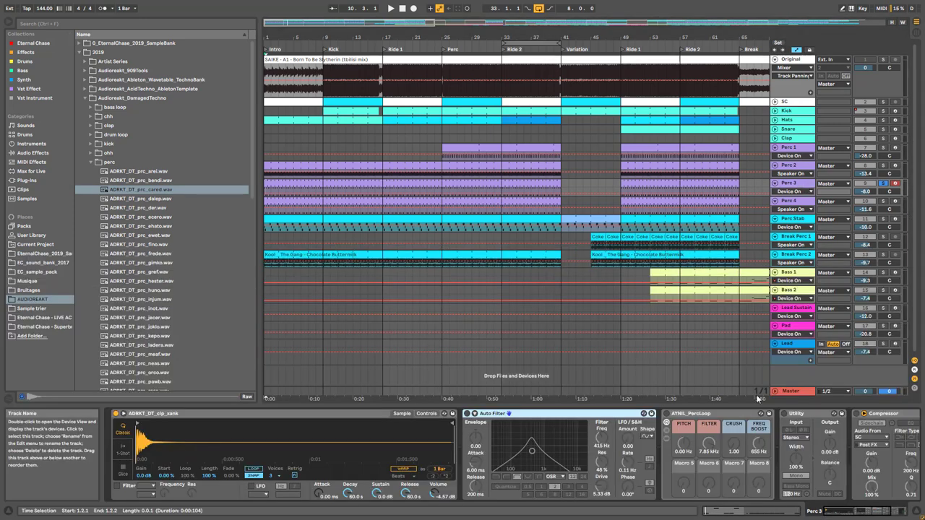
left_click(712, 416)
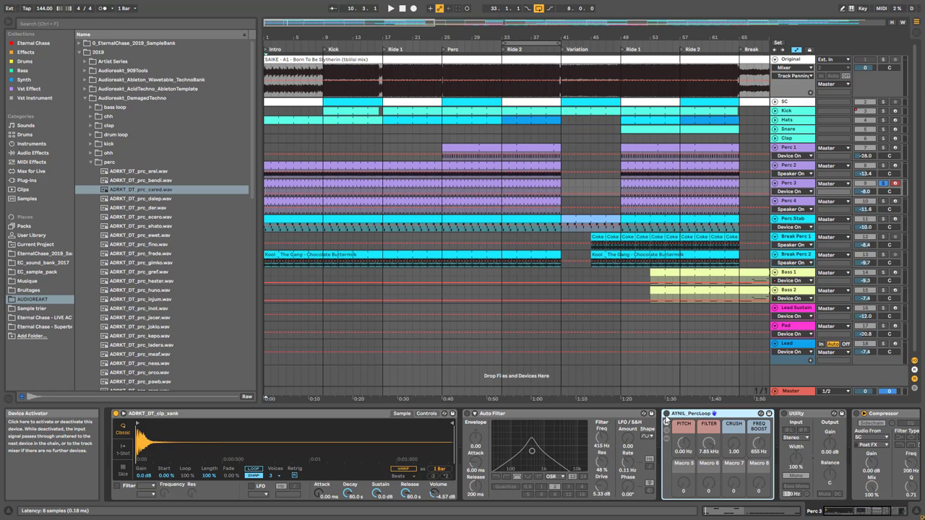
Step: Reactivate Perc 3's Auto Filter, AYNIL_PercLoop rack, Utility and Compressor one after another during playback, and unsolo the track
key("space")
left_click(467, 414)
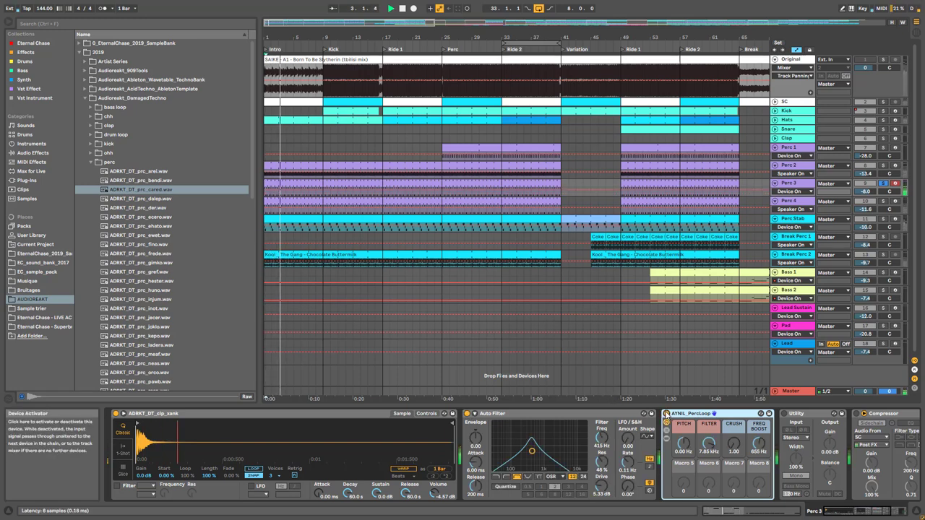
left_click(869, 512)
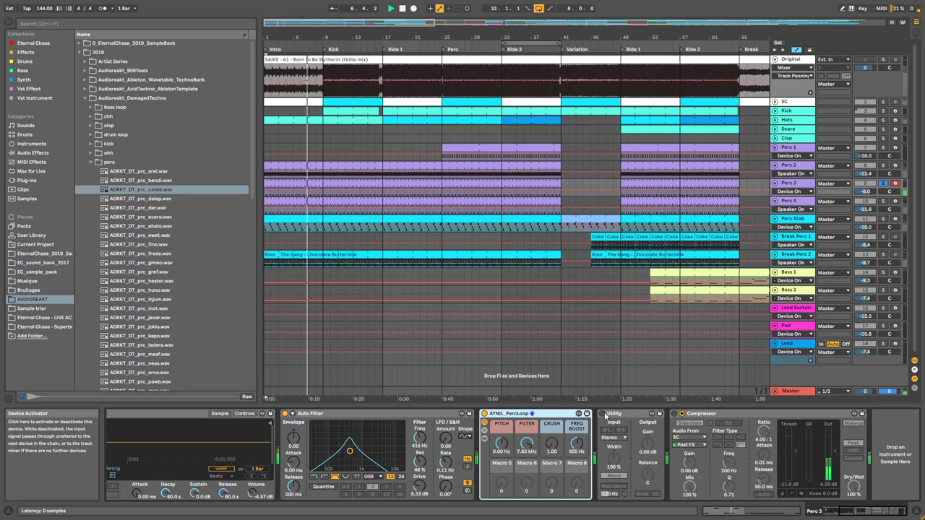
left_click(603, 414)
left_click(674, 414)
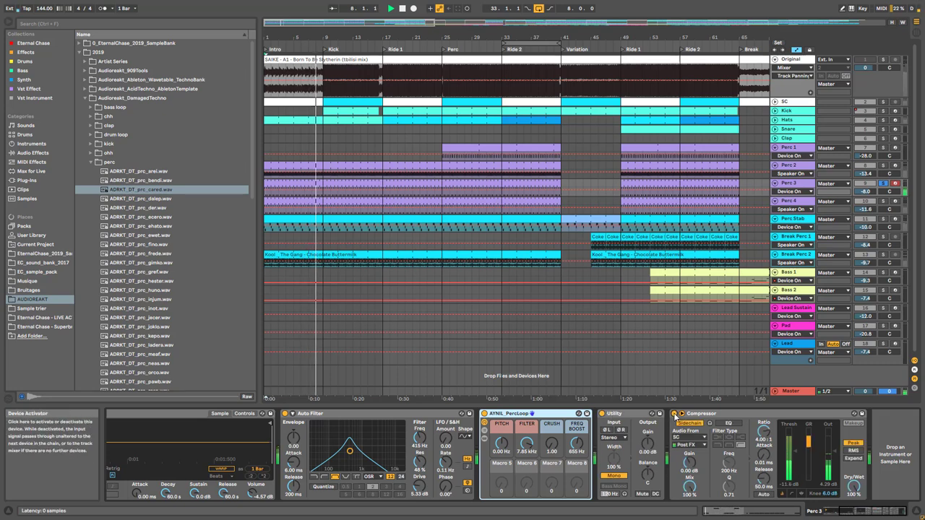
left_click(882, 184)
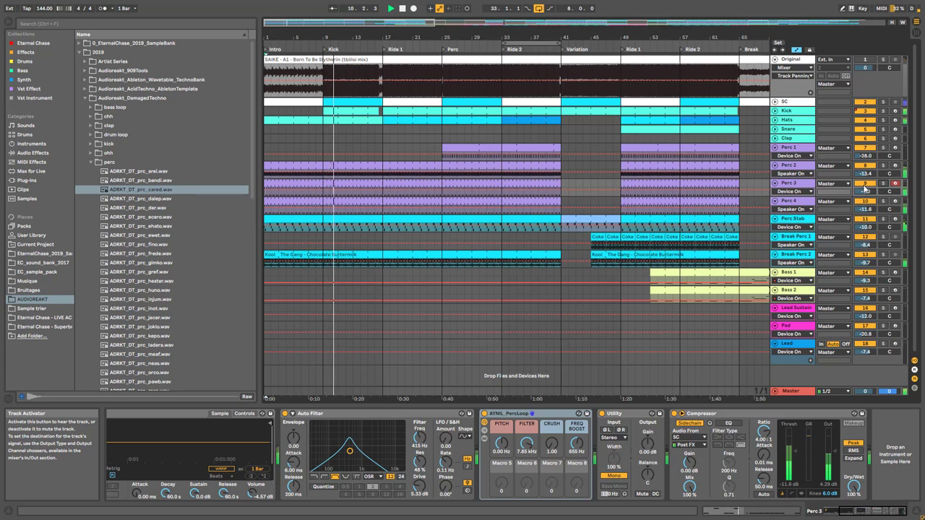
left_click(865, 184)
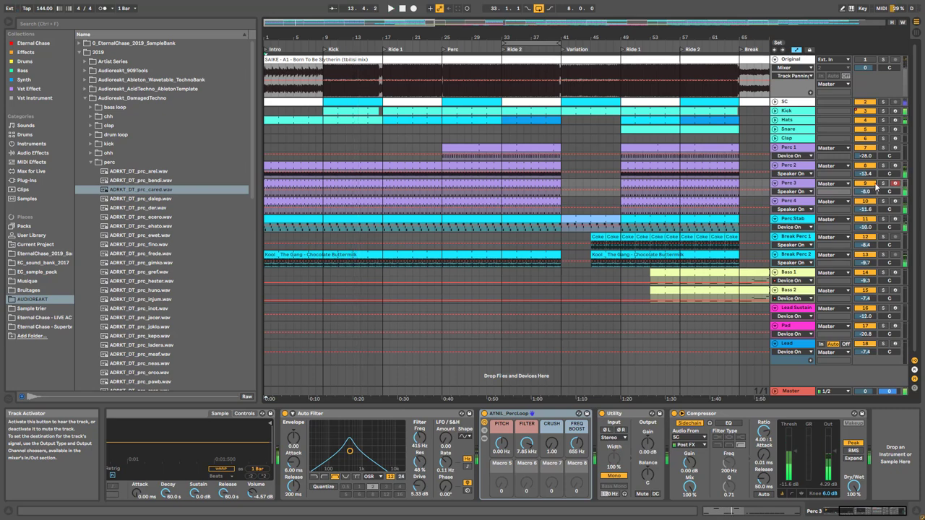
Step: Solo Perc 4, open its MIDI clip and play the C3 and F3 note pattern
left_click(798, 206)
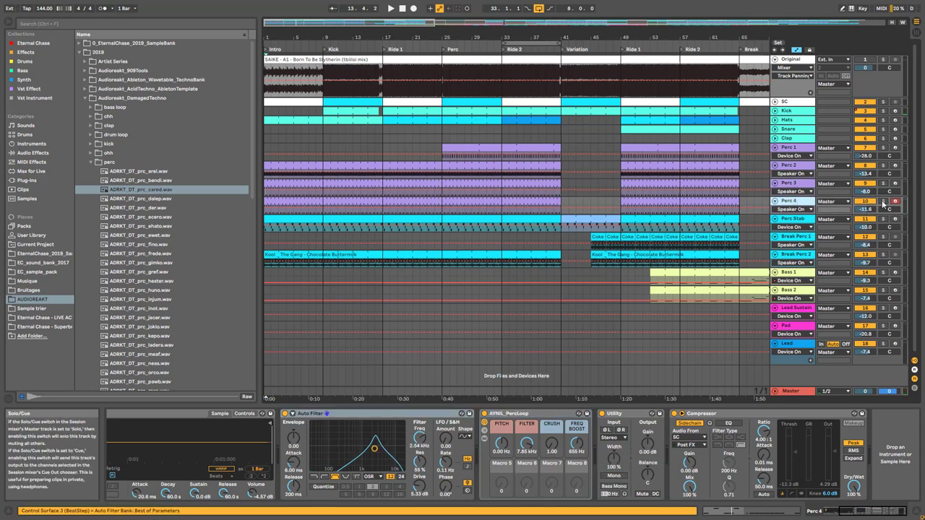
left_click(882, 202)
left_click(788, 185)
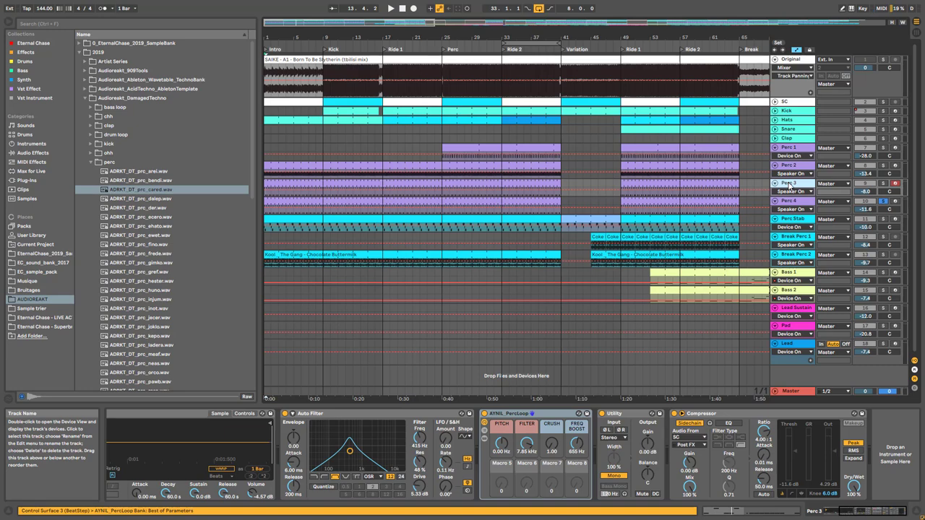
left_click(792, 204)
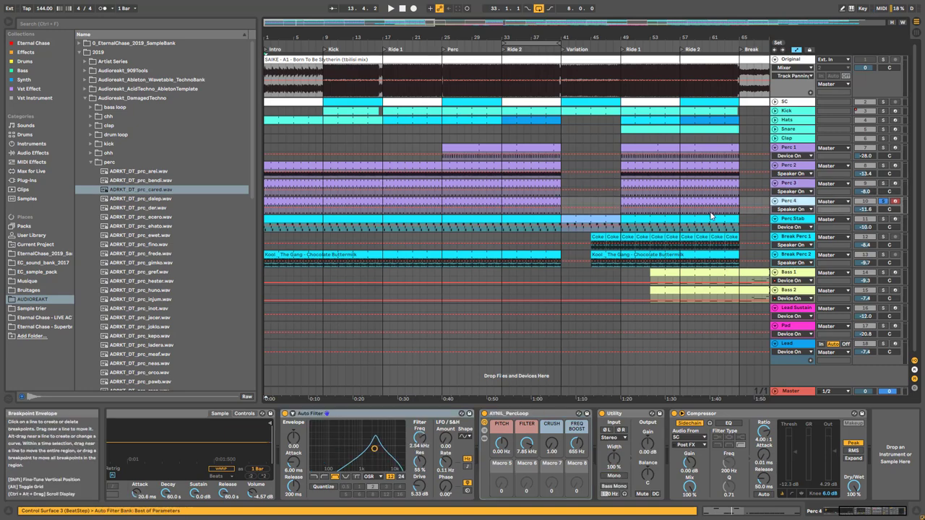
double_click(449, 209)
key("space")
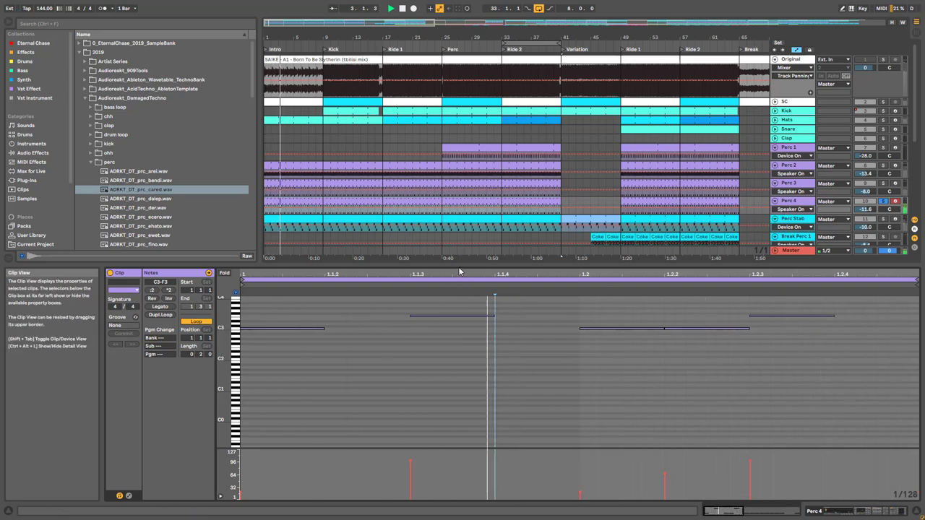
Step: Shrink the clip view, audition Perc 2 in solo for comparison, and return to Perc 4 soloed with its device chain shown
left_click_drag(457, 265, 457, 323)
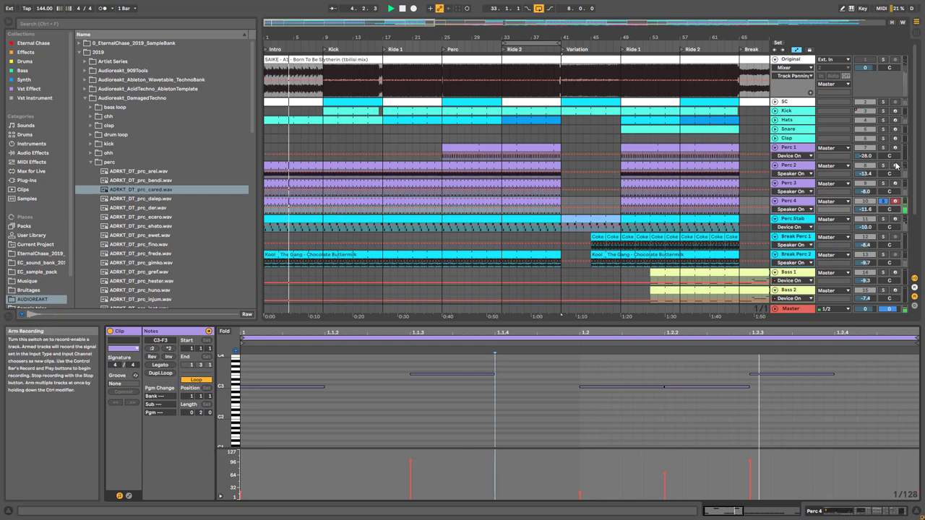
left_click(883, 201)
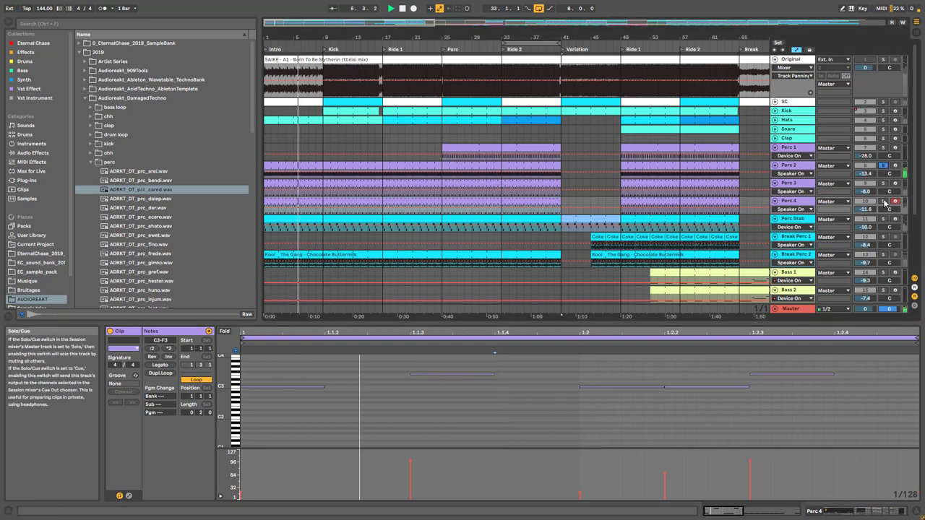
left_click(790, 202)
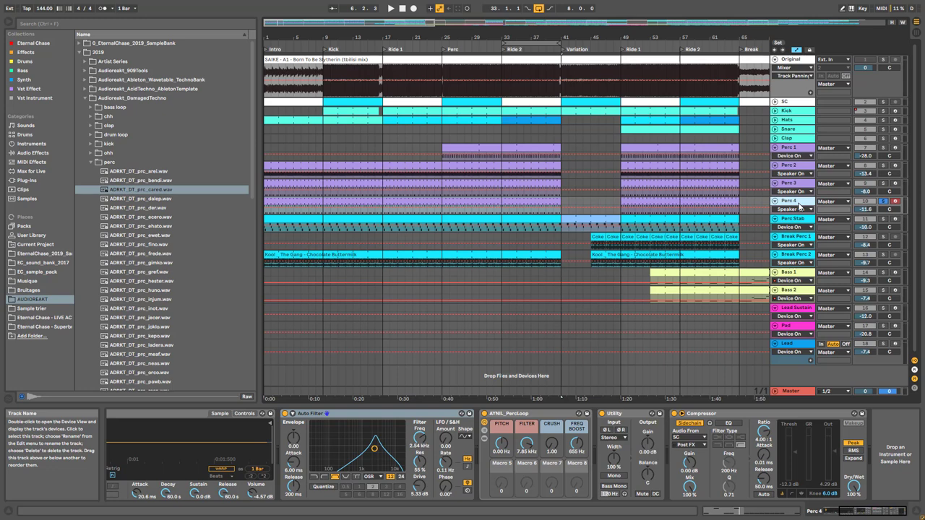
Step: Play Perc 4 and bypass its Compressor, Utility, AYNIL_PercLoop rack and Auto Filter to hear the dry ADRKT_DT_prc_ehato sample
key("space")
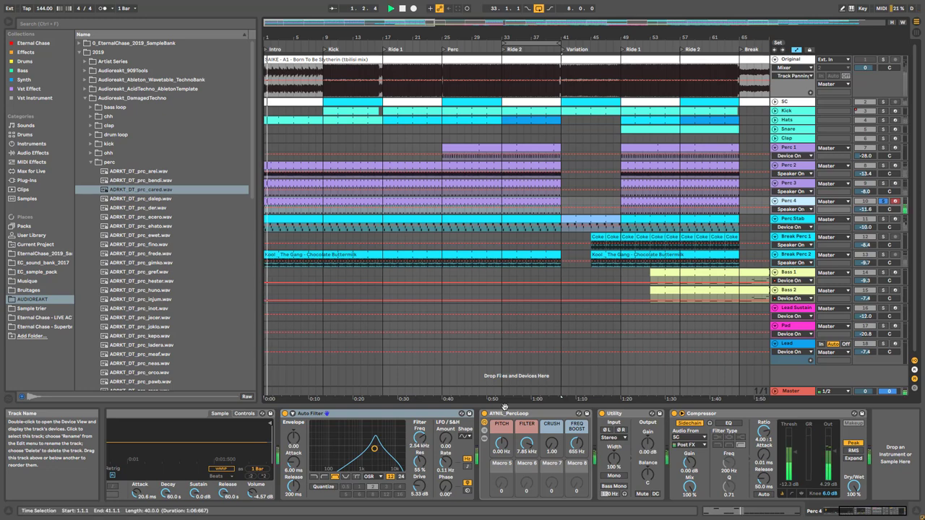
left_click(681, 414)
left_click(602, 414)
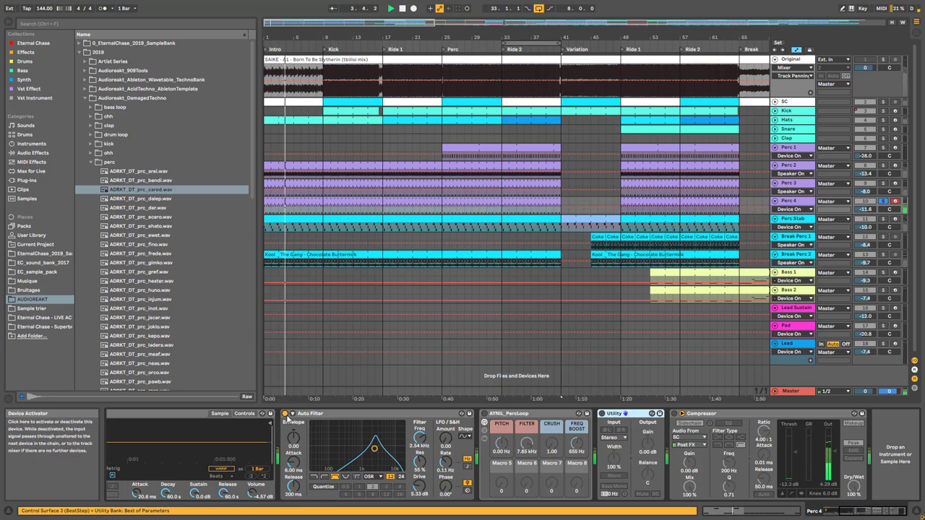
scroll(294, 461, "left", 3)
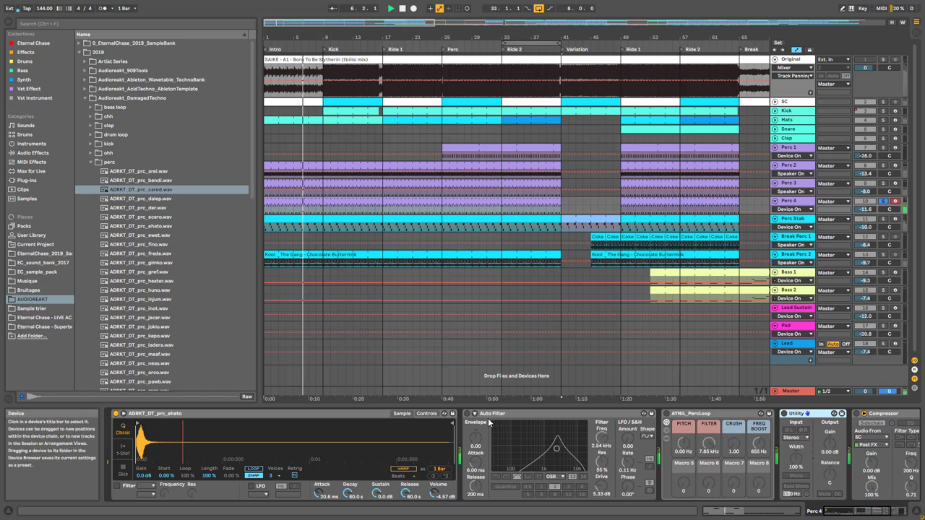
Step: Reactivate Perc 4's Auto Filter, AYNIL_PercLoop rack, Utility and Compressor in turn during playback
left_click(466, 414)
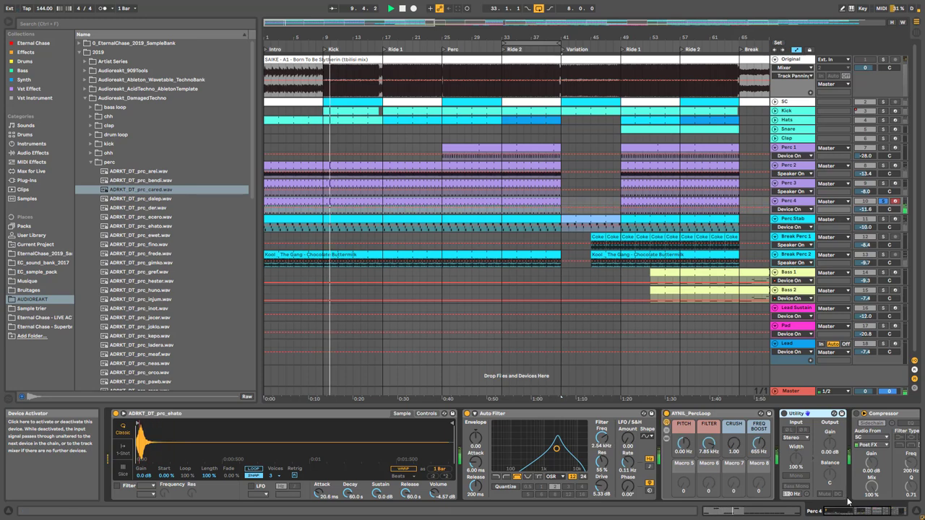
scroll(541, 442, "right", 5)
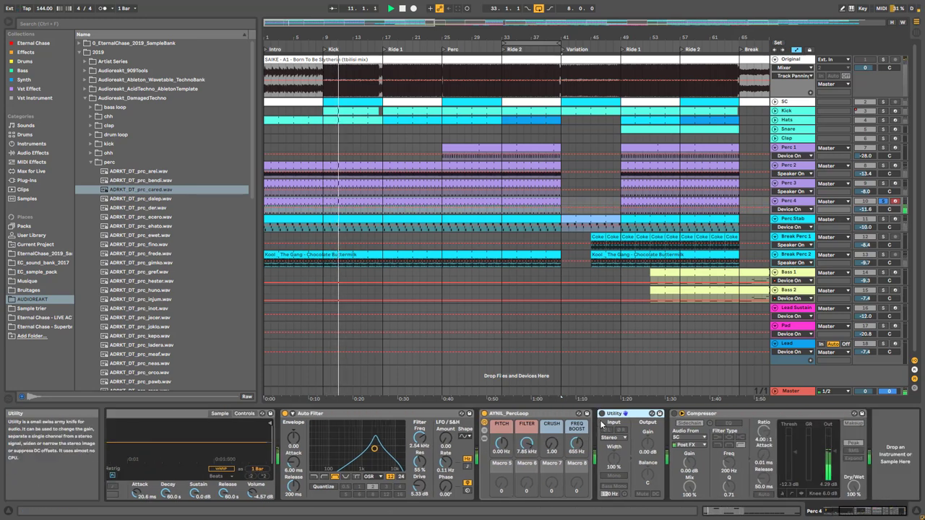
left_click(675, 417)
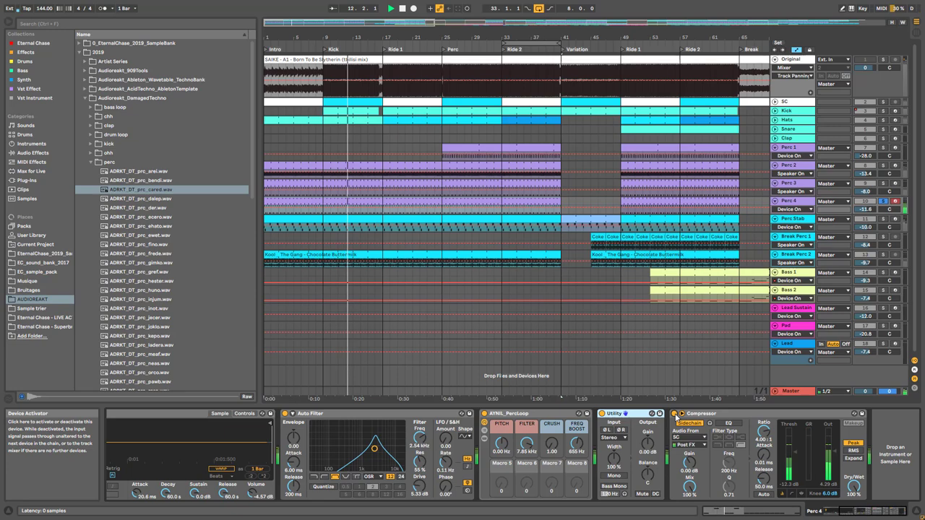
Step: Unsolo Perc 4, select the Perc 1 to Perc 4 tracks together, and audition them in the full mix before stopping playback
left_click(884, 201)
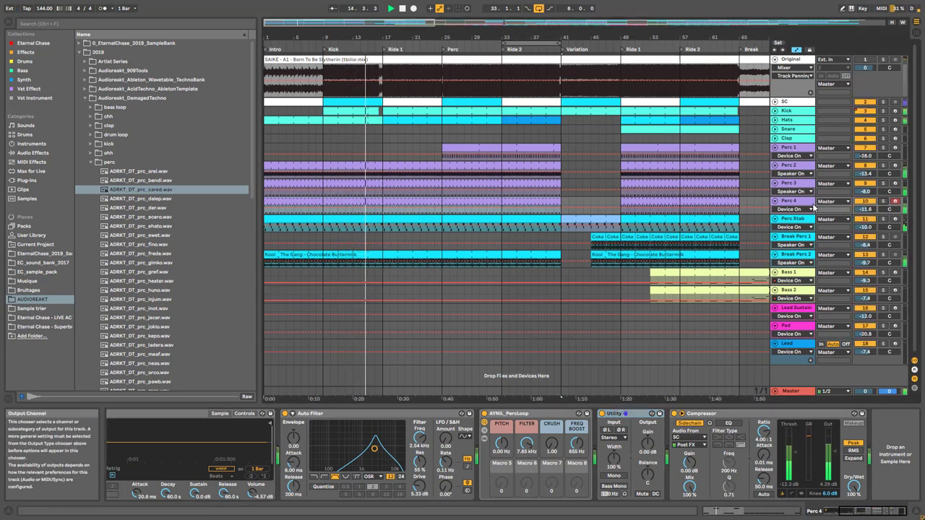
left_click(793, 149)
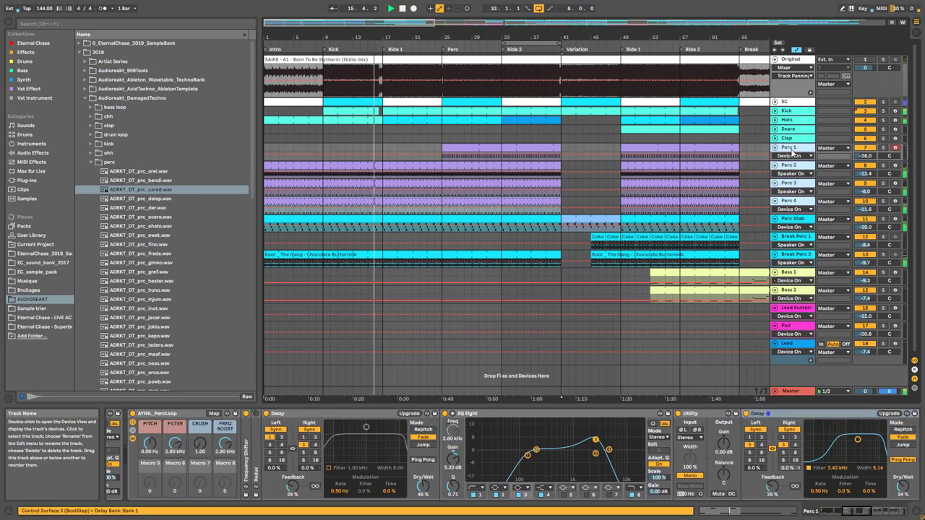
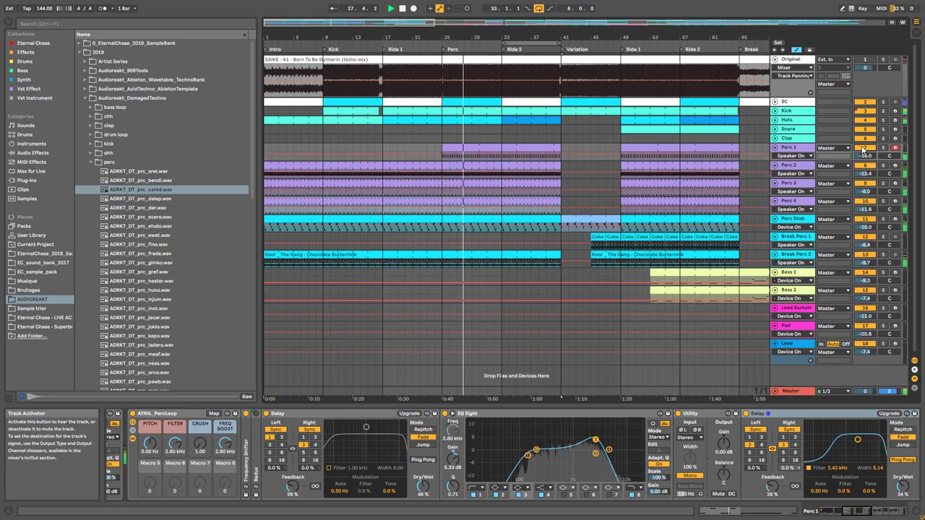
key("space")
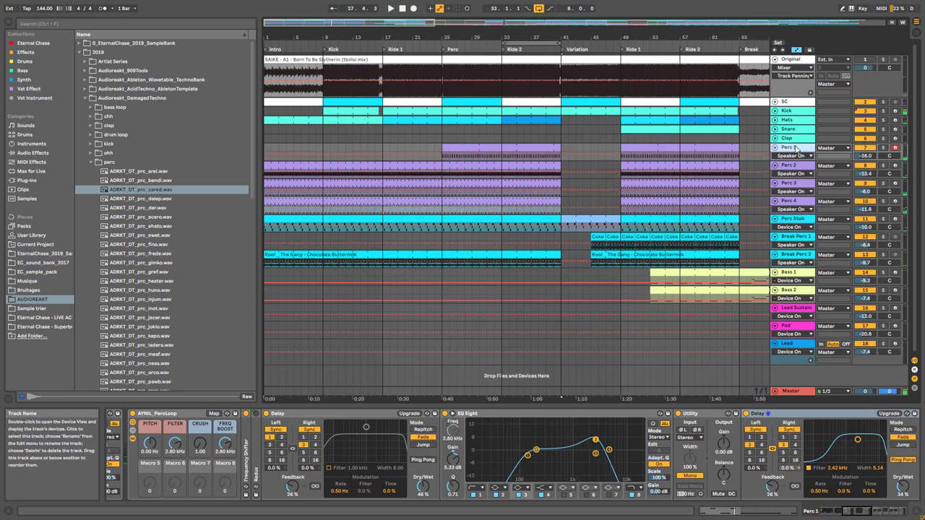
Step: Solo Perc Stab, audition the Original track in solo for comparison, and return the solo to Perc Stab
left_click(795, 219)
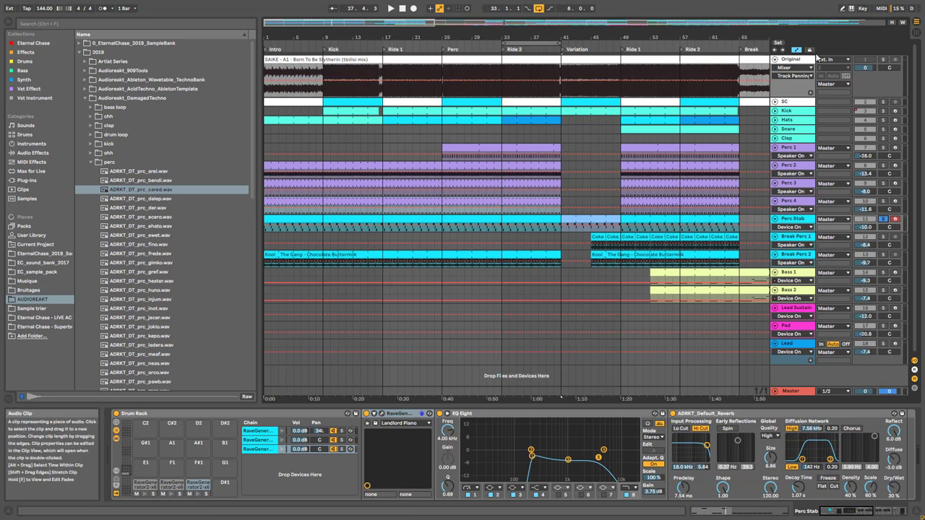
key("space")
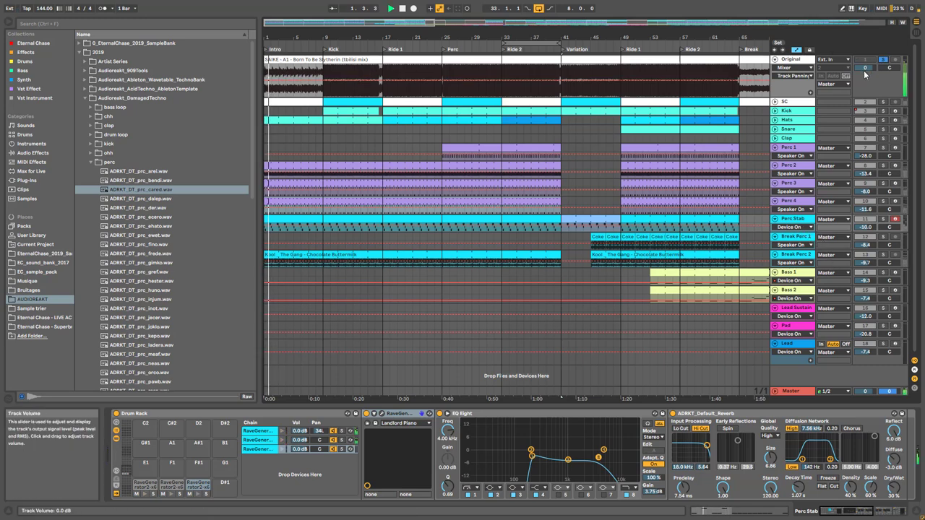
left_click(882, 219)
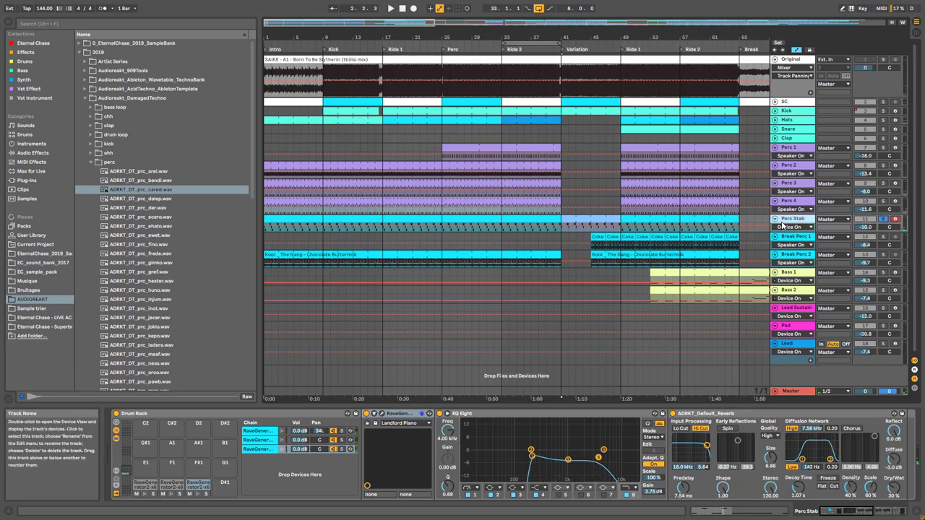
Step: Open the RaveGenerator2 plug-in on the Drum Rack's C1 pad, preview its stab sound, and close the plug-in window
double_click(149, 484)
left_click(150, 485)
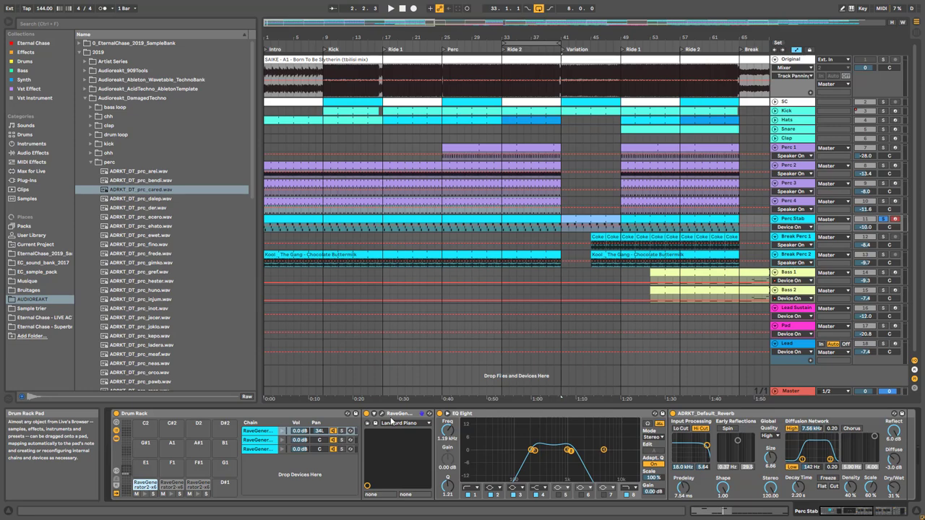
left_click(382, 414)
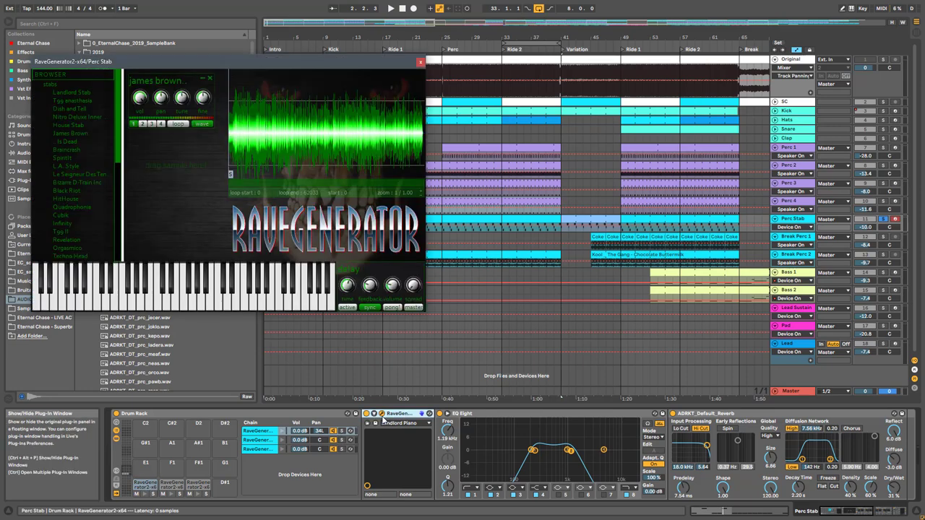
left_click(144, 496)
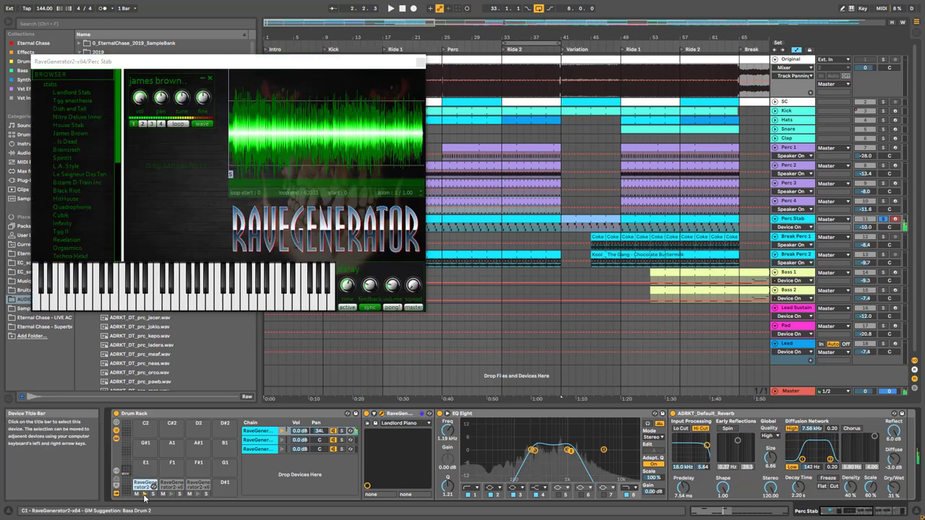
left_click(421, 64)
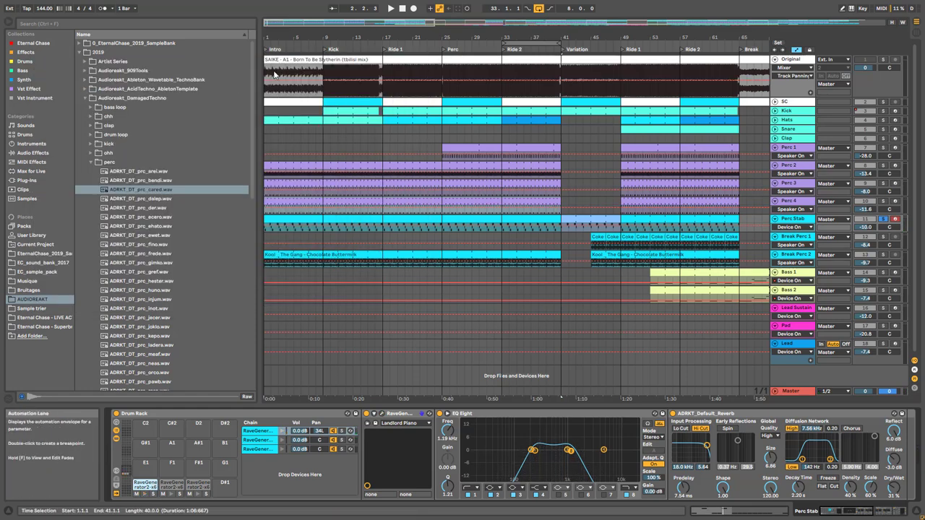
Step: Select the Drum Rack's C#1 pad, view its RaveGenerator2 plug-in, preview the "party" stab, and close the plug-in window
left_click(173, 474)
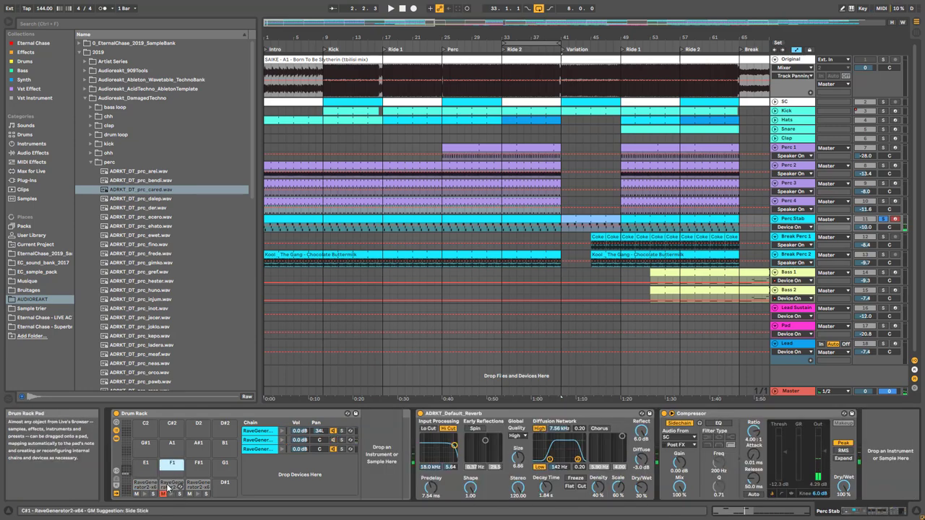
left_click(164, 494)
left_click(164, 494)
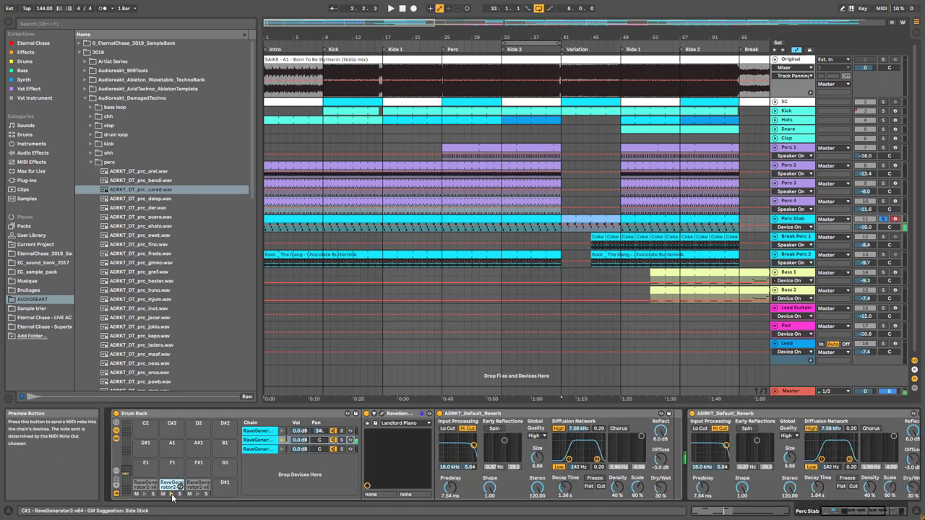
left_click(381, 414)
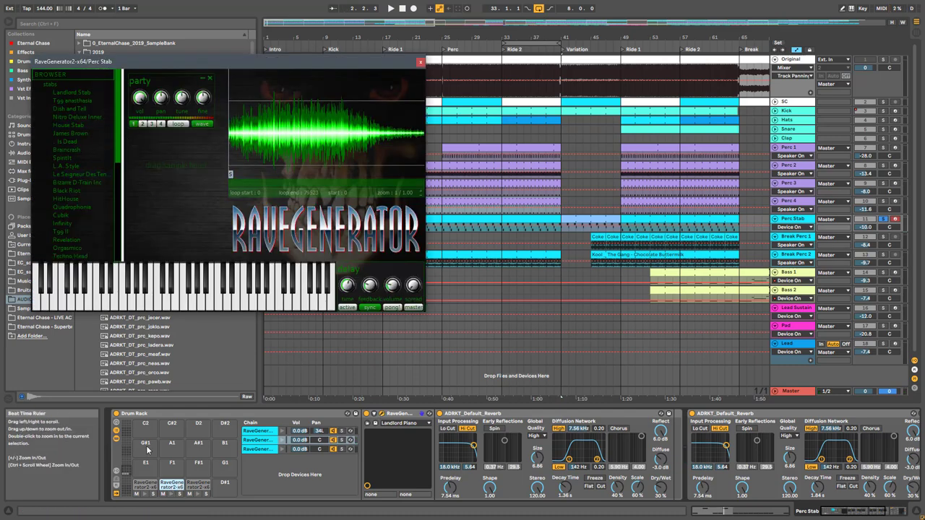
left_click(172, 494)
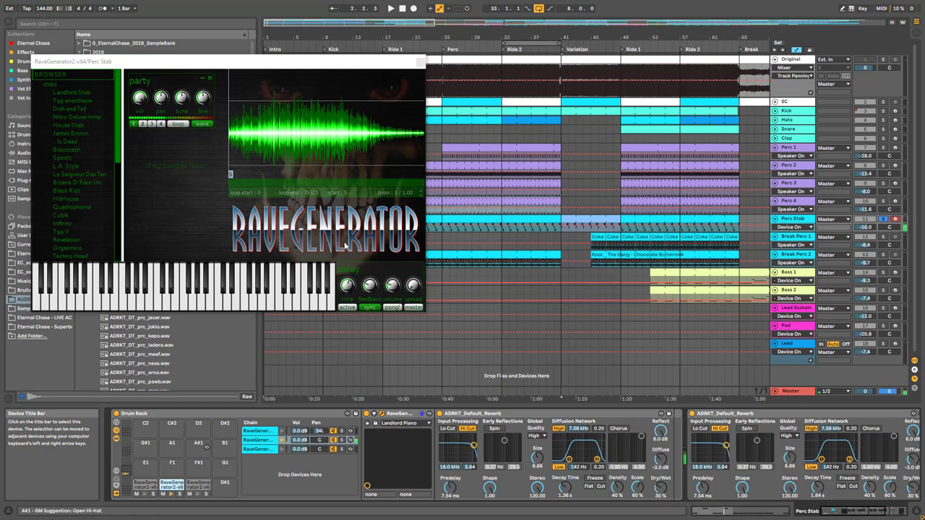
left_click(421, 63)
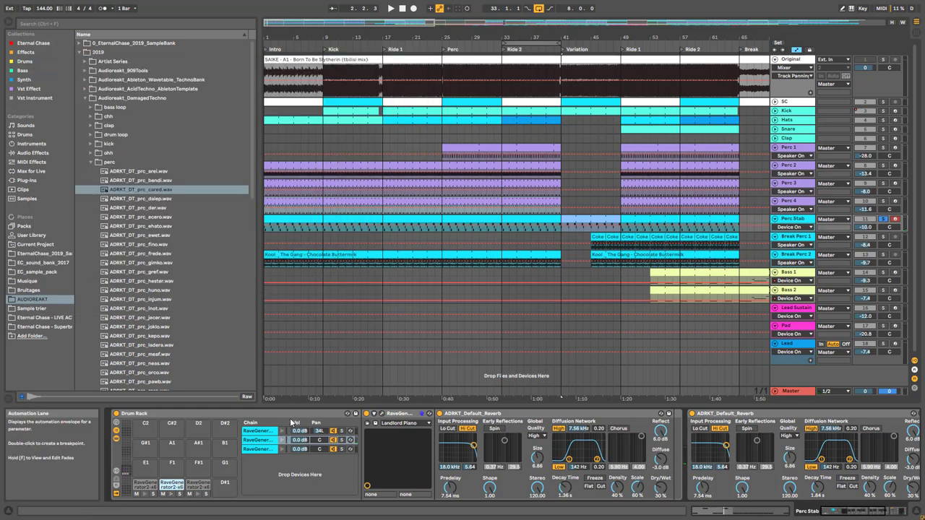
Step: Select the Drum Rack's D1 chain, view its RaveGenerator2 plug-in, and close the plug-in window
left_click(273, 450)
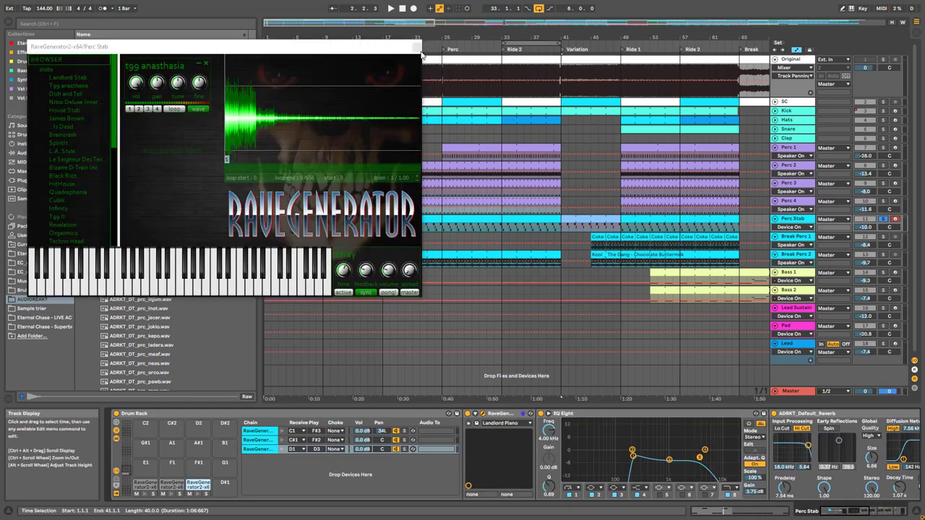
left_click(416, 46)
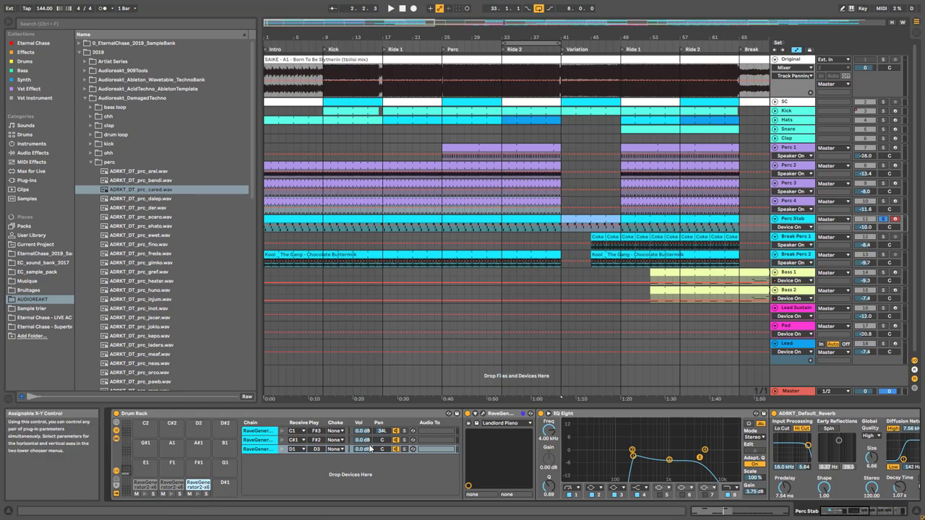
Step: Open the Perc Stab track's first MIDI clip and play it to examine the note pattern of the three stabs
left_click(280, 219)
double_click(281, 218)
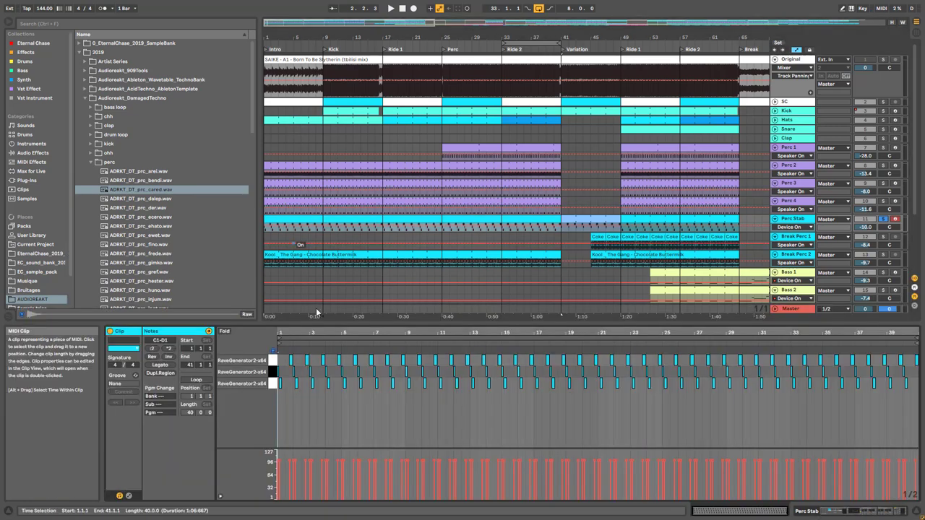
key("space")
left_click_drag(326, 333, 330, 342)
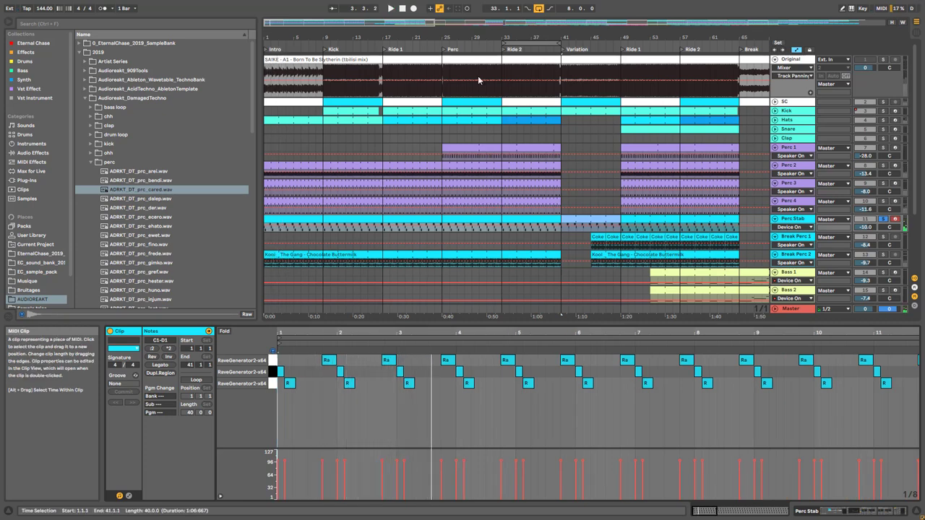
Step: Show the Perc Stab devices and compare the effects on the C#1, C1 and D1 chains of the Drum Rack
double_click(800, 219)
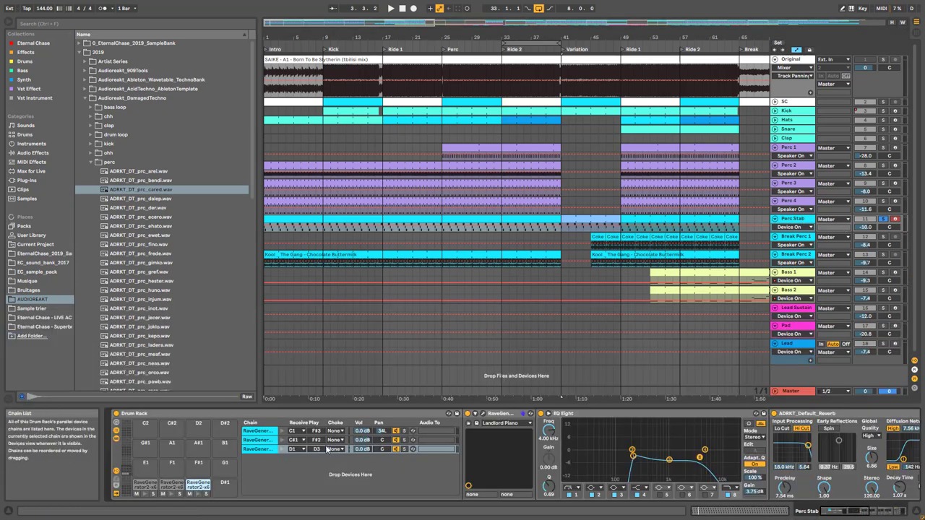
left_click(264, 440)
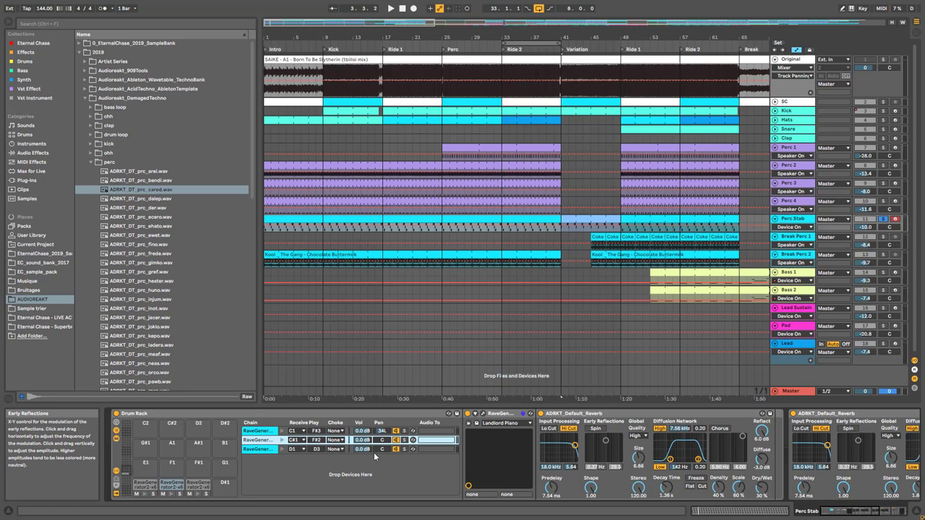
left_click(261, 431)
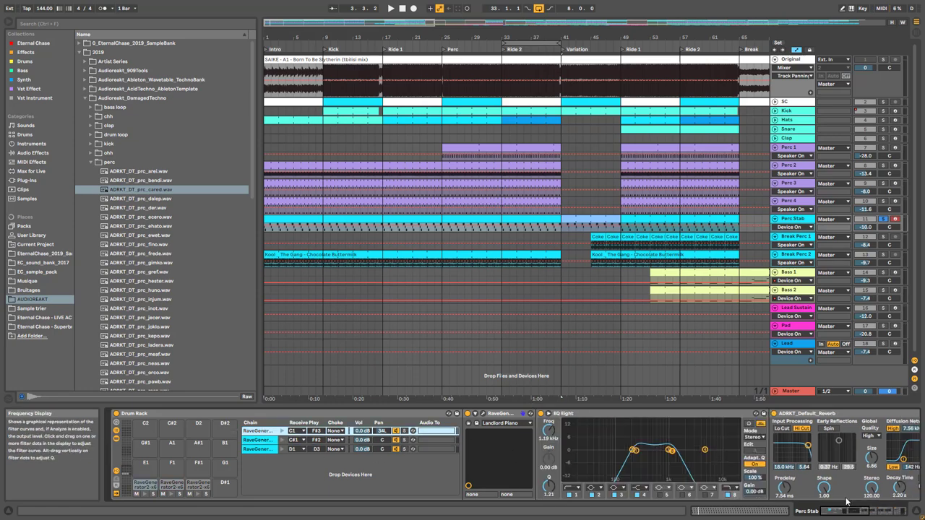
left_click_drag(854, 513, 852, 512)
left_click(268, 450)
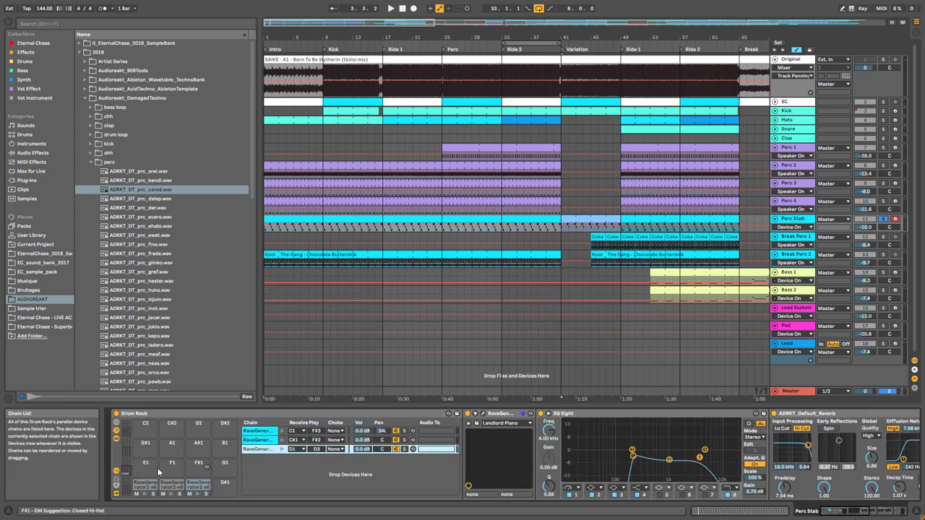
Step: Play the stabs, unsolo Perc Stab, and audition it in the full mix from bar 9 before stopping playback
key("space")
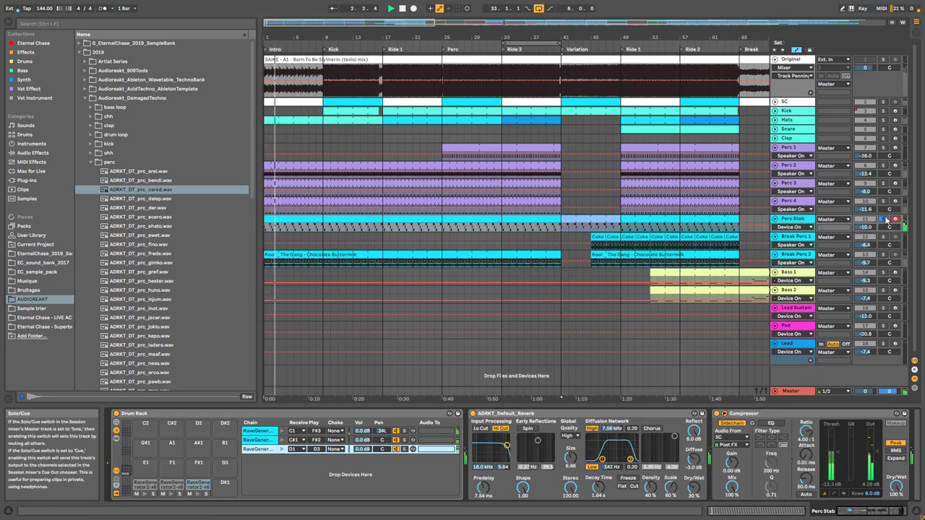
left_click(345, 229)
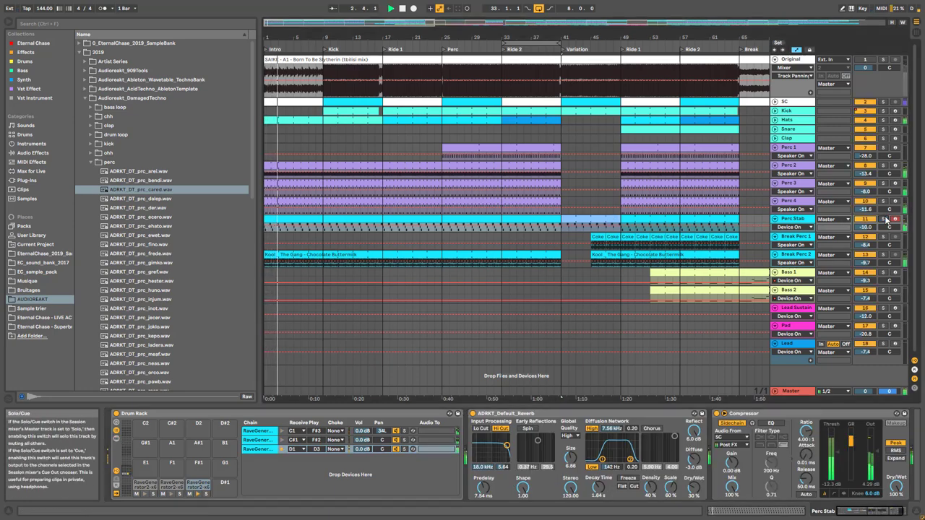
left_click(324, 229)
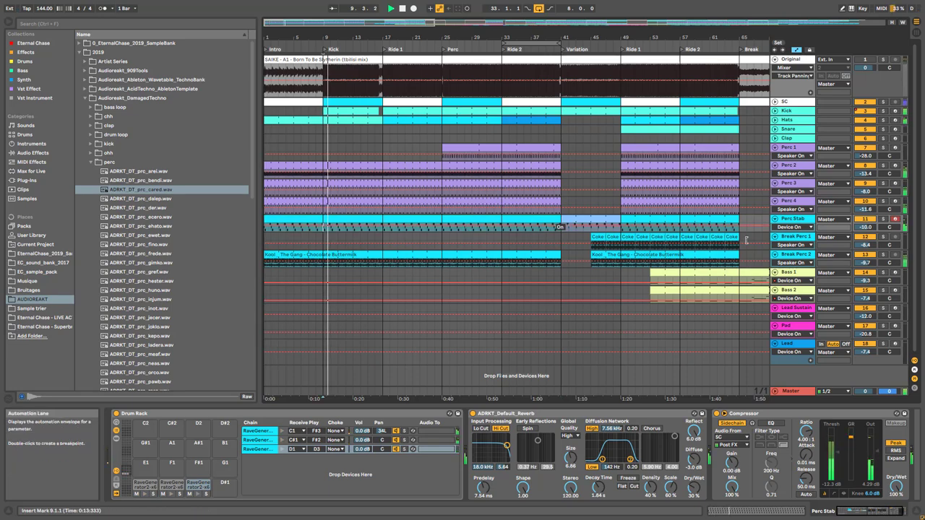
key("space")
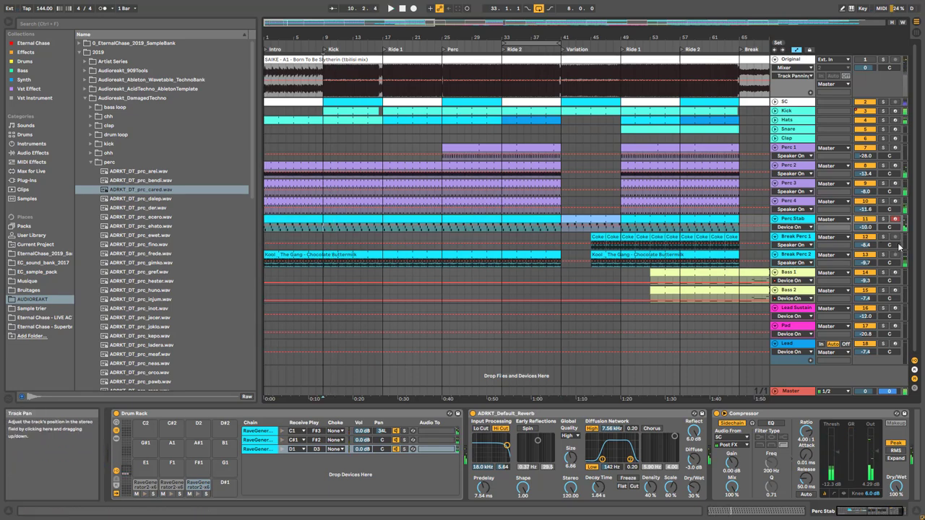
Step: Select the Break Perc 1 track, hide the automation lanes, and open its first Coke Escovedo clip at bar 45
left_click(790, 237)
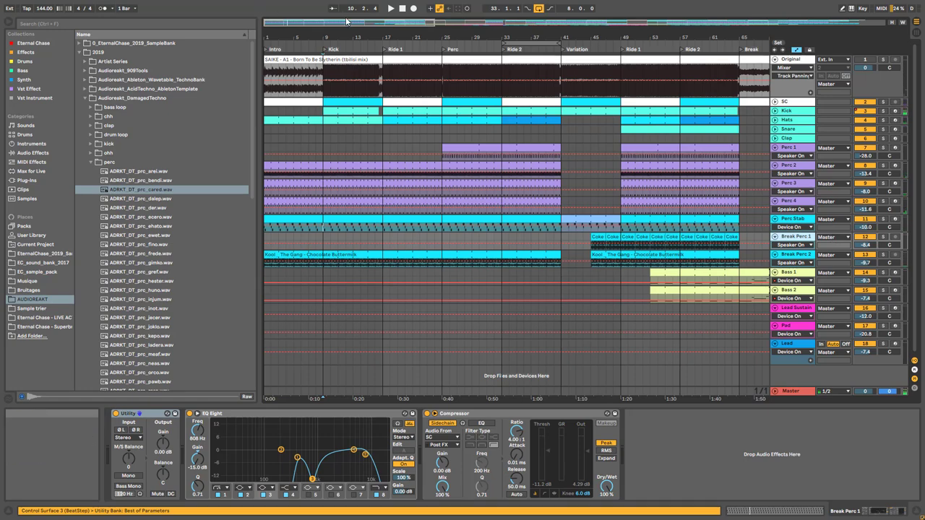
left_click_drag(346, 21, 390, 29)
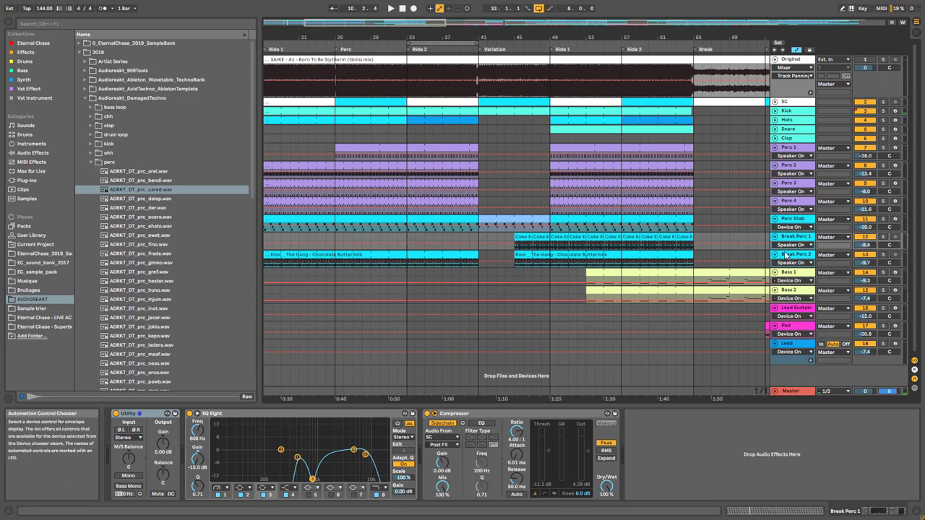
key("a")
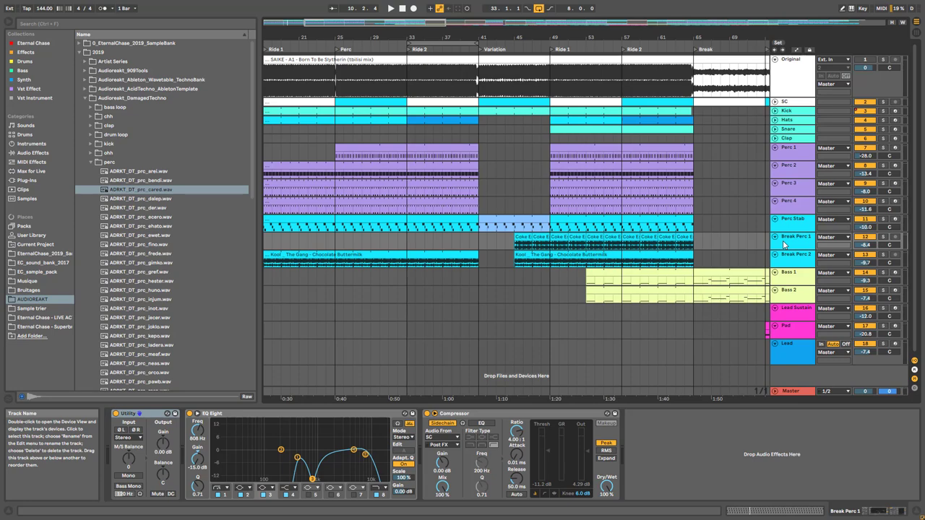
left_click(521, 243)
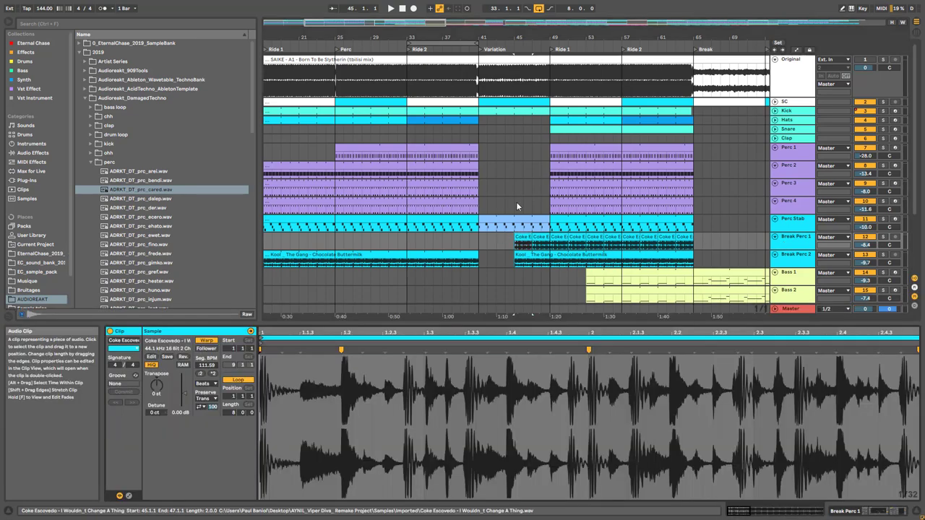
Step: Solo Break Perc 1 and audition its break from bar 45
left_click_drag(479, 24, 489, 13)
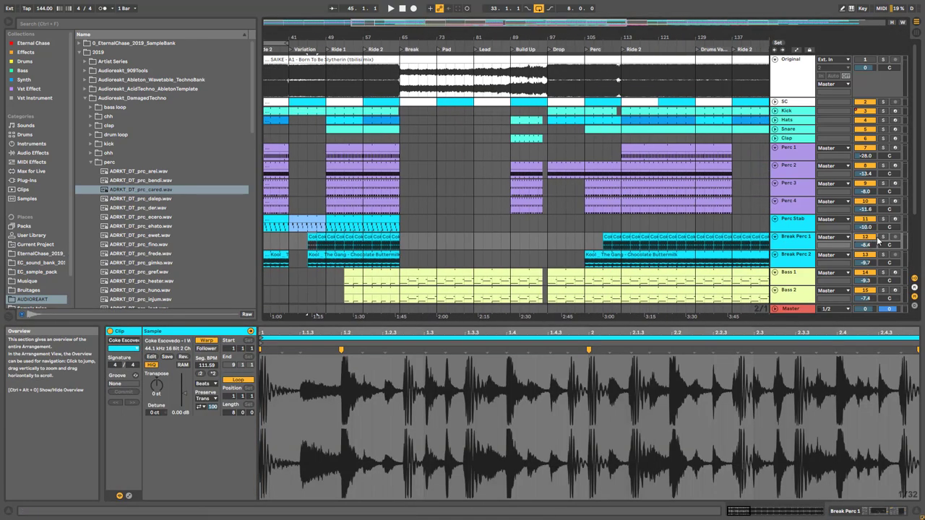
key("space")
left_click(882, 237)
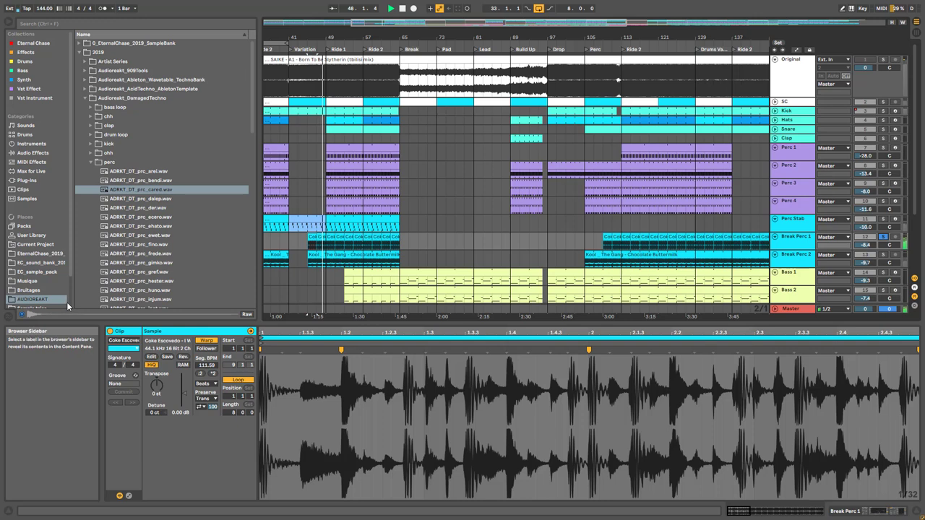
Step: Browse the All The Breaks folder in the Musique place and preview sample breaks, including David Bowie - Five Years.wav
left_click(29, 281)
left_click(134, 205)
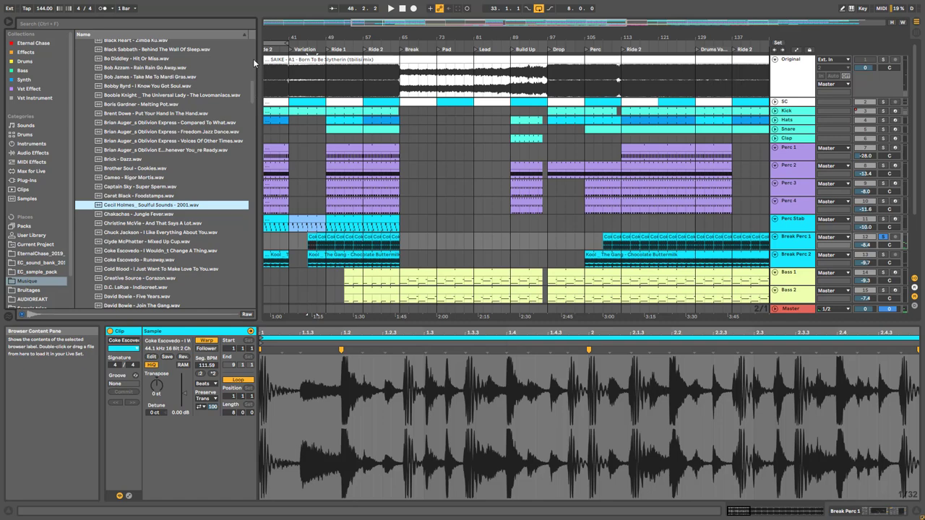
left_click_drag(252, 81, 253, 68)
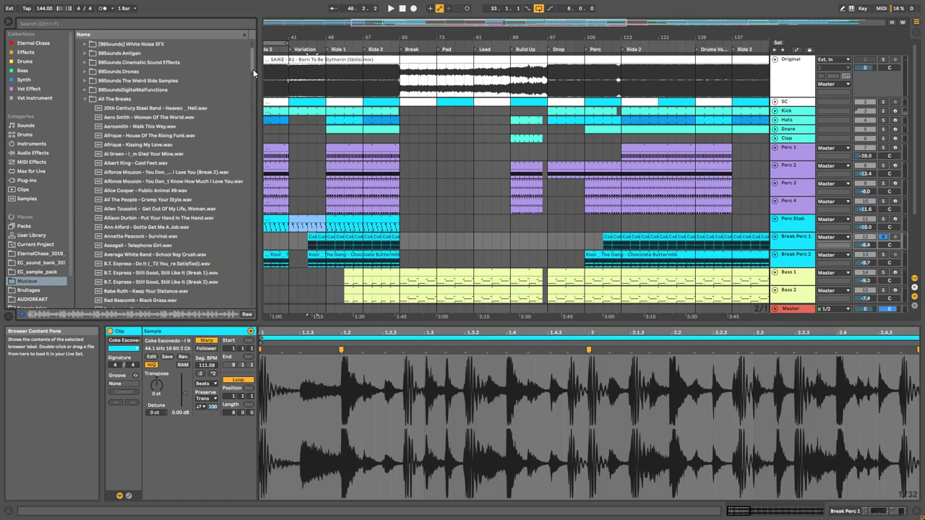
left_click(117, 105)
key("space")
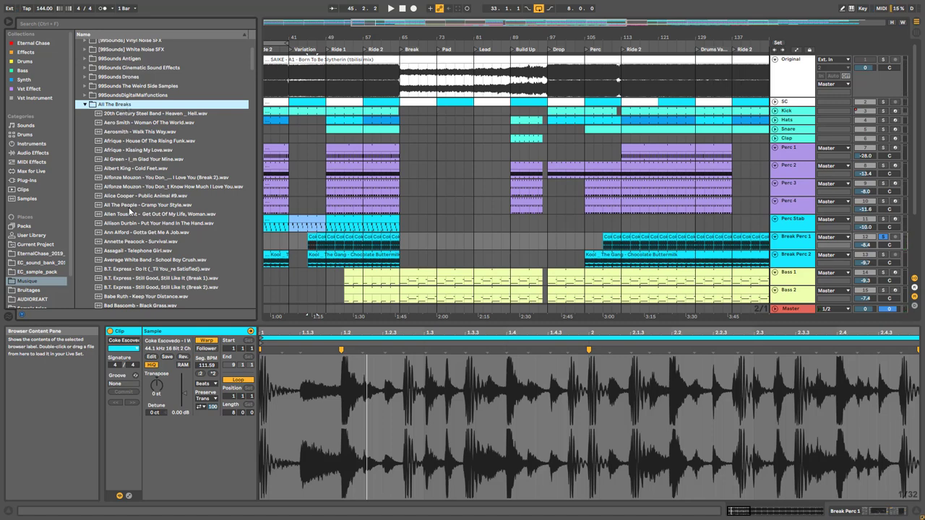
scroll(170, 249, "down", 10)
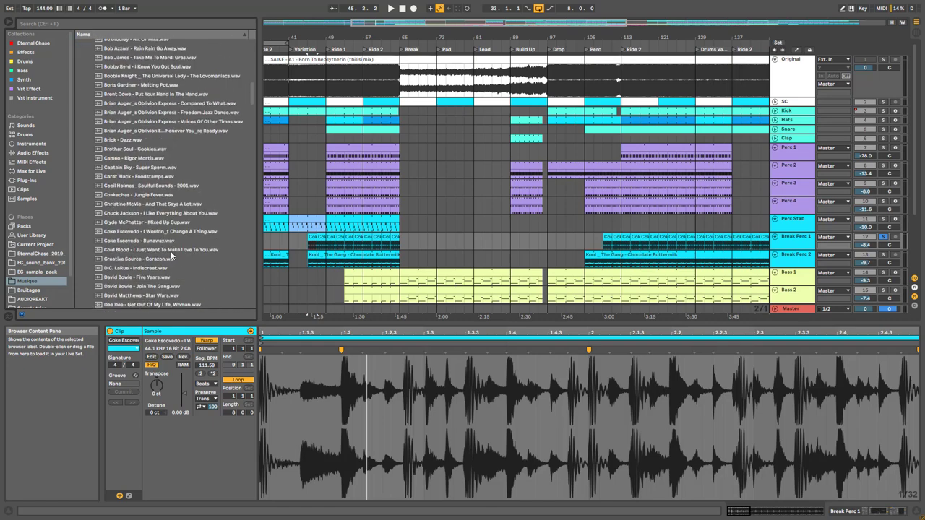
scroll(171, 254, "down", 5)
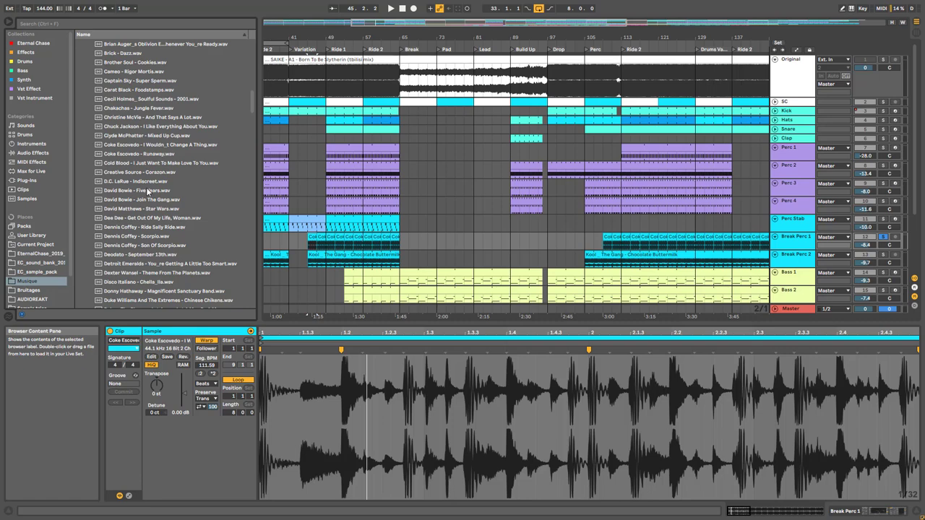
left_click(147, 191)
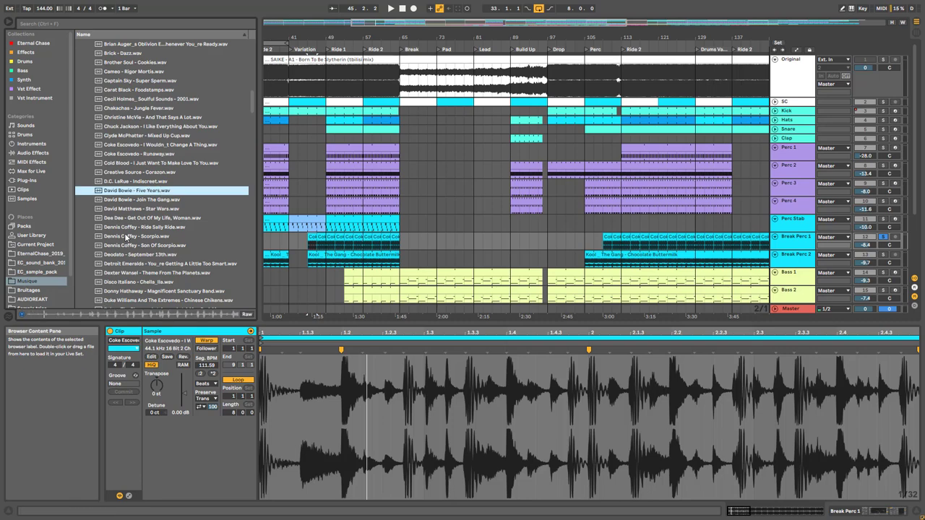
Step: Show Break Perc 1's devices, place Coke Escovedo - I Wouldn_t Change A Thing.wav on the track at bar 77, and play it
double_click(799, 237)
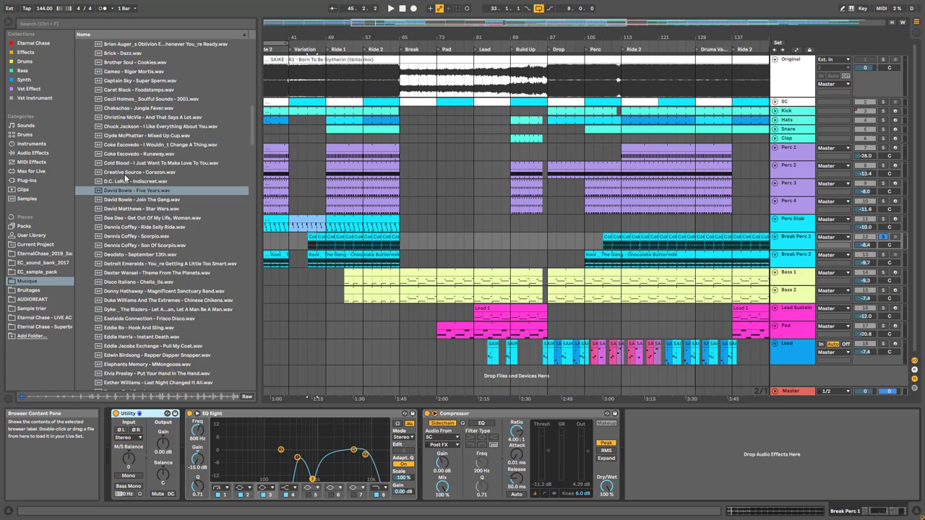
left_click_drag(121, 147, 457, 236)
left_click(144, 147)
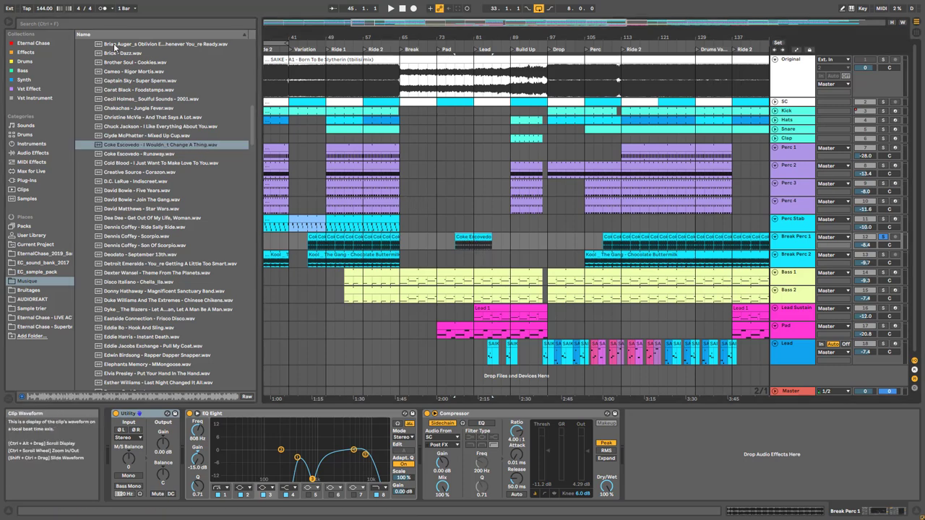
key("space")
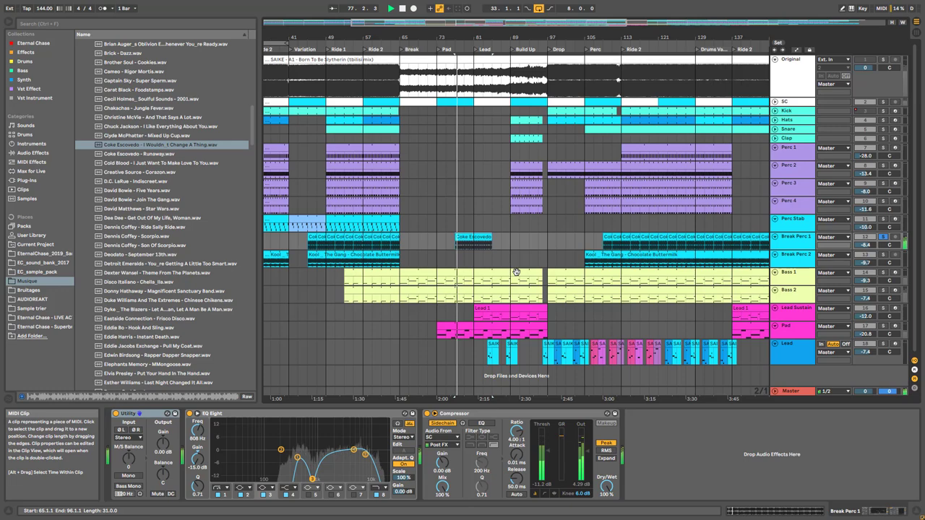
Step: Open the newly placed Coke Escovedo clip's sample view, audition it, and shorten the clip to end at bar 79
double_click(465, 237)
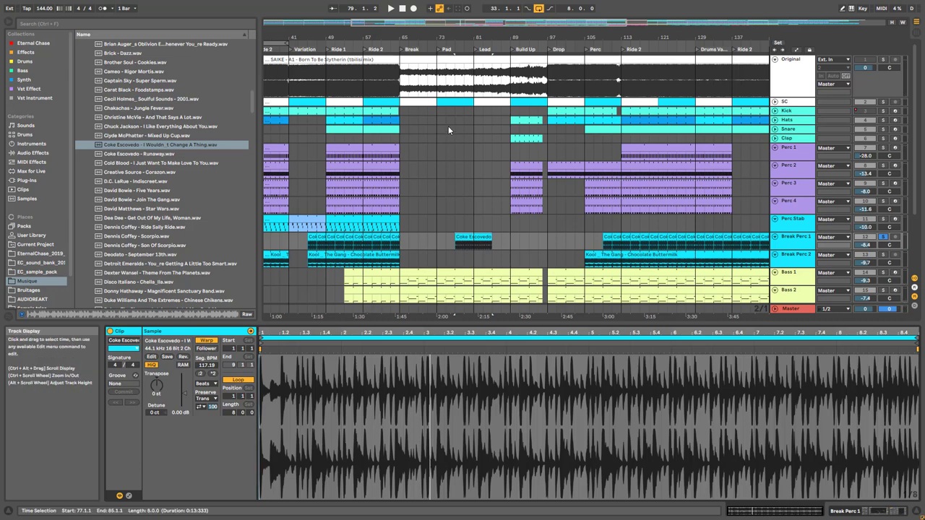
left_click_drag(482, 34, 618, 227)
left_click_drag(709, 244, 613, 244)
key("space")
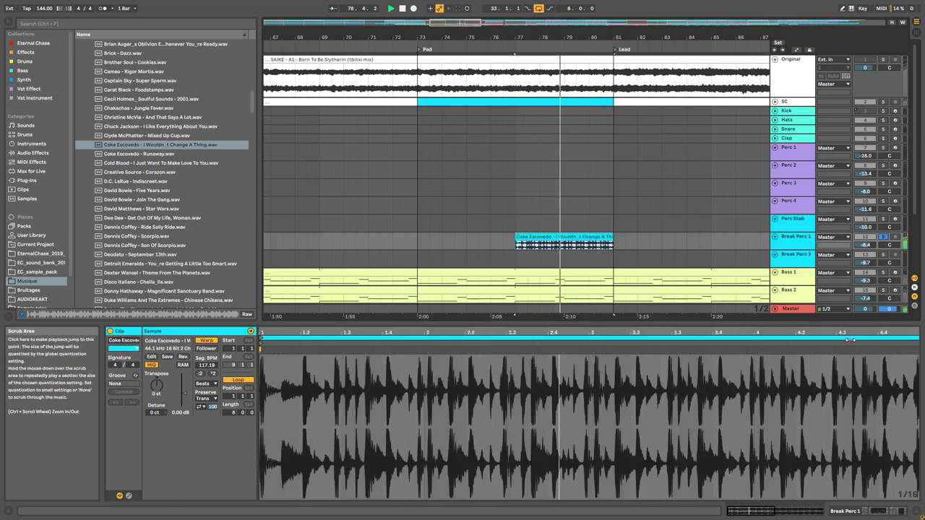
key("space")
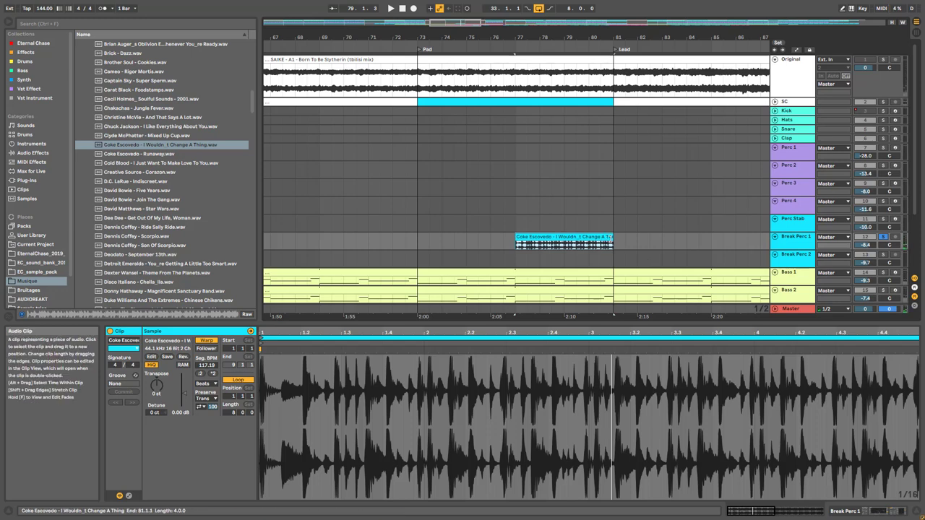
left_click_drag(613, 245, 564, 244)
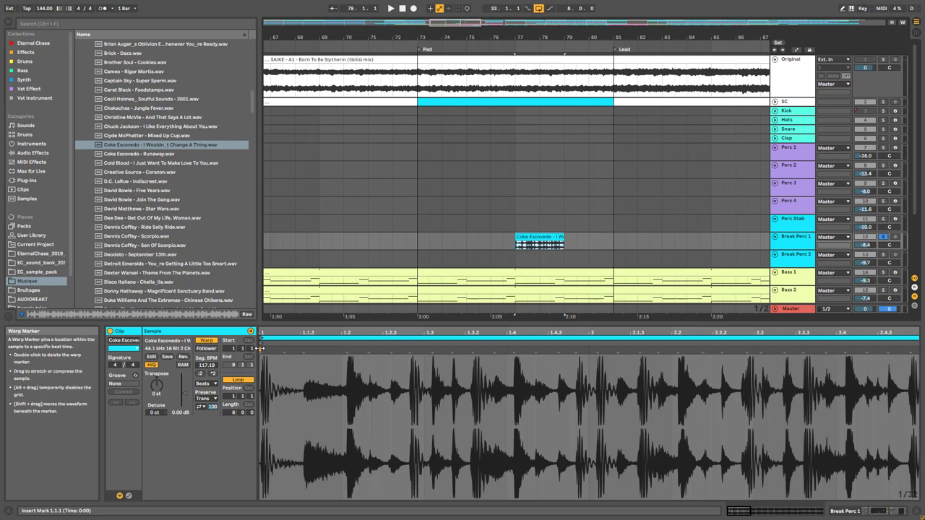
Step: Add warp markers to the new break's transients and align them to beats 1.2, 1.4 and 2
mouse_move(260, 350)
left_mouse_down()
mouse_move(309, 350)
mouse_move(291, 350)
left_mouse_up()
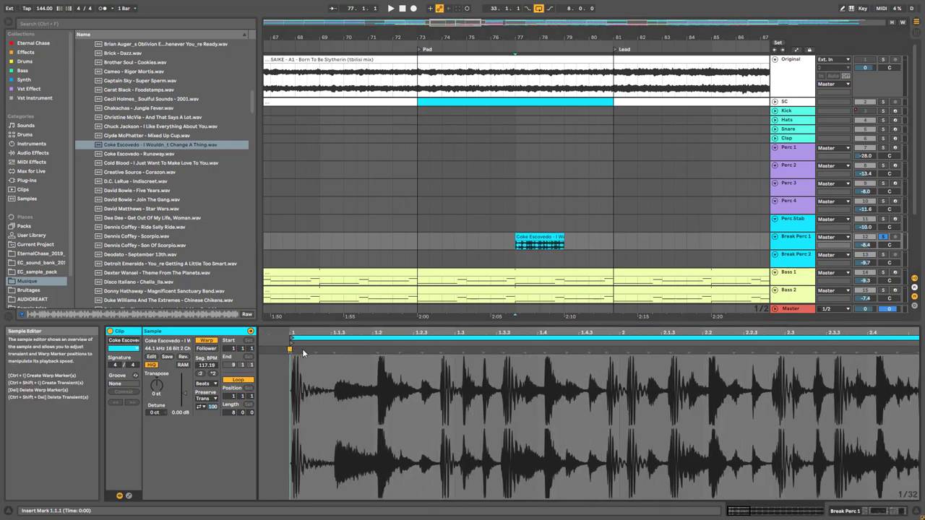
left_click_drag(378, 350, 374, 351)
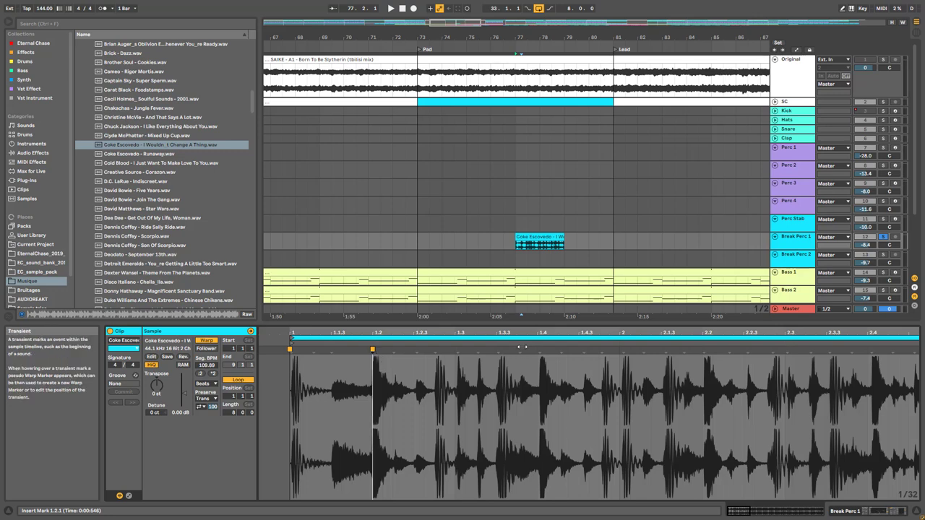
left_click_drag(539, 350, 537, 349)
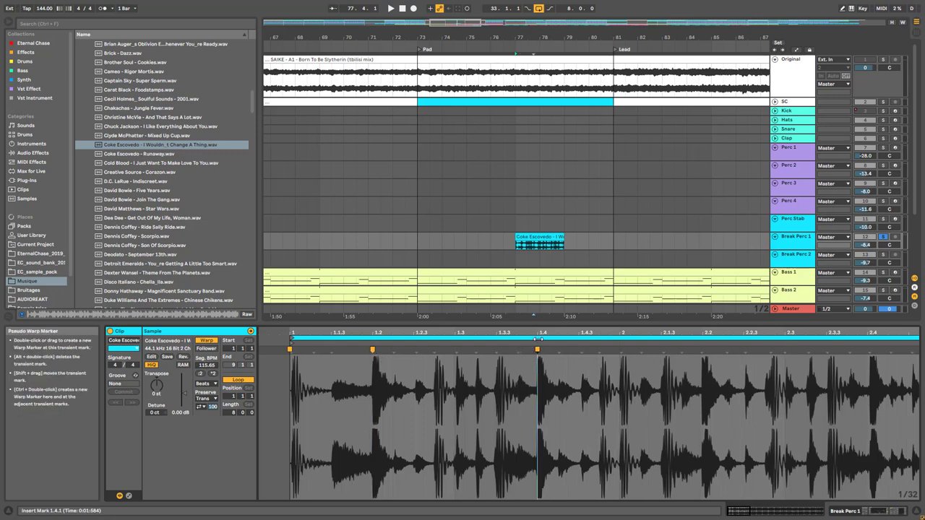
left_click_drag(622, 350, 619, 350)
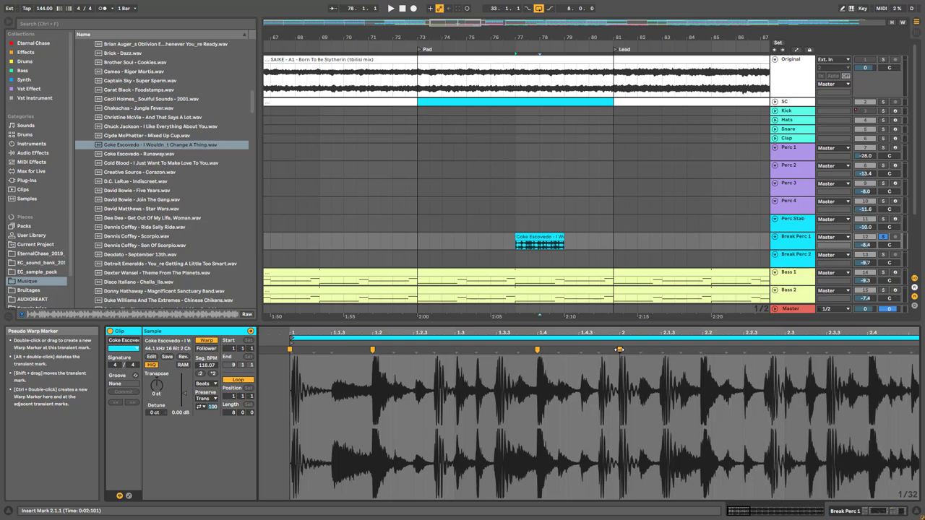
Step: Add warp markers to the new break's later transients, align them to beats 2.2 and 2.4, and audition the clip
left_click_drag(704, 350, 702, 350)
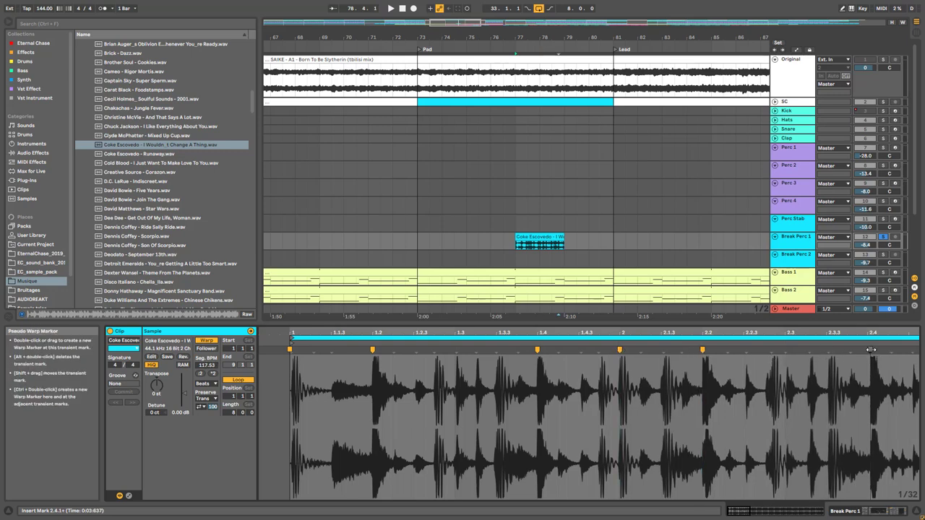
left_click_drag(869, 350, 867, 349)
key("space")
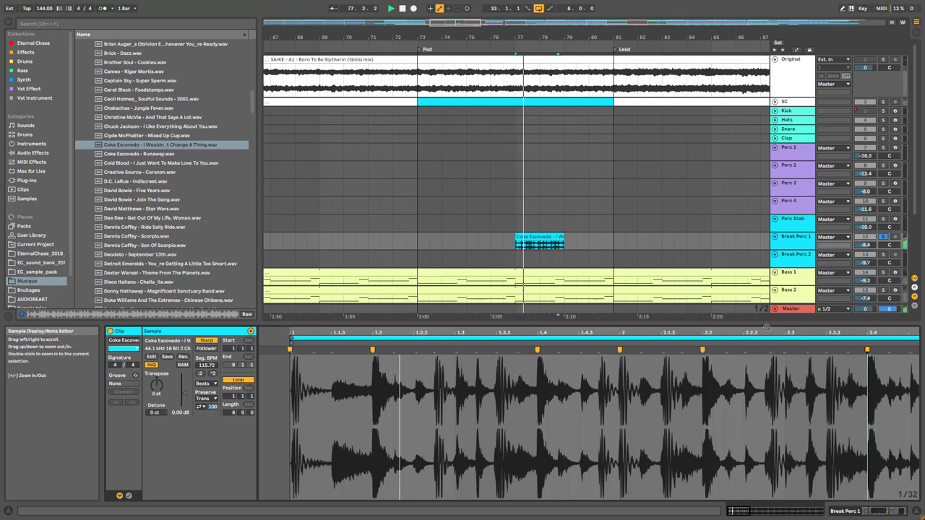
key("space")
Step: Solo Kick together with Break Perc 1 and play the warped break against the kick
left_click(883, 111)
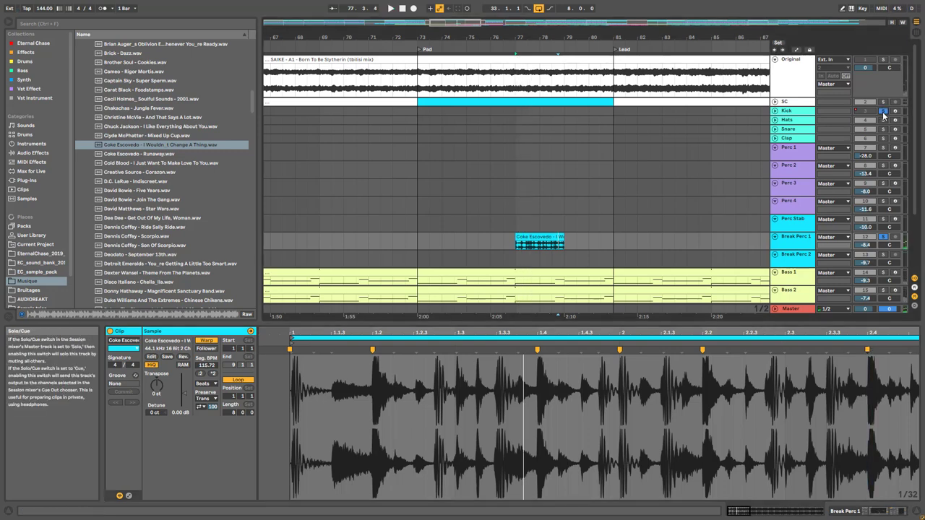
key("space")
key("space")
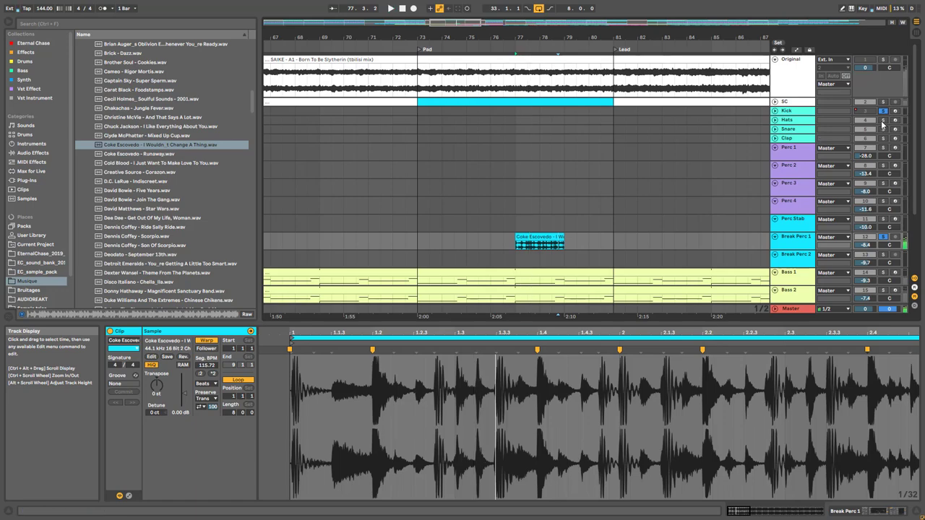
Step: Try the new break clip against the kick at bar 25, duplicated three times up to bar 33, and undo the placement
left_click_drag(447, 27, 415, 33)
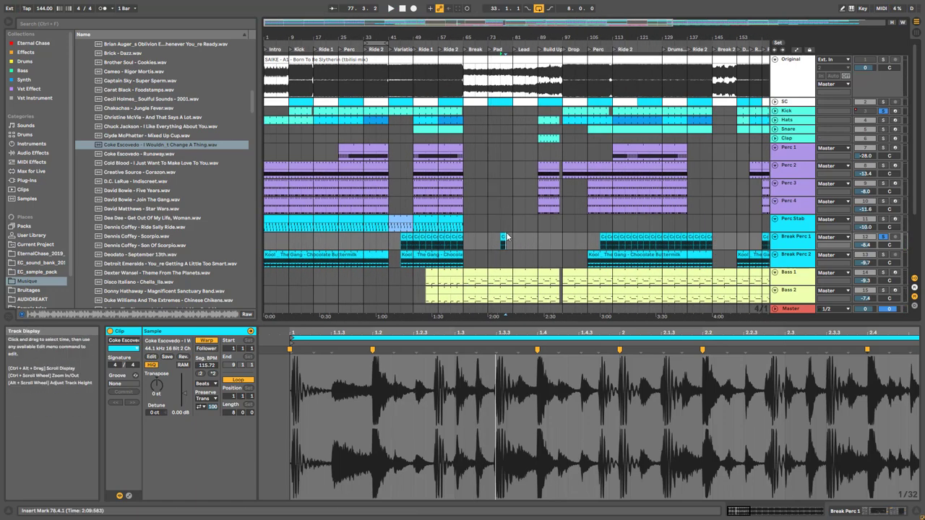
left_click_drag(502, 241, 340, 249)
key("space")
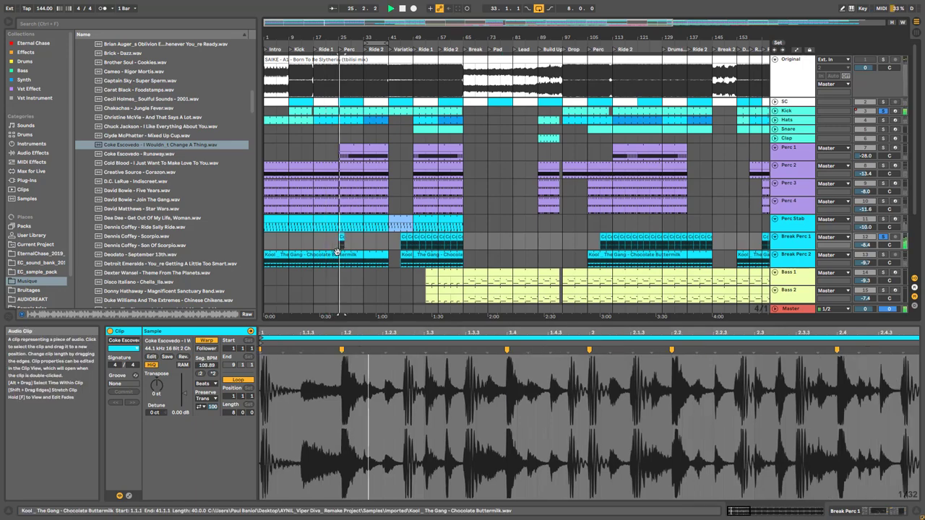
left_click_drag(336, 24, 337, 64)
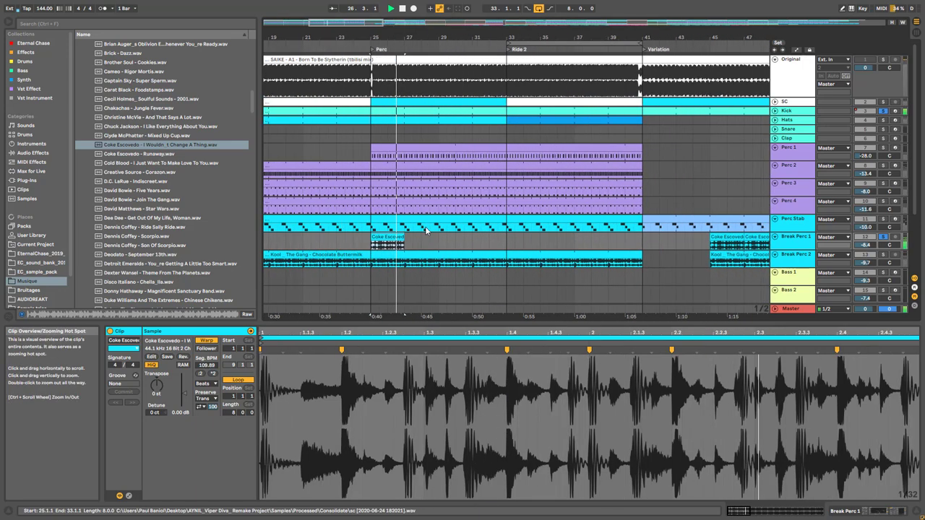
key("ctrl+d")
key("ctrl+d")
key("ctrl+d")
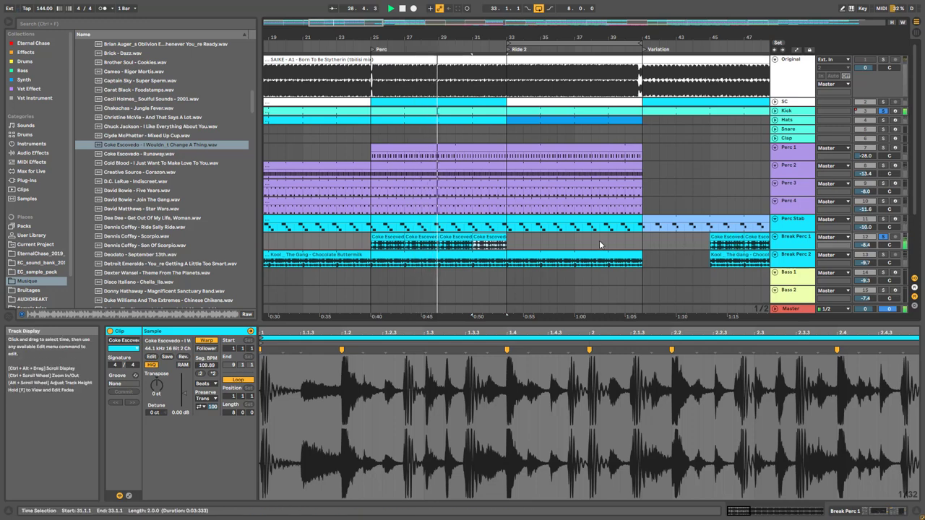
key("ctrl+z")
key("ctrl+z")
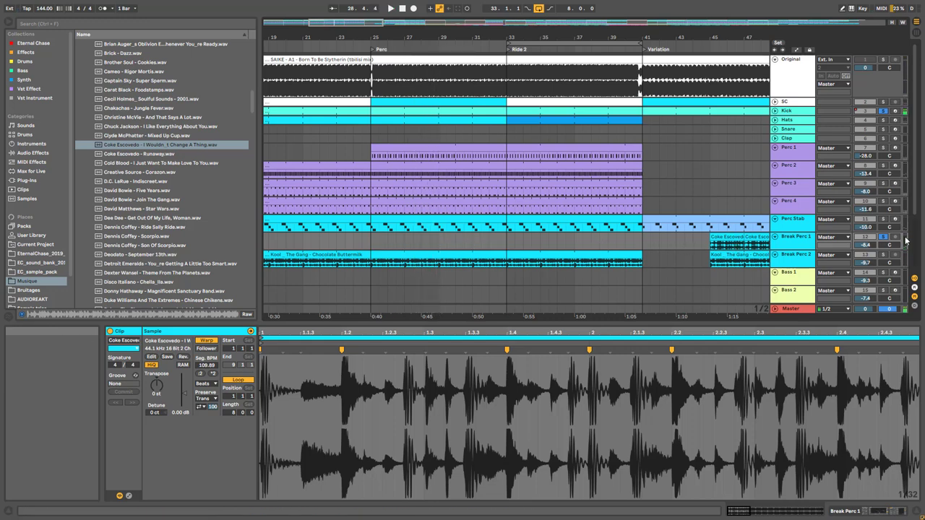
Step: Play the existing Coke Escovedo clip at bar 45 with the kick, leaving only Break Perc 1 soloed
left_click(726, 242)
key("space")
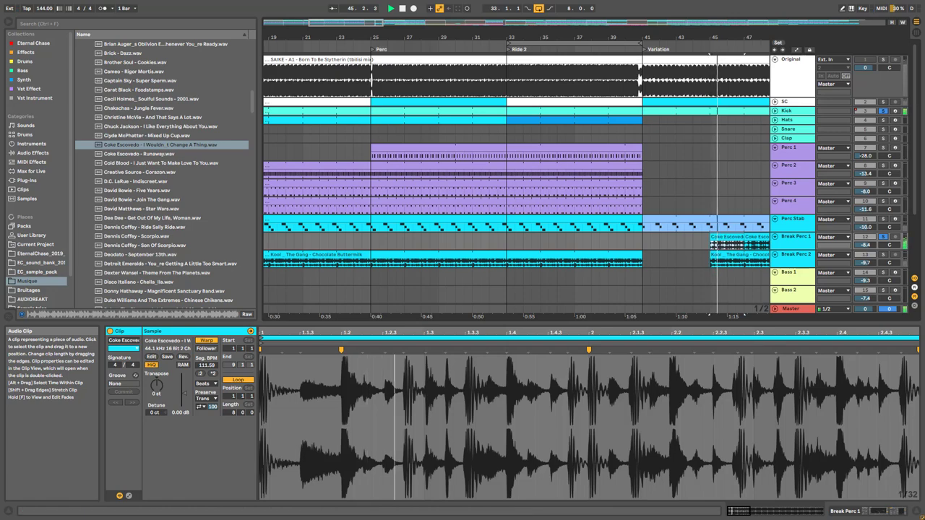
left_click(882, 238)
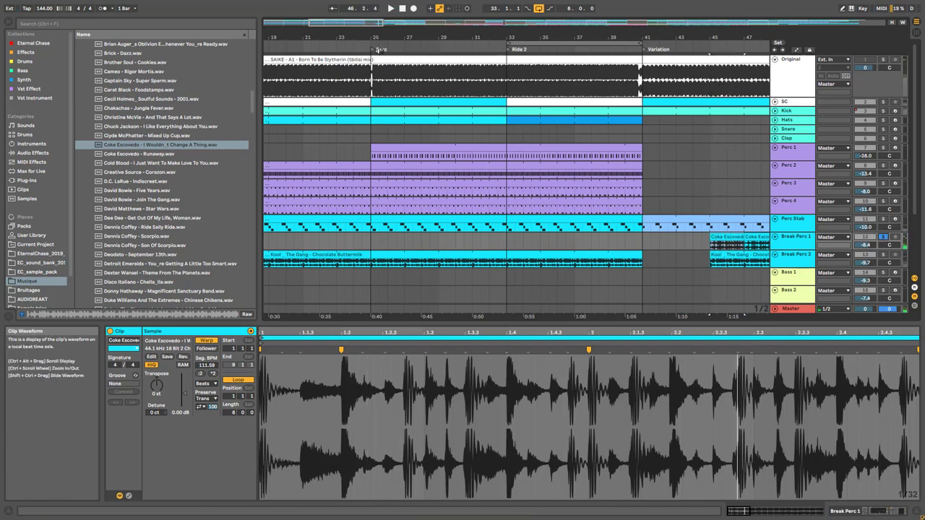
Step: Delete the demonstration break clip at bar 77 on Break Perc 1
left_click_drag(349, 23, 347, 5)
mouse_move(531, 114)
left_mouse_down()
mouse_move(531, 100)
mouse_move(531, 114)
left_mouse_up()
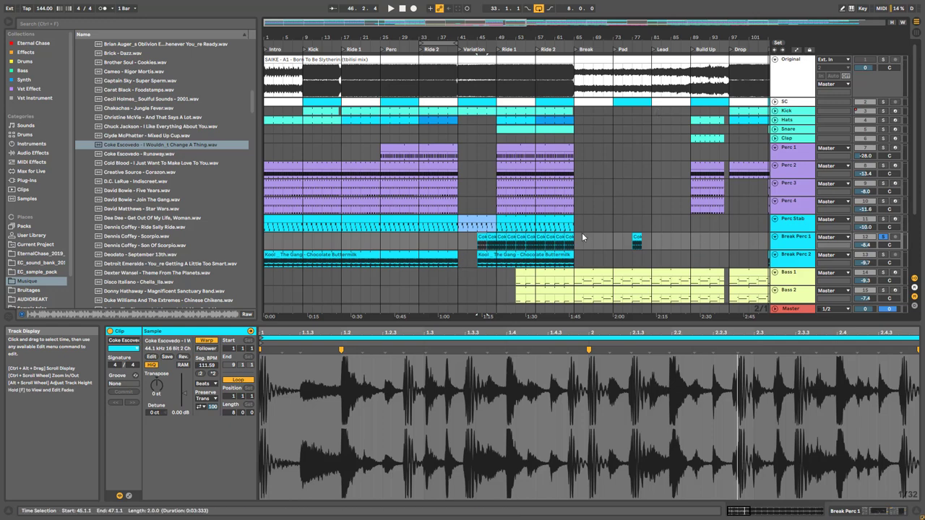
left_click(636, 239)
key("Delete")
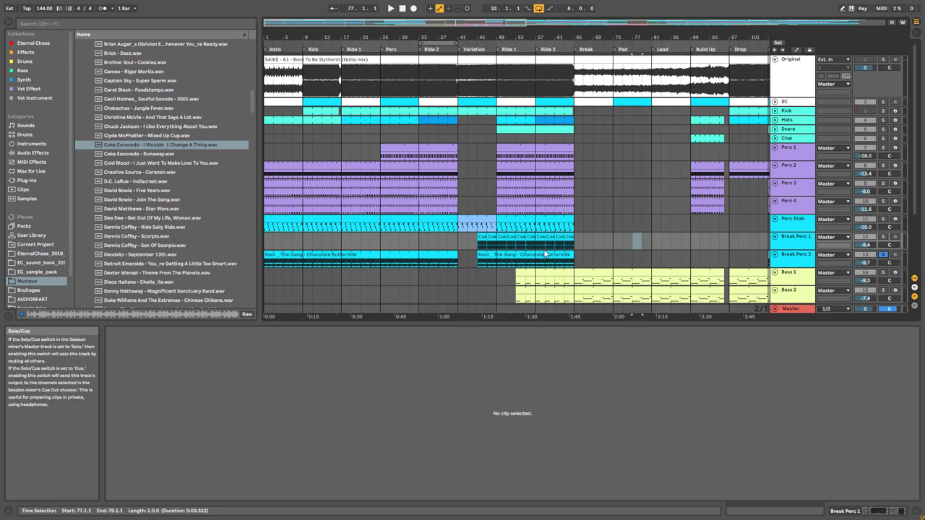
Step: Audition the Kool _ The Gang break on Break Perc 2 from bar 45 and the full mix from the intro
left_click(507, 256)
key("space")
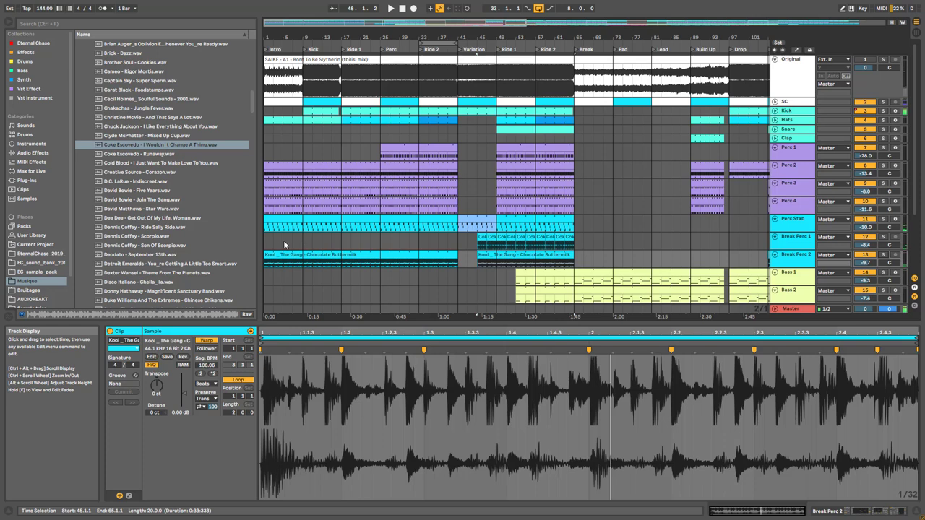
left_click(273, 247)
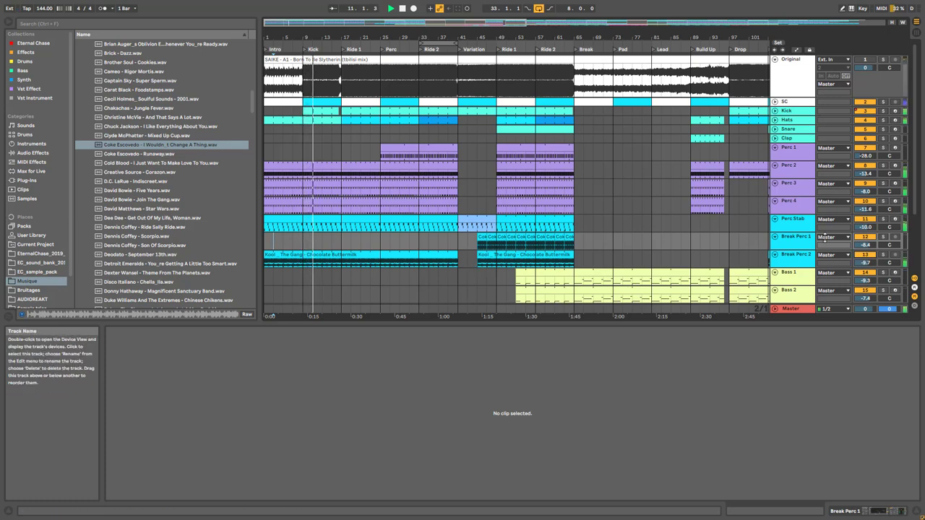
key("space")
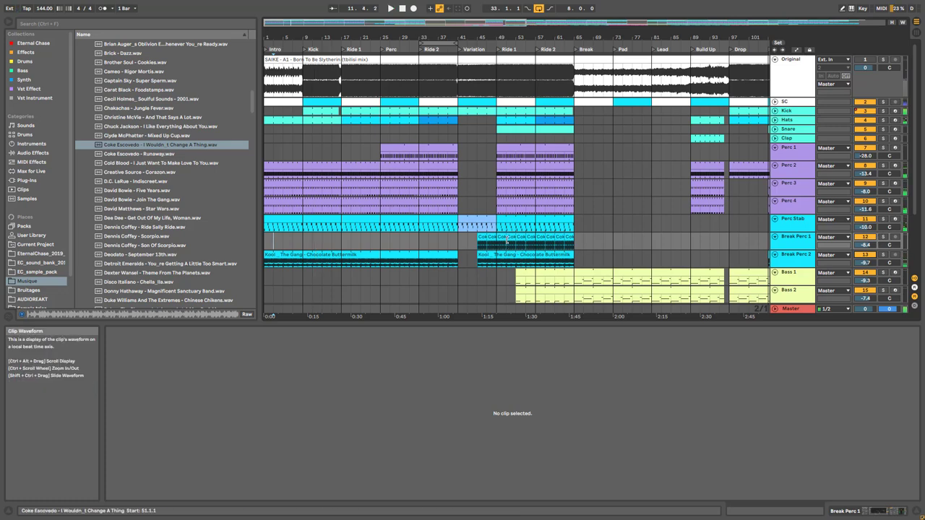
Step: Solo Break Perc 1 and play it from bar 49 and from bar 43 in the Variation section
left_click(507, 241)
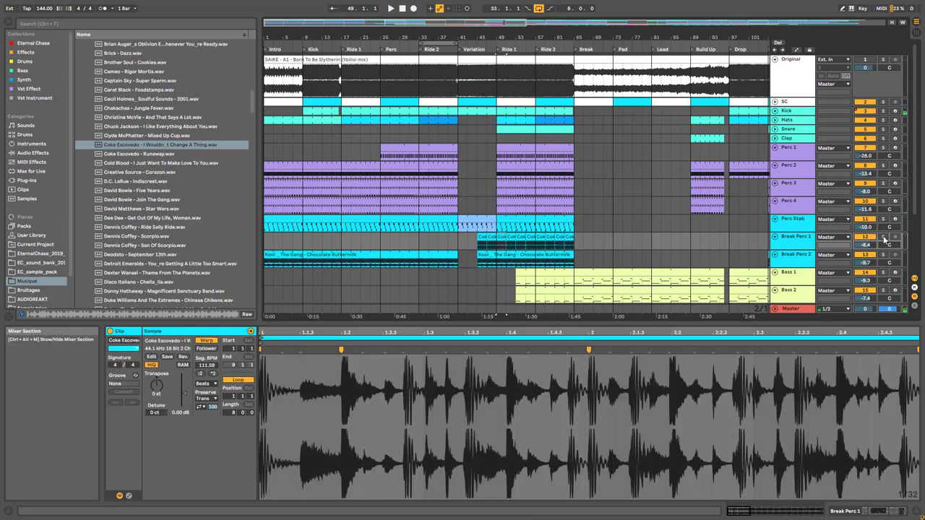
key("space")
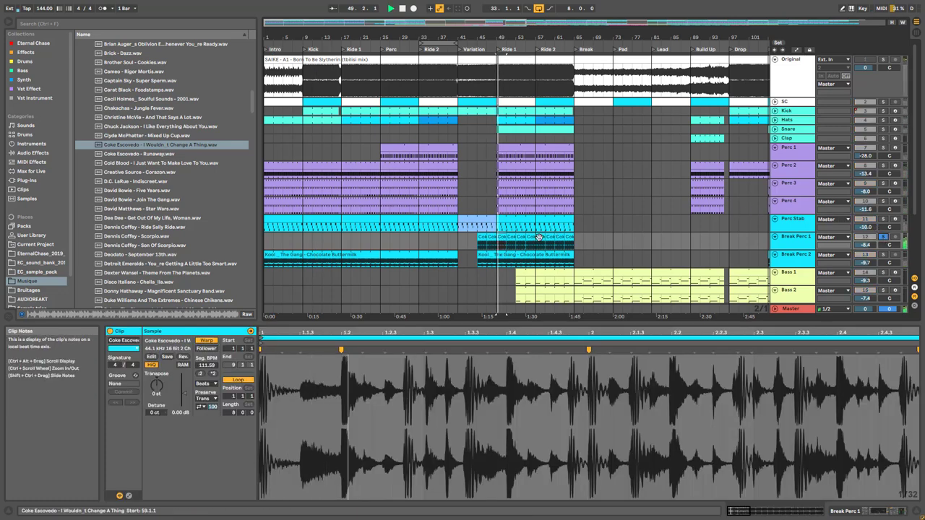
left_click(462, 242)
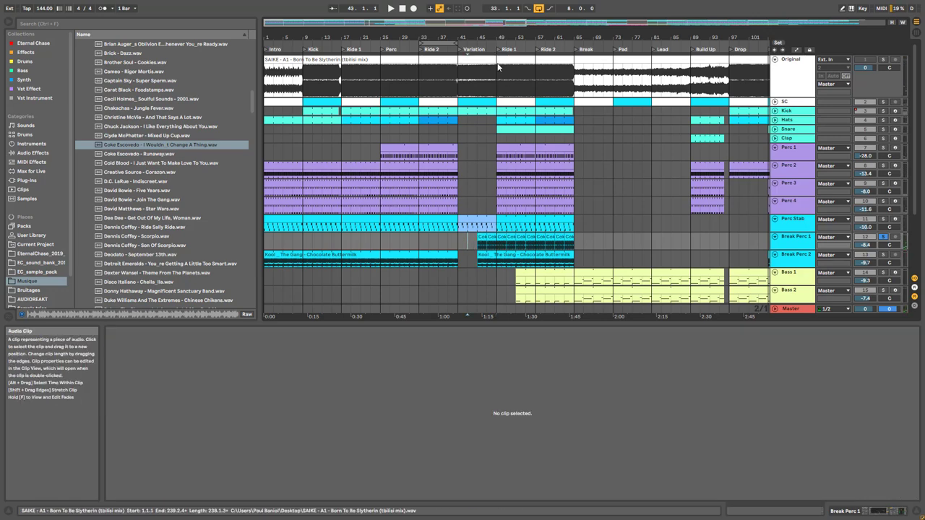
left_click_drag(472, 23, 472, 9)
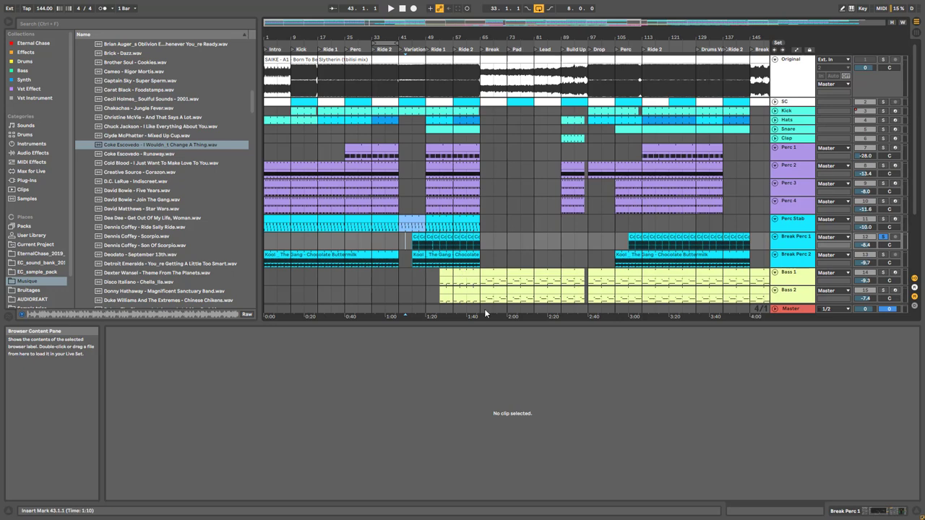
left_click_drag(485, 24, 487, 52)
key("space")
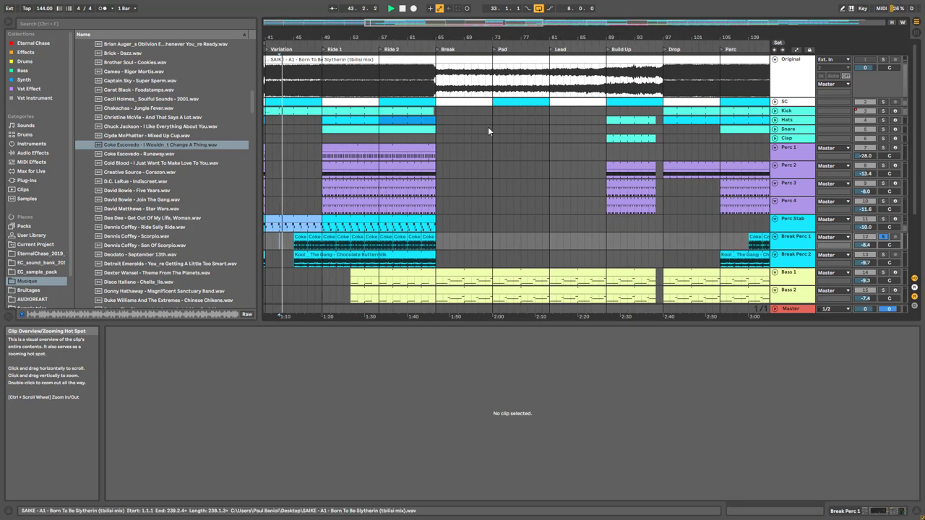
Step: Unsolo Break Perc 1, listen to the full mix into Ride 1, and open the Perc 4 clip's notes at bar 49
left_click(298, 258)
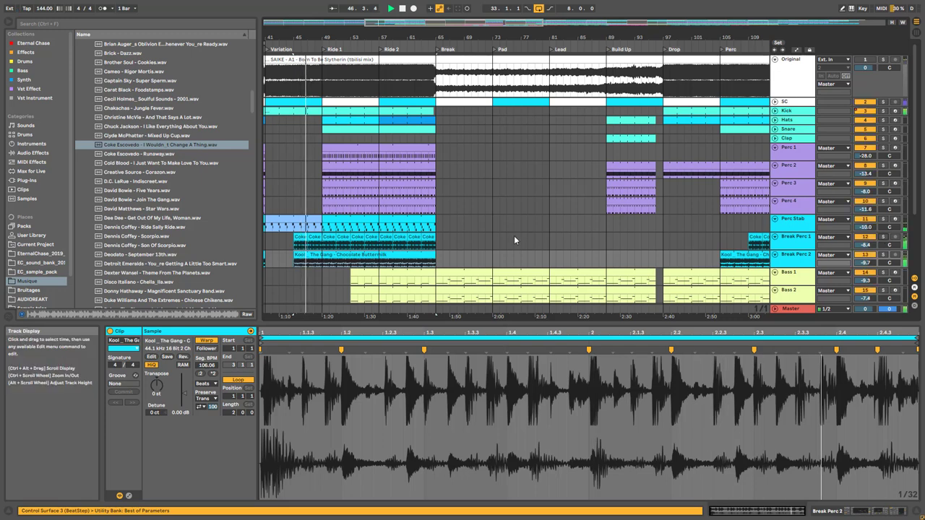
left_click(339, 201)
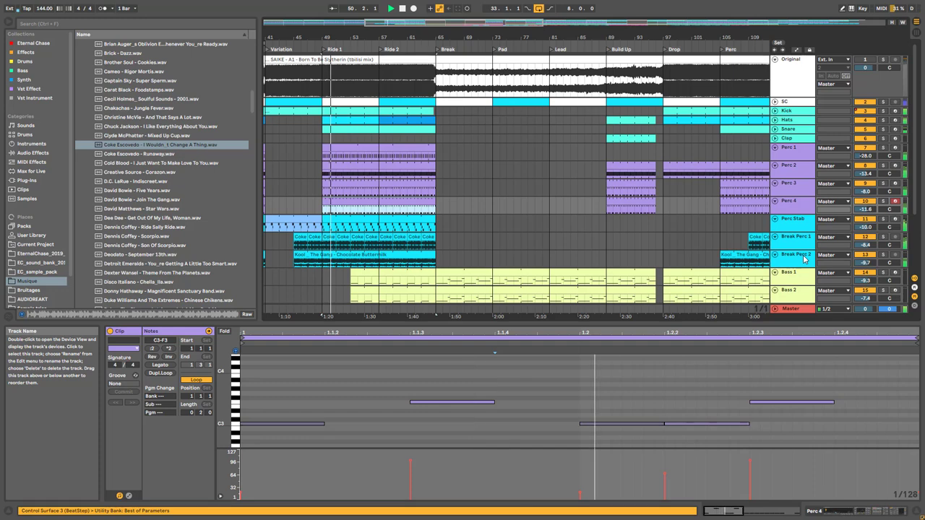
left_click(864, 148)
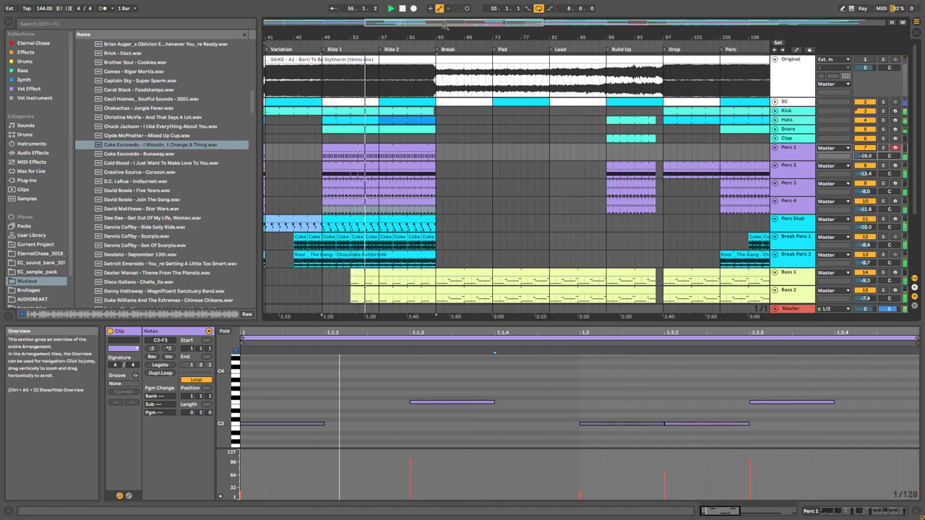
Step: Bring the bass tracks into view, solo Bass 2, and play its clip from the Break section at bar 65
left_click_drag(460, 22, 459, 3)
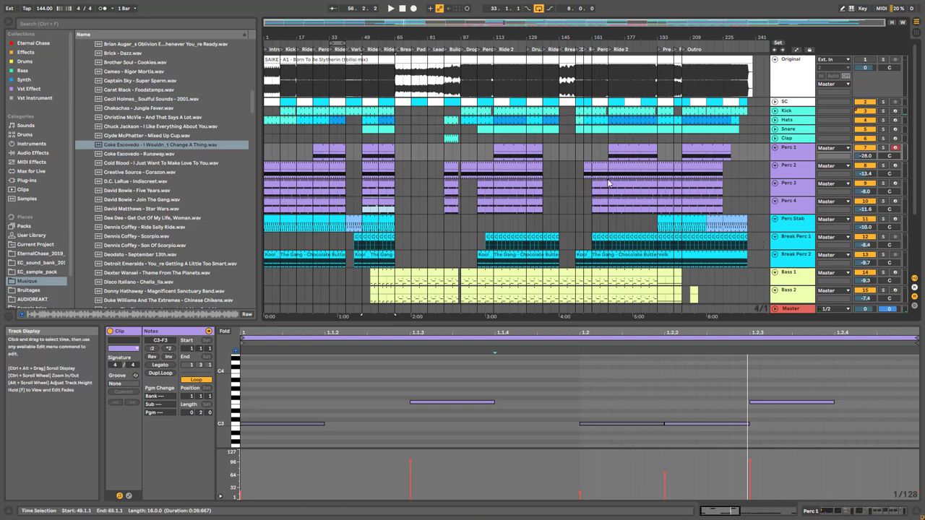
left_click(610, 226)
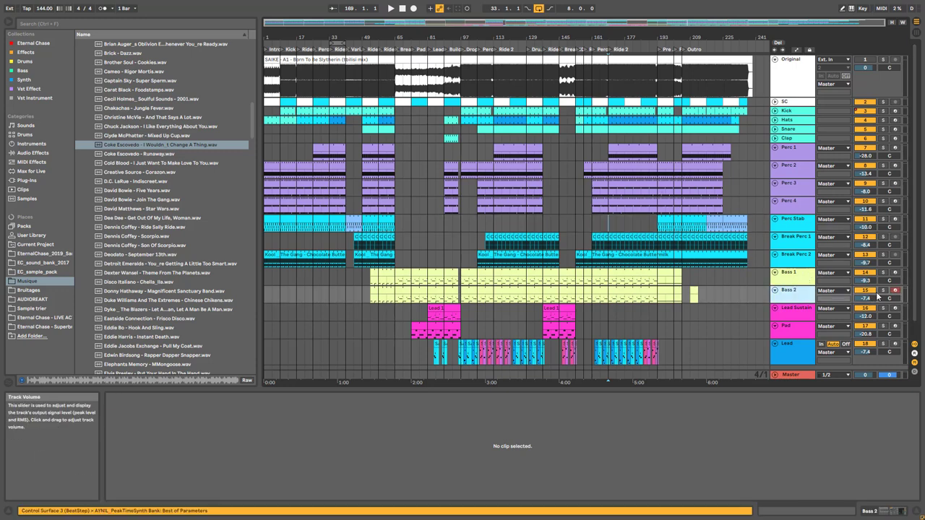
left_click(406, 293)
key("space")
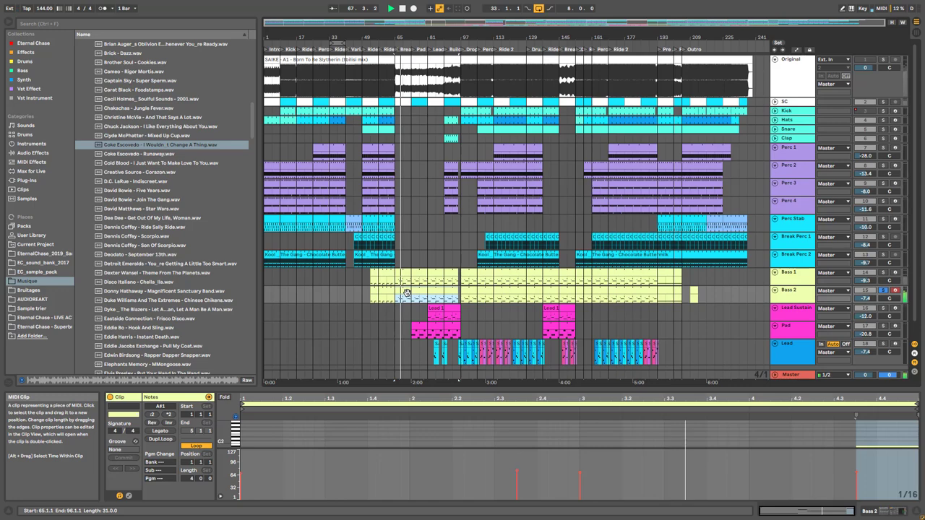
left_click_drag(410, 20, 429, 32)
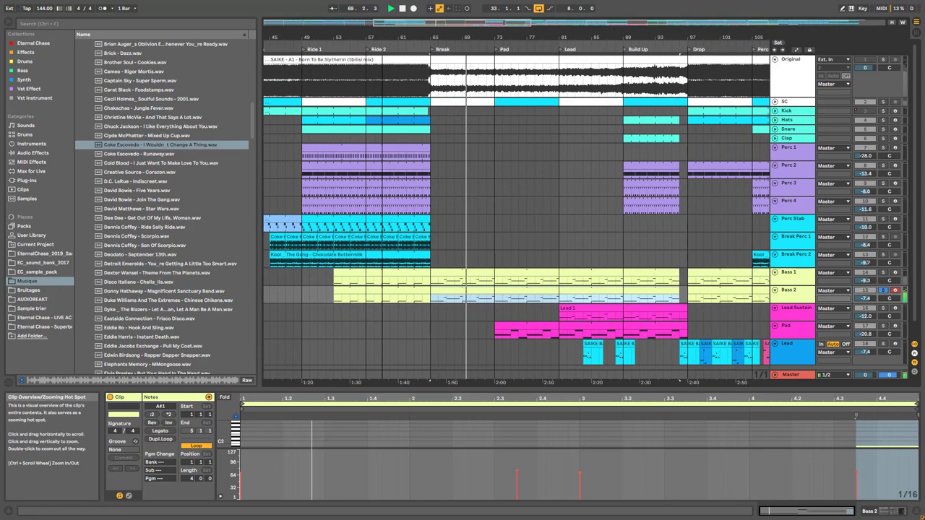
Step: Stop playback, insert a new MIDI track below Bass 2, and load the Operator instrument onto it
left_click(802, 296)
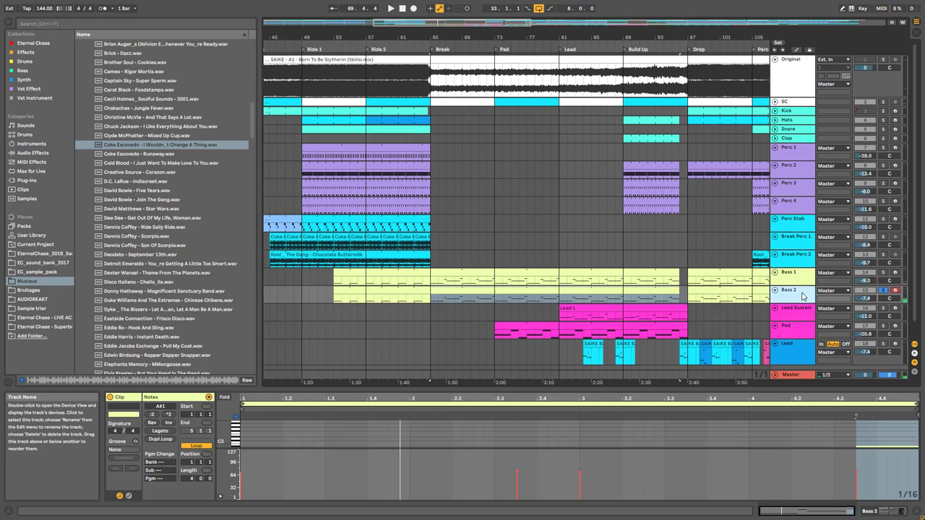
key("ctrl+shift+t")
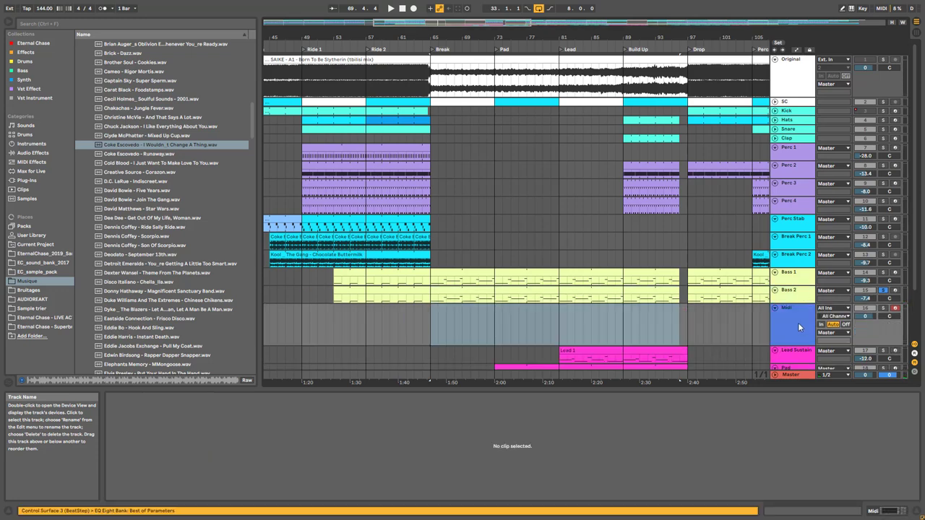
left_click(31, 144)
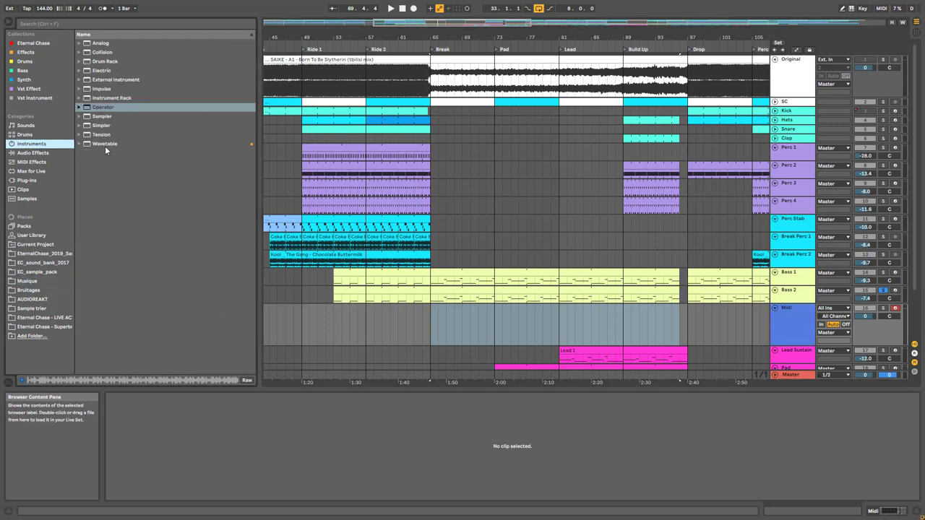
double_click(102, 107)
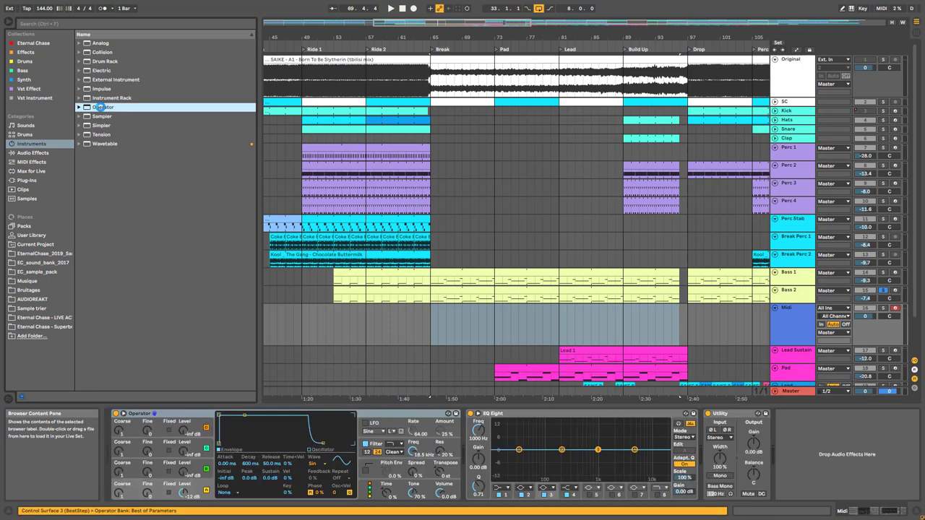
Step: Add a Reverb with a 2.76 s decay time to the Midi track's device chain and solo the track
left_click(32, 154)
double_click(102, 337)
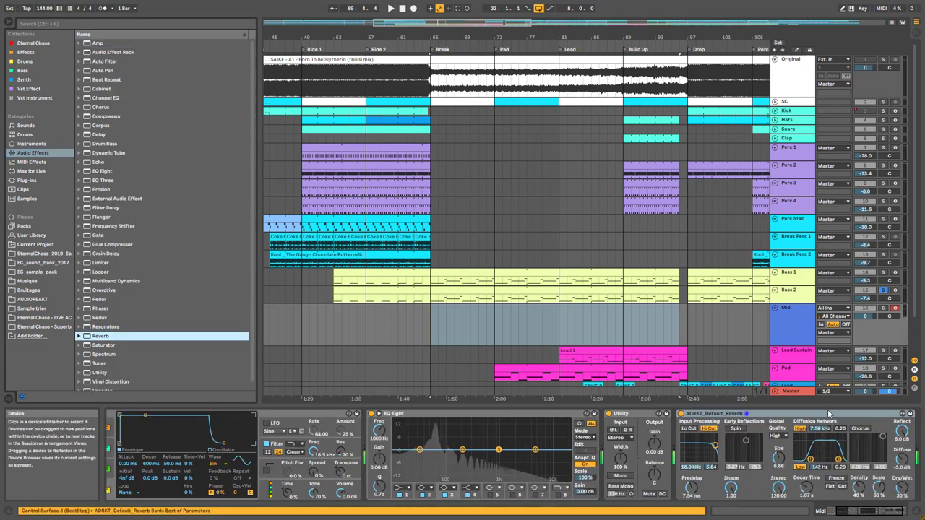
left_click(883, 308)
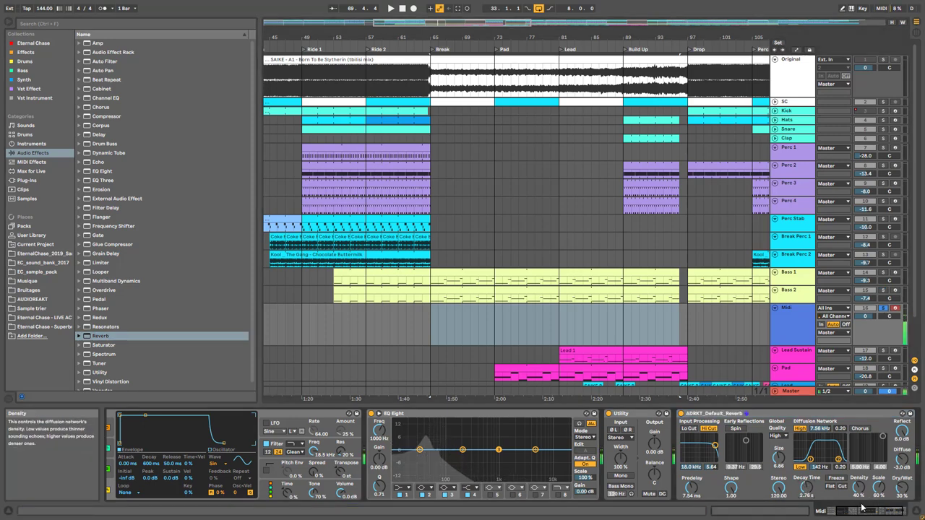
left_click_drag(854, 510, 813, 512)
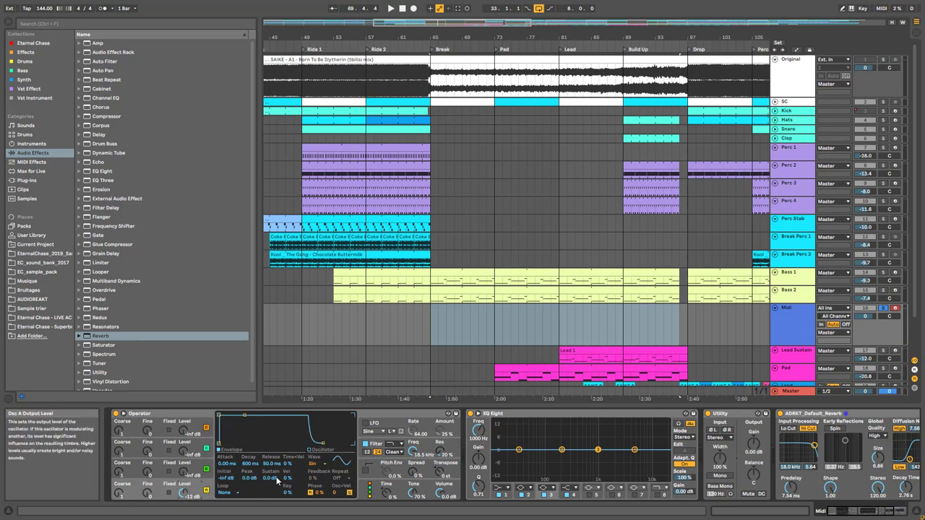
Step: Set Operator's algorithm to four parallel oscillators and change oscillator A's waveform to Saw D
left_click(381, 492)
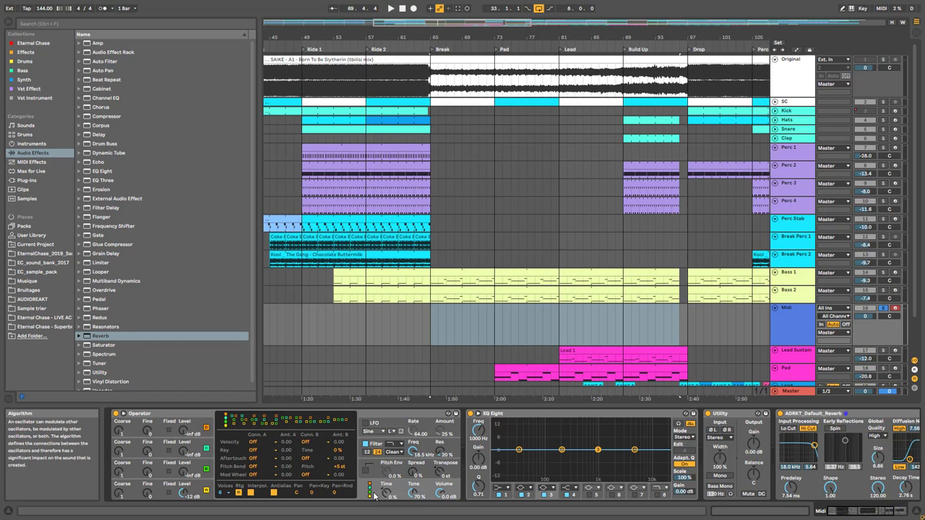
left_click(340, 421)
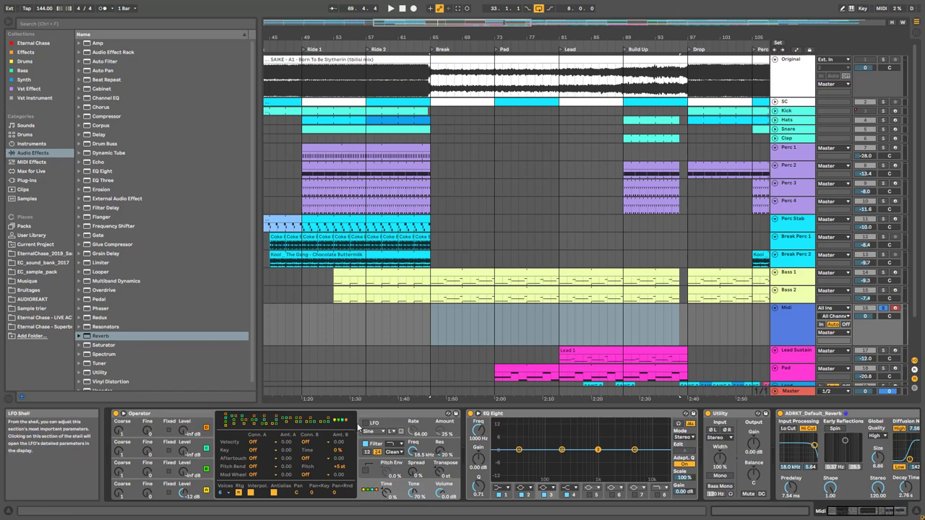
left_click(195, 494)
left_click(317, 463)
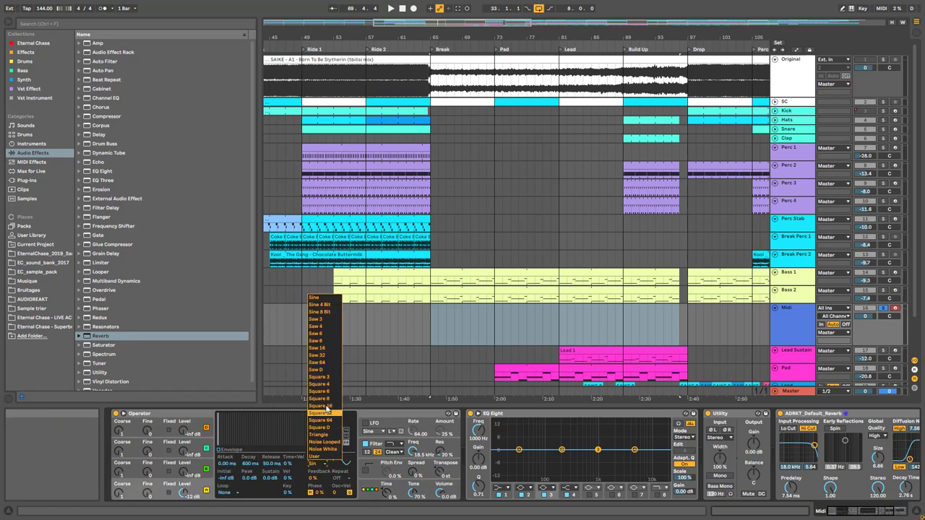
left_click(330, 371)
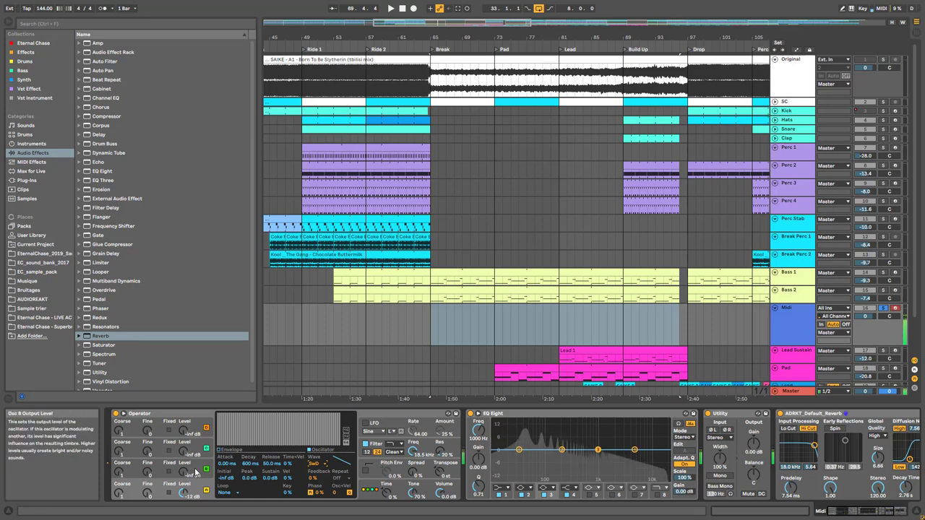
Step: Change oscillator B's waveform to Saw D and raise its level to -12 dB
left_click(195, 472)
left_click(317, 463)
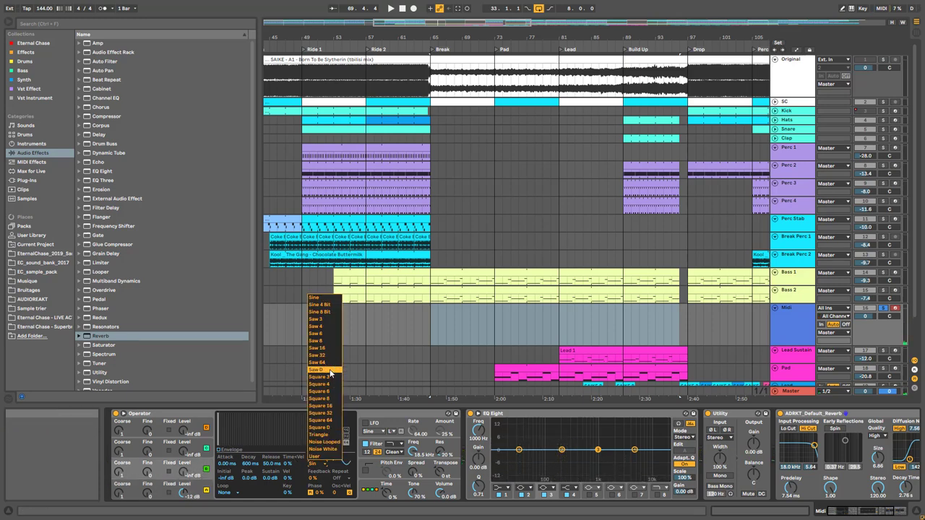
left_click(330, 371)
left_click_drag(185, 473, 184, 471)
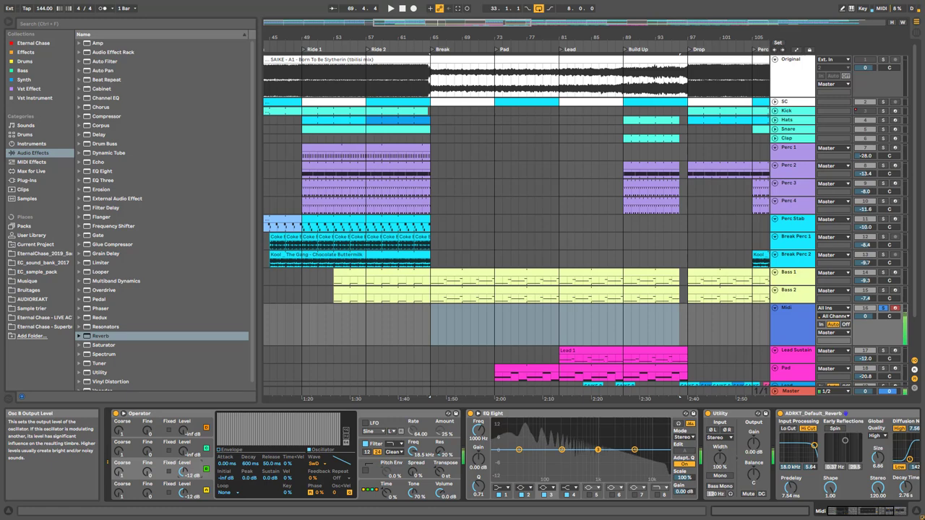
Step: Set oscillators C and D to the Saw D waveform with their levels at -12 dB
left_click(199, 450)
left_click(312, 465)
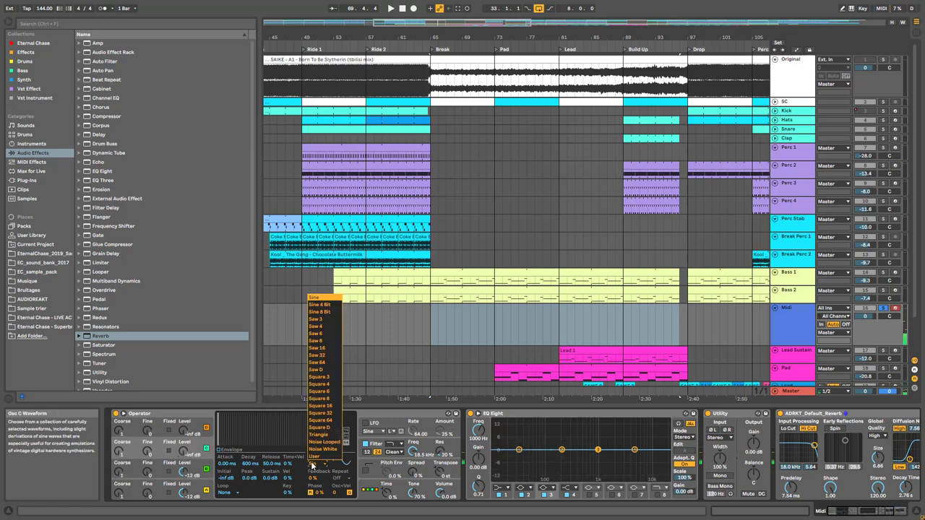
left_click(316, 369)
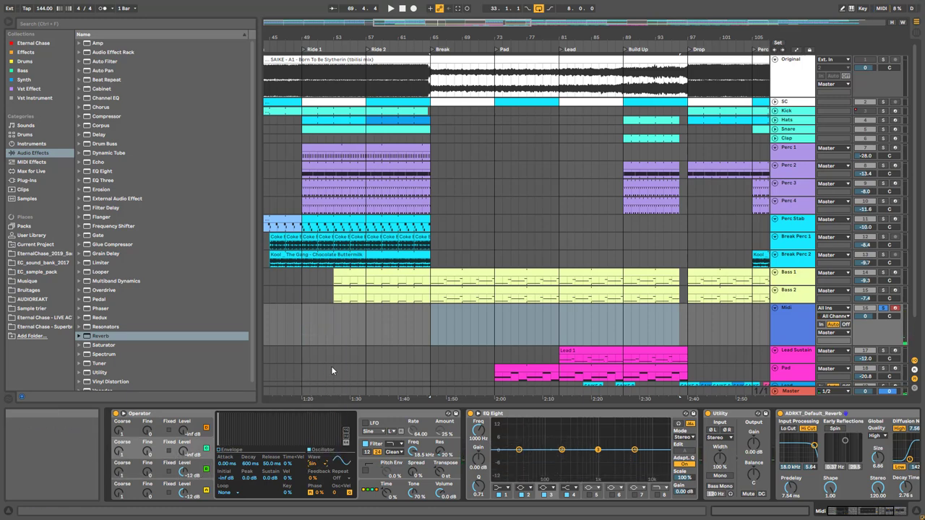
left_click_drag(192, 454, 186, 448)
left_click(194, 431)
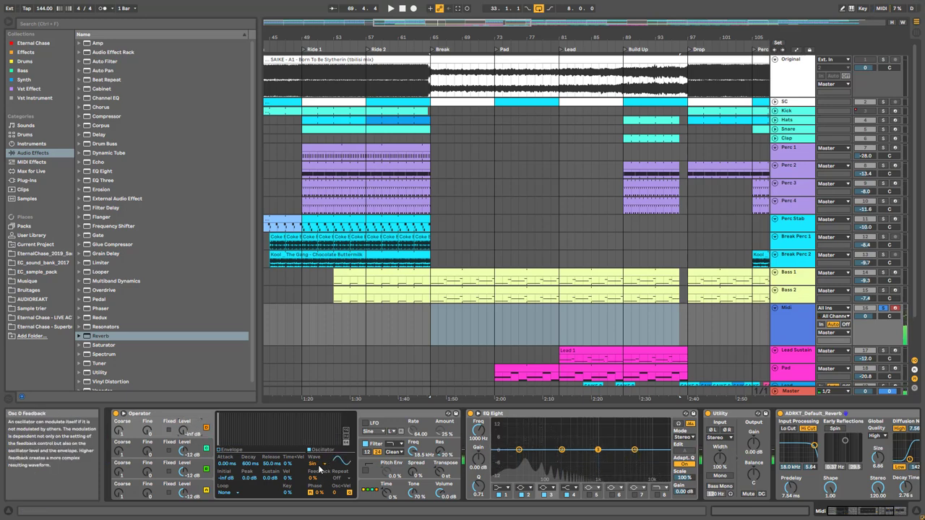
left_click(316, 464)
left_click(320, 370)
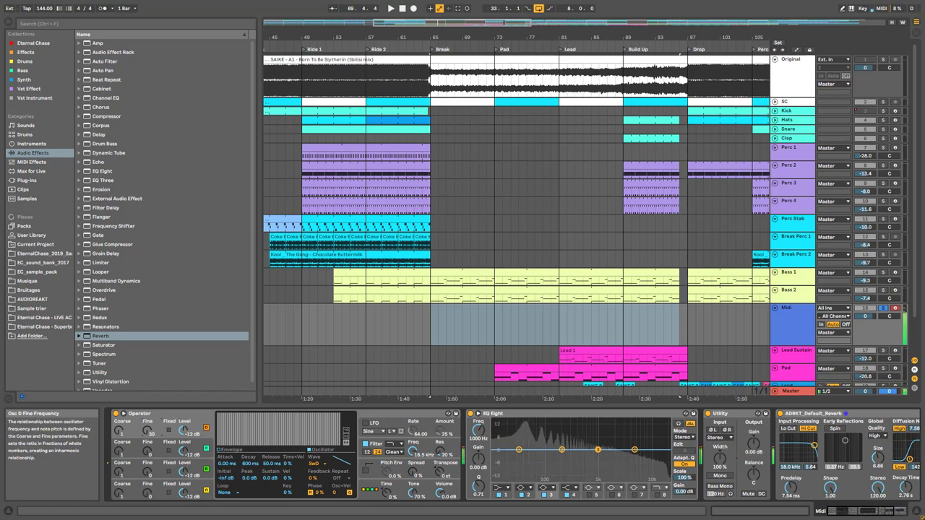
Step: Detune the four oscillators with fine values of 53 for A, 13 for B, 43 for C and 55 for D
mouse_move(148, 456)
left_mouse_down()
mouse_move(147, 442)
mouse_move(149, 462)
left_mouse_up()
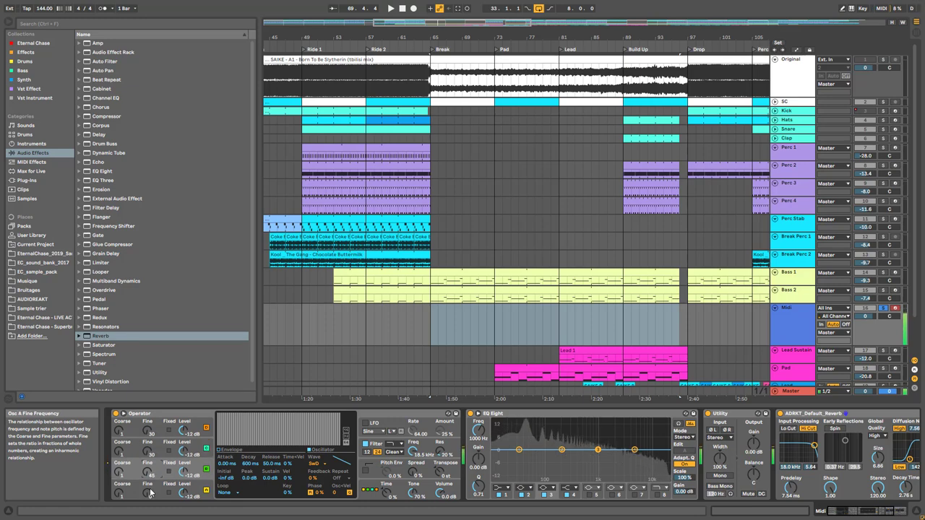
left_click_drag(148, 453, 152, 430)
left_click(152, 432)
double_click(152, 464)
left_click(148, 452)
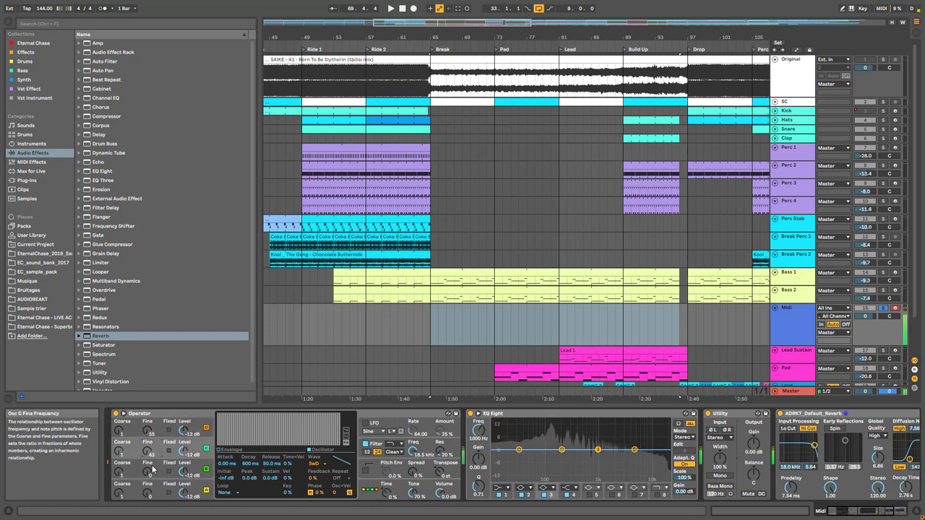
left_click_drag(151, 468, 151, 463)
left_click_drag(149, 498, 148, 462)
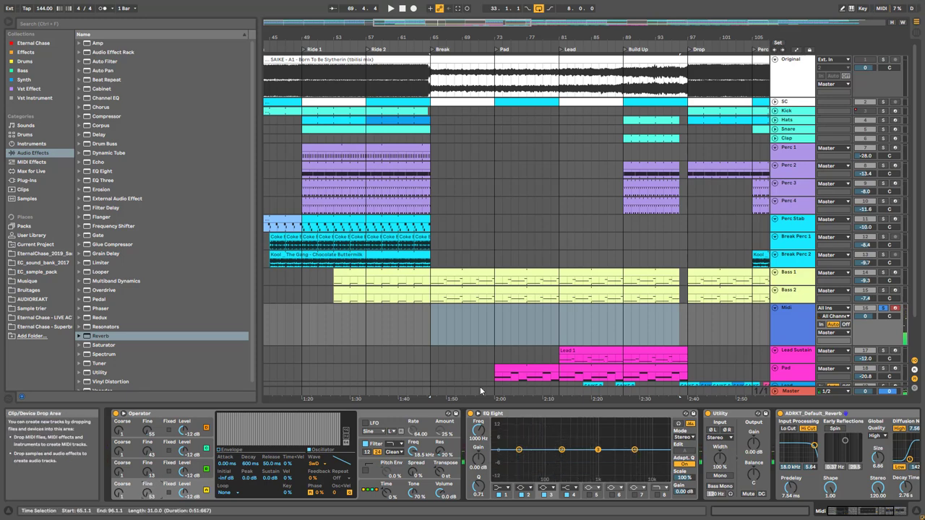
Step: Copy the Bass 2 notes from bar 65 to 96 onto the Midi track and lower Operator's filter frequency to 16.7 kHz
left_click_drag(514, 290, 511, 316)
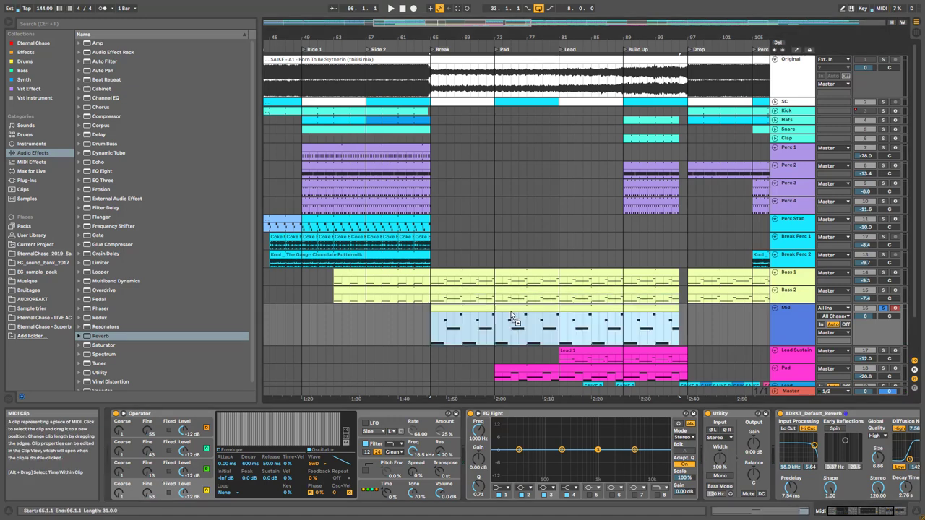
key("space")
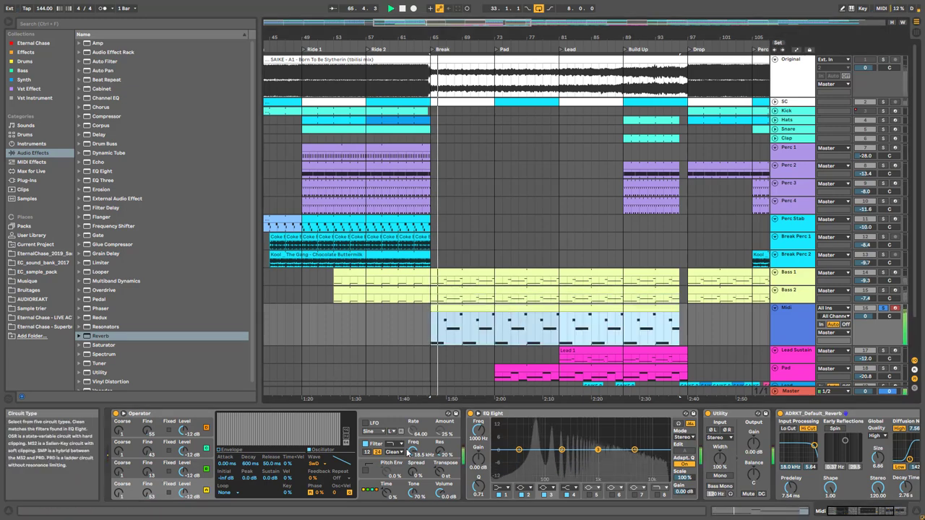
mouse_move(413, 451)
left_mouse_down()
mouse_move(414, 471)
mouse_move(414, 452)
left_mouse_up()
key("space")
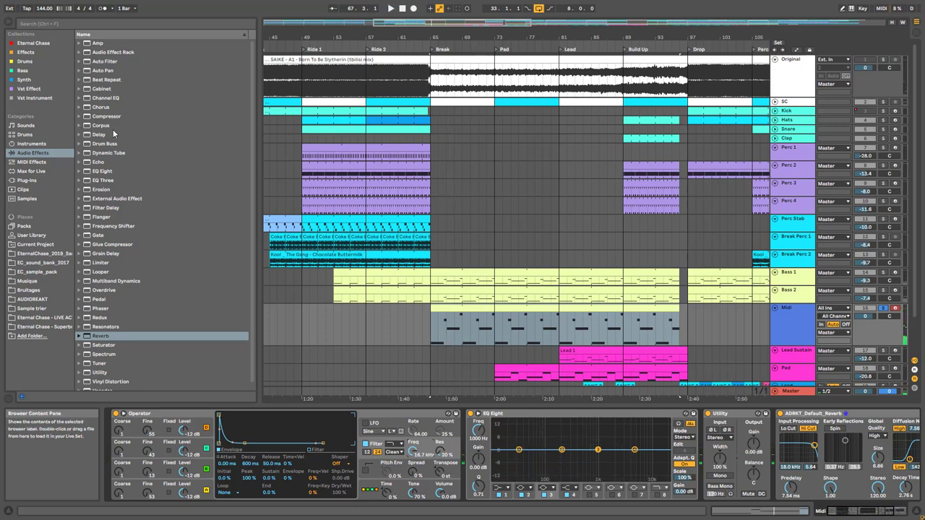
Step: Insert a Chorus after Operator with highpass 20 Hz, dry/wet 34%, modulation amount 3.61 ms and rate 0.91 Hz
left_click_drag(97, 110, 481, 477)
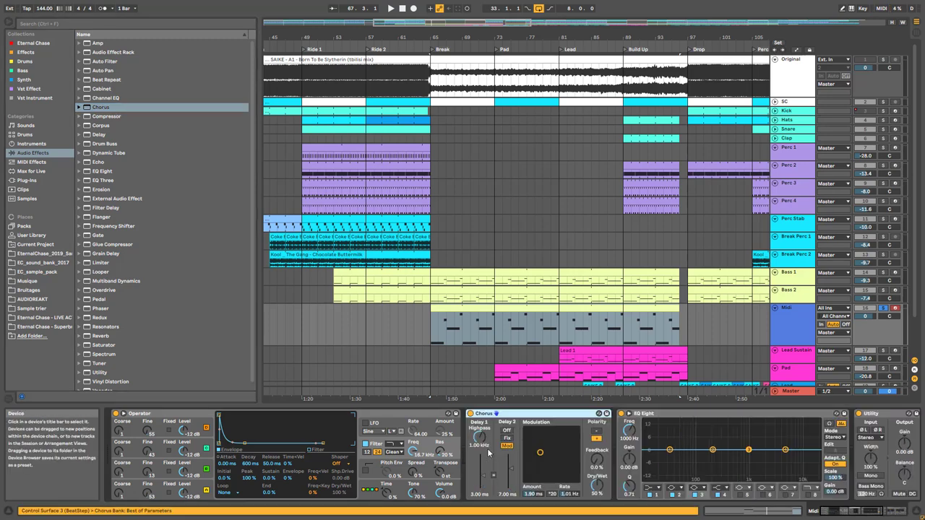
key("space")
left_click_drag(479, 437, 479, 498)
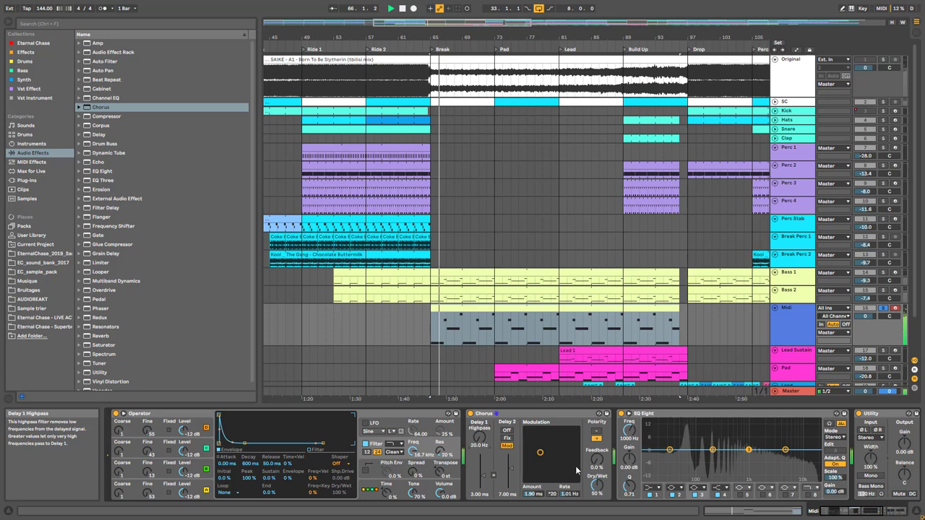
left_click_drag(598, 486, 598, 500)
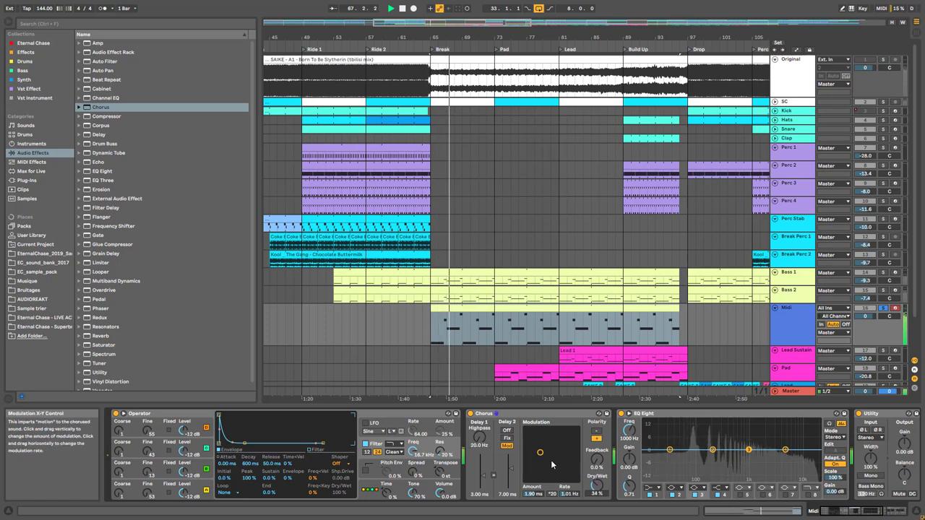
left_click_drag(540, 453, 539, 441)
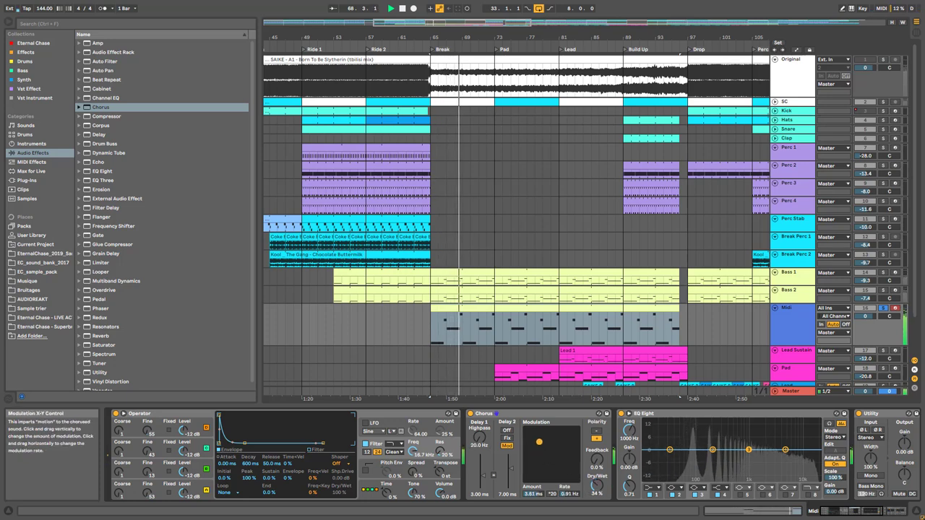
Step: Compare the sound with the Chorus bypassed and active, and set its dry/wet to 41%
left_click(471, 414)
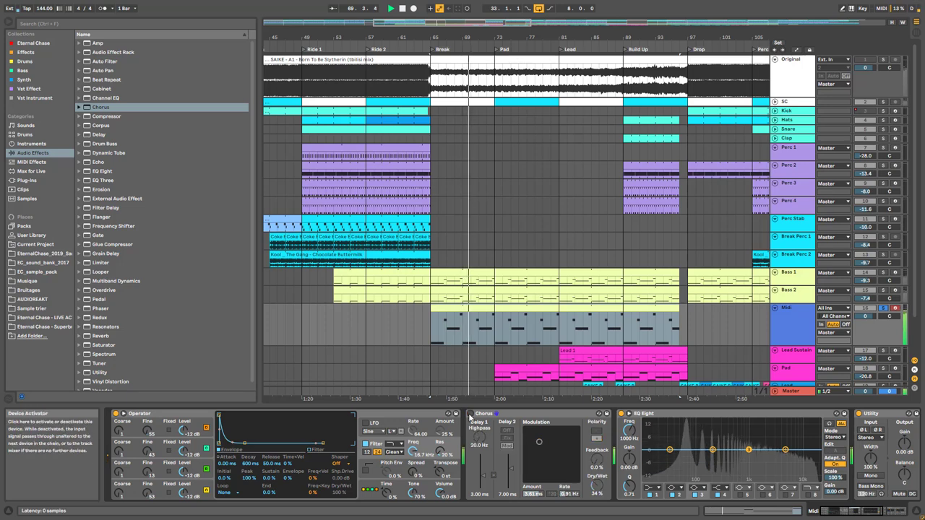
left_click(470, 413)
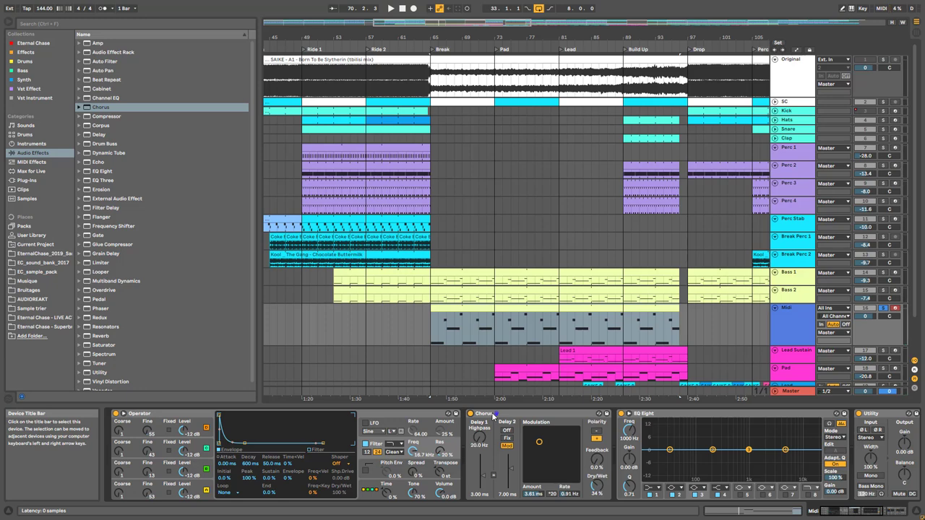
key("space")
left_click_drag(599, 488, 599, 482)
Step: Move the Utility between the Chorus and EQ Eight, switch it to mono and play back the result
left_click_drag(870, 413, 654, 420)
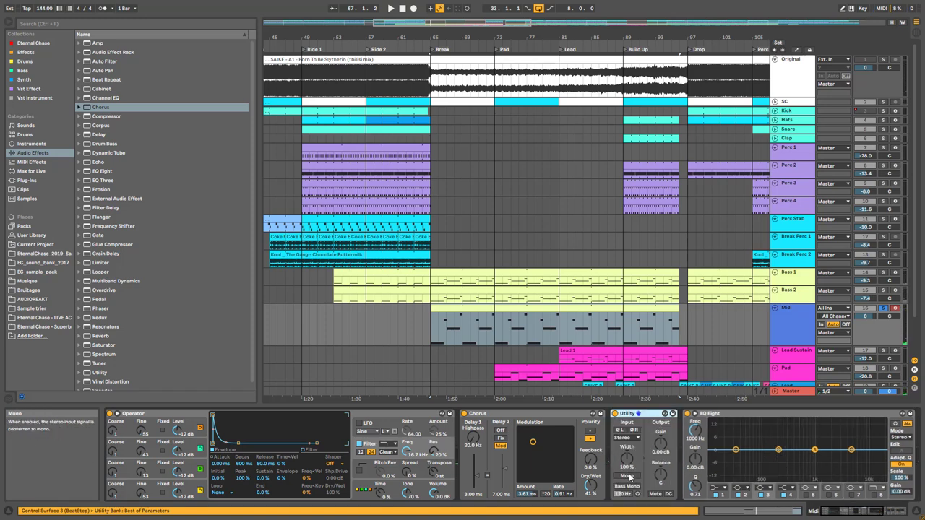
left_click(626, 476)
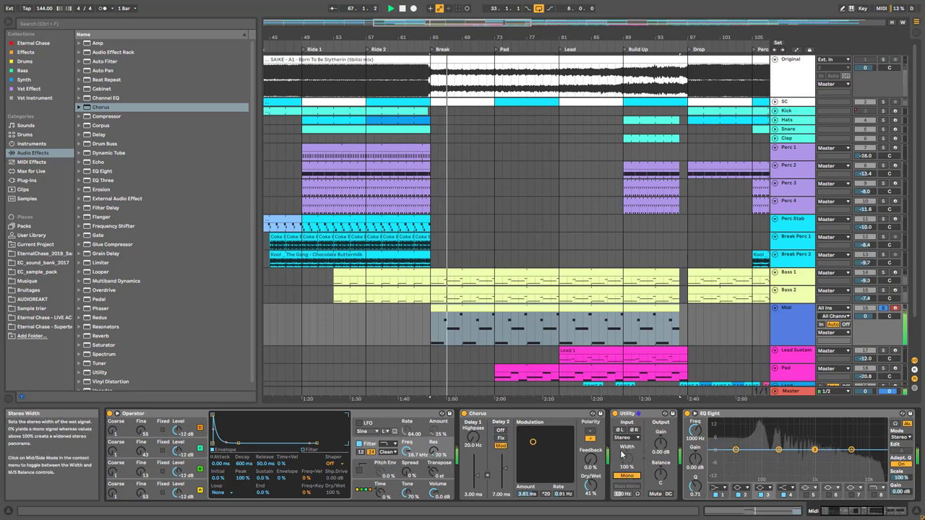
key("space")
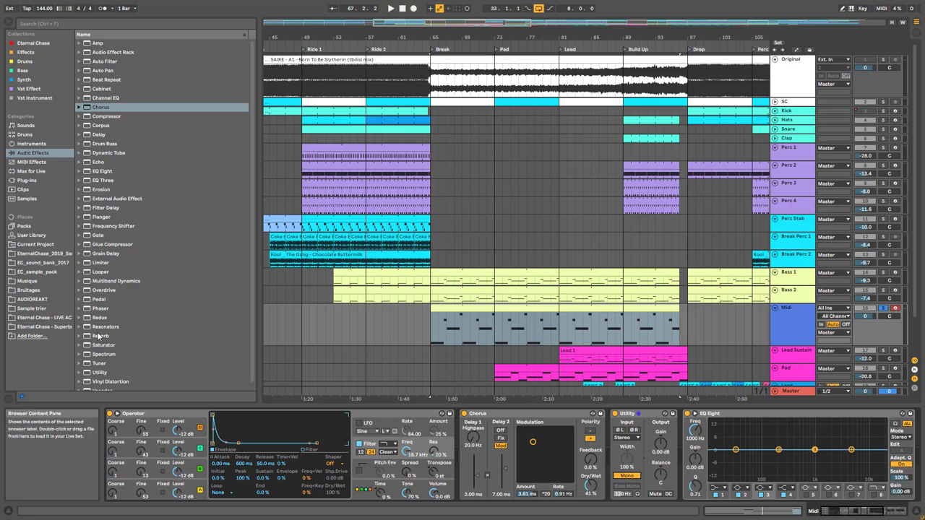
Step: Insert an Overdrive between Utility and EQ Eight with filter frequency 734 Hz, drive 40%, dynamics 36% and dry/wet 45%
left_click(102, 289)
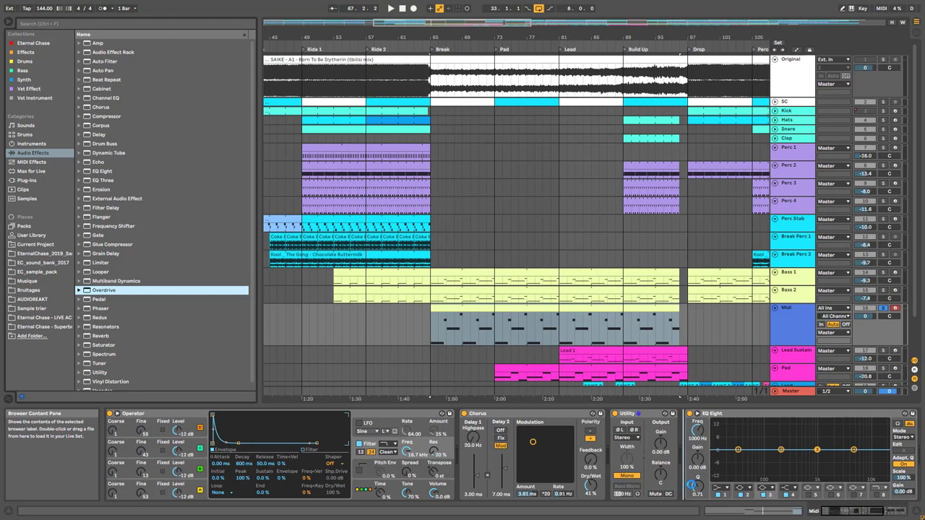
left_click_drag(691, 485, 692, 485)
key("space")
left_click_drag(710, 430, 707, 429)
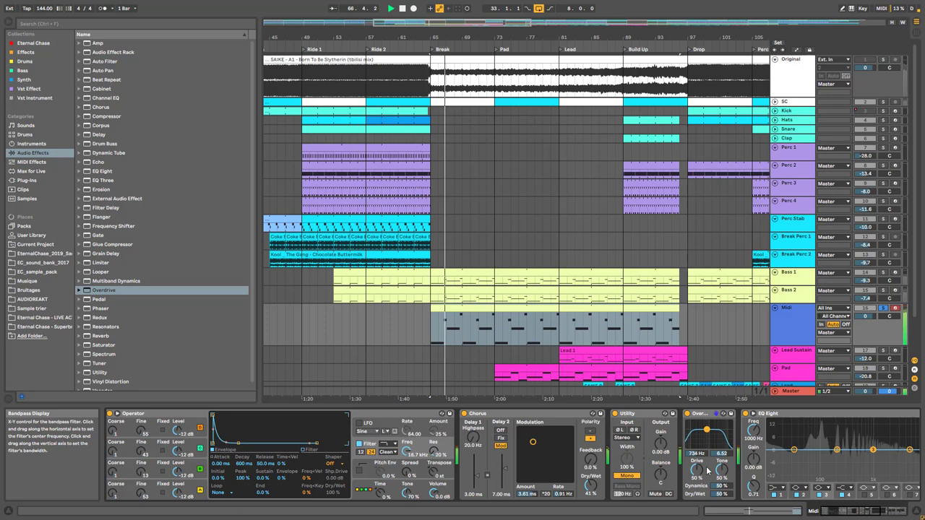
left_click_drag(697, 471, 724, 498)
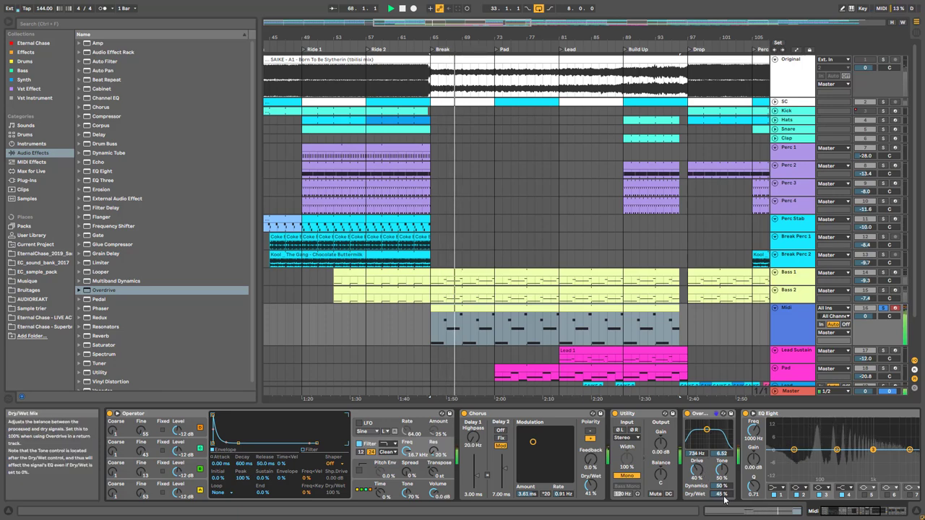
Step: Increase the Reverb's decay time to 4.33 s and its dry/wet to 32%
scroll(780, 498, "right", 5)
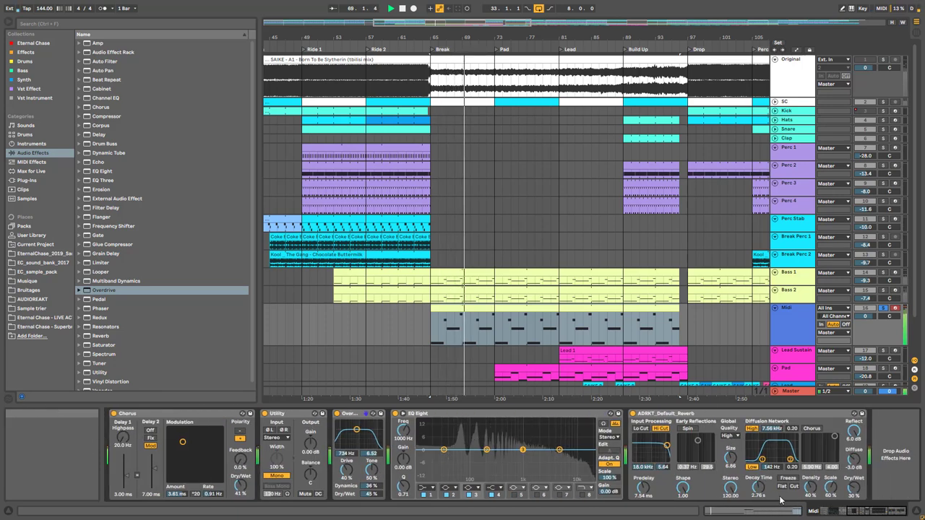
left_click_drag(758, 488, 758, 482)
left_click_drag(854, 489, 854, 488)
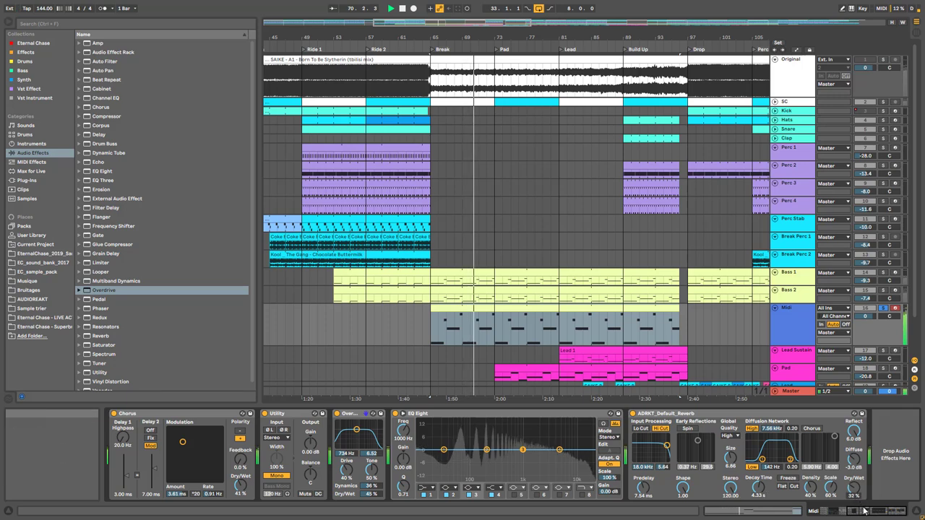
Step: Lower the Midi track's volume to -7.2 dB and solo Bass 2 for comparison
scroll(865, 498, "left", 5)
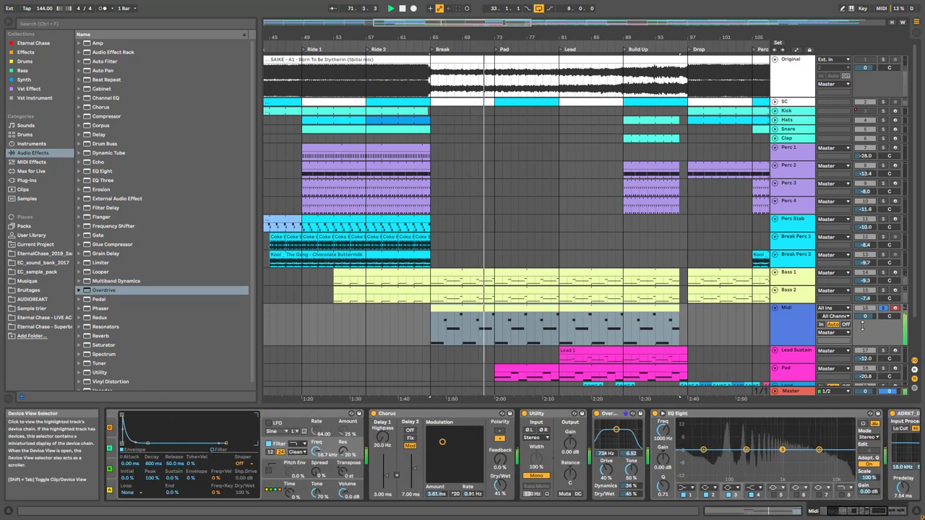
left_click_drag(864, 318, 864, 330)
left_click(883, 291)
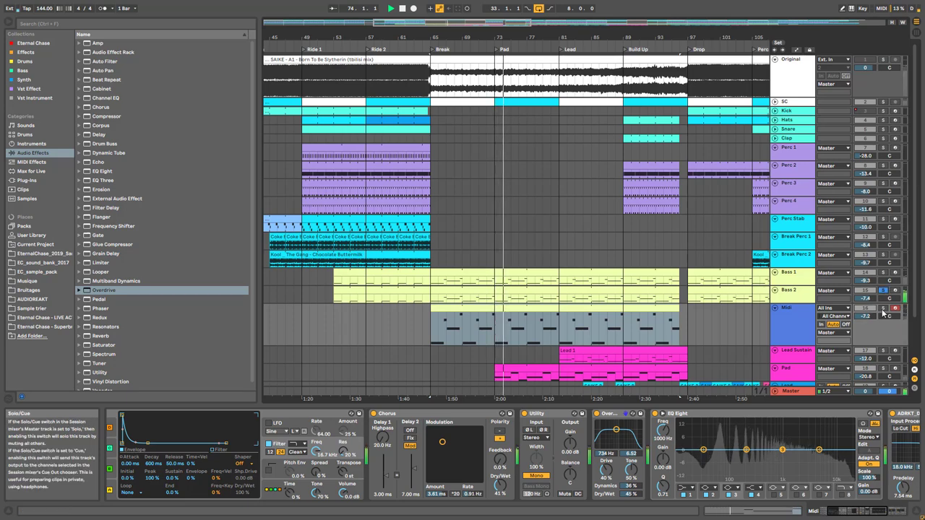
Step: Solo the Midi track, then reveal the devices inside Bass 2's AYNIL_PeakTimeSynth rack and check Operator's oscillator tuning
left_click(882, 309)
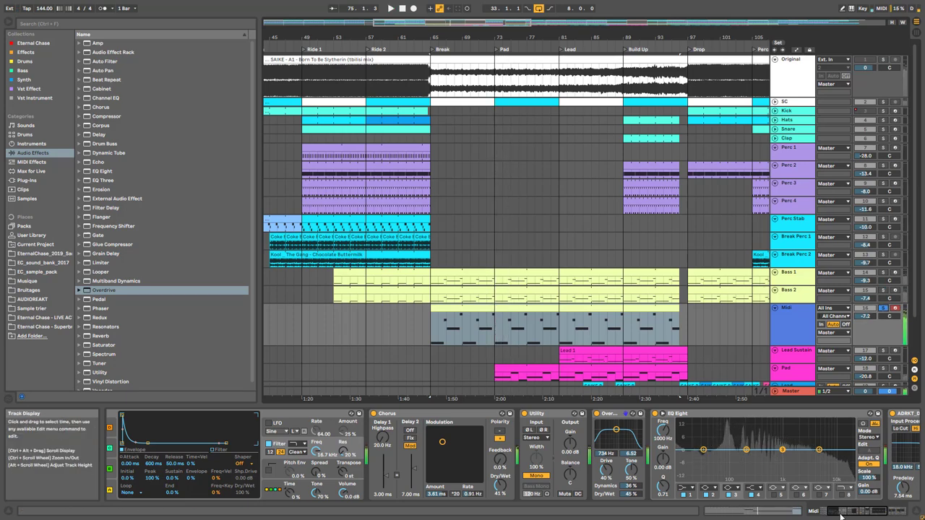
left_click_drag(840, 515, 809, 508)
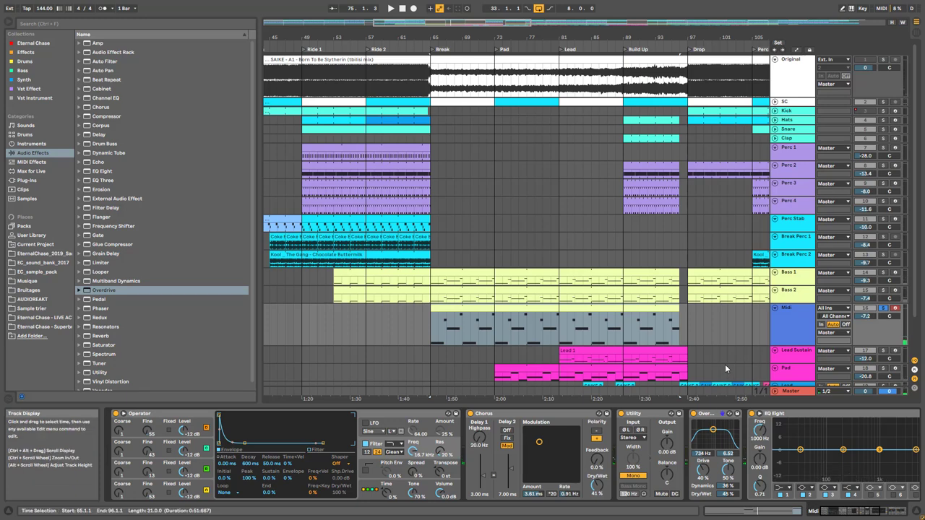
left_click(792, 293)
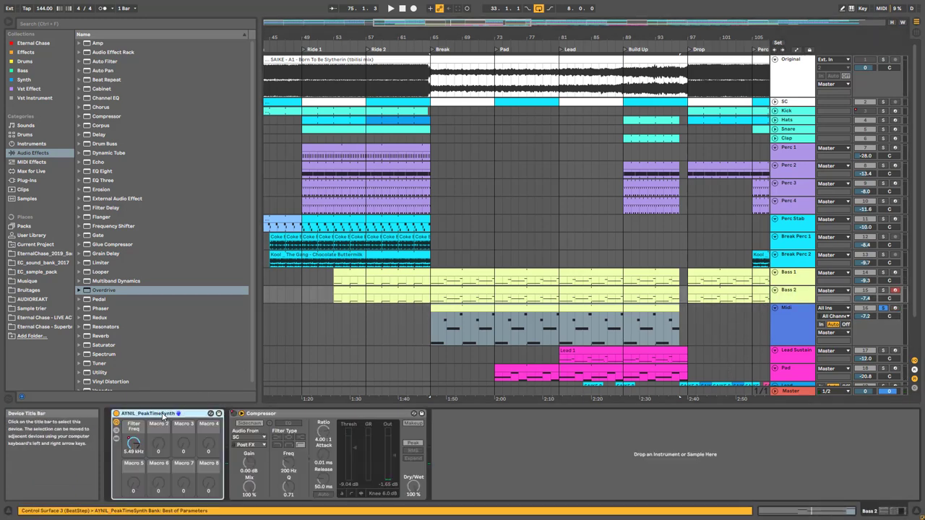
left_click(116, 439)
left_click(316, 421)
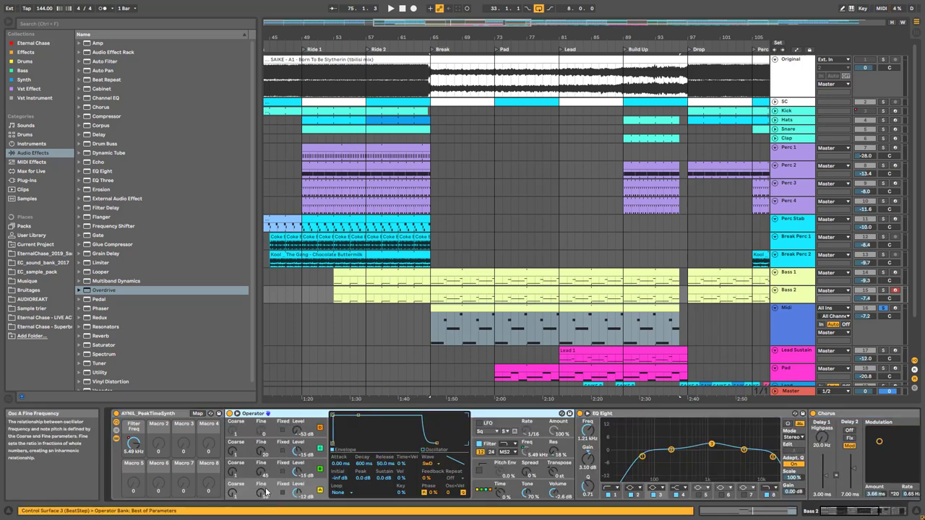
left_click(273, 446)
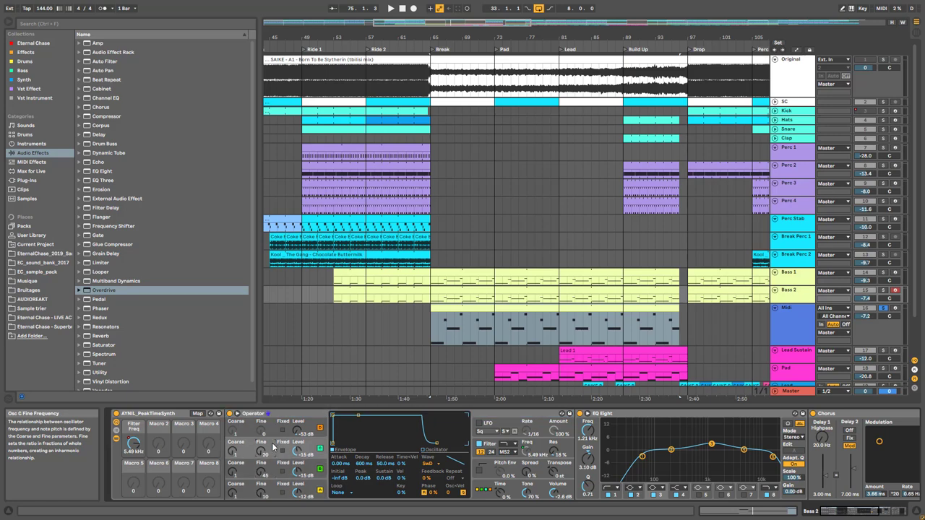
Step: Unfold the Utility and the reverb in Bass 2's rack to inspect their settings
left_click(866, 513)
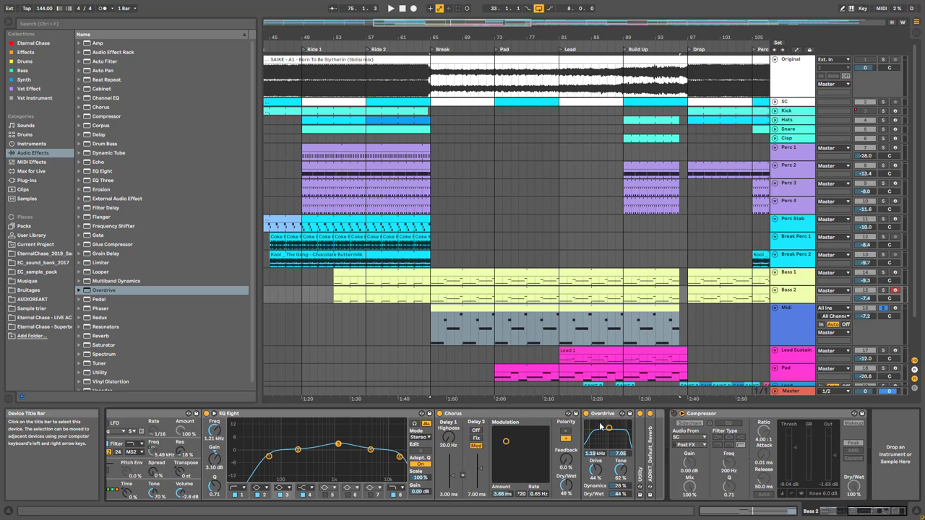
double_click(637, 460)
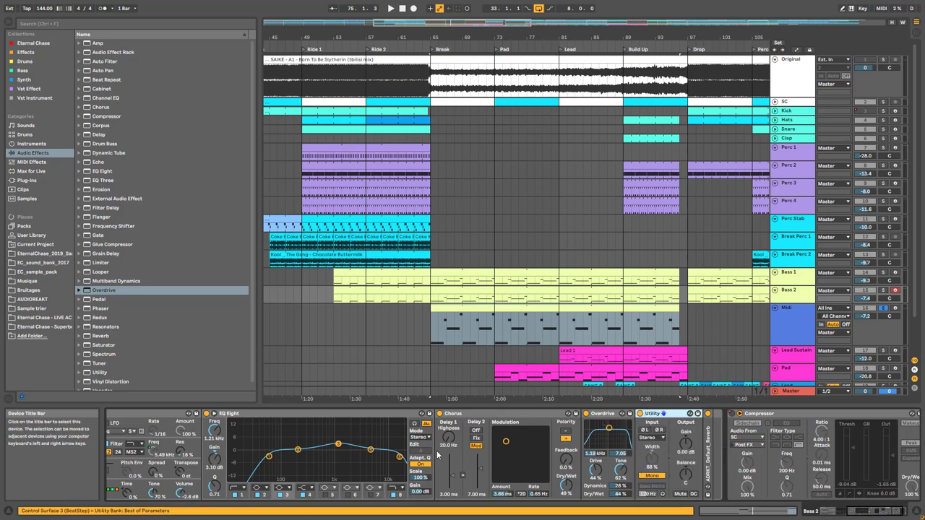
double_click(708, 460)
left_click_drag(863, 512, 875, 513)
Step: Check the Midi track's device chain, then solo Bass 2 and play it to compare the two sounds
left_click(796, 318)
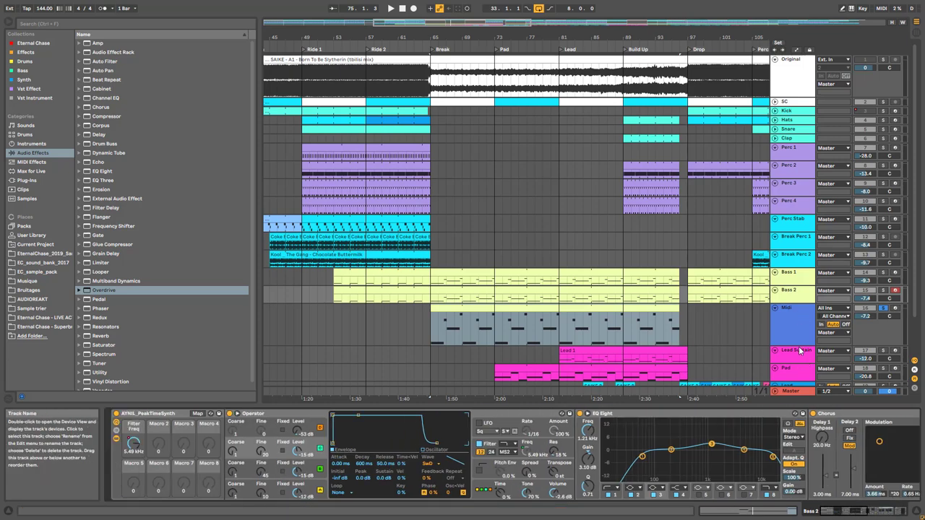
scroll(795, 339, "down", 2)
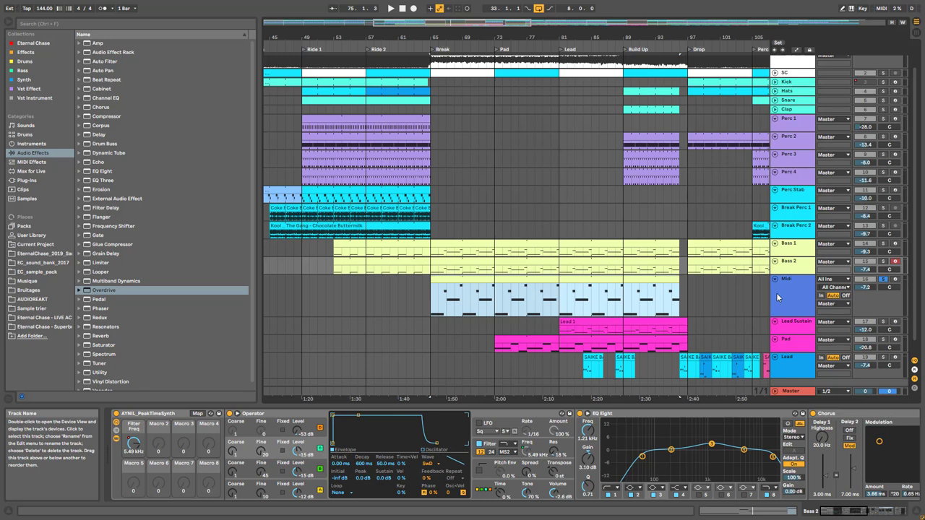
left_click(776, 292)
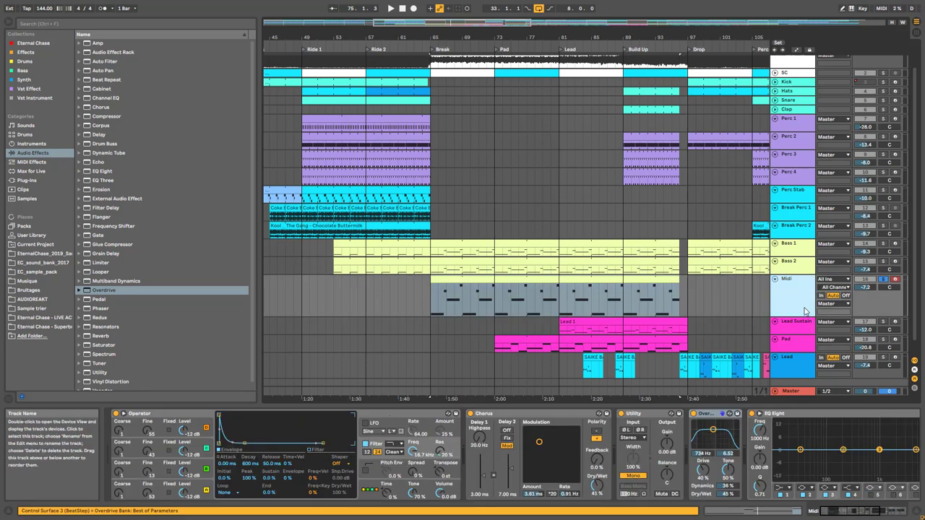
left_click(883, 265)
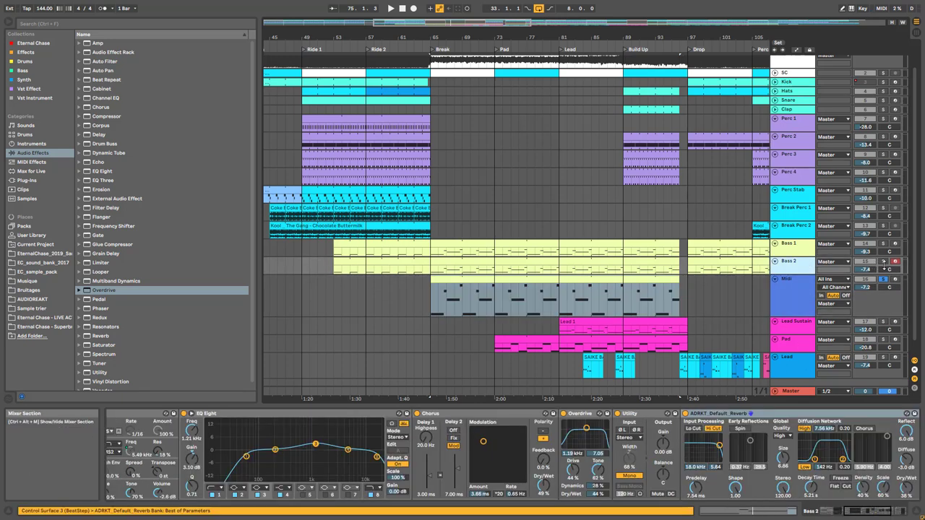
key("space")
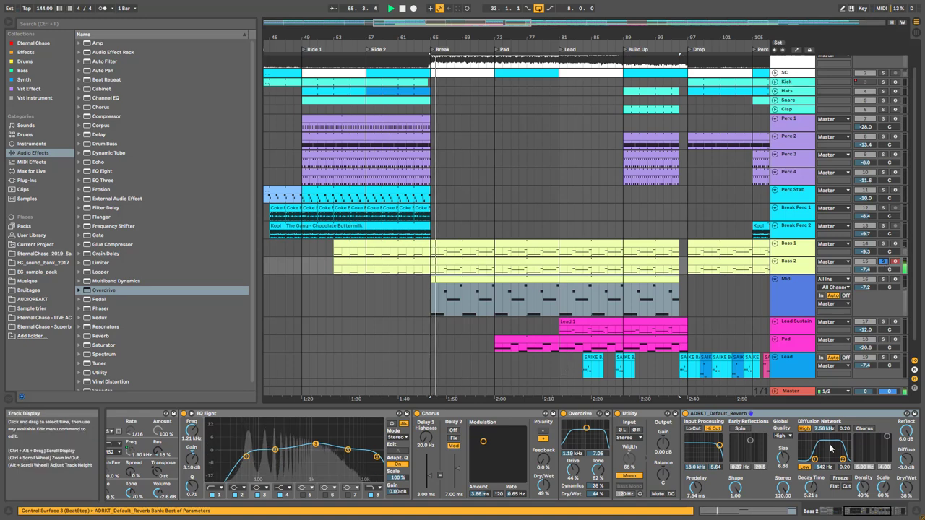
left_click_drag(858, 513, 806, 511)
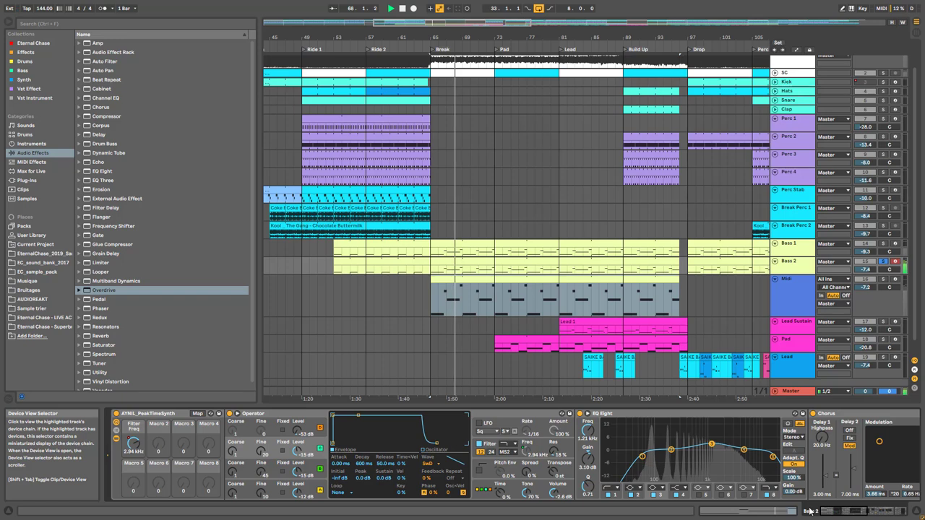
Step: Temporarily bypass the reverb, Utility and Overdrive on Bass 2 to hear the dry sound, then re-enable all three
left_click_drag(816, 512, 885, 510)
left_click(408, 415)
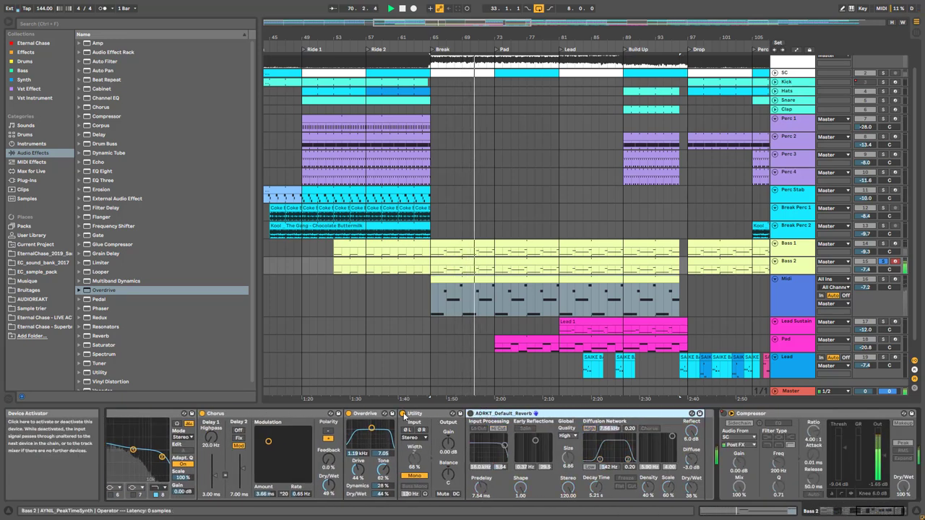
left_click(470, 413)
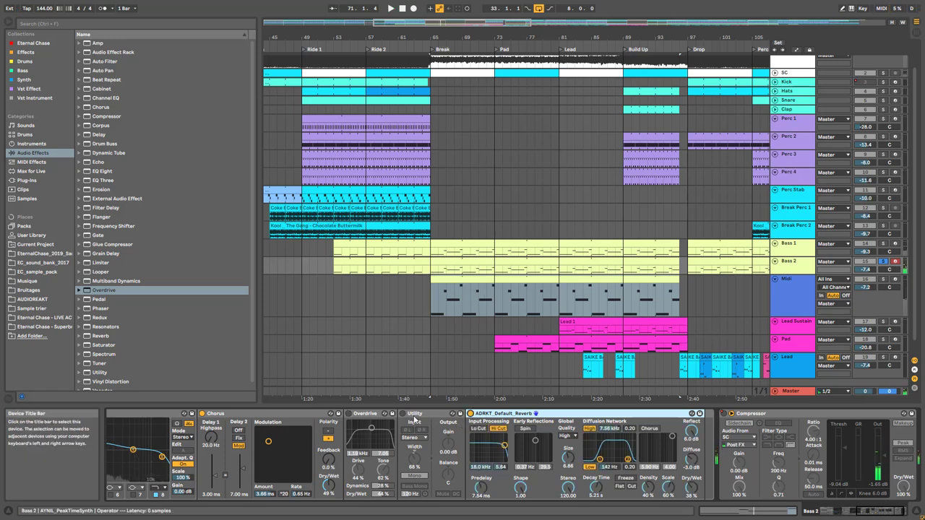
left_click(402, 413)
left_click(354, 414)
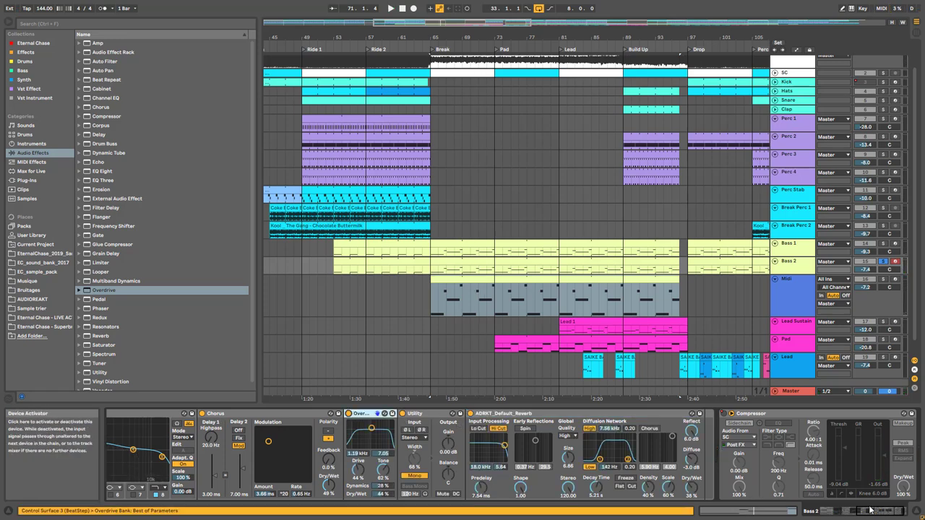
Step: Solo the Midi track, play it and switch off oscillator D in its Operator
left_click(825, 511)
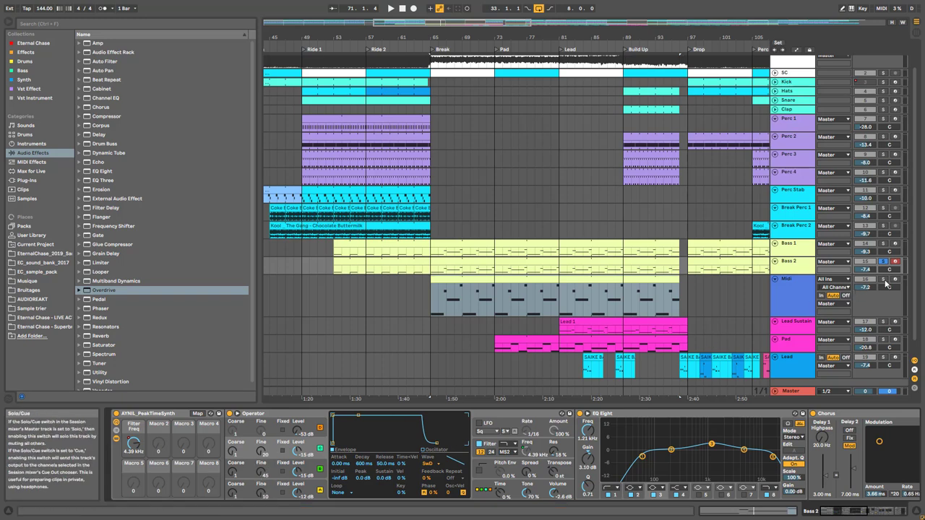
left_click(791, 281)
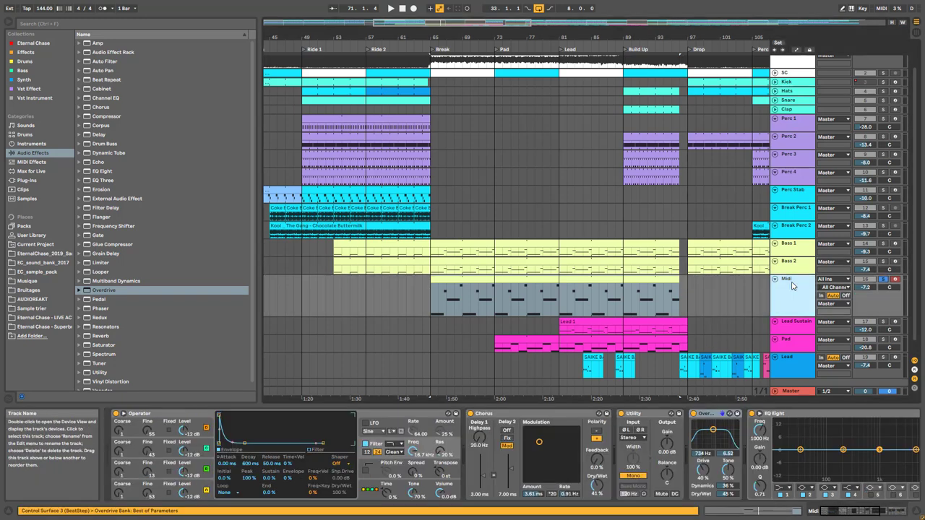
key("space")
left_click(205, 429)
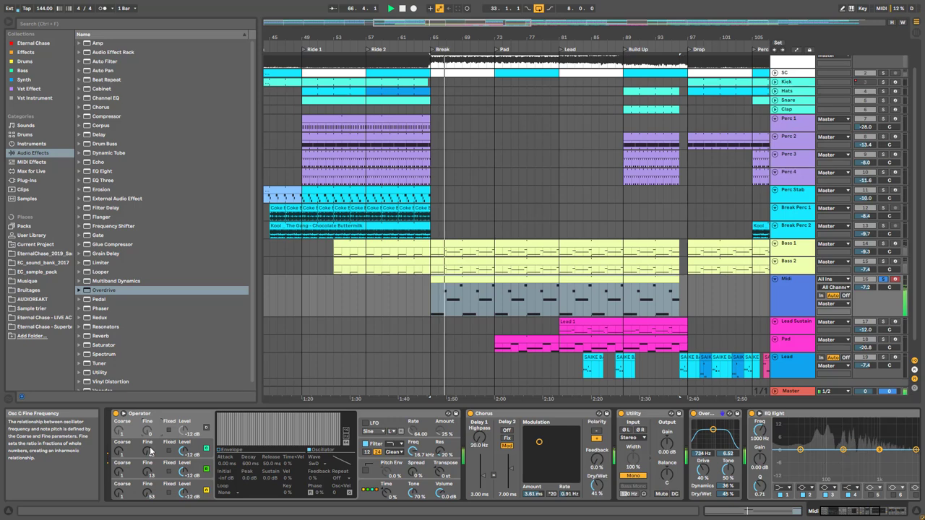
Step: Match Bass 2's fine tuning in the Midi track's Operator with A 10, B 45 and C 20, and set the filter frequency to 18.5 kHz
left_click(767, 270)
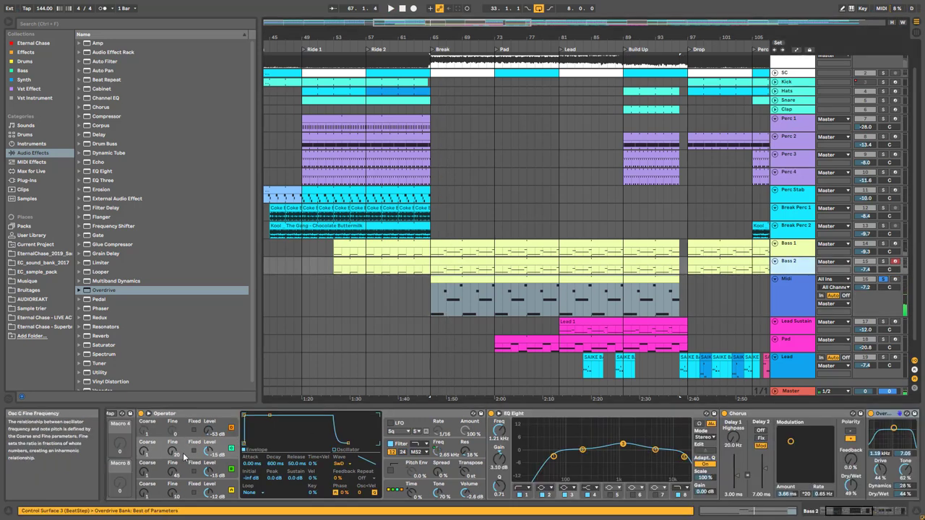
left_click(796, 287)
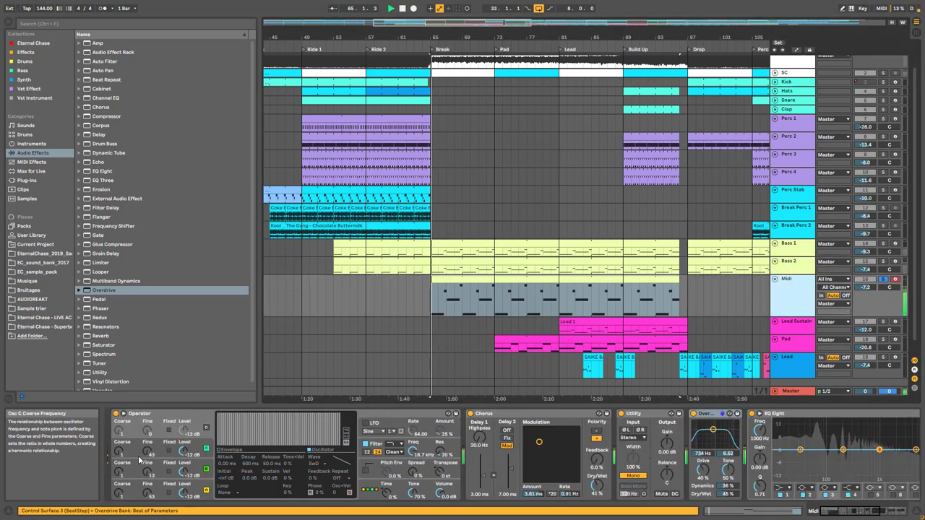
left_click(149, 496)
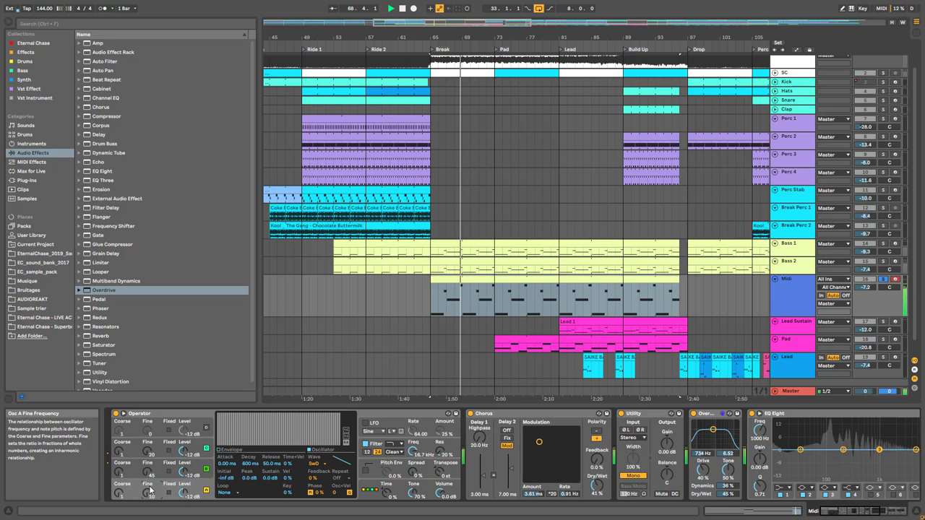
left_click(413, 458)
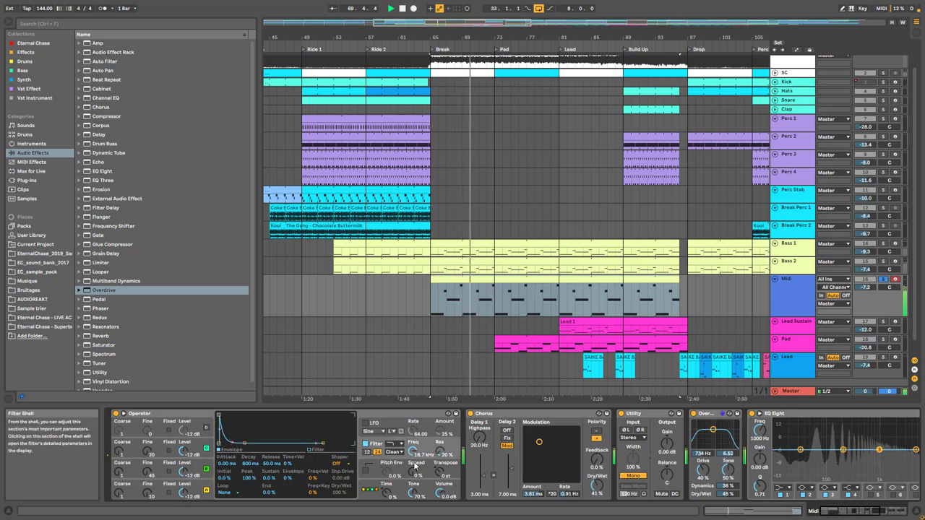
left_click_drag(414, 451, 413, 473)
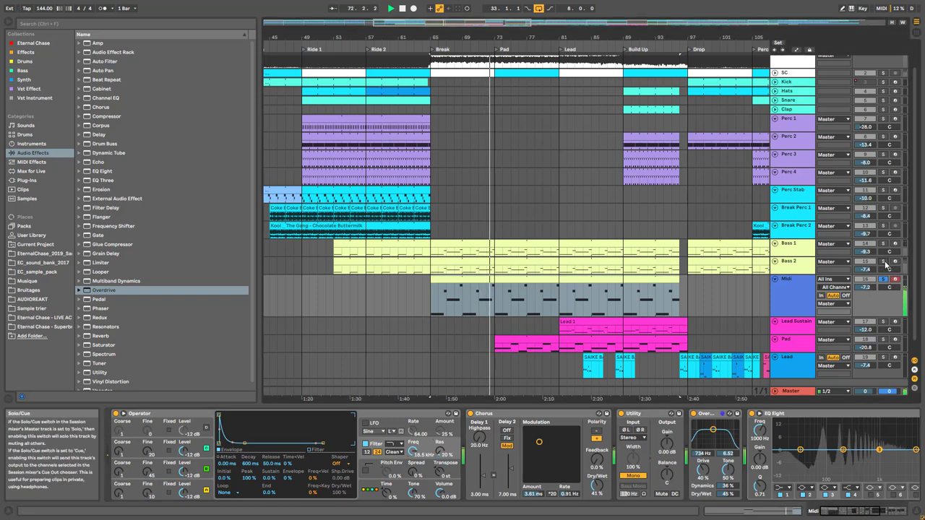
Step: Solo Bass 2 and bypass its reverb, Utility, Overdrive and Chorus during playback
left_click(795, 262)
left_click_drag(866, 510, 878, 511)
left_click(609, 414)
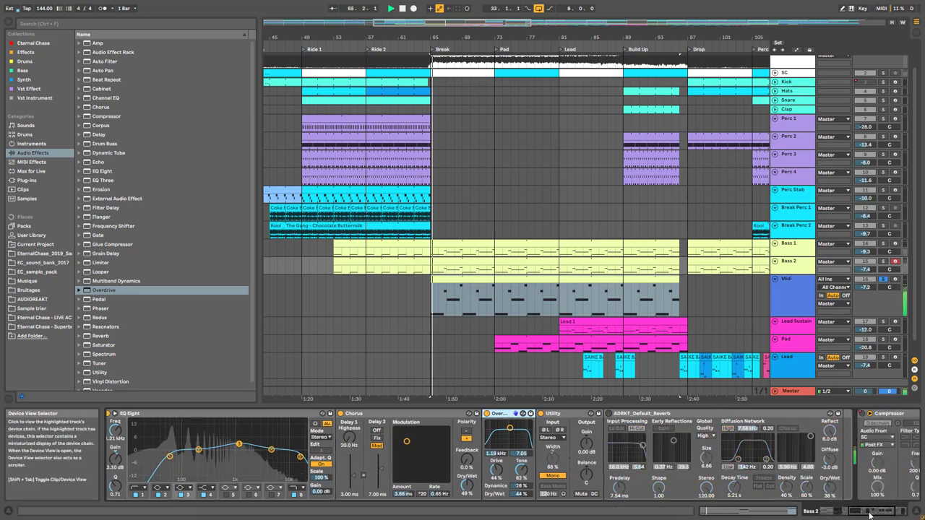
scroll(619, 433, "left", 5)
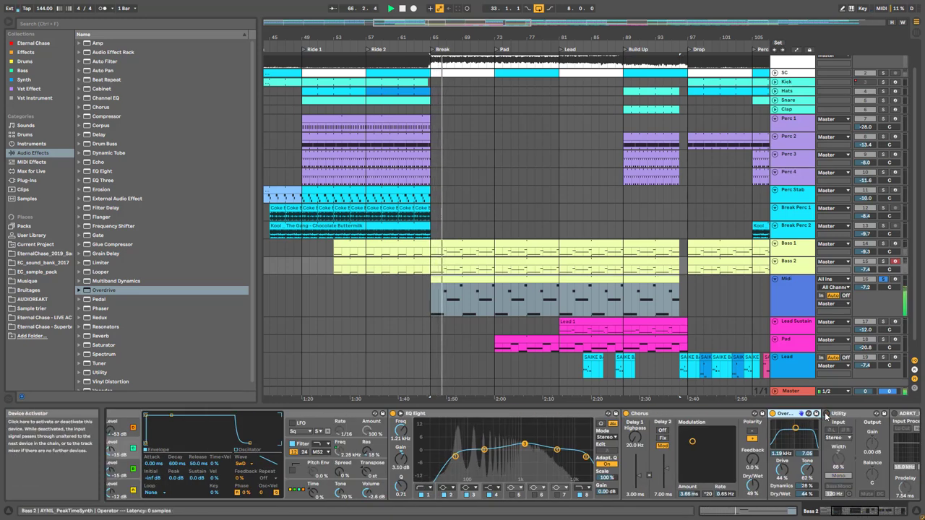
left_click(627, 414)
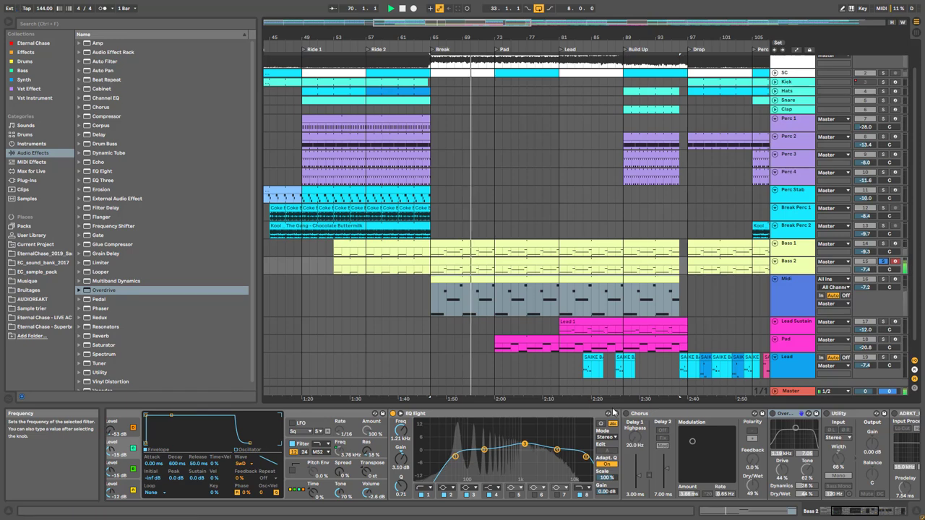
Step: Inspect the pitch, global and filter envelope settings of Bass 2's Operator
left_click(305, 475)
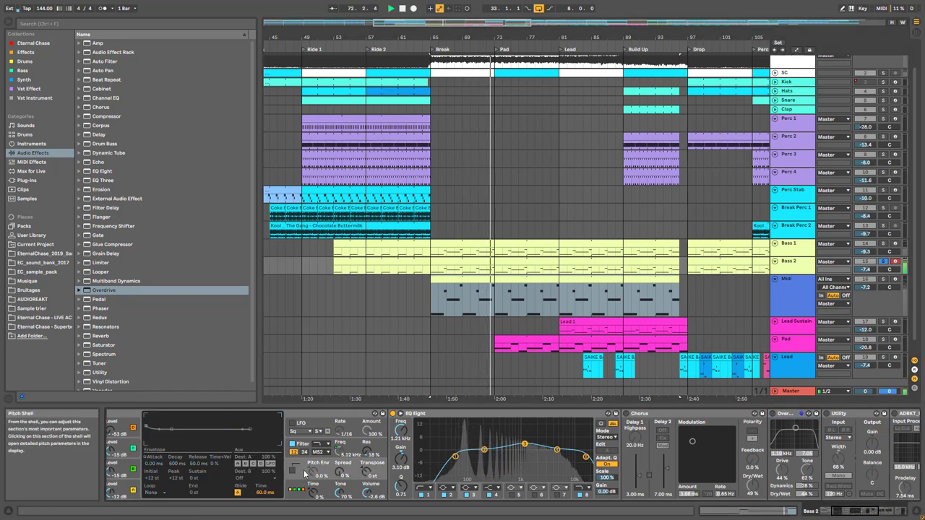
left_click(292, 465)
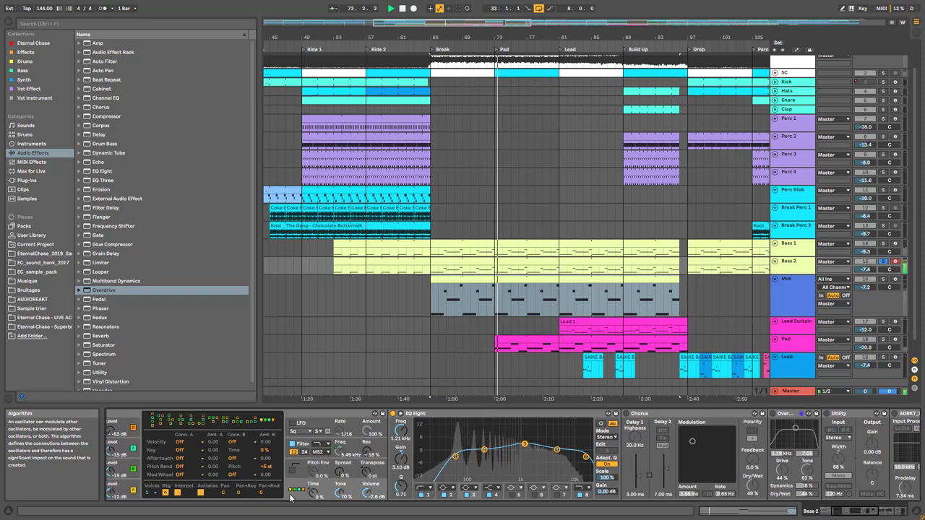
left_click(308, 445)
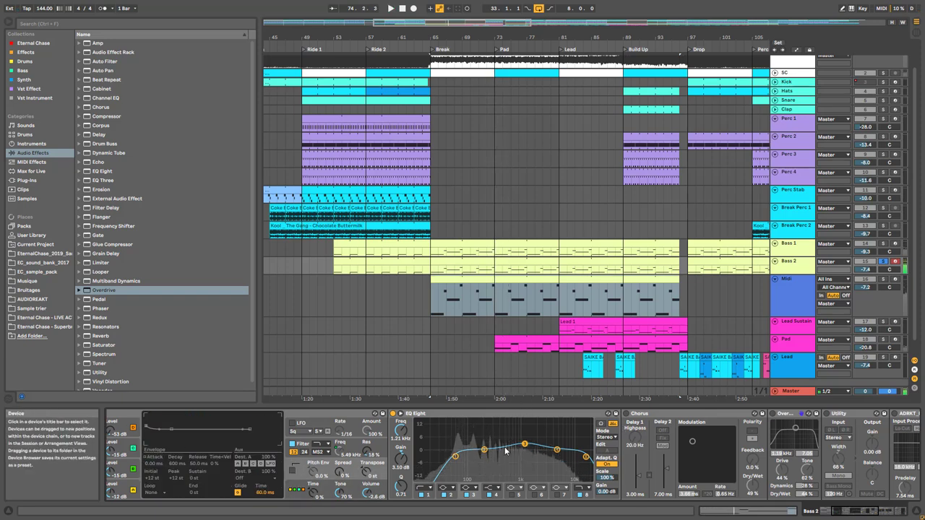
left_click(308, 444)
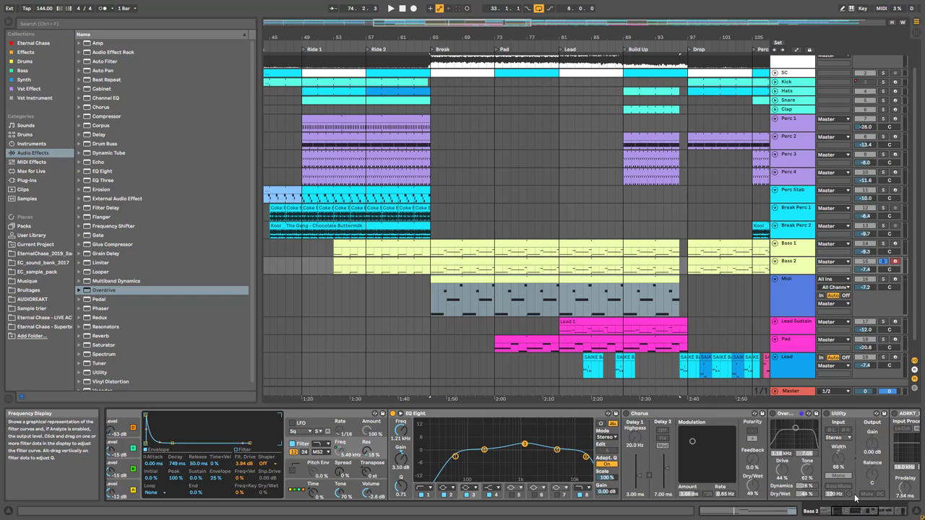
left_click(843, 515)
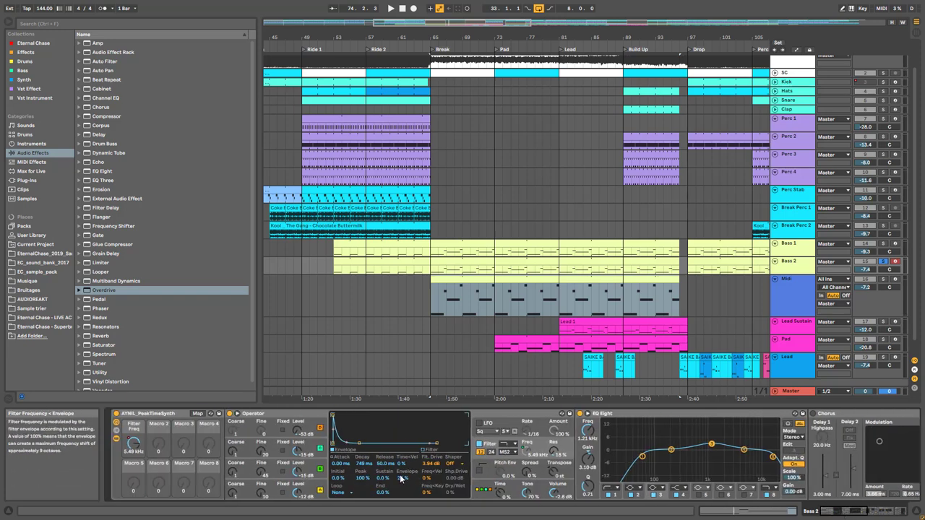
Step: Play Bass 2 and switch its Chorus, Overdrive, Utility and ADRKT_Default_Reverb back on
key("space")
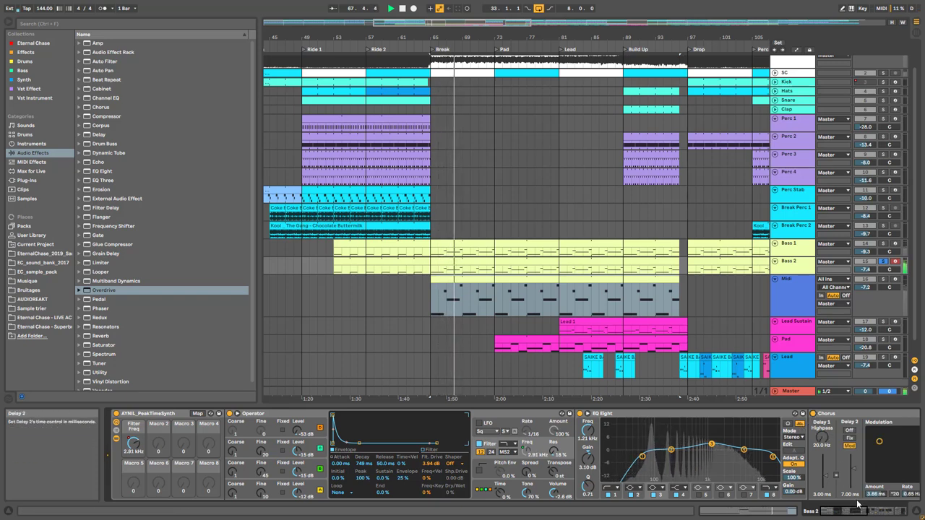
scroll(660, 447, "down", 10)
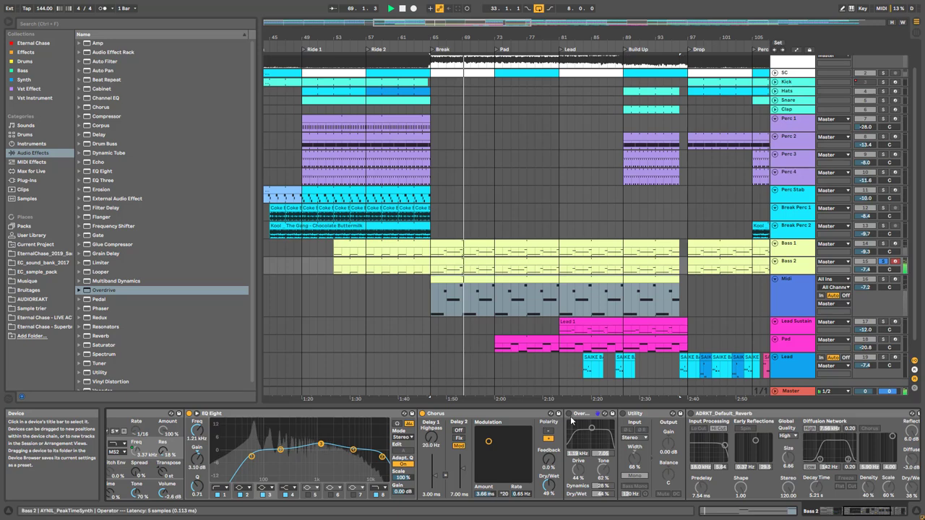
left_click(622, 414)
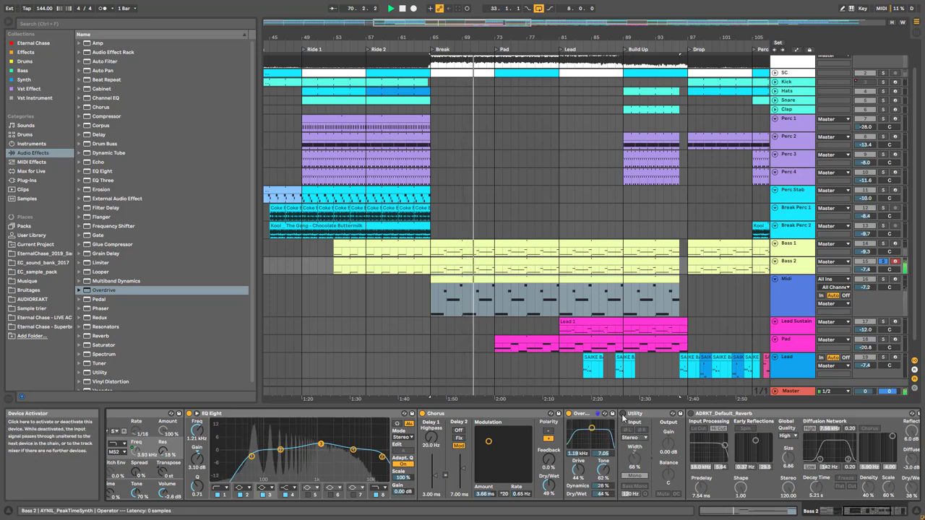
left_click(690, 414)
scroll(780, 466, "down", 5)
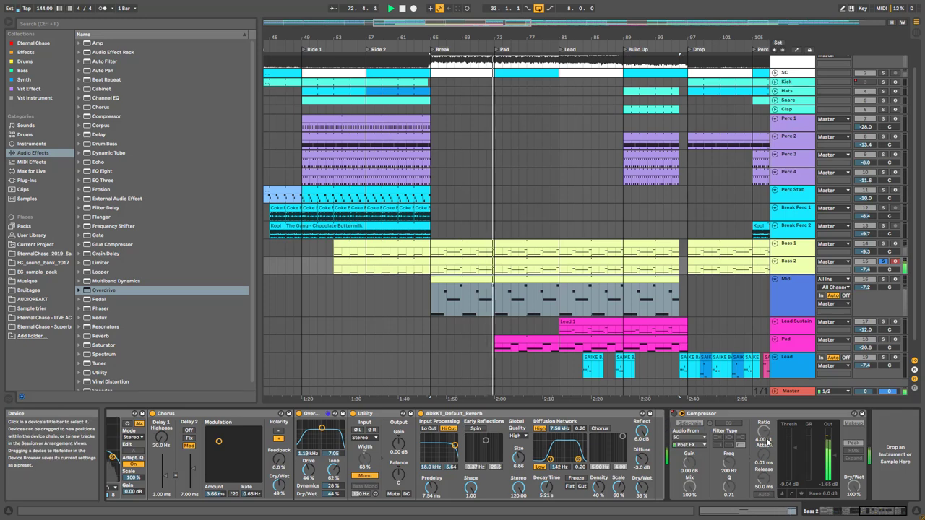
key("space")
Step: In Bass 2's Operator, set oscillator D to a Sine wave with coarse 0.5 and level -10 dB
left_click(803, 252)
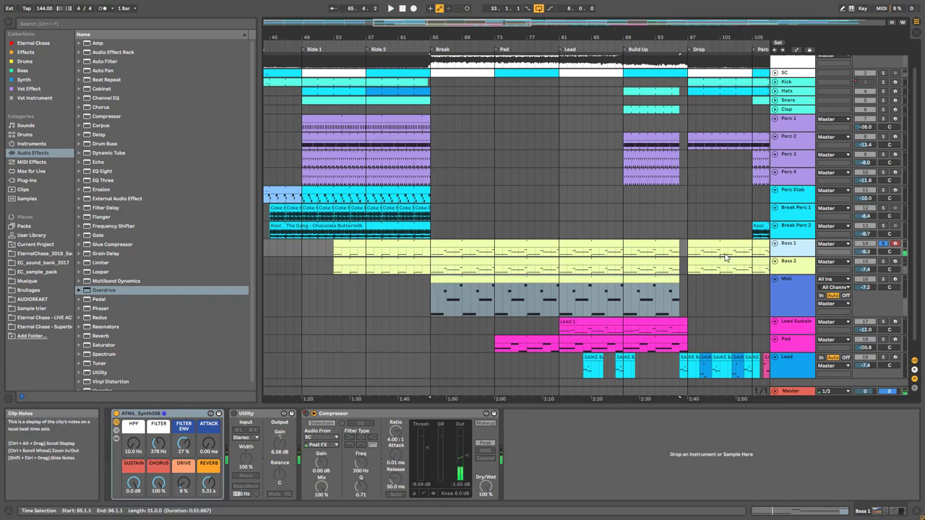
left_click(780, 268)
left_click(817, 349)
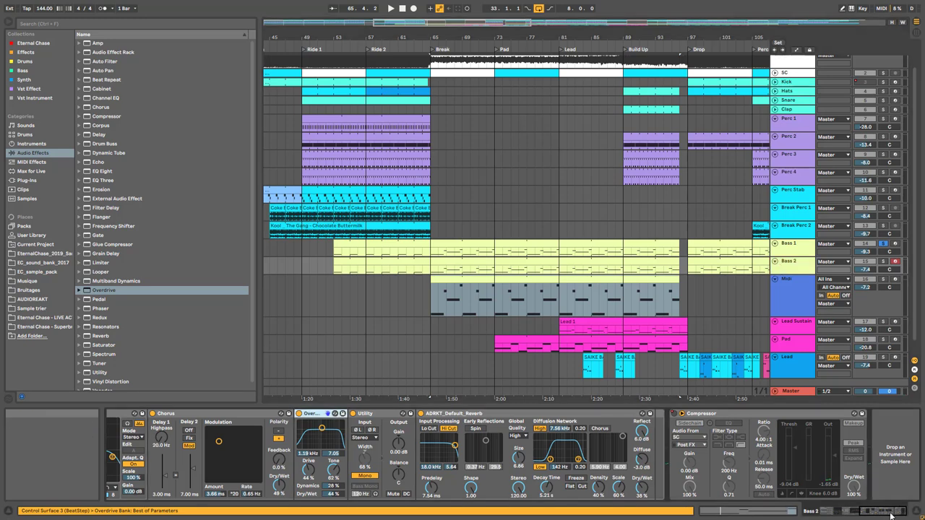
left_click(310, 433)
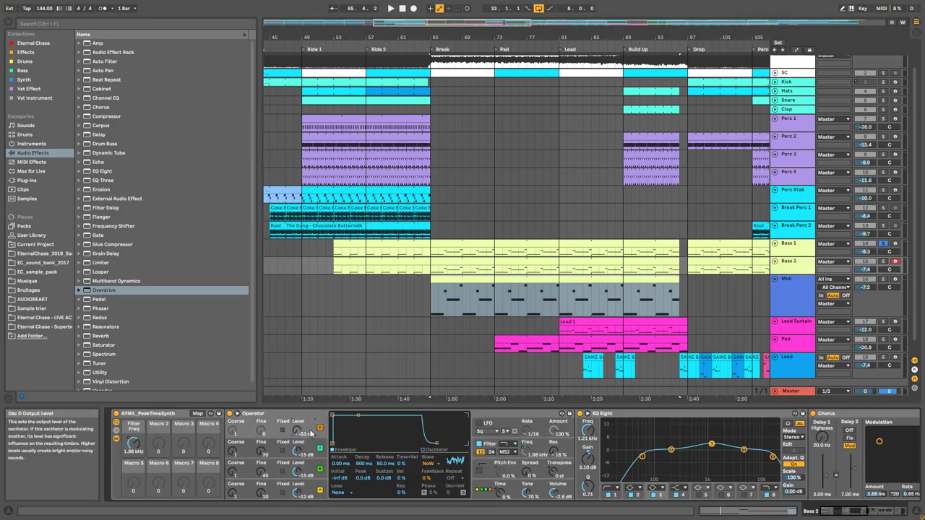
left_click(434, 464)
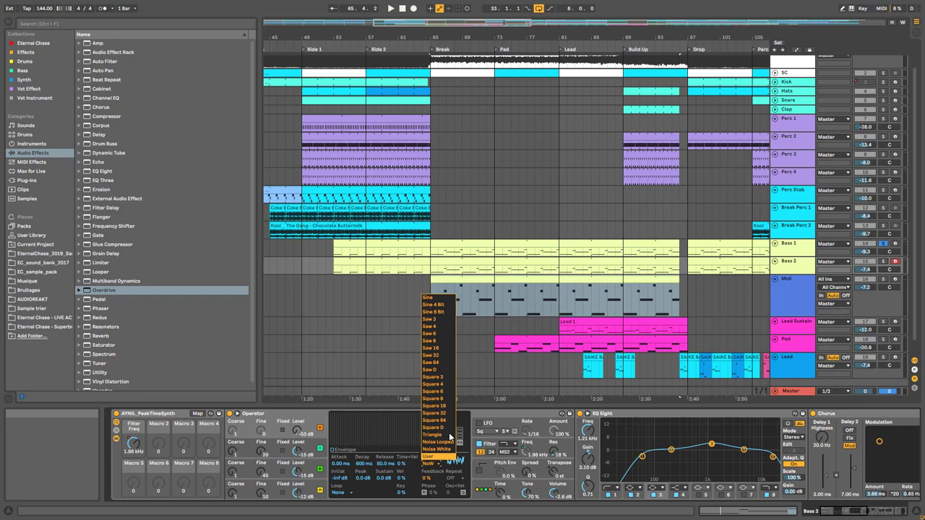
left_click(435, 299)
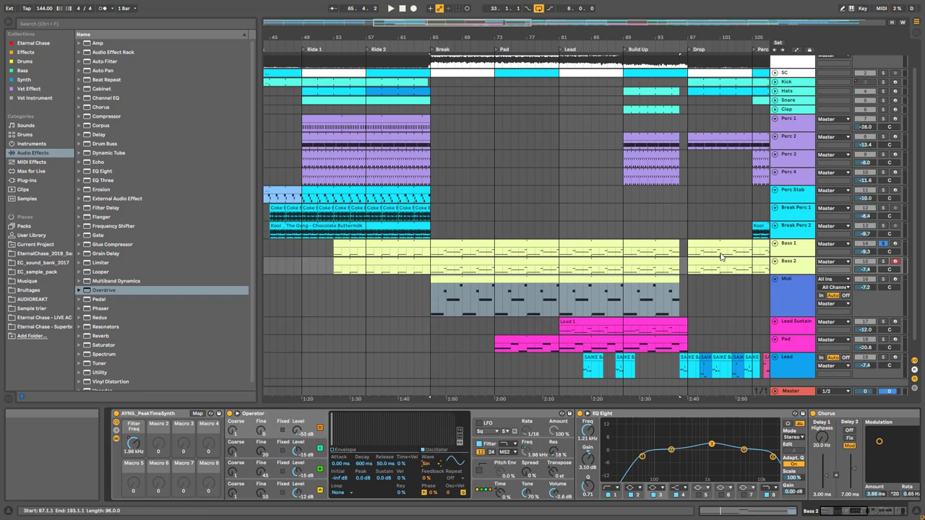
key("space")
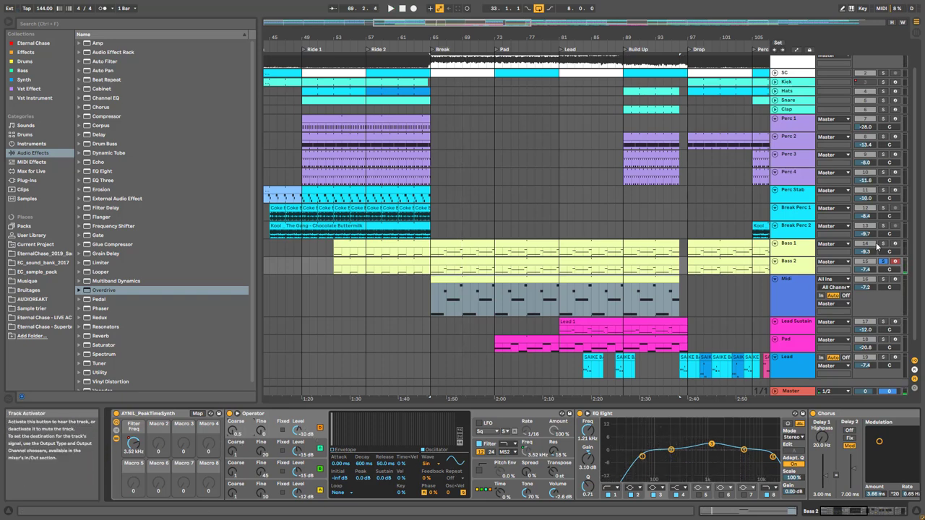
Step: Solo and play Bass 1, and show the devices inside its rack to inspect the Operator oscillators
left_click(797, 255)
key("space")
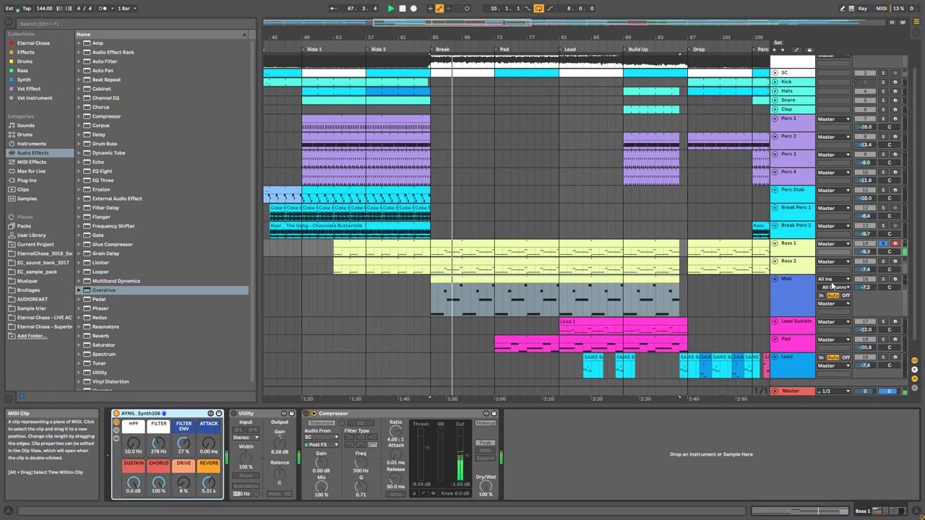
left_click(116, 439)
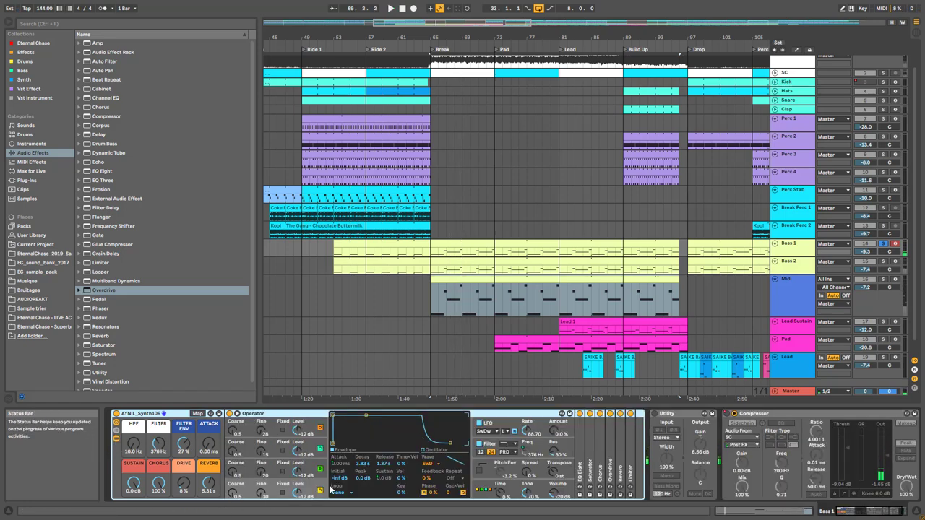
left_click(276, 468)
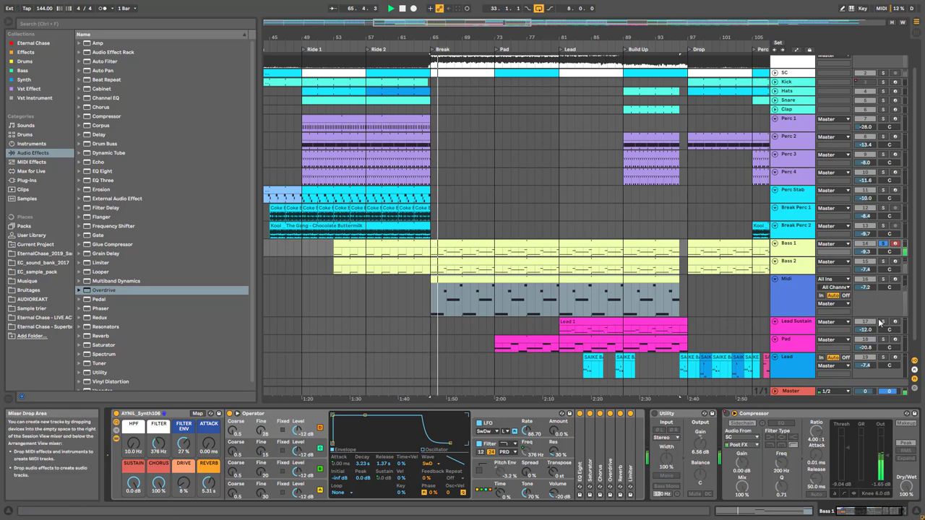
Step: Mute the Midi track and unsolo Bass 1
left_click(867, 280)
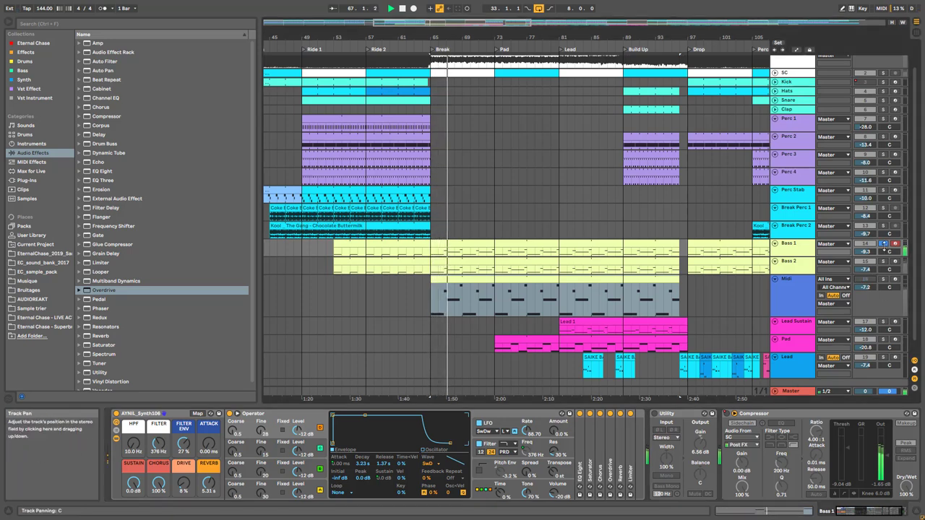
left_click(883, 244)
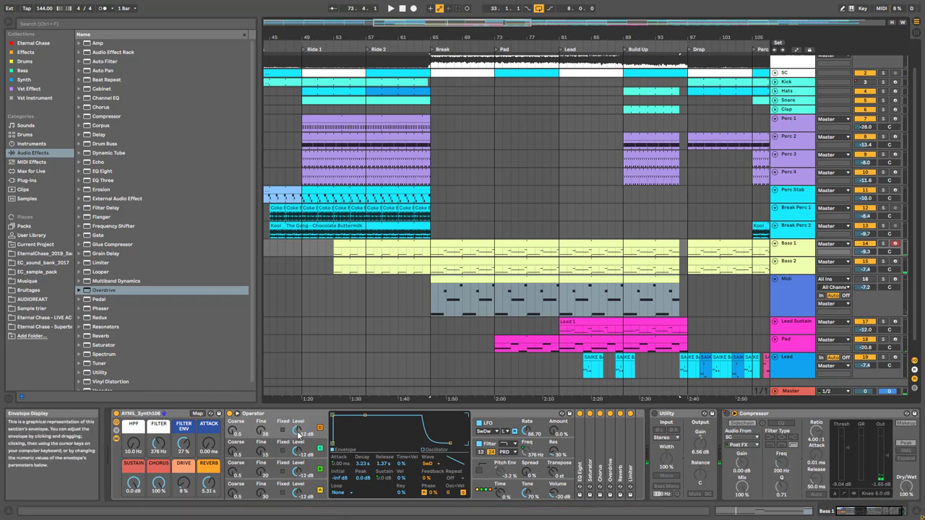
Step: Unfold the Chorus and Overdrive in Bass 1's rack to inspect their settings, and collapse the rack again
left_click(592, 468)
double_click(600, 469)
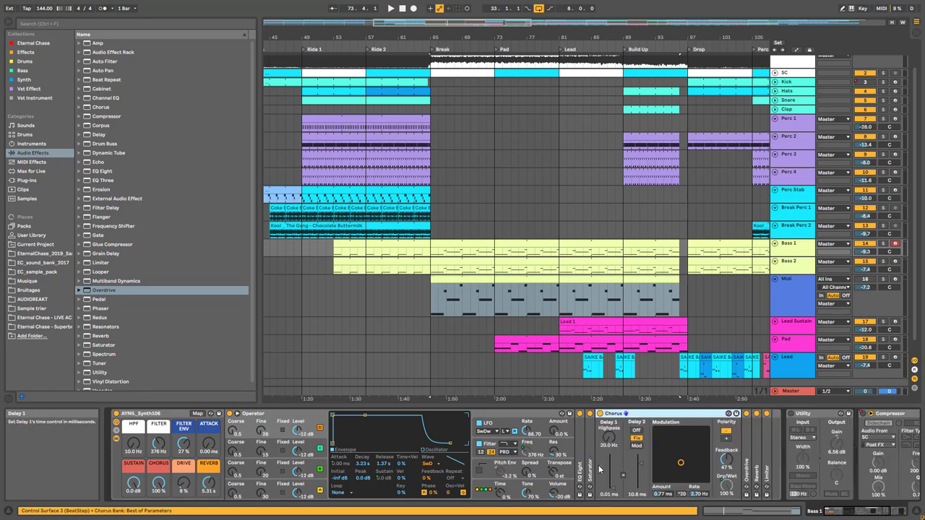
double_click(745, 451)
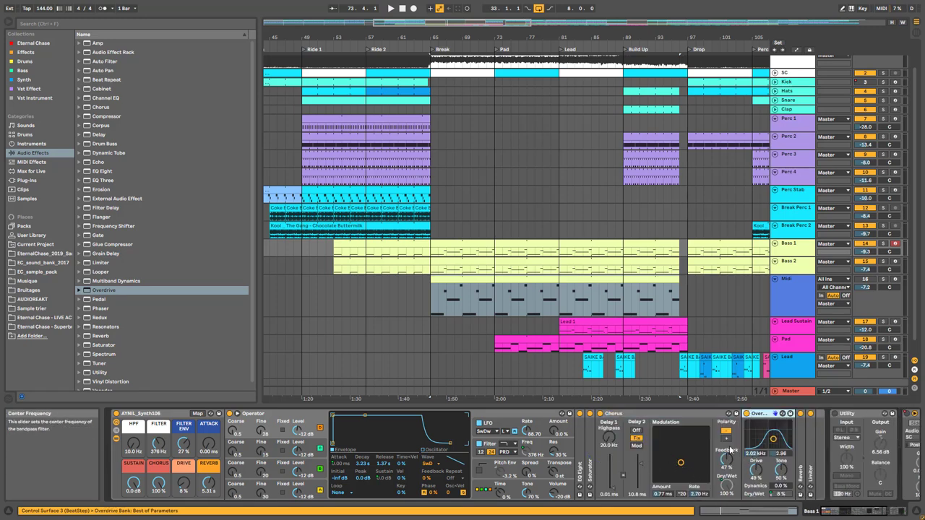
double_click(611, 417)
double_click(635, 416)
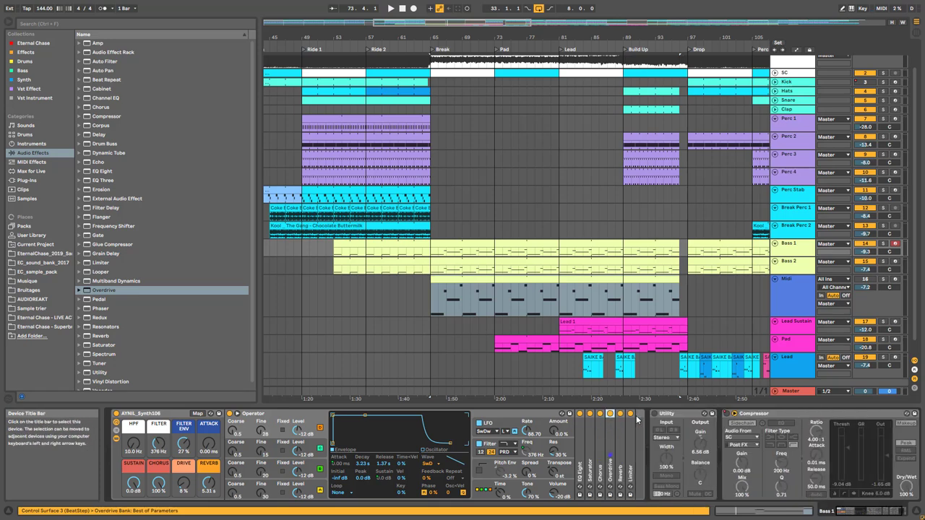
left_click(117, 441)
Step: Play both basses, enlarge the Bass 2 track and open its Break clip in a zoomed-in note editor
key("space")
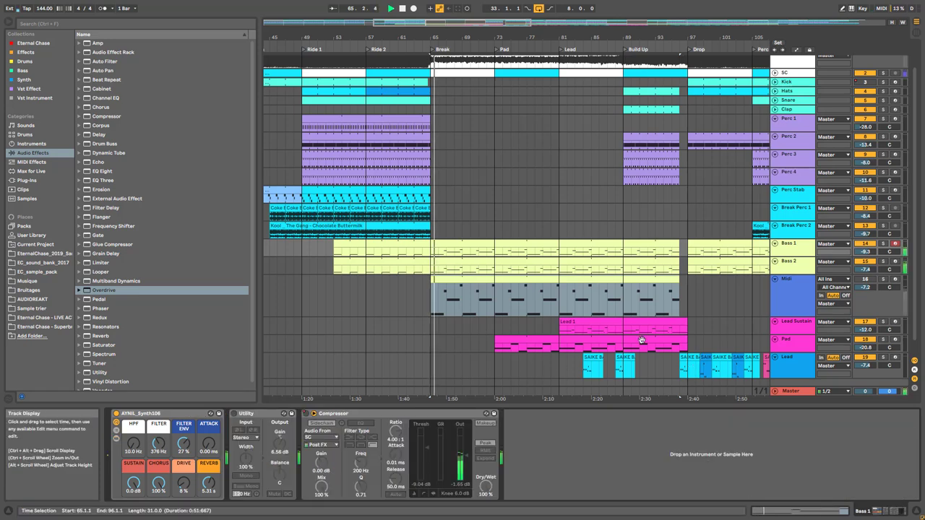
left_click(473, 265)
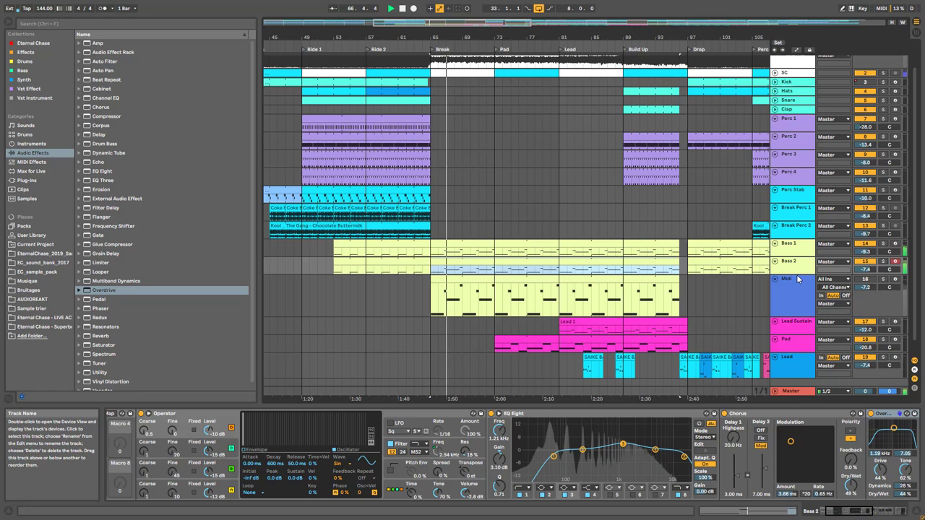
left_click_drag(796, 275, 796, 315)
double_click(465, 261)
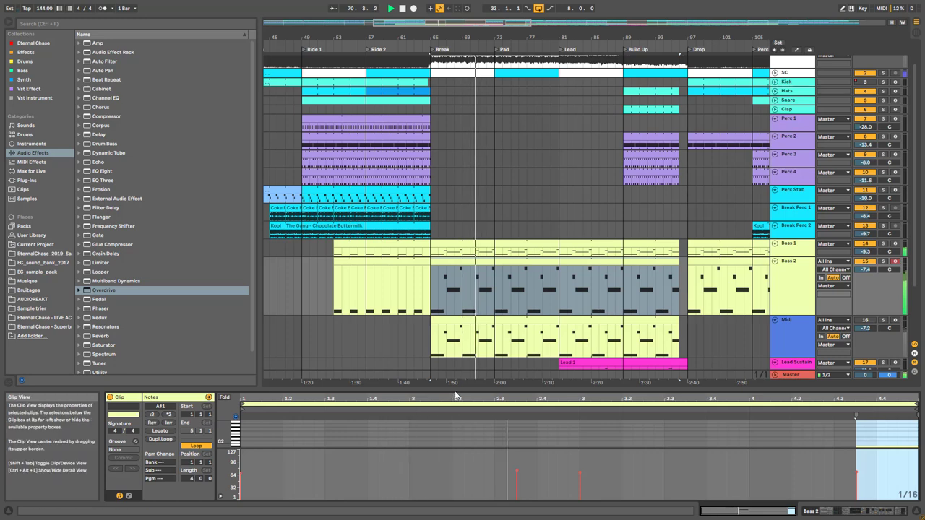
left_click_drag(454, 384, 453, 197)
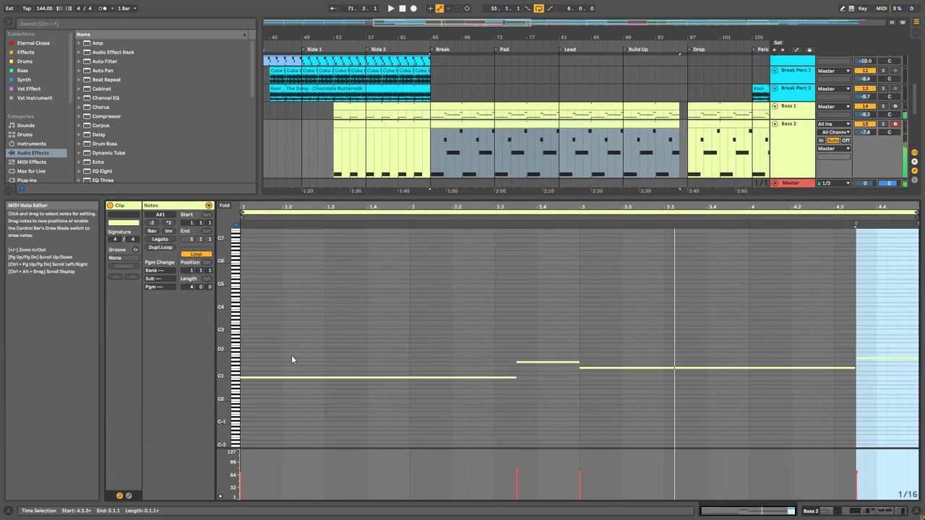
left_click_drag(223, 375, 303, 375)
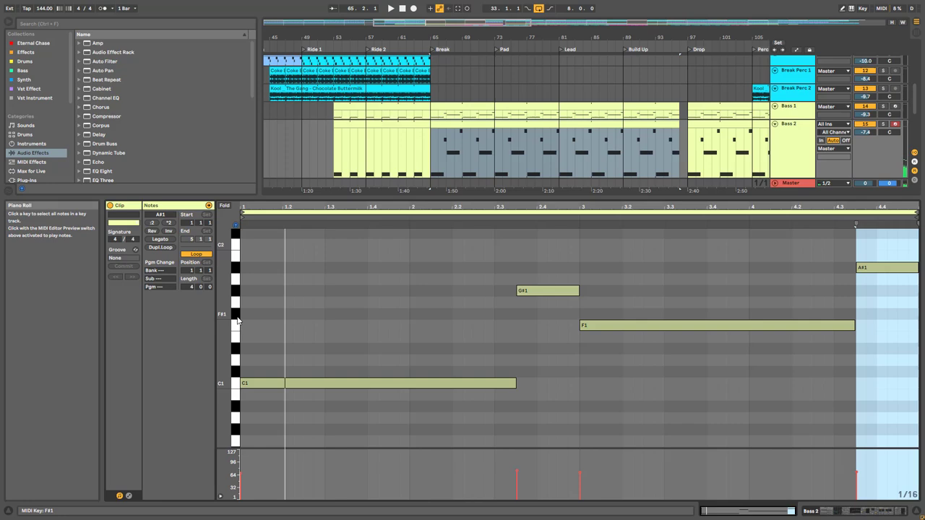
Step: Try the opening C1 note of Bass 2's Break clip an octave higher at C2, and move it back
left_click(267, 383)
key("shift+Up")
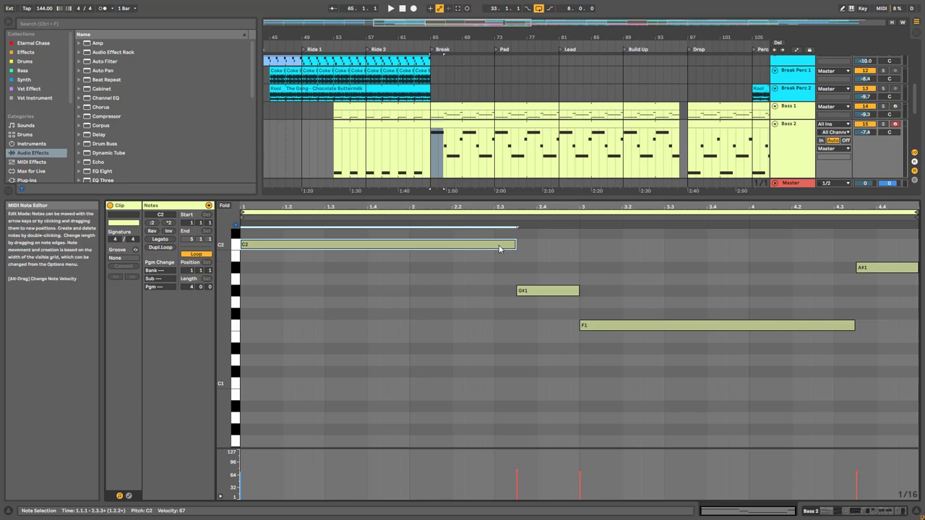
key("shift+Down")
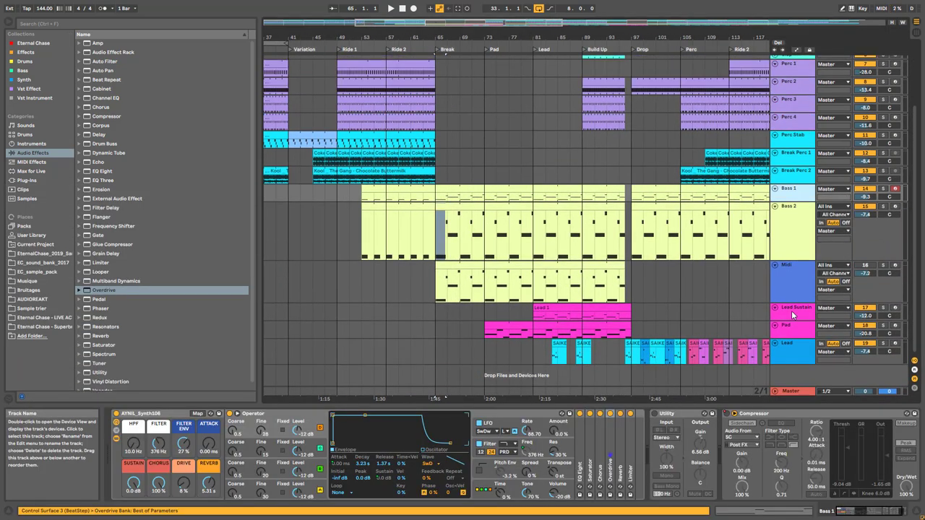
Step: Solo the Lead Sustain track and play its Lead 1 clip
left_click(791, 310)
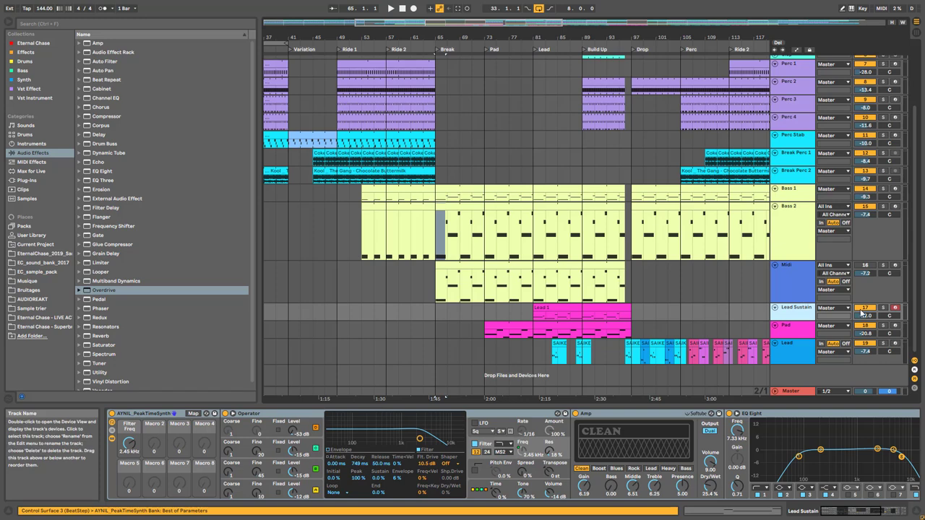
left_click(882, 308)
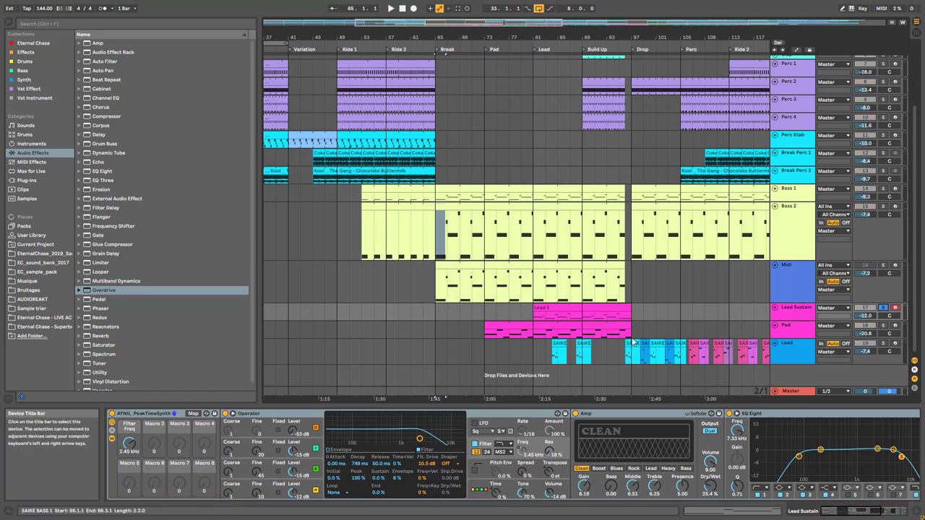
left_click(623, 312)
key("space")
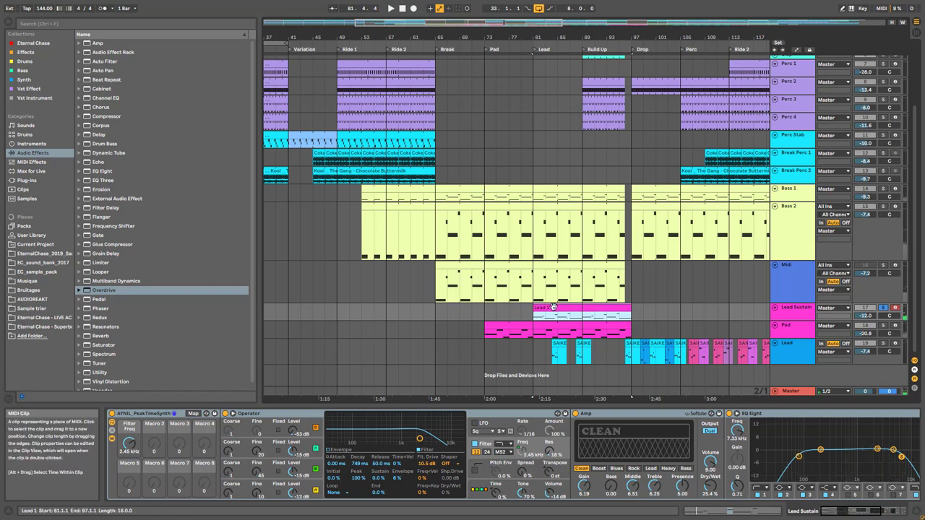
Step: Copy the Lead 1 clip onto the Midi track at bar 81, and lower its Operator filter frequency to 1.01 kHz during solo playback
left_click_drag(552, 307, 554, 267)
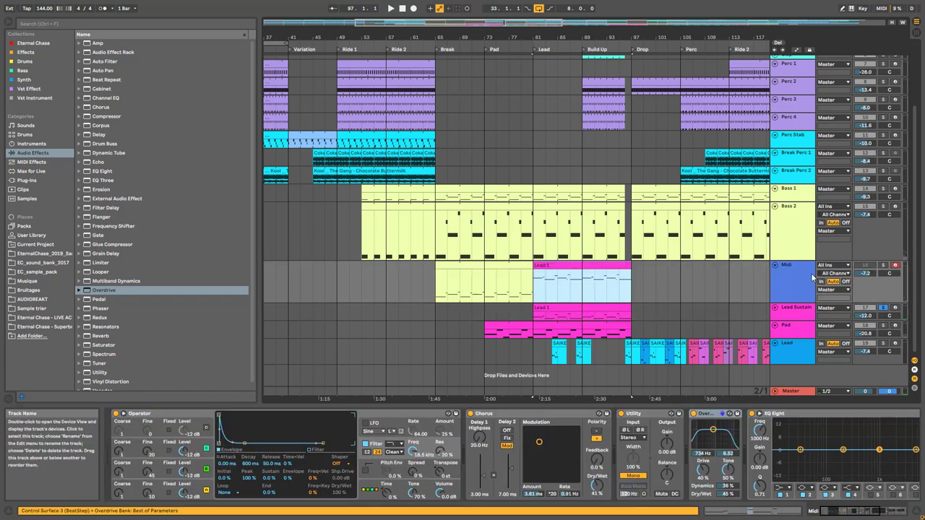
left_click(881, 266)
key("space")
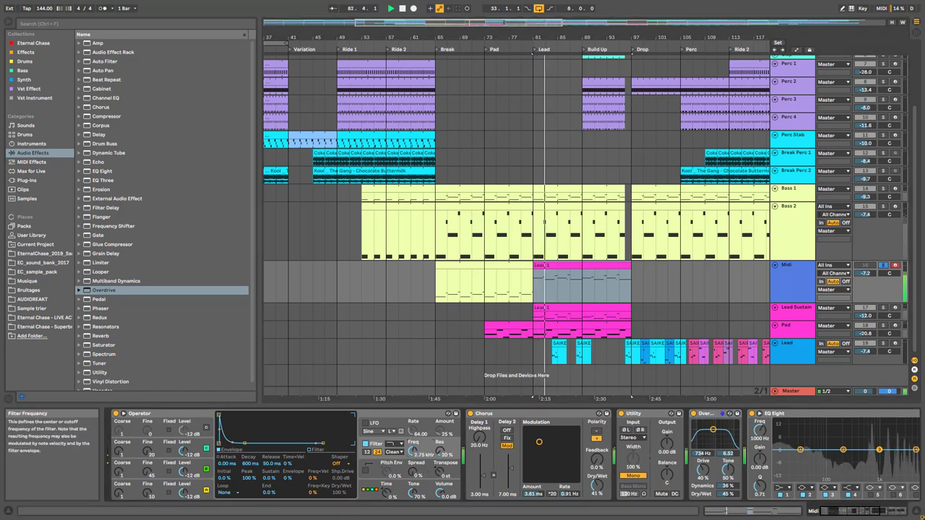
left_click_drag(413, 450, 412, 467)
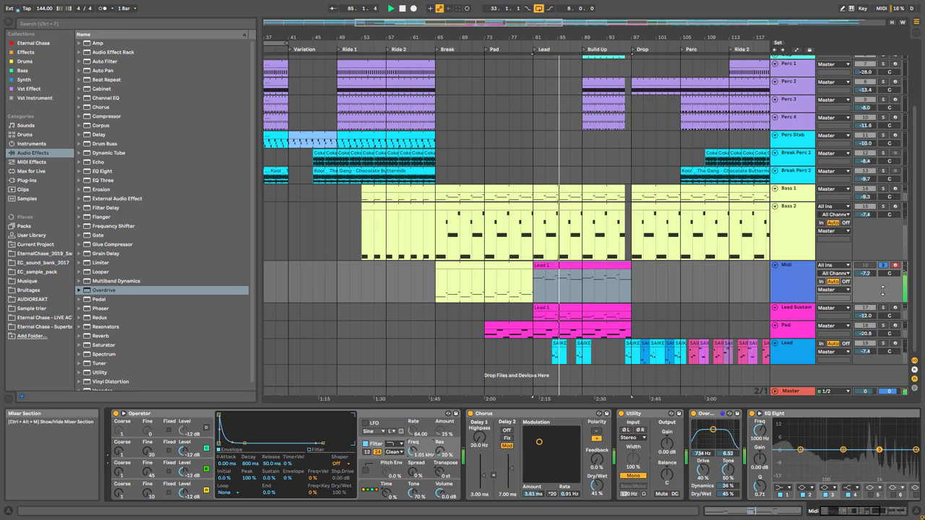
Step: Enlarge and solo the Lead Sustain track, and compare its playback with the Amp bypassed
left_click(794, 318)
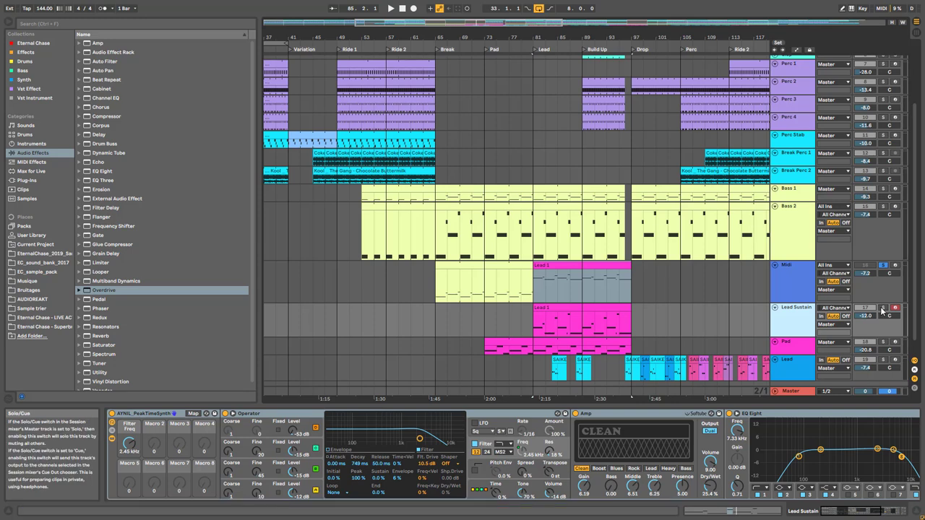
left_click(882, 308)
key("space")
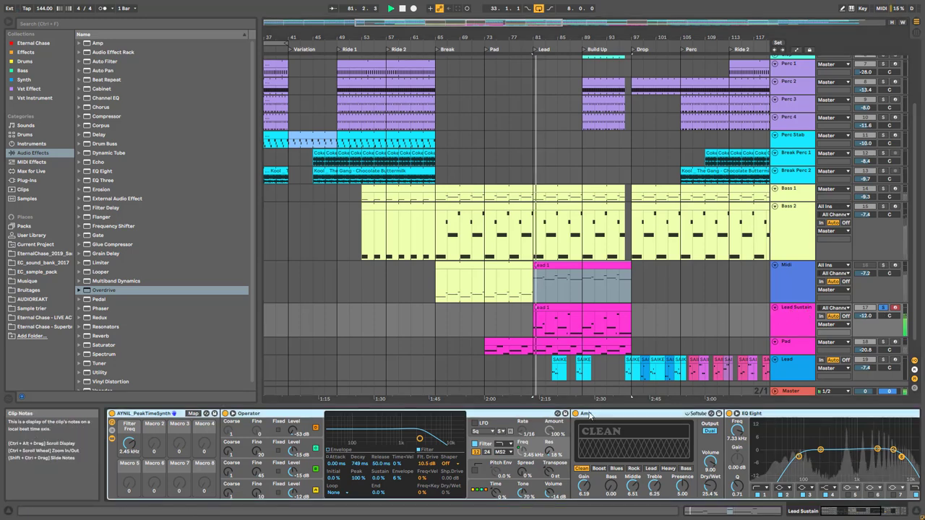
key("space")
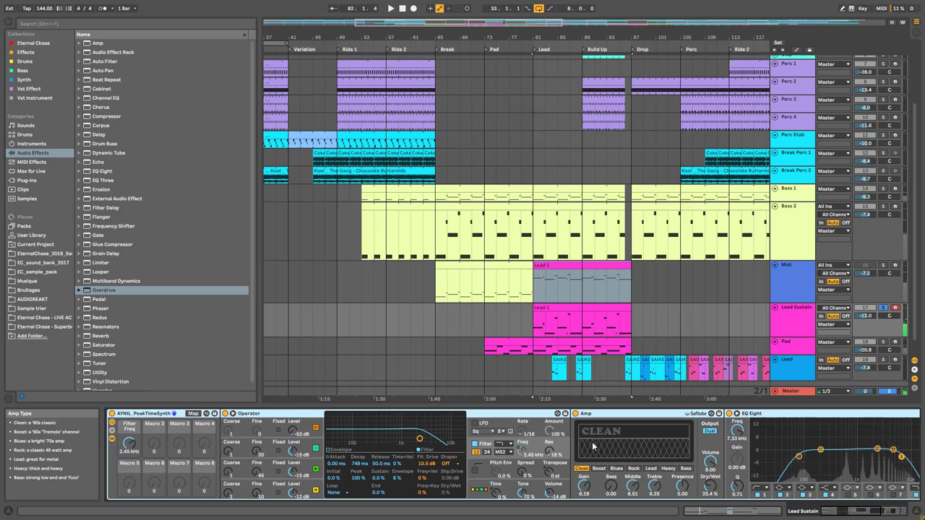
left_click(576, 414)
key("space")
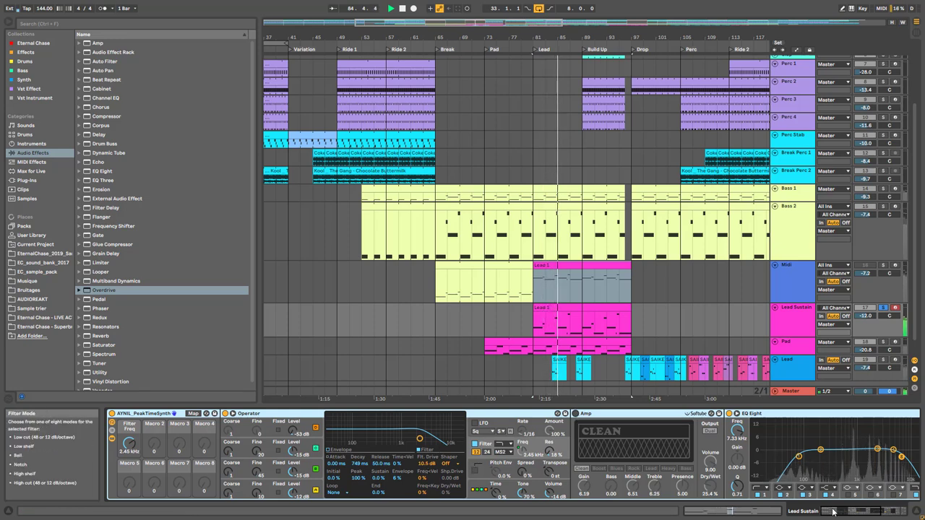
Step: Compare Lead Sustain's solo playback with its EQ Eight and adrkt_stereowitdh devices bypassed
scroll(722, 441, "down", 5)
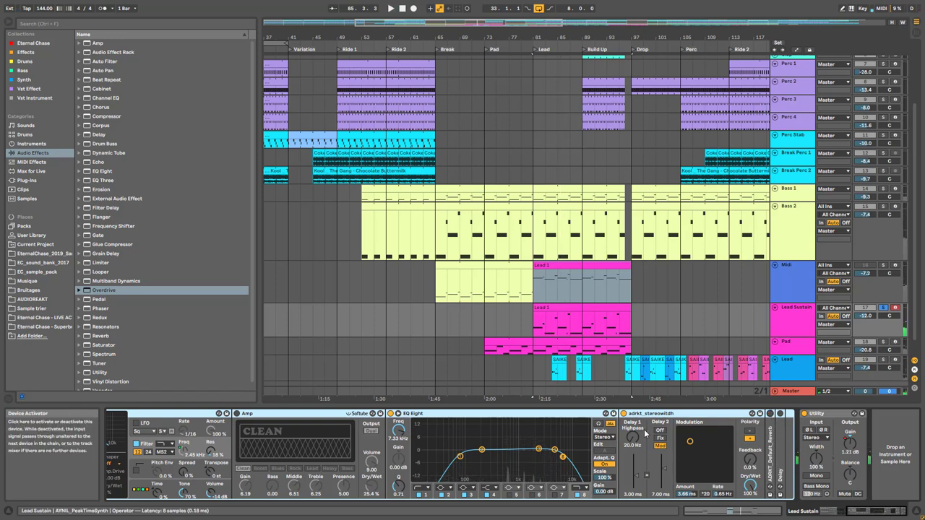
left_click(390, 414)
key("space")
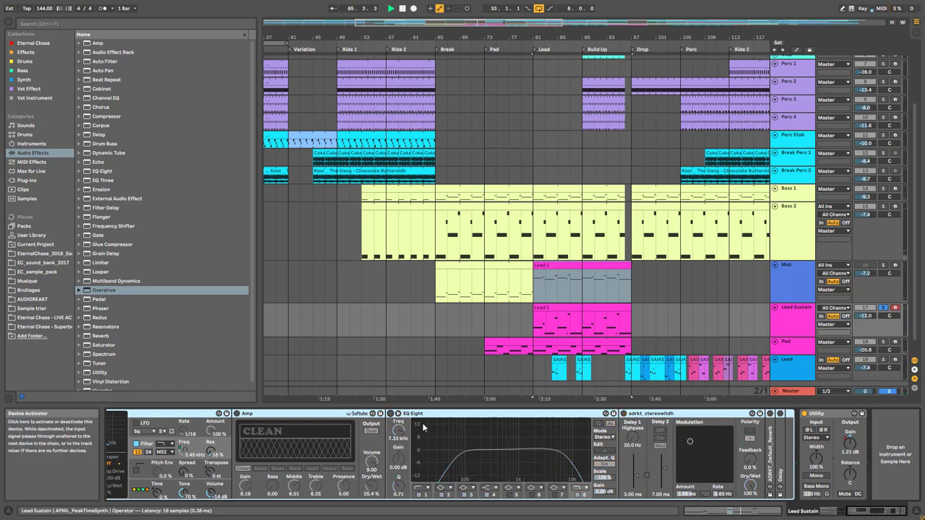
left_click_drag(877, 512, 858, 512)
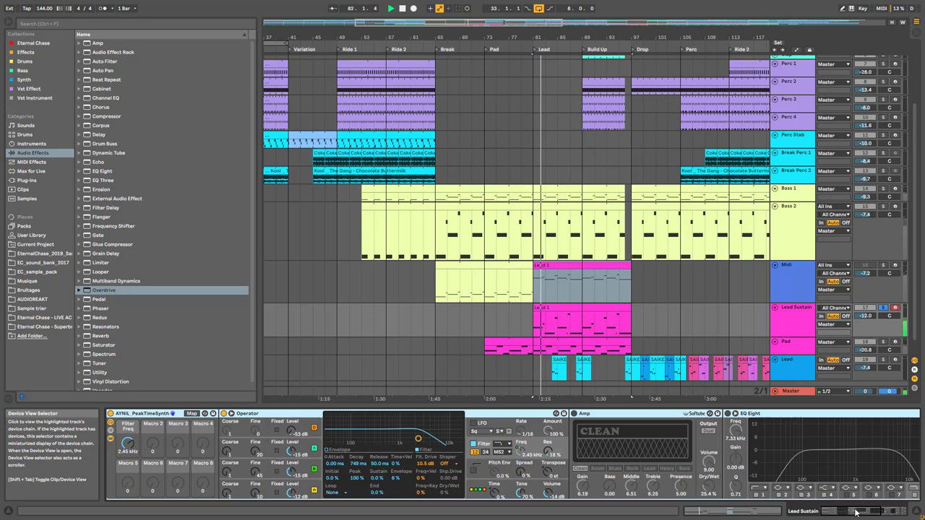
Step: Stop playback and compare the Midi track's device chain with the Lead Sustain chain
left_click(794, 318)
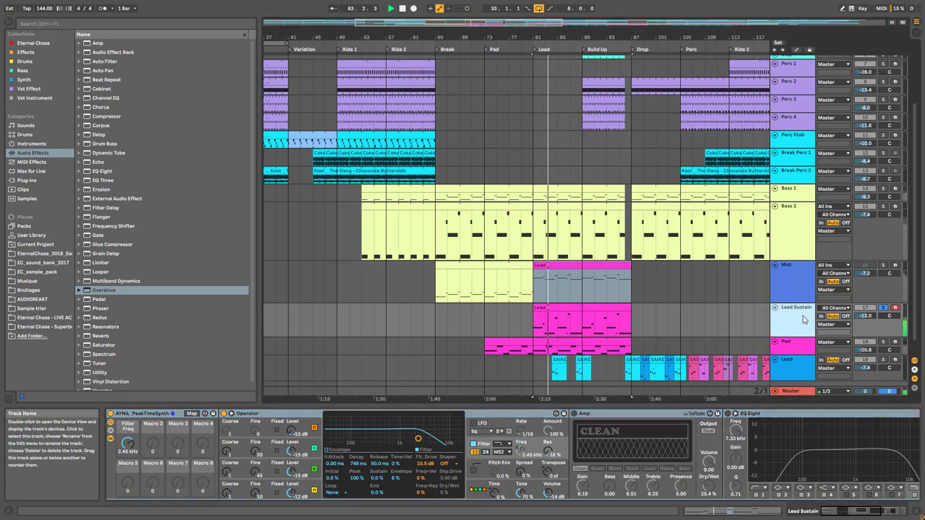
scroll(641, 313, "down", 1)
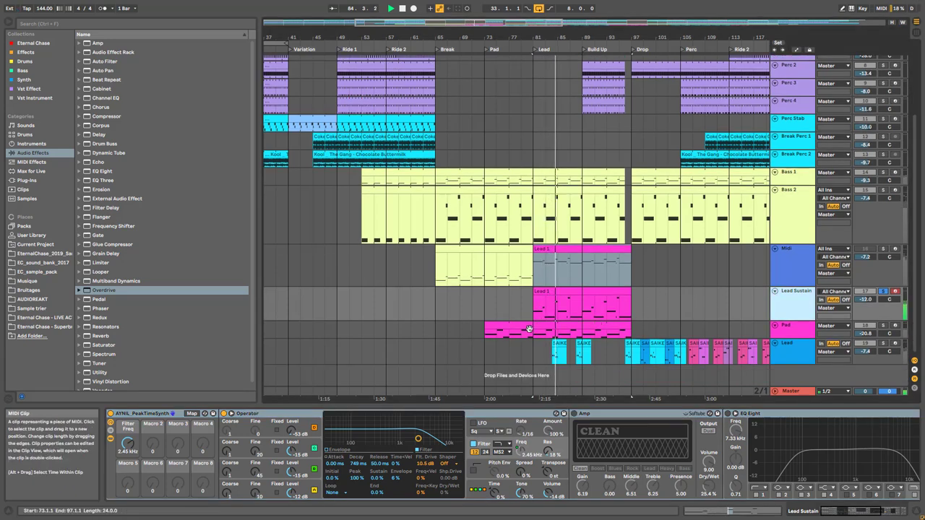
key("space")
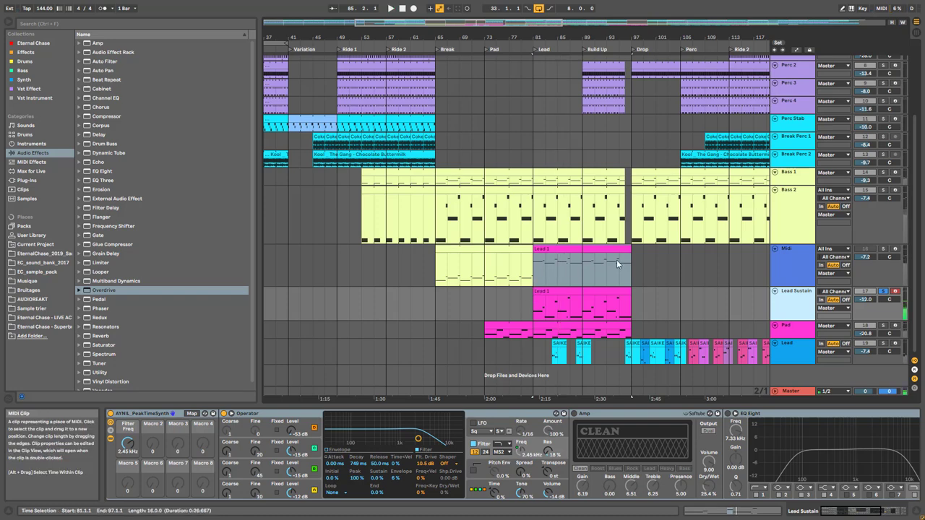
left_click(801, 260)
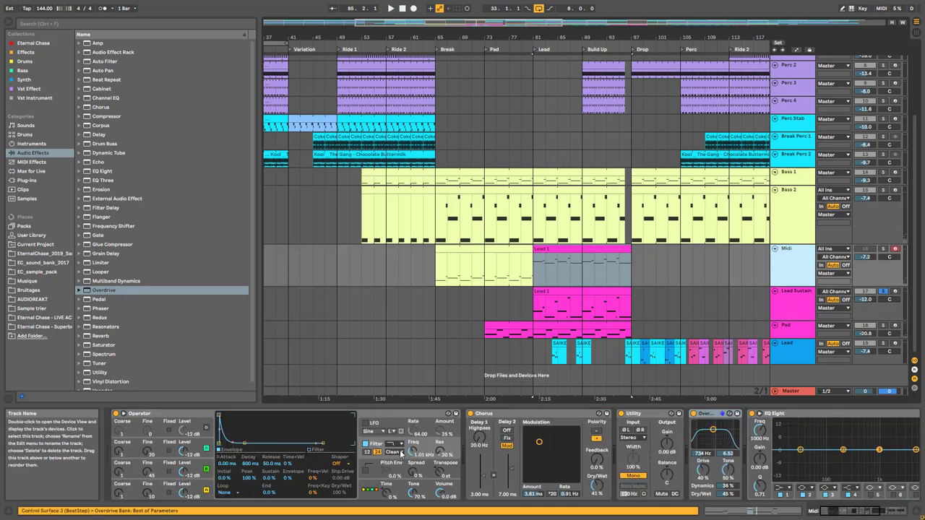
left_click(787, 306)
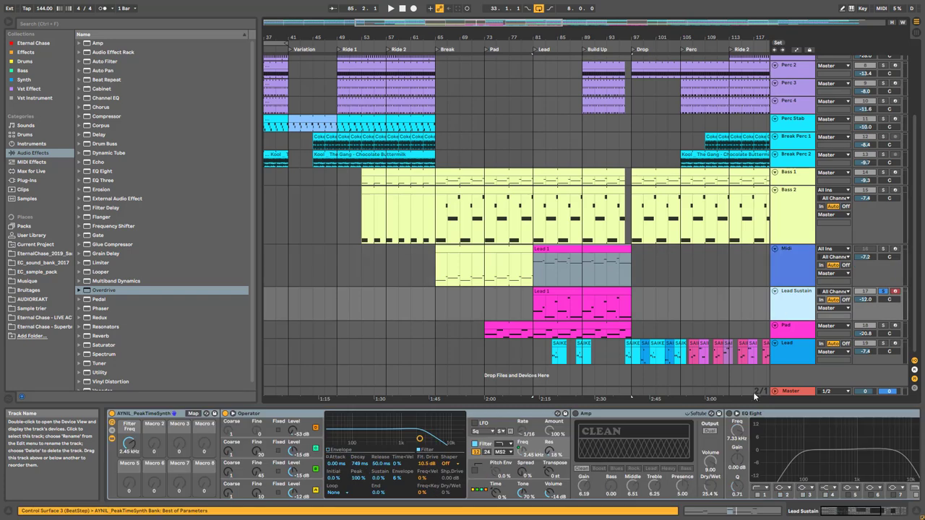
Step: Turn the Amp, EQ Eight and adrkt_stereowitdh devices back on in the Lead Sustain chain during solo playback
mouse_move(872, 513)
left_mouse_down()
mouse_move(892, 510)
mouse_move(882, 510)
left_mouse_up()
key("space")
left_click(440, 416)
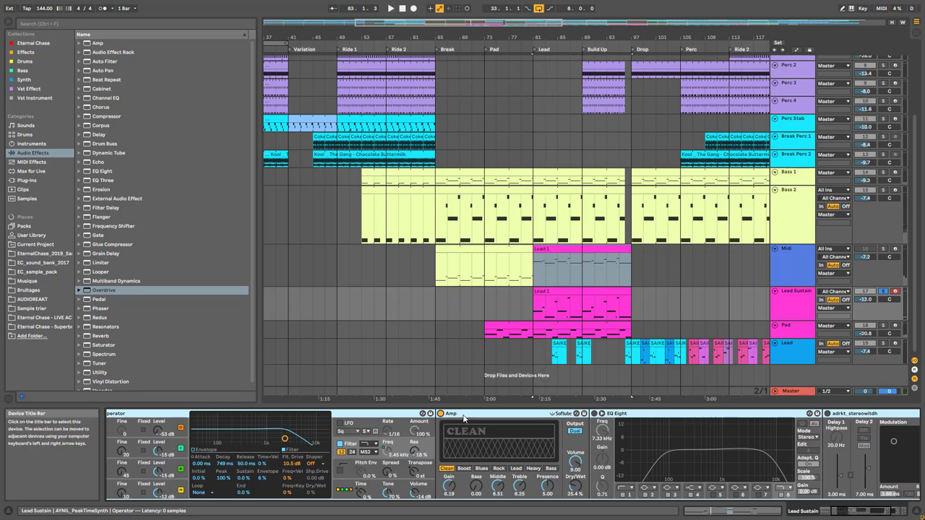
left_click(594, 414)
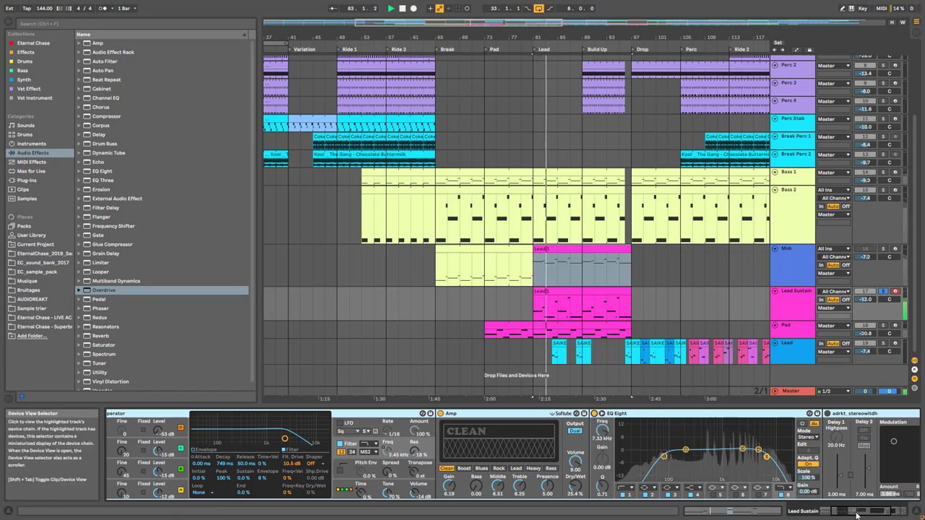
scroll(819, 500, "down", 3)
left_click(624, 414)
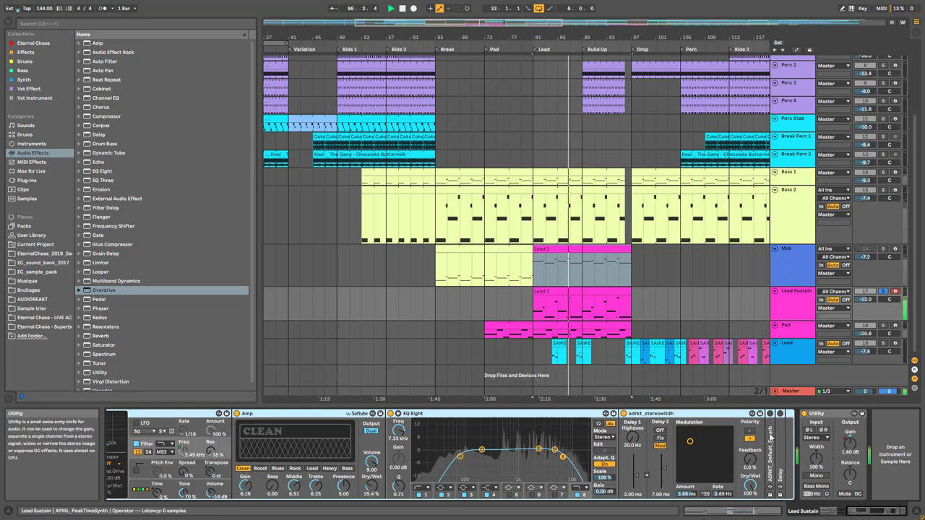
Step: Unfold the ADRKT_Default_Reverb and Delay devices in the Lead Sustain chain
left_click(867, 511)
left_click_drag(867, 512, 884, 511)
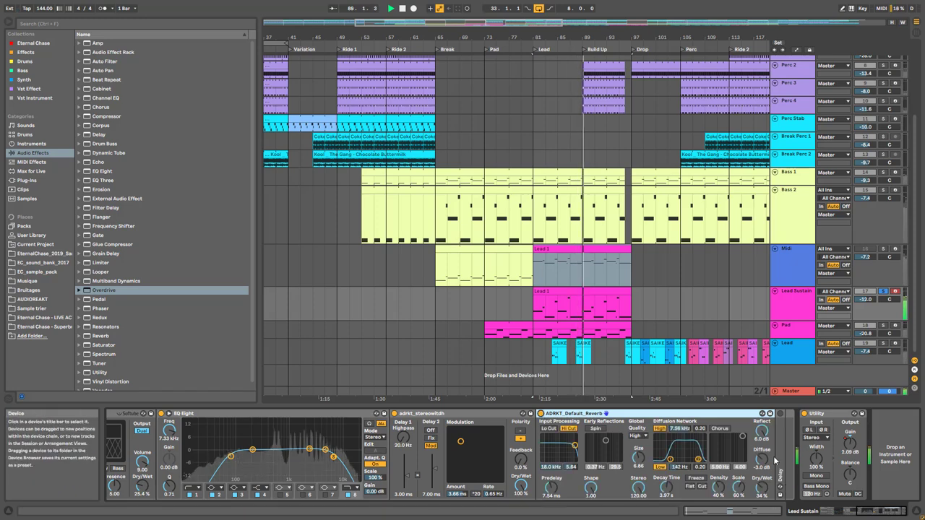
double_click(783, 434)
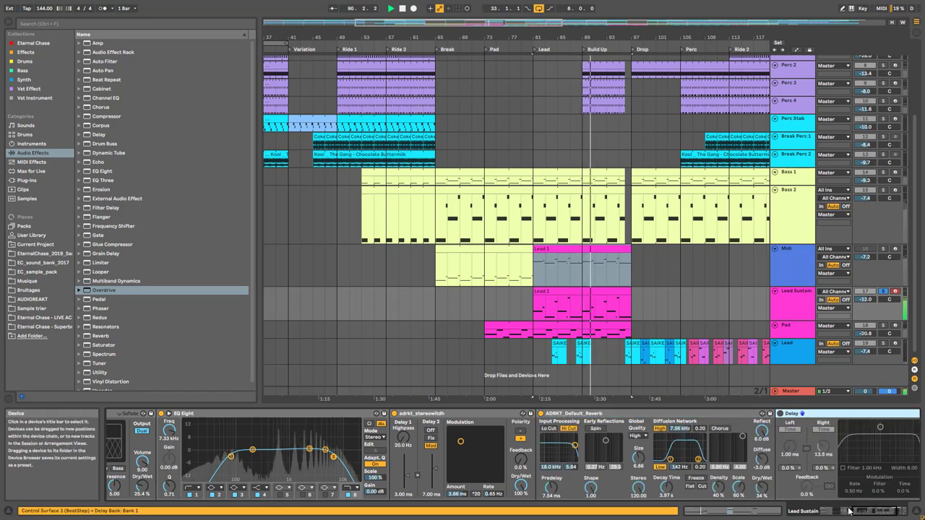
left_click(893, 512)
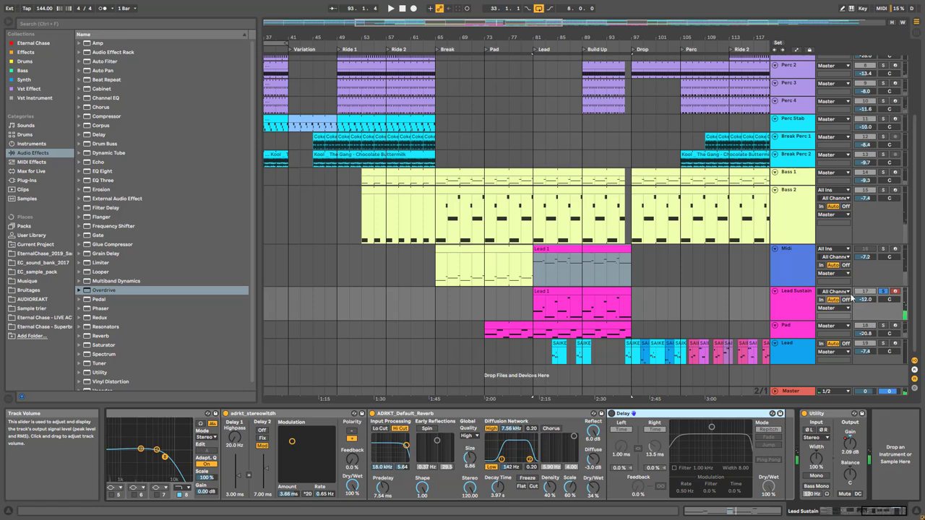
Step: Unsolo the Lead Sustain track and play the full mix from bar 79
left_click(884, 293)
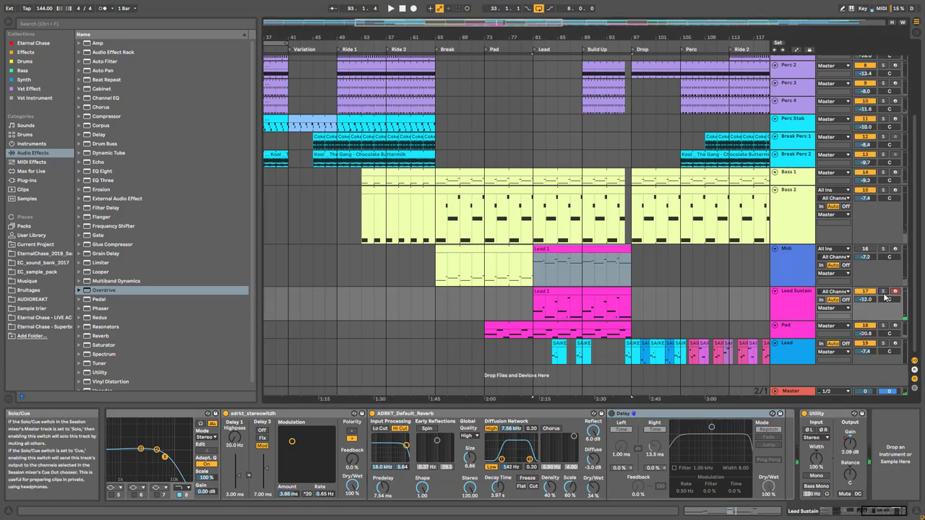
left_click(524, 312)
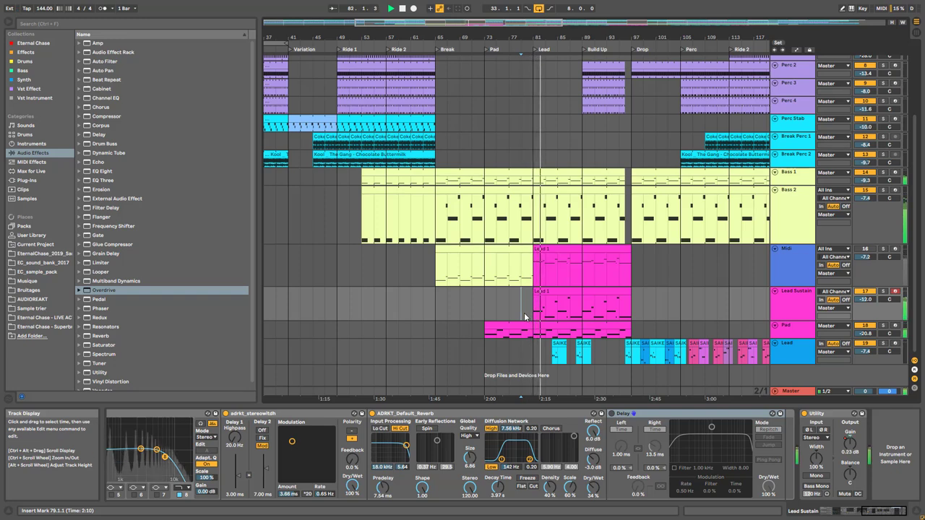
Step: Delete all clips on the Midi track from the Break through to the Drop, and stop playback
left_click_drag(641, 260, 426, 266)
key("Delete")
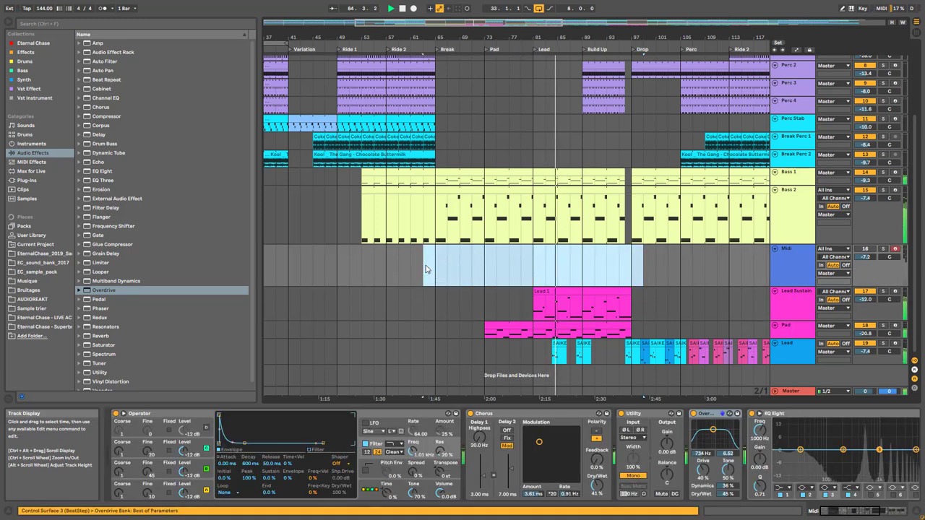
key("space")
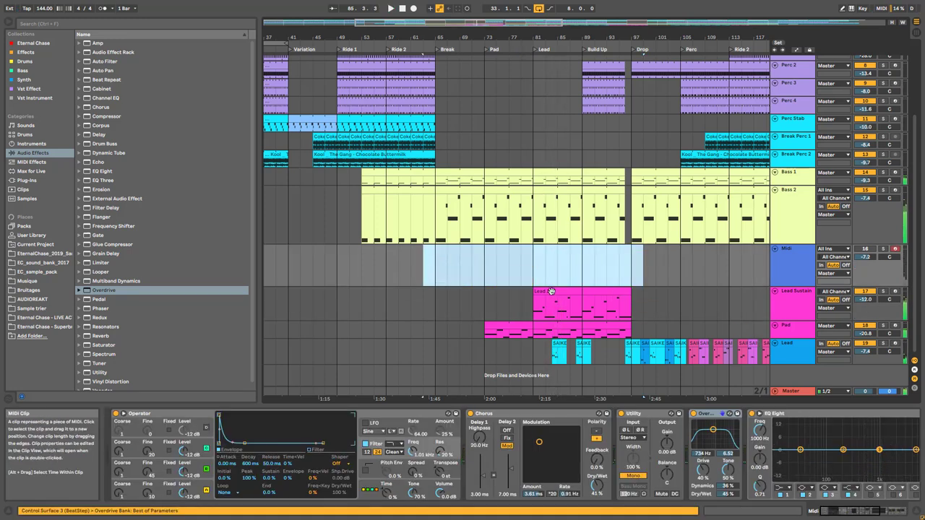
Step: Show the Lead 1 clip's notes in an enlarged note editor and play the clip within the full mix
left_click(549, 291)
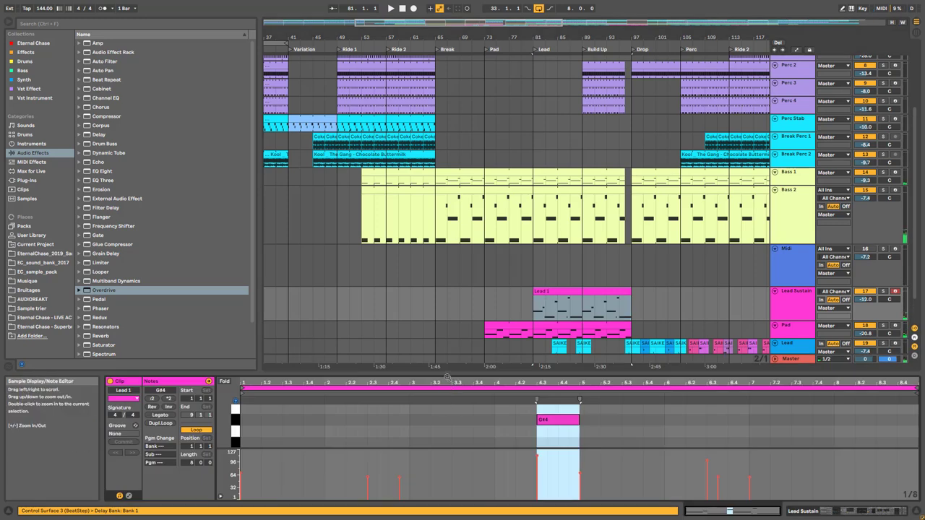
left_click_drag(446, 372, 426, 197)
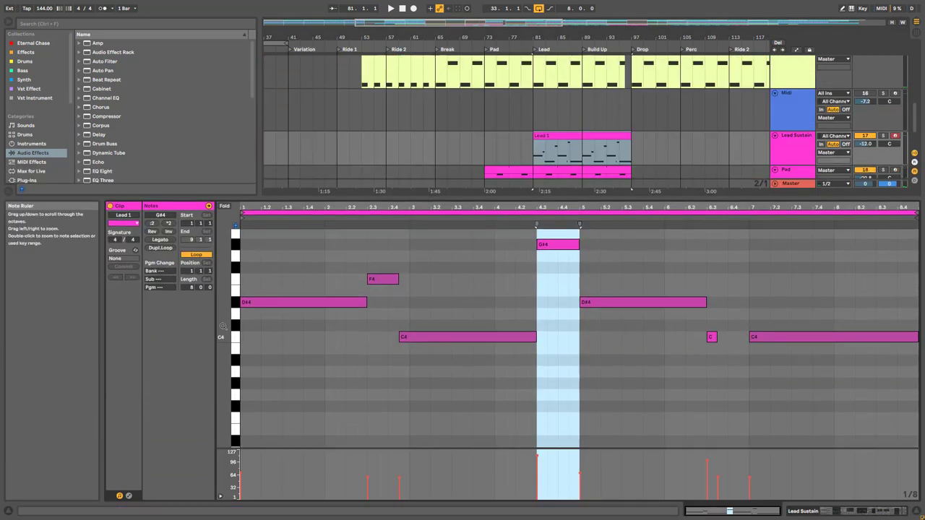
scroll(239, 331, "up", 2)
key("space")
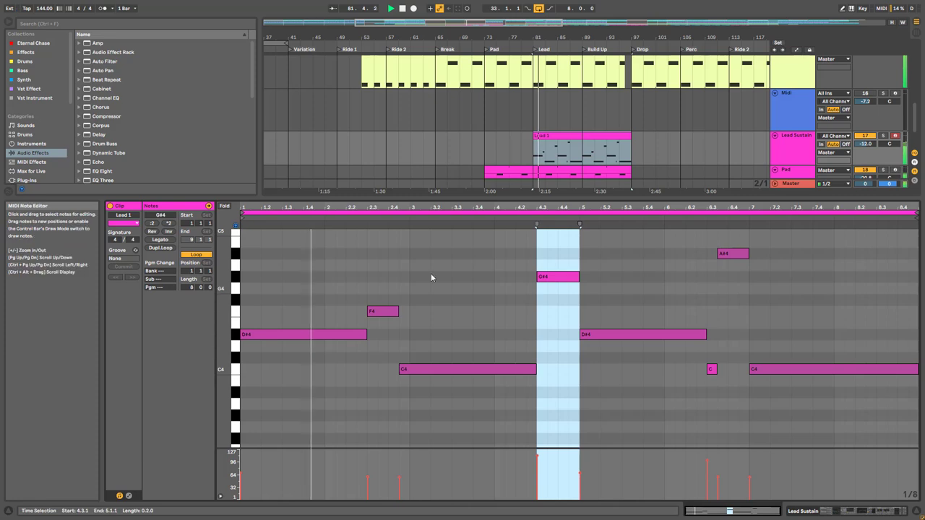
left_click(804, 144)
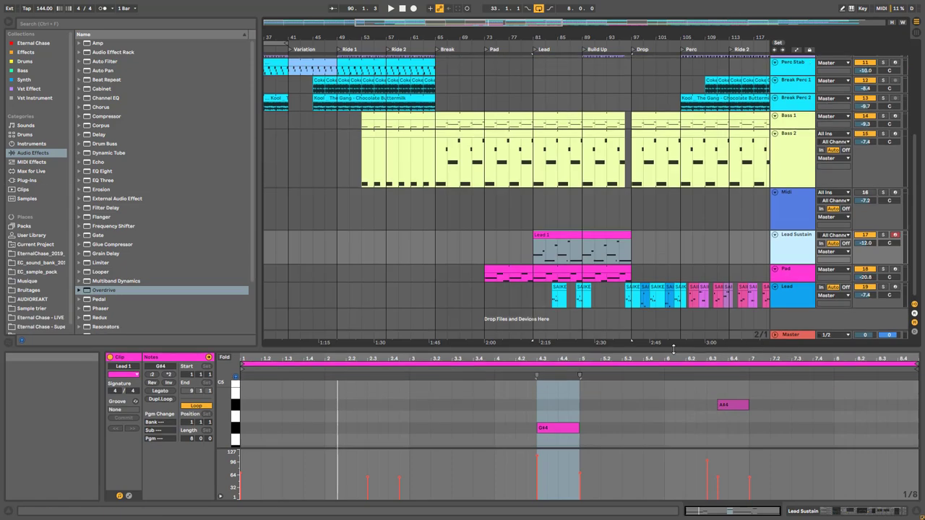
Step: Show the Pad track's devices and play the track soloed
left_click(795, 273)
double_click(796, 275)
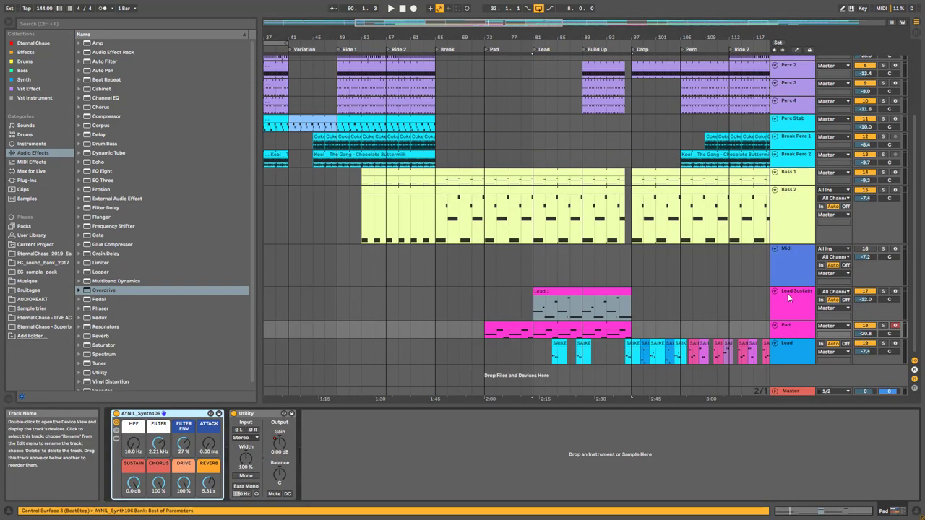
left_click(883, 326)
key("space")
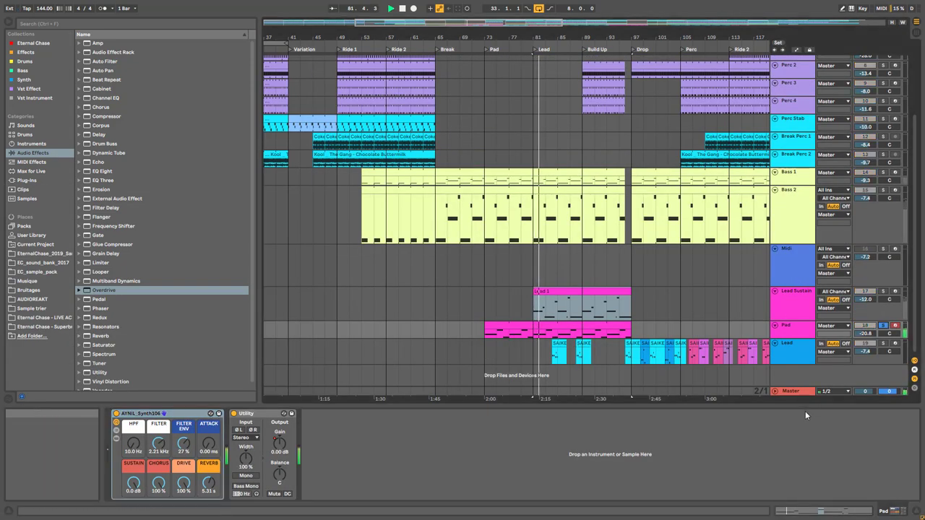
Step: Shrink the Lead Sustain track to minimum height and enlarge the Pad track to show its notes
left_click(789, 314)
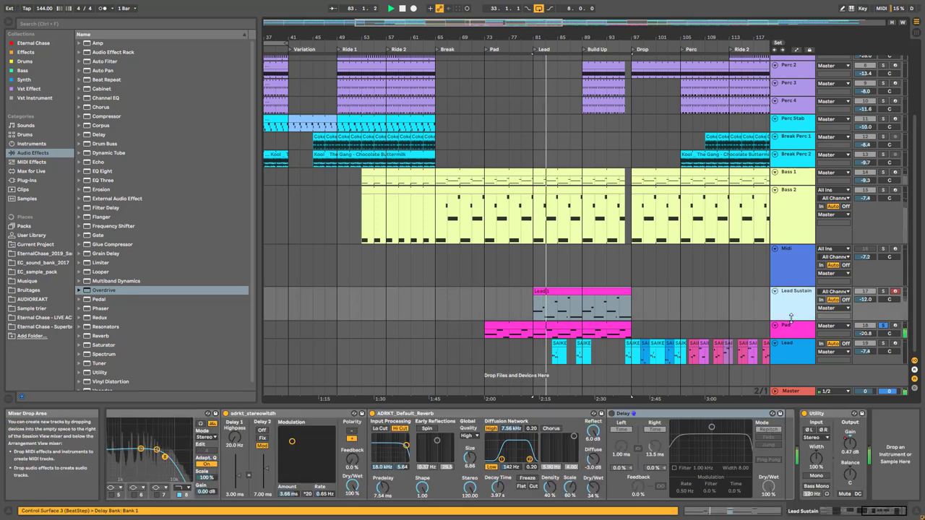
left_click_drag(791, 321, 788, 250)
key("space")
left_click_drag(792, 313, 794, 339)
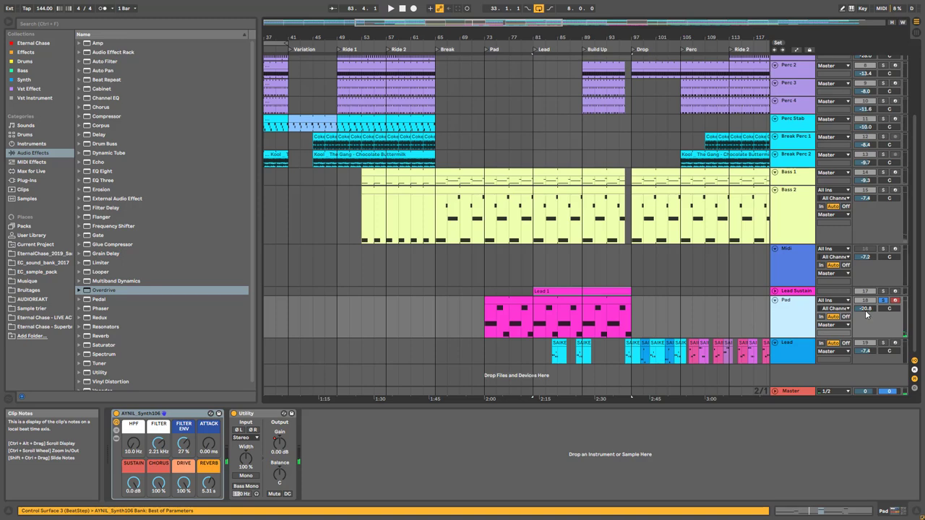
Step: Unsolo the Pad track, play the full mix from bar 73, and examine the Pad's Utility gain automation
left_click(882, 302)
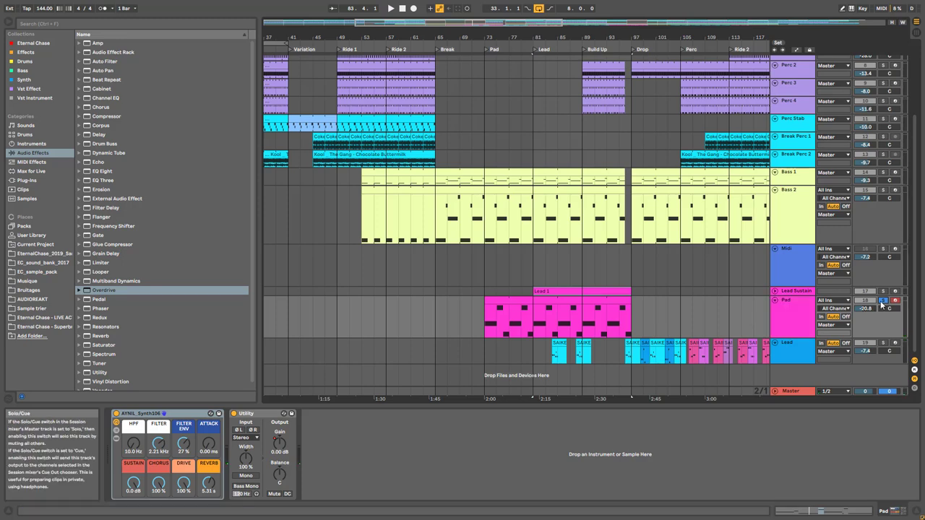
left_click(486, 334)
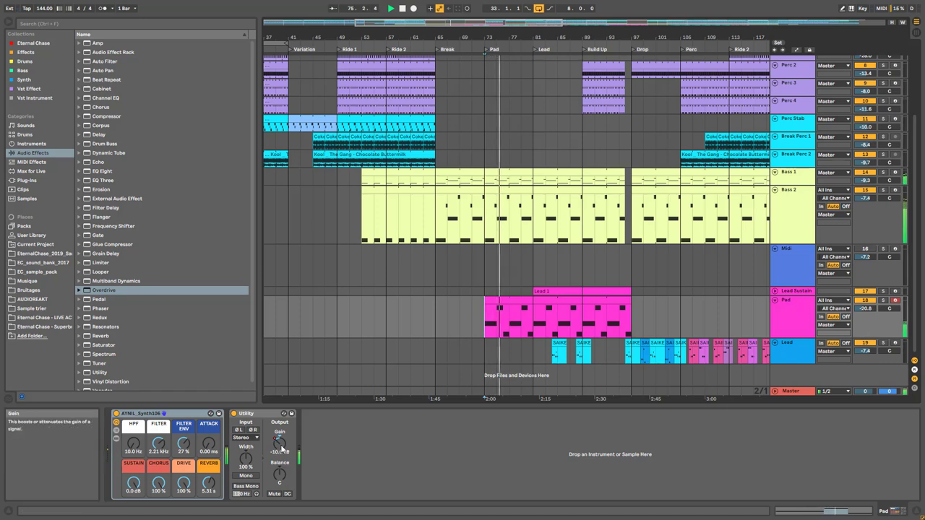
left_click_drag(281, 448, 282, 443)
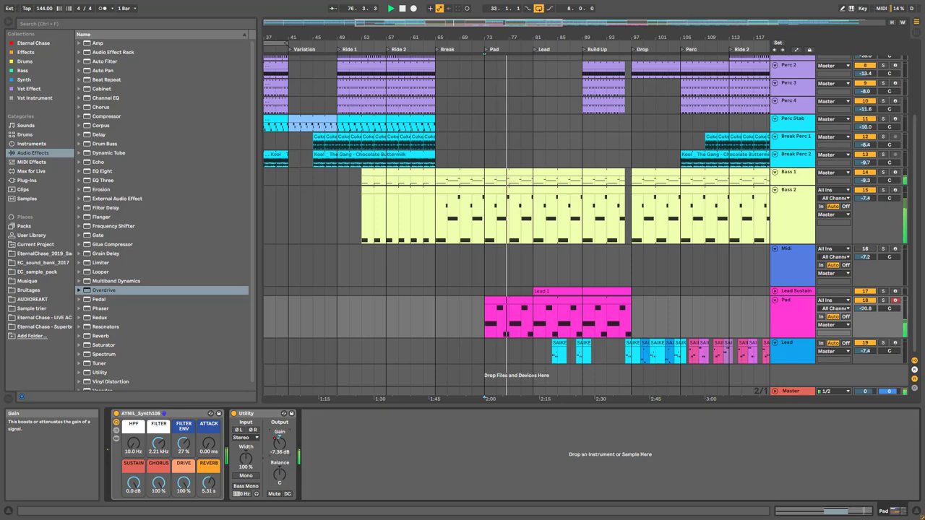
key("a")
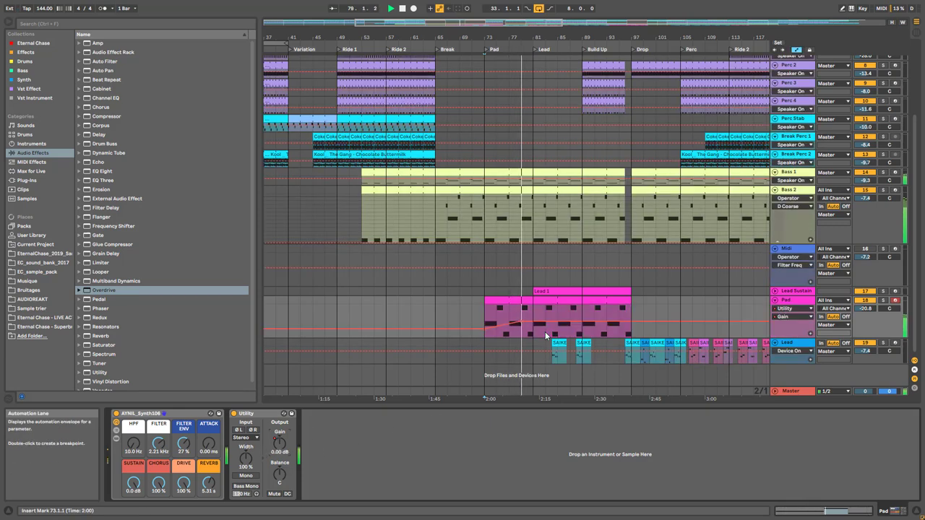
key("a")
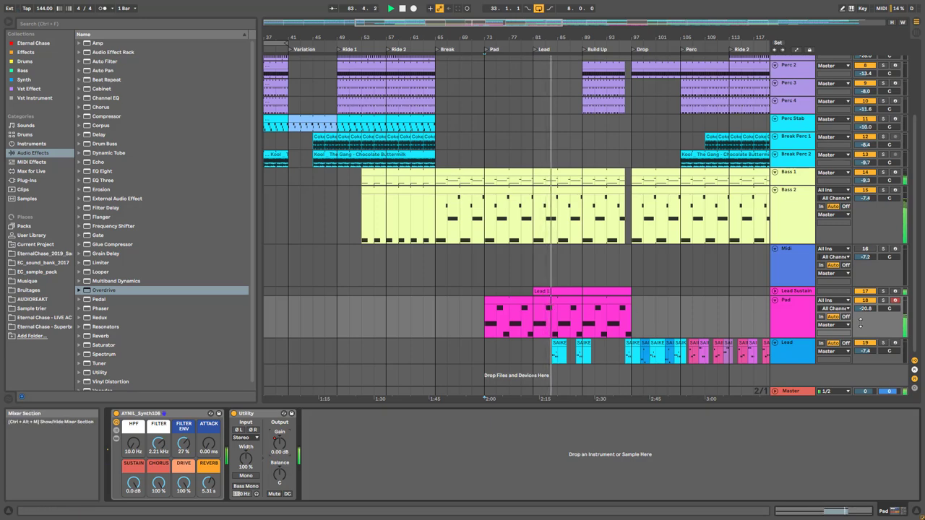
Step: Reveal the devices inside the Pad's AYNIL_Synth106 rack, listen to the track soloed, and compare its chain with Bass 1
left_click(117, 438)
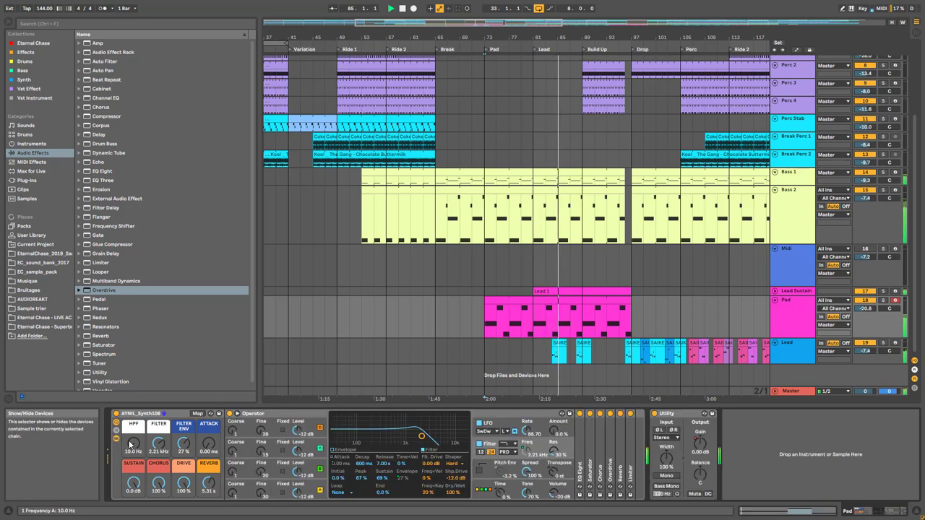
key("space")
left_click(882, 300)
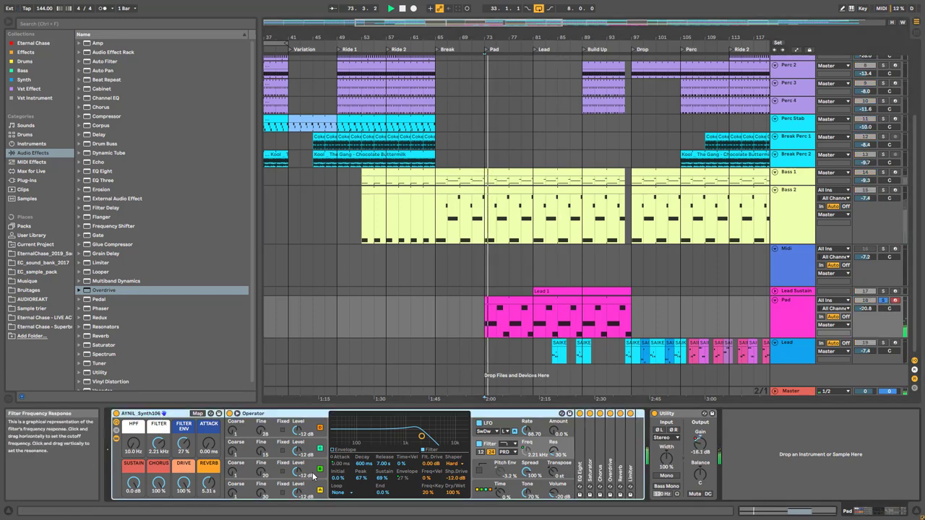
key("space")
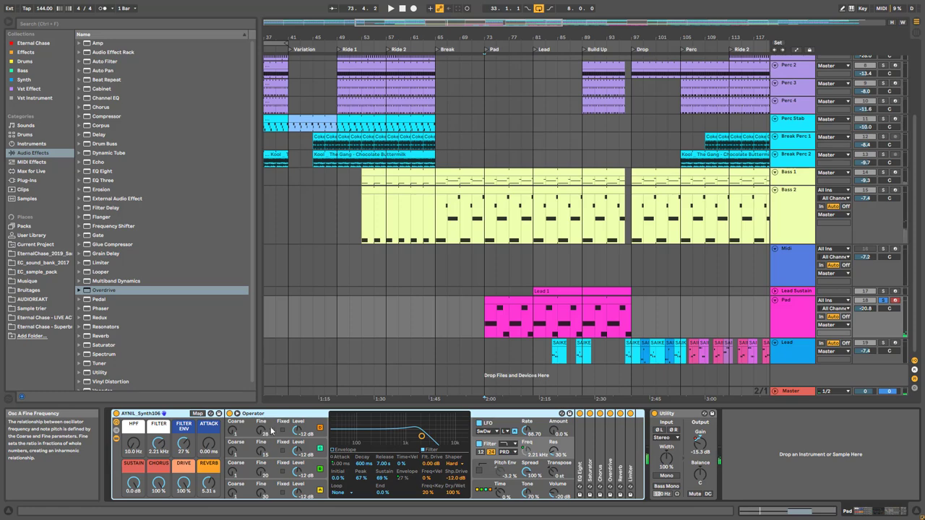
left_click(797, 181)
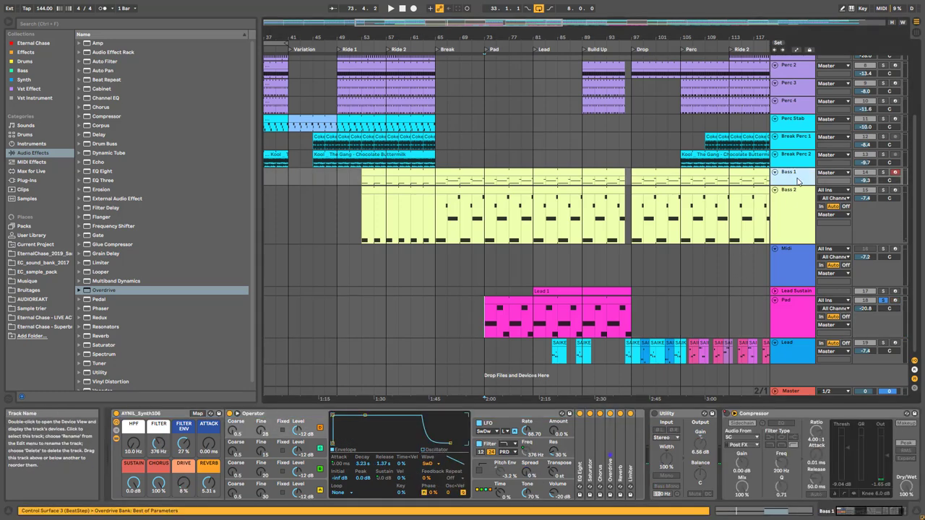
Step: Show the Pad track's Operator global settings and filter settings, and play the track soloed from bar 73
left_click(795, 307)
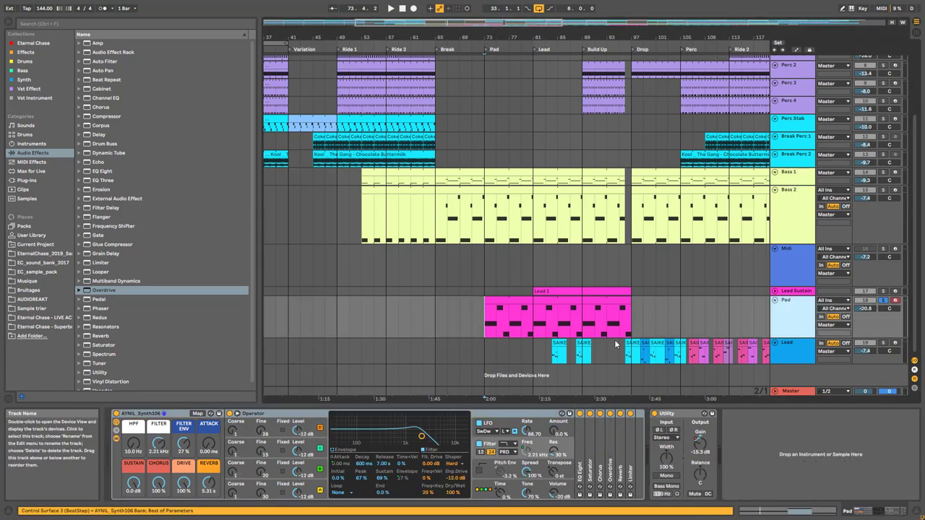
left_click(489, 499)
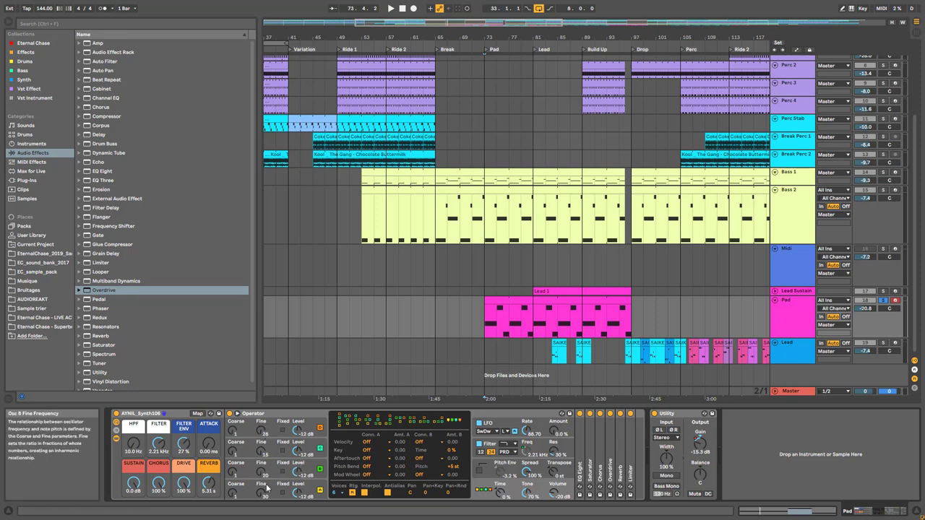
left_click(510, 449)
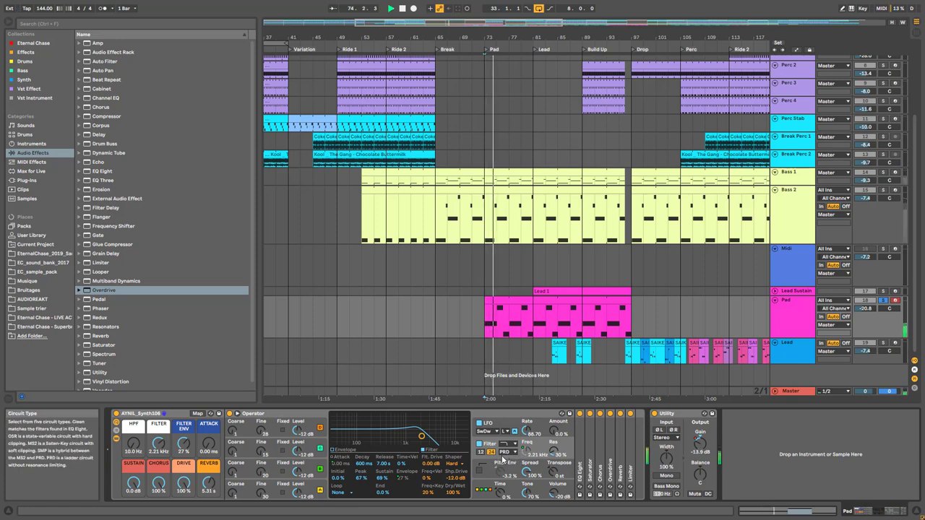
Step: Deactivate the effects after EQ Eight in the Pad's rack and unfold EQ Eight
left_click(589, 414)
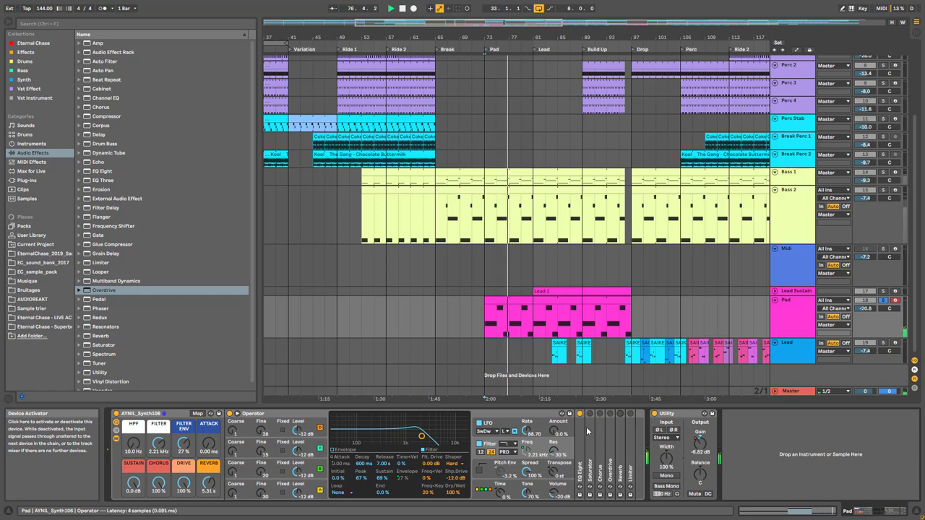
double_click(579, 443)
left_click(876, 513)
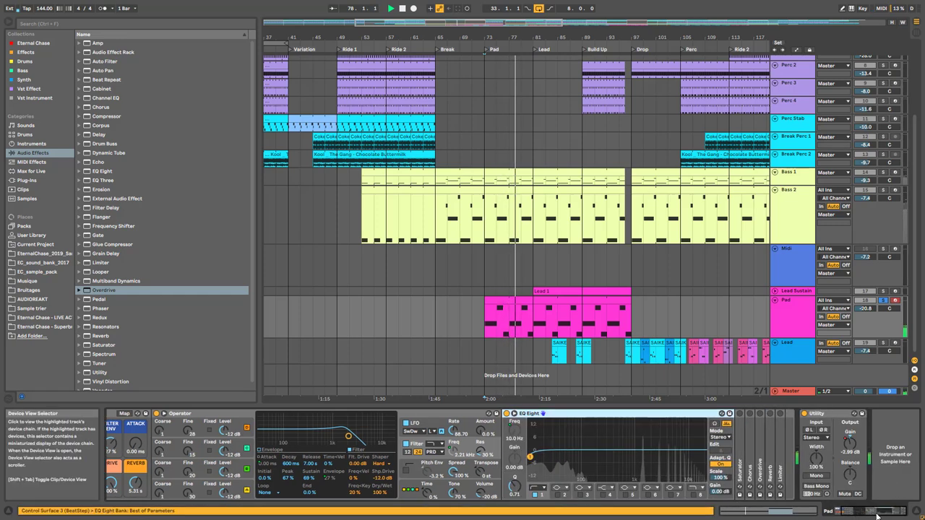
Step: Unfold and reactivate the Pad rack's Saturator and Chorus one after the other while the pad plays
double_click(739, 449)
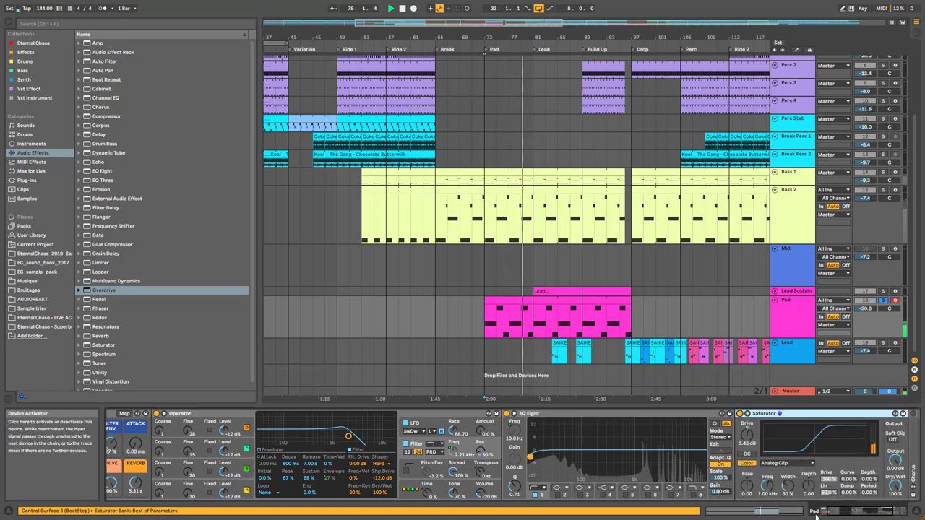
left_click(882, 512)
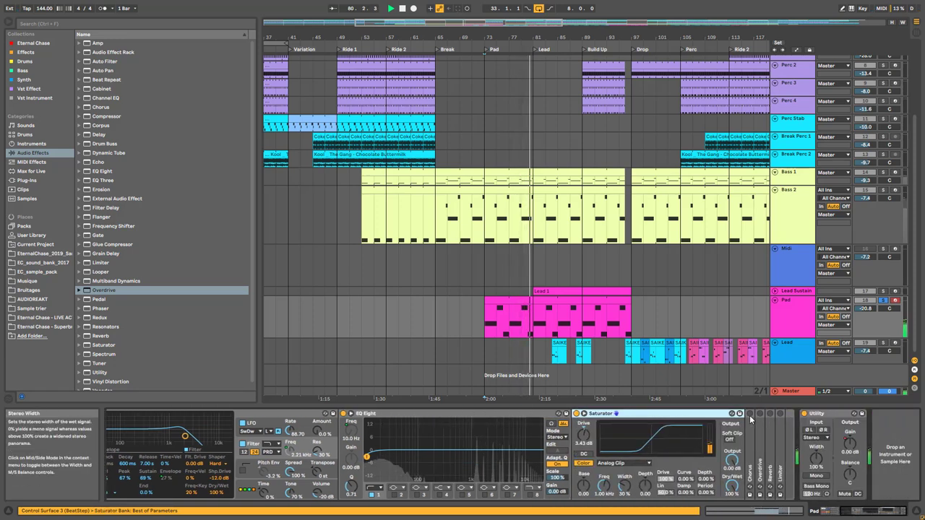
double_click(750, 419)
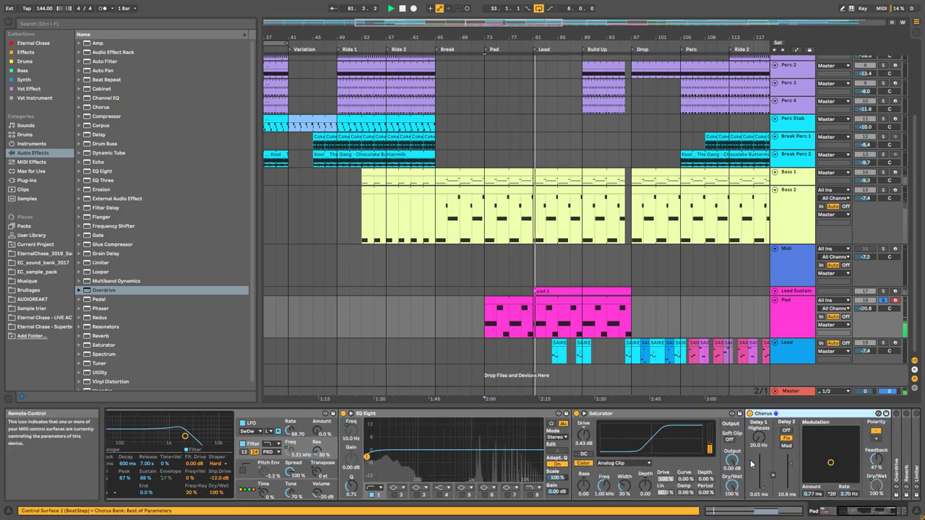
left_click(840, 513)
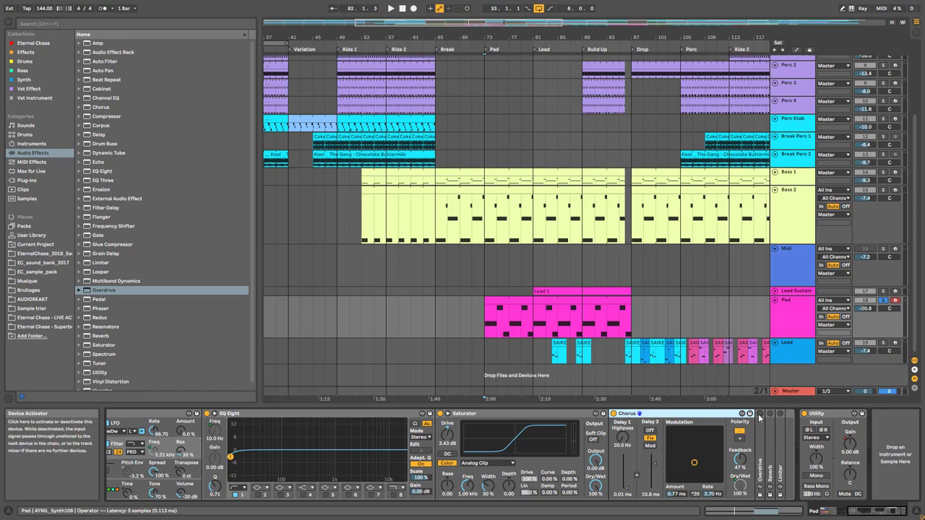
Step: Replay the soloed Pad from bar 73, unfolding and reactivating its Overdrive and Reverb
key("space")
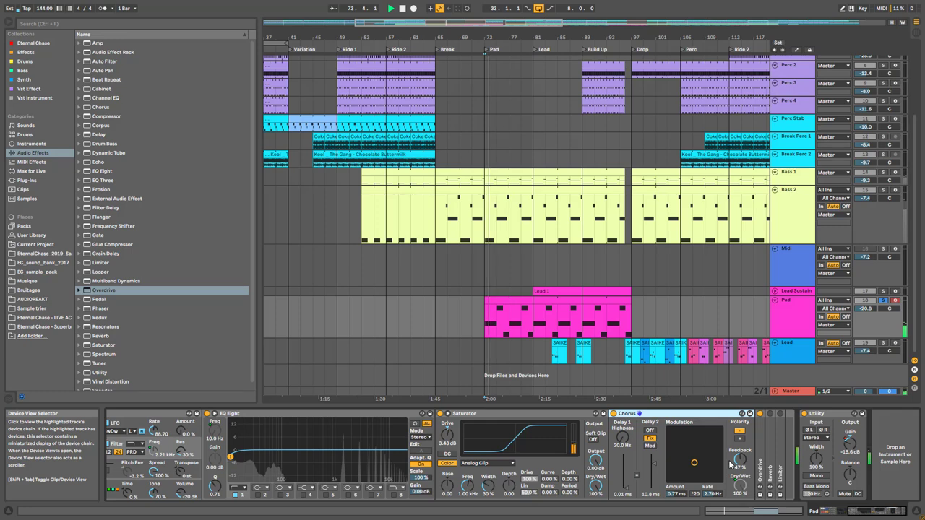
left_click(760, 454)
double_click(761, 448)
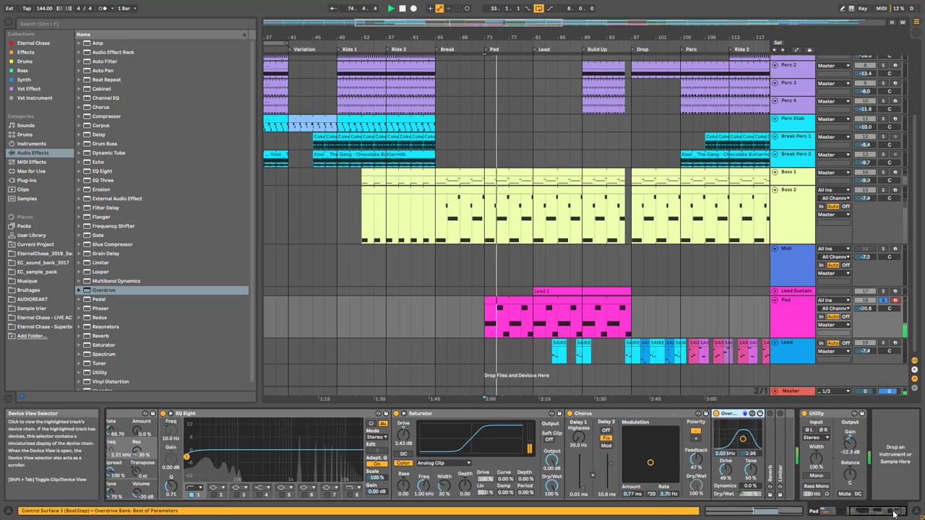
left_click(770, 448)
double_click(770, 448)
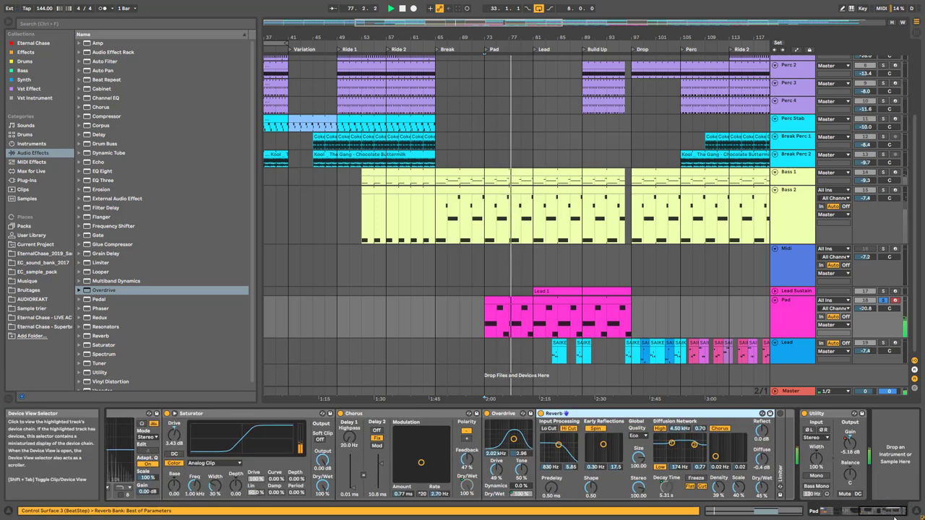
left_click(850, 514)
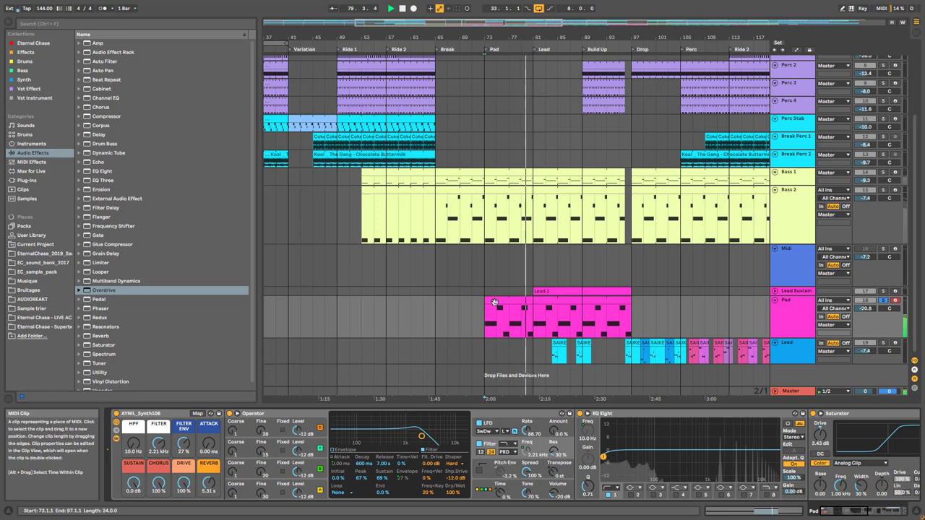
Step: Open the Pad clip at bar 73 in the note editor and fold the view to its used notes
double_click(498, 301)
left_click_drag(536, 350, 531, 216)
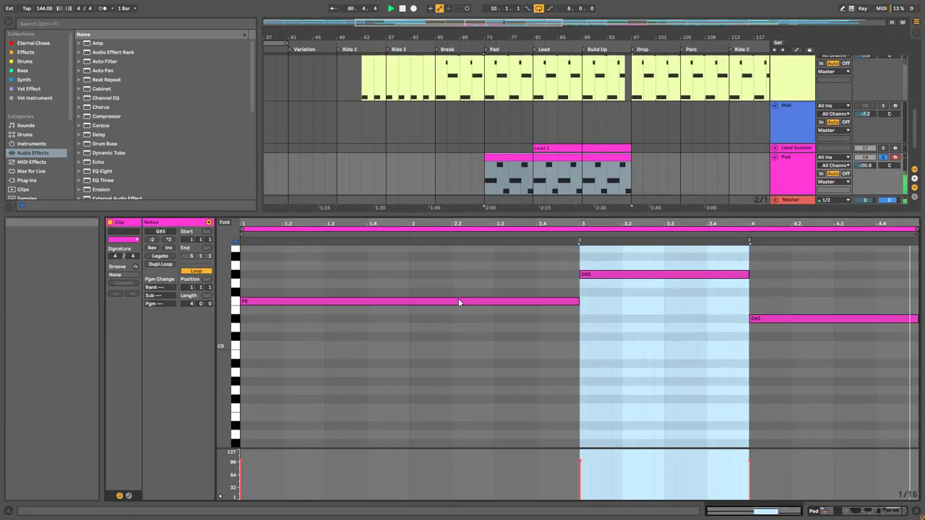
left_click_drag(236, 391, 220, 392)
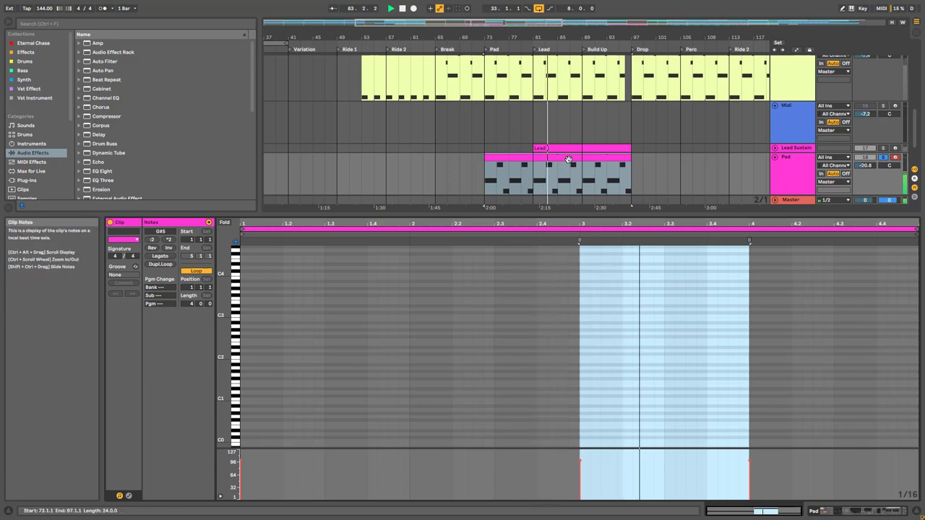
left_click(569, 157)
left_click(224, 223)
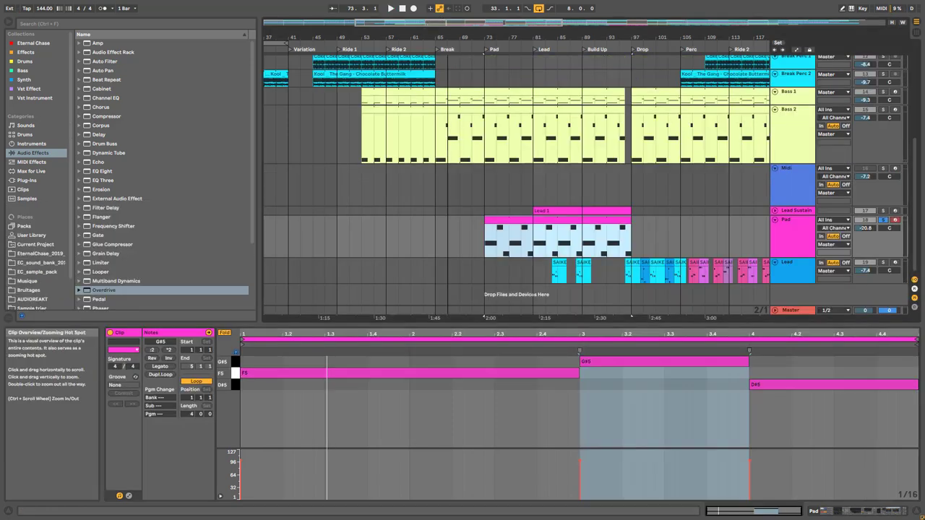
Step: Fold the Pad track and show the AYNIL_PeakTimeSynth rack on the soloed Lead track
scroll(577, 252, "down", 3)
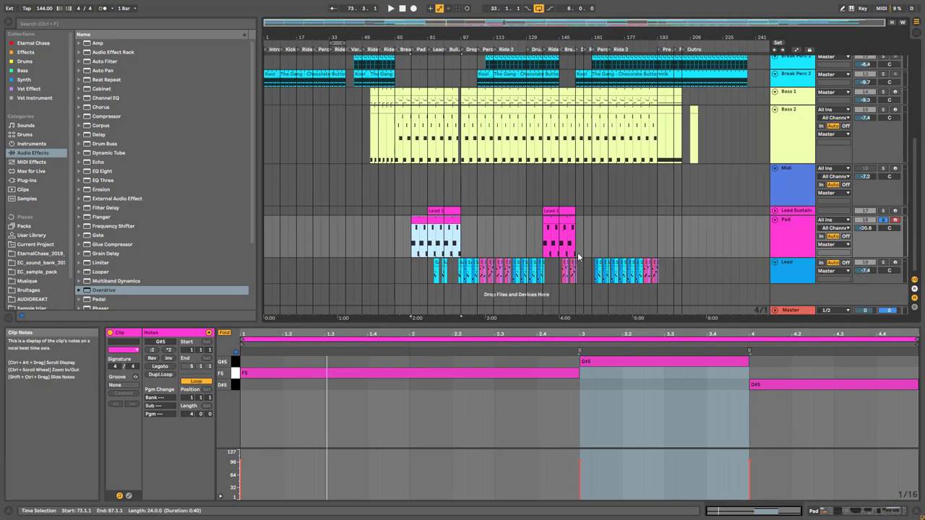
left_click(775, 219)
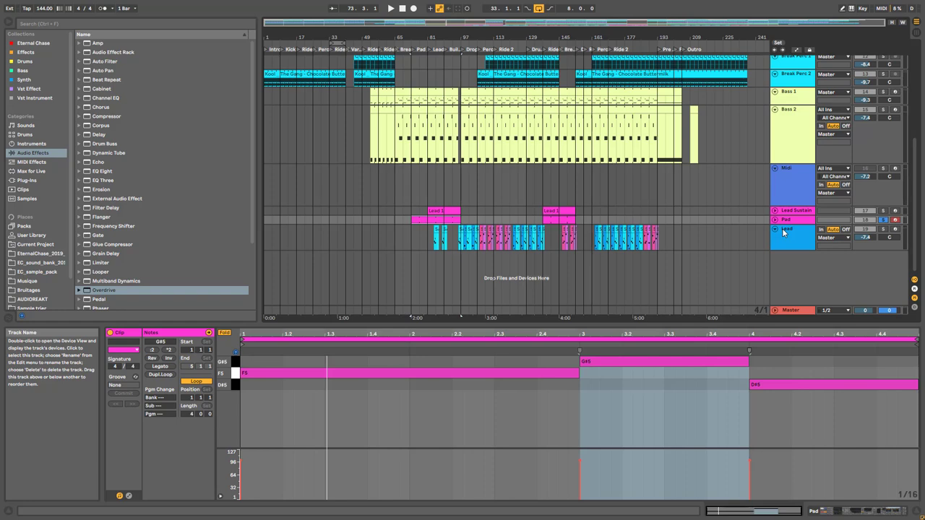
left_click(782, 228)
double_click(793, 239)
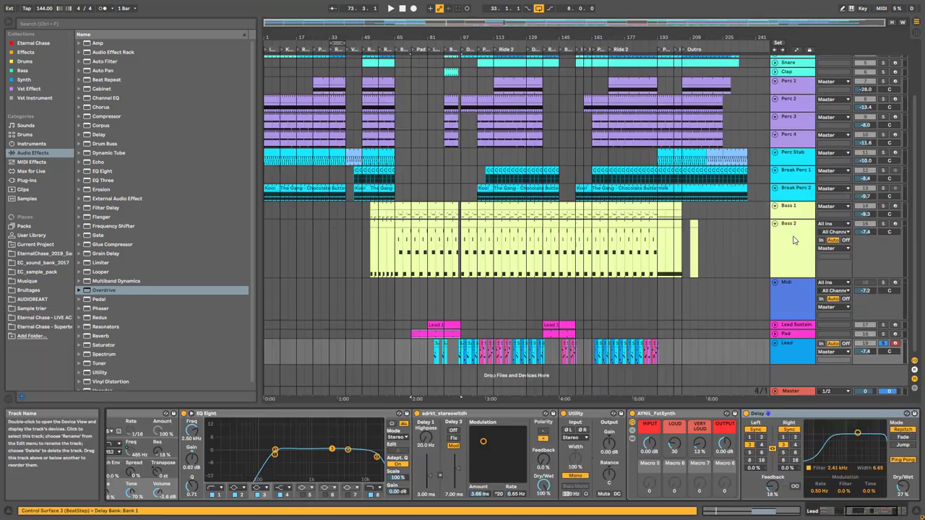
left_click(828, 511)
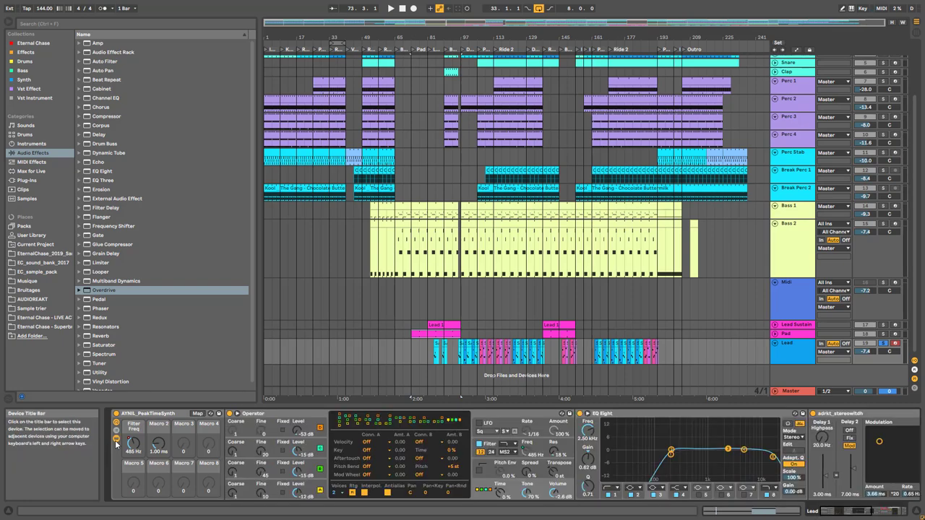
Step: Copy the Lead track's SAIKE BASS 1 clips from bars 96 to 99 onto the Midi track and play them soloed
key("space")
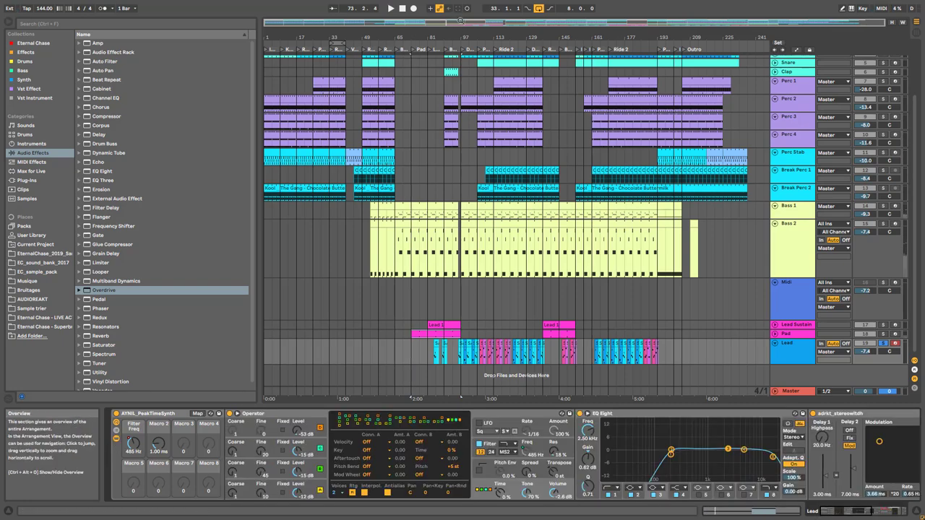
left_click_drag(477, 23, 507, 76)
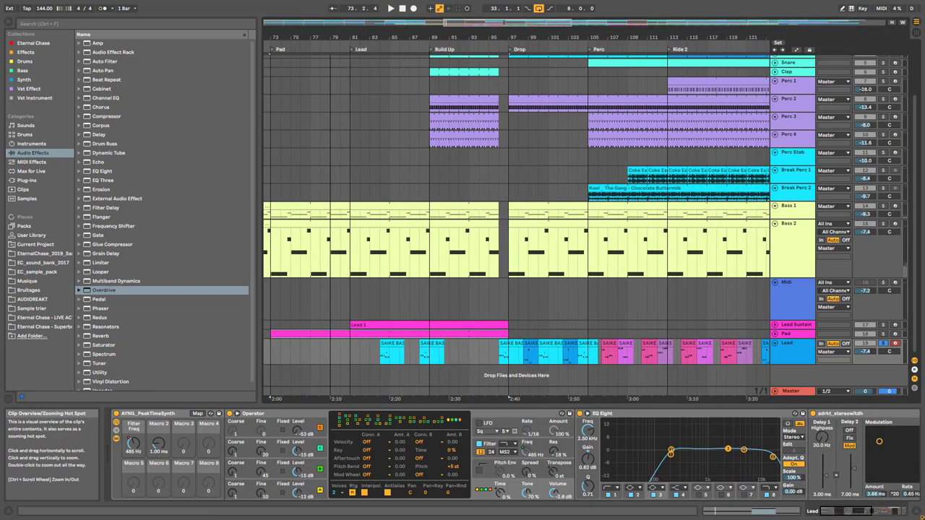
left_click(529, 345)
left_click_drag(517, 342, 518, 316)
left_click(764, 300)
key("space")
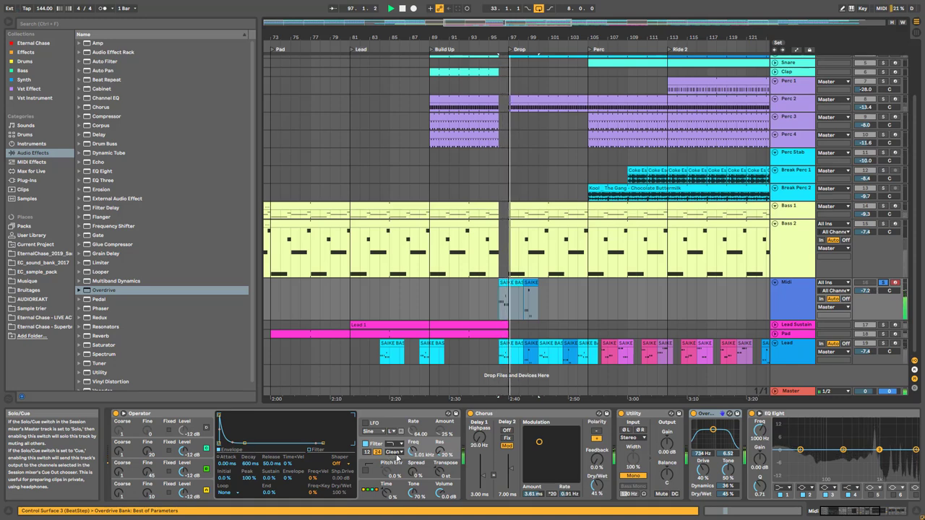
Step: Replay the soloed Midi clips and raise the Midi track's Operator filter frequency to 6.03 kHz
key("space")
key("space")
left_click_drag(413, 451, 413, 428)
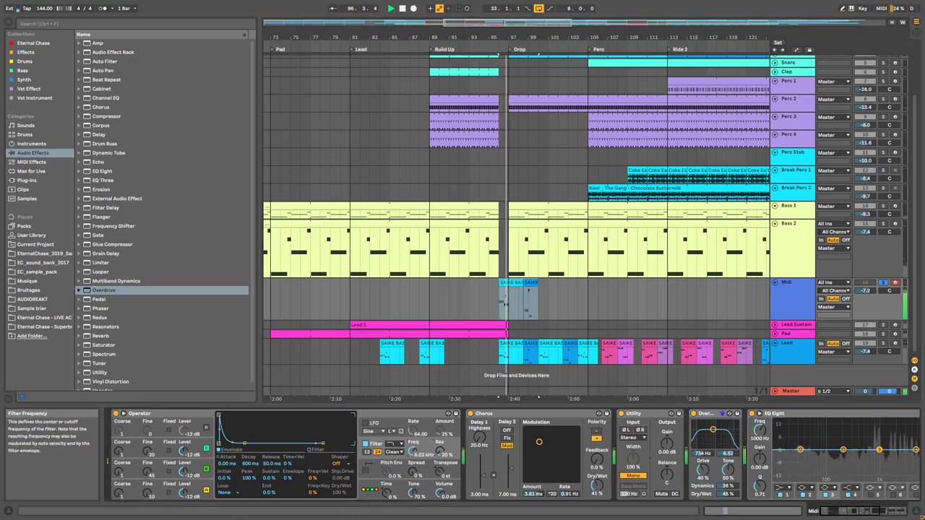
key("space")
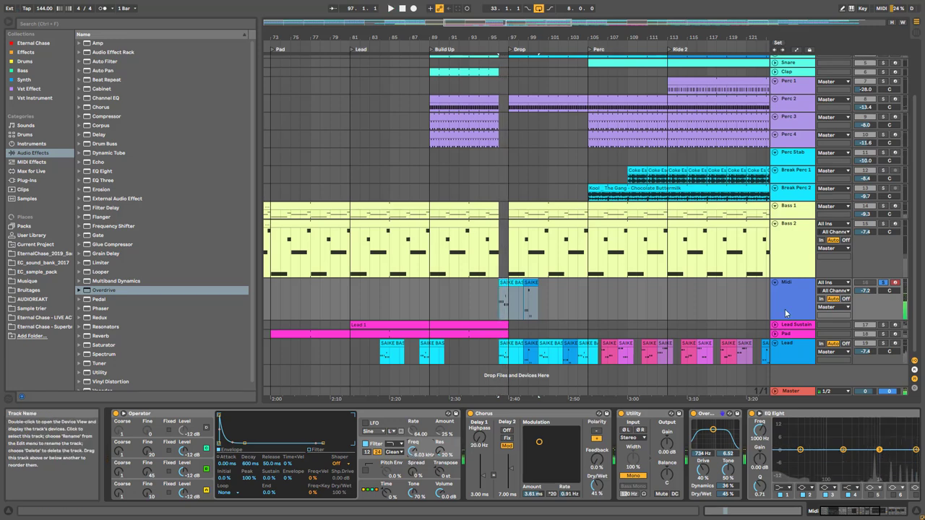
Step: Play the Midi track's second clip from bar 98.3 and compare it with the soloed Lead track
left_click(533, 293)
key("space")
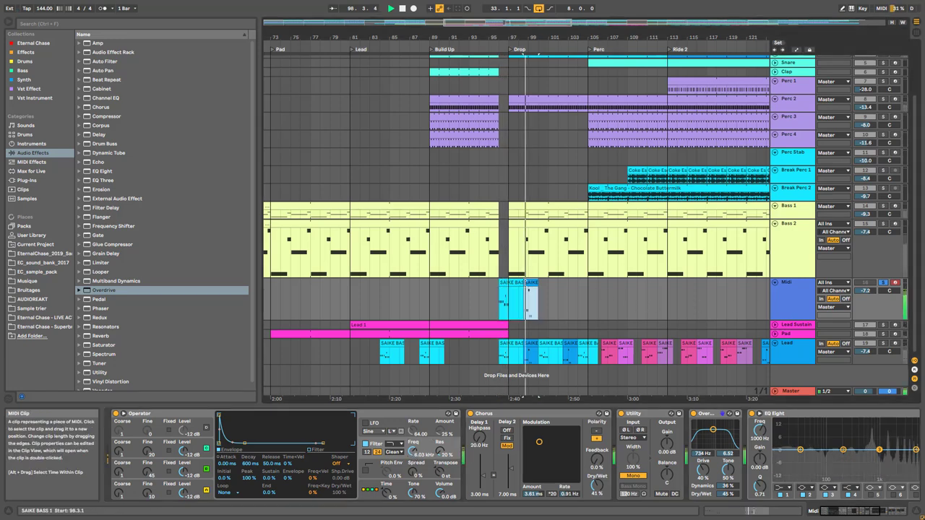
left_click(882, 344)
left_click(797, 351)
key("space")
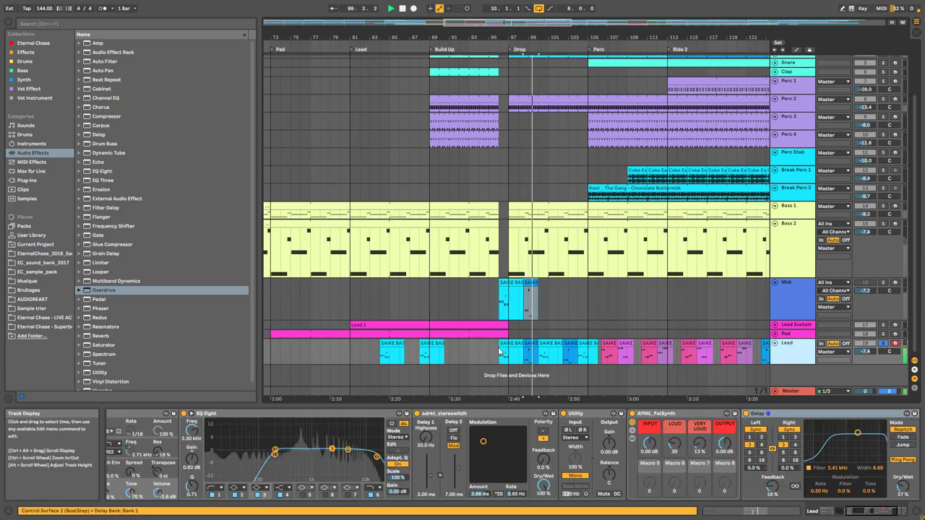
key("space")
left_click(506, 344)
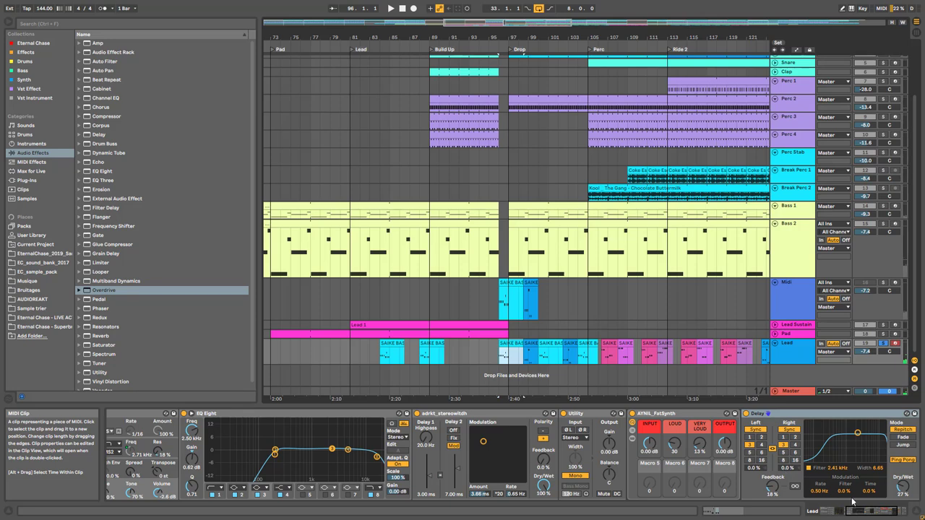
Step: Show the Lead's Operator beside enlarged Lead clips around the Drop at bar 97
left_click(116, 426)
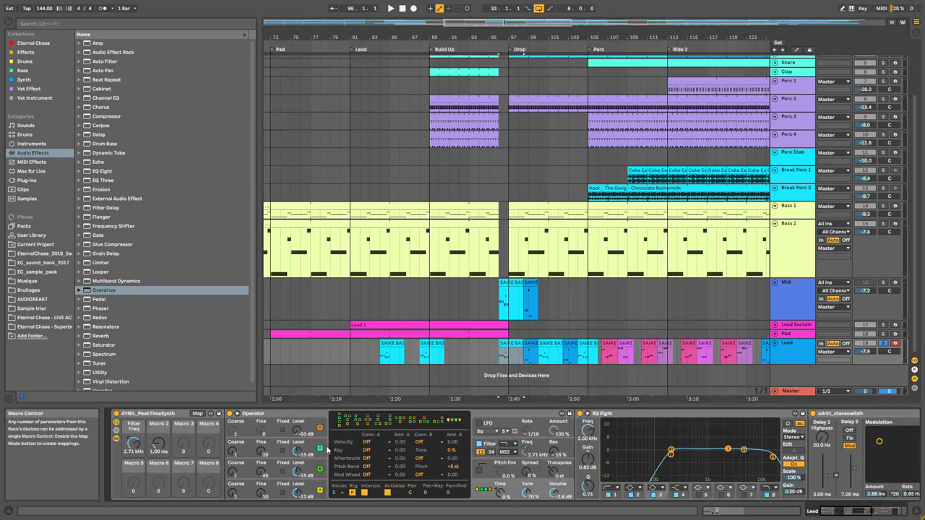
left_click_drag(857, 512, 794, 512)
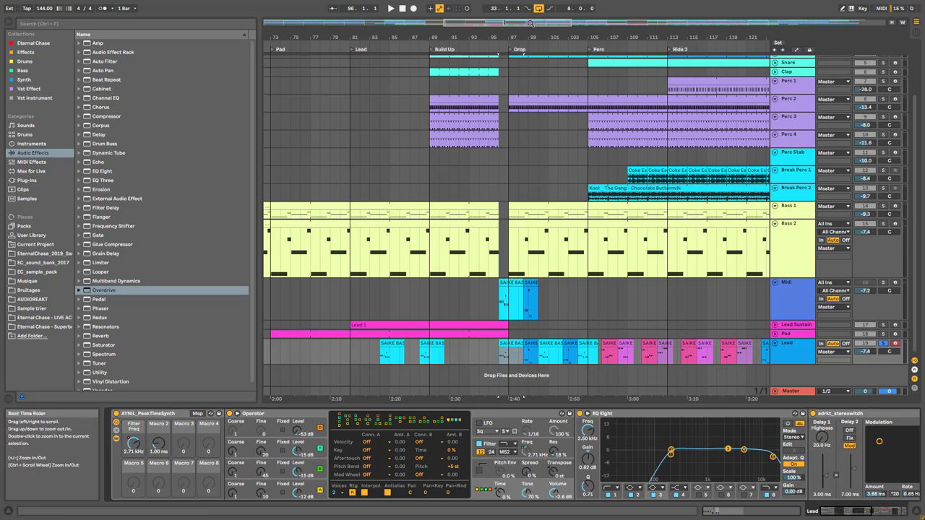
left_click_drag(523, 22, 527, 53)
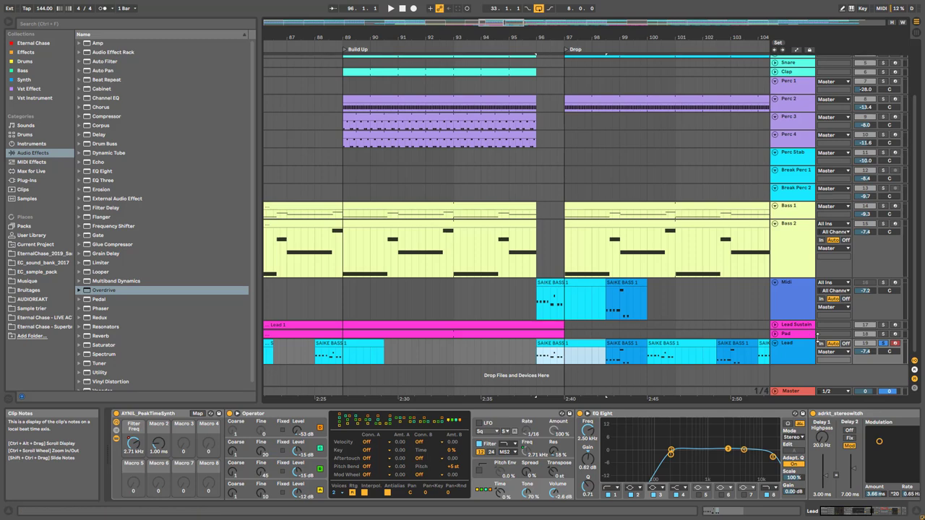
left_click_drag(797, 365, 796, 381)
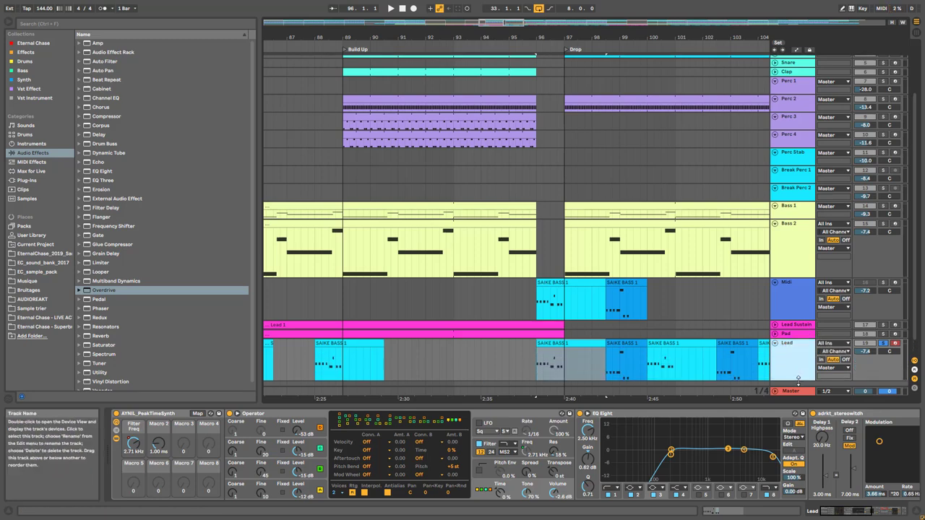
Step: Show the Lead Operator's filter envelope settings and play the Lead clip from bar 96
left_click(489, 448)
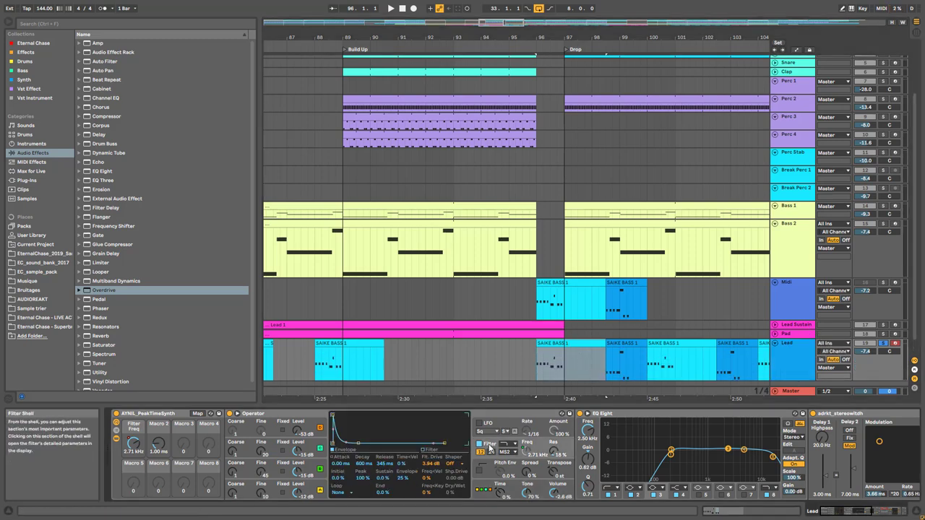
key("space")
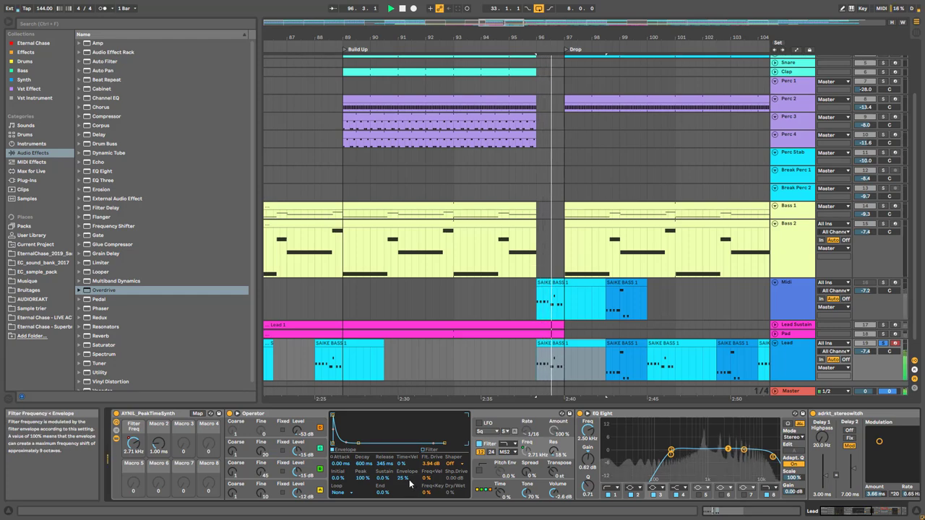
key("space")
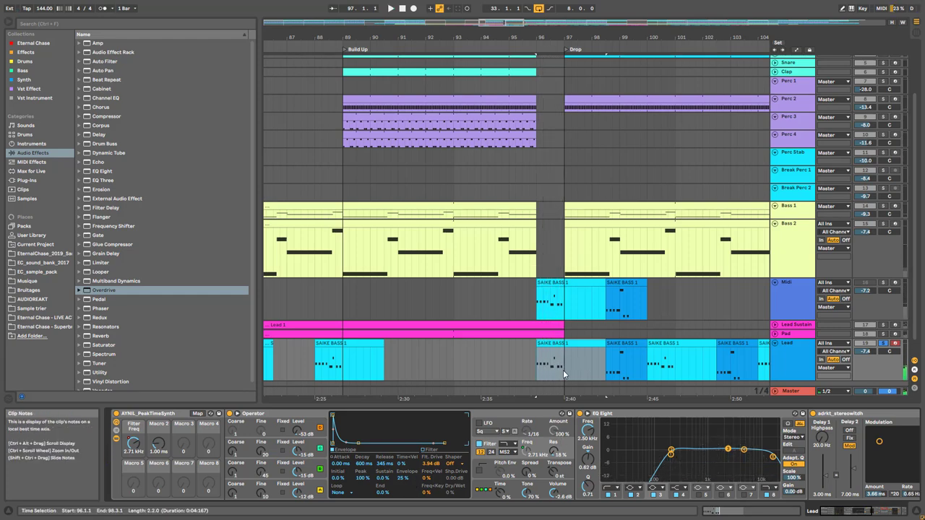
Step: Show the Lead Operator's pitch envelope, set its Voices to 1 in the global settings, and play the clips
left_click(489, 470)
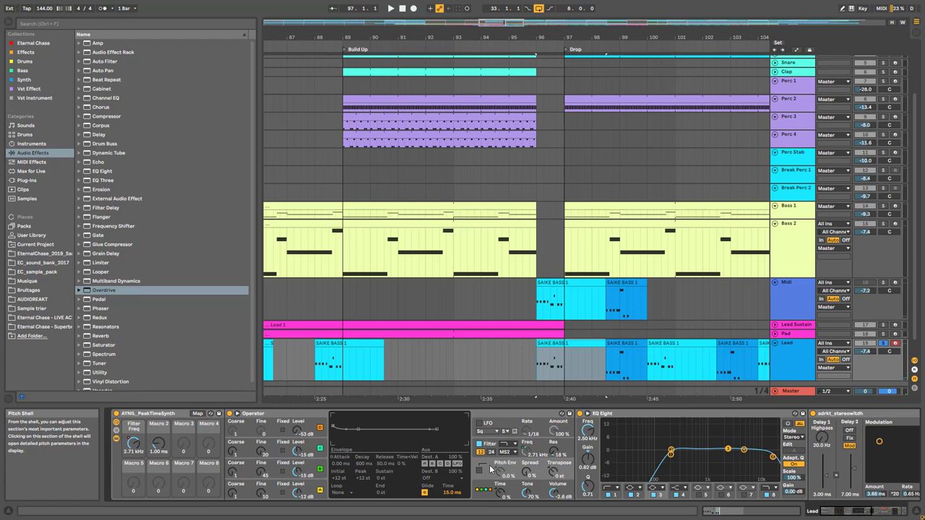
left_click(481, 493)
left_click(339, 493)
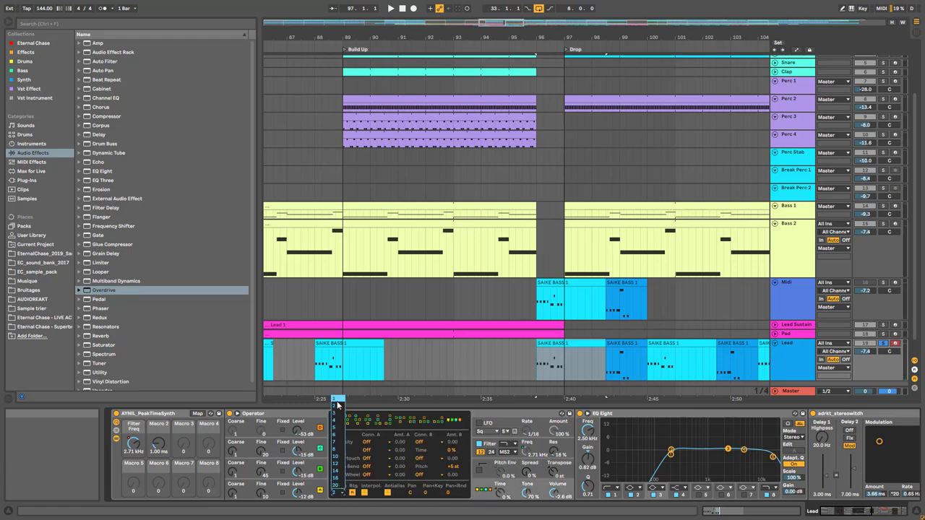
key("space")
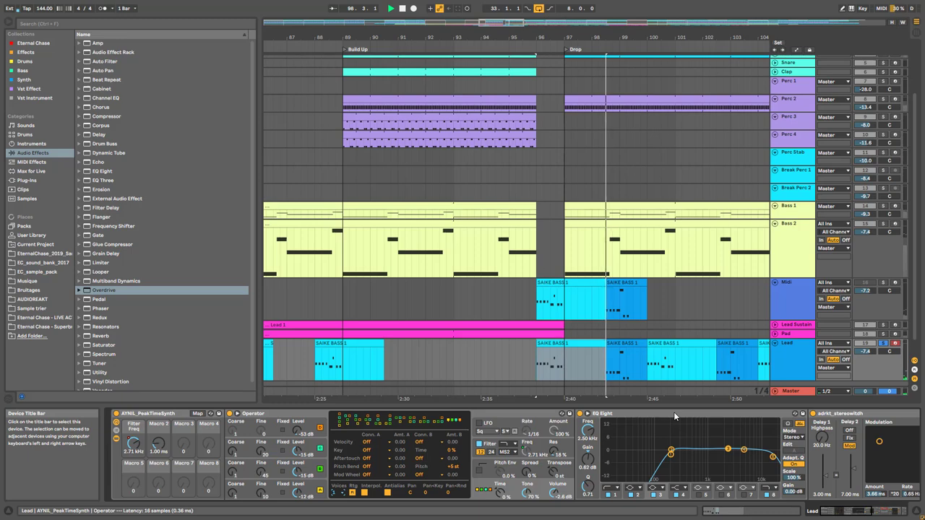
key("space")
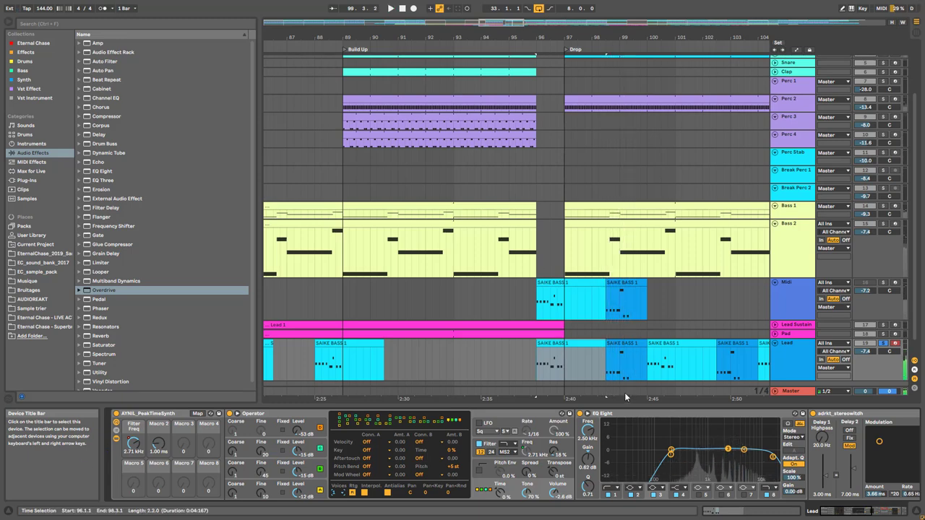
Step: Play the second Lead clip of the Drop from bar 98.4 and again from bar 99
left_click(616, 378)
left_click(612, 379)
key("space")
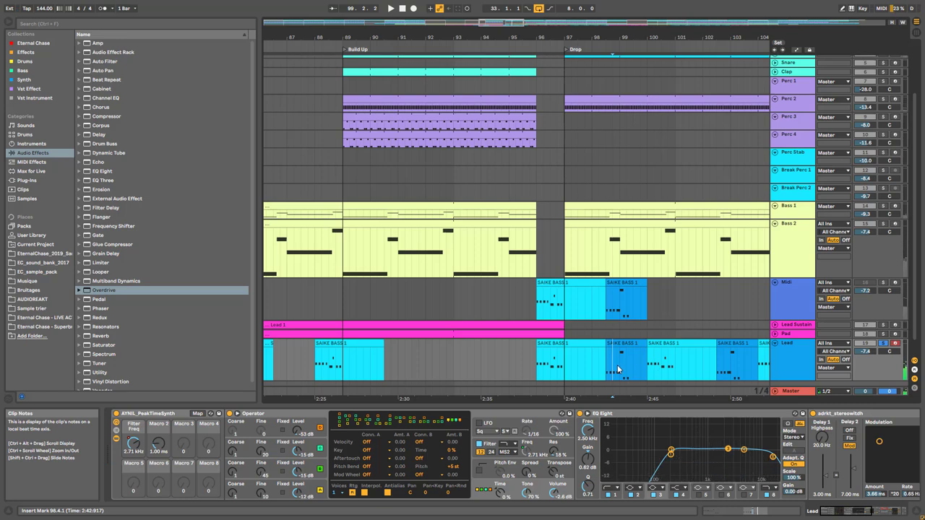
key("space")
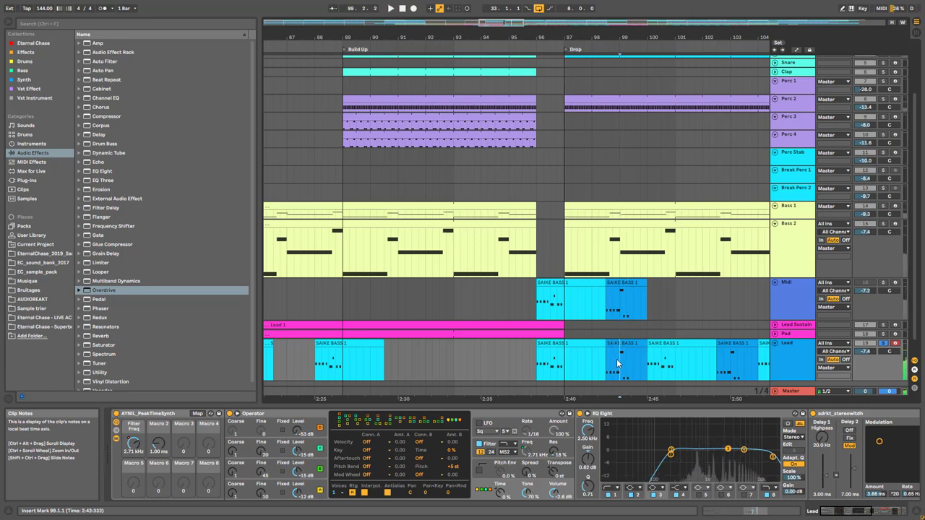
key("space")
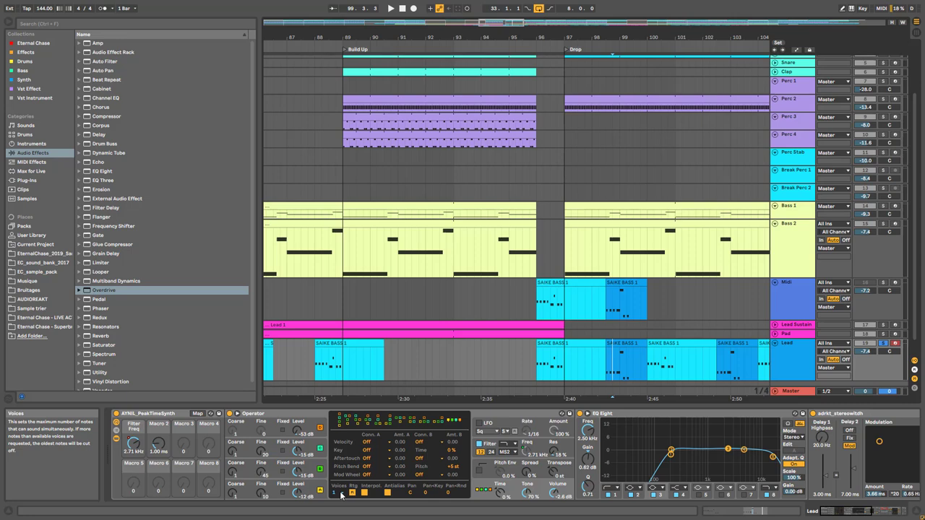
Step: Set the Lead Operator's Voices to 2, then open the Lead clip at bar 98.3 and play it around its C5 note
left_click(489, 445)
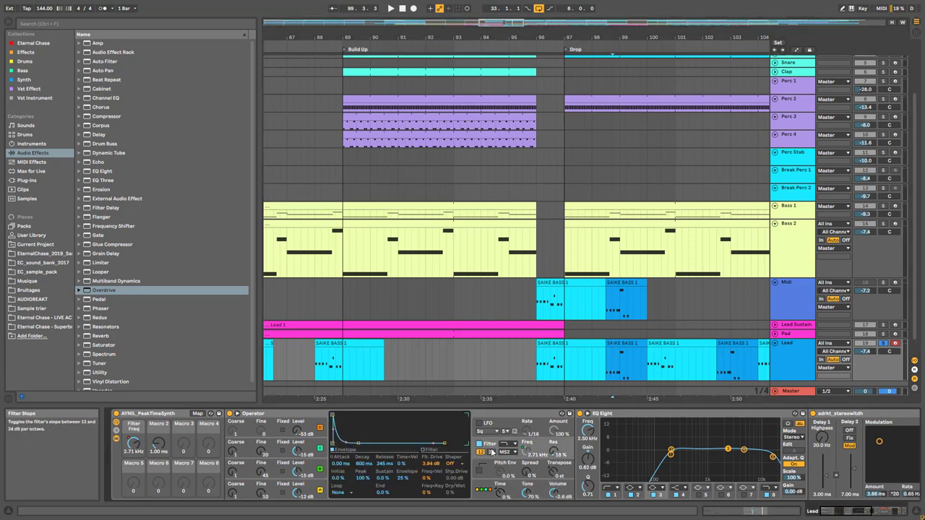
left_click(488, 494)
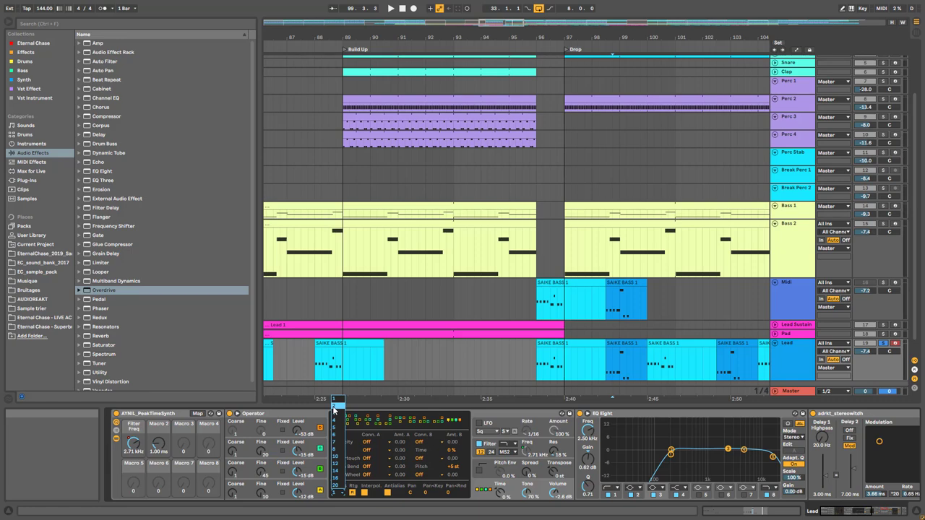
double_click(620, 375)
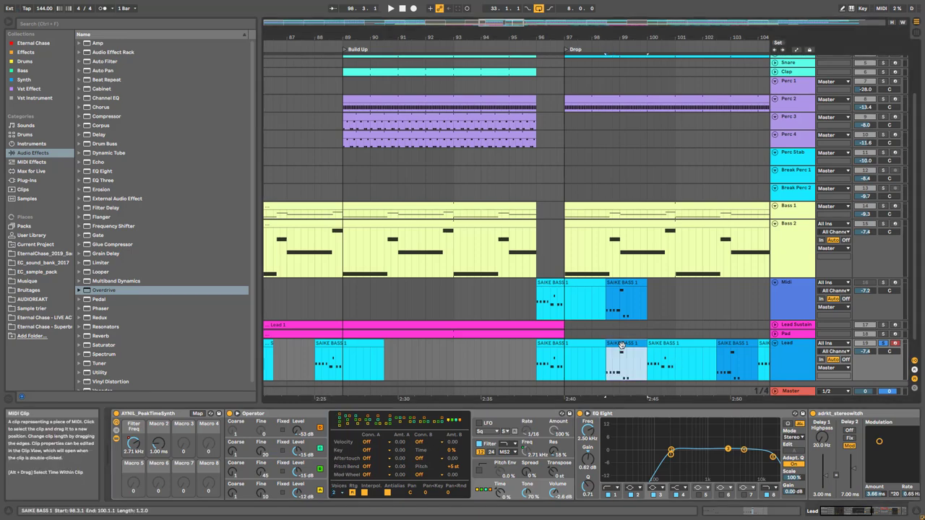
left_click(477, 363)
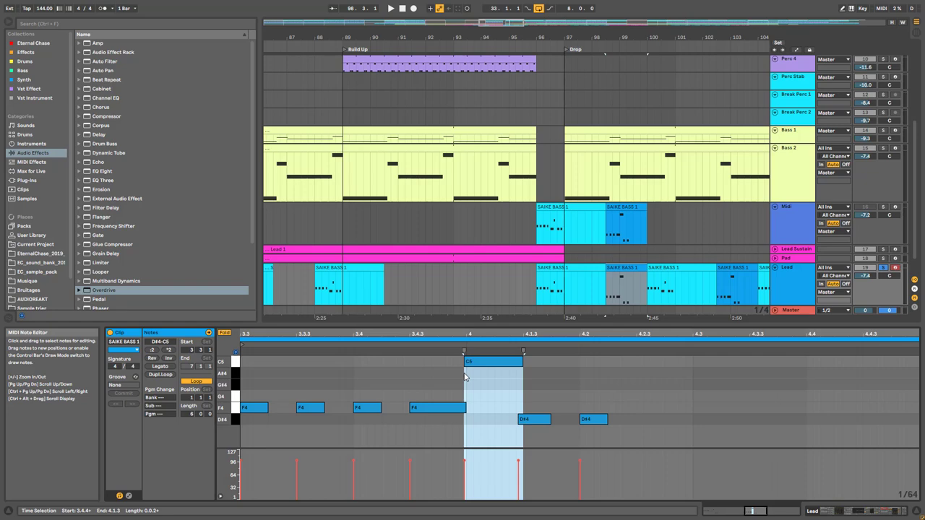
left_click(465, 376)
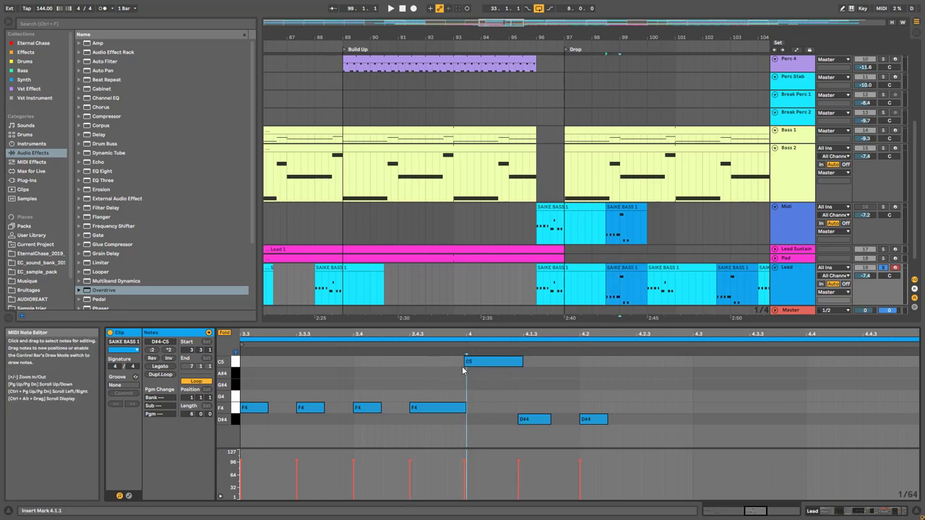
key("space")
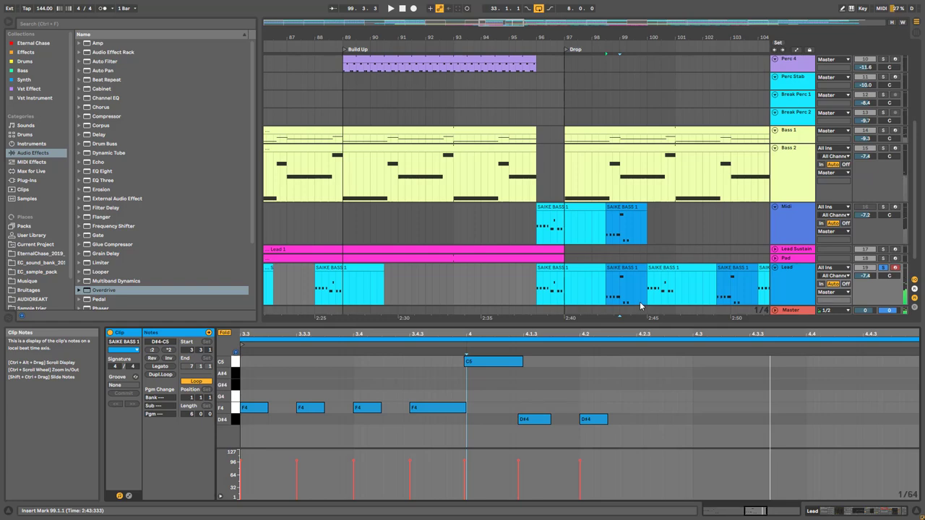
Step: Change the Lead Operator's Voices setting and replay the bar 98.3 clip from the long F4 note before C5
double_click(795, 274)
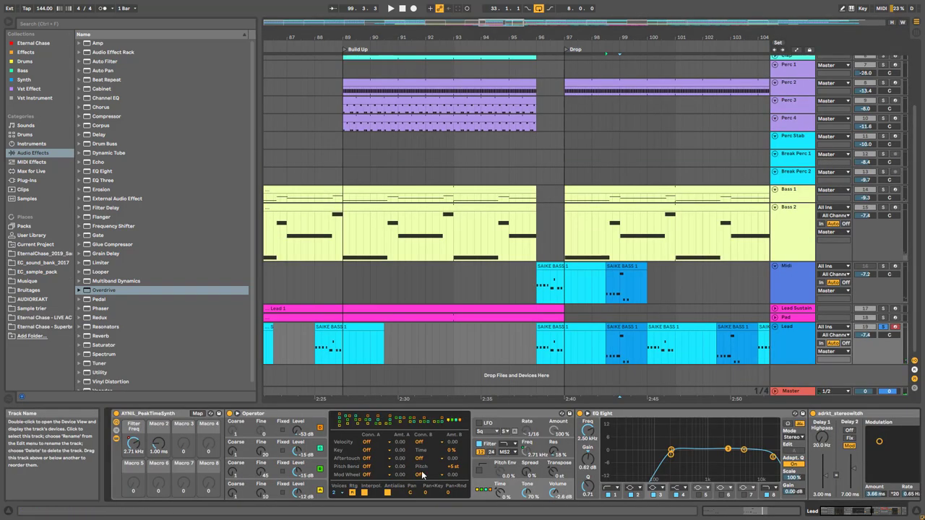
left_click(333, 492)
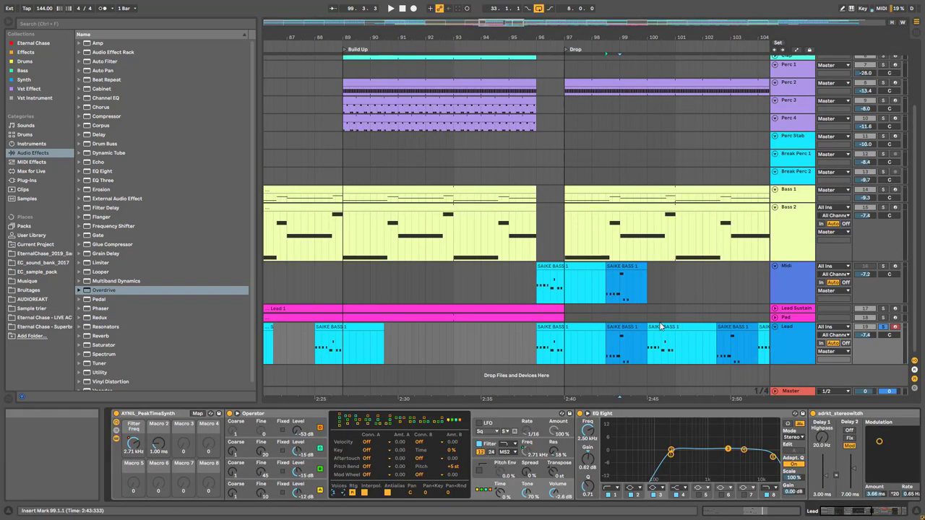
double_click(627, 344)
left_click(425, 388)
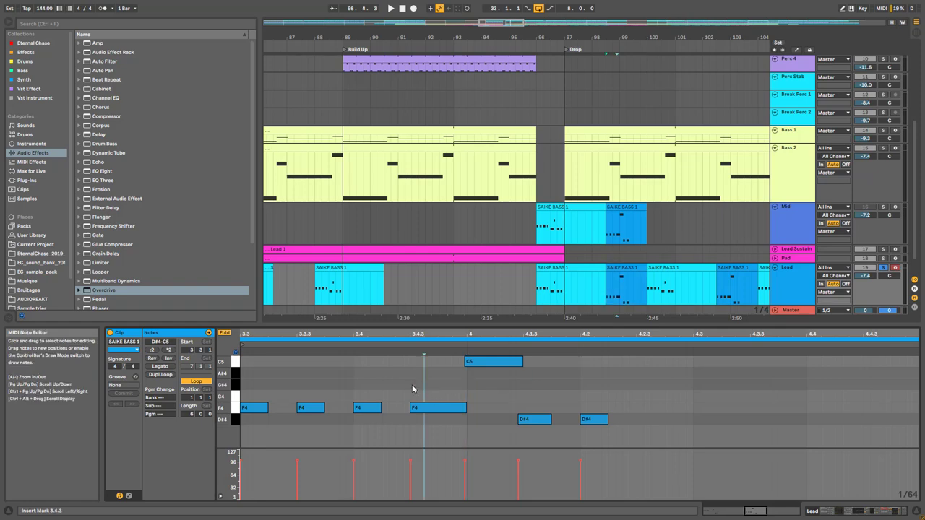
key("space")
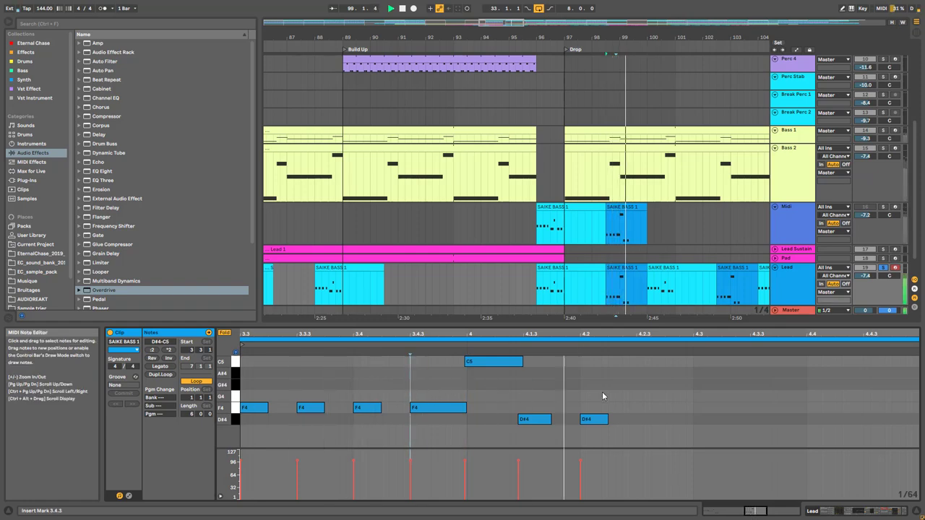
key("space")
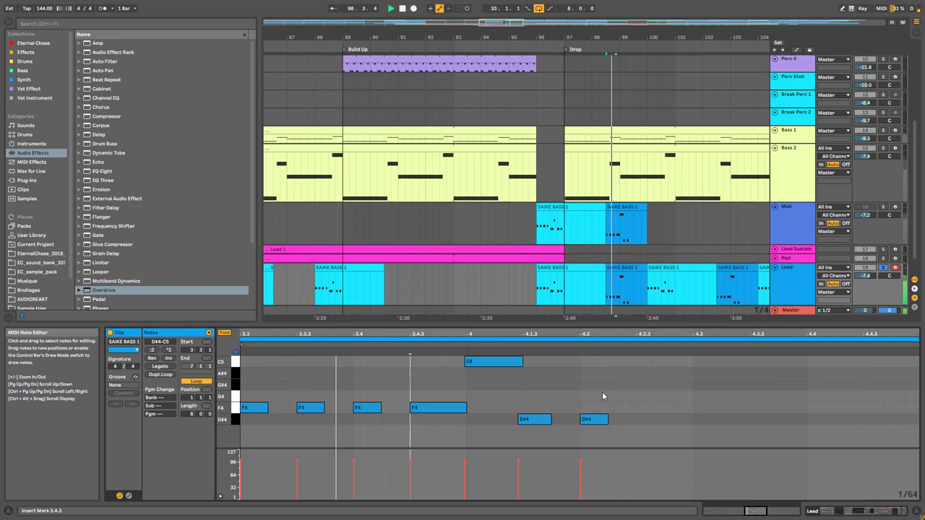
key("space")
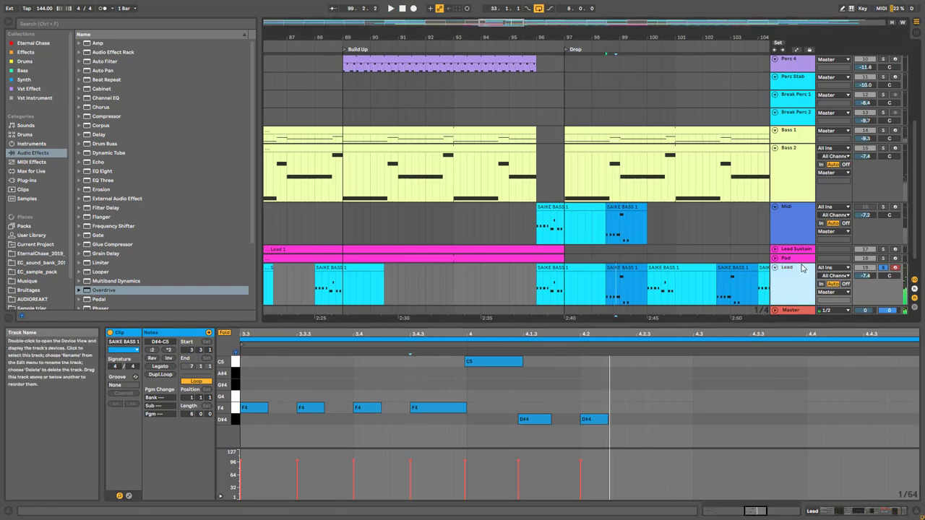
Step: Show the Lead Operator's Voices choices and compare the clip with Glide off and on at a 15.0 ms glide time
key("shift+Tab")
left_click(334, 493)
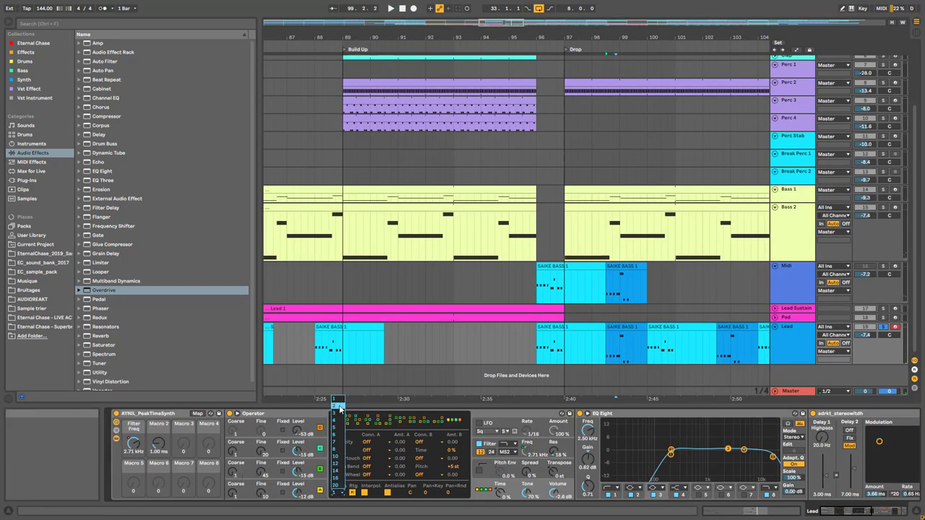
left_click(488, 467)
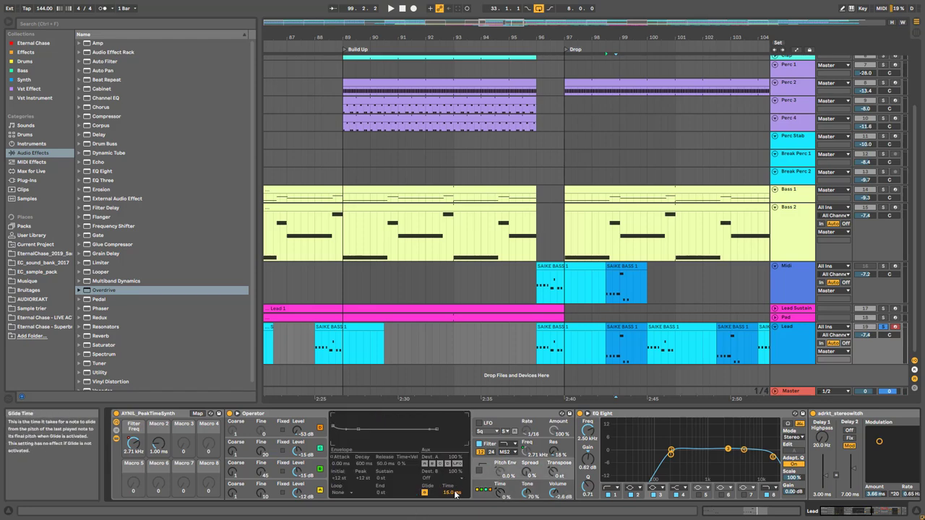
key("space")
key("space")
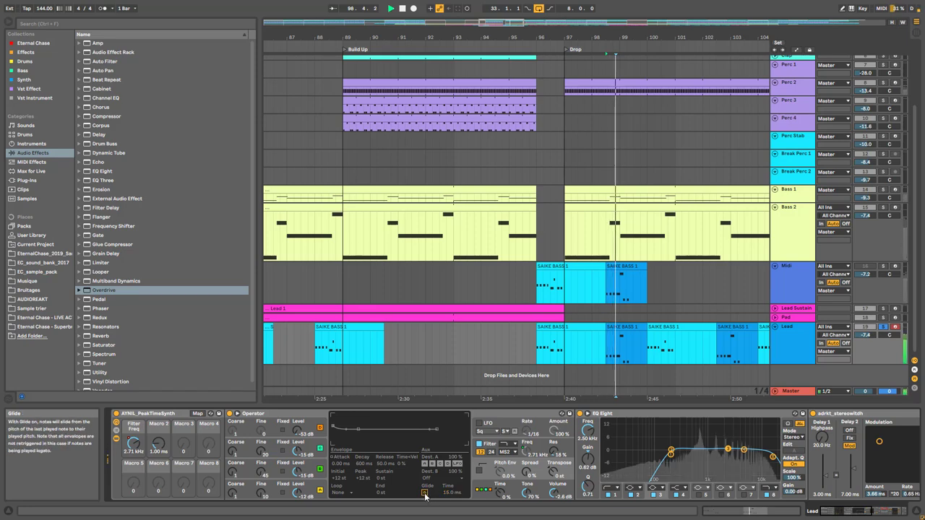
key("space")
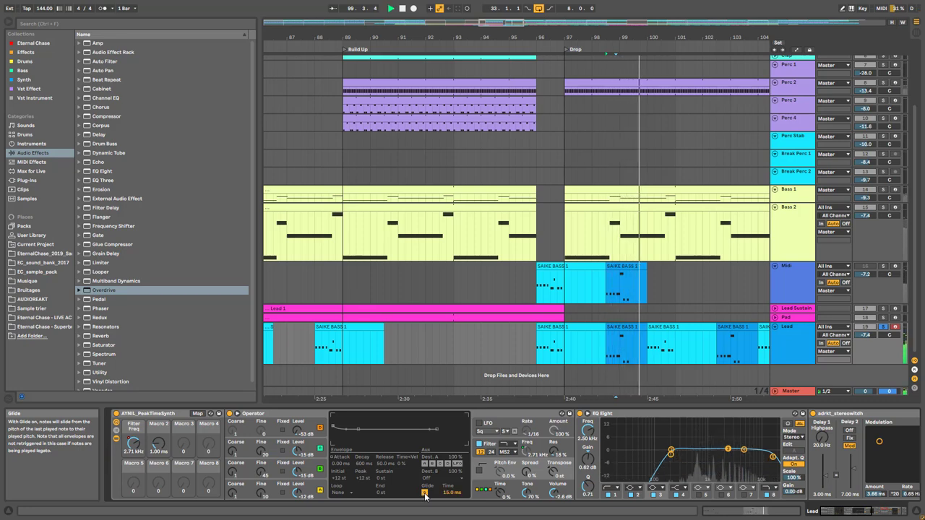
Step: Bypass the Lead's EQ Eight and show the Operator's oscillator tunings and envelope
left_click(581, 414)
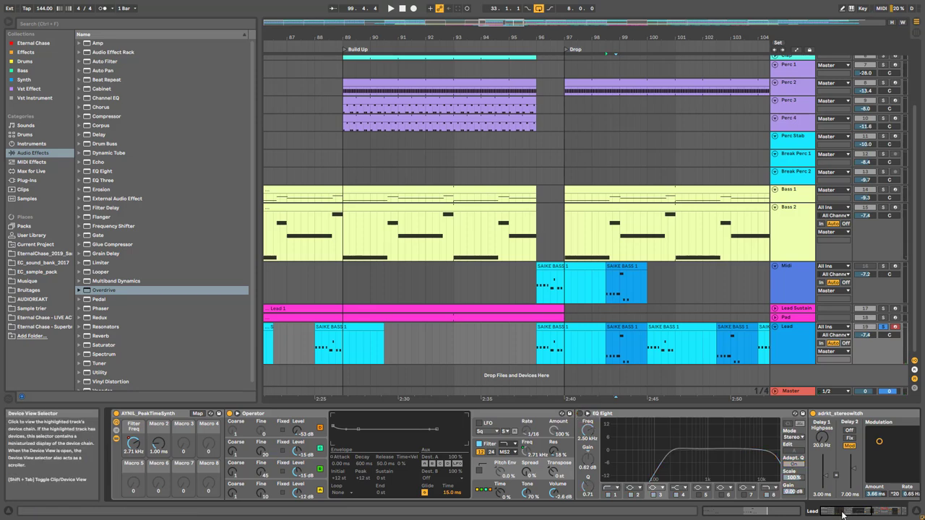
left_click_drag(842, 514, 846, 514)
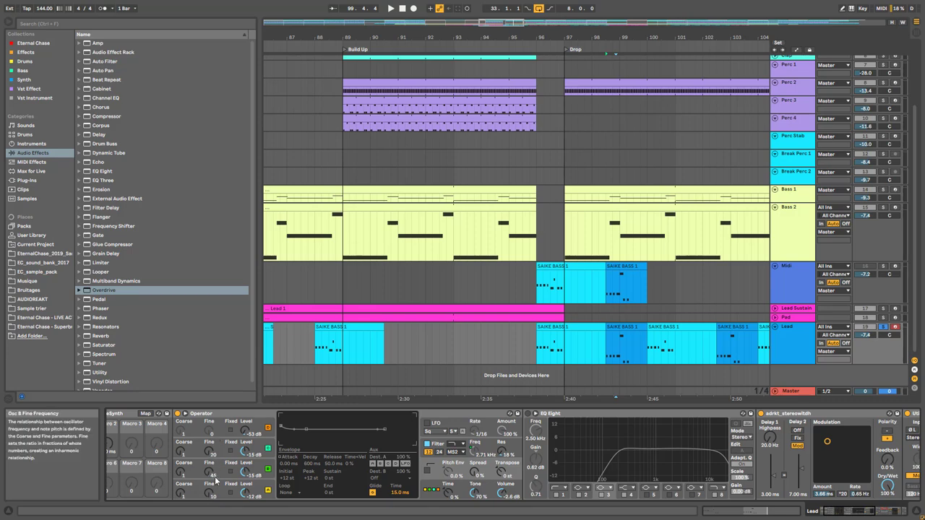
left_click(222, 489)
left_click(222, 474)
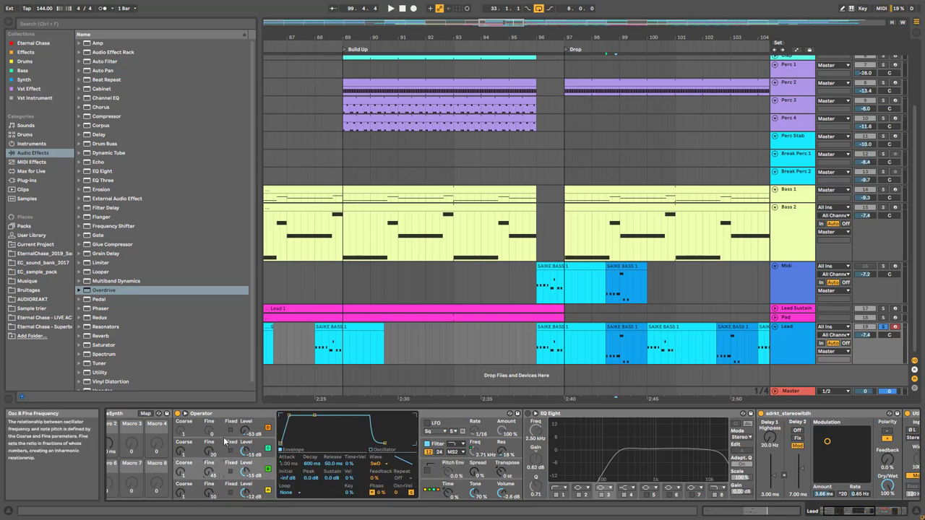
left_click(225, 441)
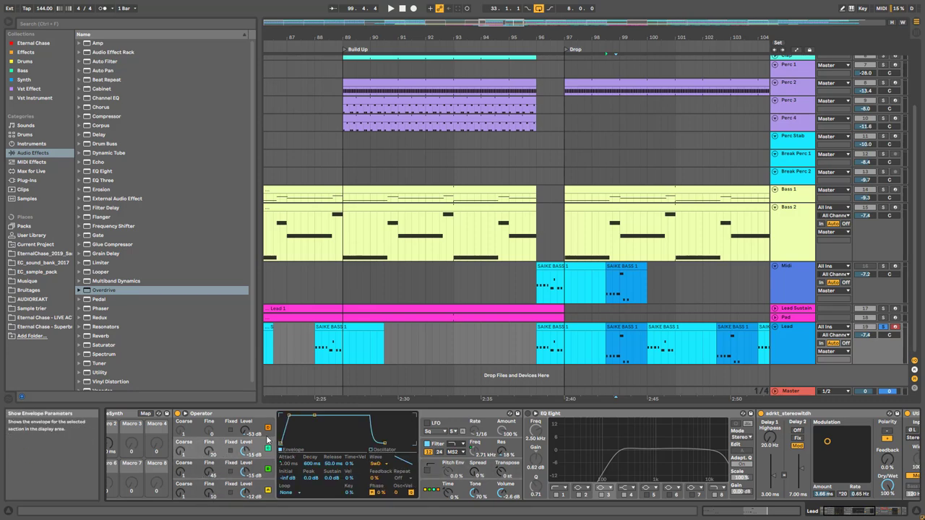
Step: Bypass the Lead chain's adrkt_stereowitdh, first Utility, AYNIL_FatSynth and Delay devices
left_click(836, 514)
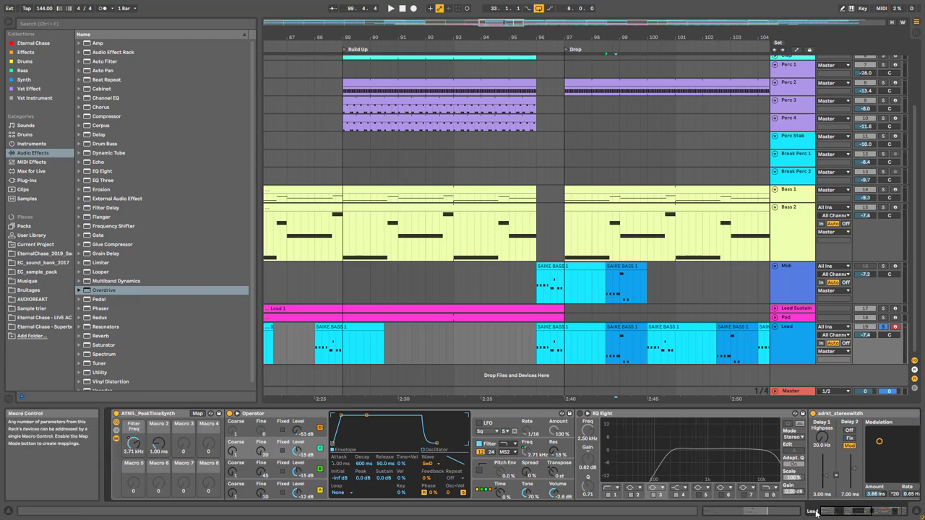
left_click(865, 511)
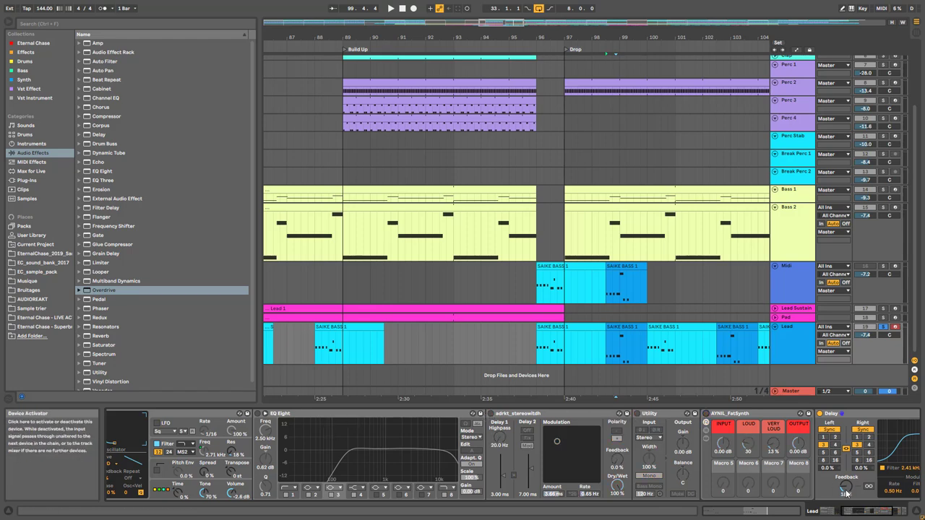
scroll(845, 493, "right", 3)
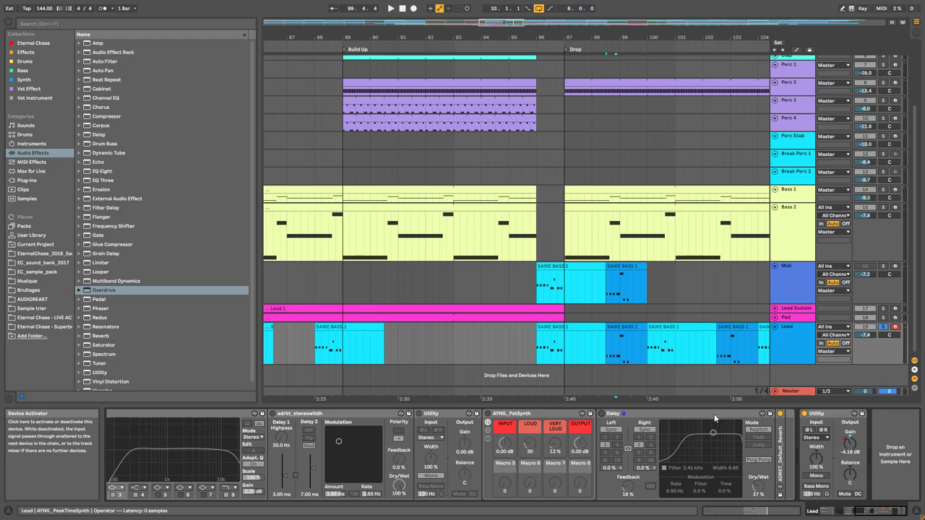
left_click_drag(881, 512, 864, 511)
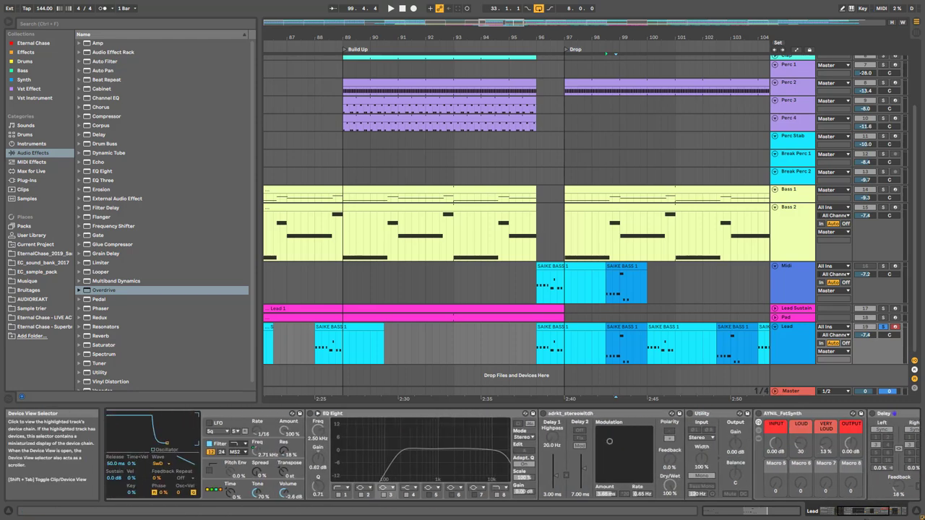
Step: Play the dry Lead and reactivate EQ Eight, followed by adrkt_stereowitdh
key("space")
left_click(318, 413)
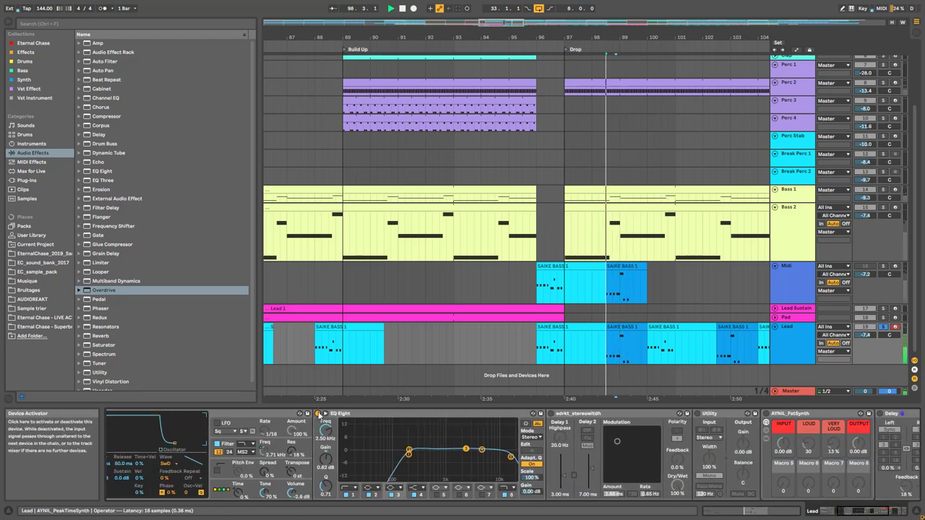
left_click(551, 414)
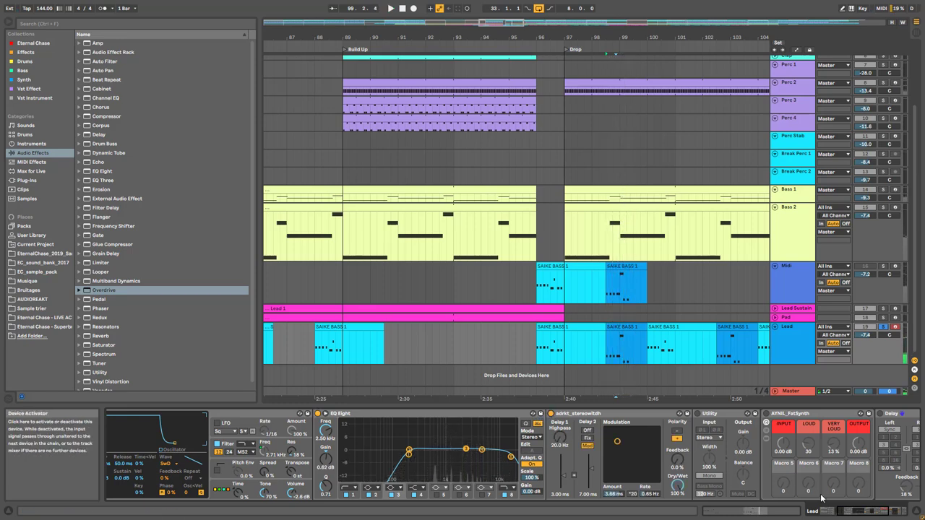
Step: Replay the Lead clip and reactivate the Utility after adrkt_stereowitdh to hear its mono effect
scroll(571, 419, "right", 3)
key("space")
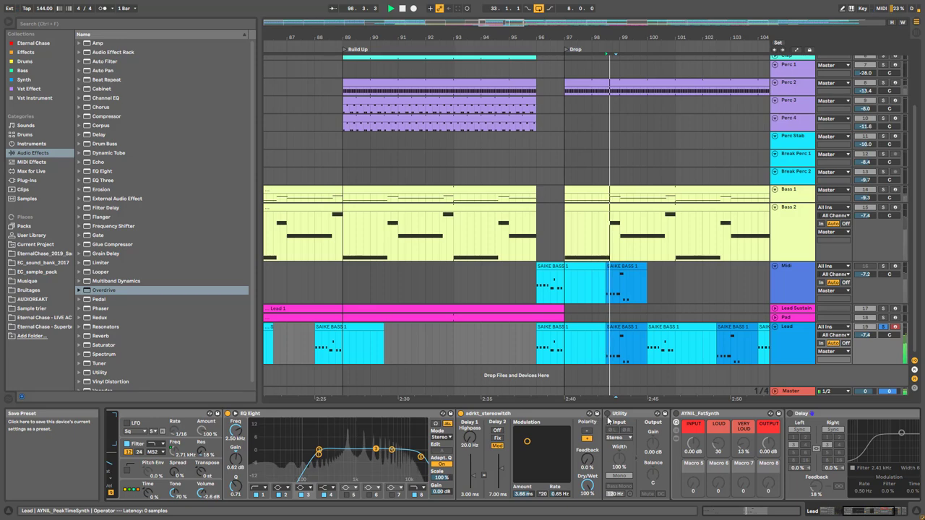
left_click(609, 414)
key("space")
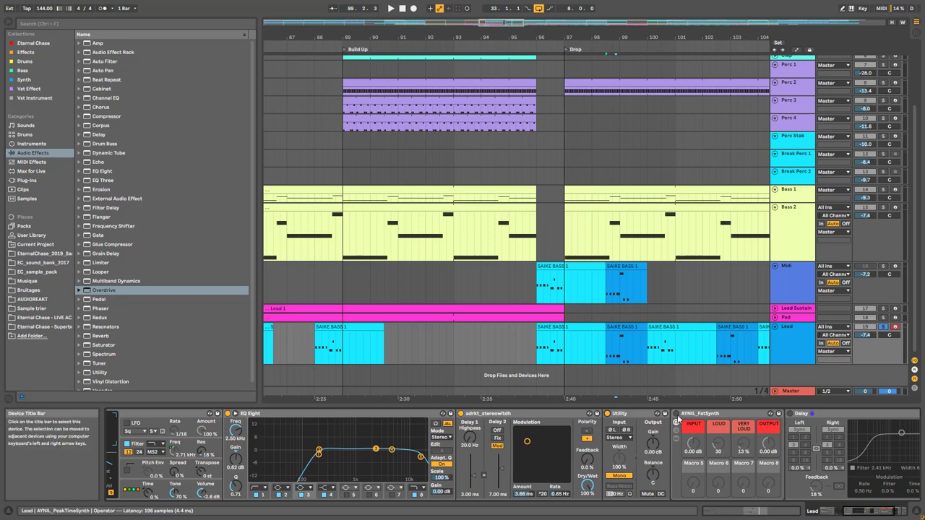
Step: Reactivate the Lead's AYNIL_FatSynth and Delay during playback and unfold the ADRKT_Default_Reverb device
scroll(550, 438, "right", 5)
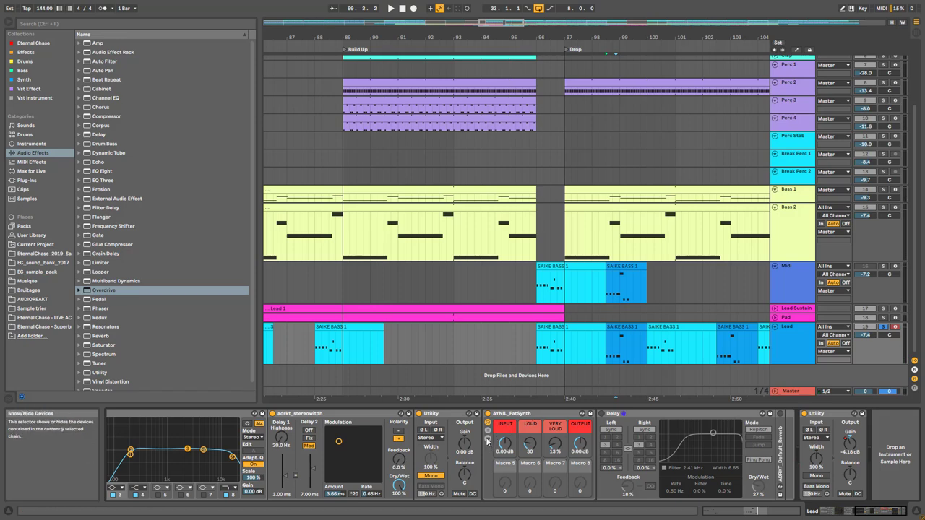
left_click(487, 441)
left_click(487, 441)
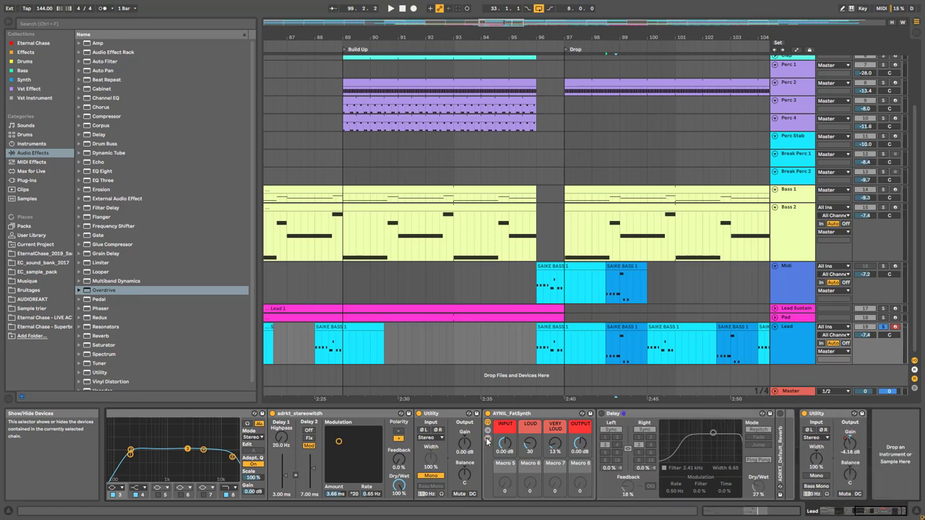
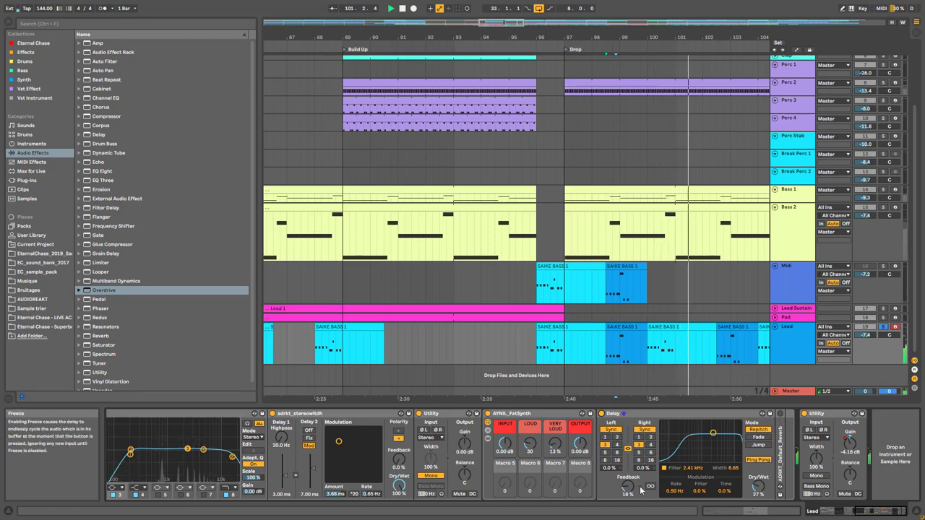
double_click(781, 438)
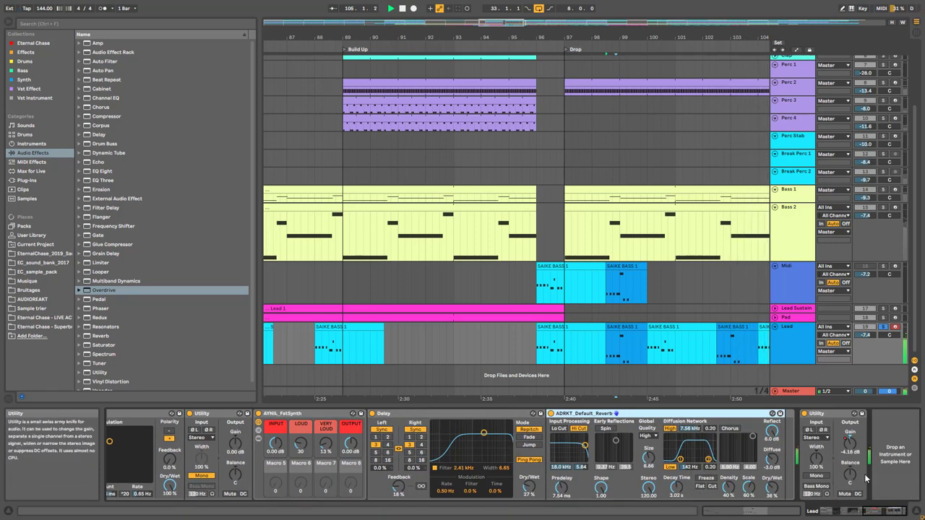
Step: Unsolo the Lead and hear it in the full mix through the Perc and Ride 2 sections
left_click(831, 510)
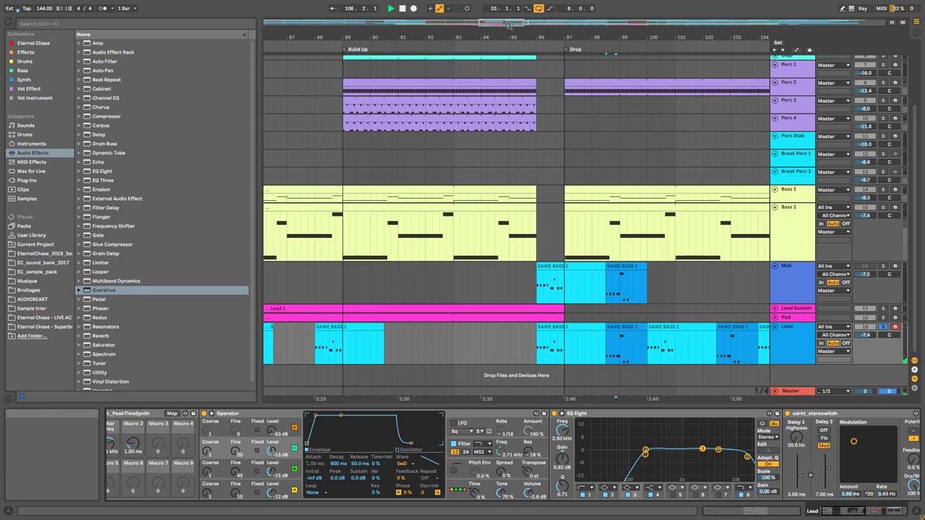
left_click_drag(501, 23, 493, 5)
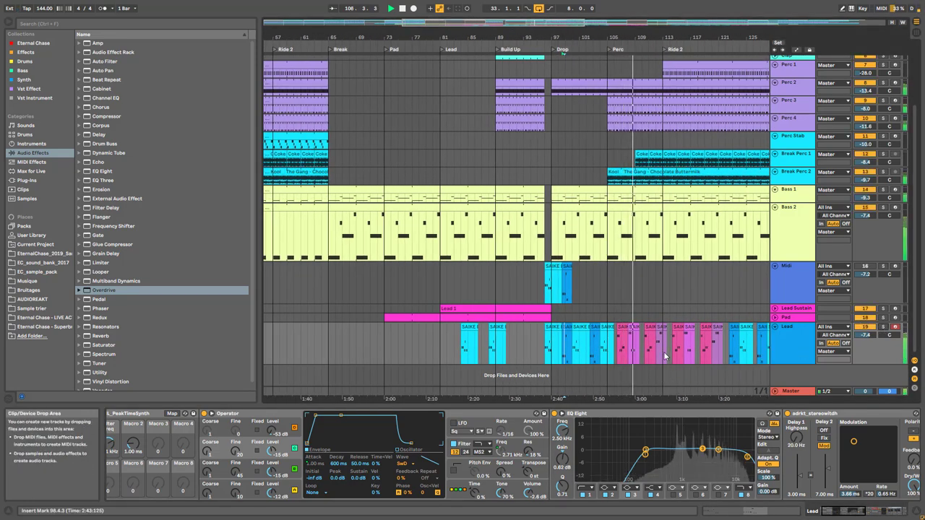
left_click_drag(562, 21, 562, 27)
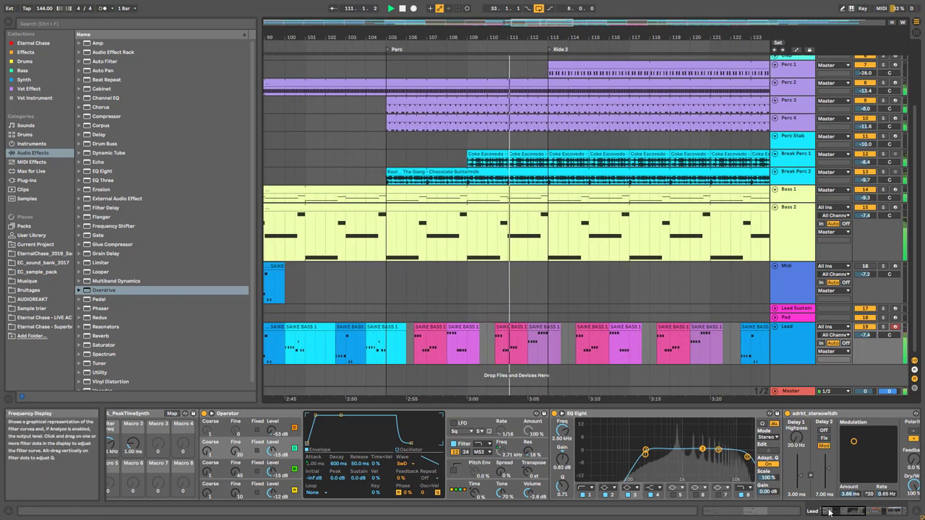
left_click(826, 511)
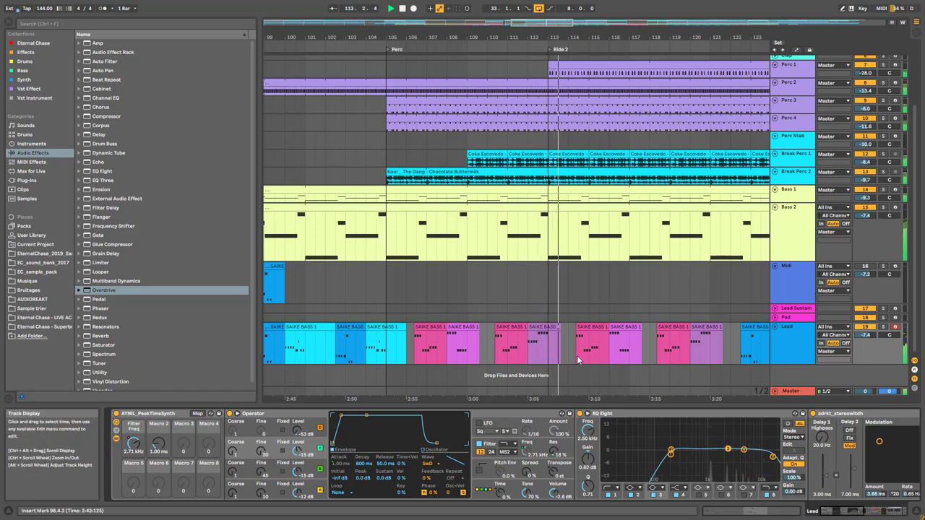
scroll(579, 354, "up", 5)
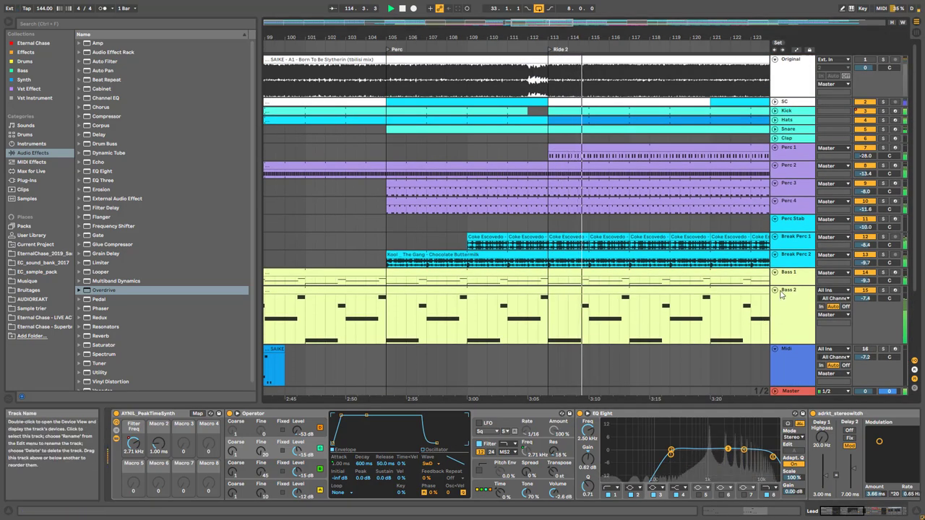
scroll(771, 313, "down", 3)
left_click_drag(552, 21, 553, 3)
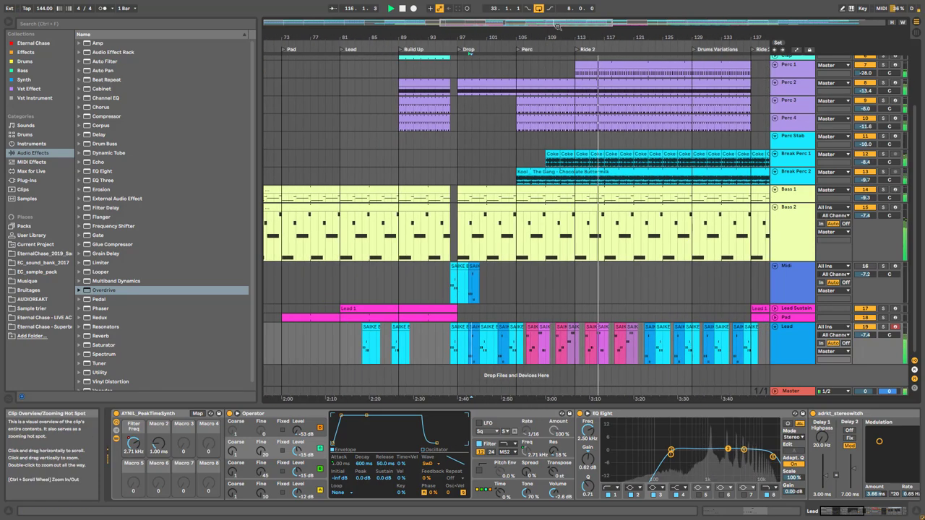
Step: Fold the Bass 2 and Midi tracks and keep only the Lead unfolded around the Ride 2 and Drums Variations sections
left_click(775, 207)
left_click(776, 217)
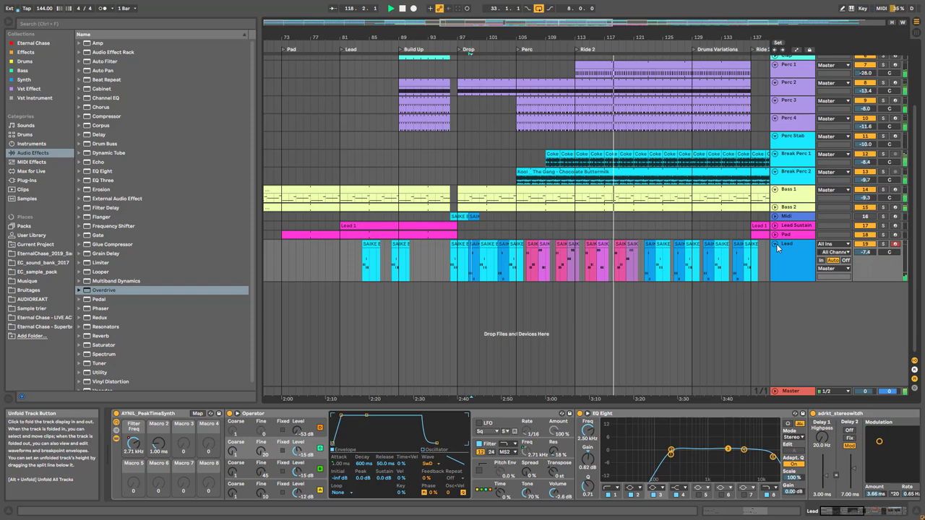
left_click(775, 246)
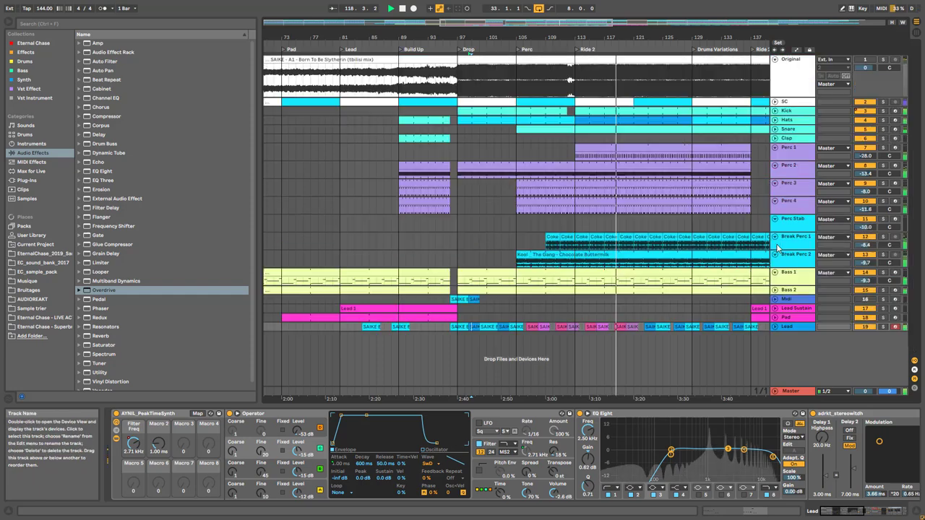
left_click(774, 327)
left_click_drag(511, 23, 531, 103)
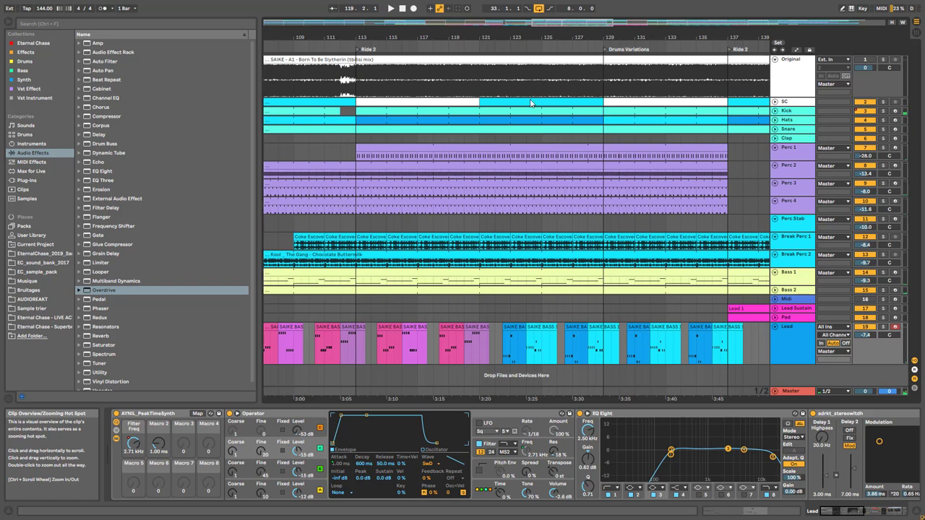
Step: Play the blue Lead clip before Drums Variations in the mix, then solo the Lead and open its clip at bar 96
double_click(516, 327)
key("space")
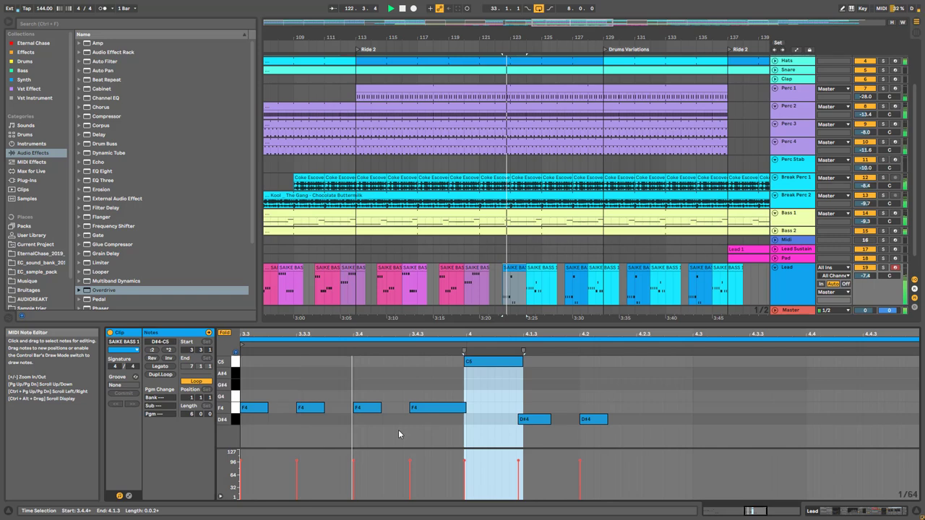
left_click(883, 268)
left_click_drag(574, 22, 493, 23)
left_click(608, 269)
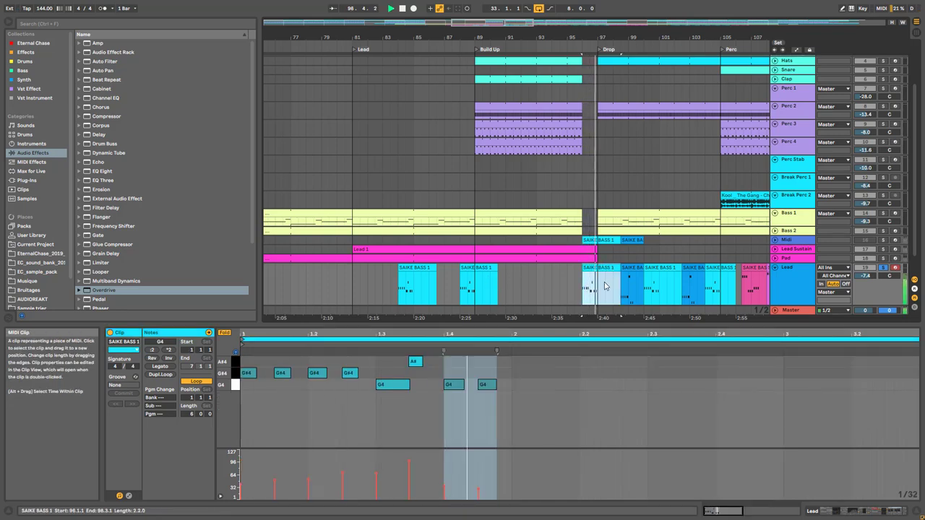
Step: Turn off Fold for the bar 96 Lead clip to show its notes against the full keyboard, and resume playback
key("space")
left_click(226, 335)
left_click(226, 335)
scroll(235, 390, "up", 2)
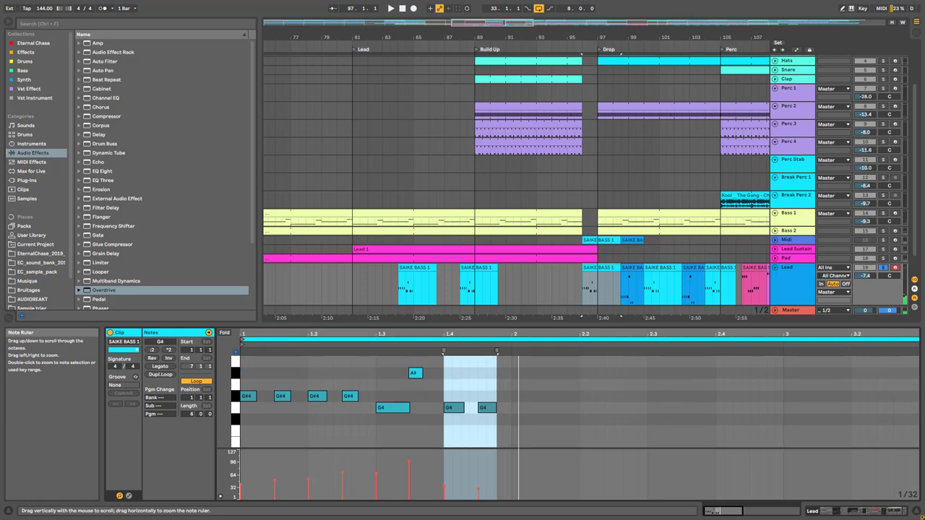
scroll(235, 390, "up", 1)
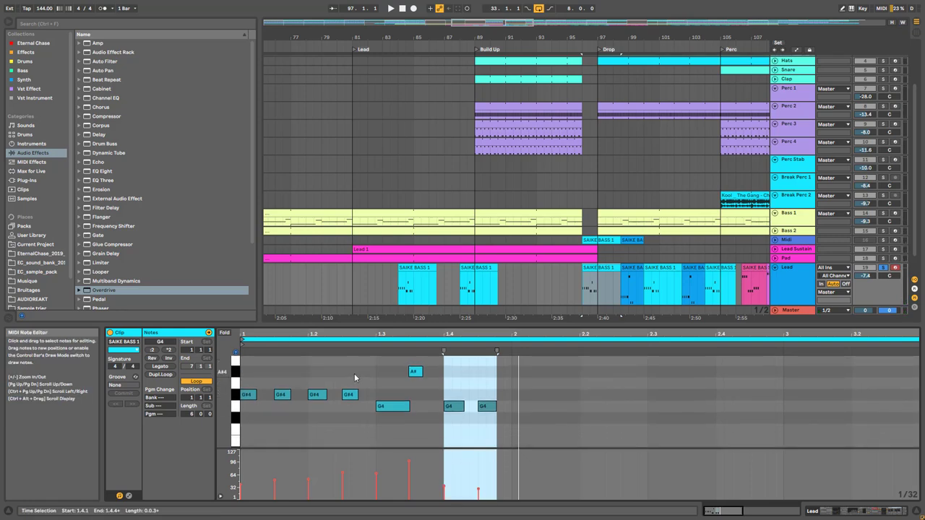
key("space")
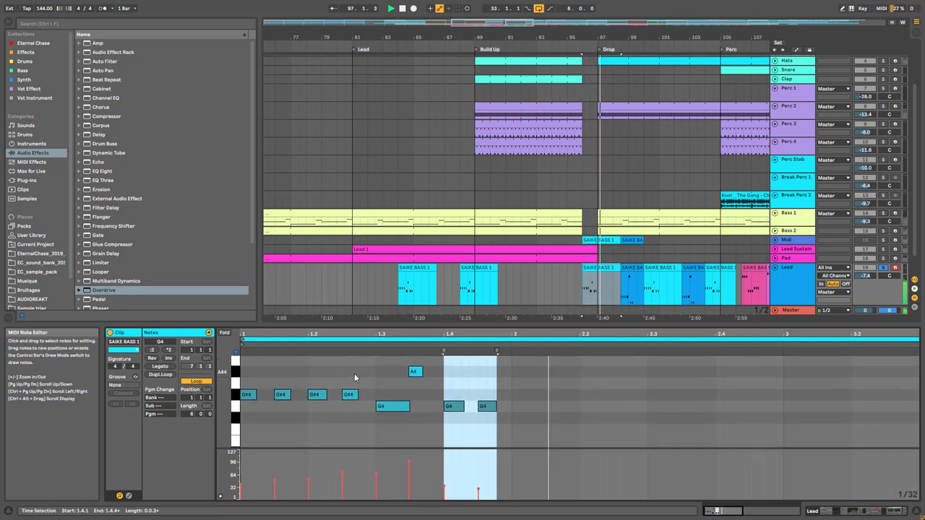
Step: Examine the notes of the darker blue Lead clip at bar 98 with Fold on while it plays
left_click(626, 267)
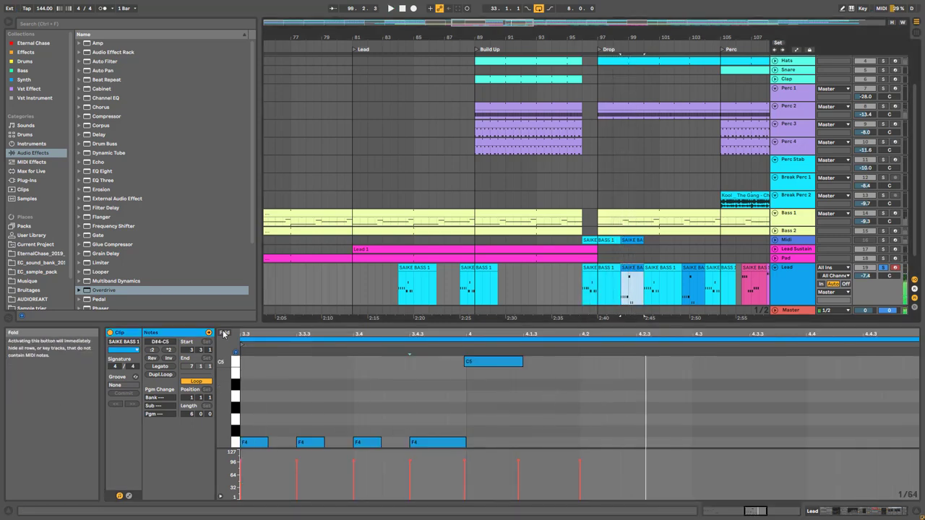
left_click(224, 333)
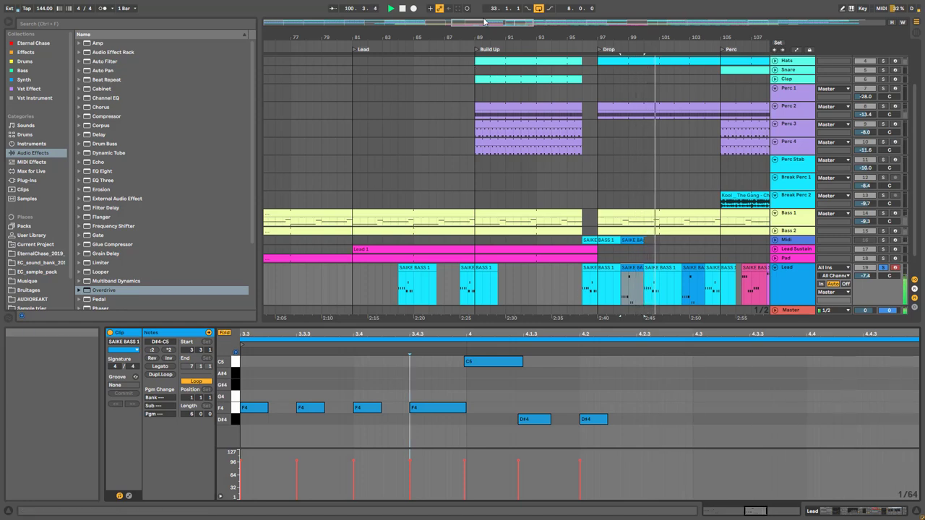
left_click_drag(725, 318, 535, 318)
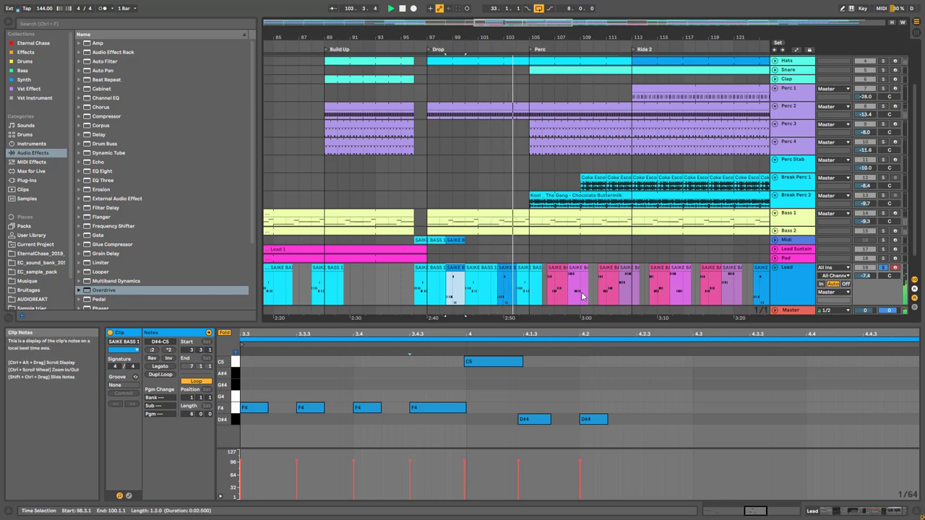
Step: Compare the notes of the pink and purple Lead clips in the Perc section with Fold on and off
left_click(555, 269)
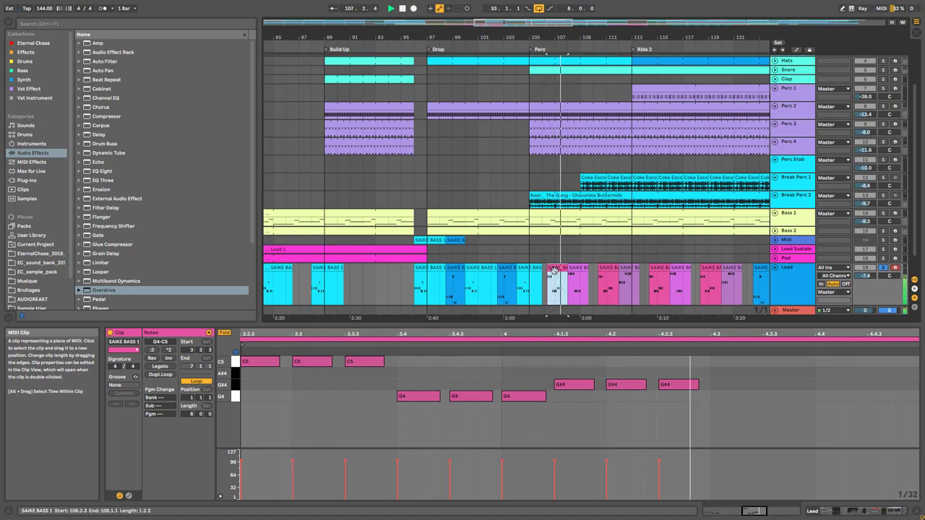
left_click(224, 333)
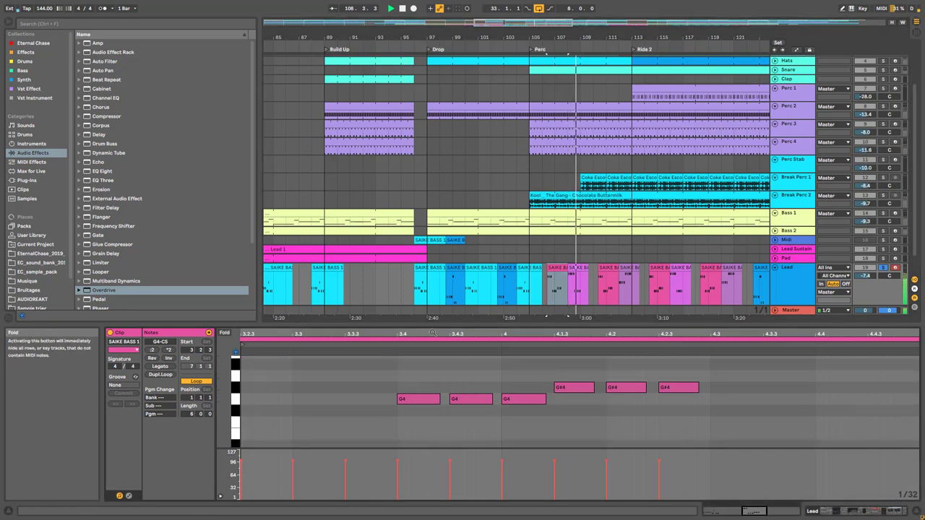
left_click(583, 267)
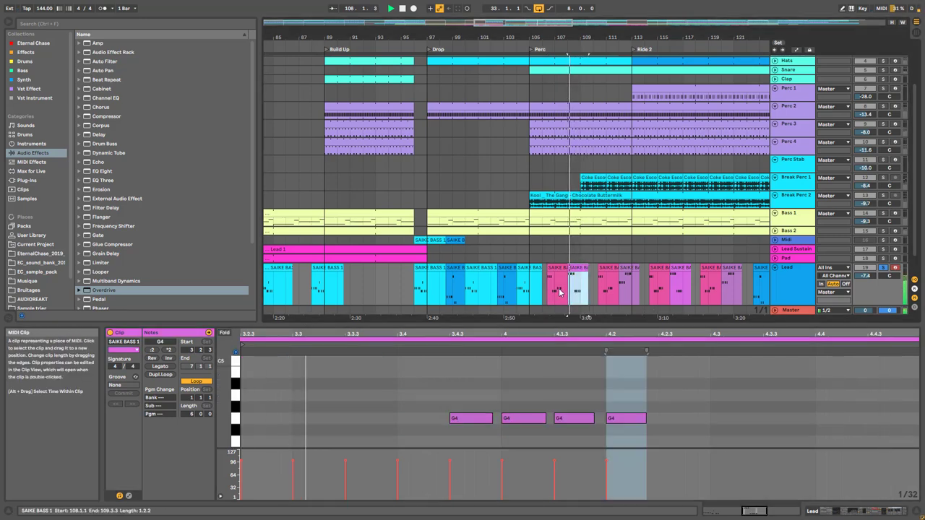
left_click(222, 333)
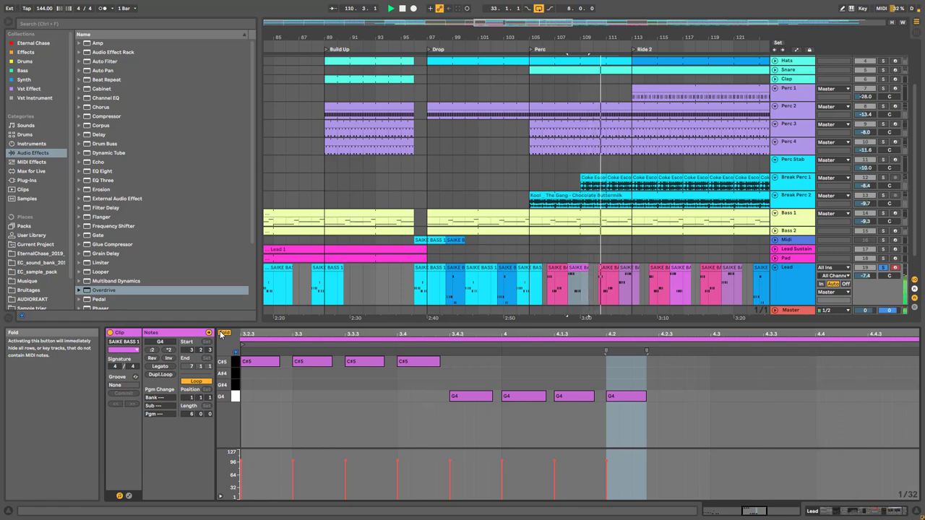
Step: Show the adjacent pink and purple Lead clips together with Fold off and several octaves of the keyboard visible
left_click(560, 270, "shift")
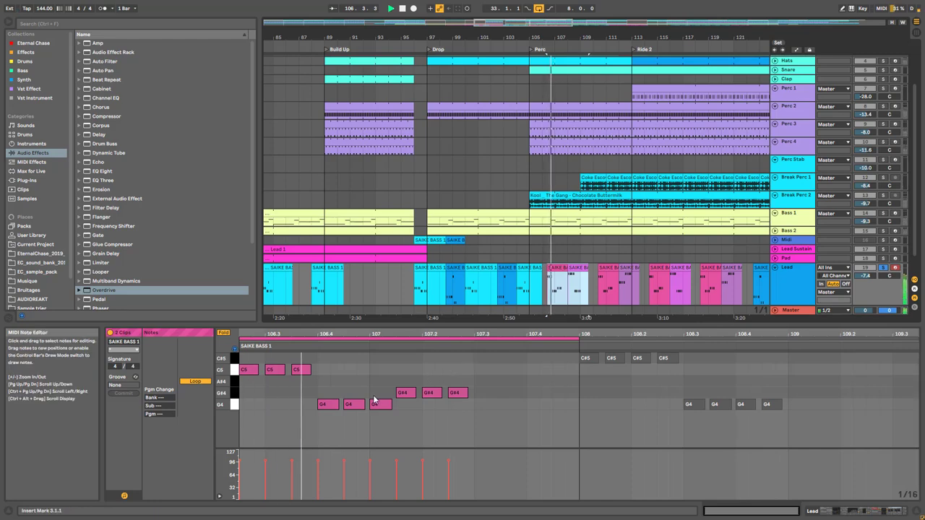
left_click(223, 332)
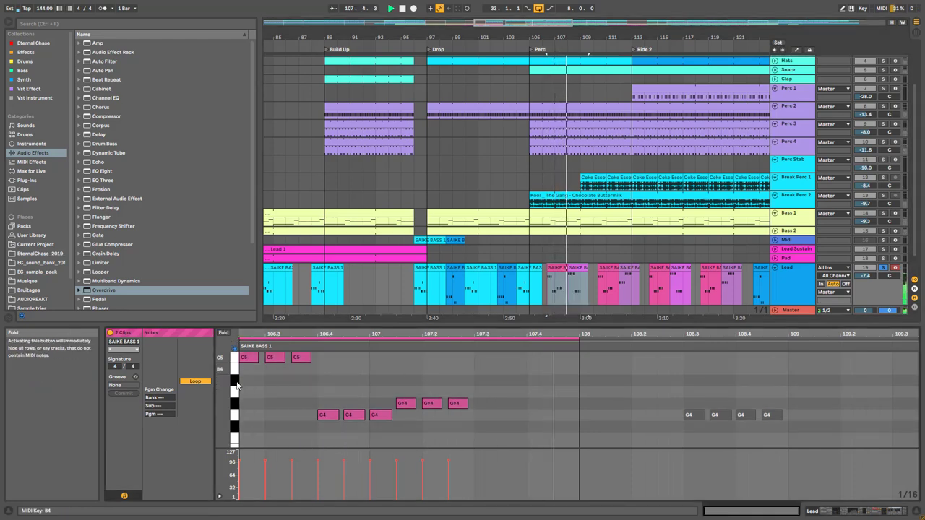
left_click_drag(223, 397, 182, 390)
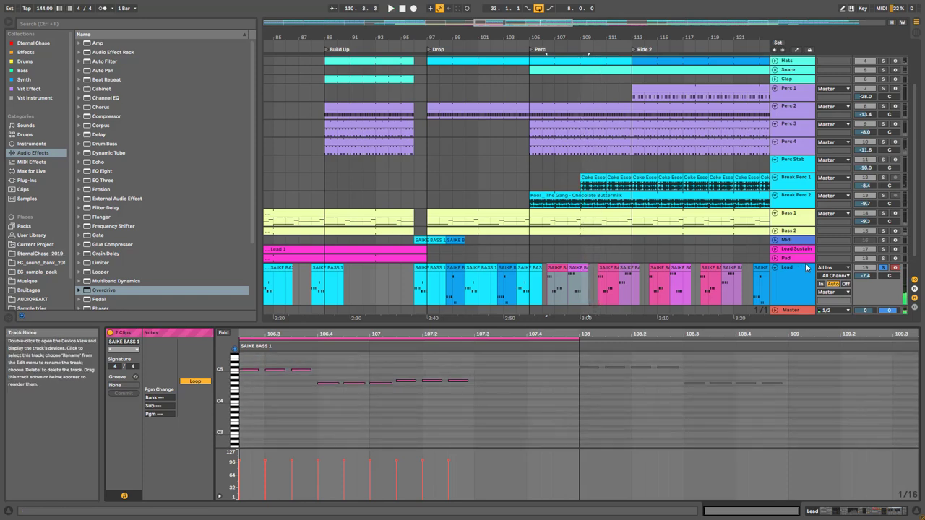
Step: Unsolo the Lead and play the selected clips in the full mix while reviewing the Lead across the whole arrangement
left_click(883, 268)
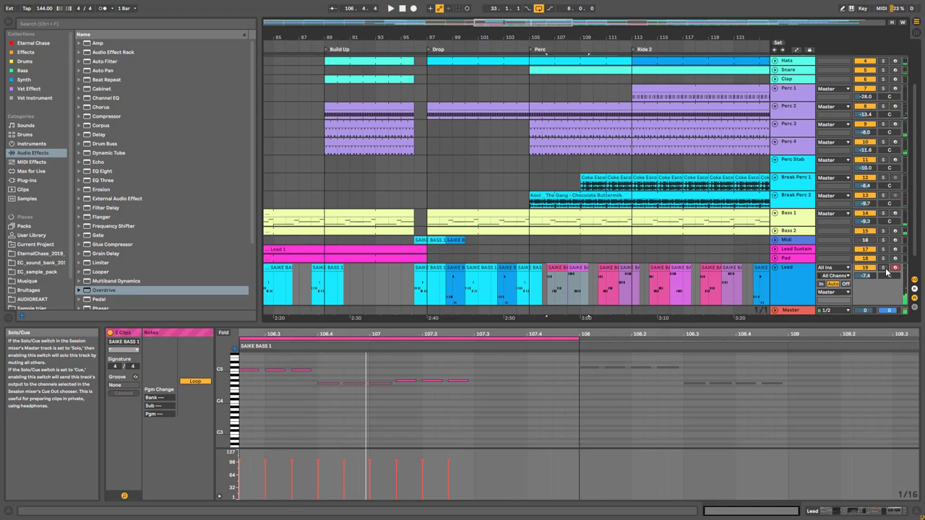
left_click_drag(514, 38, 152, 64)
key("space")
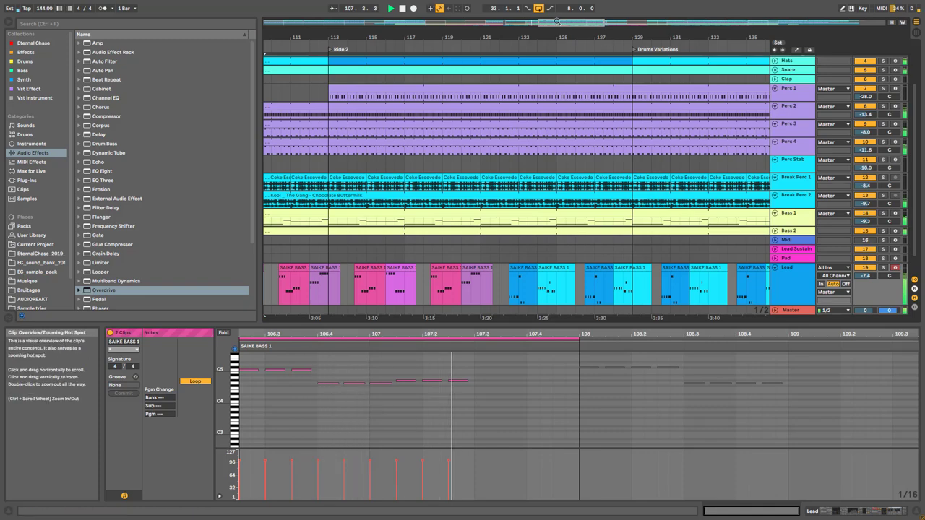
left_click_drag(462, 38, 455, 1)
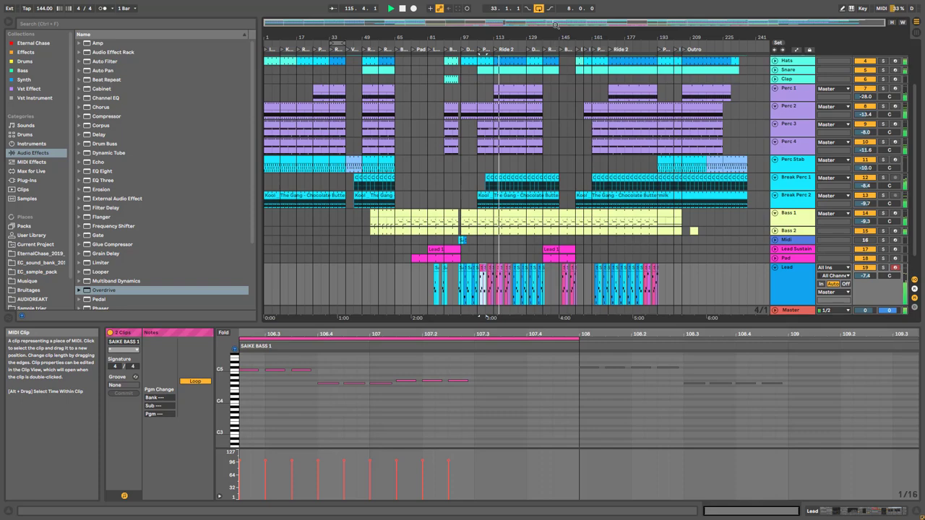
mouse_move(508, 23)
left_mouse_down()
mouse_move(507, 45)
mouse_move(545, 56)
mouse_move(434, 54)
mouse_move(433, 39)
mouse_move(506, 24)
left_mouse_up()
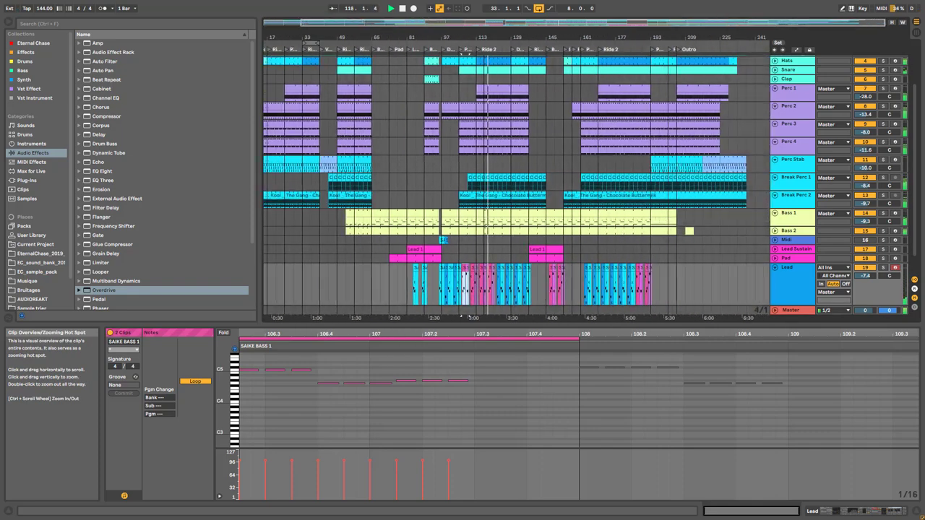
key("space")
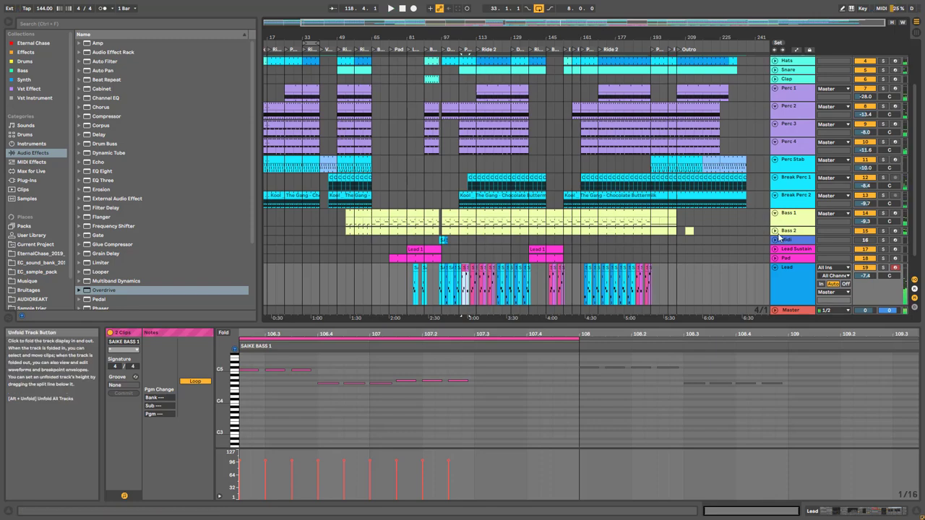
Step: Bring the arrangement's opening from Intro to Lead into view, including the Original track
scroll(438, 268, "down", 2)
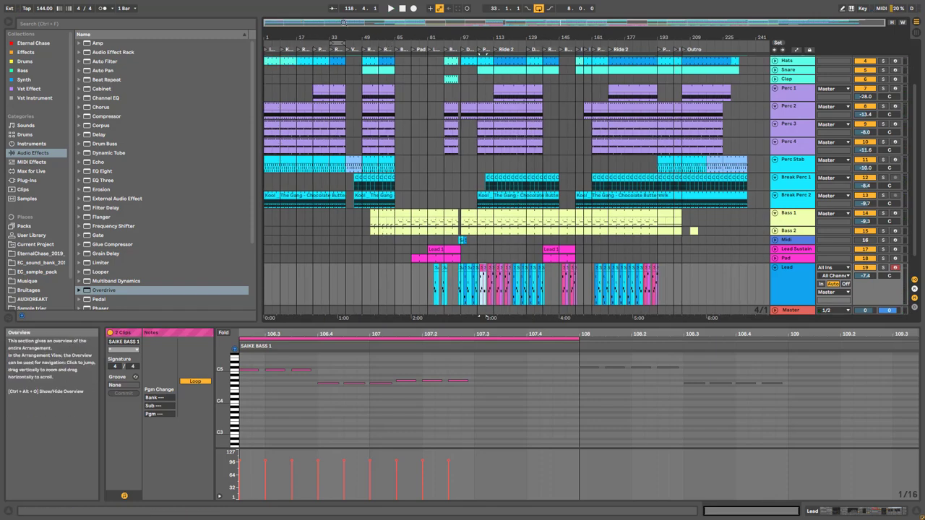
scroll(464, 258, "up", 3)
left_click_drag(306, 37, 318, 65)
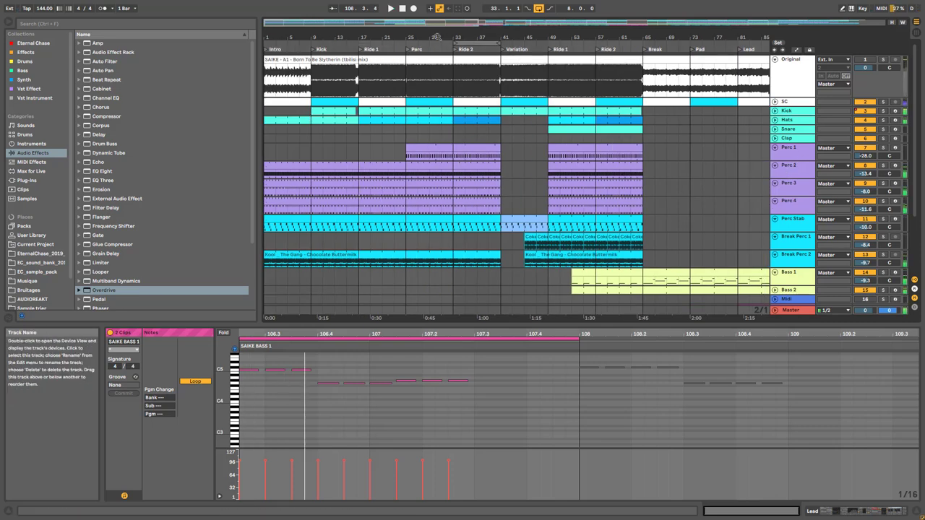
Step: Play the full mix from the start of the Intro and again from the Kick section at bar 9
left_click(392, 9)
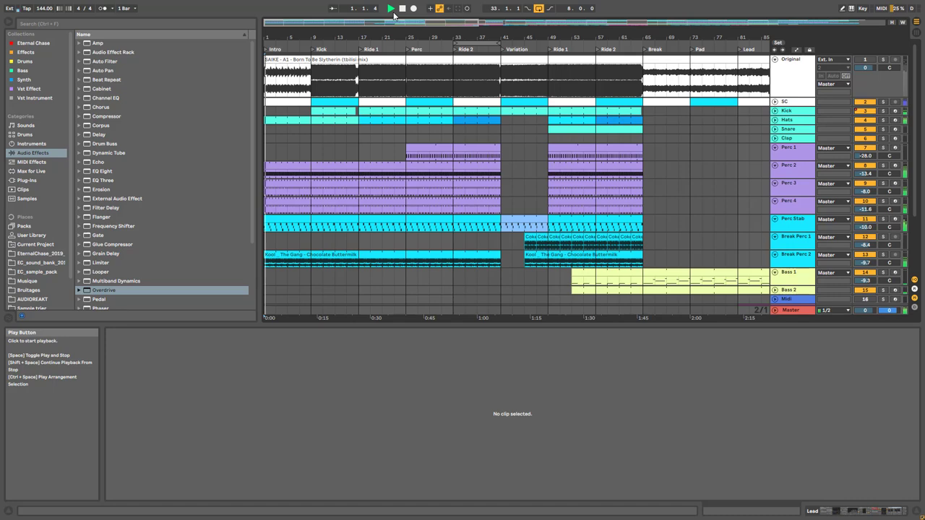
left_click(314, 144)
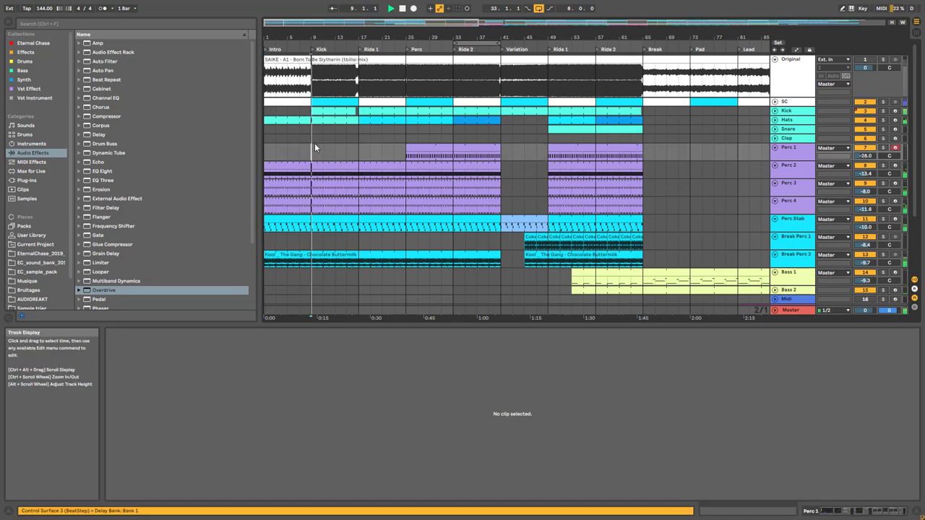
key("space")
left_click(361, 153)
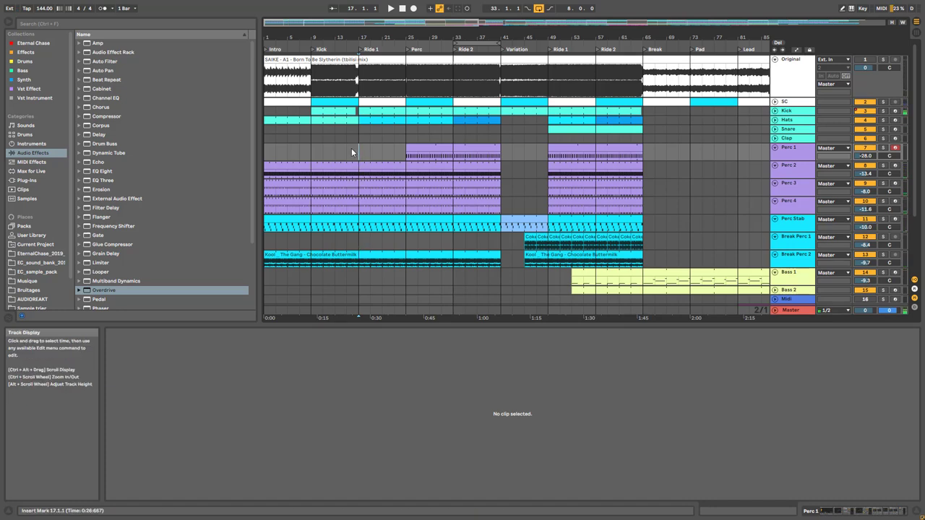
left_click(352, 152)
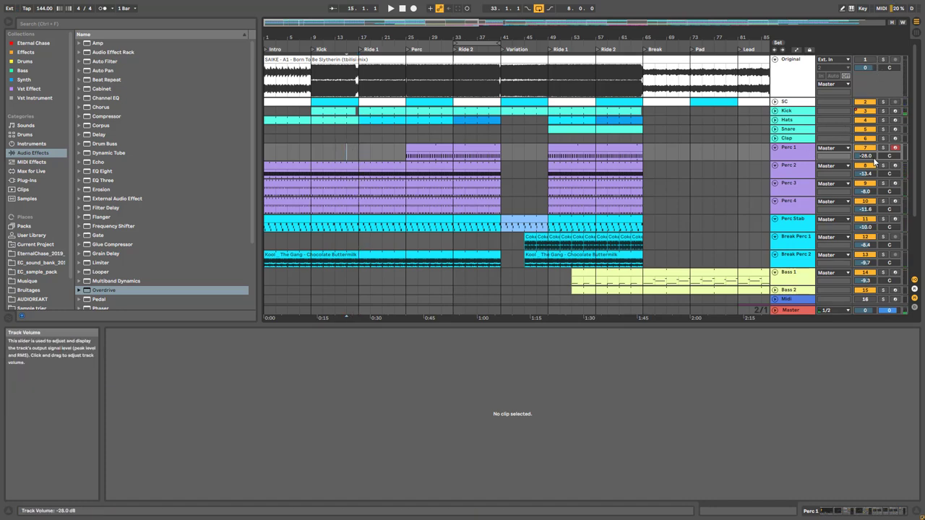
Step: Solo the Original track and play its transition from the Kick section into Ride 1 up close
left_click(883, 60)
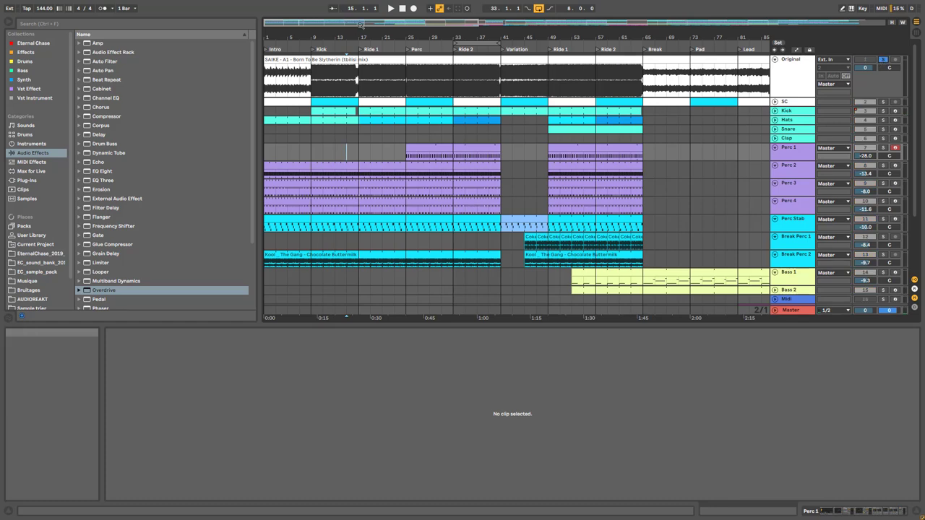
left_click_drag(361, 22, 361, 42)
key("space")
left_click(446, 82)
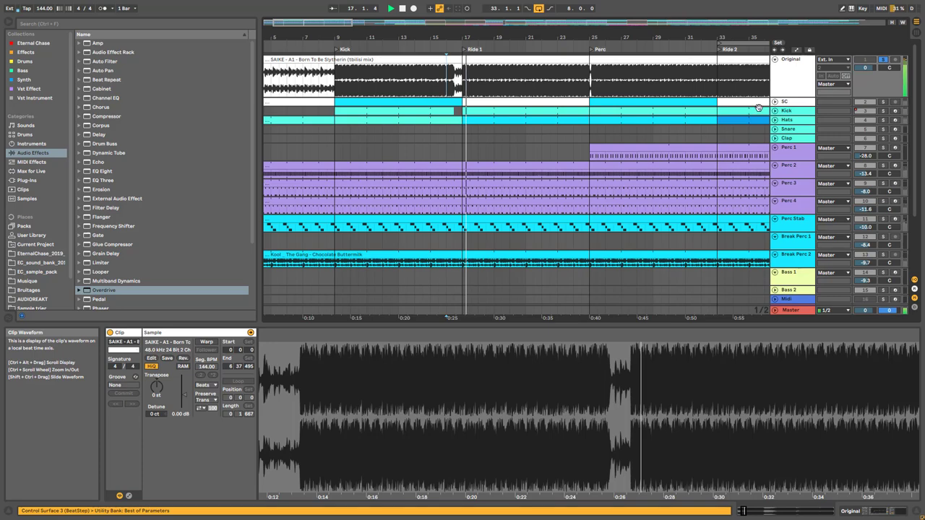
left_click_drag(344, 24, 344, 4)
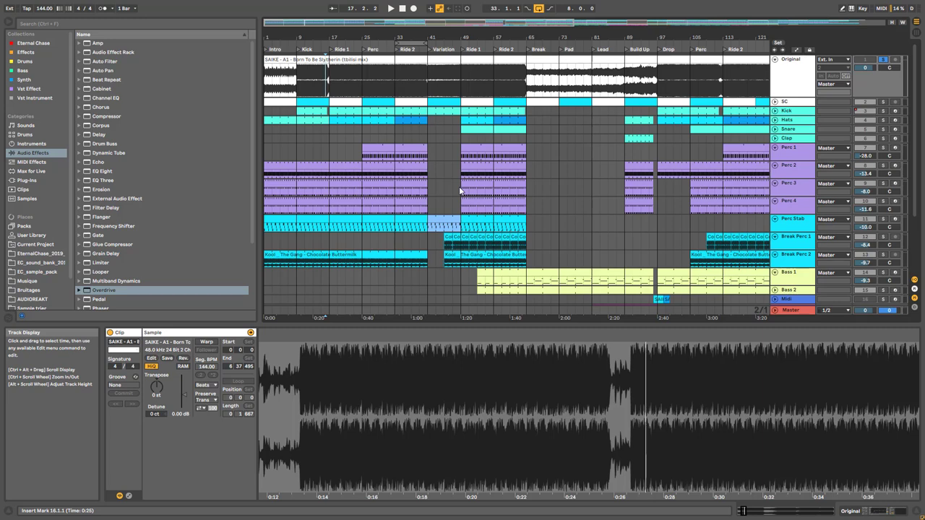
Step: Unsolo the Original track and play the full mix from bar 39 through the first Ride 2 into the Variation
left_click(421, 129)
key("space")
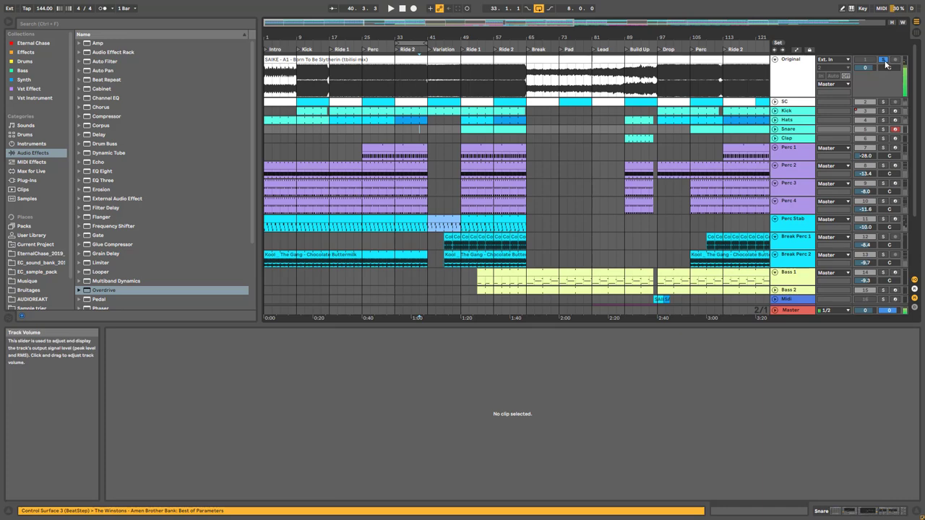
key("space")
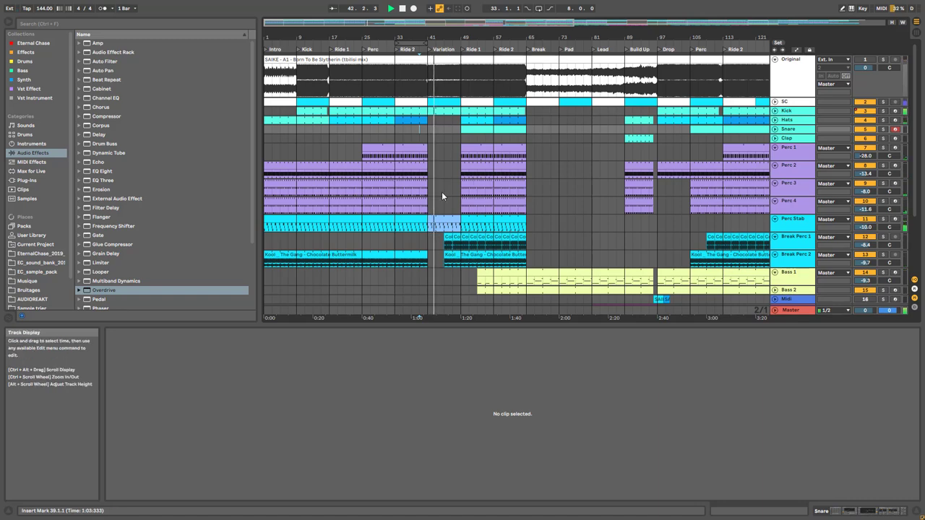
scroll(442, 191, "down", 2)
key("space")
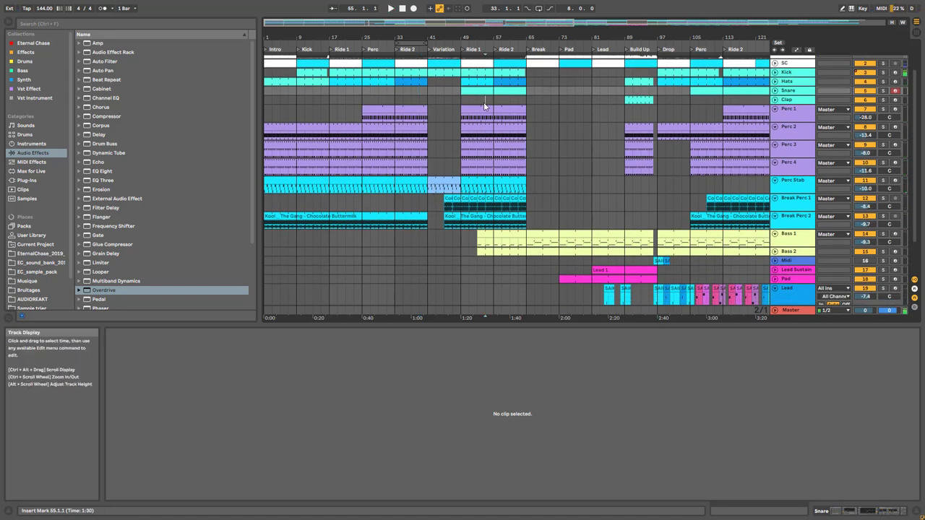
Step: Play the full mix briefly from bar 55, within the second Ride 1 section
left_click(483, 102)
key("space")
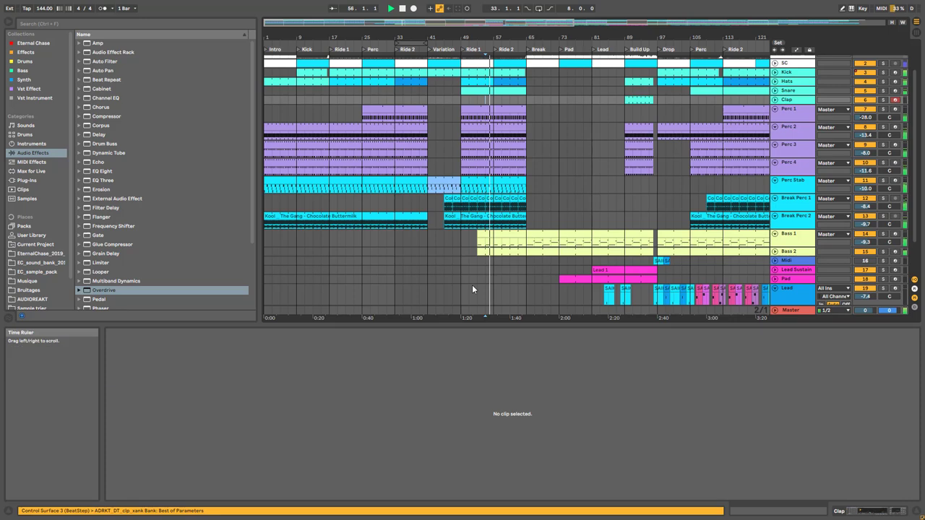
key("space")
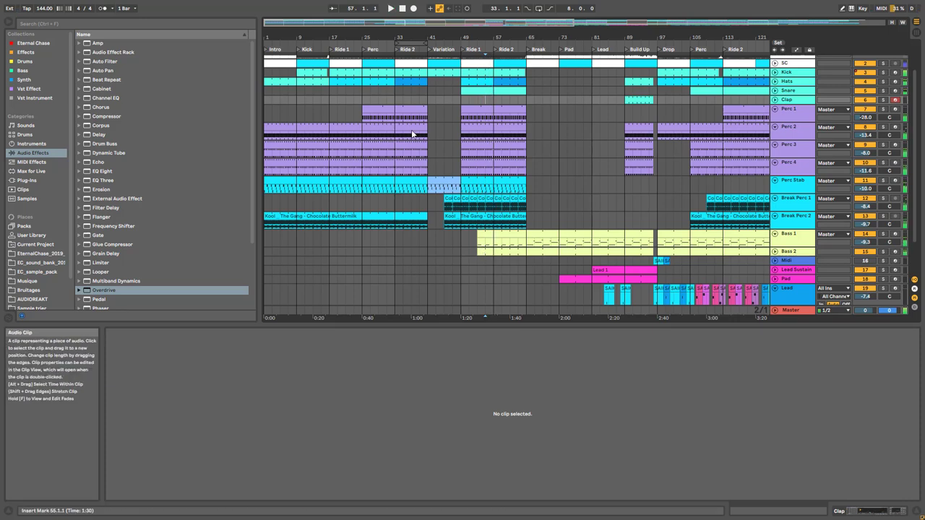
Step: Show the notes of the Perc 1 clip that starts at bar 25, and place the insert marker at bar 47 in the Variation
left_click(348, 81)
left_click(392, 111)
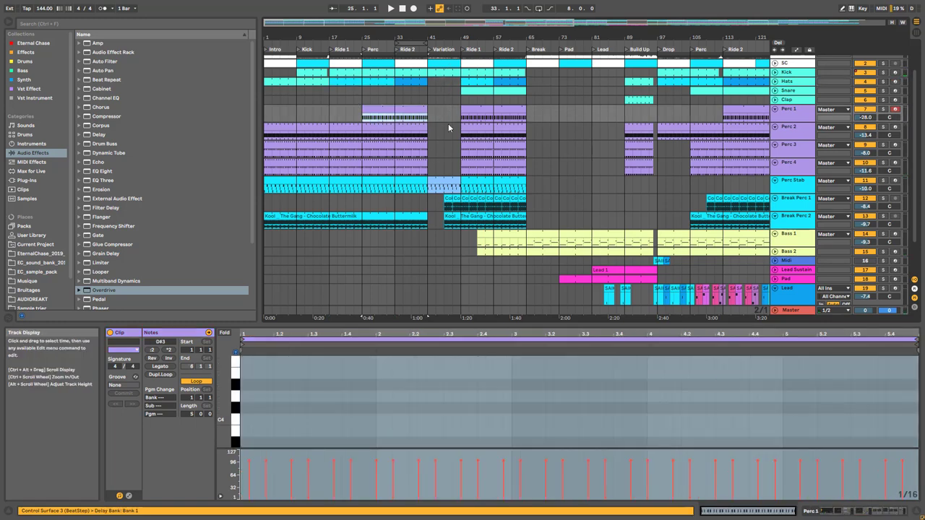
scroll(442, 65, "up", 2)
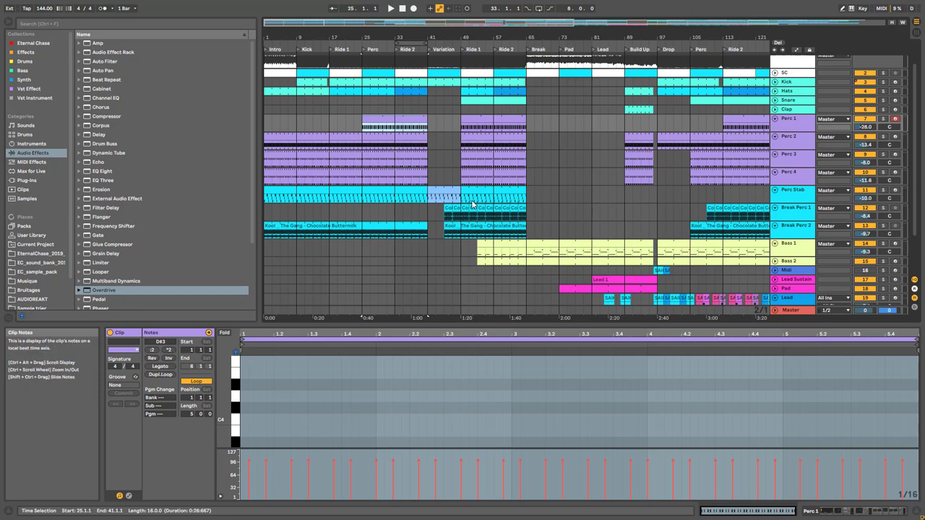
left_click(454, 167)
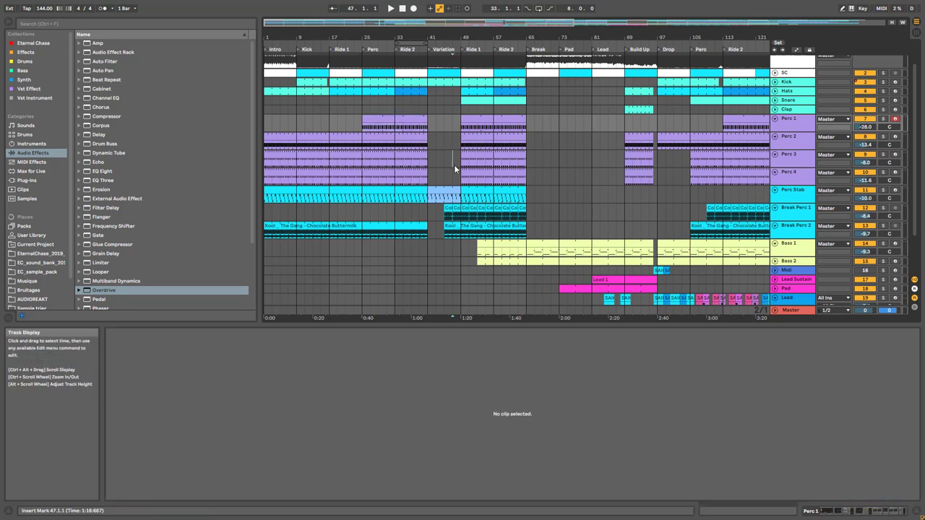
Step: Play the mix from the second Ride 1 section and compare its Hats clip with the adjacent Ride 2 Hats clip
left_click(474, 94)
key("space")
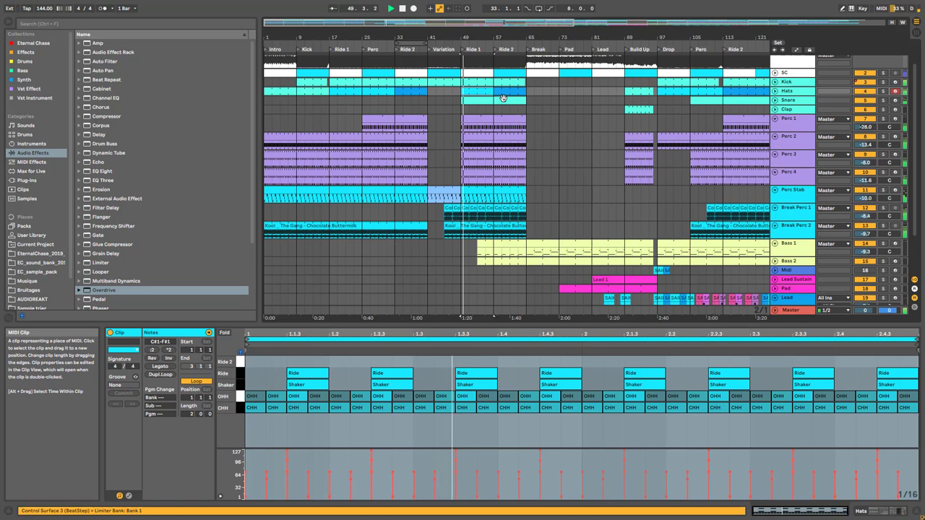
left_click(511, 92)
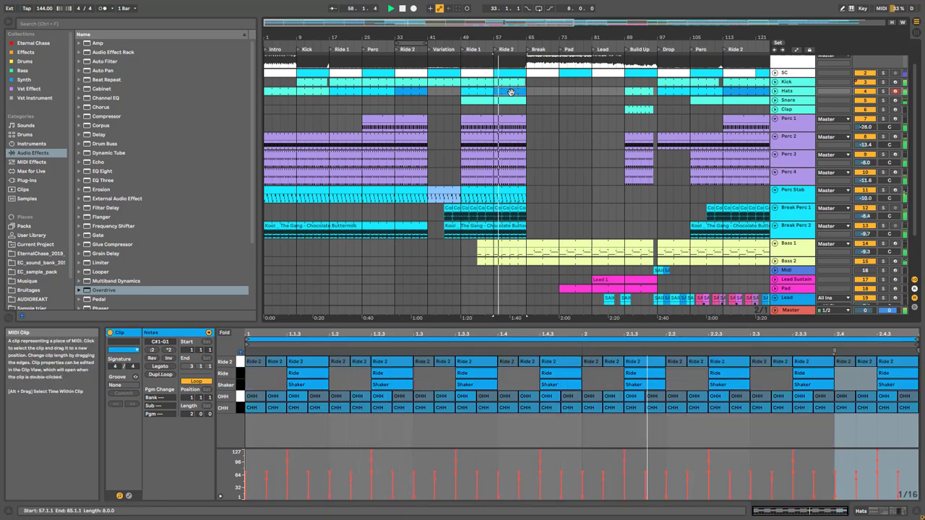
scroll(554, 307, "down", 3)
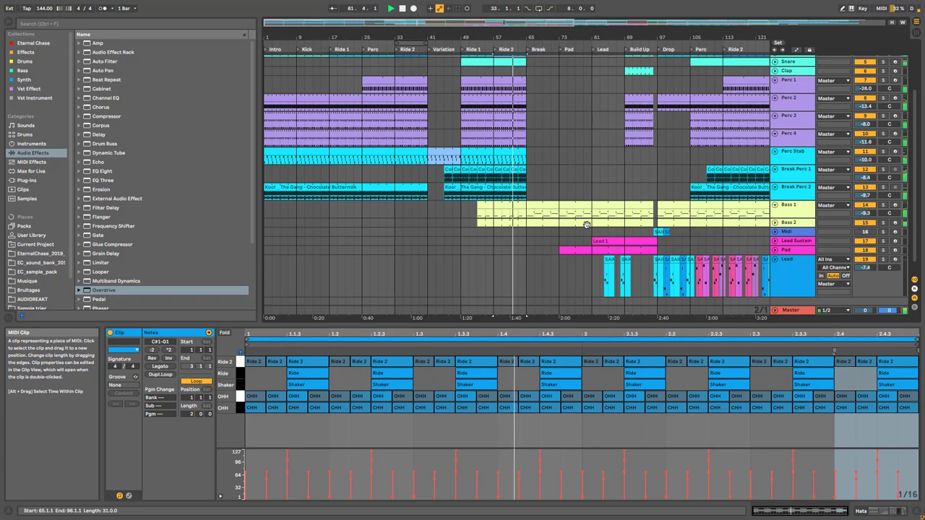
Step: Set the insert marker at bar 67 in the Break and unfold the Pad track while the mix plays
left_click(531, 193)
scroll(608, 186, "down", 1)
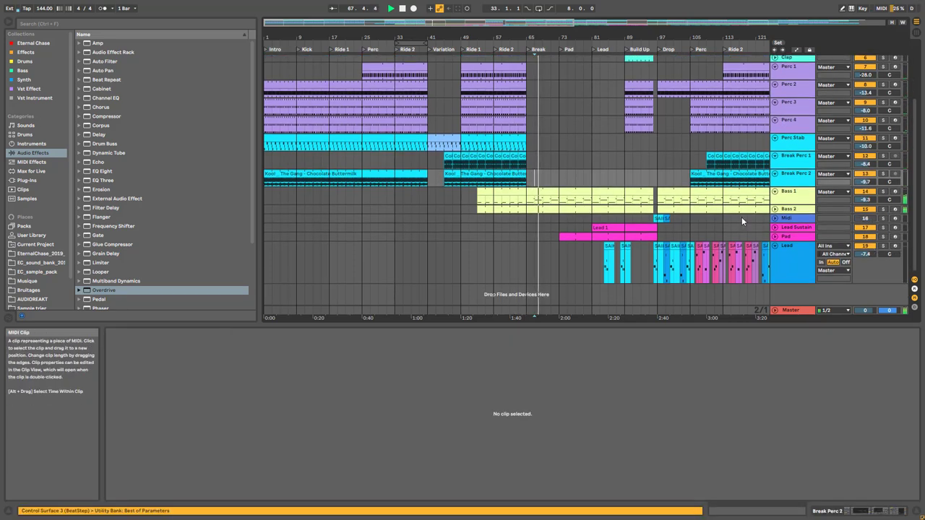
left_click(775, 237)
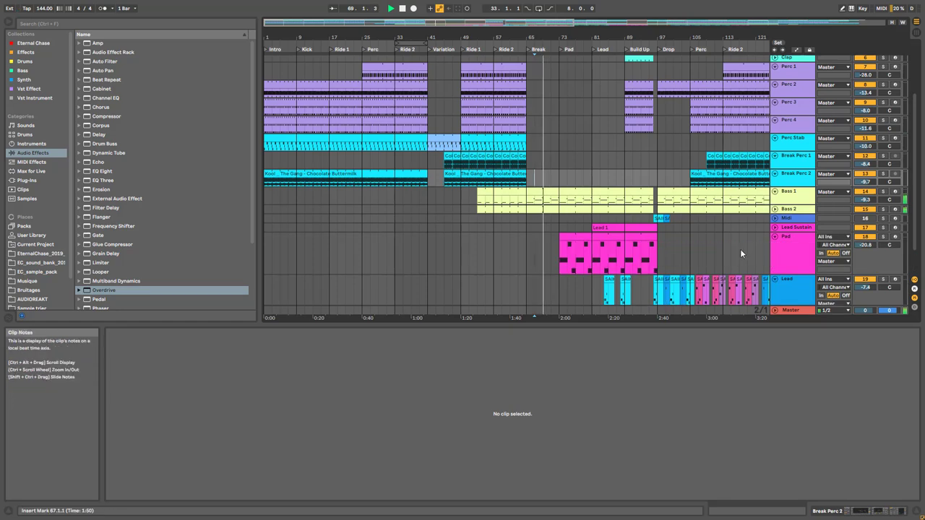
scroll(741, 253, "down", 2)
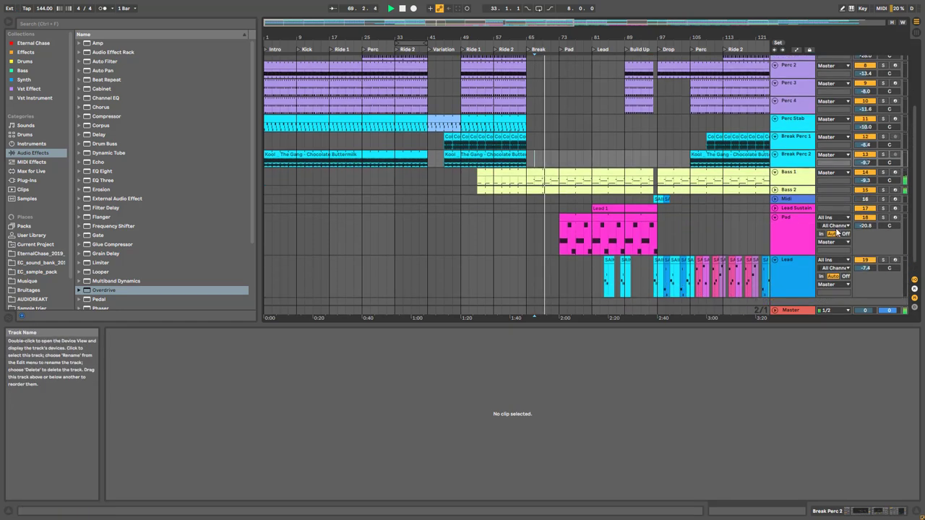
left_click(887, 218)
Step: Examine the tracks from Break to Build Up up close during playback and unfold the Lead Sustain track
left_click_drag(537, 23, 640, 249)
scroll(640, 250, "up", 2)
scroll(640, 250, "up", 2)
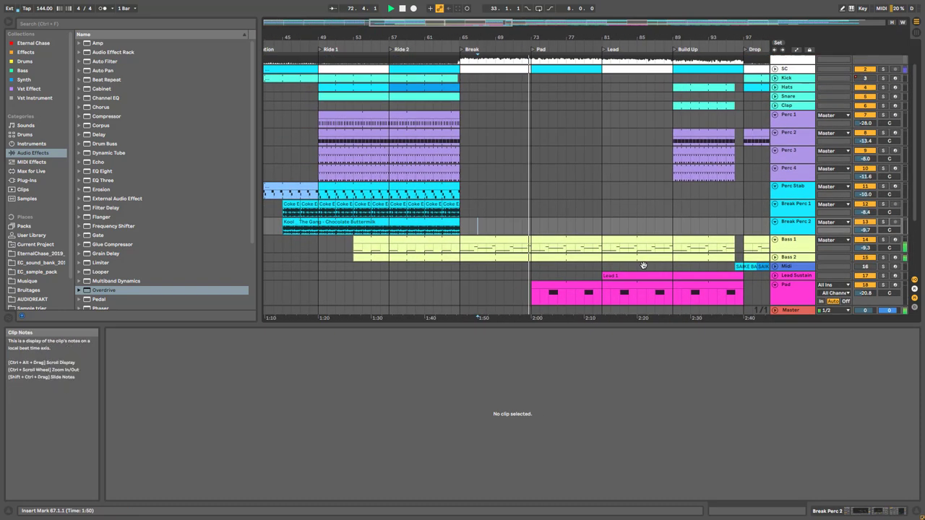
scroll(722, 249, "down", 4)
scroll(852, 249, "down", 2)
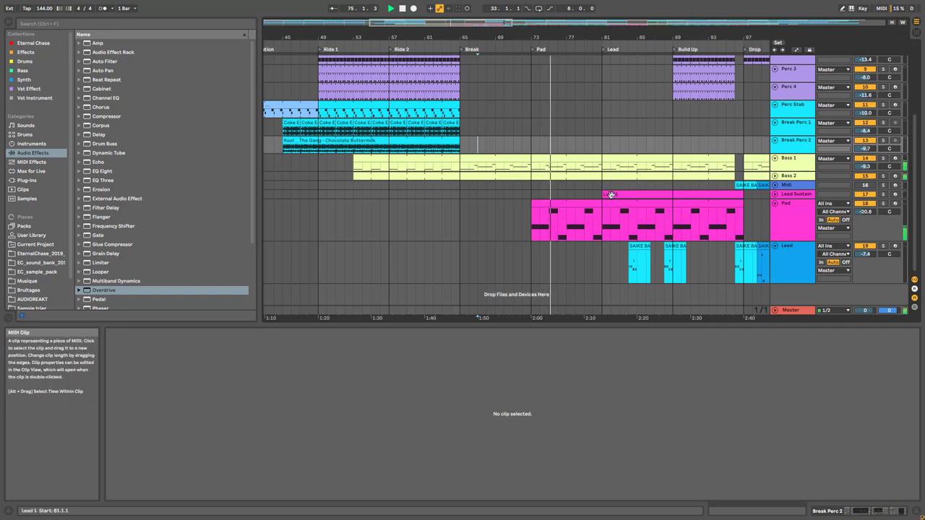
left_click(775, 195)
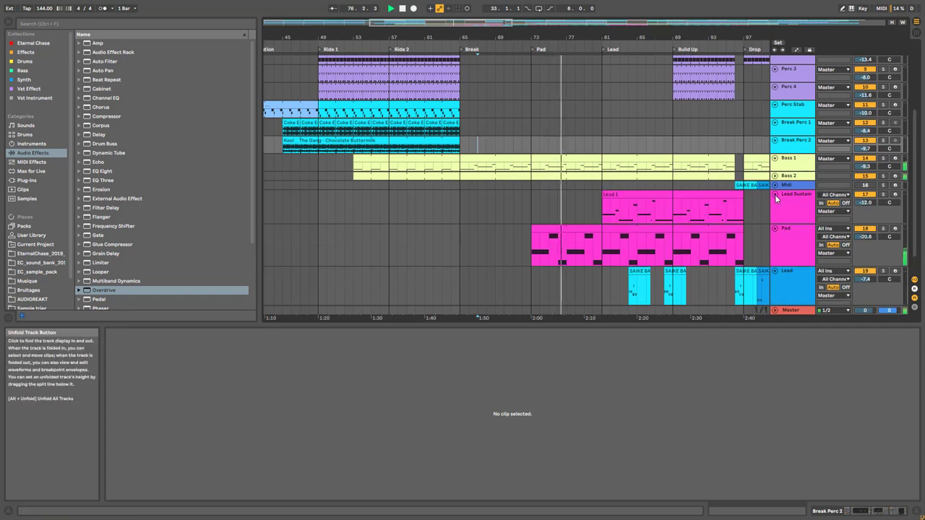
Step: Follow playback through the Pad and Lead sections with the Bass, Lead Sustain, Pad and Lead clips in view
left_click_drag(415, 25, 459, 20)
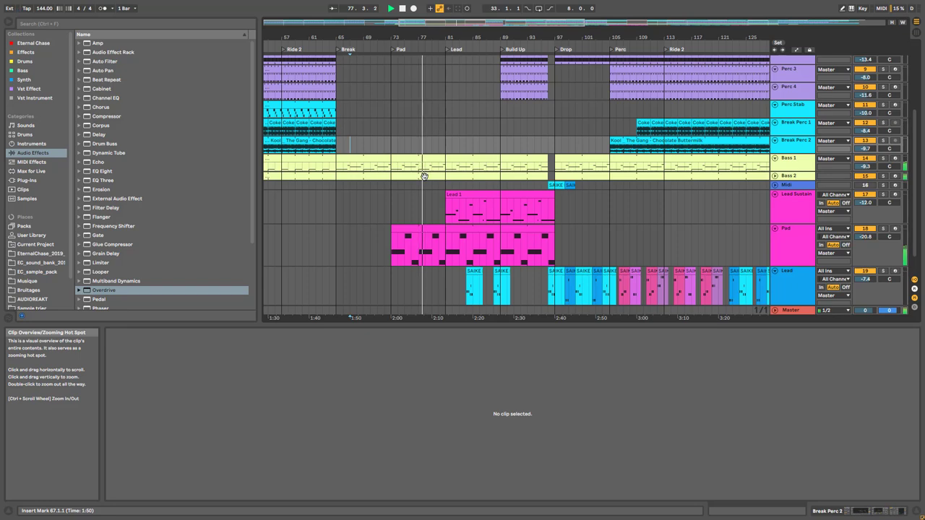
scroll(466, 214, "up", 2)
scroll(470, 217, "up", 5)
scroll(473, 223, "down", 4)
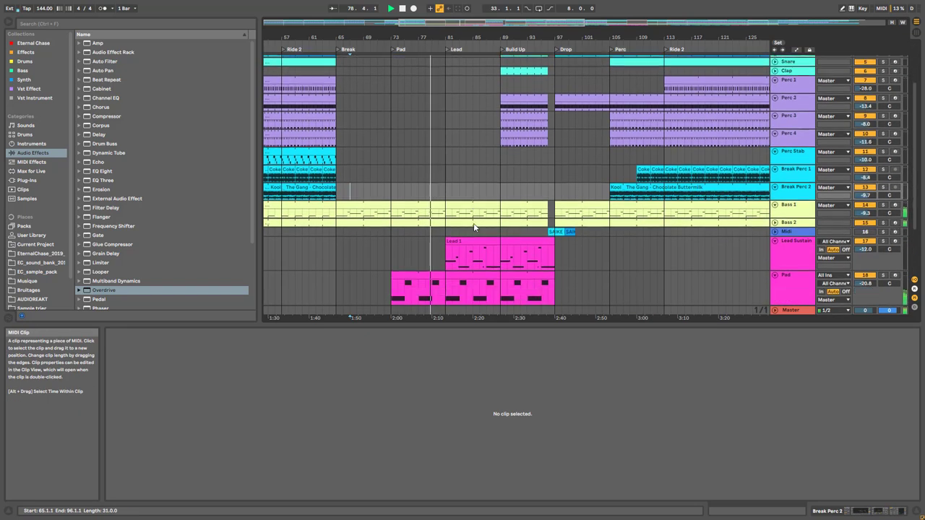
scroll(473, 224, "down", 2)
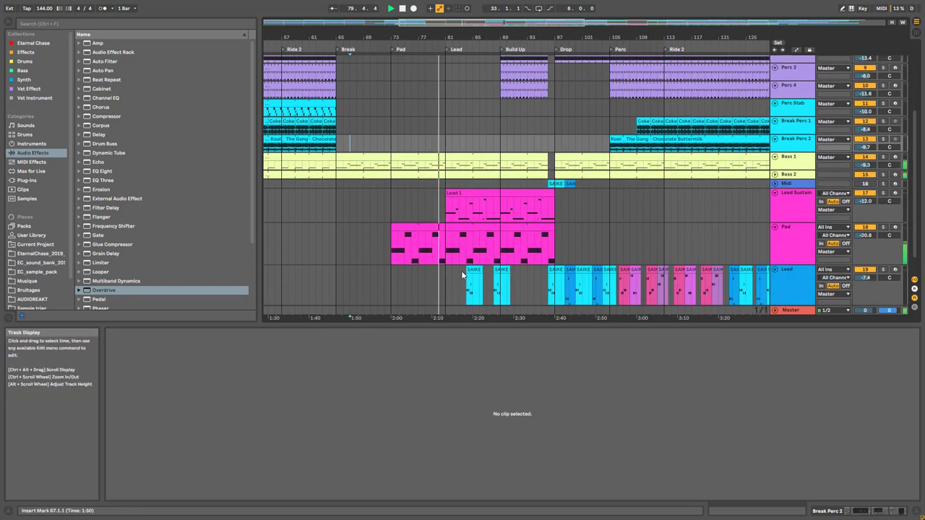
scroll(463, 270, "down", 1)
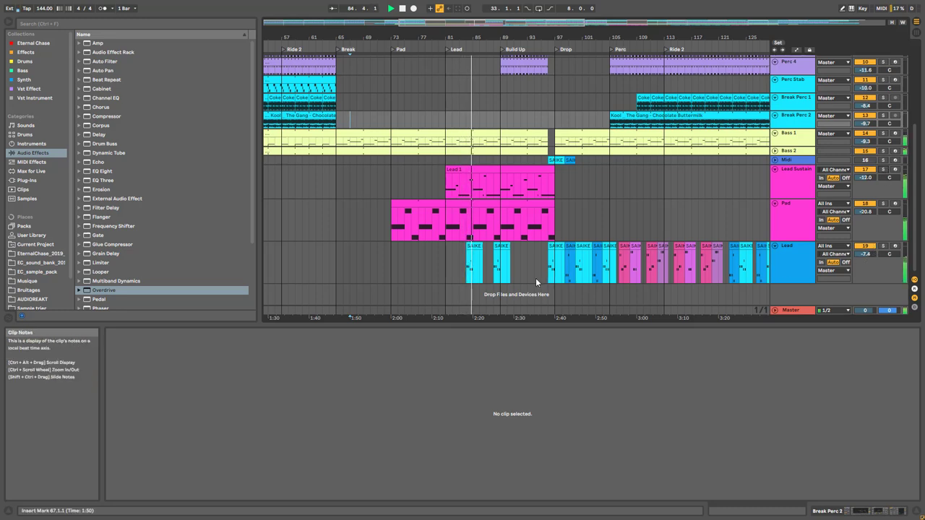
Step: Listen to the Lead track soloed in the Lead section, unsolo it, and show the notes of its second clip
left_click(882, 246)
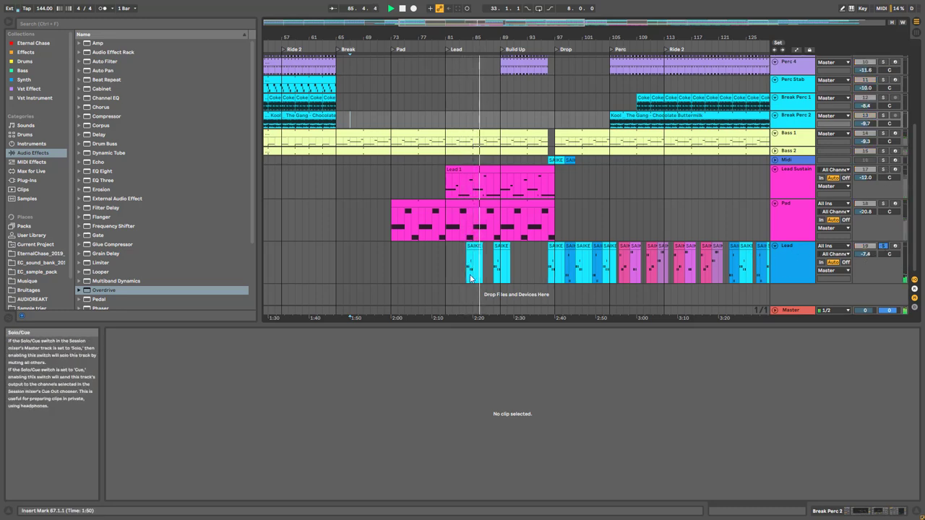
left_click(882, 246)
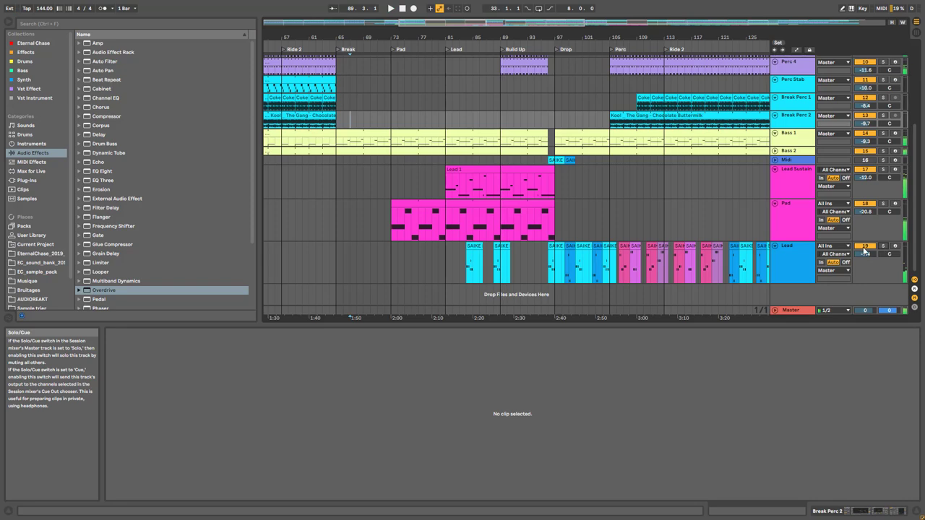
left_click(504, 248)
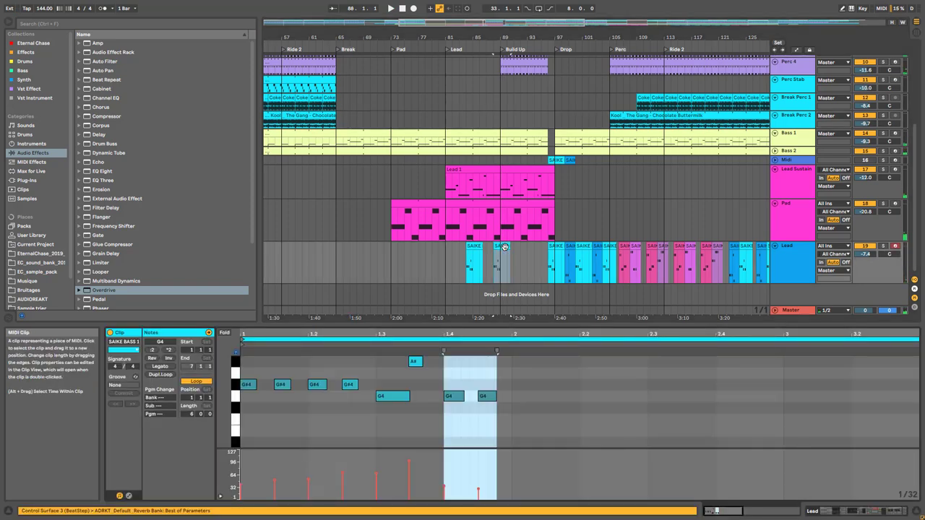
Step: Play the Build Up from bar 90 in the full mix, and solo the Lead track during playback
scroll(583, 253, "up", 6)
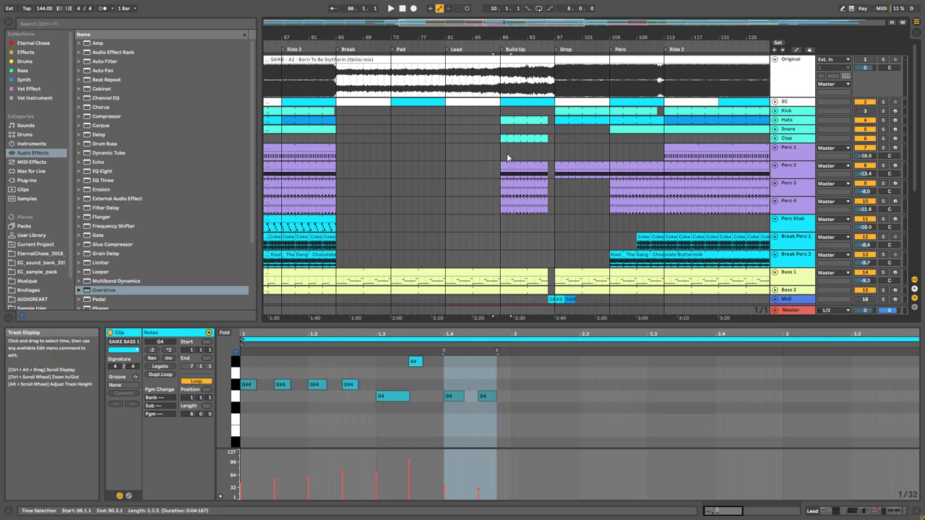
left_click(506, 154)
key("space")
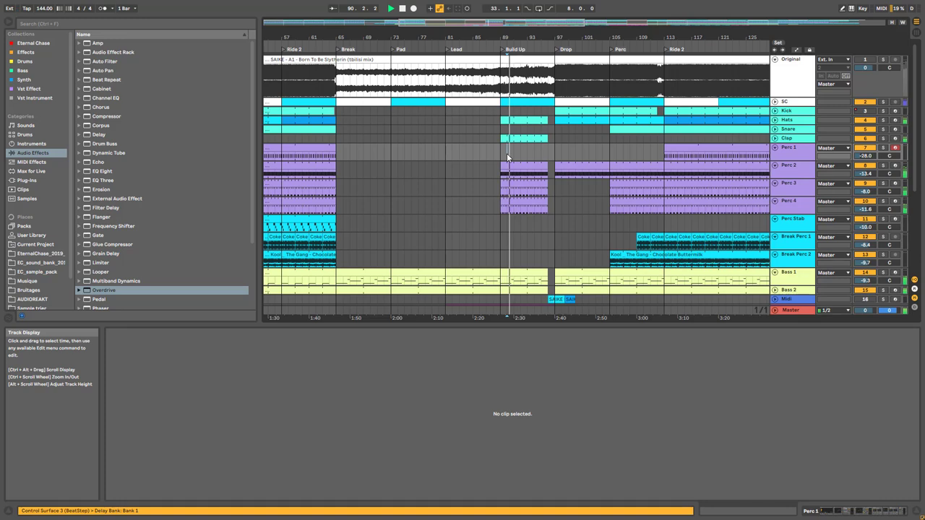
scroll(508, 182, "down", 3)
scroll(508, 182, "down", 3)
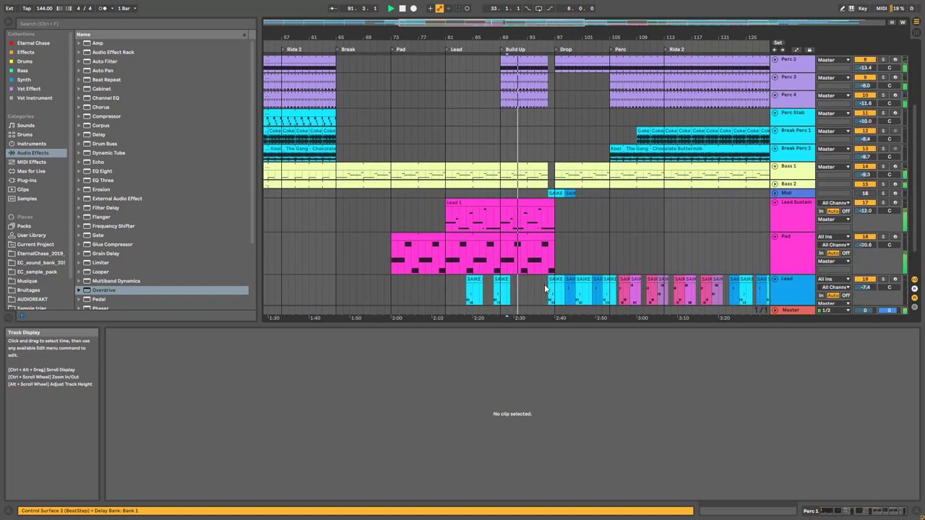
left_click(884, 280)
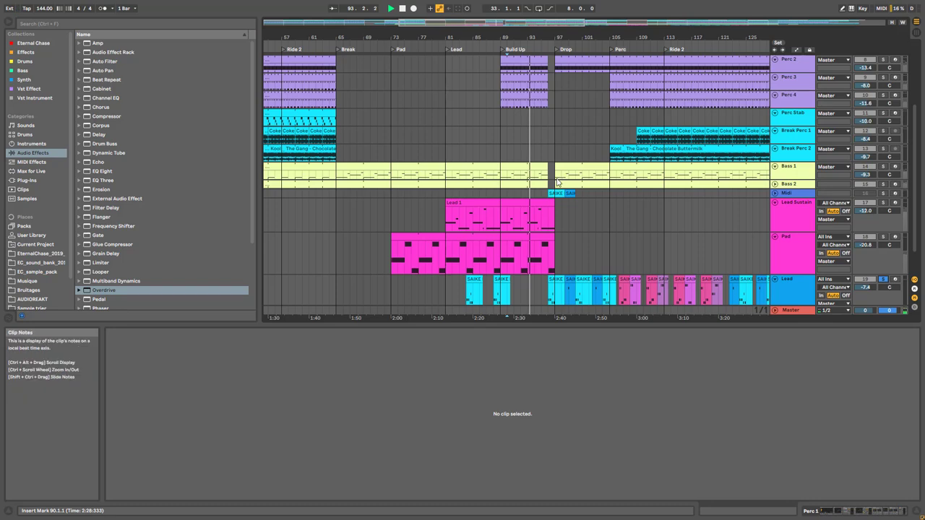
Step: Unsolo the Lead track and follow the full mix from the Build Up into the Drop
left_click(883, 279)
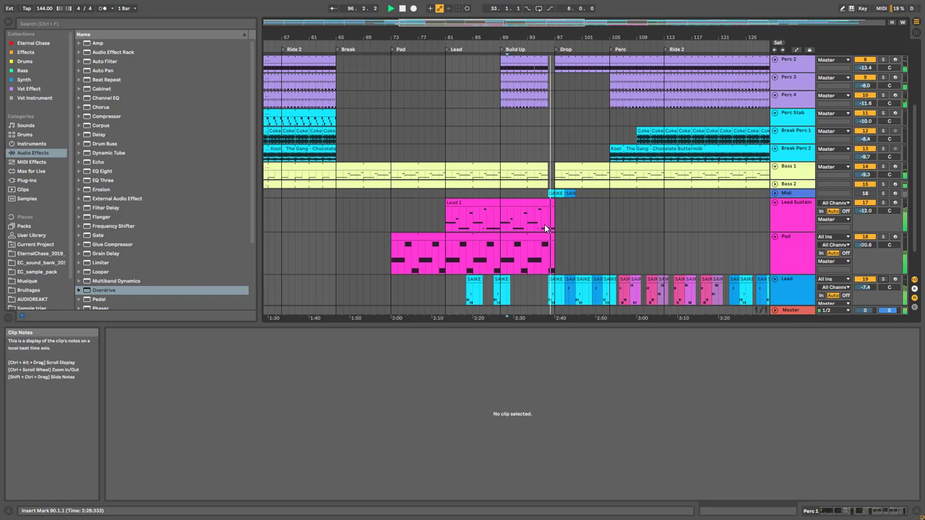
scroll(636, 203, "up", 5)
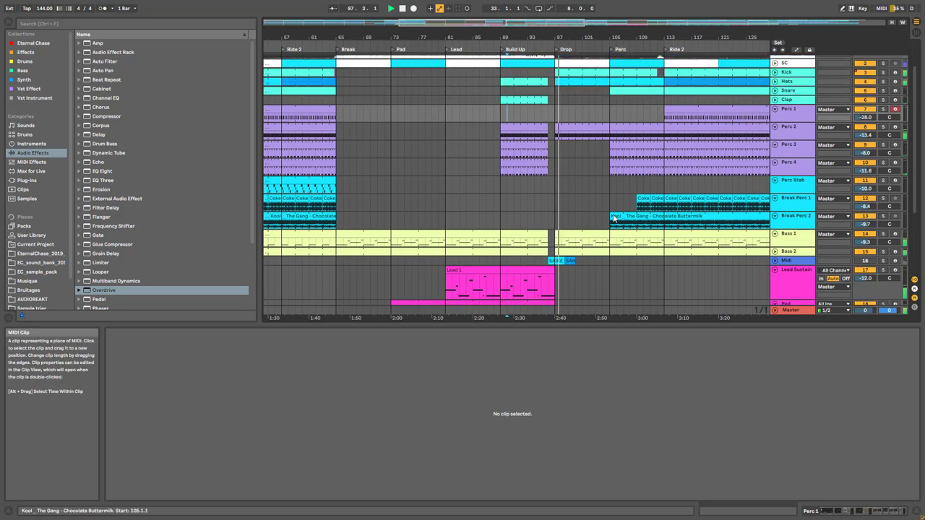
mouse_move(566, 21)
left_mouse_down()
mouse_move(569, 7)
mouse_move(586, 25)
mouse_move(563, 31)
left_mouse_up()
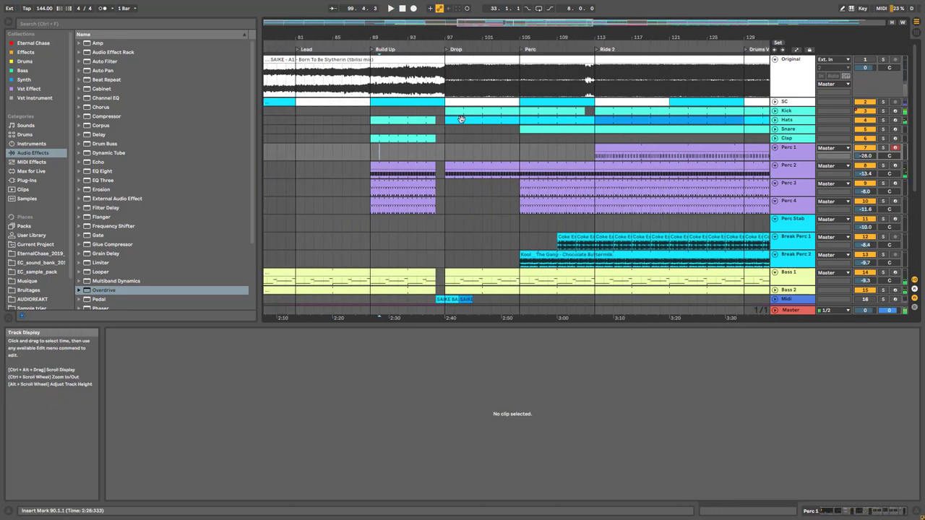
Step: Unfold the Hats track and play the Drop in the full mix from bar 99
left_click(774, 120)
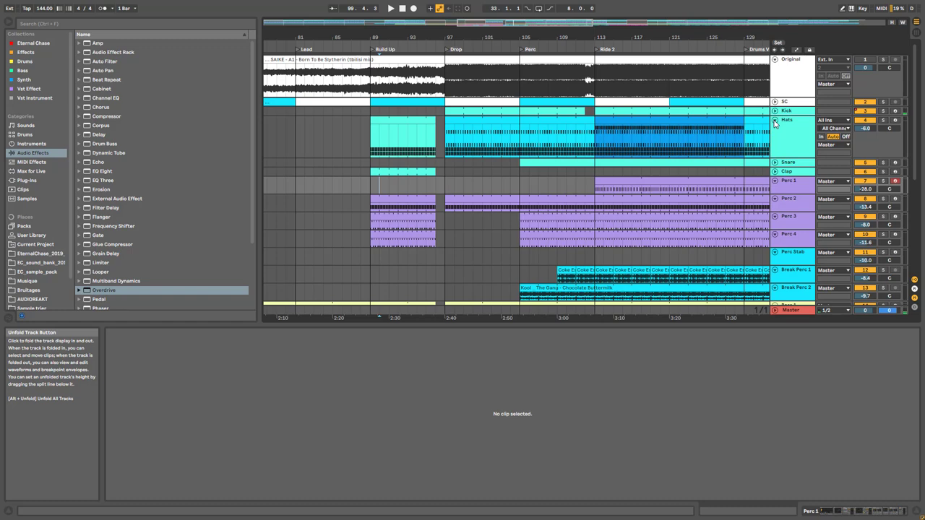
left_click(460, 227)
key("space")
scroll(534, 234, "down", 5)
scroll(567, 246, "up", 3)
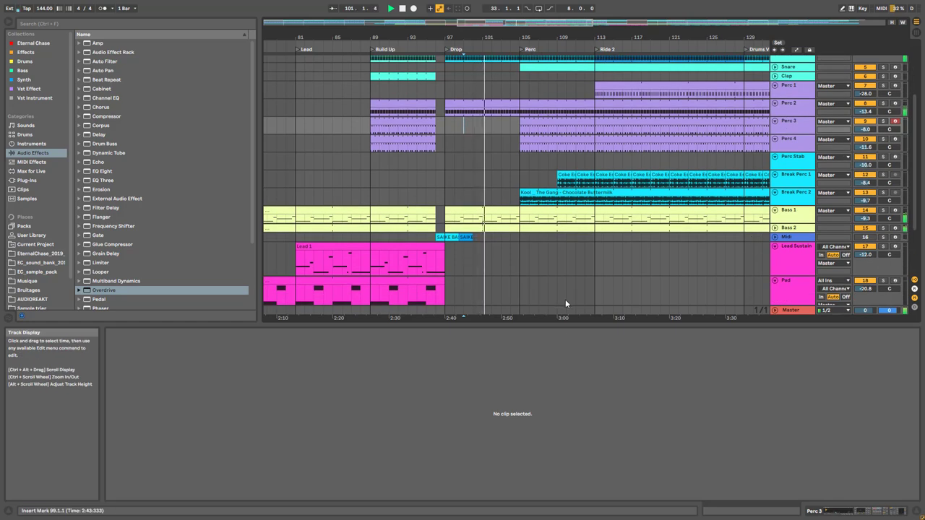
Step: Enlarge the arrangement area down to the Lead track and follow playback through the Perc and Ride 2 sections after the Drop
left_click_drag(560, 324, 564, 406)
scroll(560, 347, "up", 2)
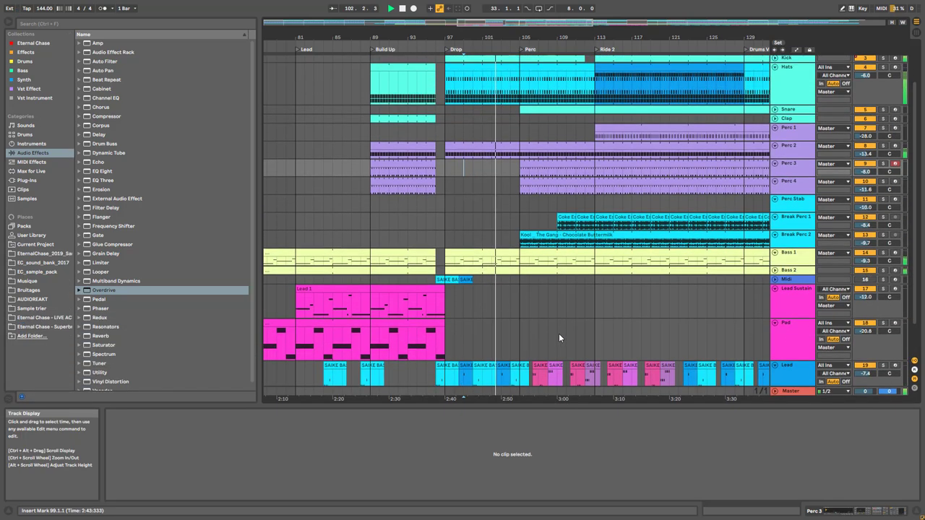
left_click_drag(519, 23, 548, 193)
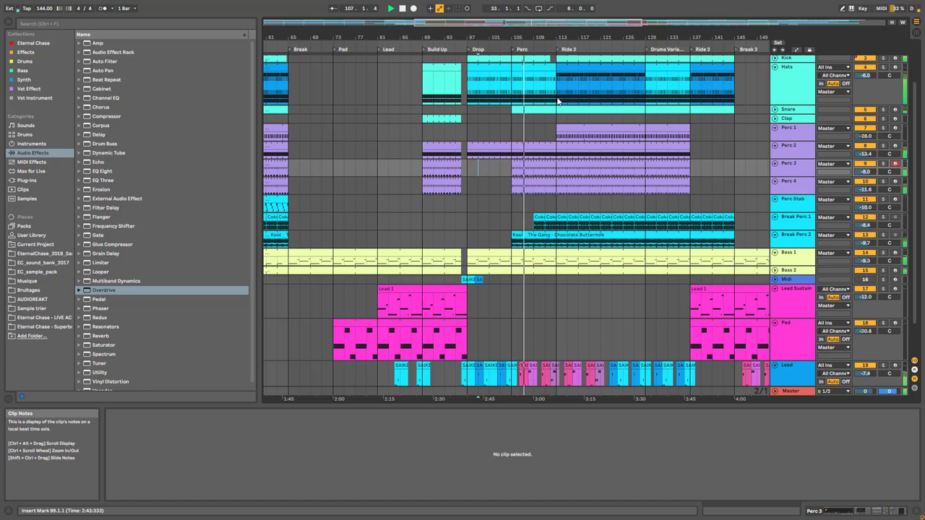
left_click_drag(539, 23, 469, 86)
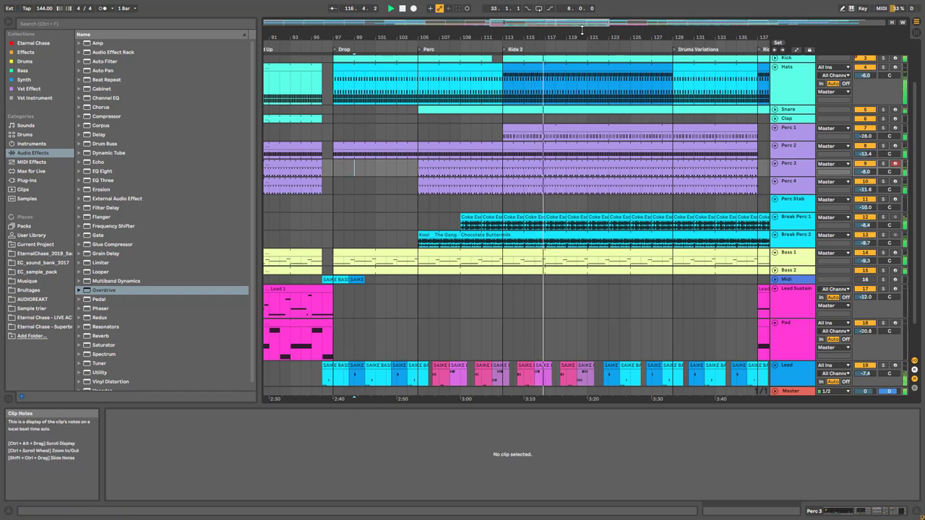
left_click_drag(568, 22, 602, 23)
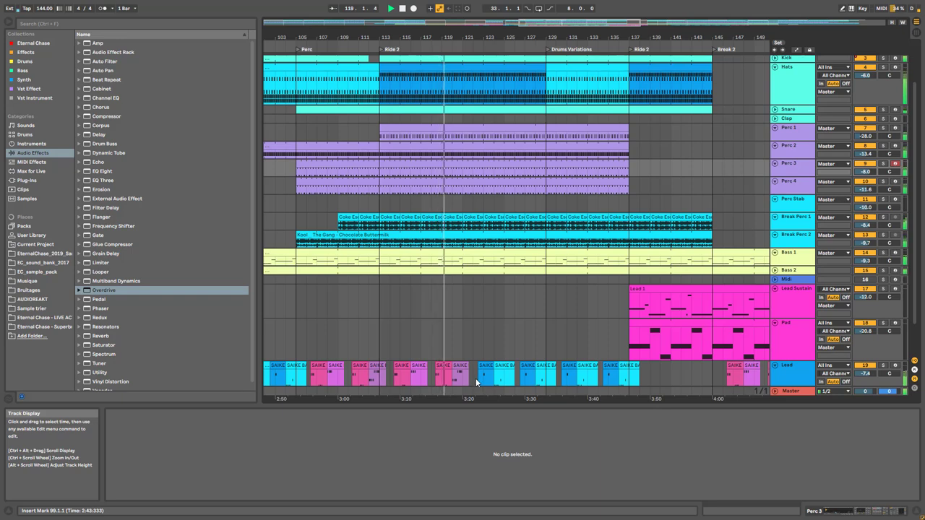
Step: Follow playback through Drums Variations into the next Ride 2, examining the Lead clips and the drum tracks
scroll(476, 377, "down", 2)
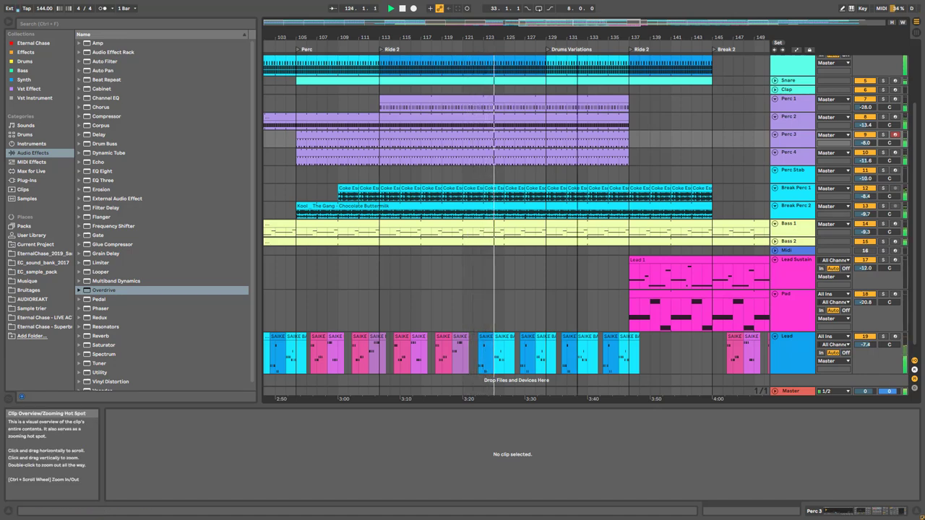
left_click_drag(583, 23, 616, 23)
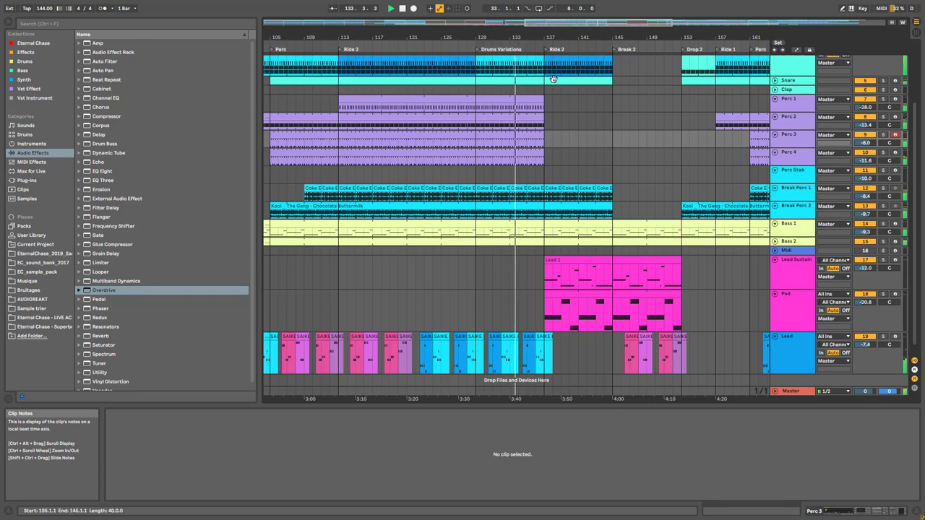
left_click_drag(542, 22, 562, 27)
scroll(580, 239, "up", 2)
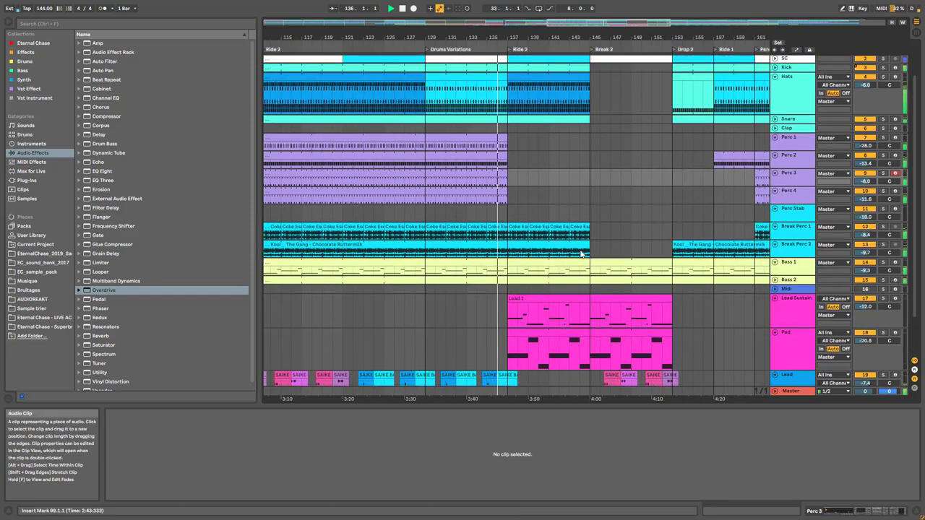
scroll(531, 191, "down", 3)
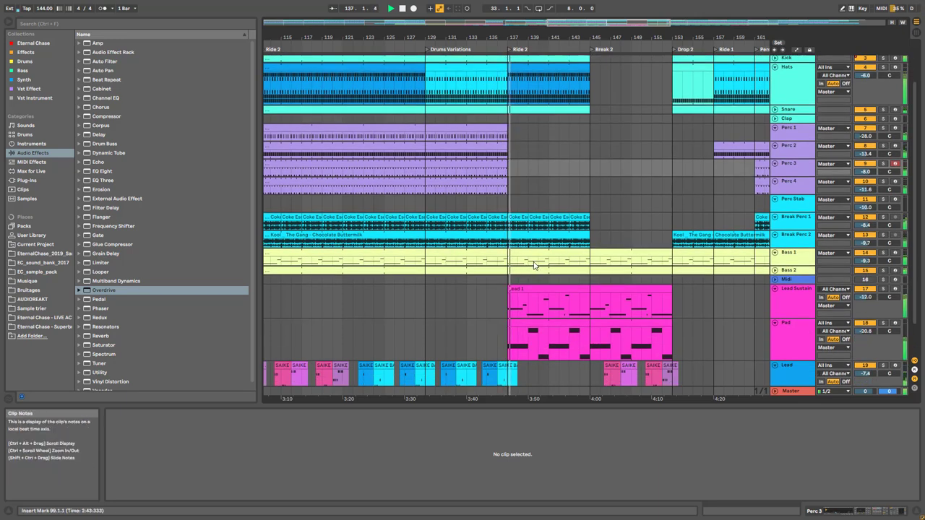
Step: Stop playback and replay the transition from Drums Variations into Ride 2, starting at bar 134
key("space")
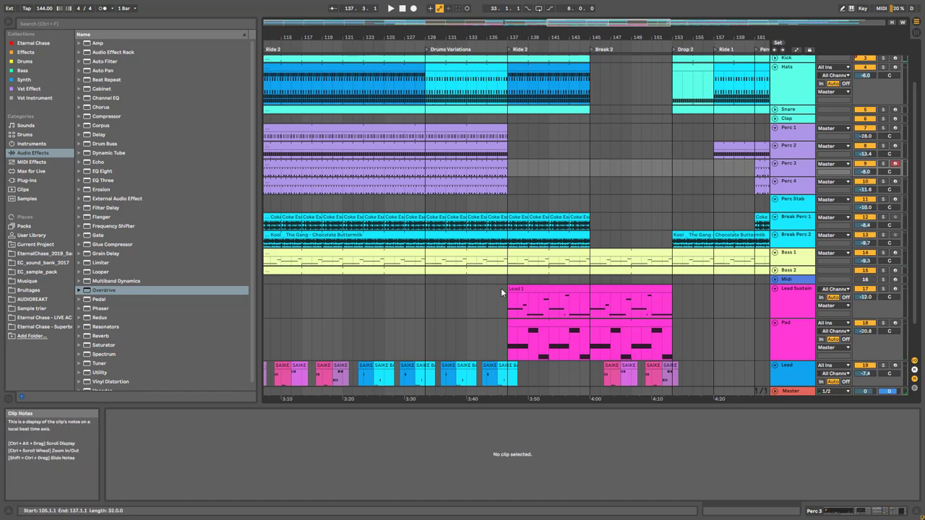
left_click(466, 204)
key("space")
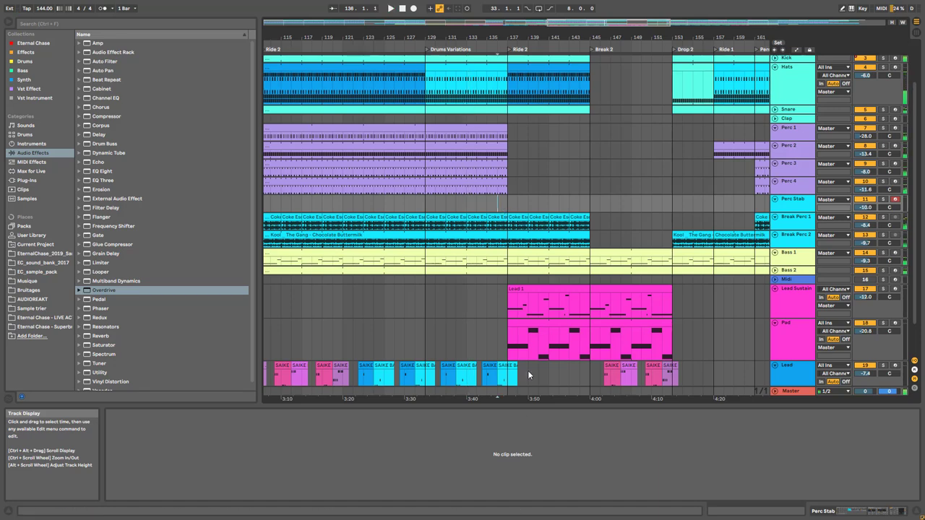
scroll(491, 338, "down", 1)
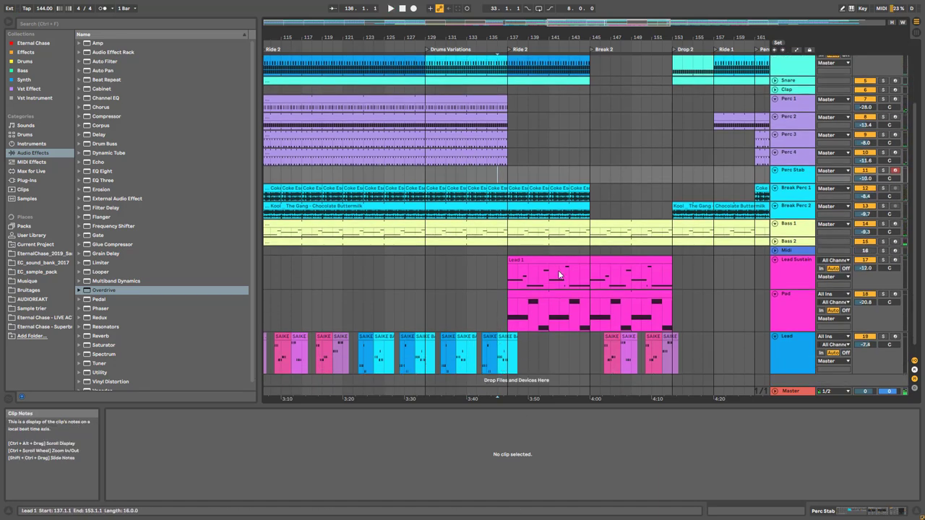
left_click(475, 273)
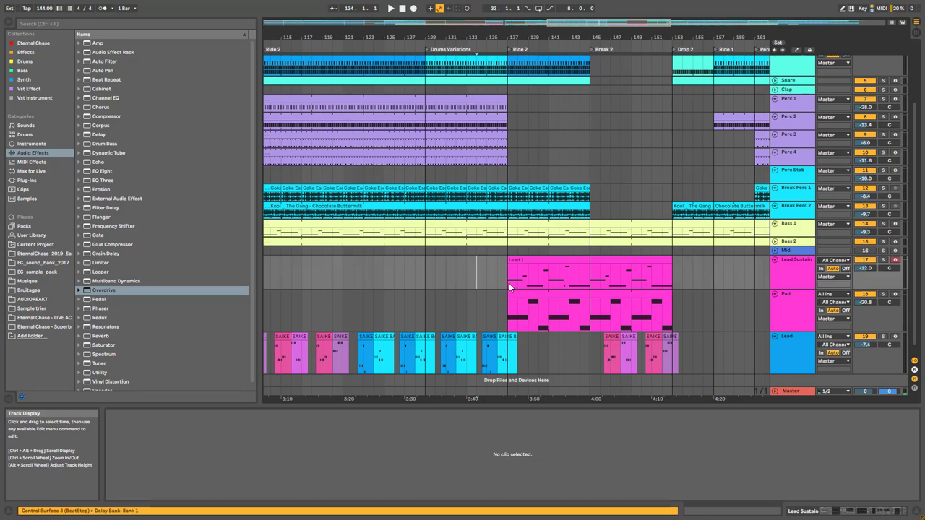
key("space")
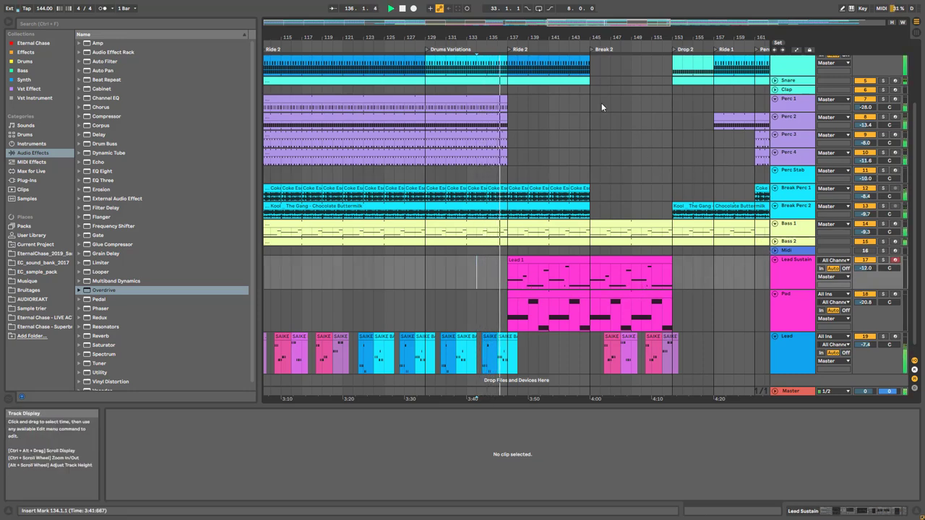
Step: Follow playback through Ride 2 and Break 2 into Drop 2, showing the sections up to the Pre Outro
scroll(551, 137, "up", 3)
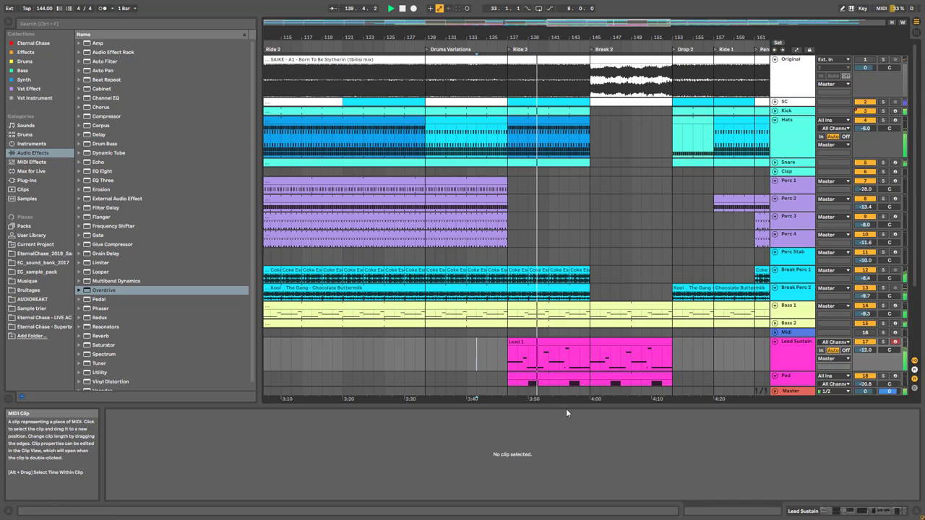
scroll(633, 239, "down", 3)
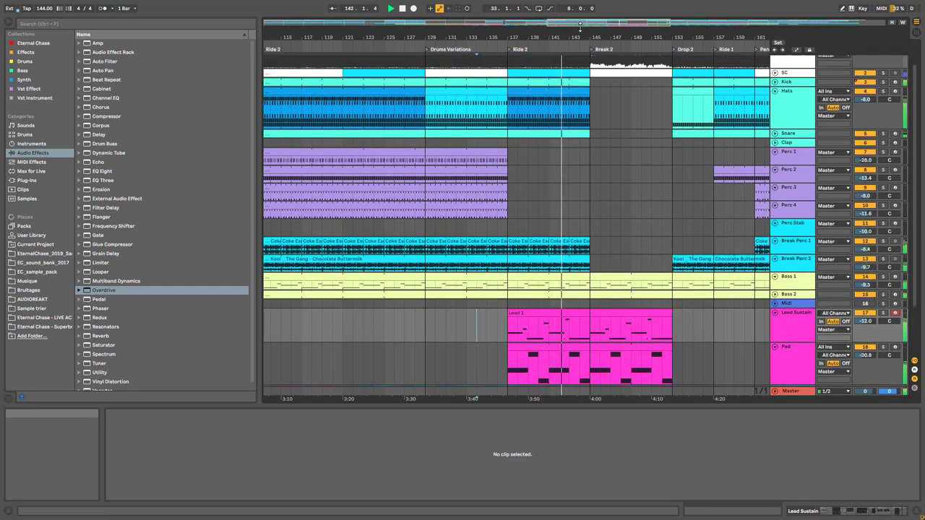
mouse_move(580, 27)
left_mouse_down()
mouse_move(581, 4)
mouse_move(580, 13)
left_mouse_up()
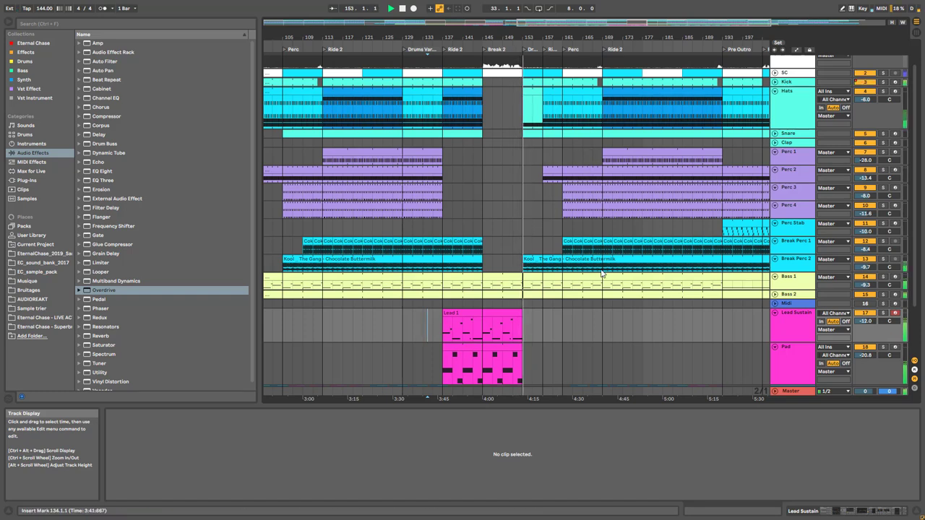
scroll(588, 294, "down", 3)
scroll(588, 291, "down", 1)
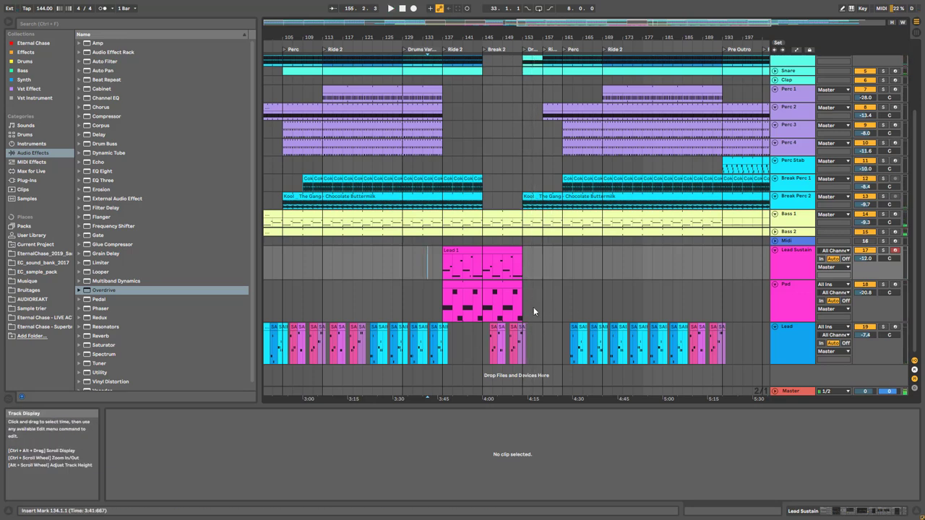
Step: Play the Perc section after Drop 2 from bar 163 and examine its Lead clips
left_click(572, 277)
key("space")
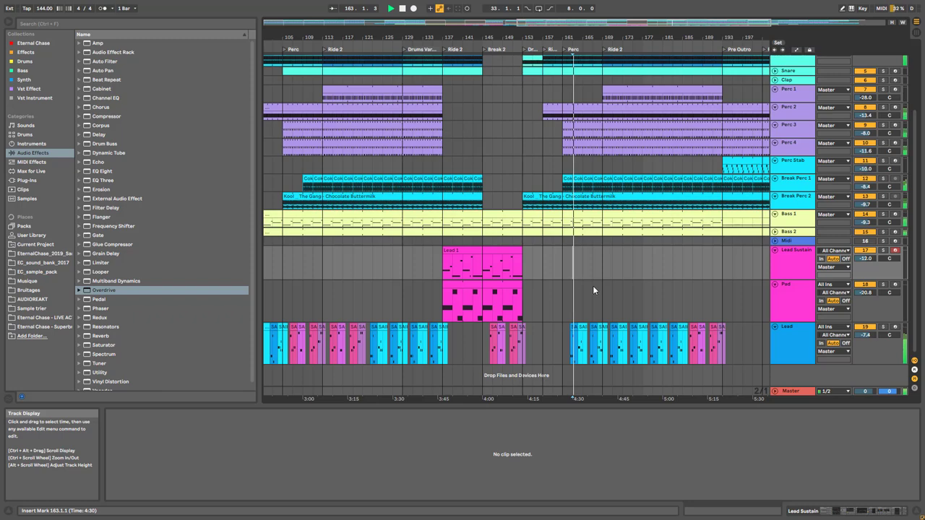
scroll(612, 297, "up", 2)
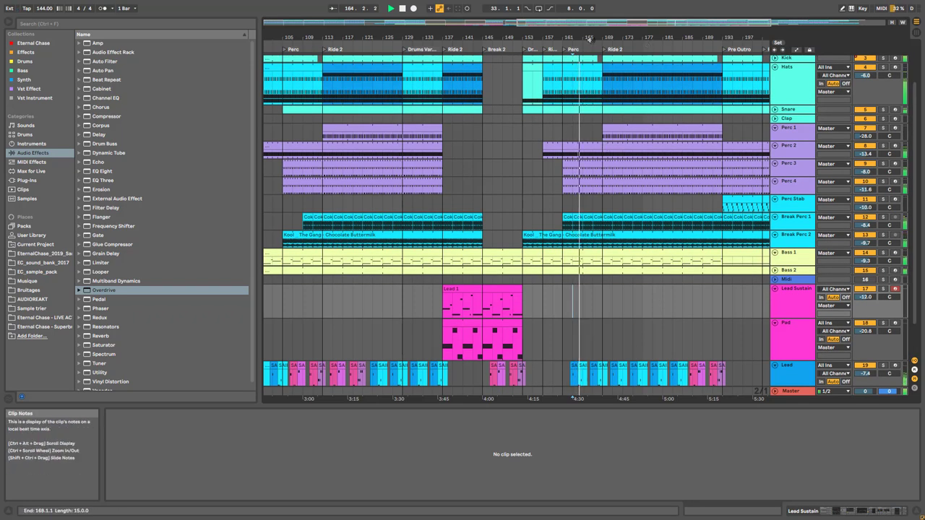
left_click_drag(602, 22, 675, 34)
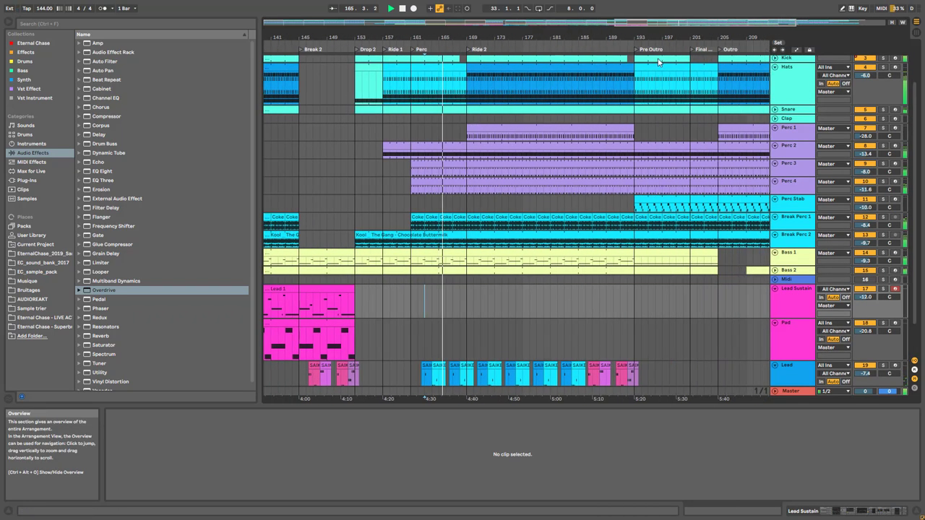
scroll(536, 217, "down", 1)
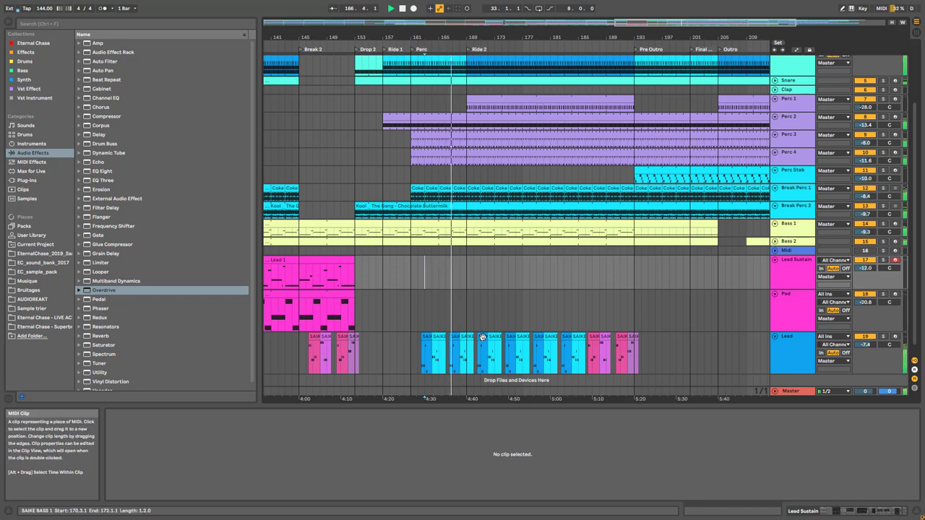
Step: Solo the Original track during the last Ride 2 section for comparison and unsolo it again
scroll(496, 351, "up", 1)
scroll(494, 343, "up", 3)
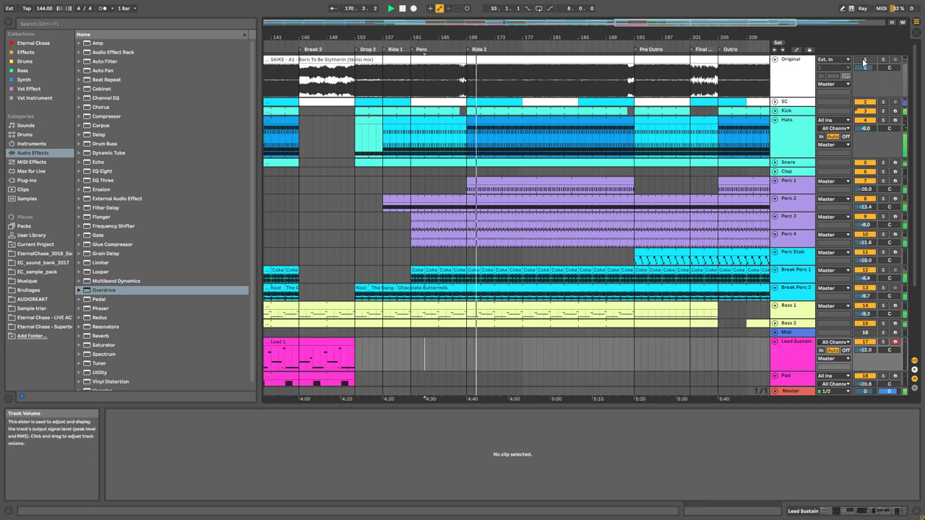
left_click(883, 60)
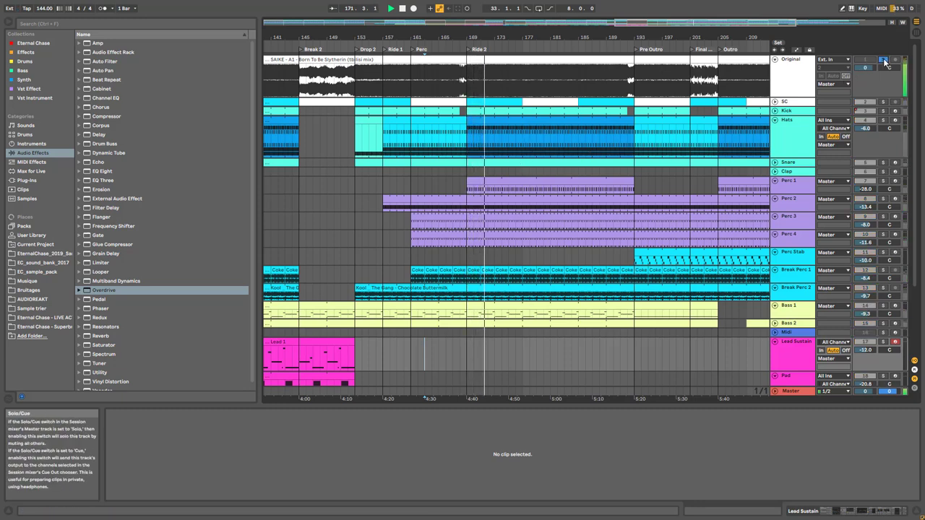
left_click(883, 60)
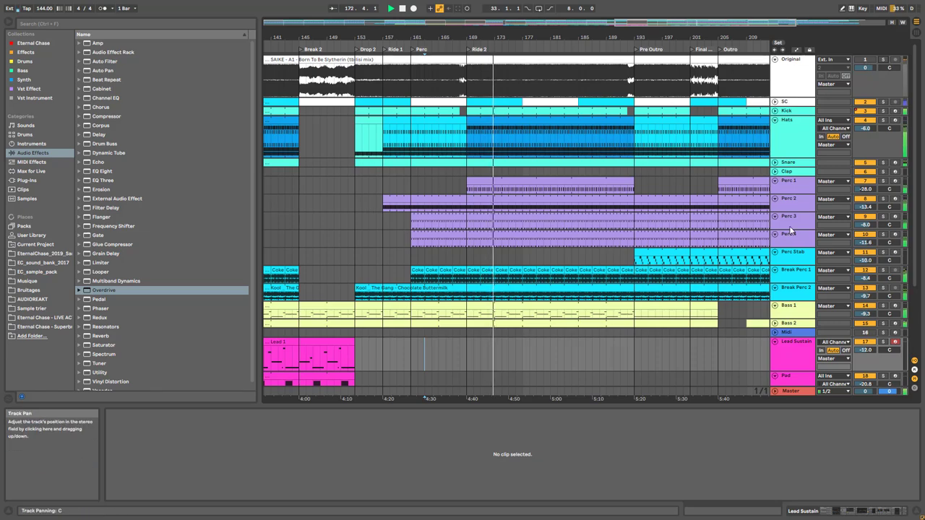
scroll(614, 252, "down", 5)
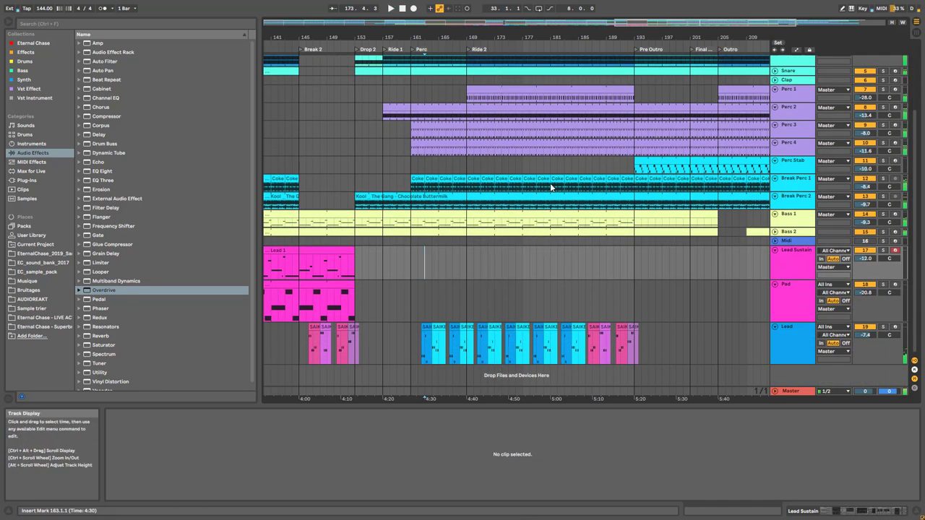
Step: Play the end of the last Ride 2 section in the full mix from bar 185
scroll(550, 183, "up", 5)
scroll(619, 171, "down", 5)
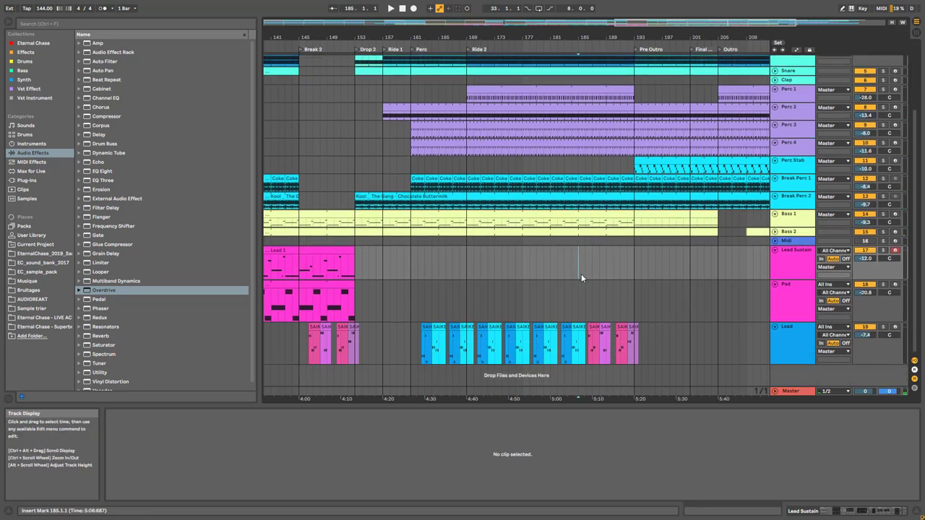
key("space")
scroll(611, 325, "up", 3)
scroll(616, 358, "down", 1)
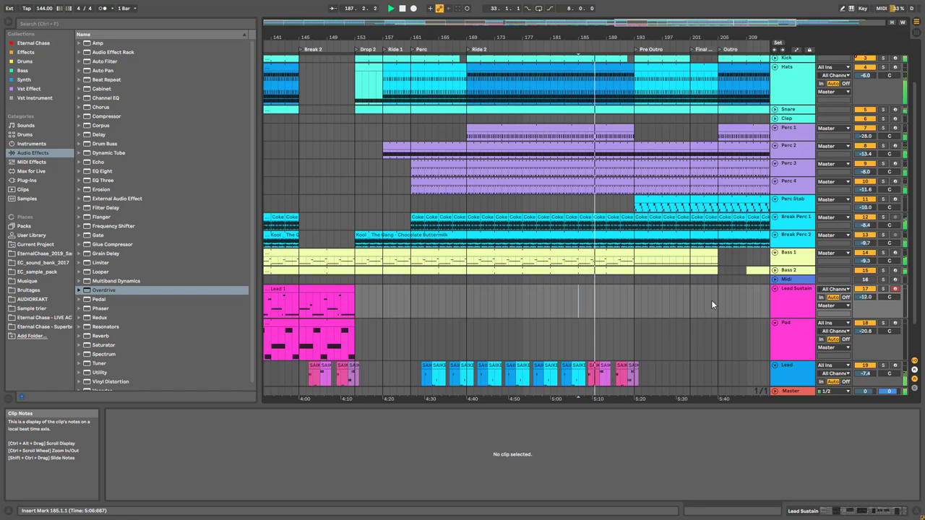
Step: Compare the end of Ride 2 with the soloed Original track, unsolo it, and show the arrangement through the Outro
scroll(712, 305, "up", 3)
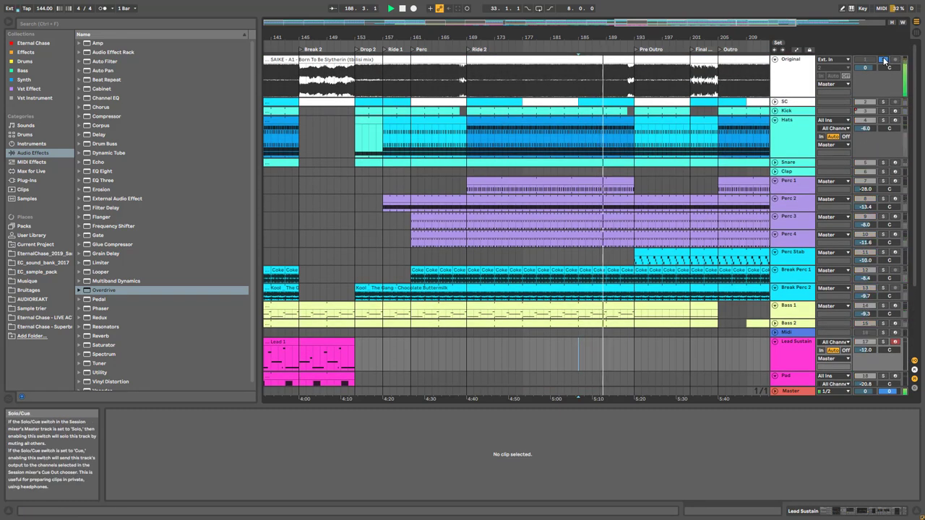
scroll(773, 313, "down", 4)
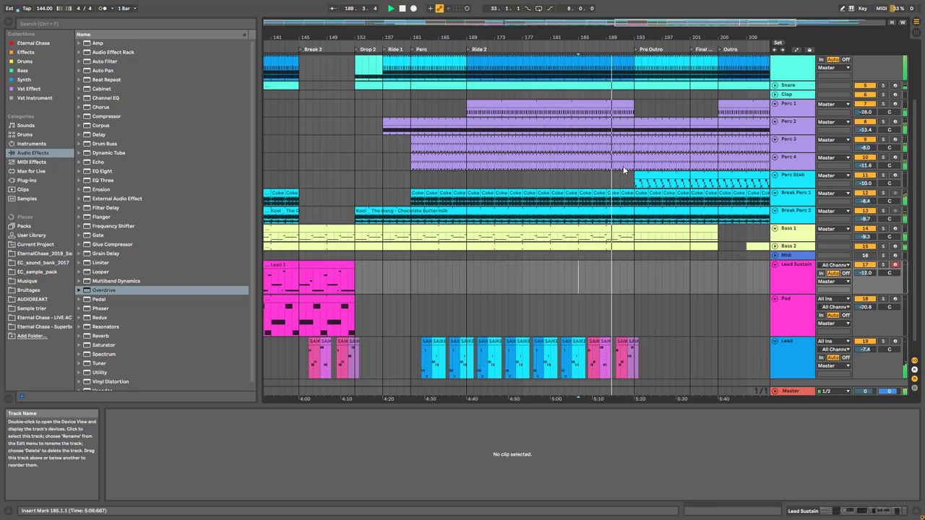
left_click_drag(651, 25, 681, 23)
scroll(678, 304, "up", 4)
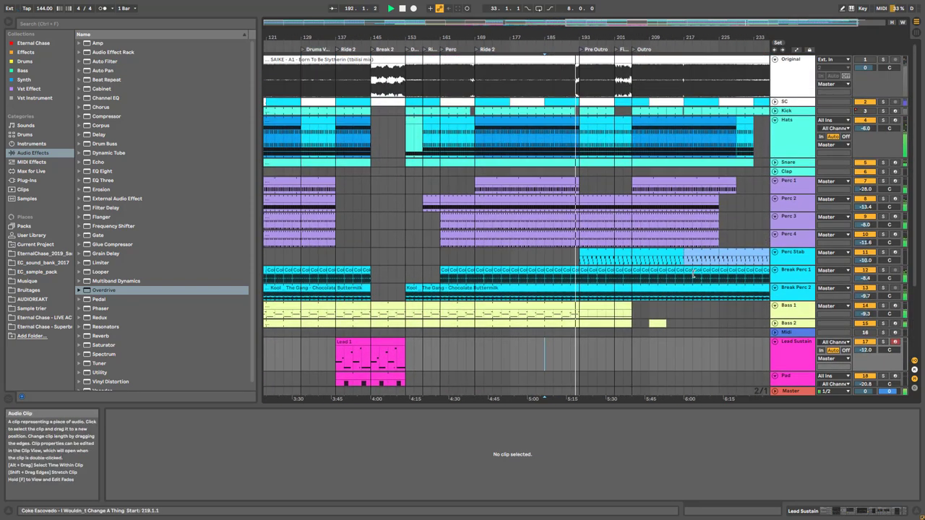
Step: Play the Pre Outro section and check the Perc Stab track by briefly soloing and unsoloing it
scroll(635, 345, "down", 2)
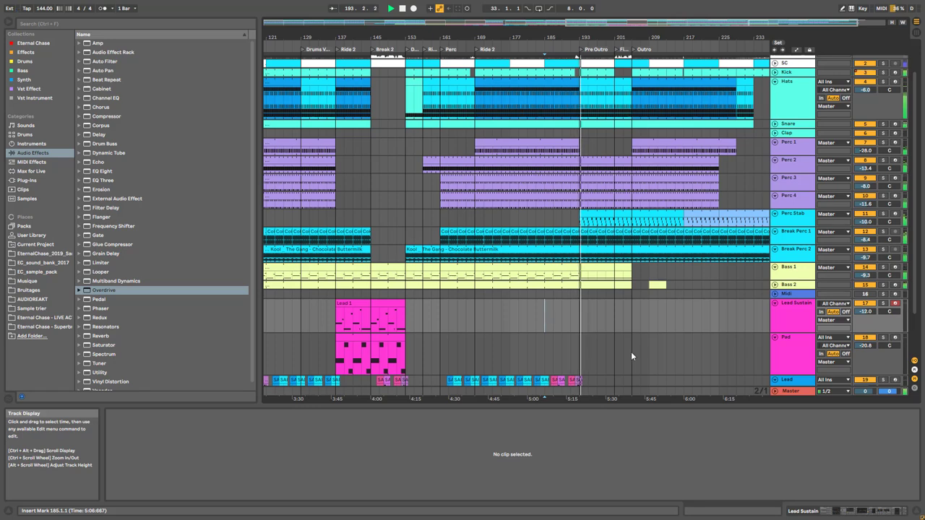
left_click(883, 216)
left_click(883, 215)
Step: Compare the Pre Outro with the soloed Original track, unsolo it, and play the full mix up to bar 201
scroll(876, 68, "up", 2)
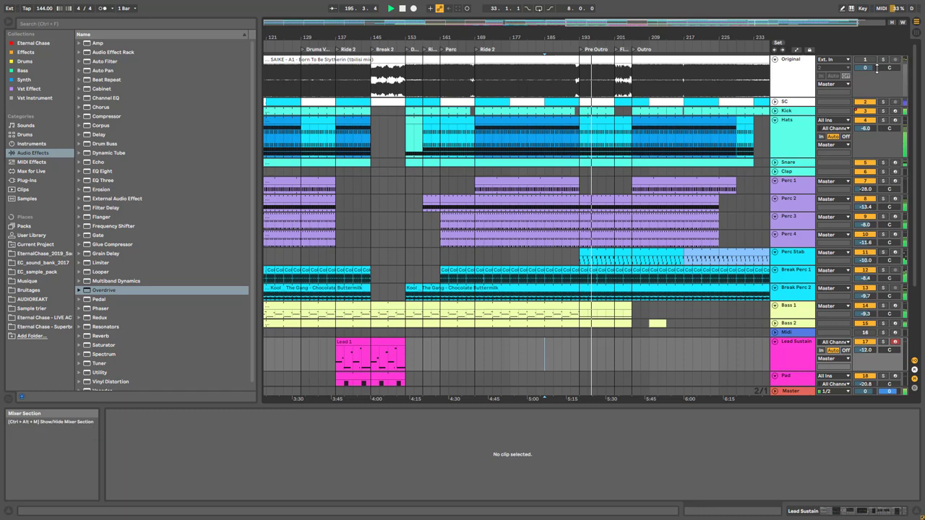
left_click(883, 59)
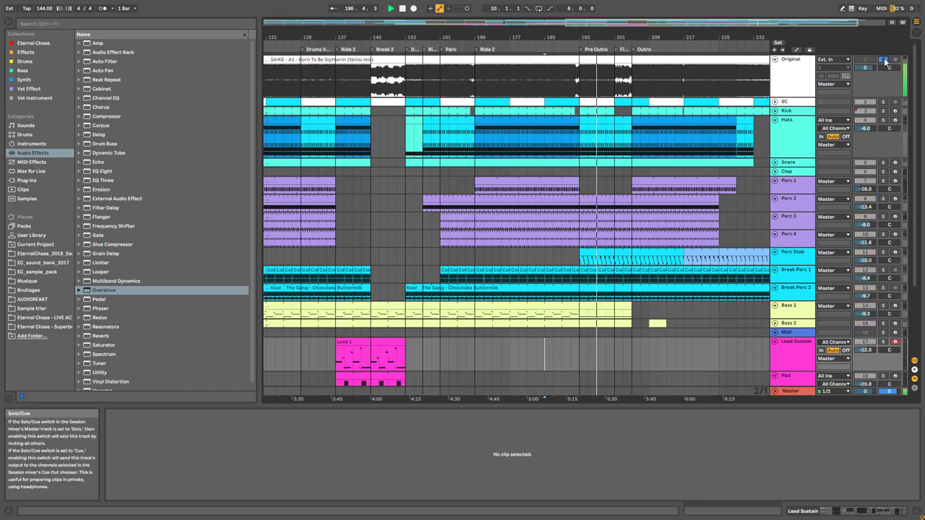
left_click(883, 59)
scroll(636, 311, "down", 2)
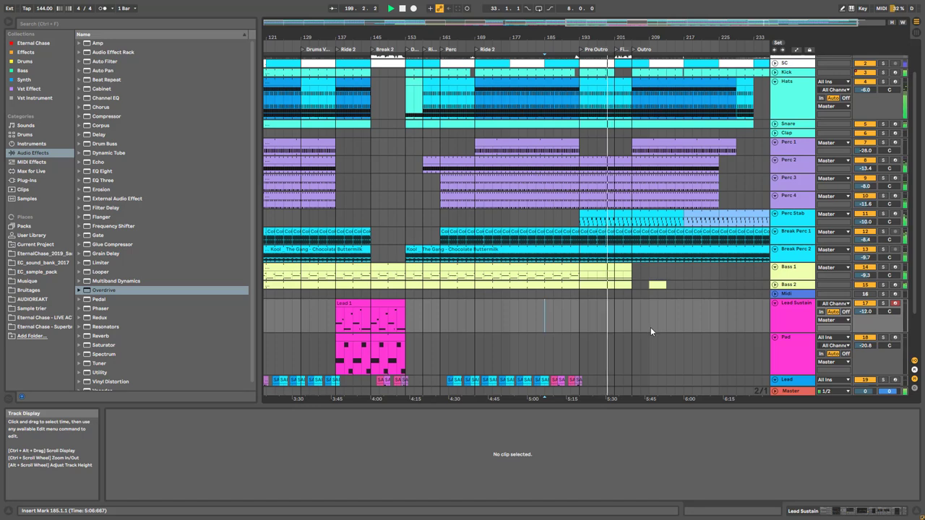
scroll(684, 301, "up", 2)
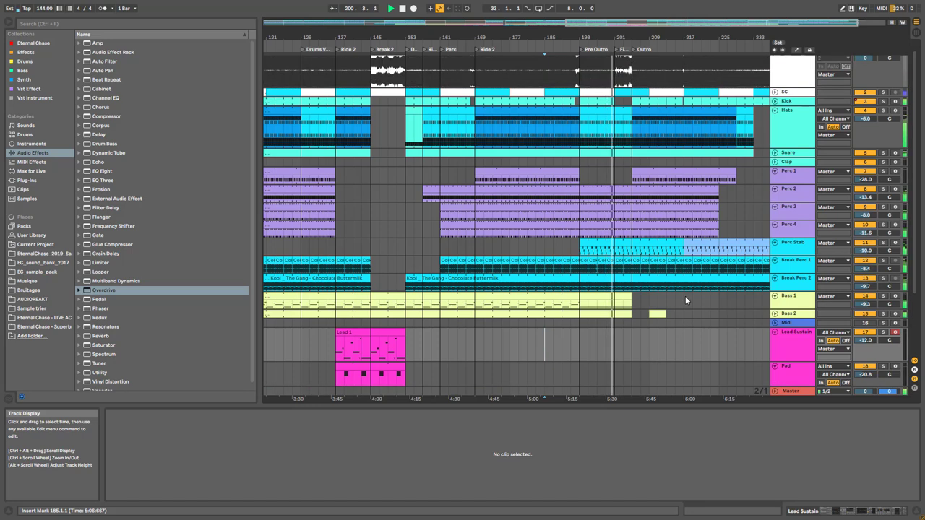
scroll(798, 295, "down", 2)
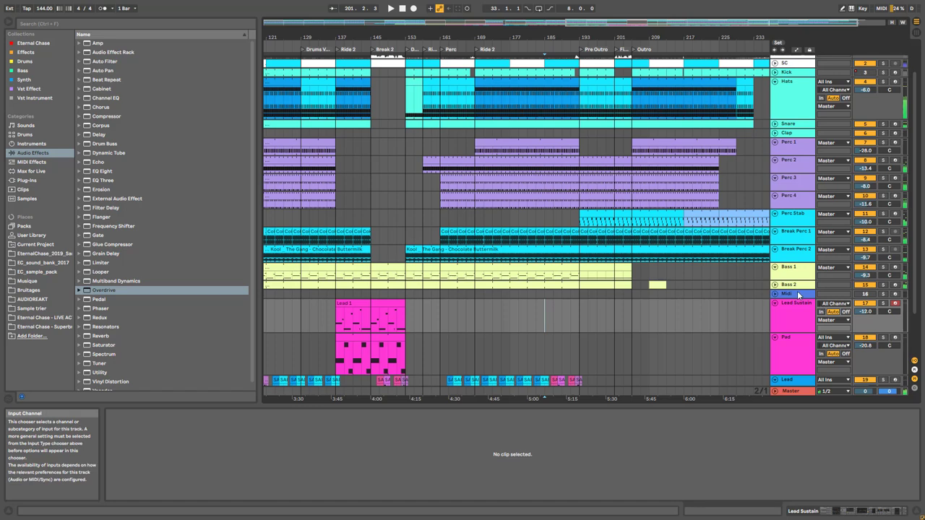
Step: Unfold the Bass 2 track and play the fill before the Outro from bar 203
left_click(774, 285)
left_click(596, 299)
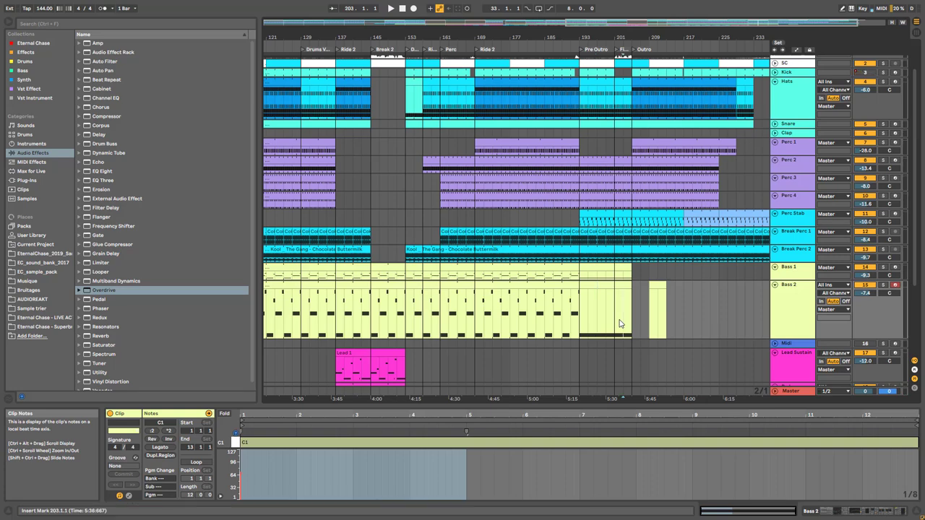
key("space")
scroll(651, 134, "up", 2)
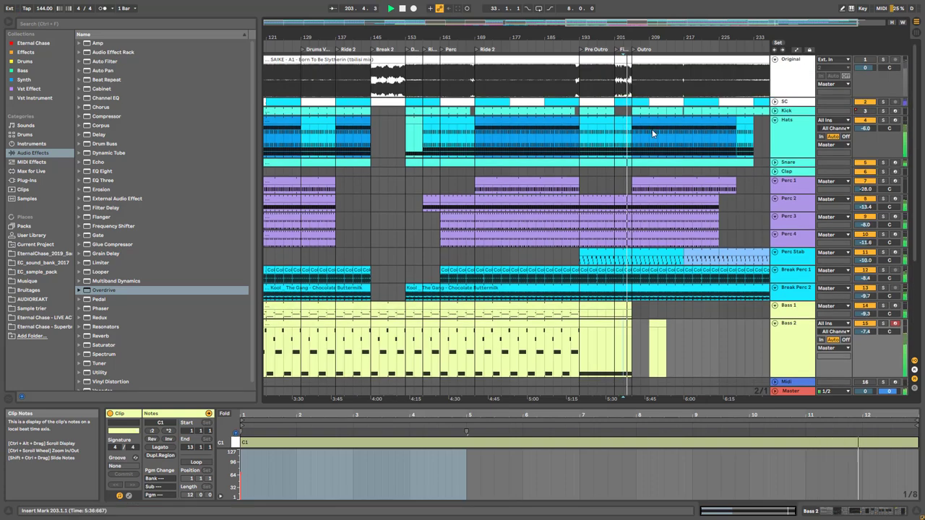
Step: Show the arrangement through its end and examine which tracks continue through the Outro
left_click_drag(637, 37, 564, 37)
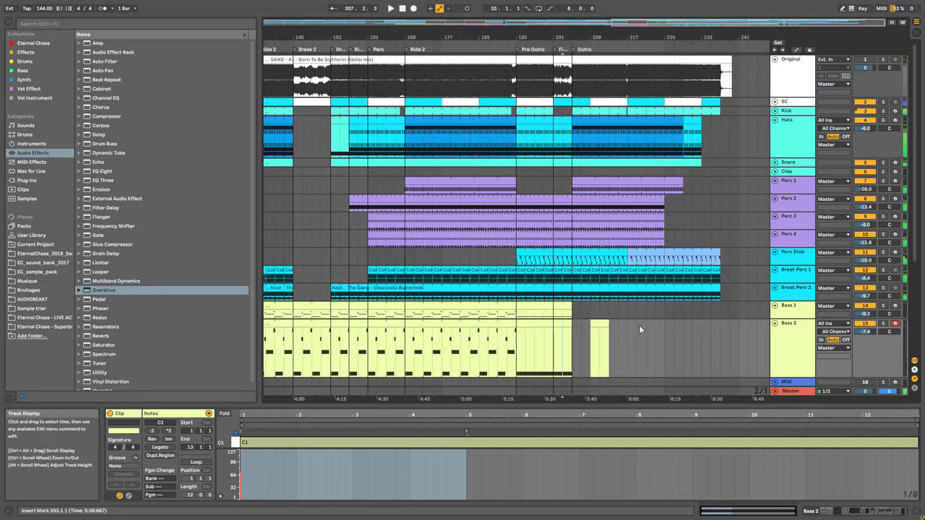
scroll(649, 256, "down", 4)
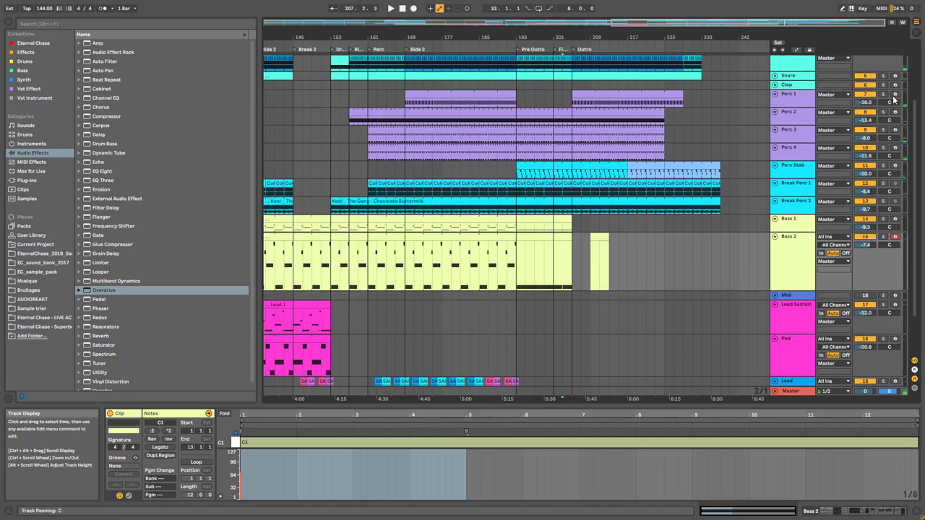
scroll(647, 297, "down", 2)
scroll(738, 219, "up", 5)
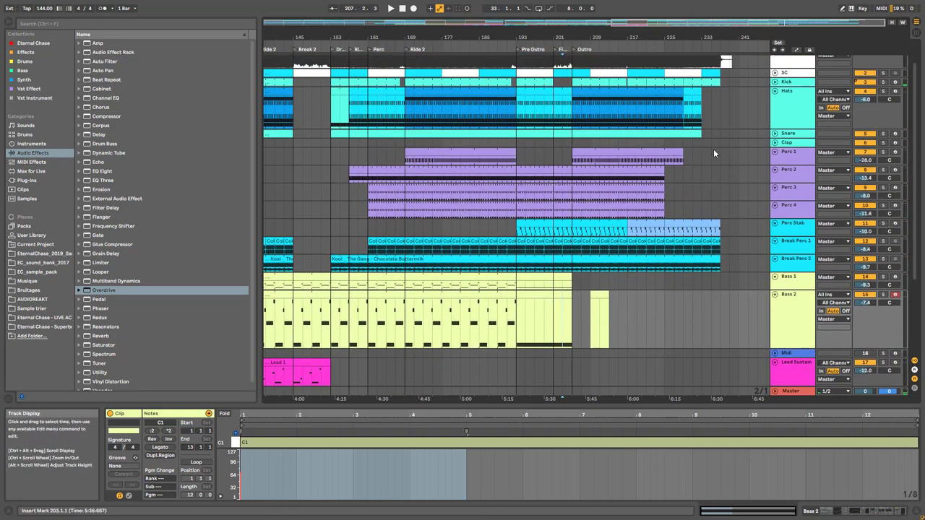
Step: Zoom out to the whole arrangement and adjust the Hats, Pad, Lead and Midi track heights so all tracks fit
left_click_drag(668, 37, 673, 6)
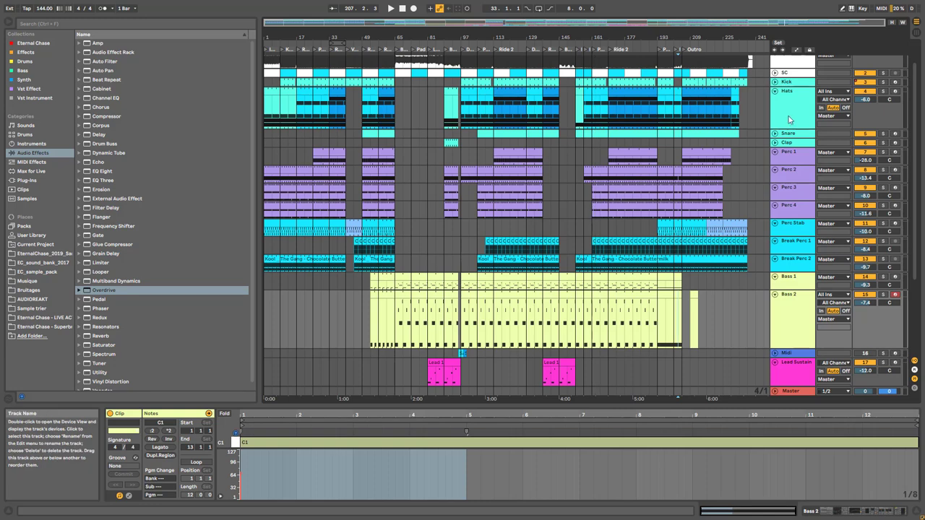
left_click_drag(792, 115, 791, 92)
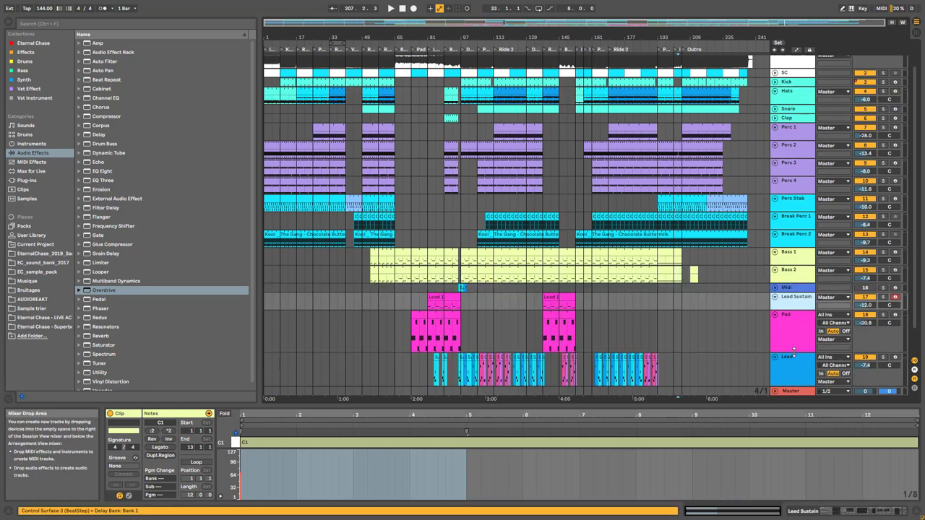
left_click_drag(794, 352, 795, 329)
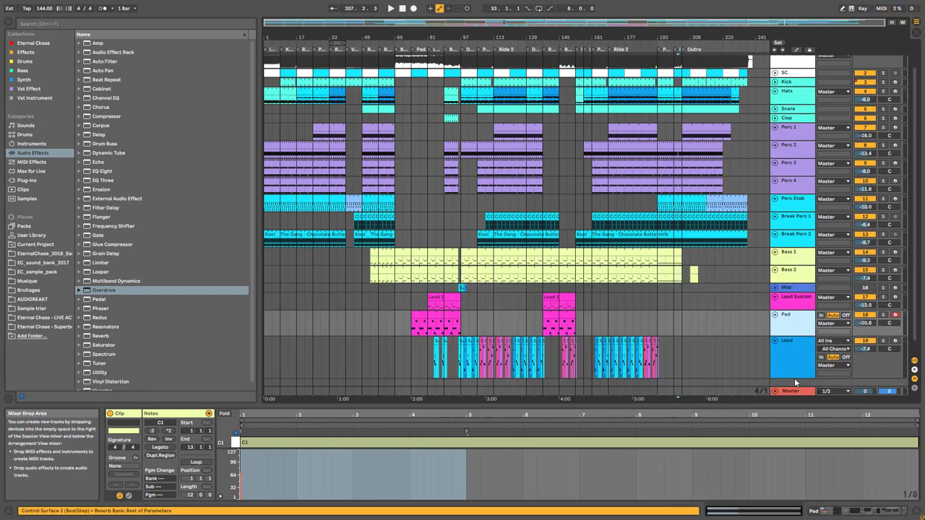
left_click_drag(795, 379, 796, 352)
left_click_drag(794, 292, 795, 300)
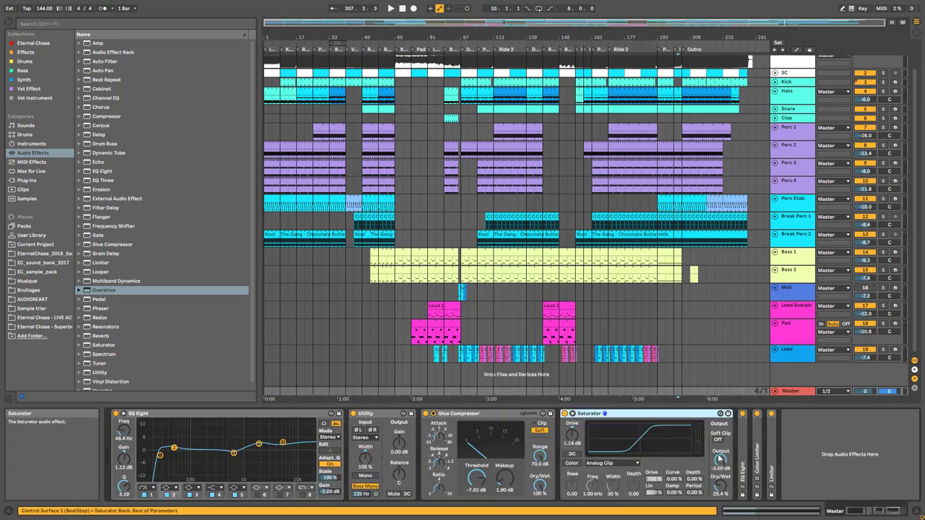
Step: Unfold the collapsed EQ Eight, Color Limiter and Limiter in the Master track's device chain
double_click(743, 461)
mouse_move(838, 511)
left_mouse_down()
mouse_move(872, 512)
mouse_move(844, 512)
left_mouse_up()
double_click(851, 477)
double_click(864, 477)
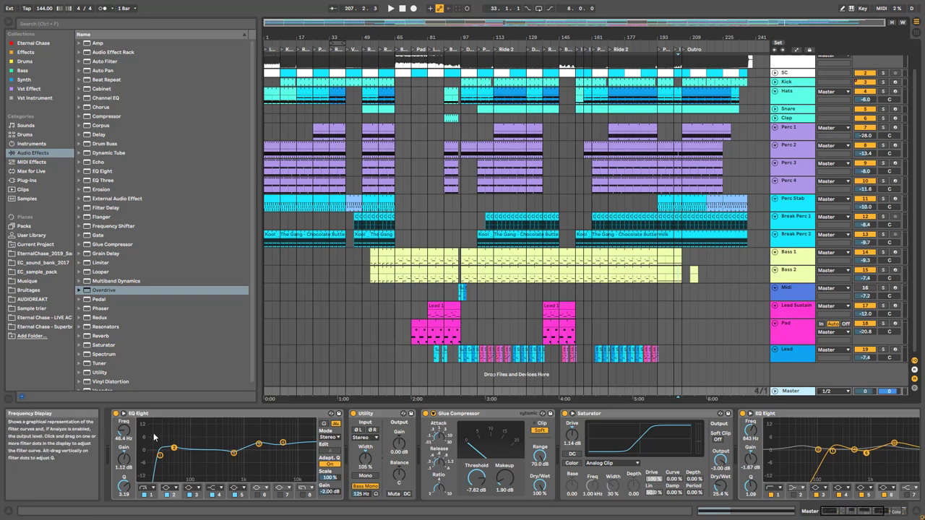
Step: Bypass the Master devices that follow the first EQ Eight, including the Utility
scroll(831, 463, "right", 5)
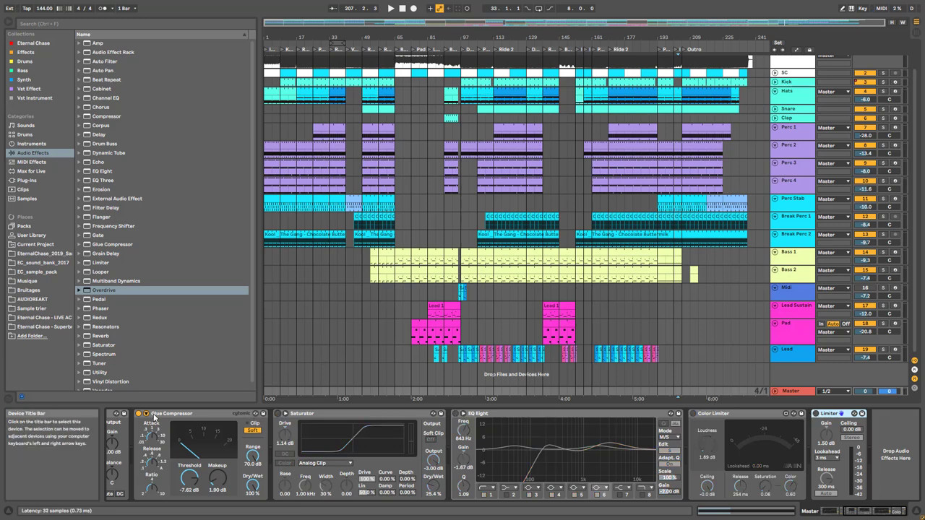
left_click_drag(871, 512, 815, 502)
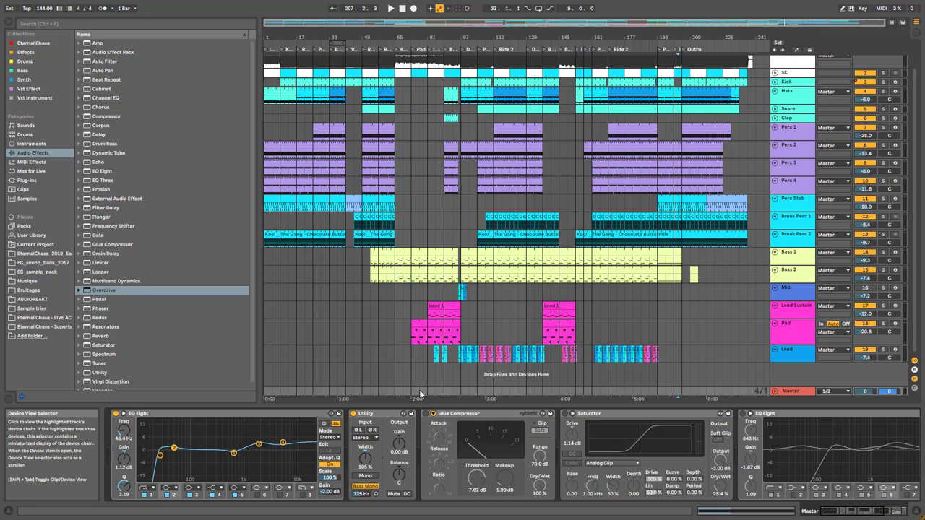
left_click(352, 415)
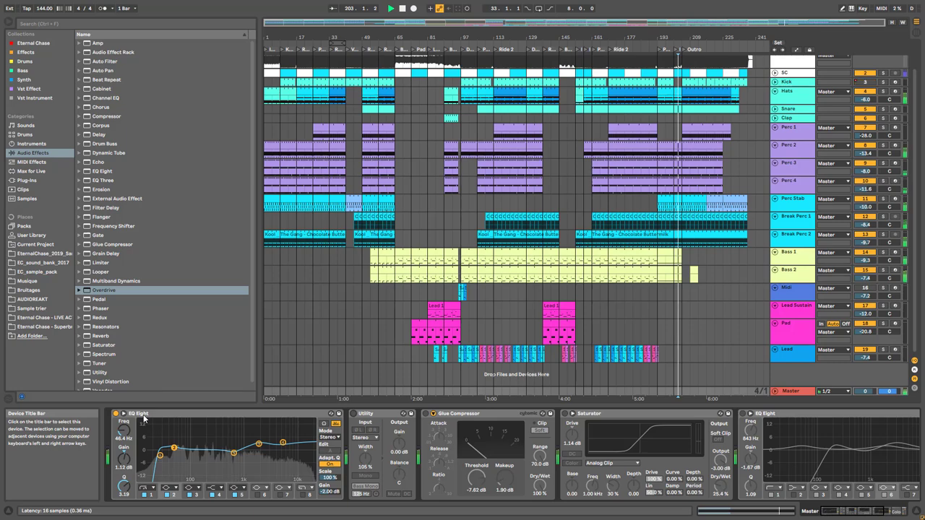
Step: Play the arrangement from bar 25 and show the Master track's device chain
left_click(311, 365)
key("space")
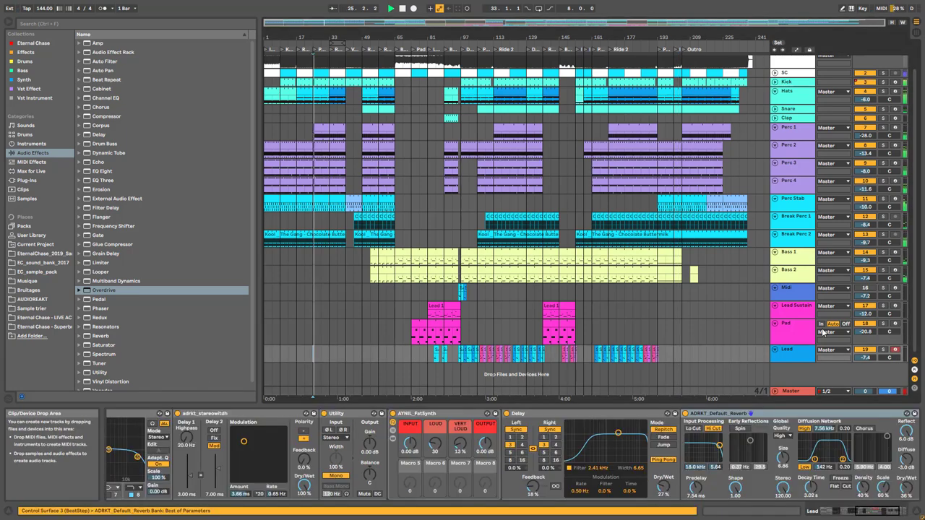
left_click(792, 391)
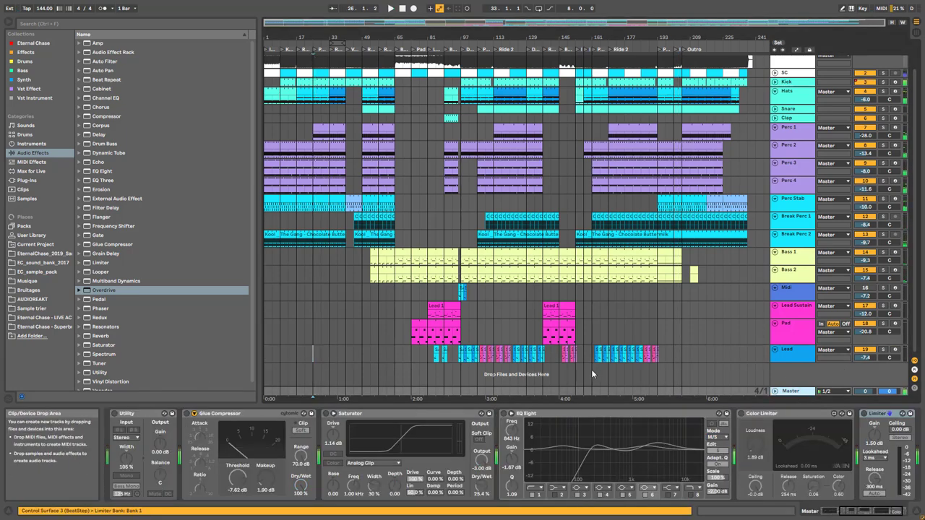
Step: Loop 16 bars of the last Ride 2 section from bar 169 and start playback
left_click(613, 327)
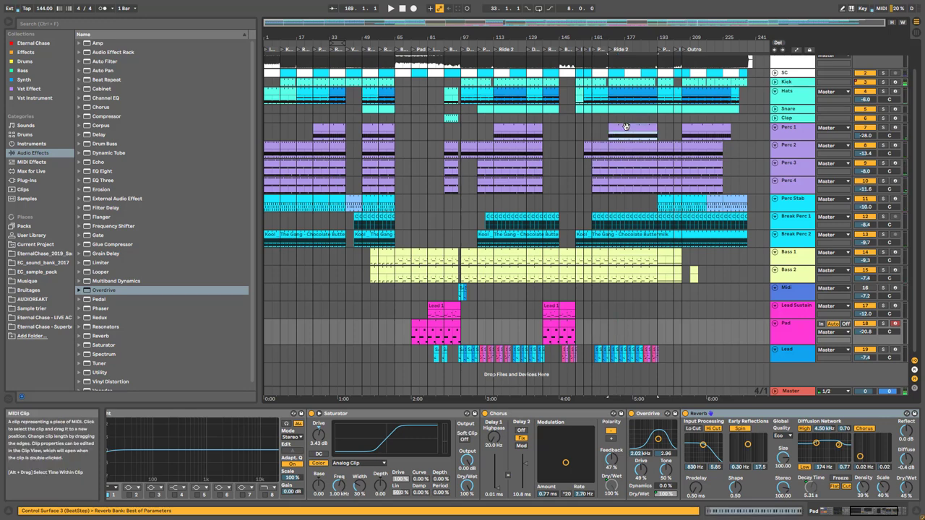
left_click(626, 127)
key("space")
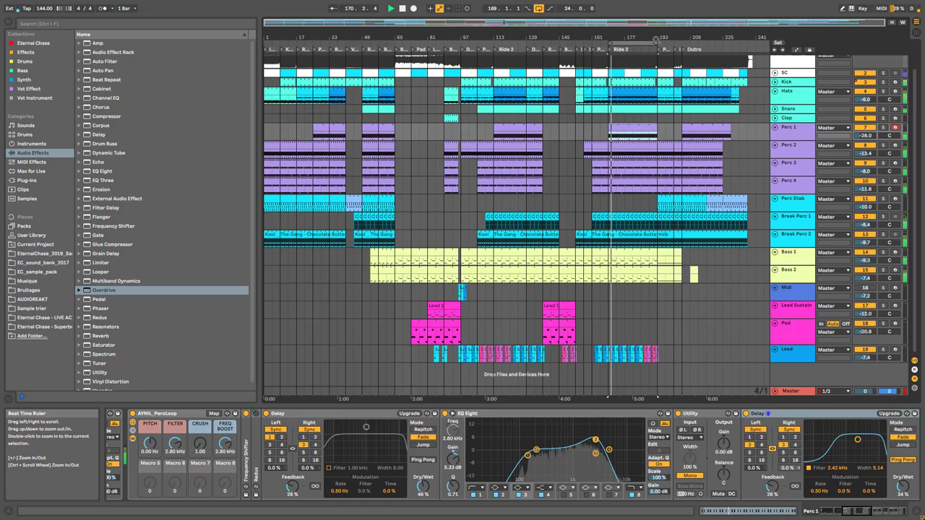
left_click_drag(657, 43, 641, 44)
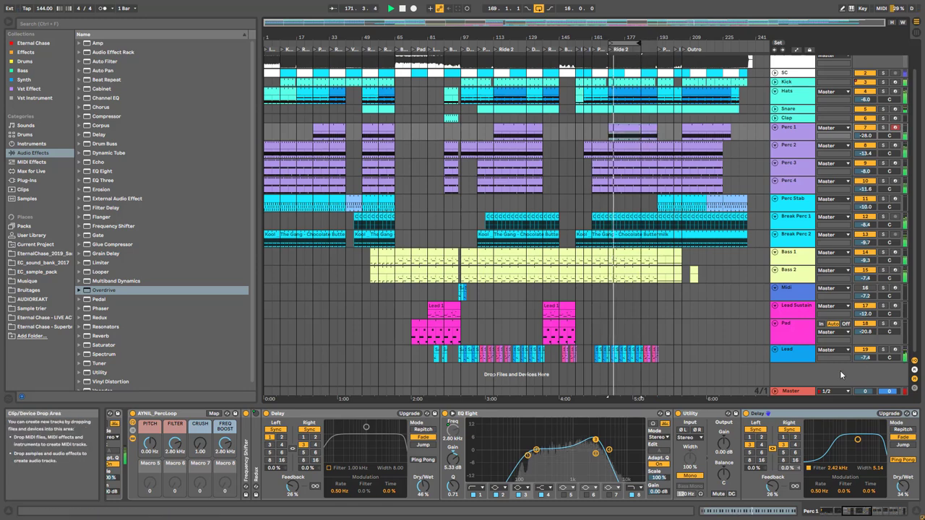
Step: Show the start of the Master chain and compare the loop with its first EQ Eight bypassed and active
left_click(798, 391)
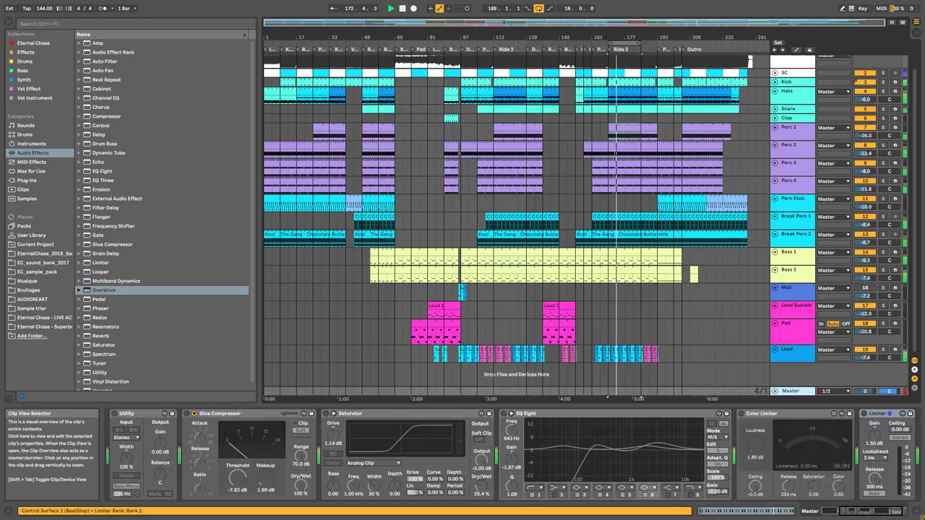
left_click_drag(861, 510, 833, 511)
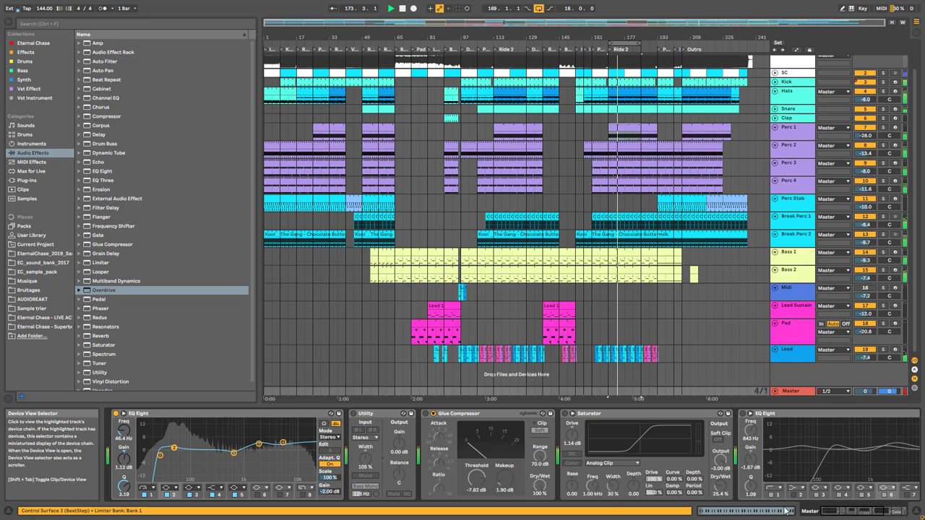
left_click(114, 415)
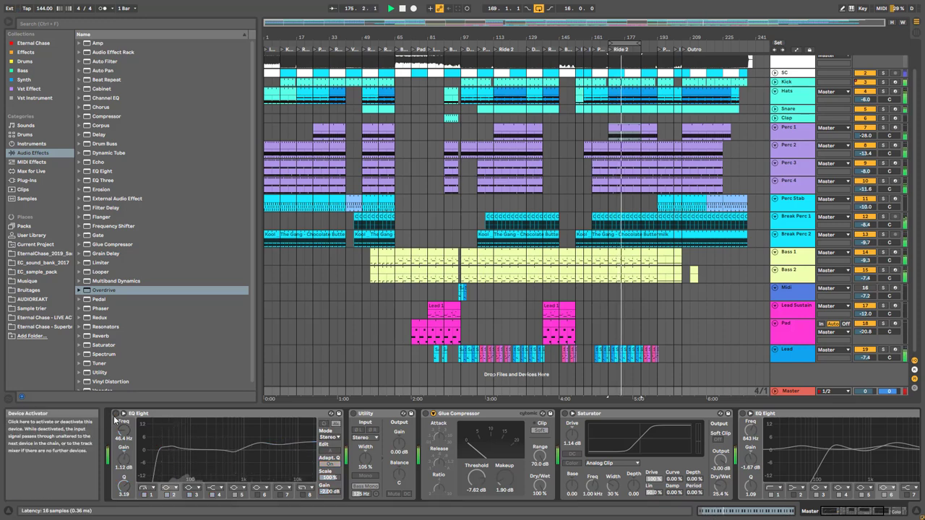
left_click(115, 414)
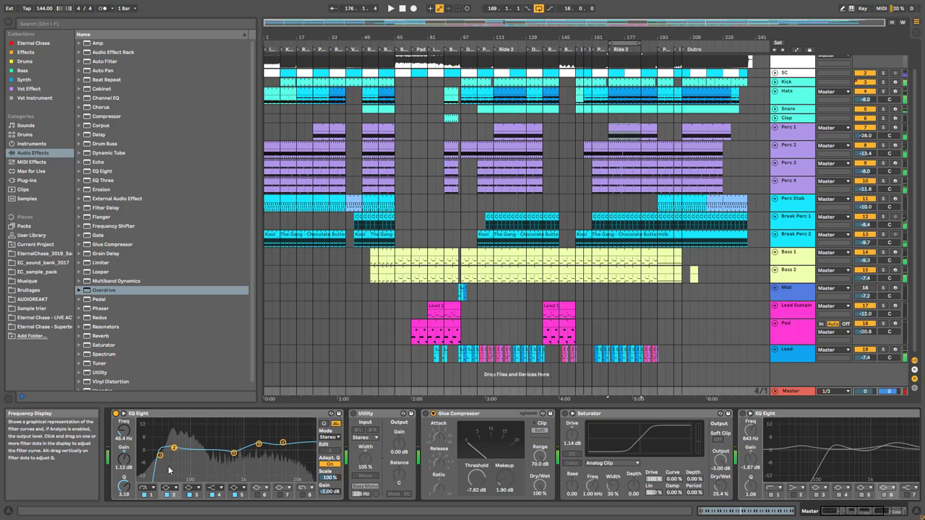
Step: Examine the filter bands of the Master's first EQ Eight against the playing loop and stop playback
left_click(154, 496)
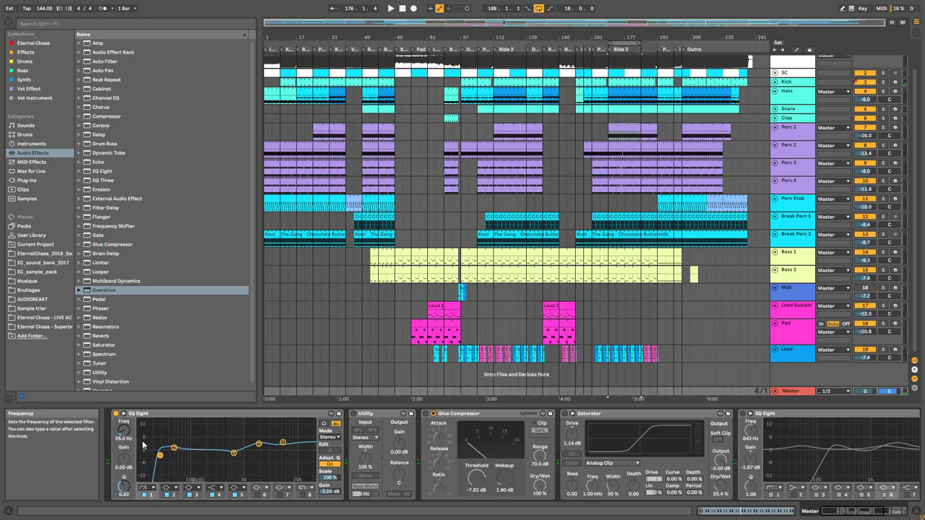
key("space")
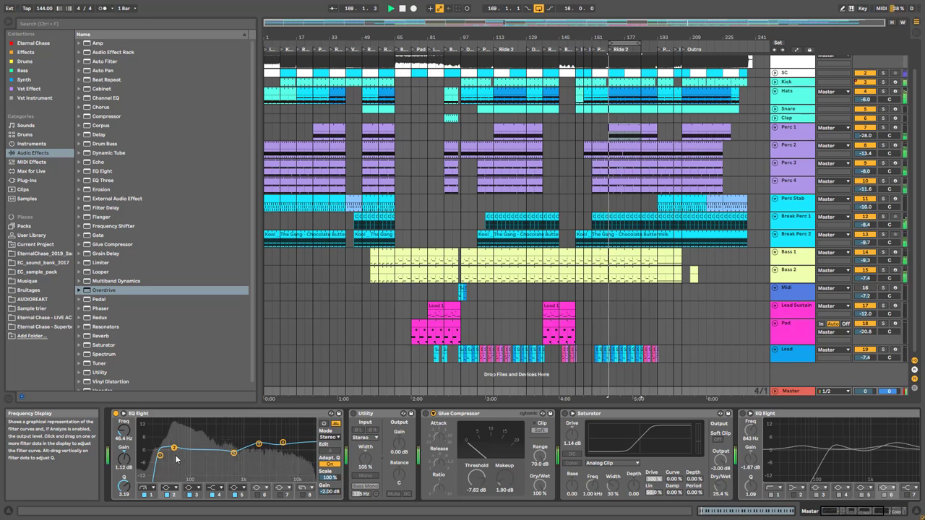
left_click(171, 496)
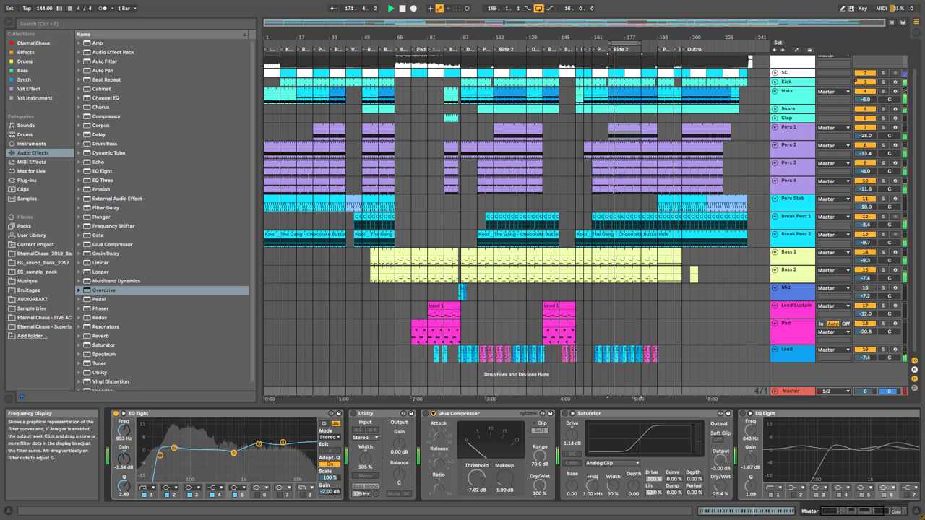
left_click(237, 496)
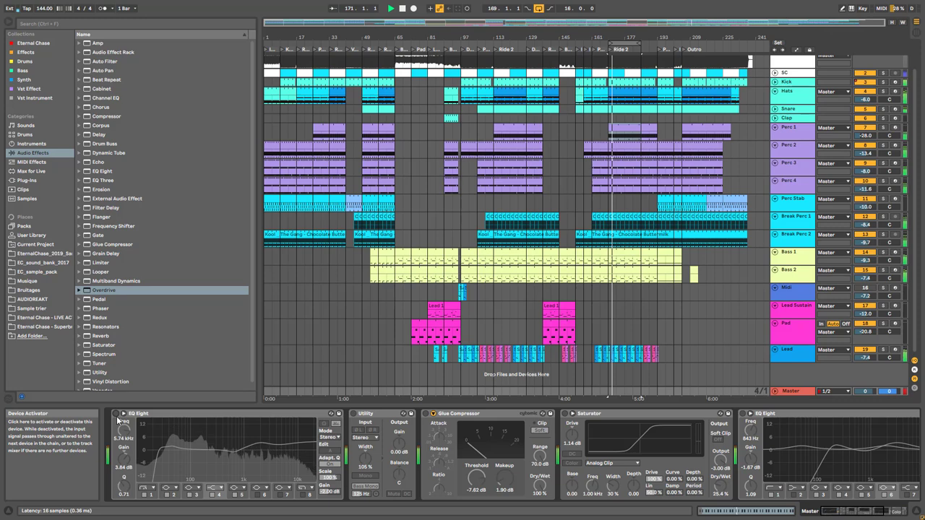
key("space")
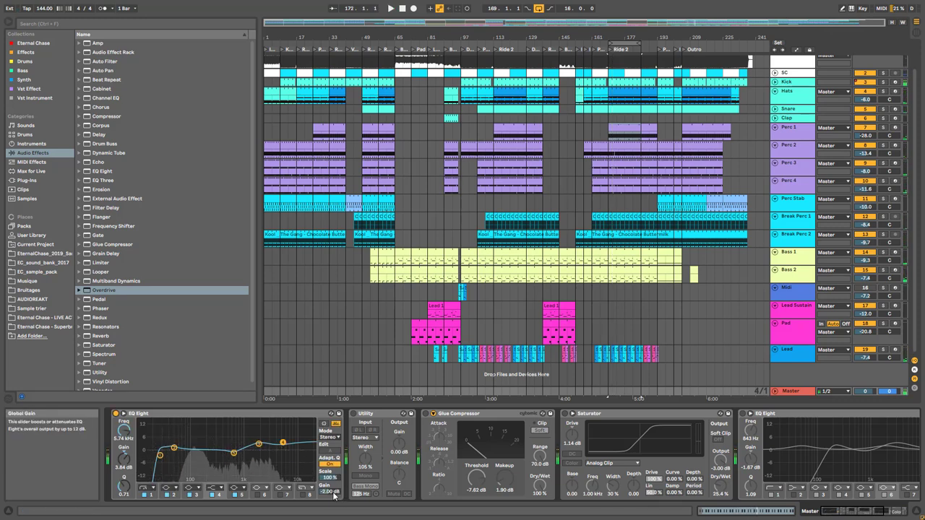
Step: Activate the Master's Utility and compare the playing loop with it bypassed and active, leaving it on
left_click(354, 414)
key("space")
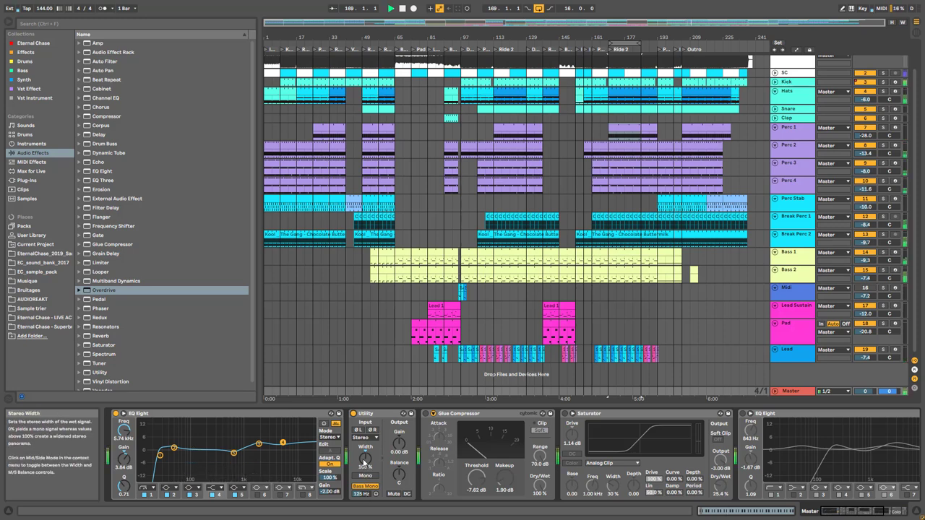
left_click(353, 413)
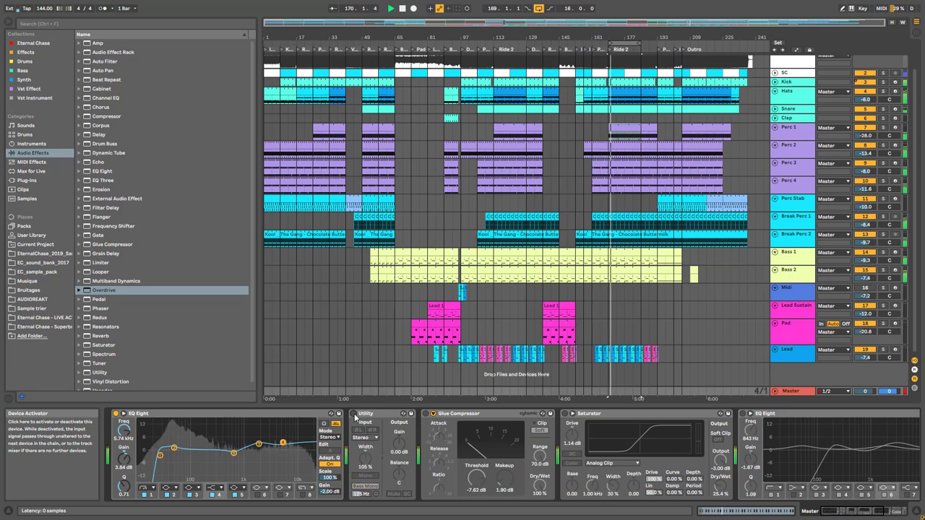
left_click(353, 413)
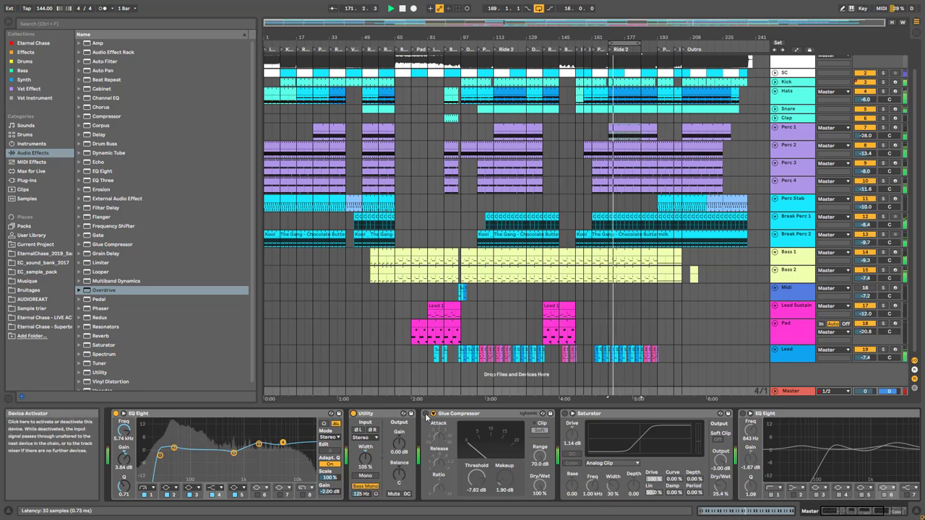
Step: Activate the Master's Glue Compressor and compare the loop with its Soft clipping off and on, leaving Soft enabled
left_click(426, 414)
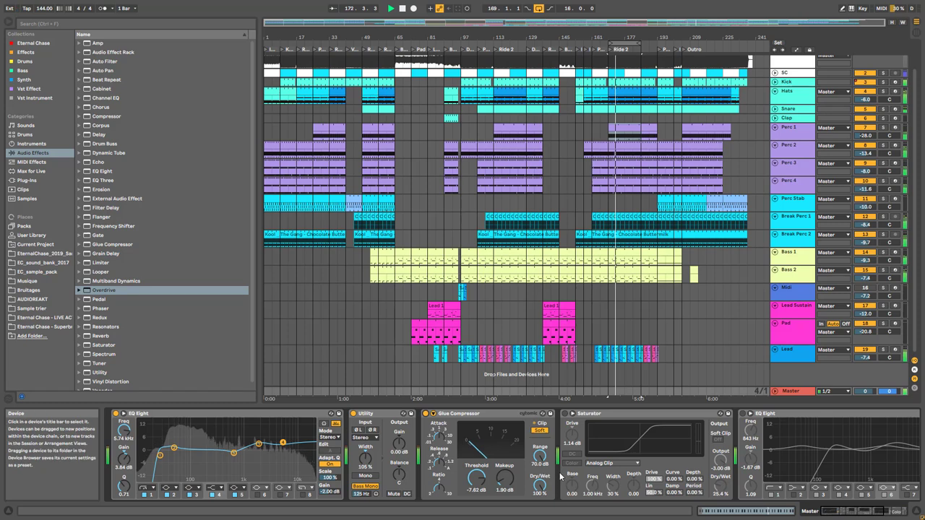
key("space")
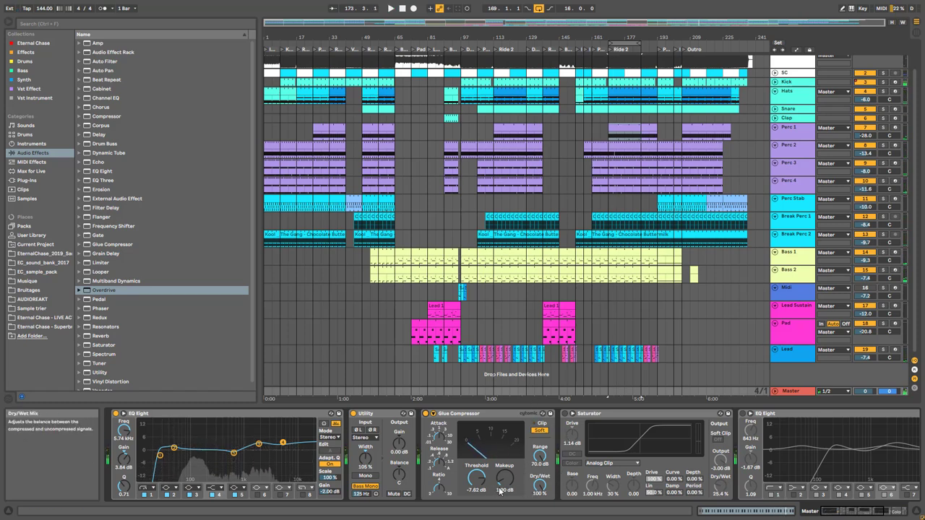
key("space")
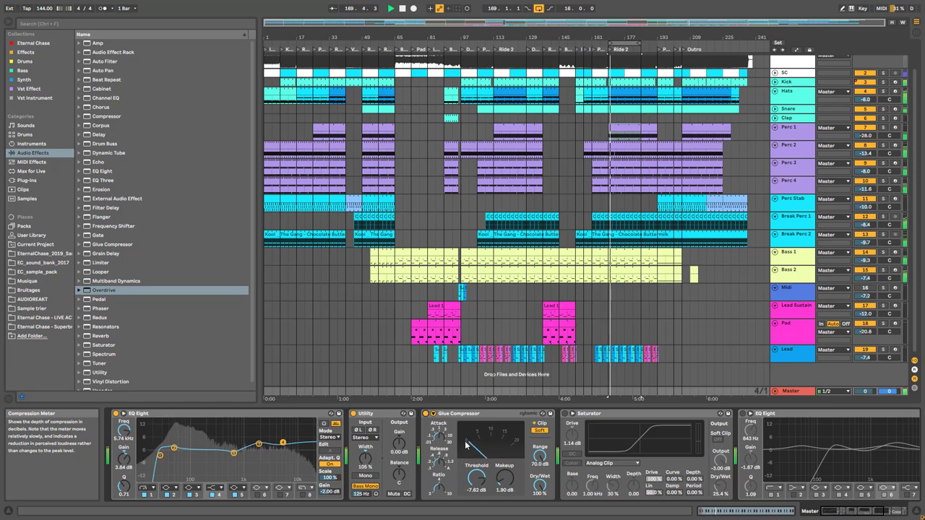
left_click(540, 430)
left_click(542, 430)
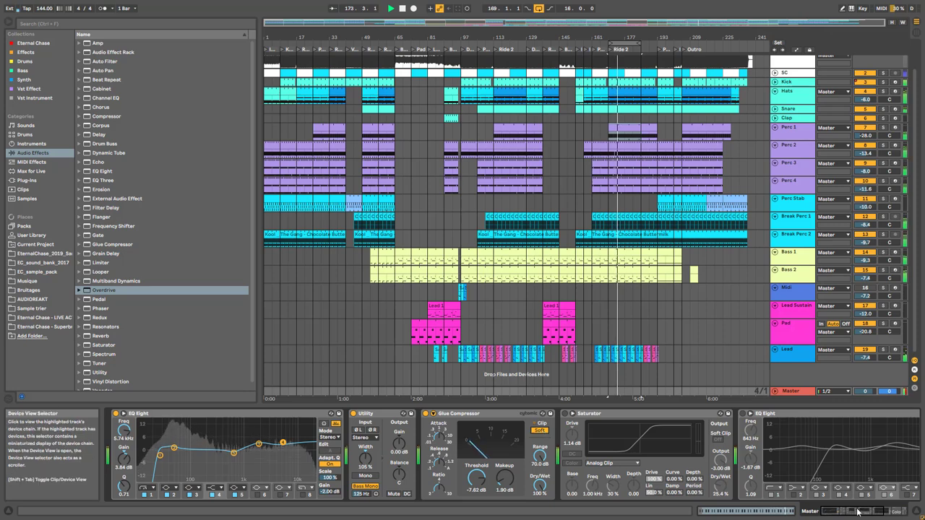
Step: Activate the Master's Saturator and compare the playing loop with it bypassed and active, leaving it on
left_click_drag(859, 511, 869, 511)
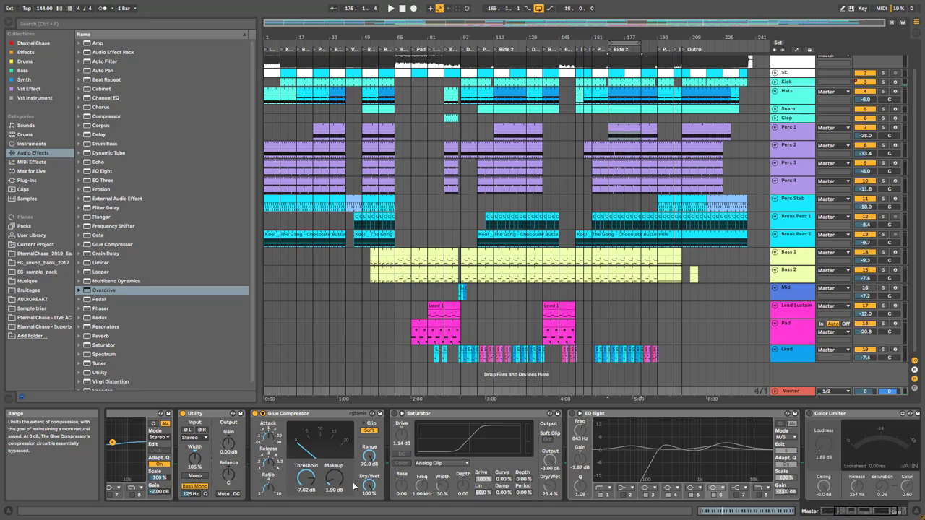
key("space")
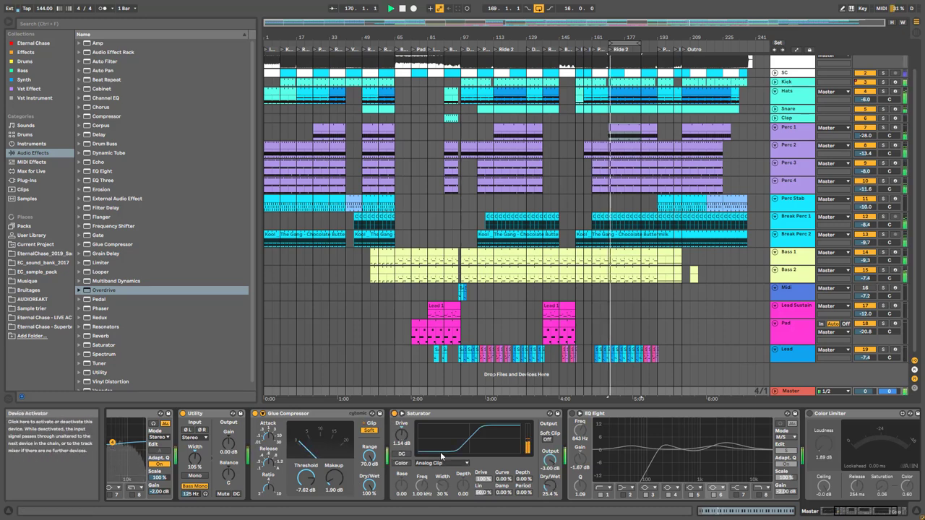
left_click(860, 513)
left_click_drag(859, 513, 867, 513)
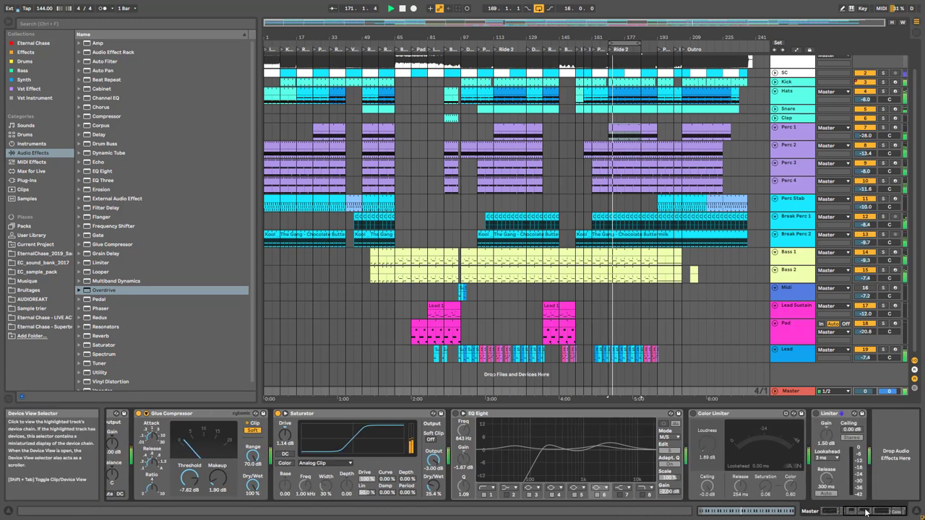
left_click(278, 414)
left_click(278, 414)
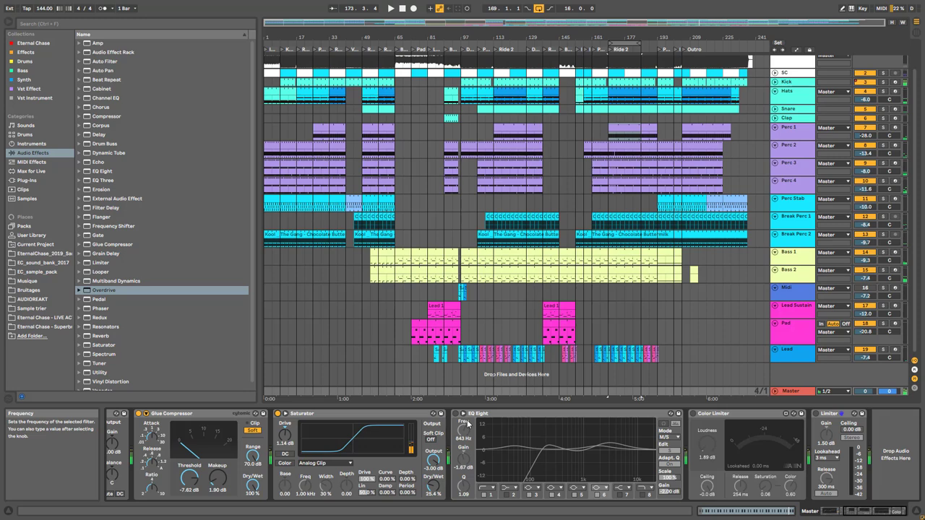
Step: Activate the Master's second EQ Eight and compare the playing loop with it bypassed and active, leaving it on
left_click(533, 414)
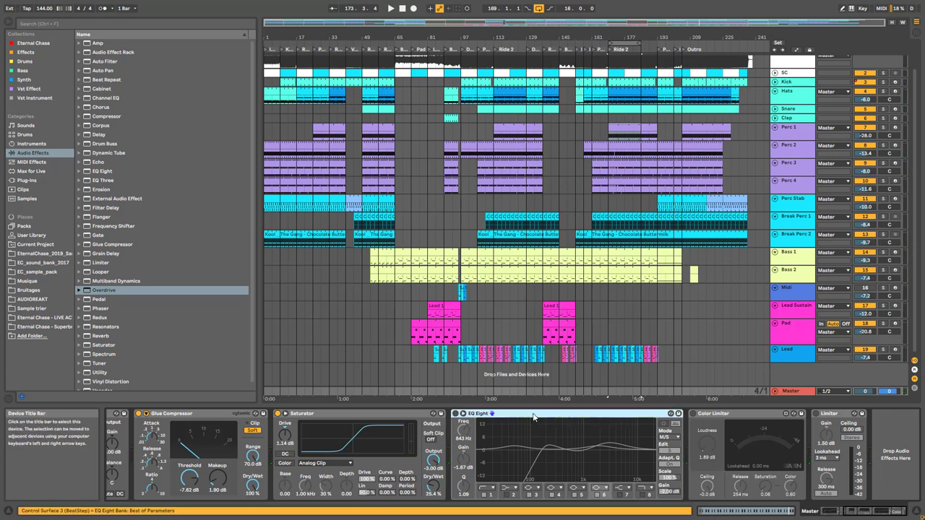
left_click(455, 413)
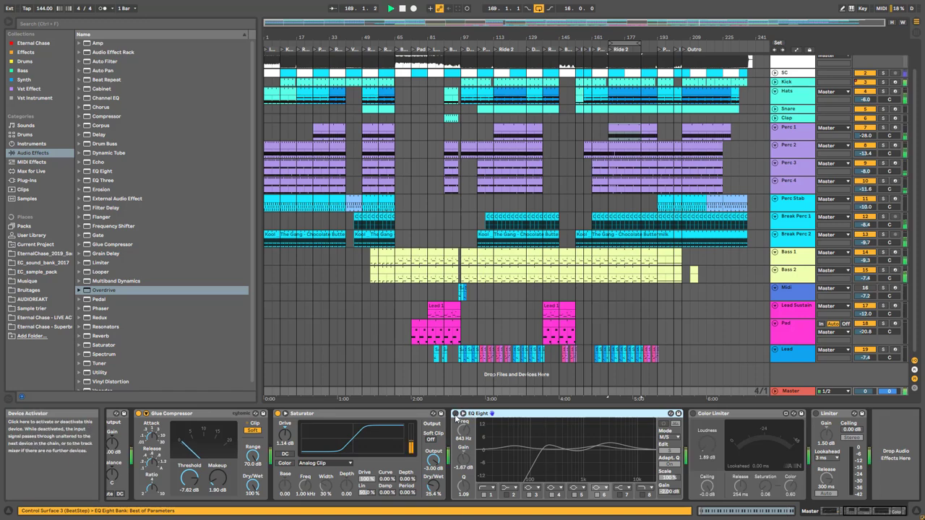
key("space")
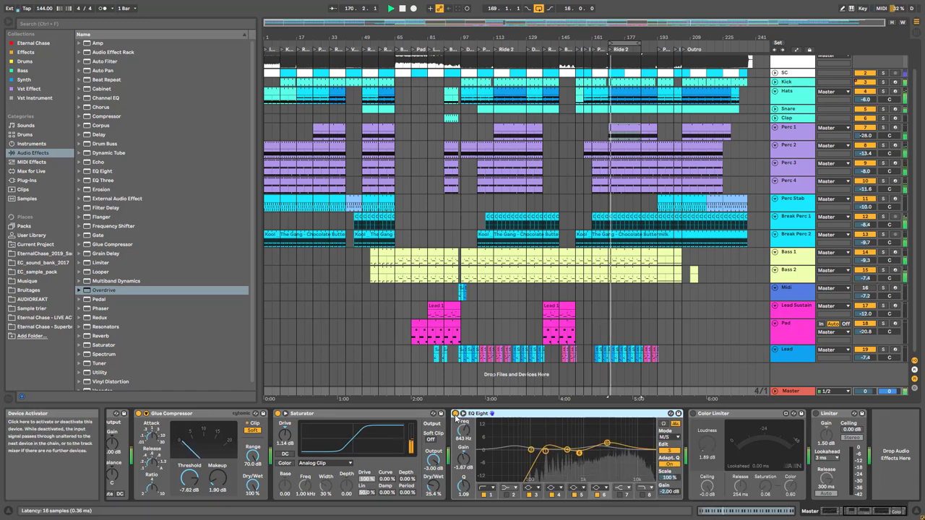
left_click(455, 414)
left_click(455, 414)
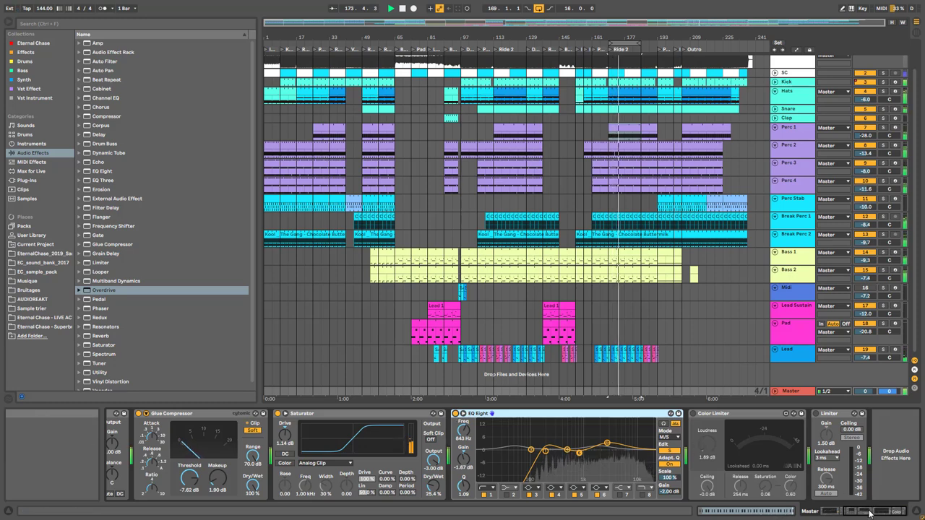
Step: Activate the Master's Color Limiter and compare the playing loop with it bypassed and active, leaving it on
left_click(692, 413)
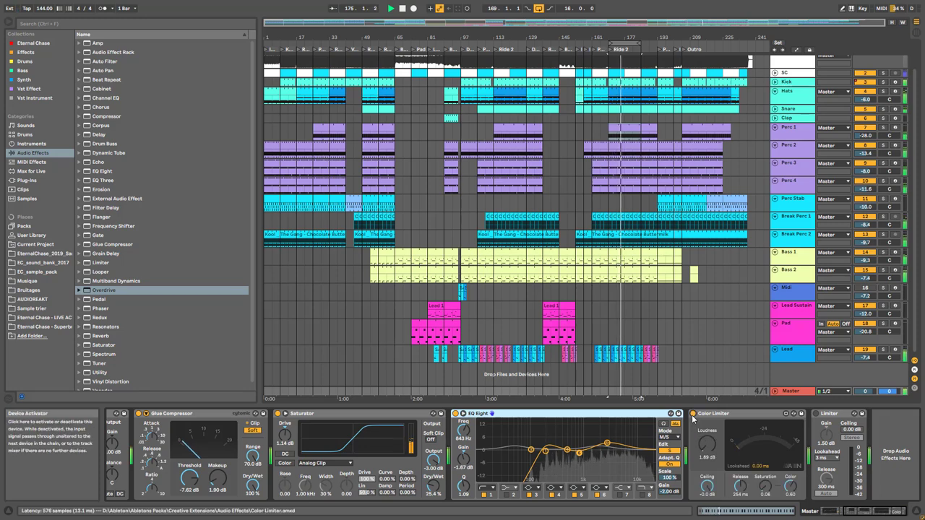
key("space")
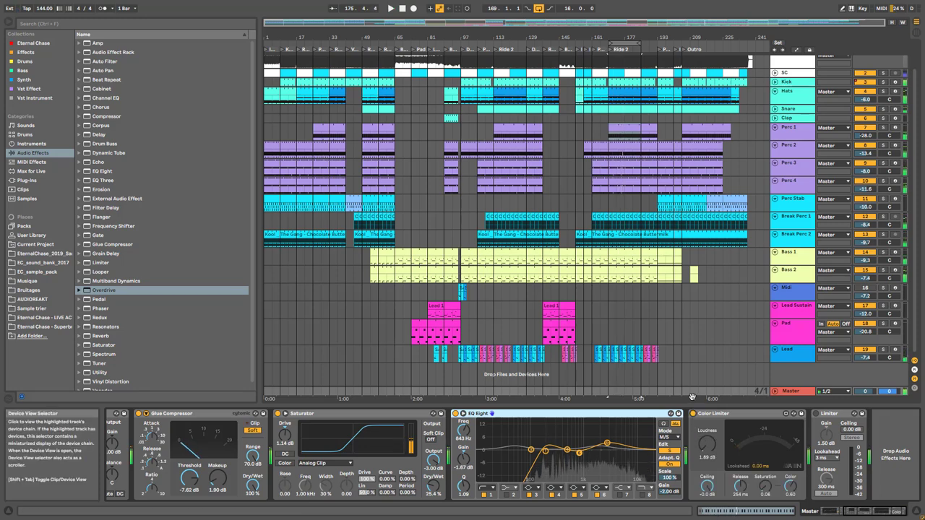
left_click(719, 415)
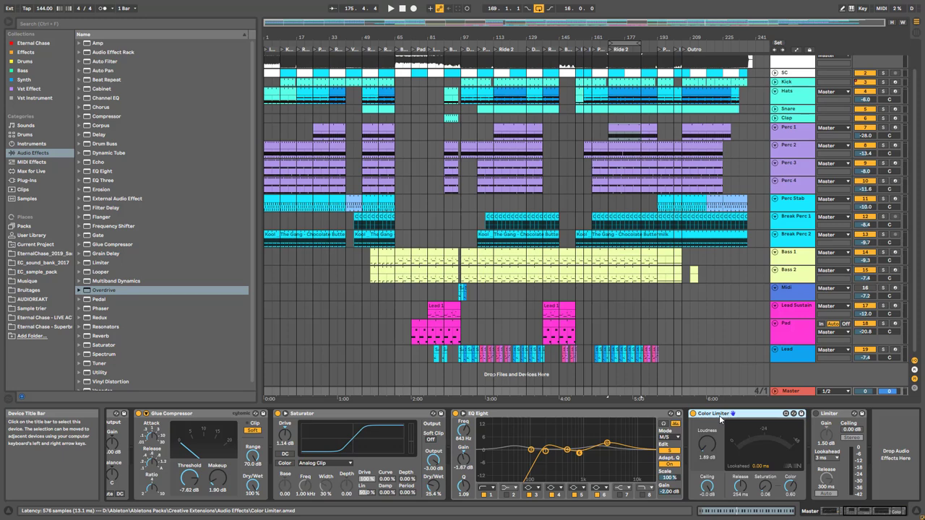
key("space")
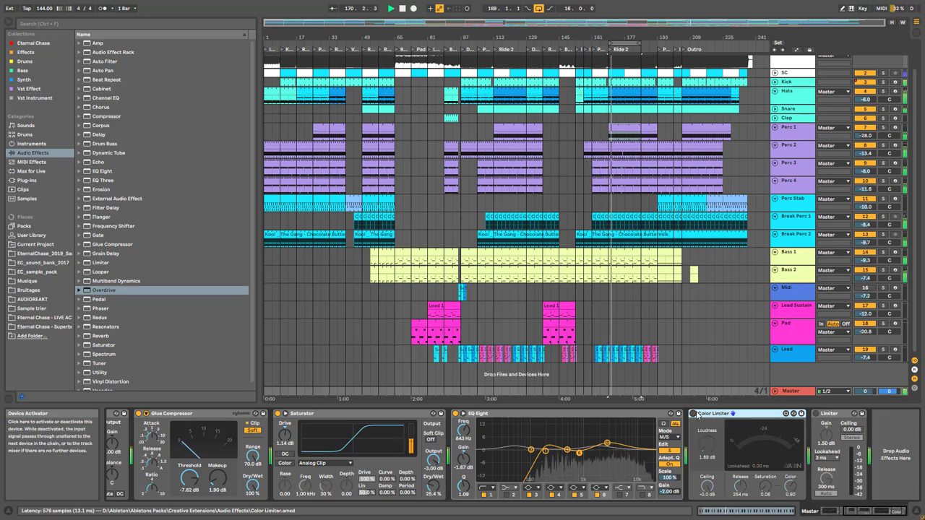
left_click(694, 413)
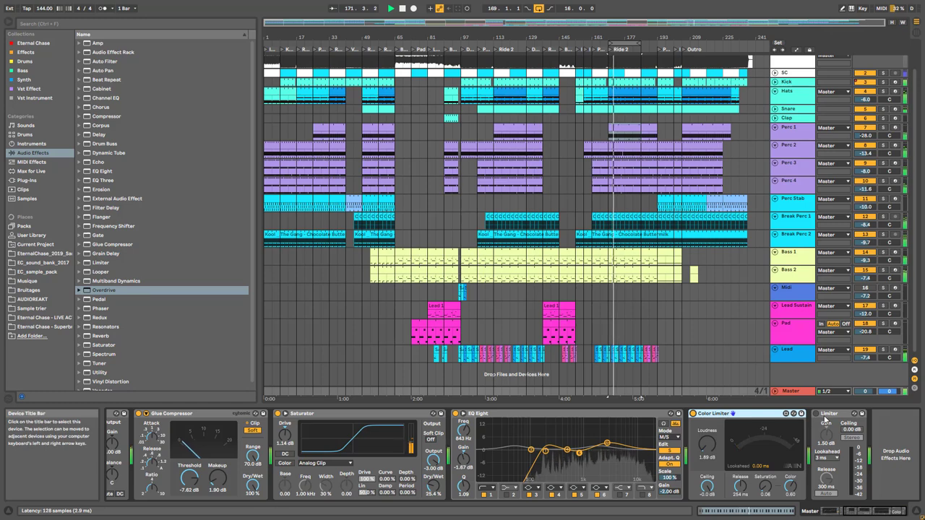
Step: Activate the final Limiter in the Master chain, stop playback and select the Master track
left_click(818, 414)
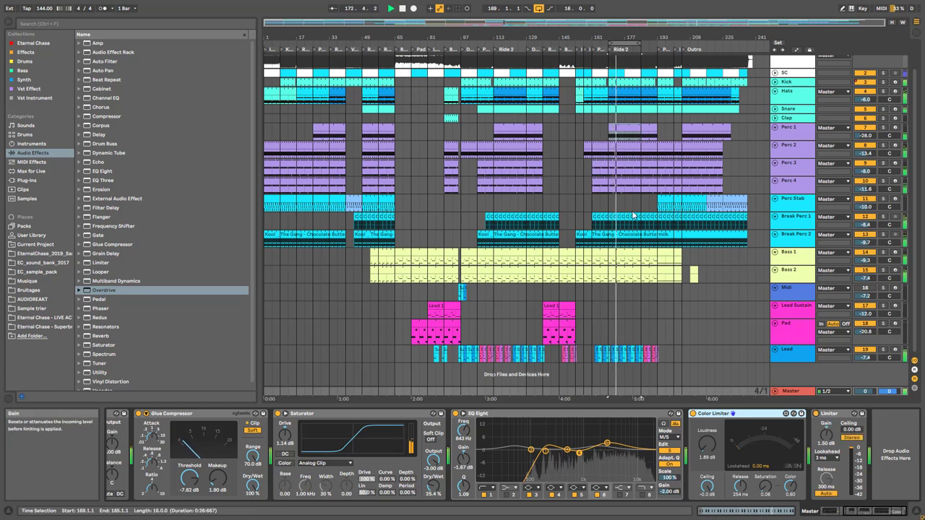
key("space")
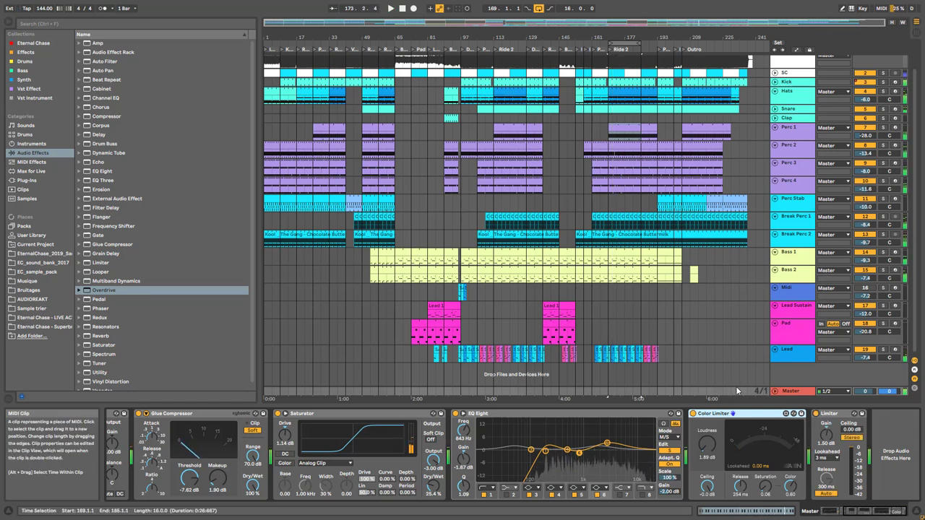
left_click(804, 392)
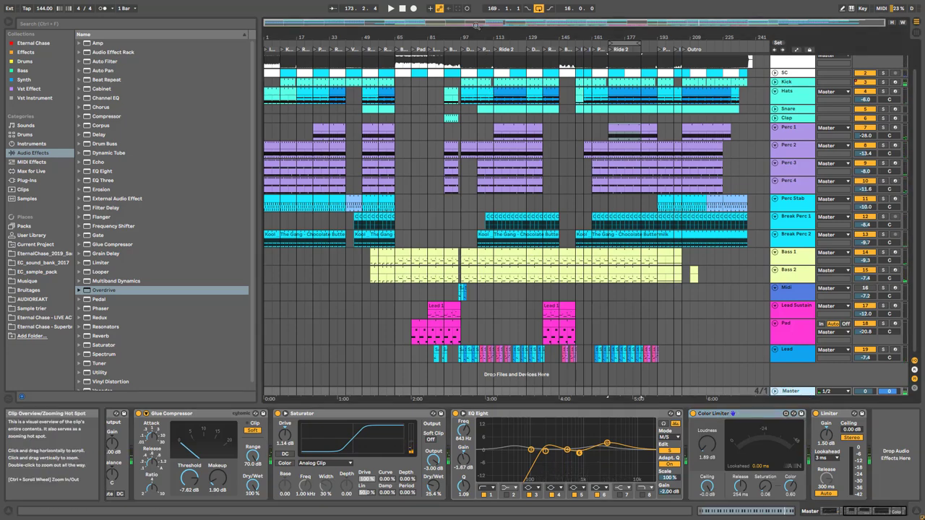
Step: Look over the arrangement and select the Hats clip at bar 17 in Ride 1 to show the Hats device chain
mouse_move(475, 24)
left_mouse_down()
mouse_move(476, 44)
mouse_move(476, 24)
left_mouse_up()
scroll(563, 248, "up", 3)
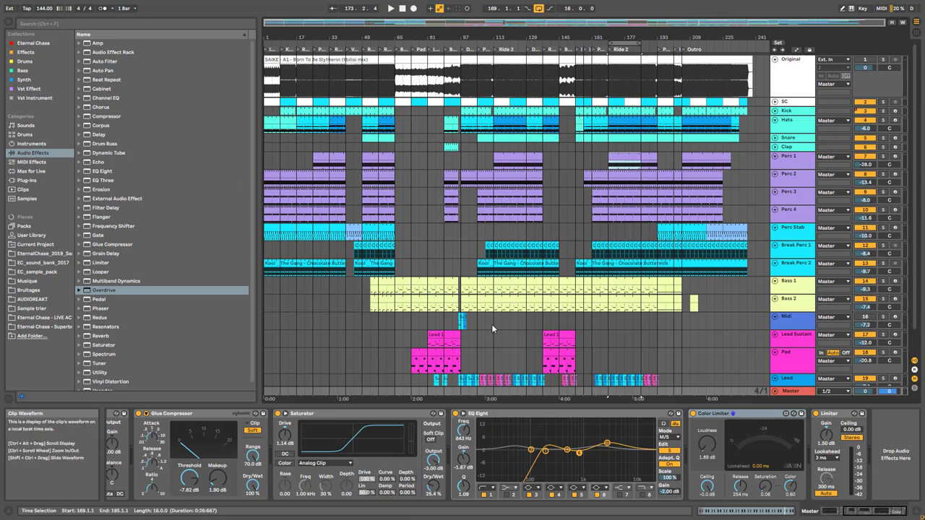
scroll(498, 362, "down", 1)
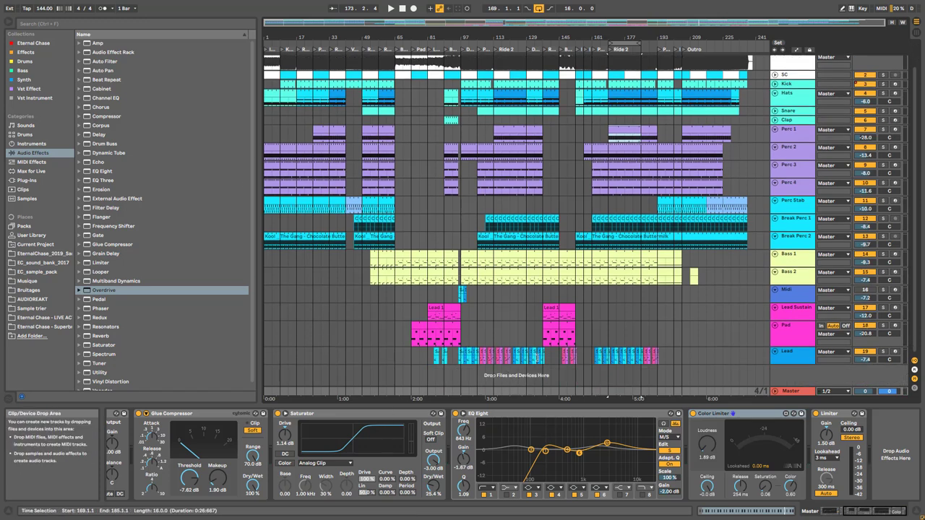
scroll(496, 341, "up", 1)
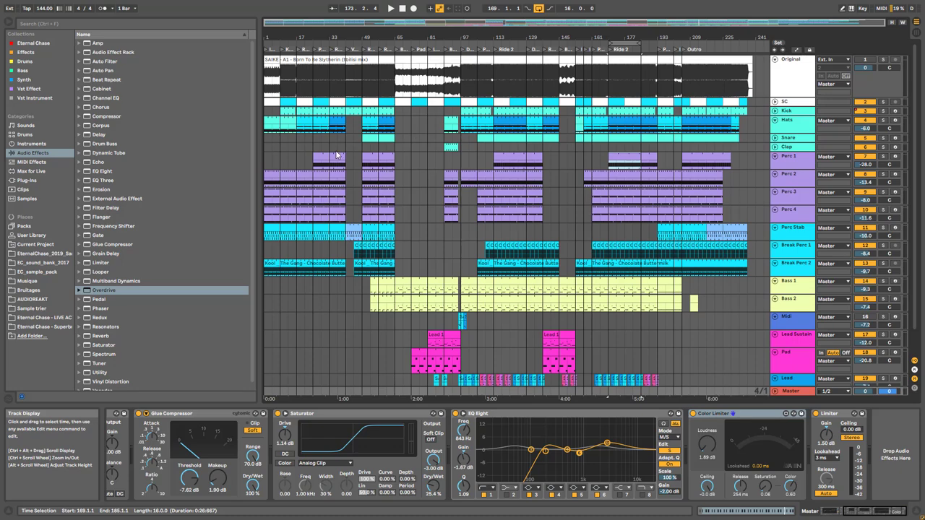
left_click_drag(397, 24, 397, 58)
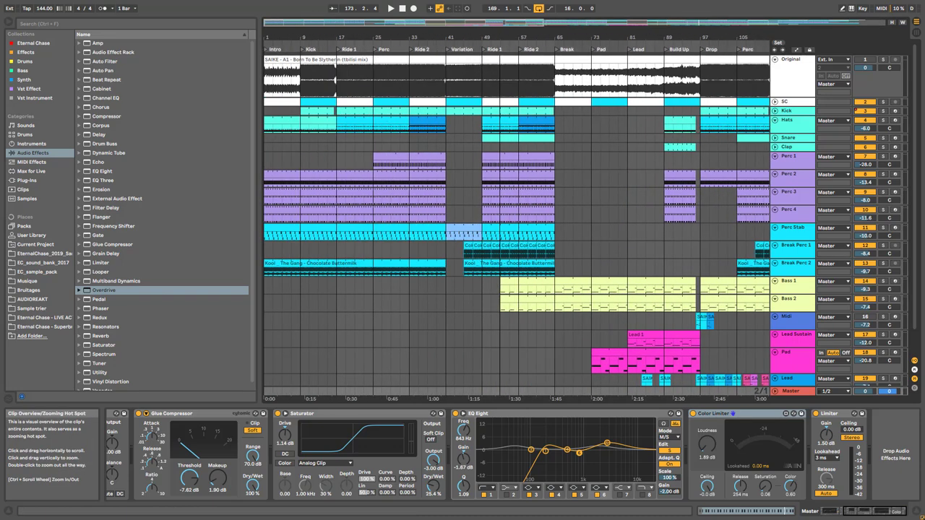
left_click(386, 120)
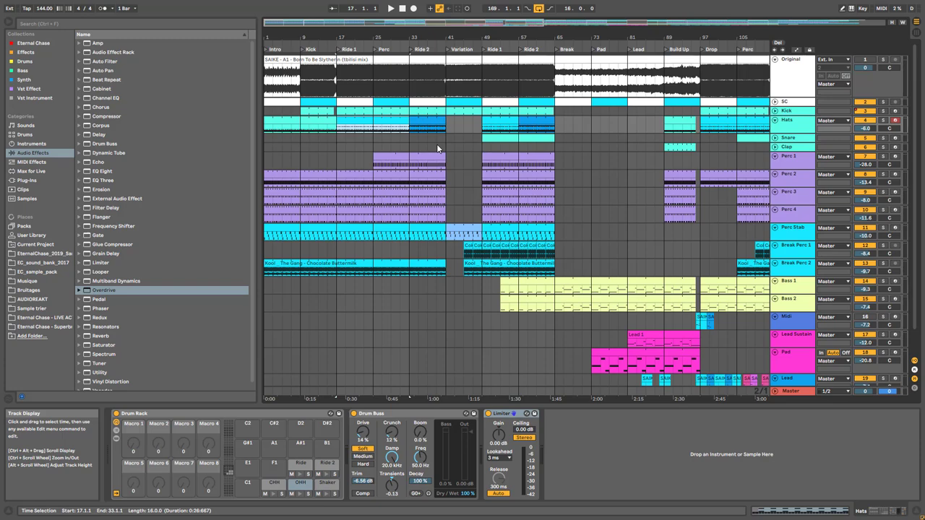
Step: View the whole arrangement and inspect the device chains of the Pad, Lead, Lead Sustain and Midi tracks
left_click_drag(448, 23, 448, 4)
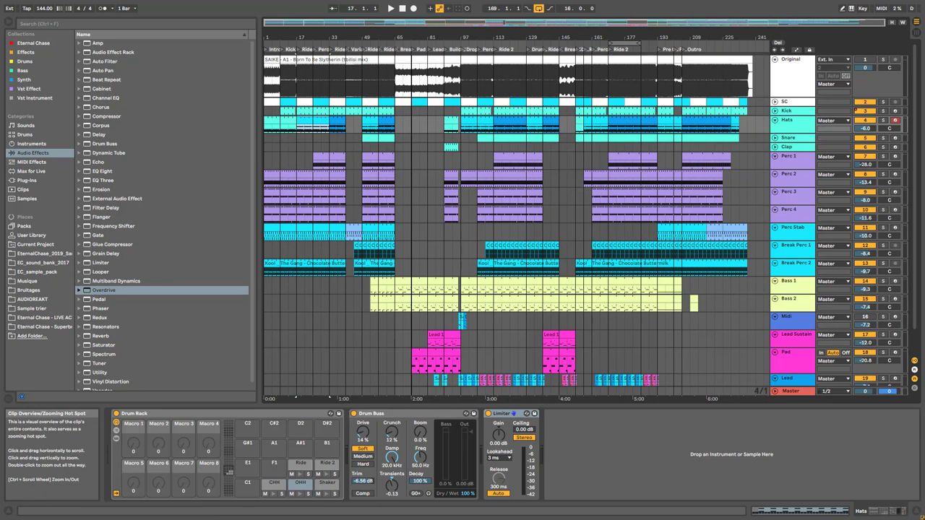
scroll(797, 370, "down", 2)
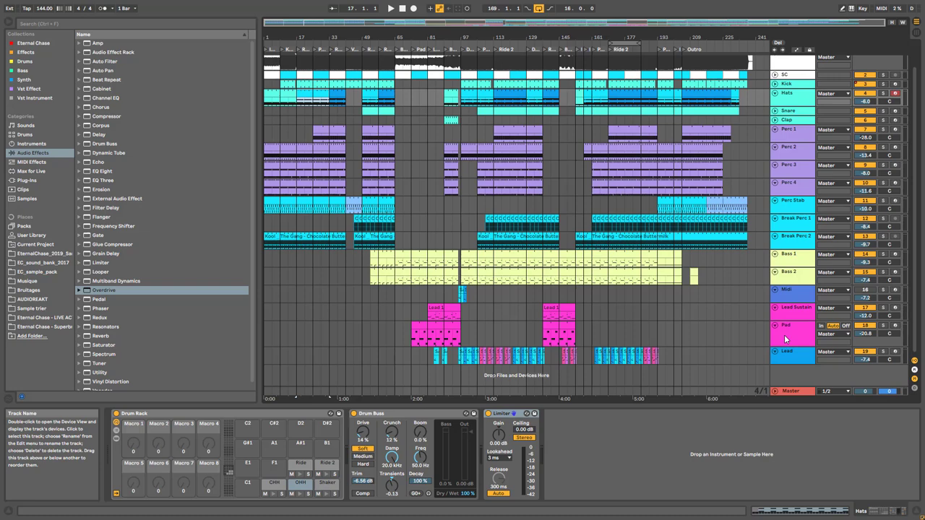
left_click(784, 334)
left_click(792, 352)
left_click(797, 316)
left_click(801, 301)
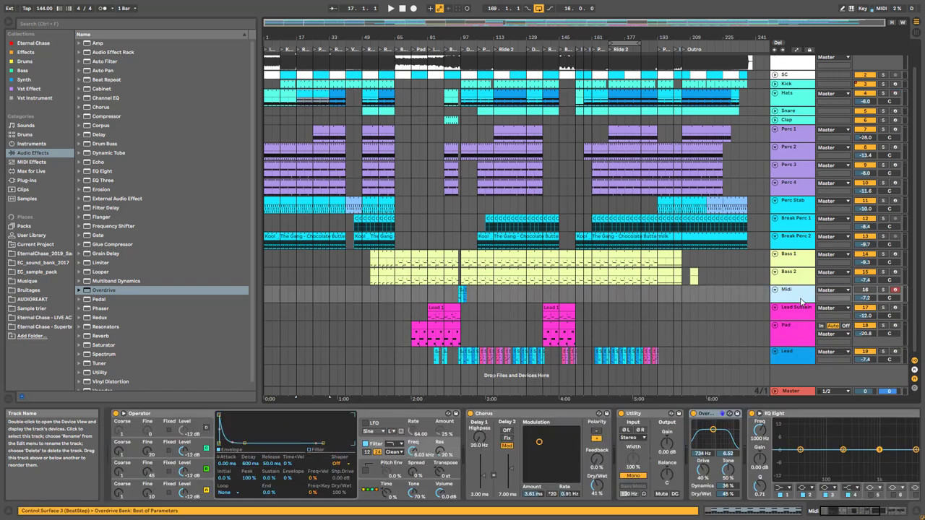